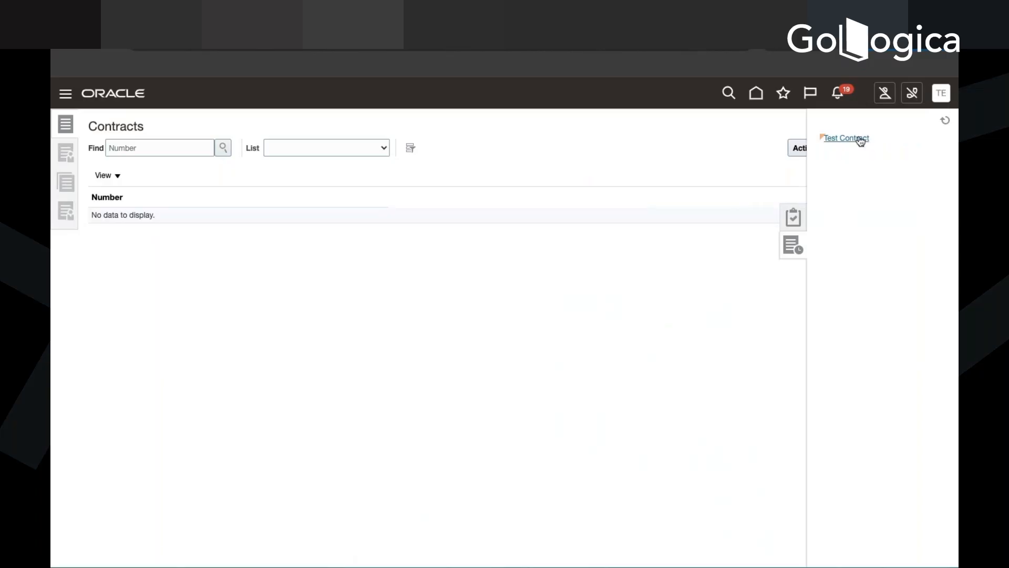
Open Test Contract and examine the project numbers and tasks associated with contract line 1.
click(857, 139)
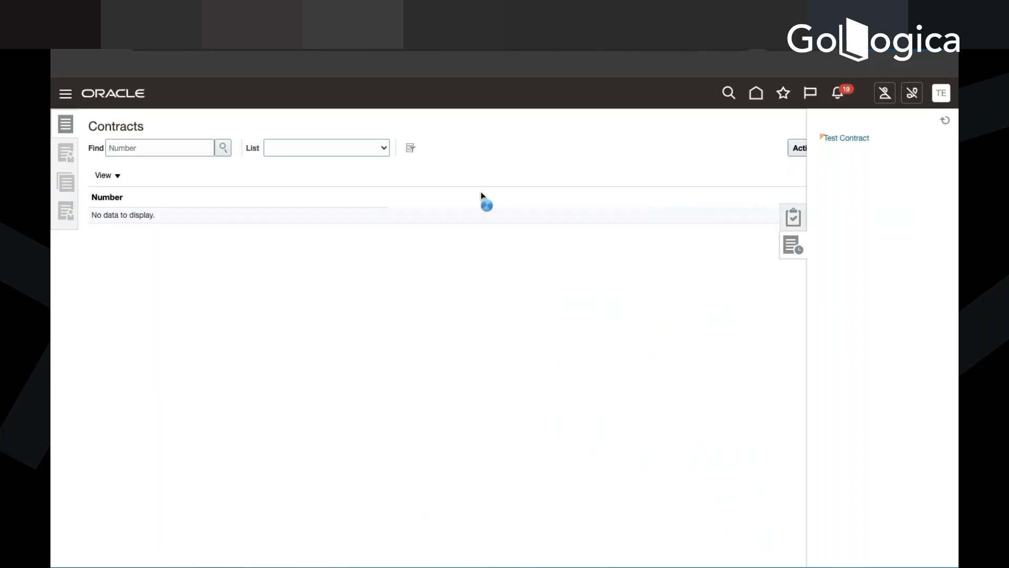
click(842, 139)
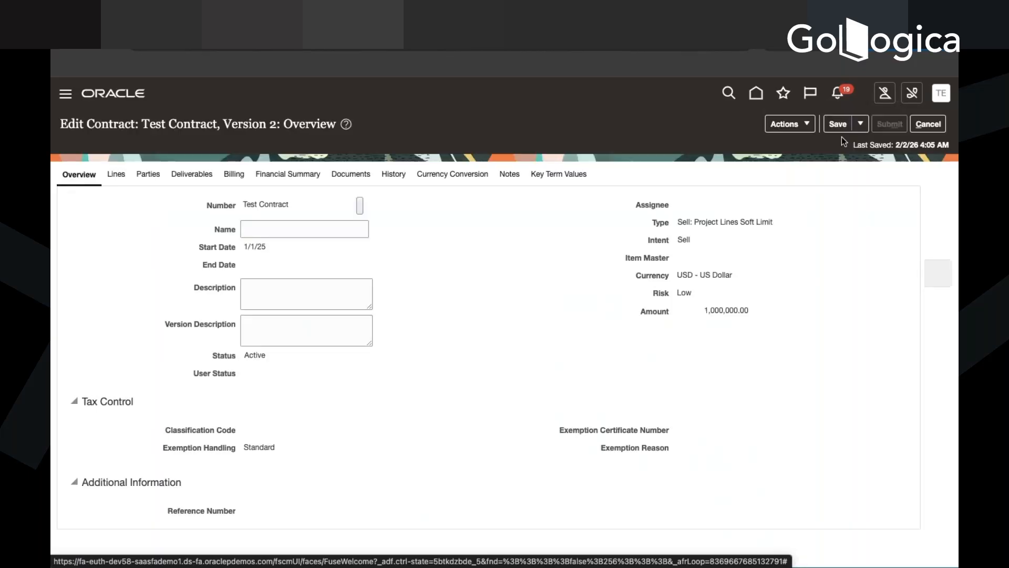
click(116, 175)
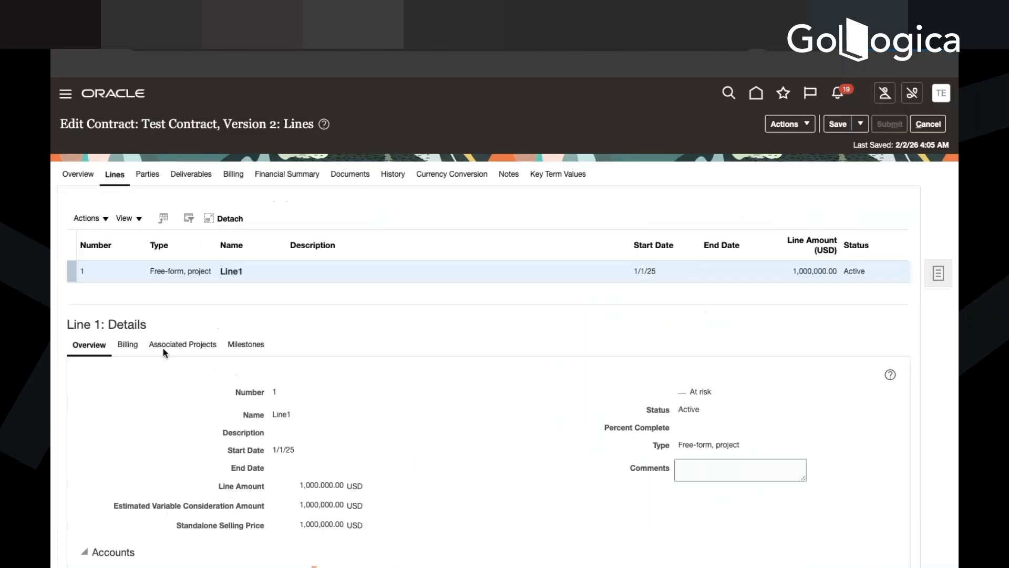
click(182, 346)
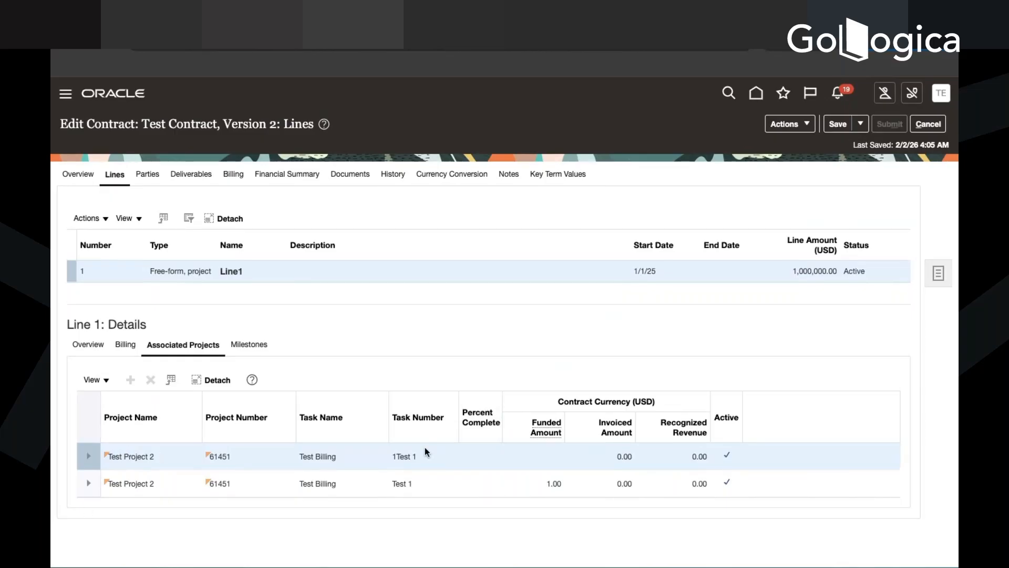
double_click(222, 455)
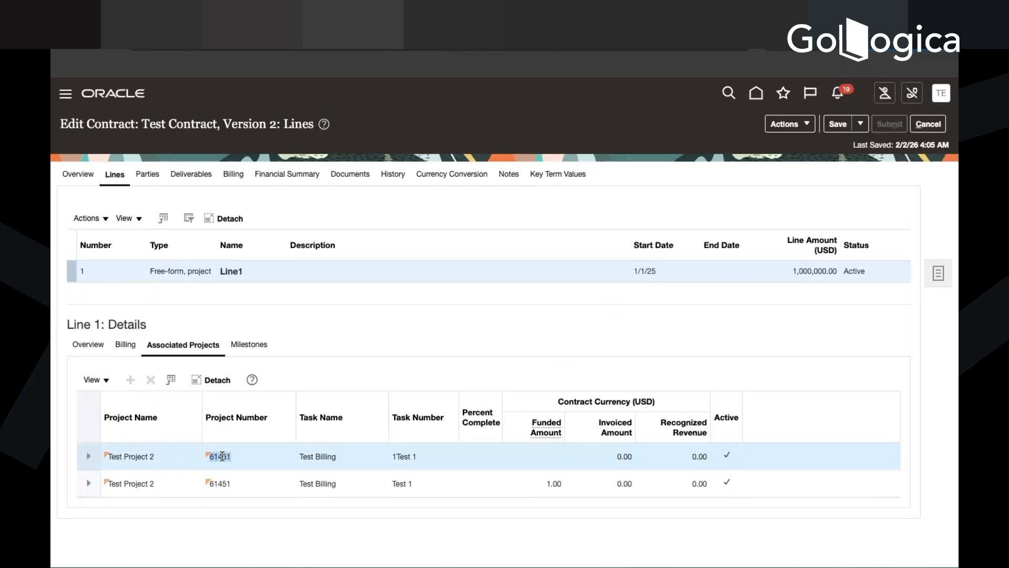
Go from the home page to the Costs app under Projects and open Manage Unprocessed Costs.
click(763, 96)
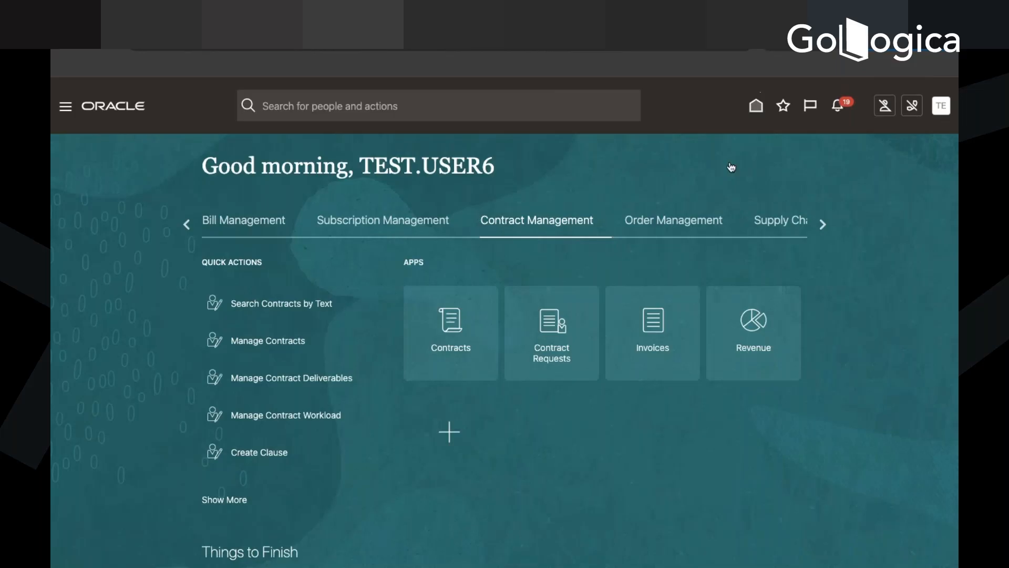
click(824, 223)
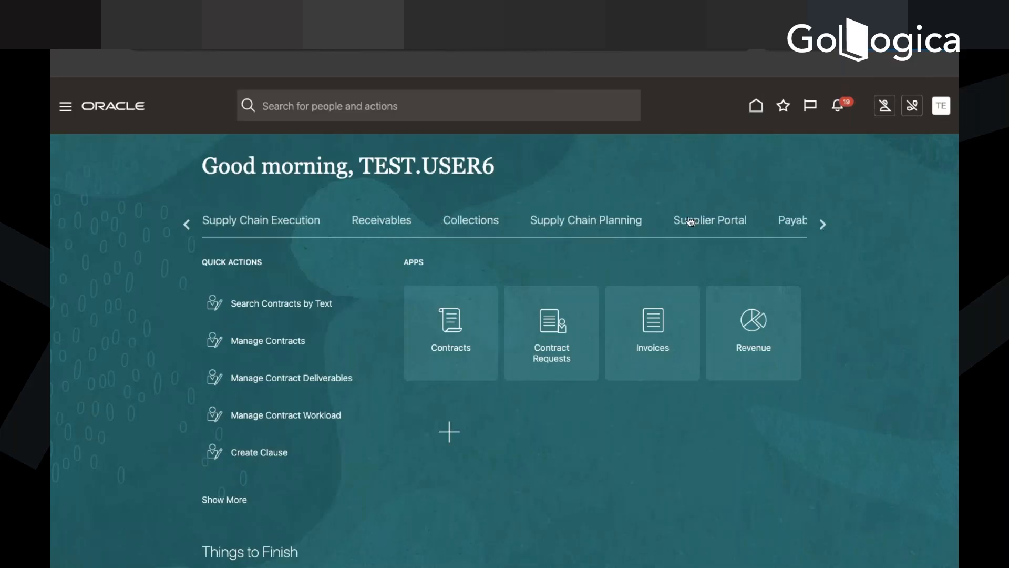
click(825, 225)
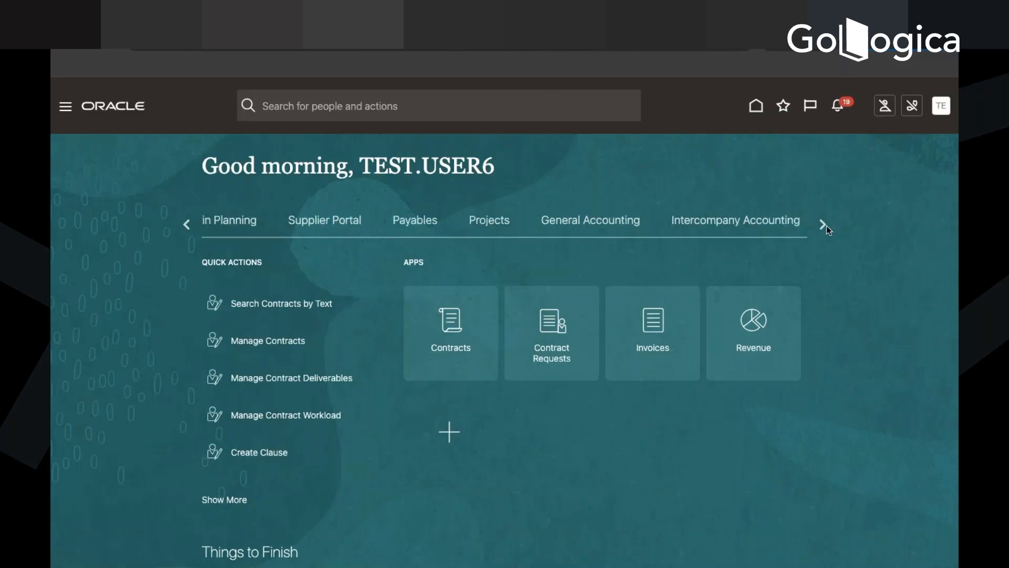
click(310, 226)
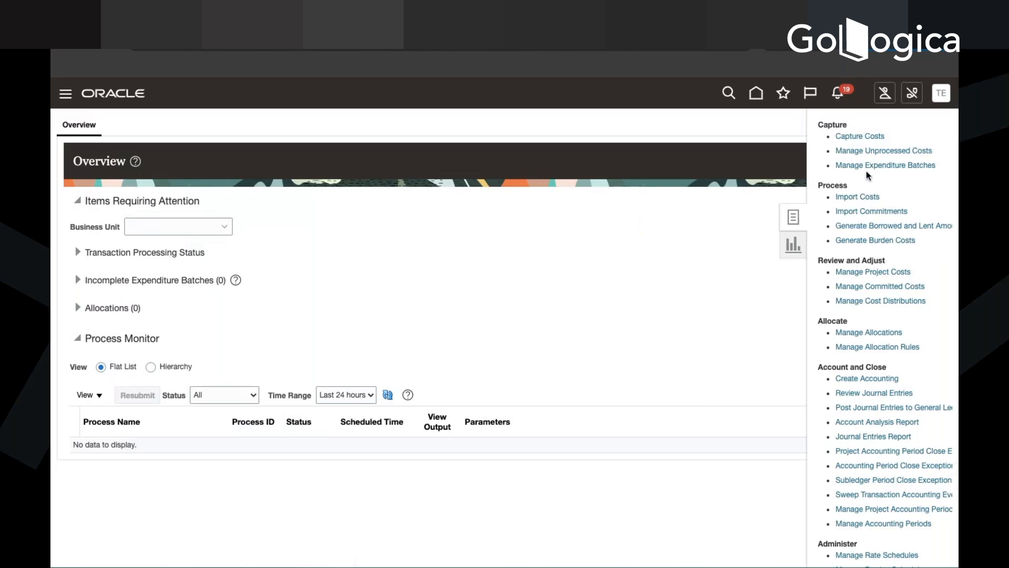
click(871, 153)
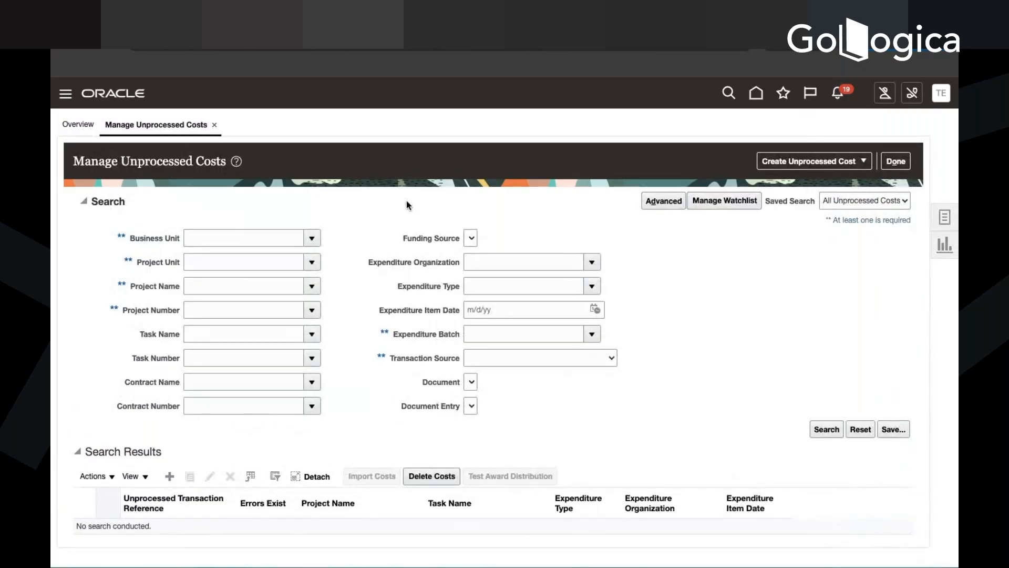
click(174, 480)
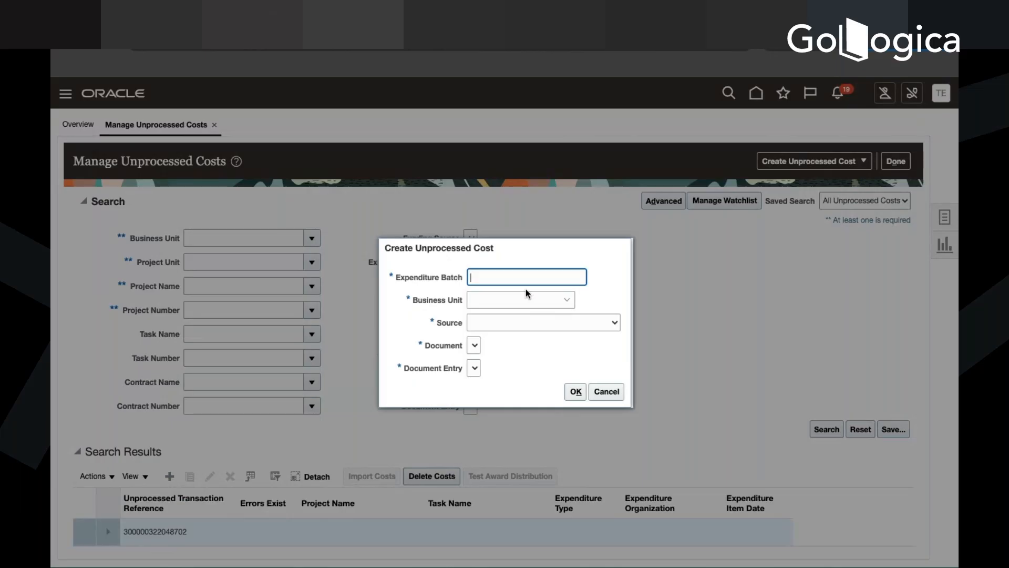
click(602, 395)
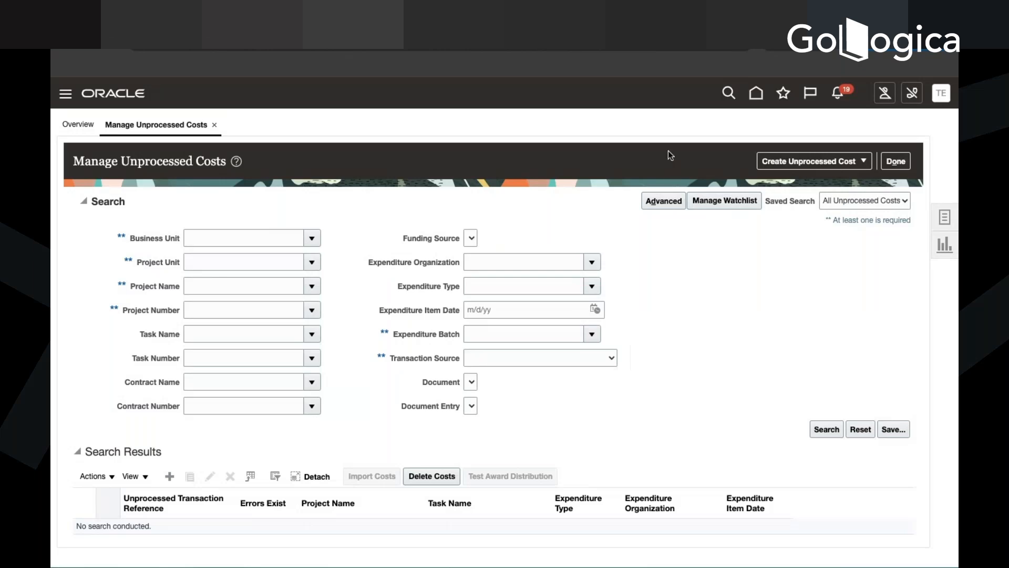
click(762, 95)
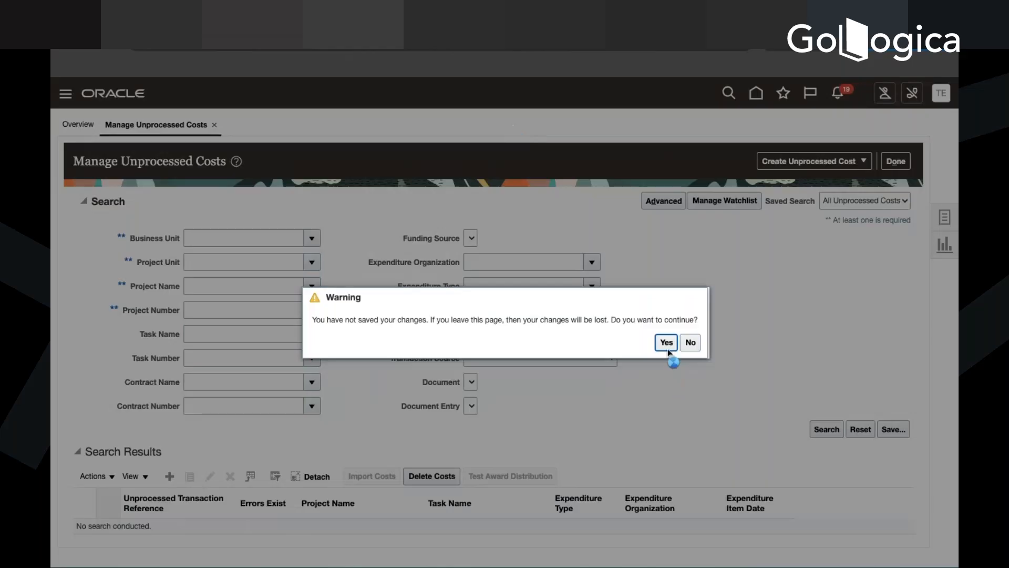
click(667, 346)
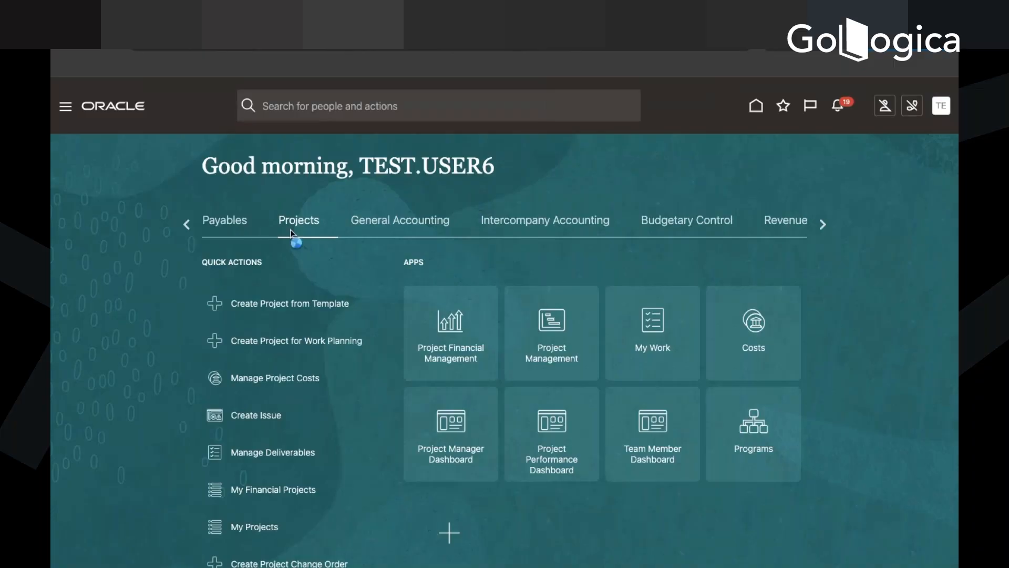
Reopen Manage Unprocessed Costs through the Costs app's task list.
click(755, 335)
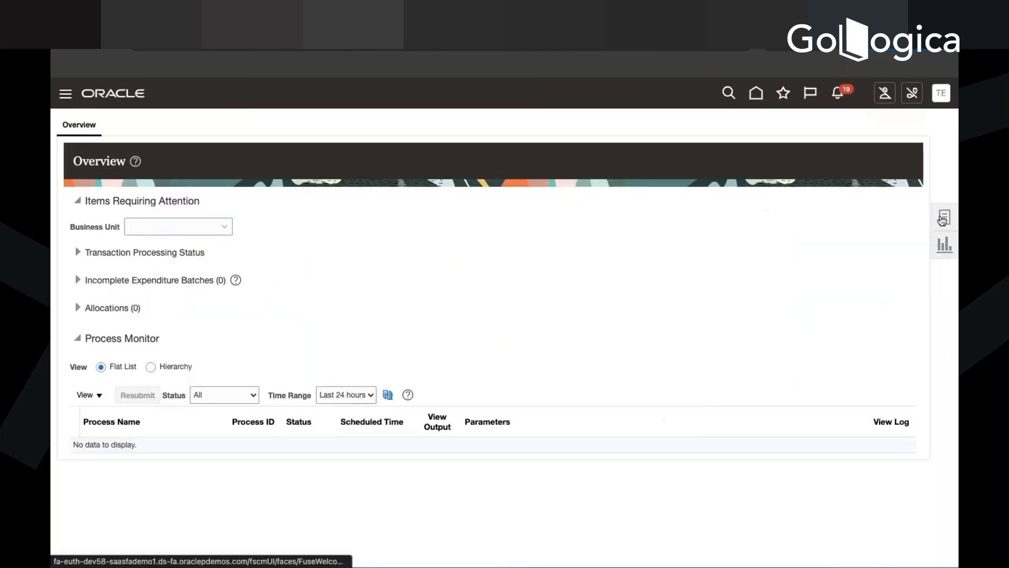
click(943, 217)
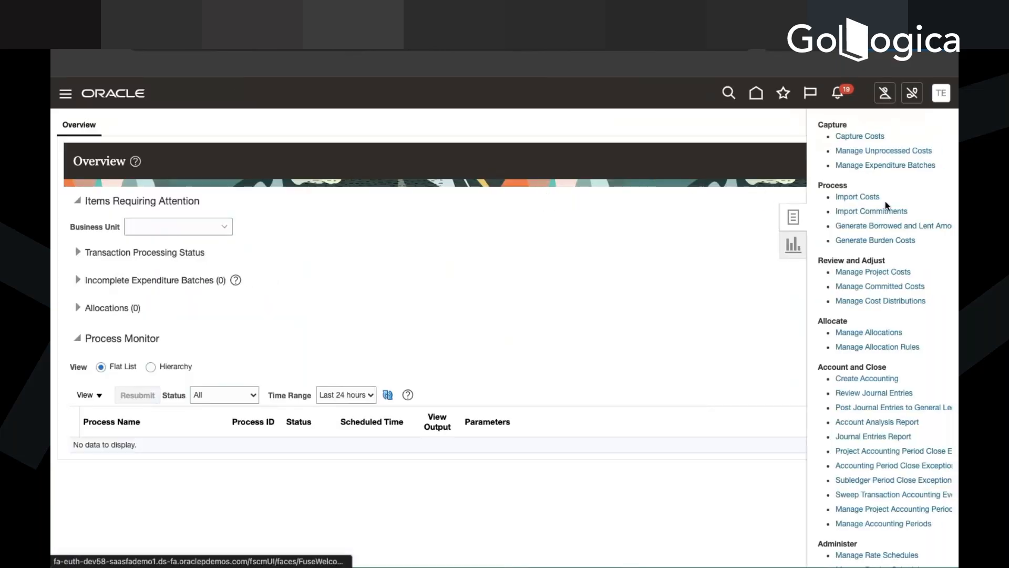
click(884, 153)
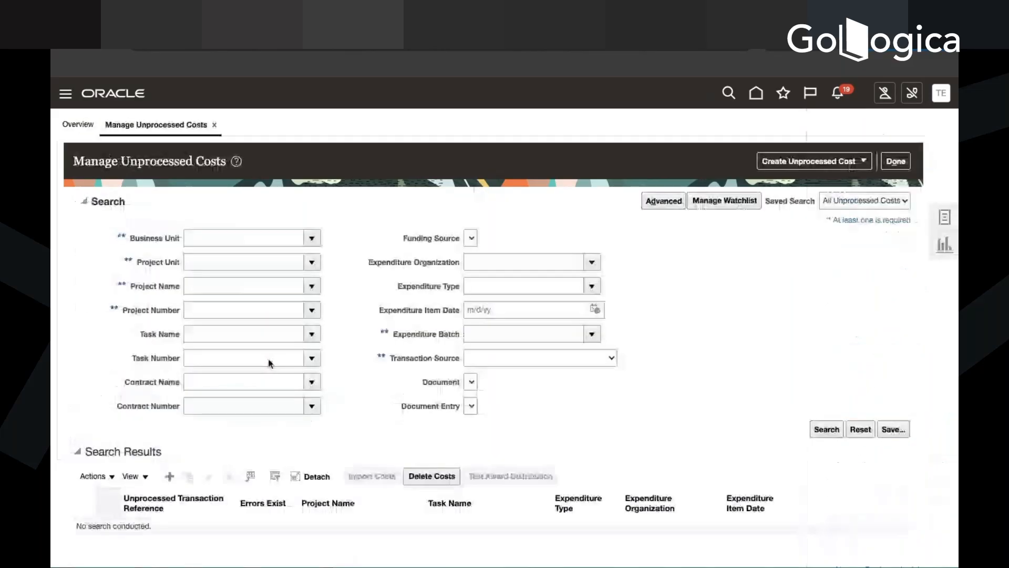
Create an unprocessed cost in expenditure batch TEST Batch for US1 Business Unit, with source External Time Entry System, document Timecard and document entry Straight Time.
click(169, 477)
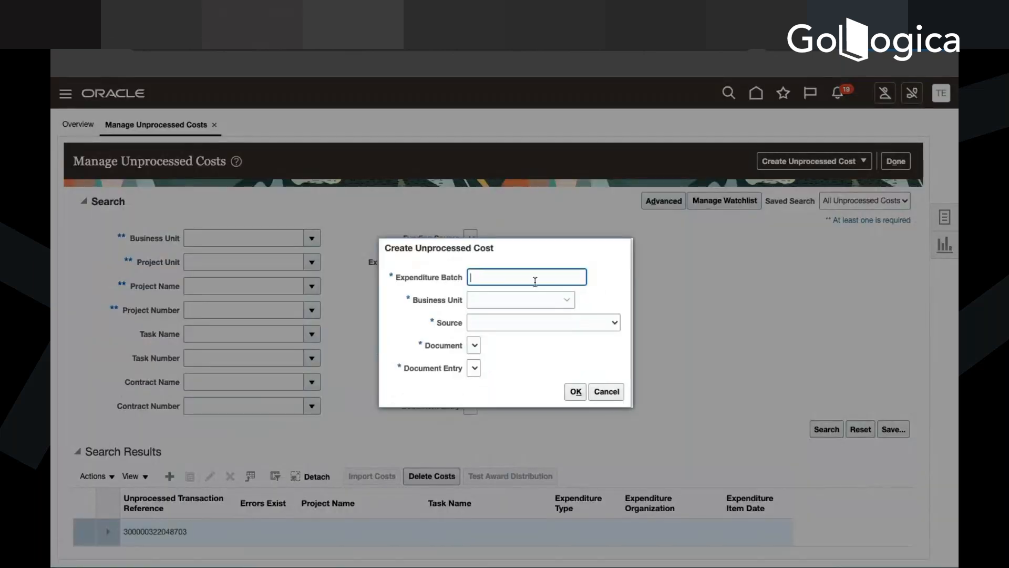
text(TEST Batch)
click(569, 302)
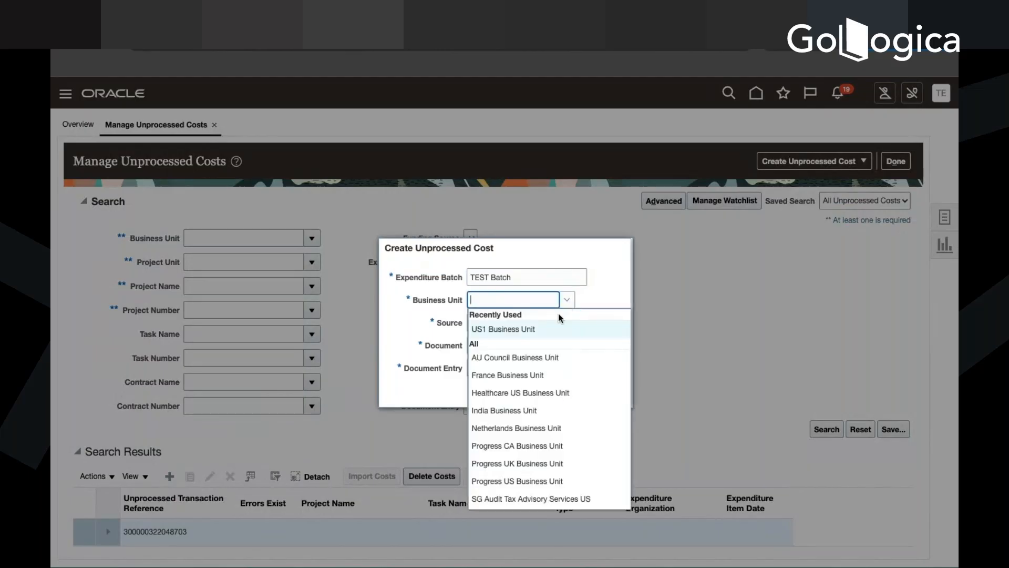
click(551, 328)
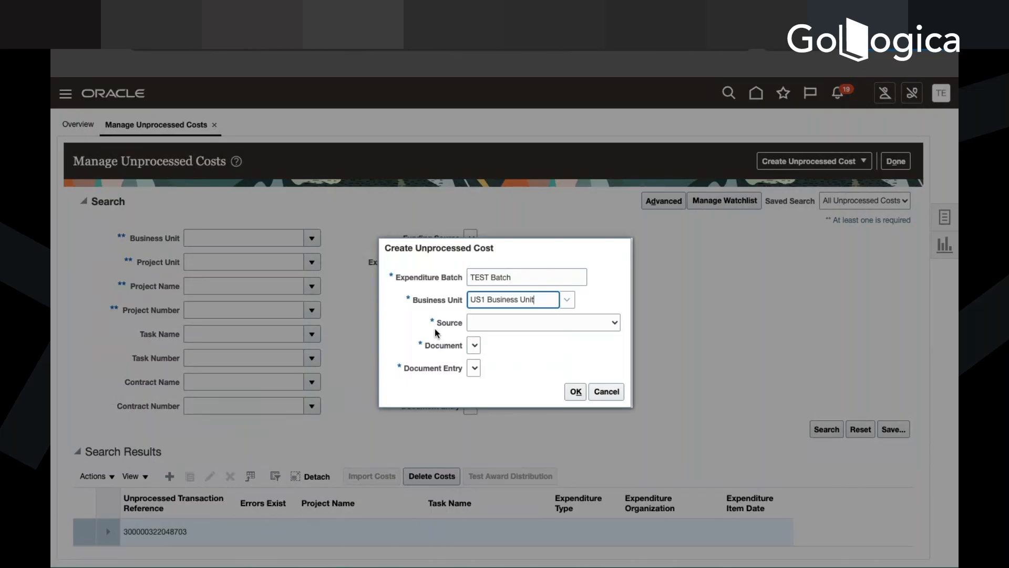
click(596, 324)
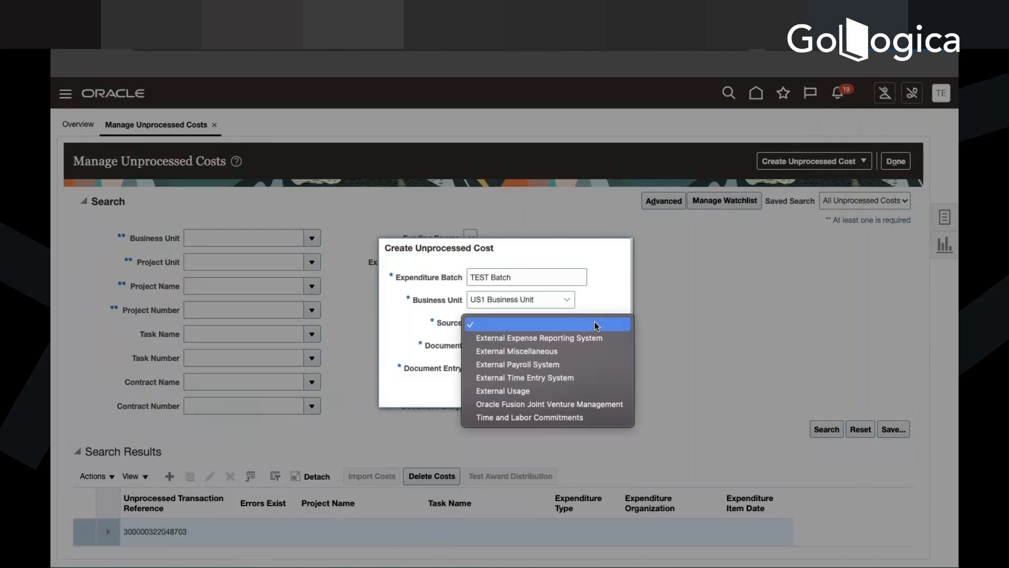
click(560, 378)
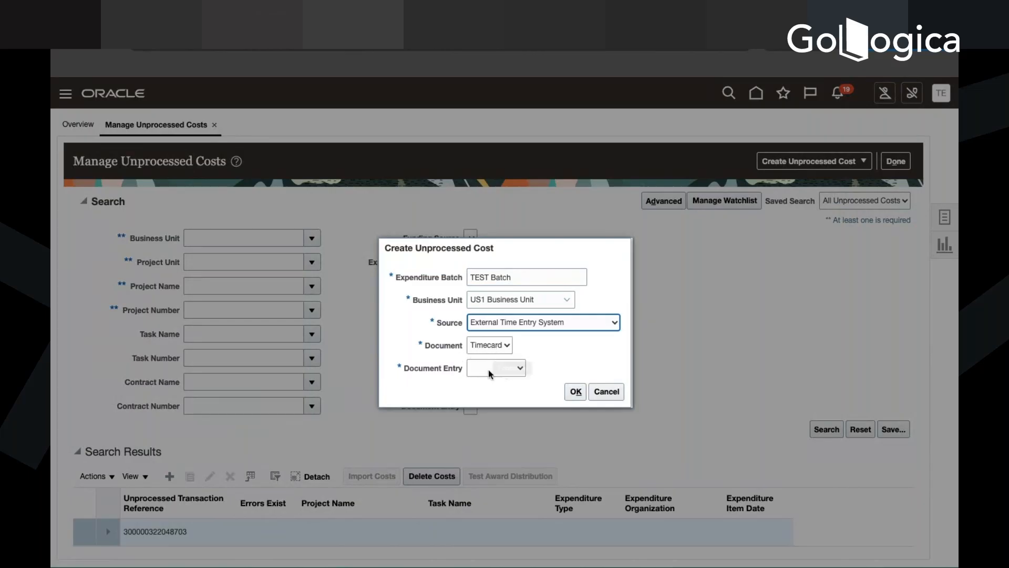
click(488, 370)
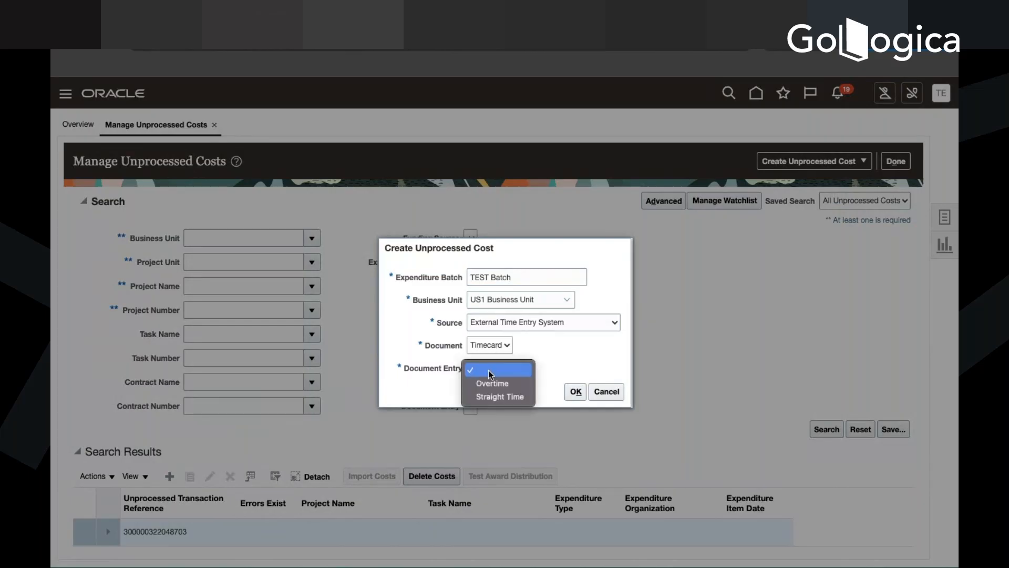
click(497, 398)
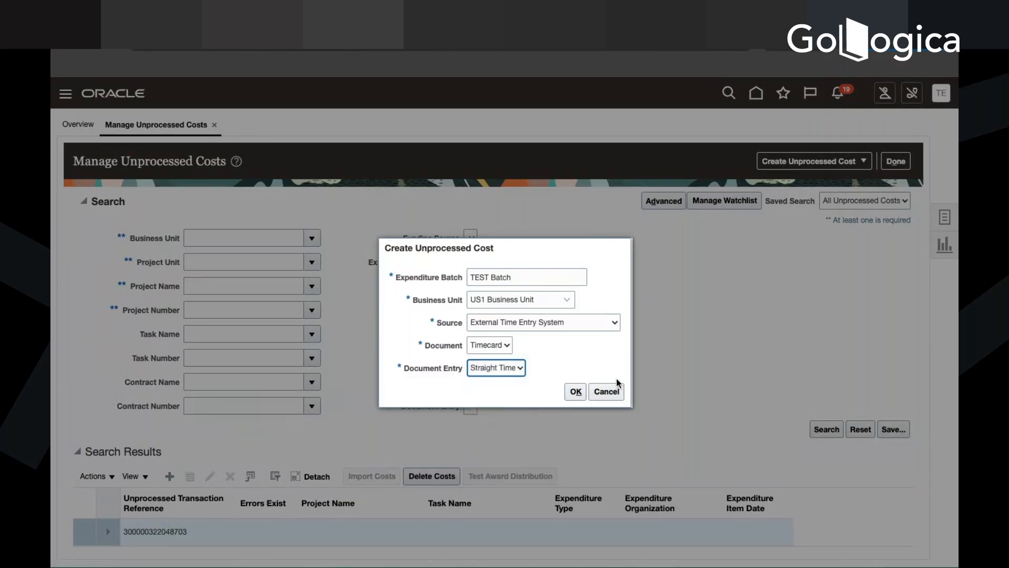
click(580, 393)
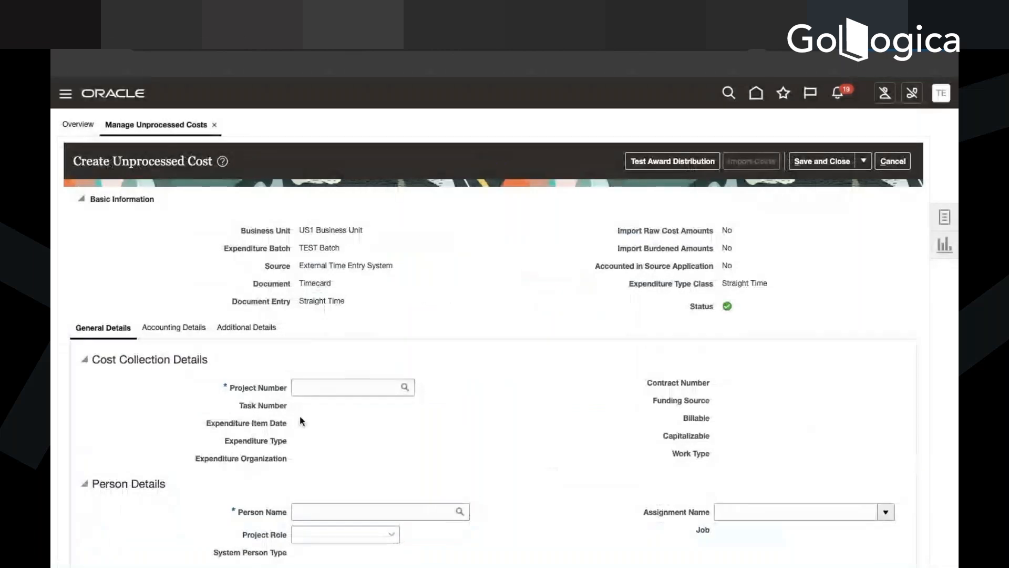
Try to set the project number to 65421, searching the project list for value 654.
click(307, 393)
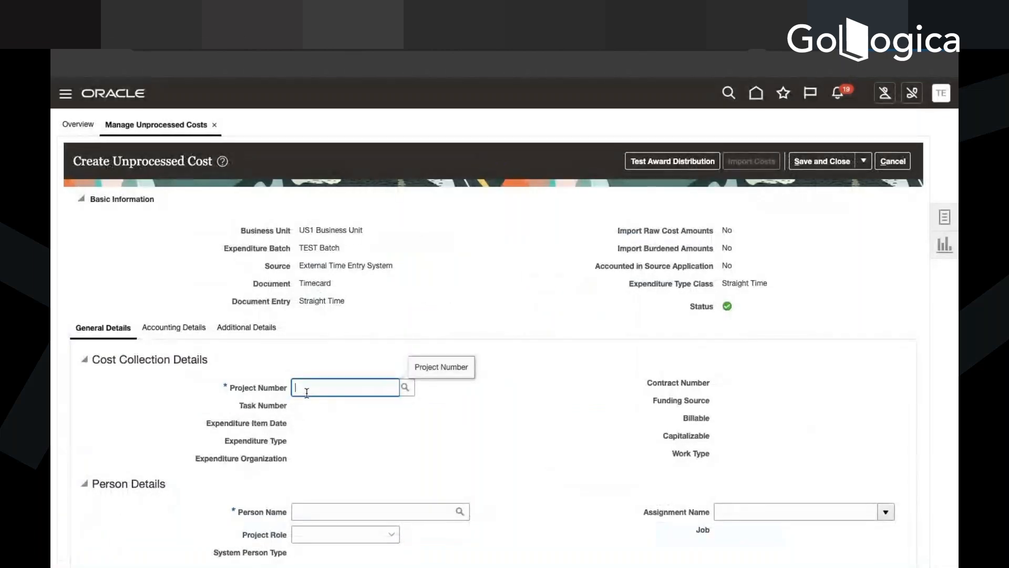
text(65421)
key(Tab)
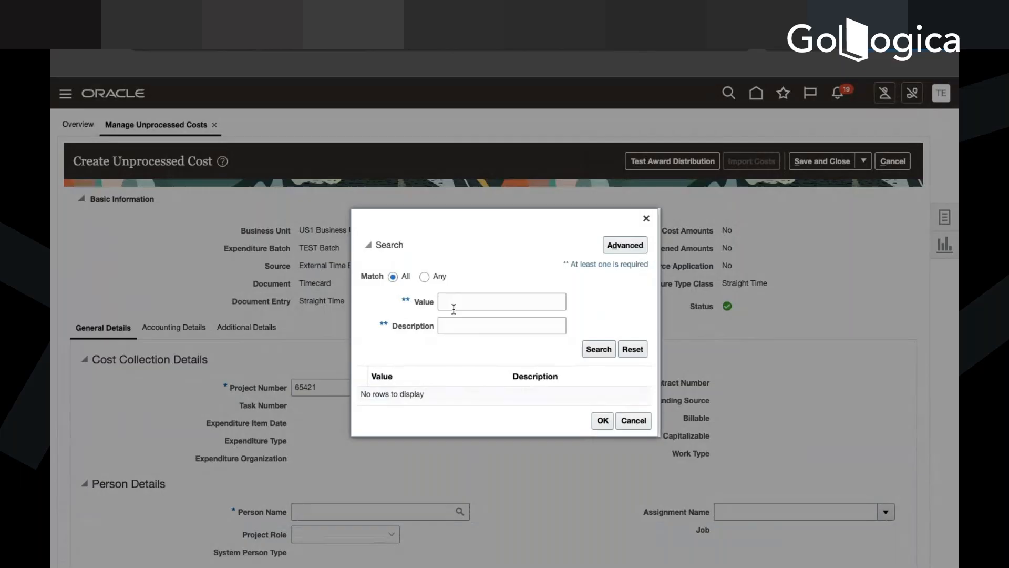
click(456, 306)
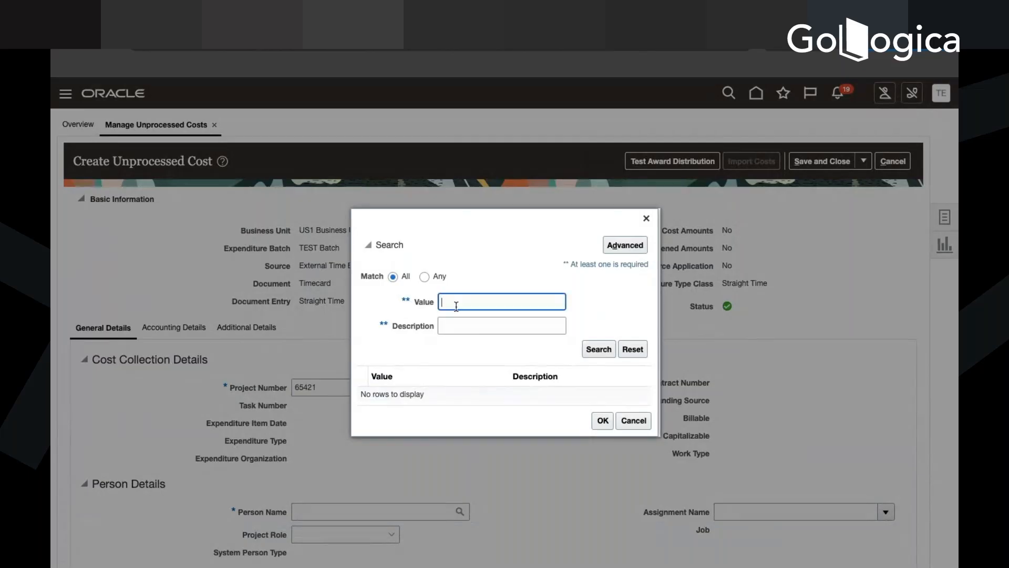
text(654)
click(608, 351)
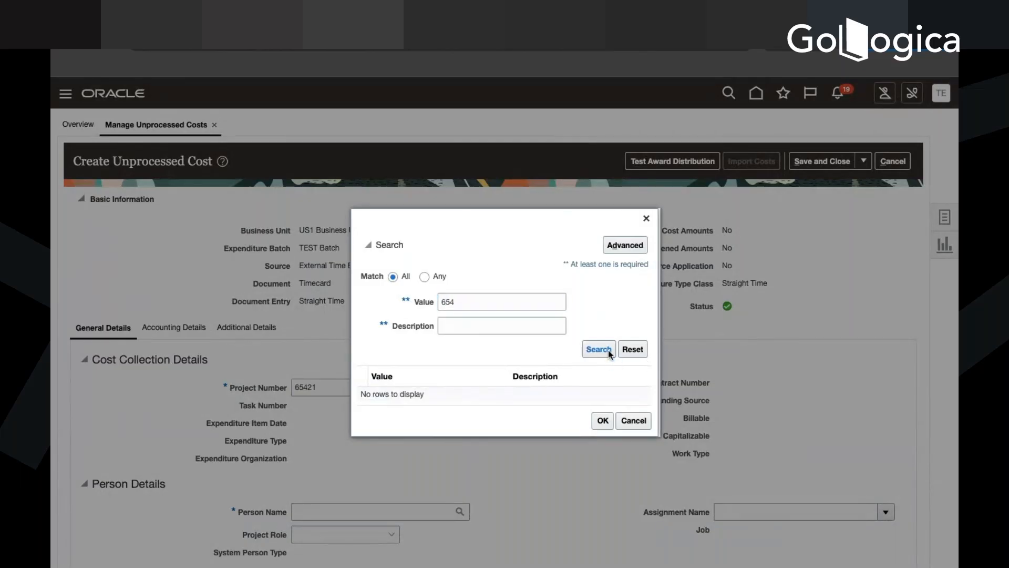
double_click(507, 305)
key(BackSpace)
Search projects by the description Test Project and assign Test Project 2, number 61451, to the cost.
click(490, 324)
text(Test)
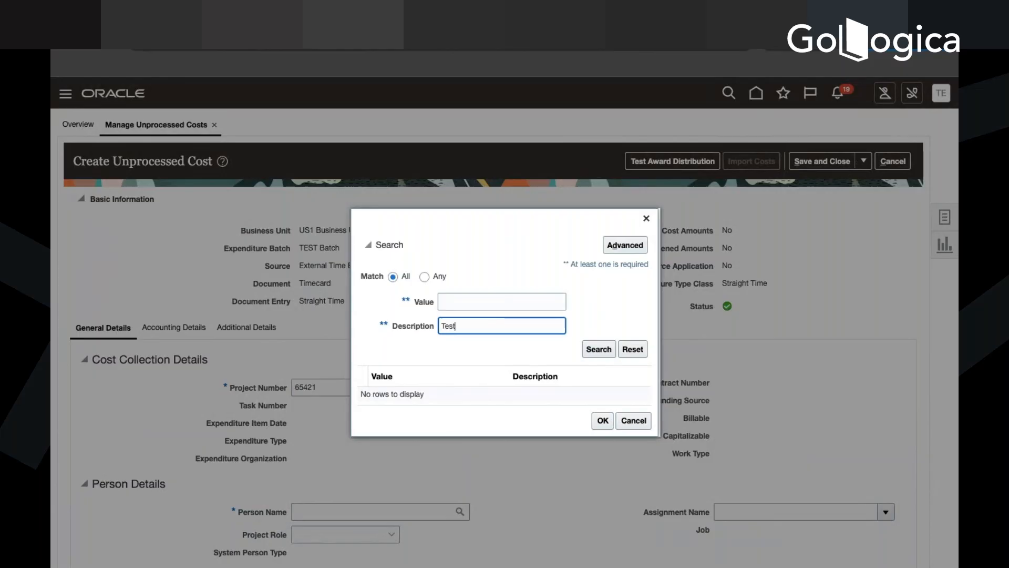
text( Project)
click(599, 349)
click(590, 394)
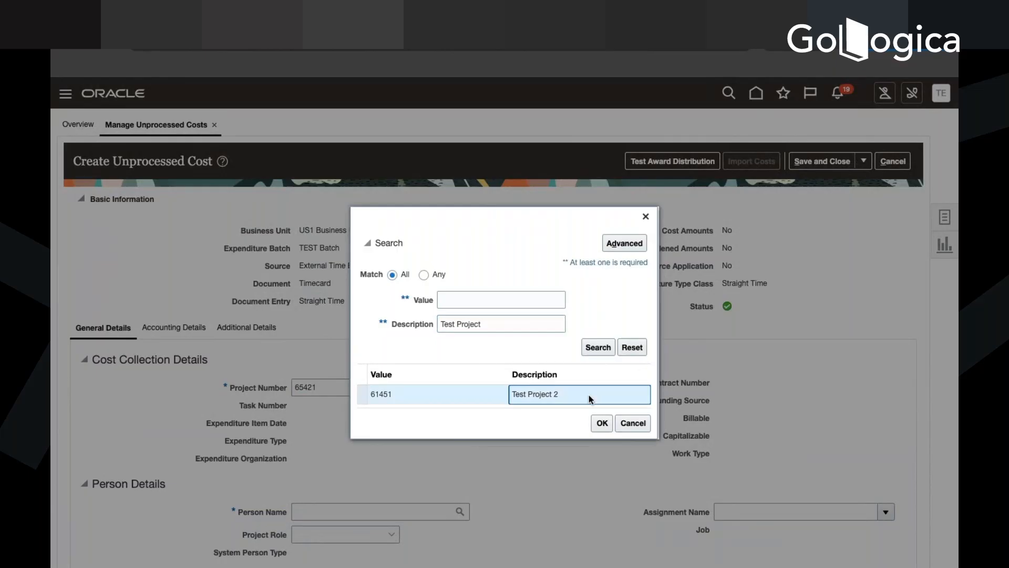
click(600, 424)
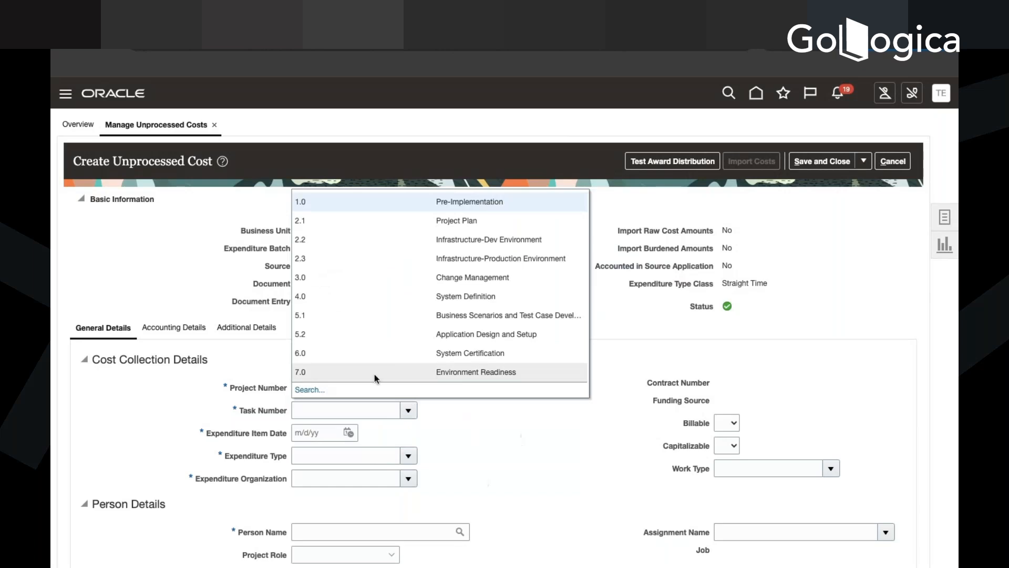
Search the project's task numbers for the value 1Test.
click(324, 389)
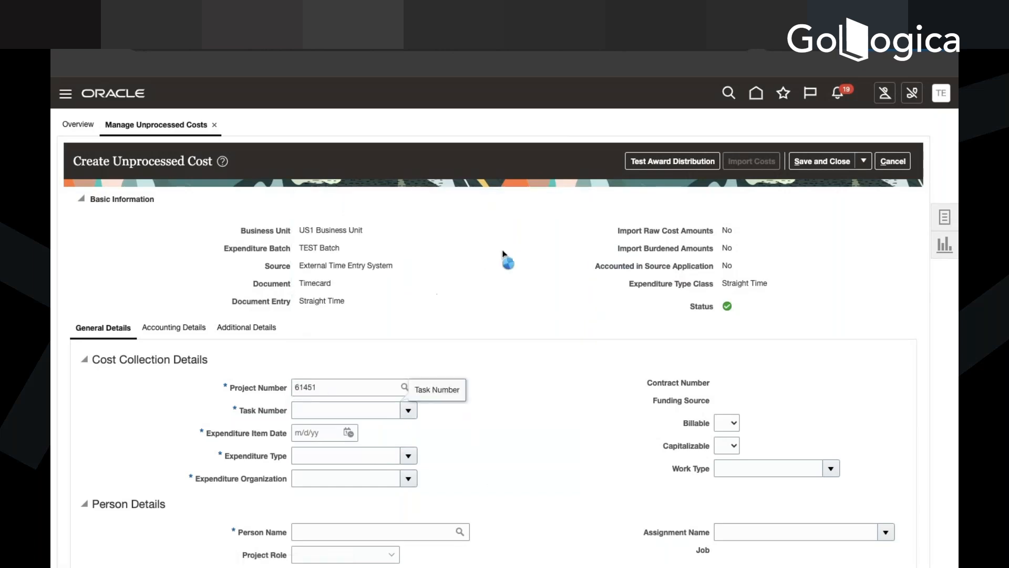
text(1Test)
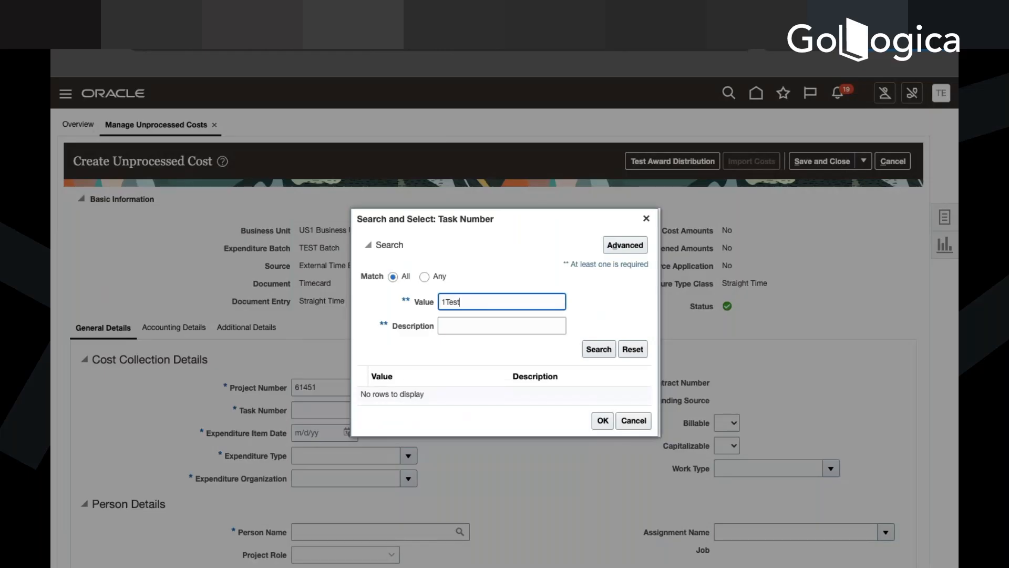
click(597, 356)
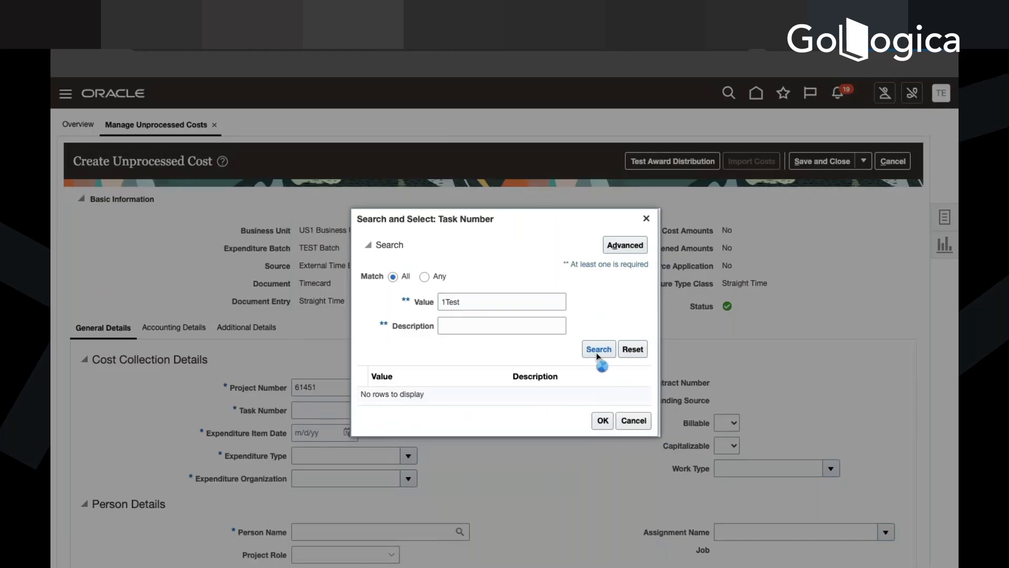
double_click(506, 302)
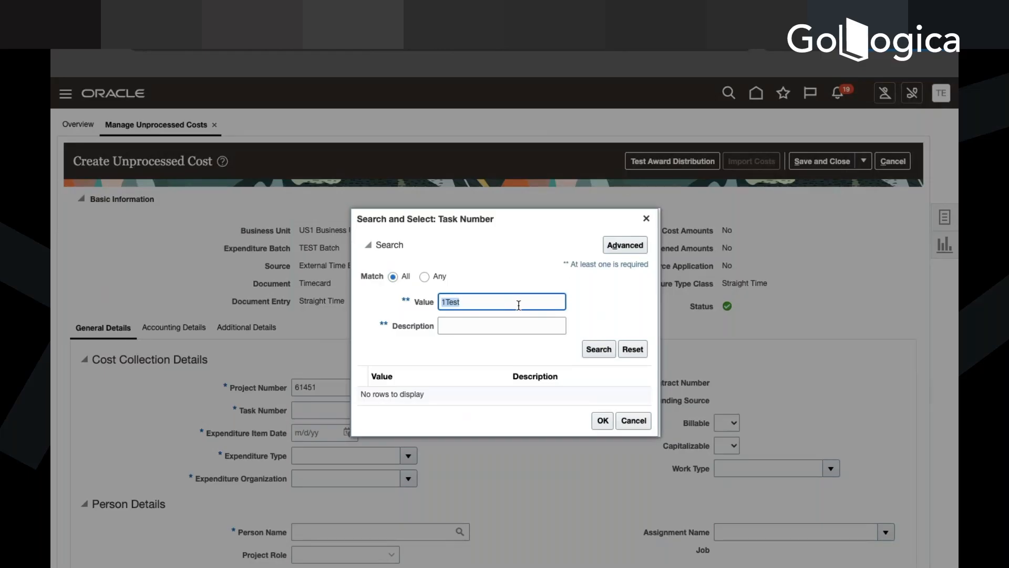
Run an advanced task number search for values that do not contain @@@ to list the project's selectable tasks.
click(614, 248)
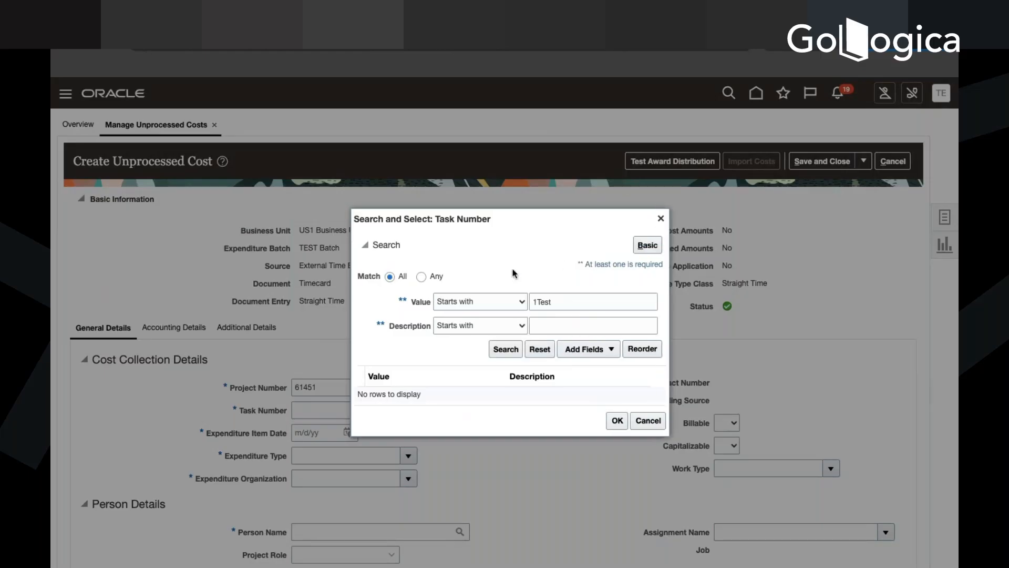
click(512, 303)
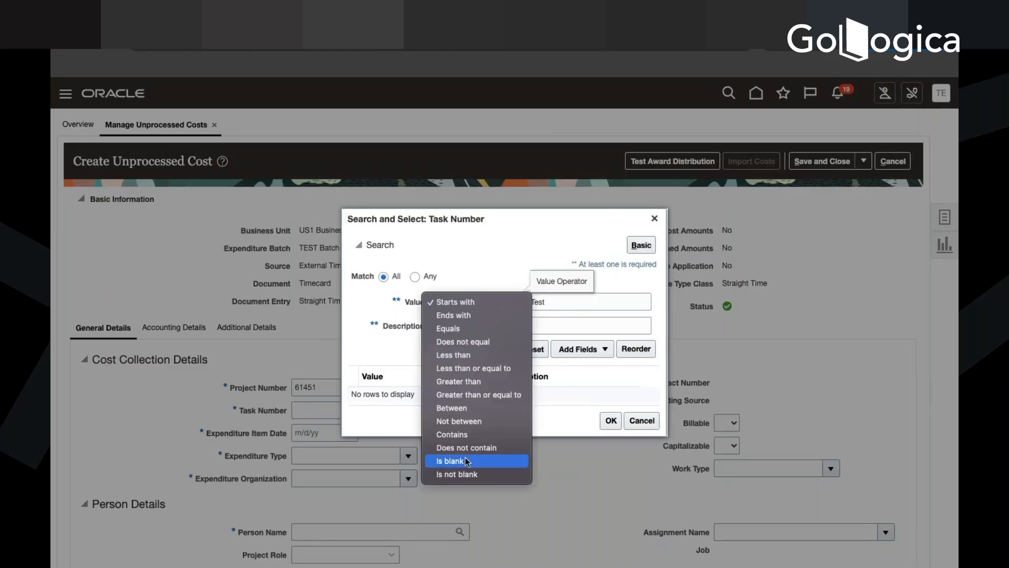
click(468, 448)
double_click(596, 301)
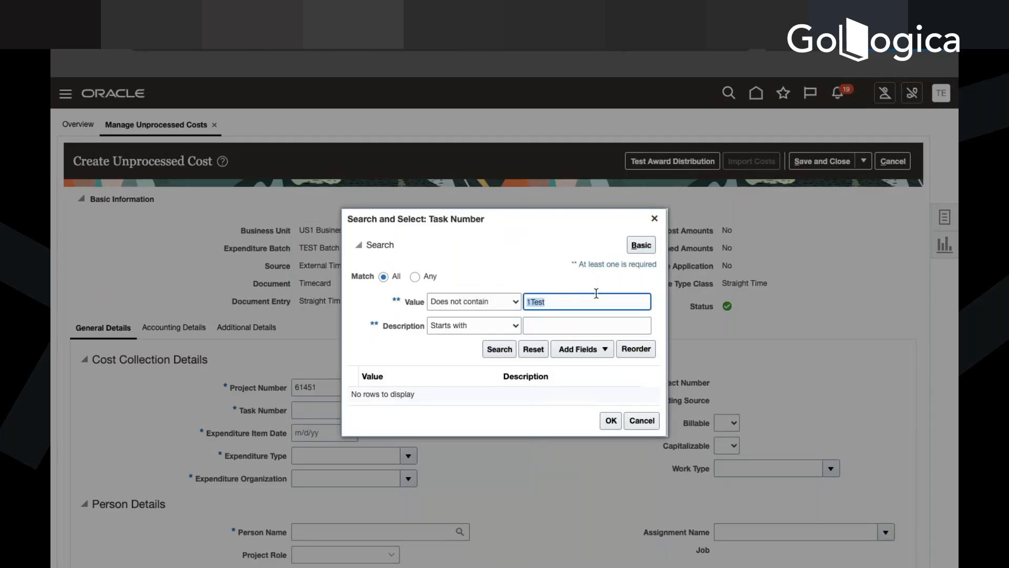
text(@@@)
click(497, 353)
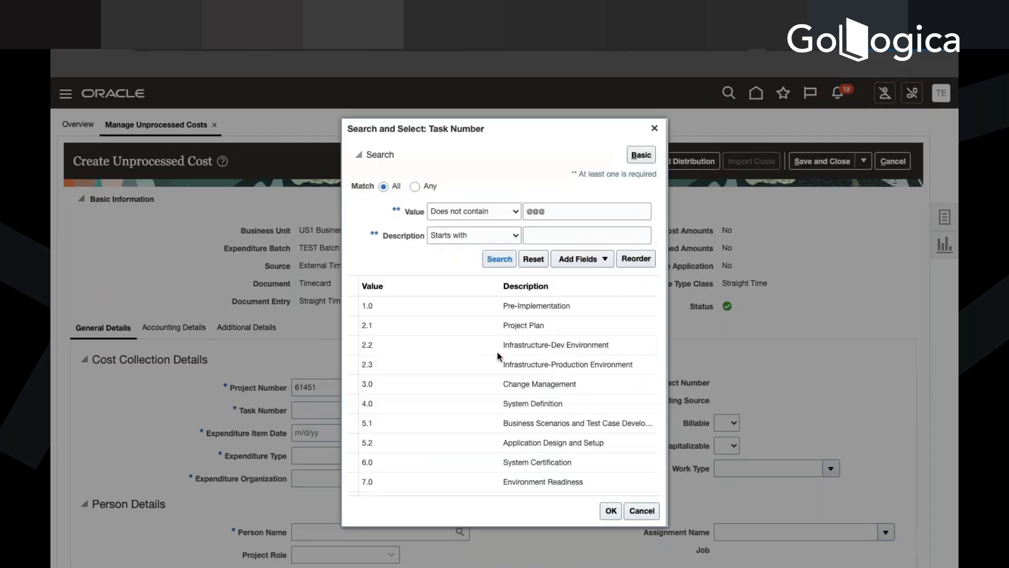
Check the full list of selectable task numbers for the Test Billing task, and leave the search without choosing one.
scroll(496, 421, down, 3)
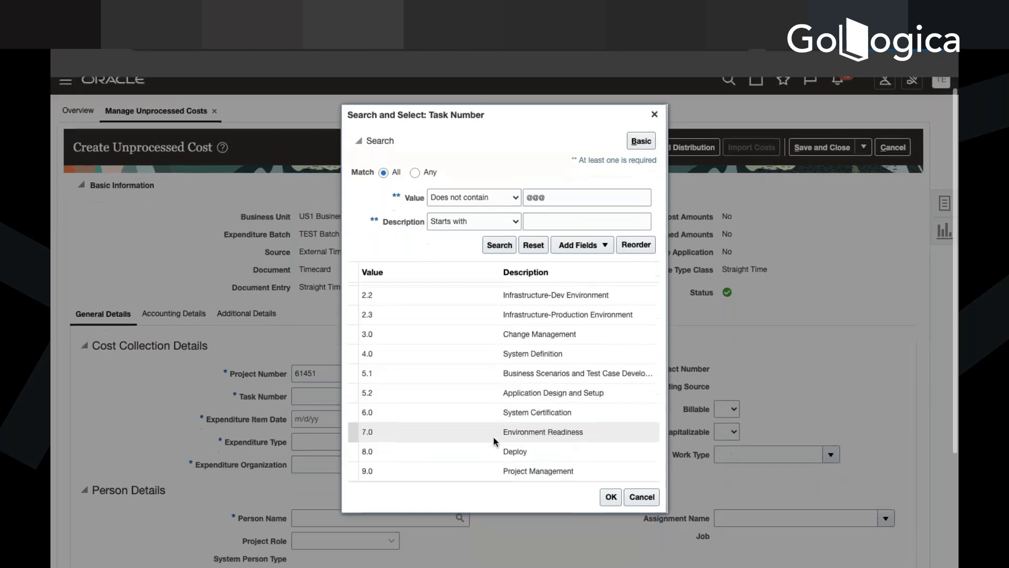
scroll(494, 437, down, 3)
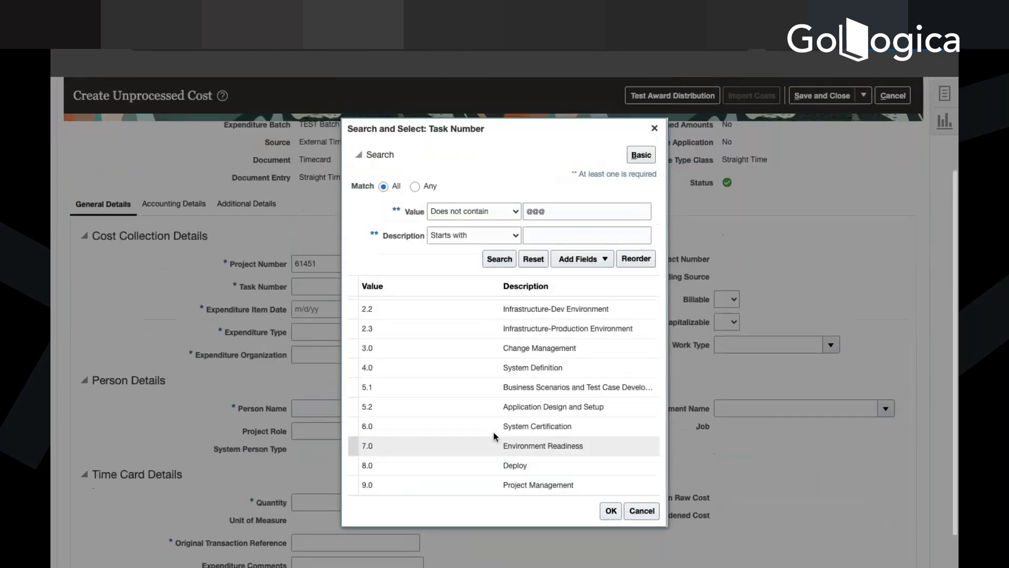
scroll(490, 329, up, 2)
scroll(490, 329, down, 1)
scroll(490, 329, down, 1)
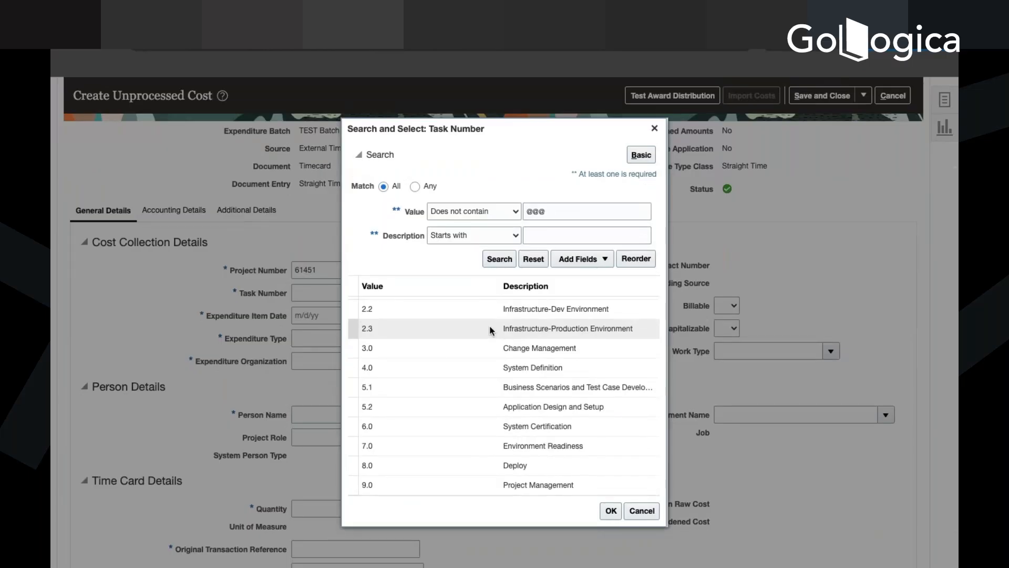
scroll(491, 330, up, 3)
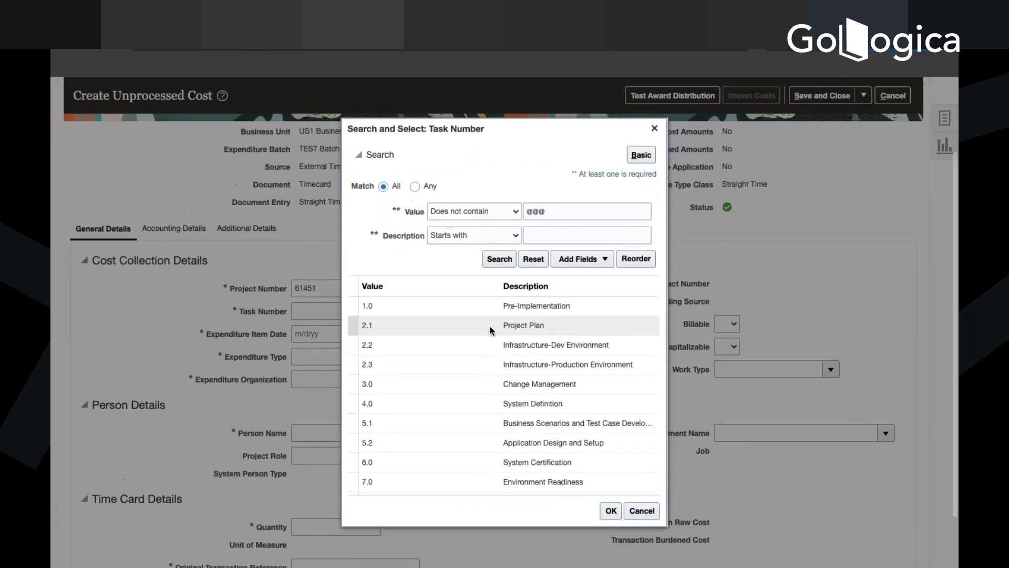
scroll(491, 330, down, 2)
scroll(491, 330, up, 2)
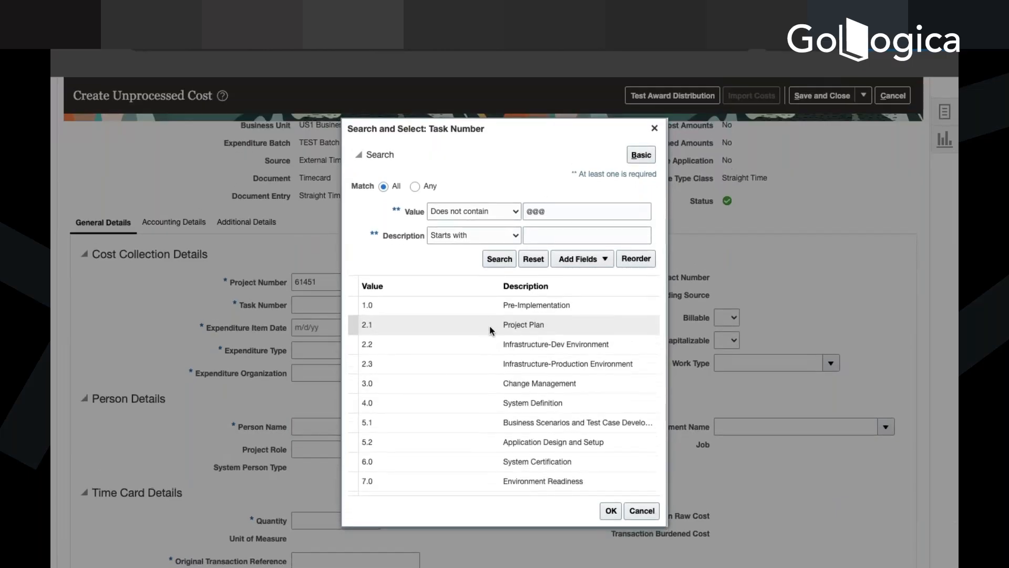
scroll(491, 330, down, 3)
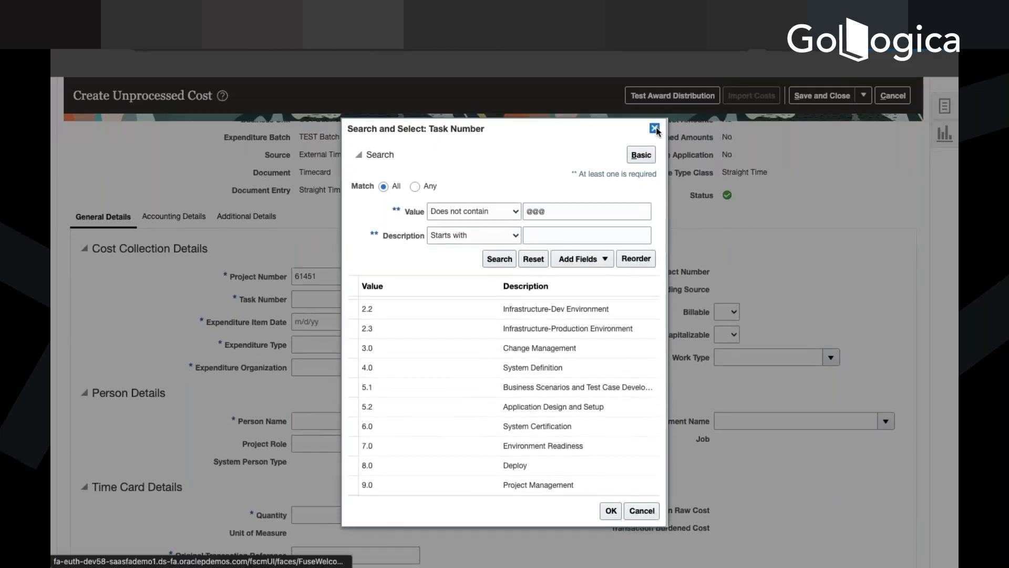
click(654, 129)
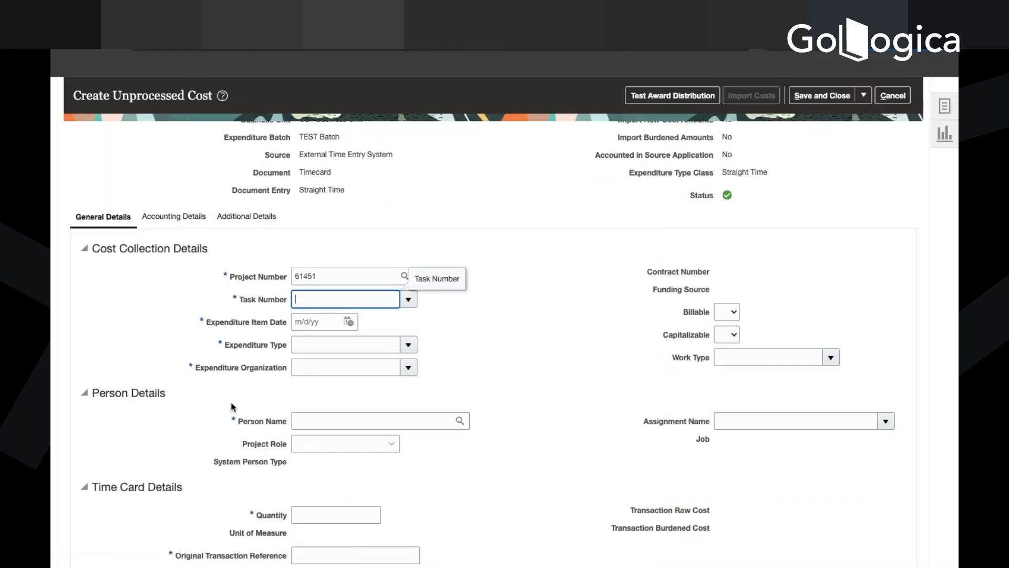
Cancel the creation of the unprocessed cost for project 61451.
double_click(345, 274)
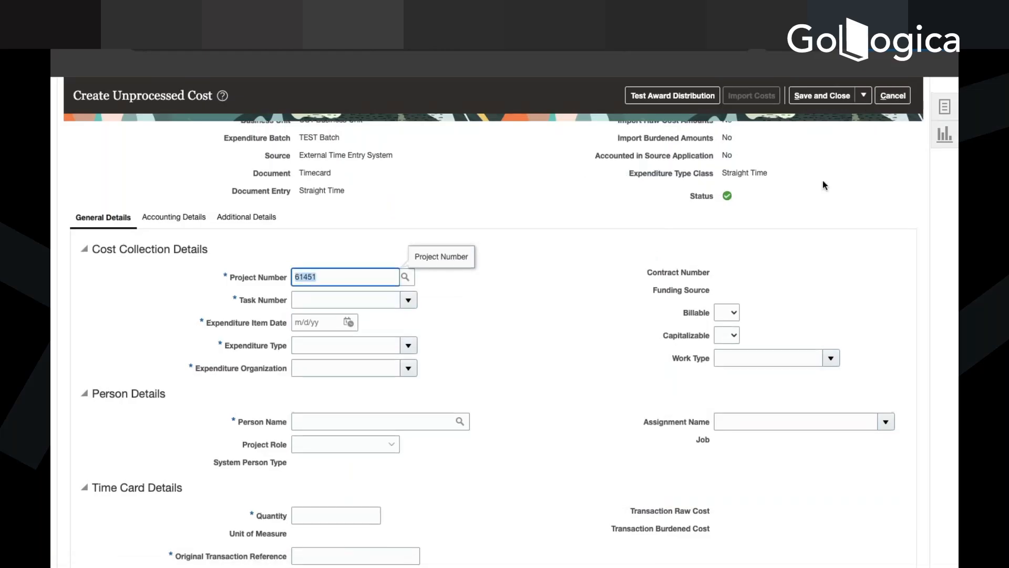
scroll(822, 181, up, 3)
click(880, 163)
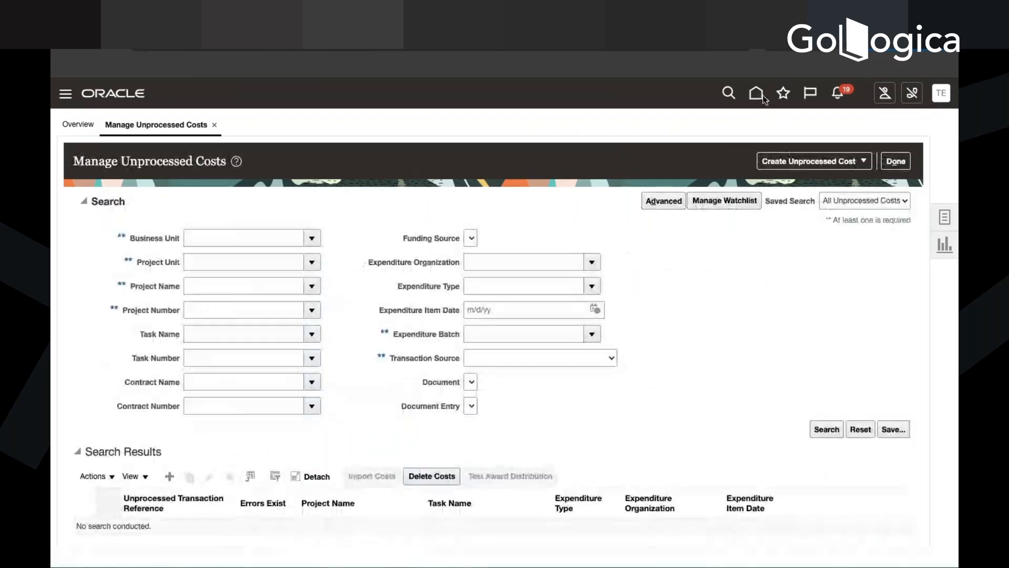
Open the financial project plan of Test Project 2 from Project Financial Management.
click(757, 93)
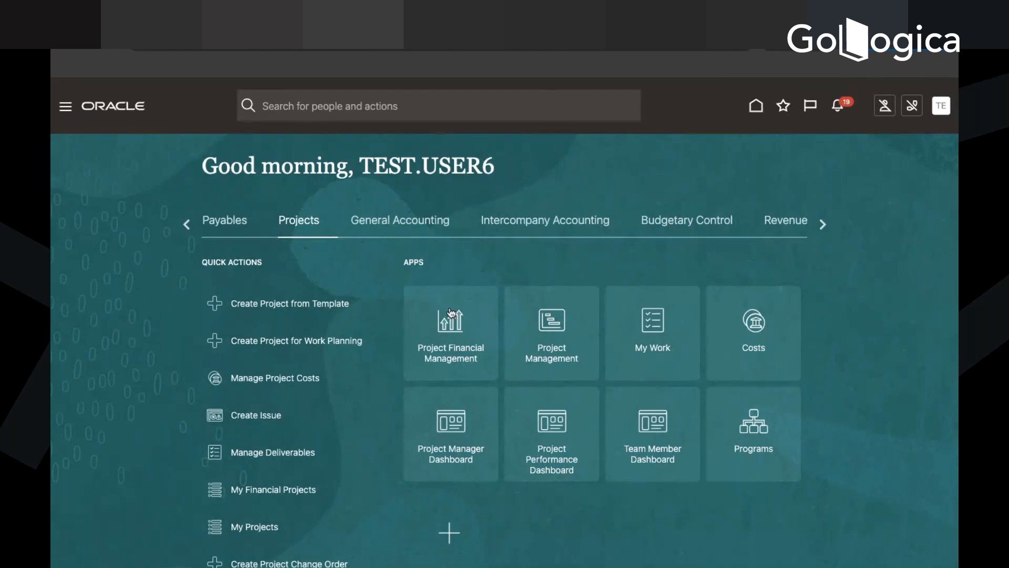
click(458, 345)
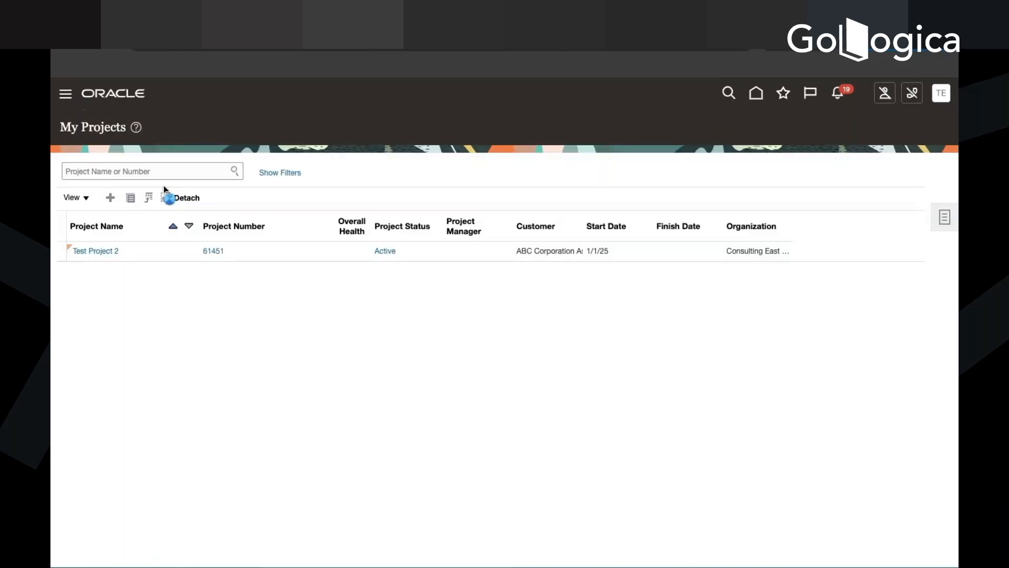
click(112, 245)
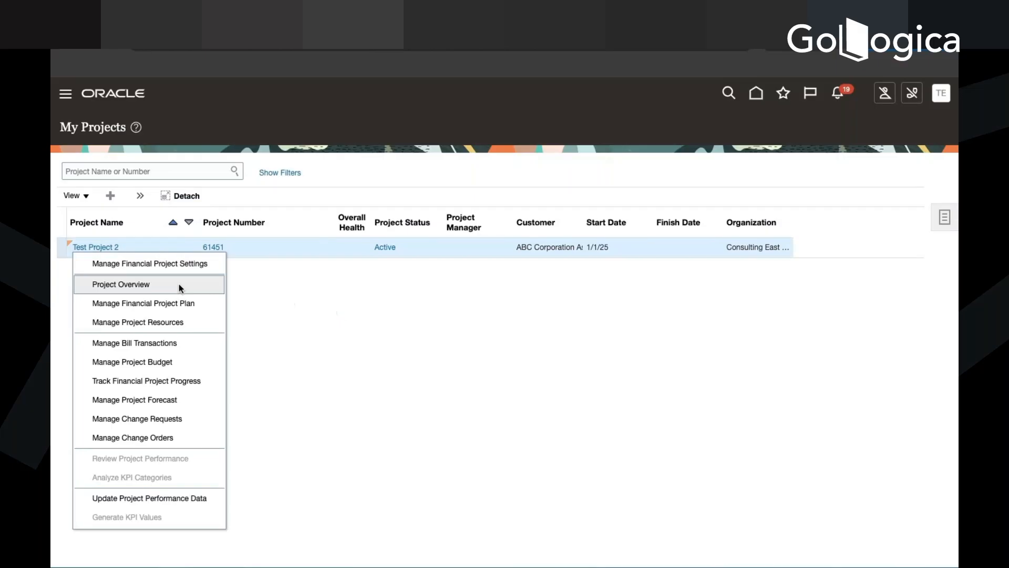
click(179, 303)
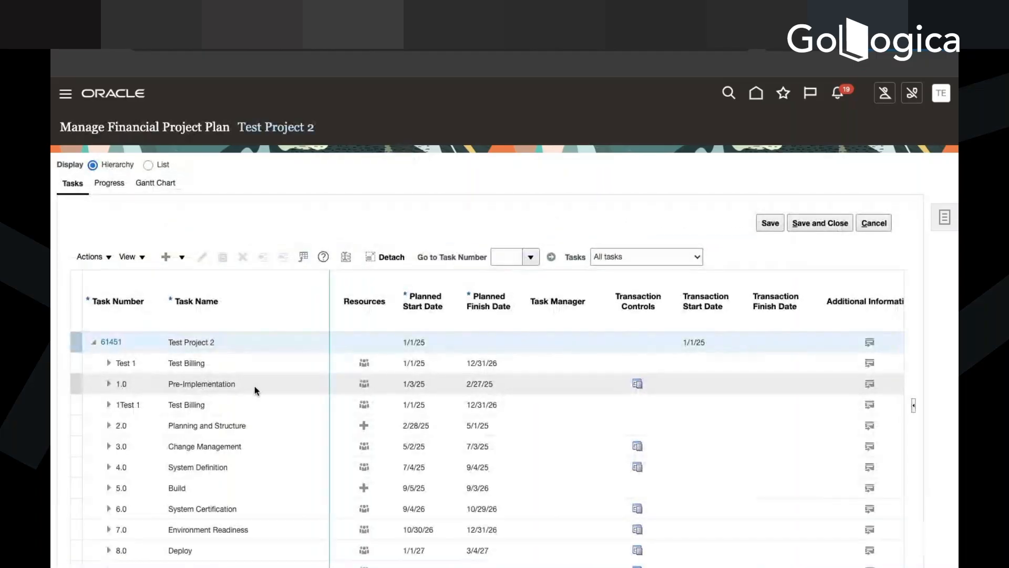
Compare the Billable and Chargeable settings of the two Test Billing tasks, 1Test 1 and Test 1, with the other tasks.
click(229, 405)
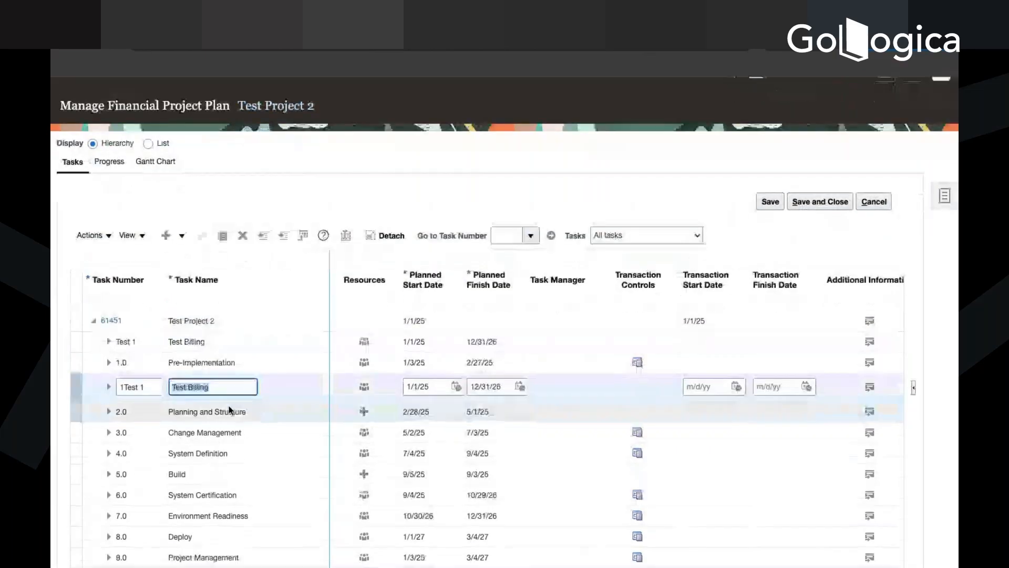
scroll(598, 383, right, 2)
scroll(600, 389, right, 8)
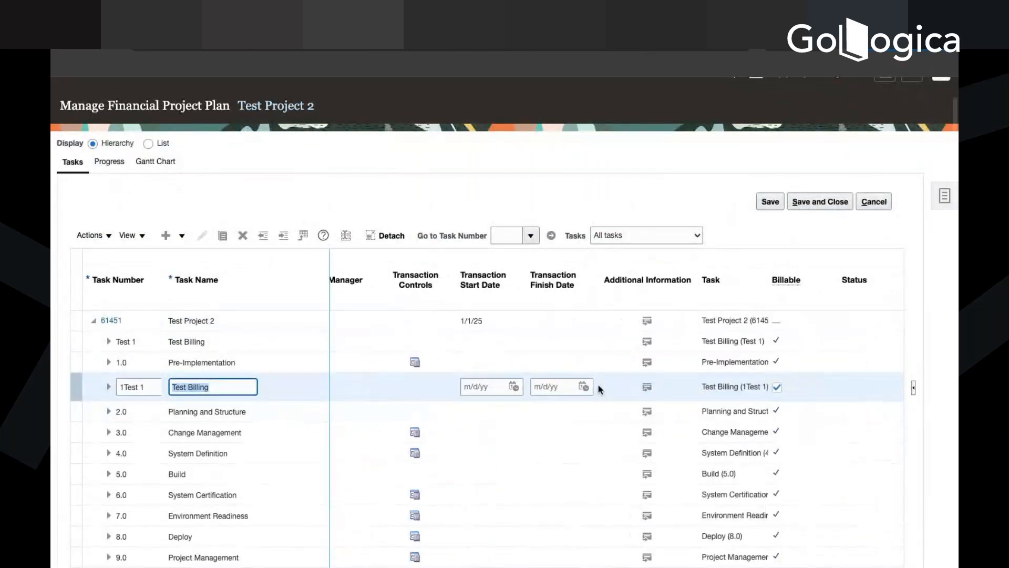
scroll(599, 389, right, 8)
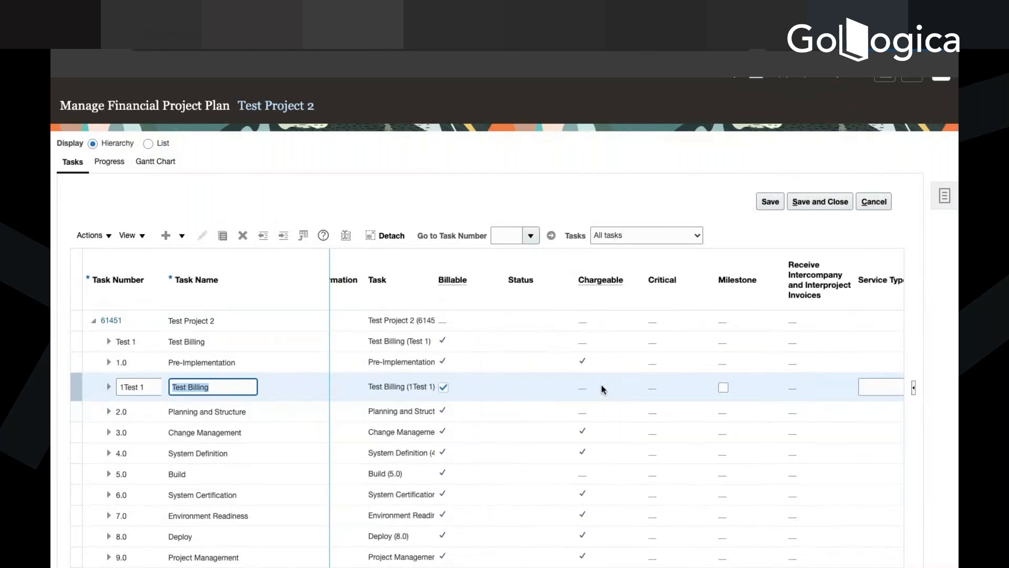
click(601, 386)
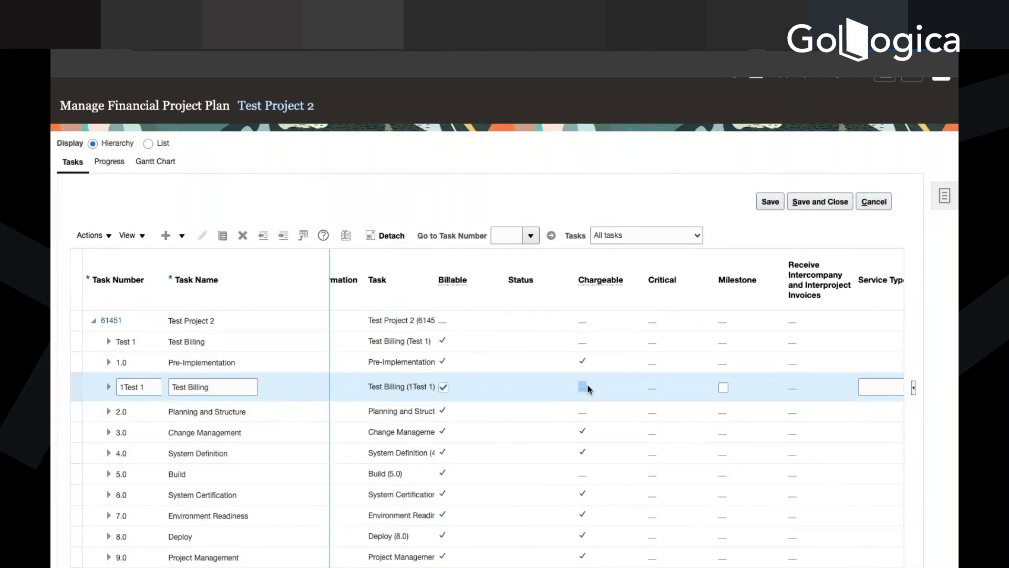
click(513, 346)
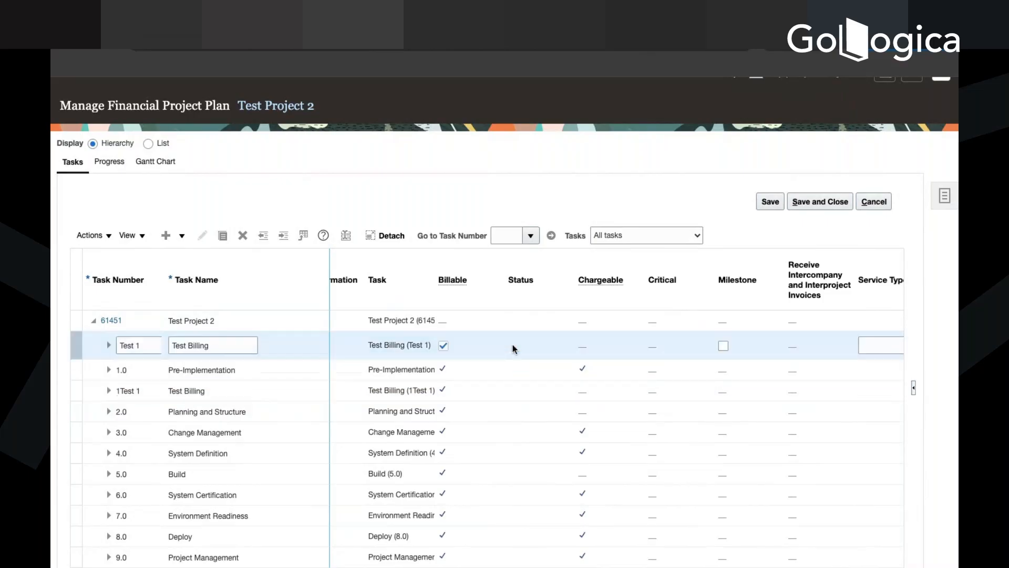
click(514, 393)
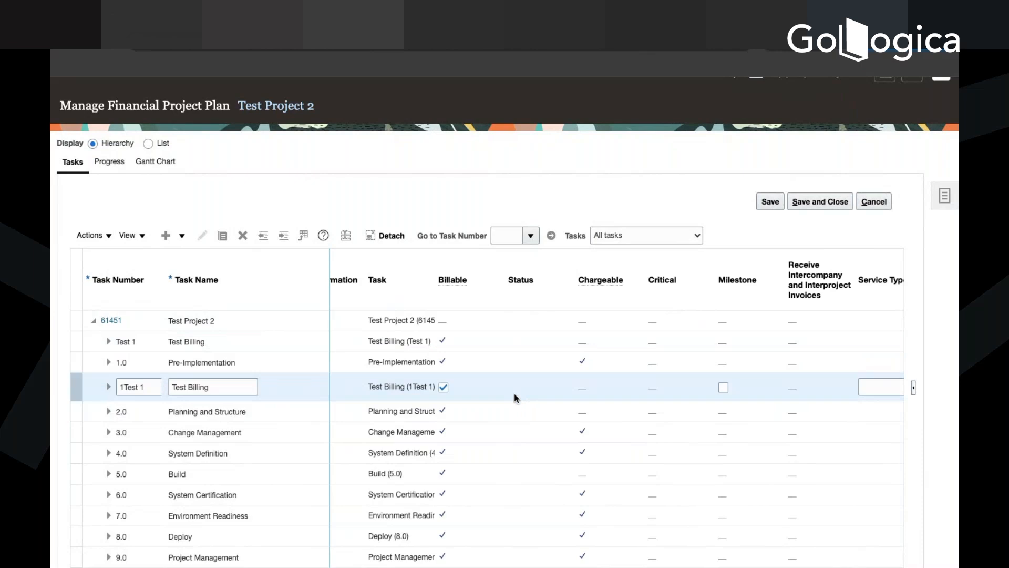
Review the service type, work type, progress method and organization columns for task 1Test 1, returning to its Chargeable setting.
scroll(514, 393, right, 5)
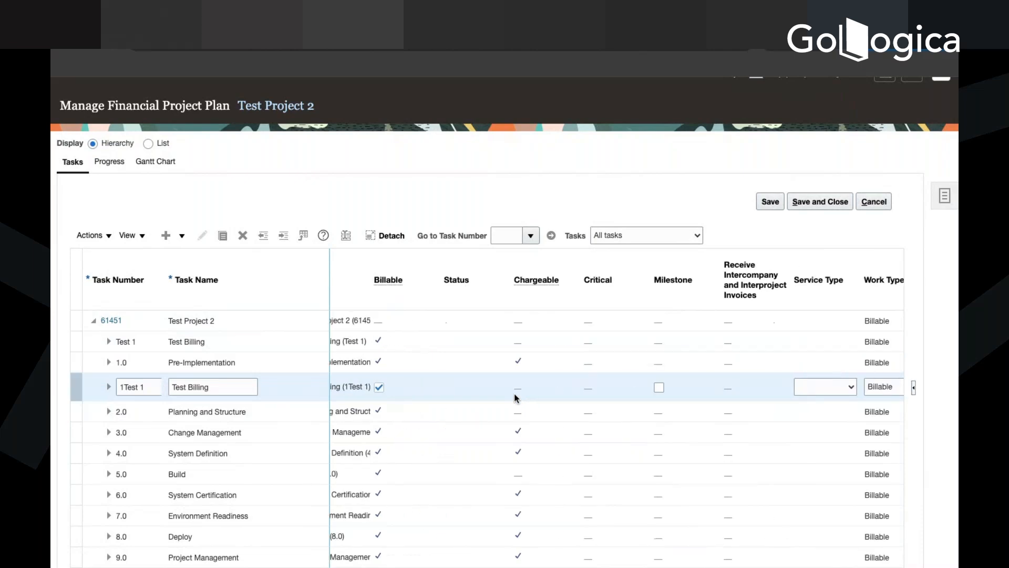
scroll(514, 394, right, 10)
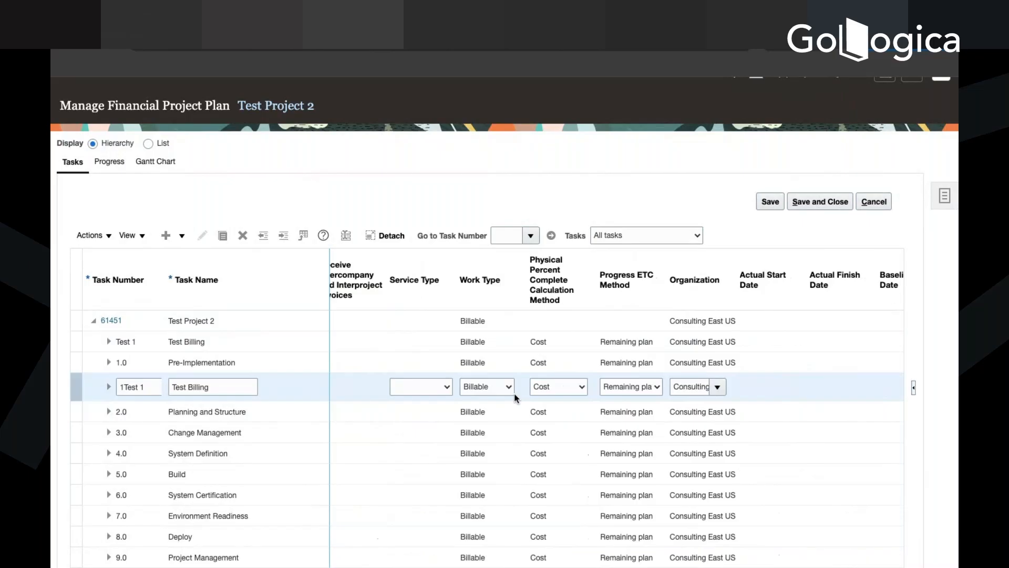
scroll(514, 393, left, 4)
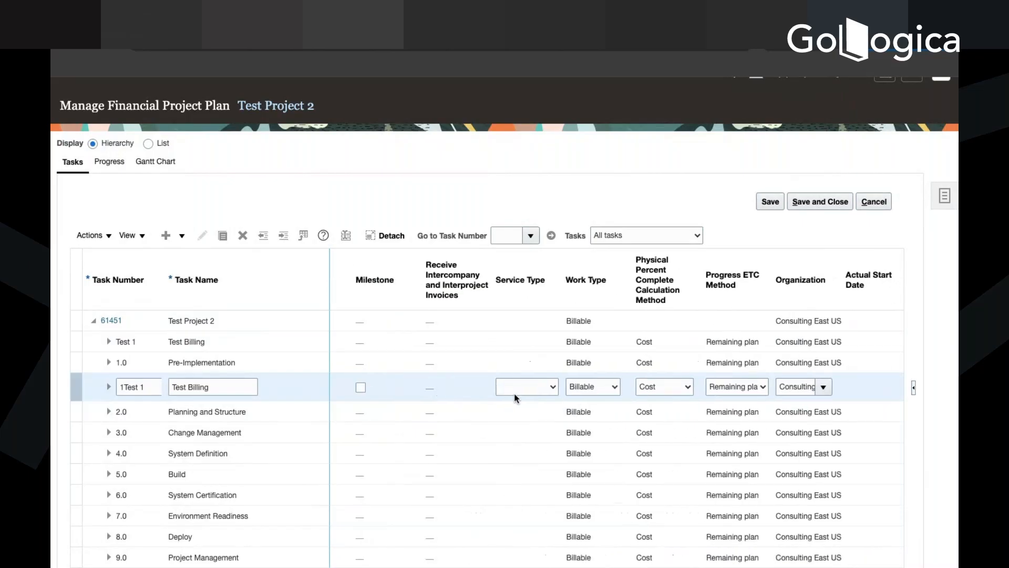
scroll(514, 394, left, 10)
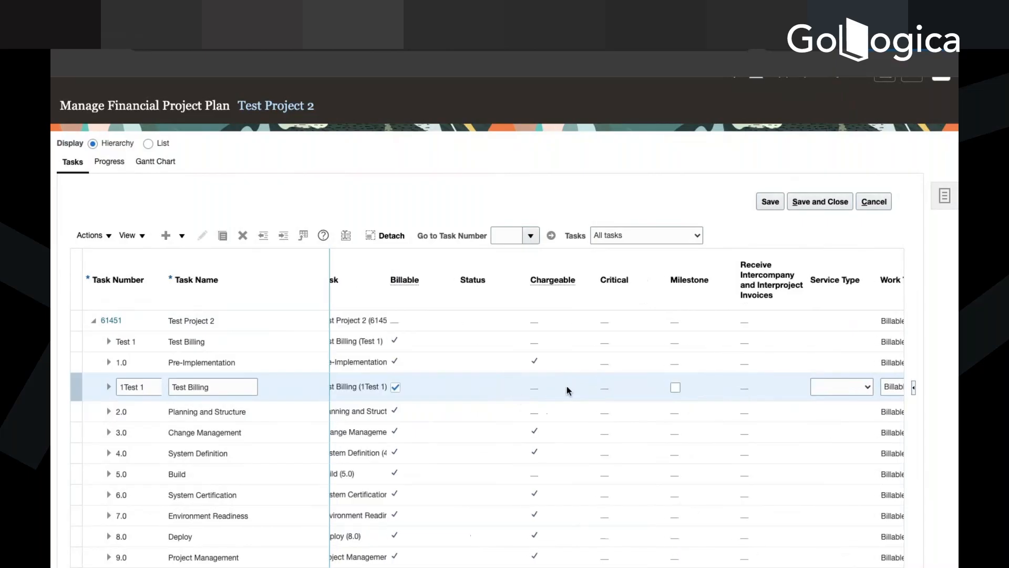
Review the task details of 1Test 1, check for its cross-charge options, and cancel without changing anything.
click(85, 234)
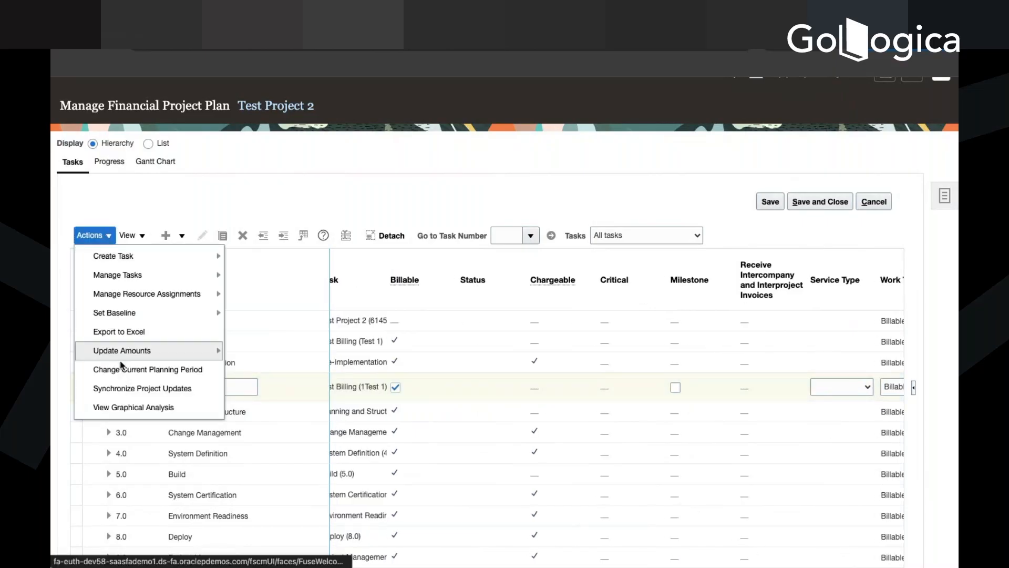
mouse_move(197, 276)
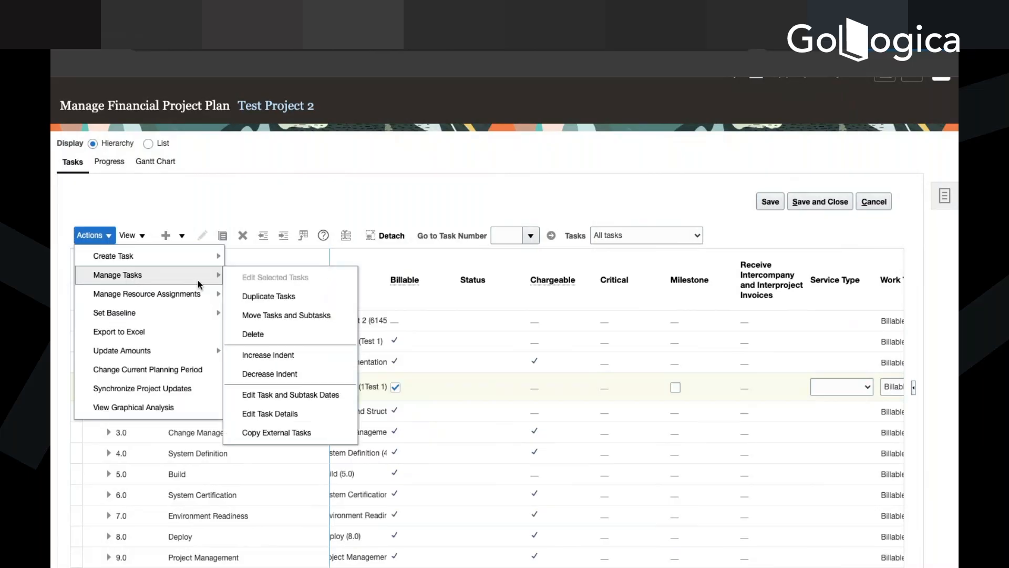
click(288, 415)
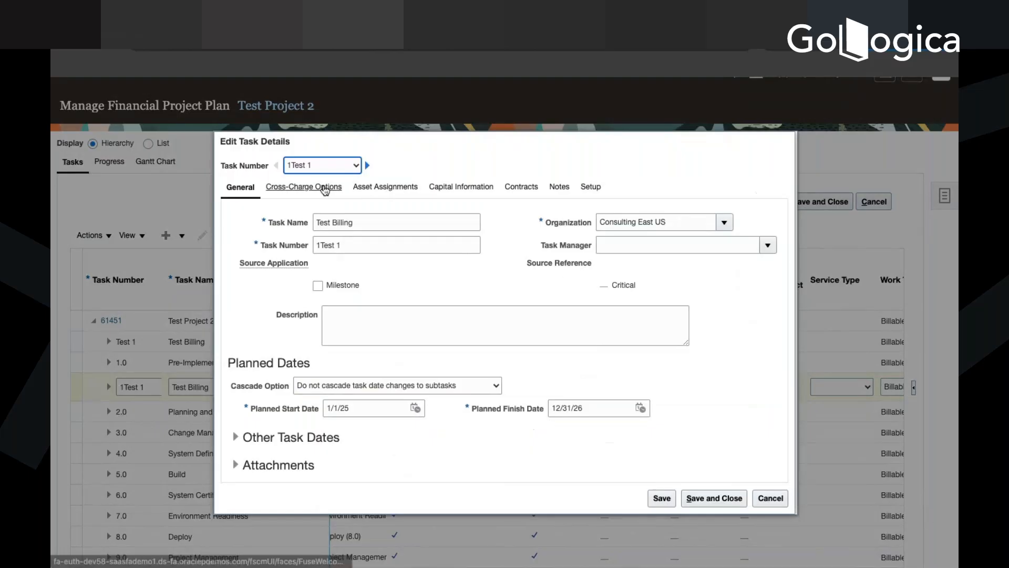
click(326, 189)
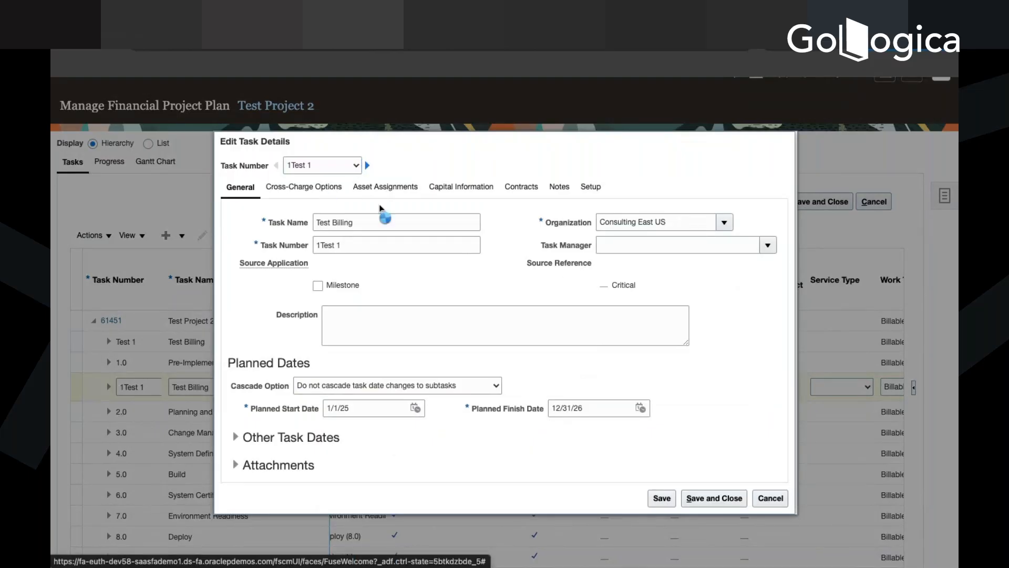
click(247, 232)
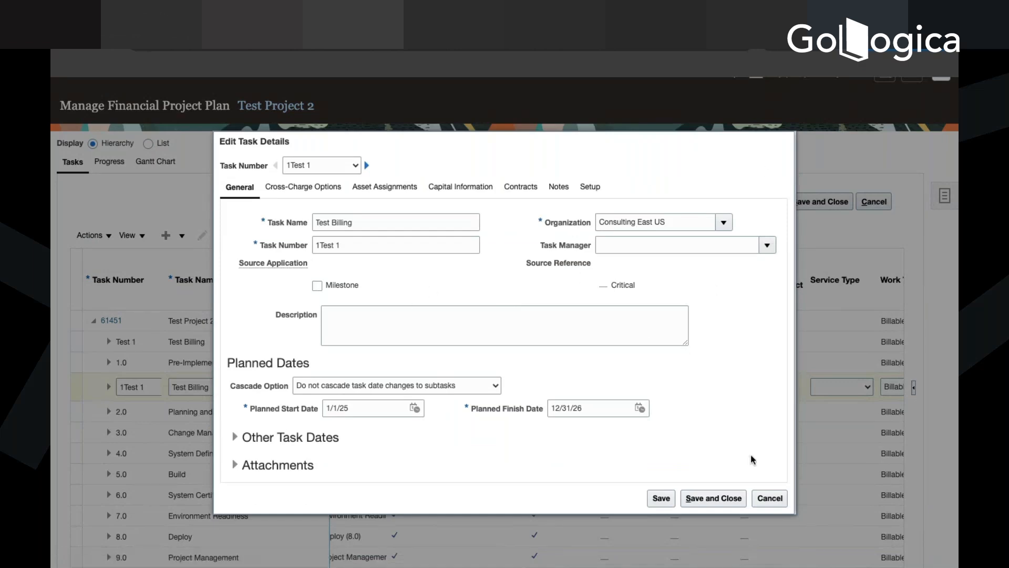
click(765, 495)
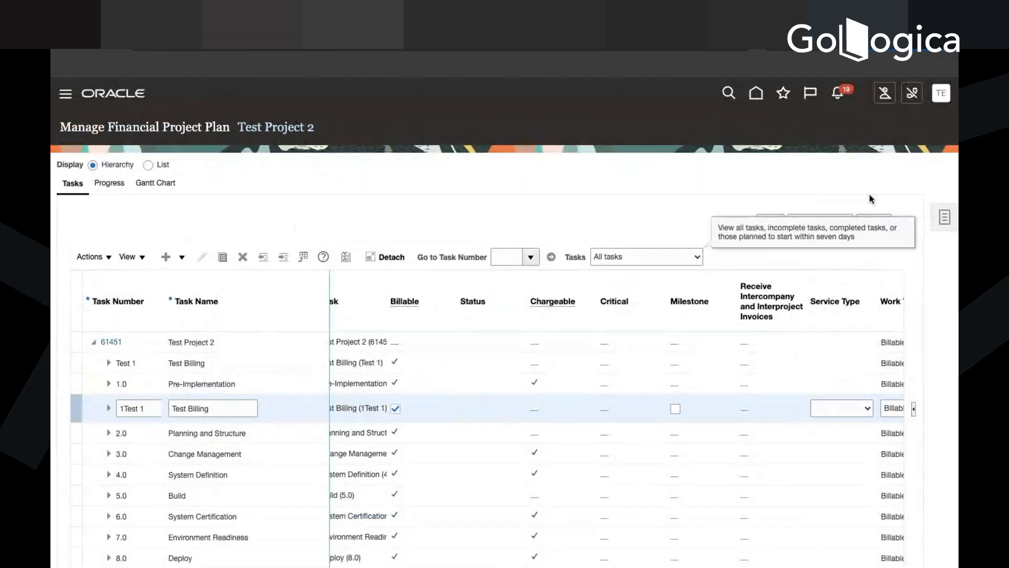
Leave the project plan, open the financial project settings of project 61451, expand the basic details and copy the original project template name.
click(875, 223)
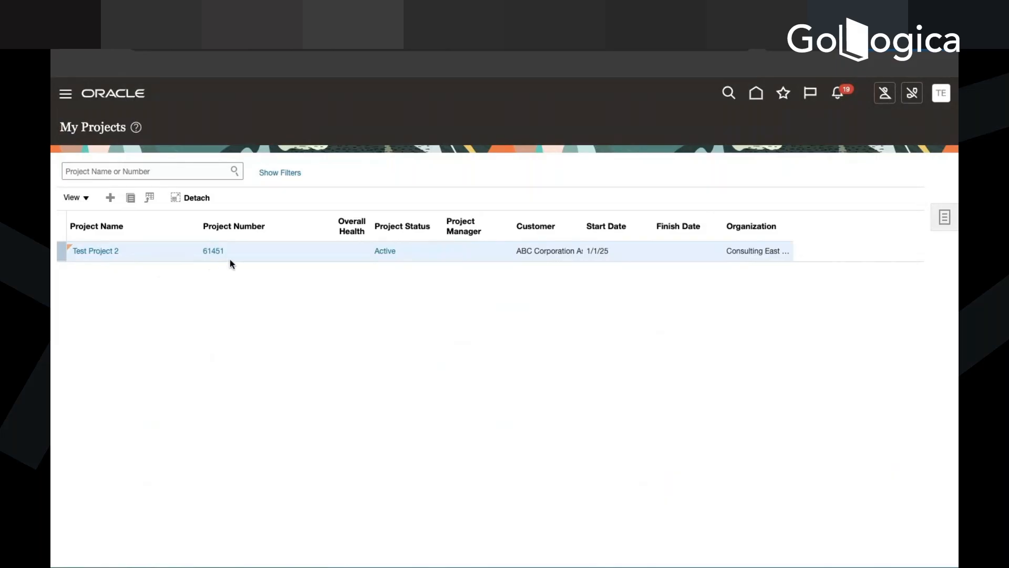
click(214, 252)
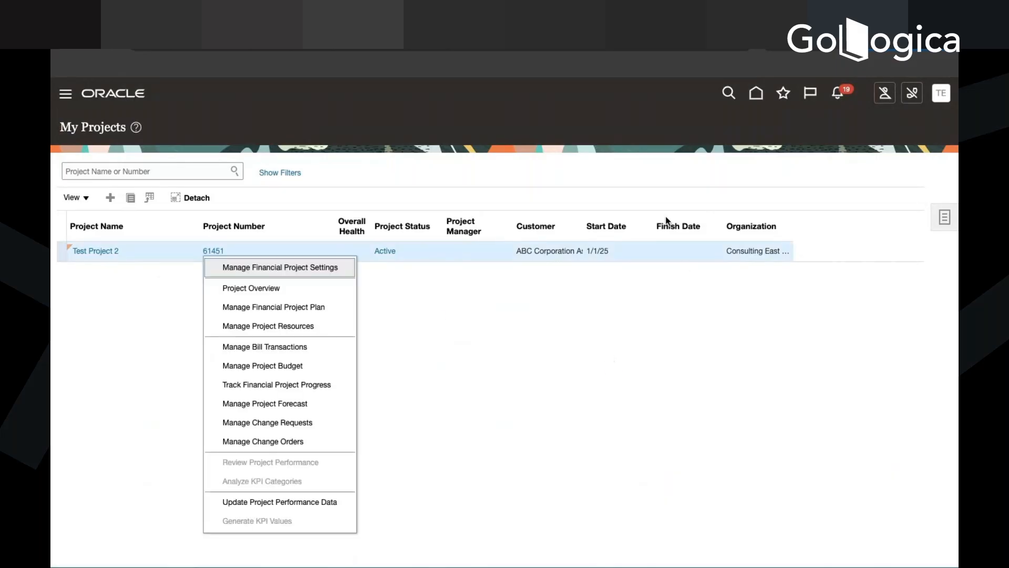
click(312, 268)
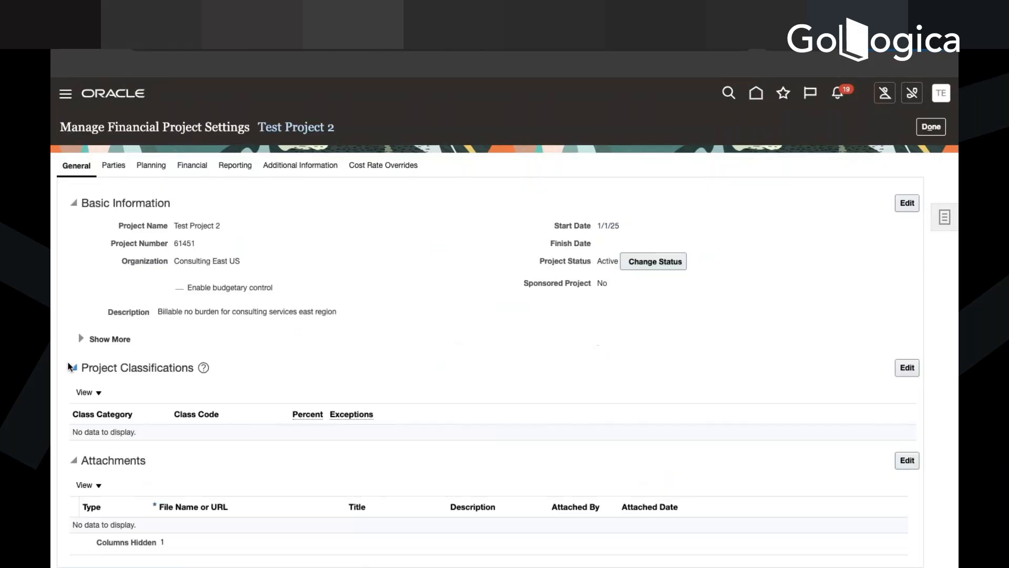
click(80, 340)
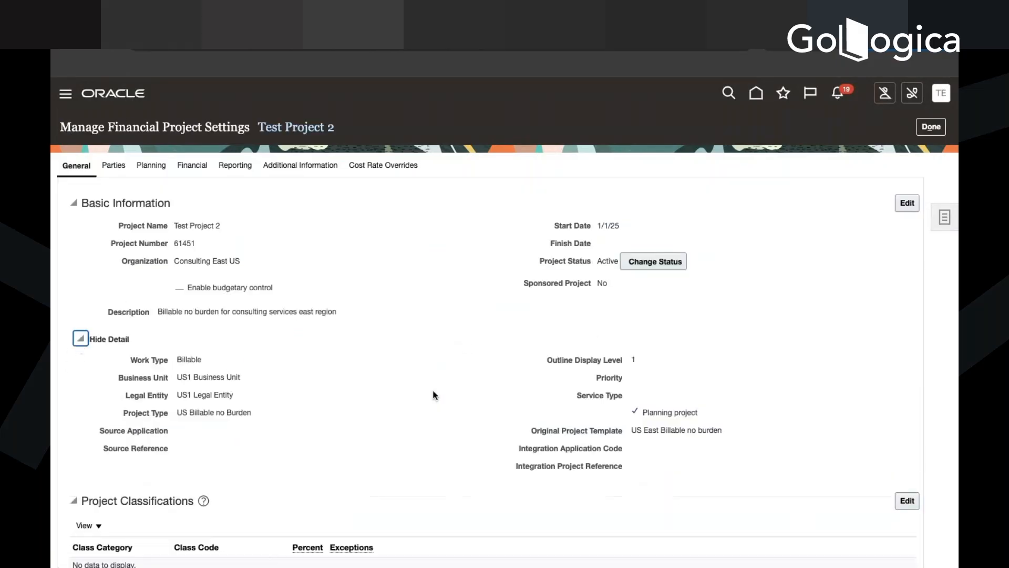
triple_click(669, 430)
key(ctrl+c)
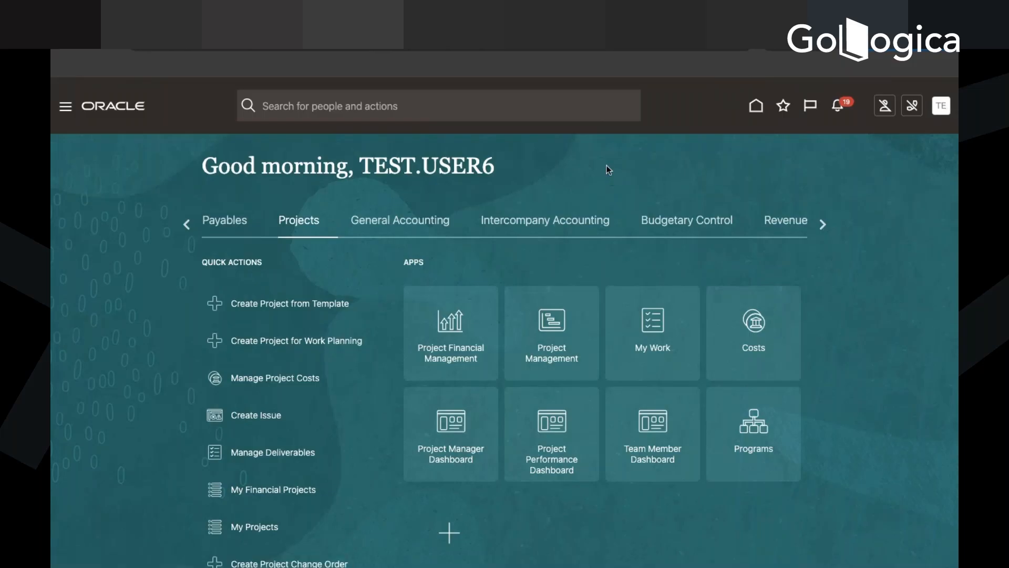
Go to the additional setup tasks of Project Financial Management, search for "Project Temp" and open Manage Project Templates.
click(726, 291)
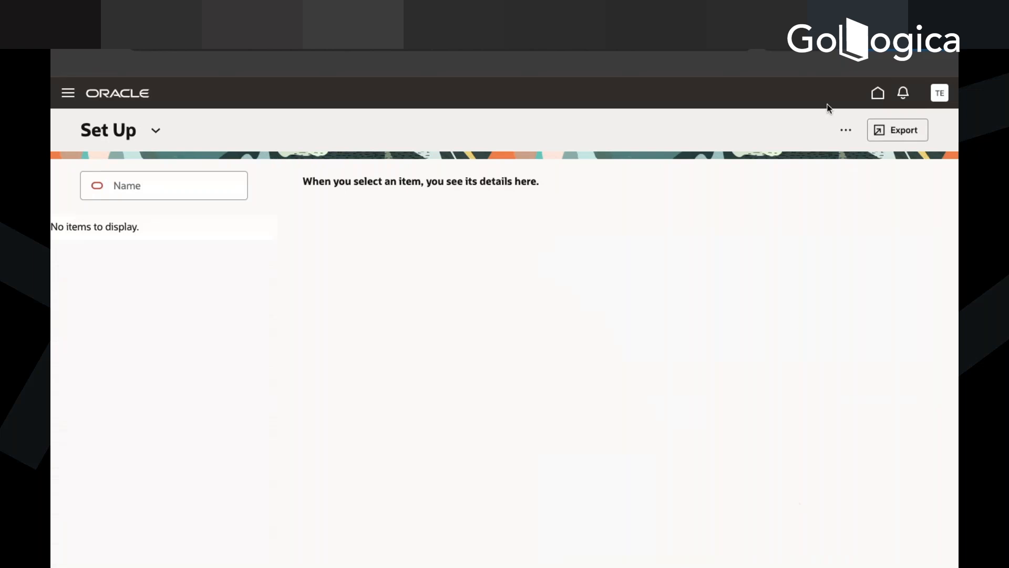
click(845, 131)
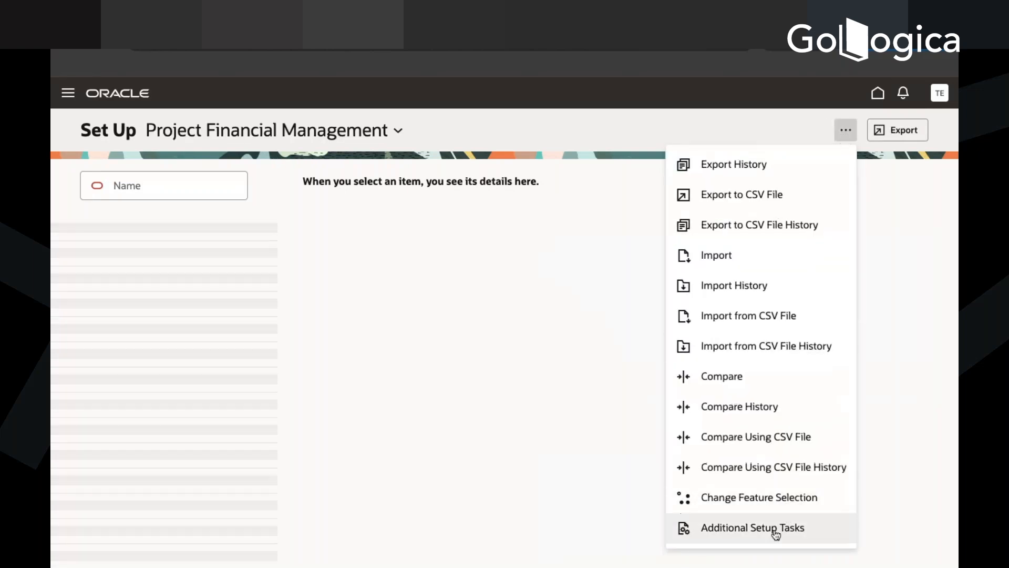
click(726, 526)
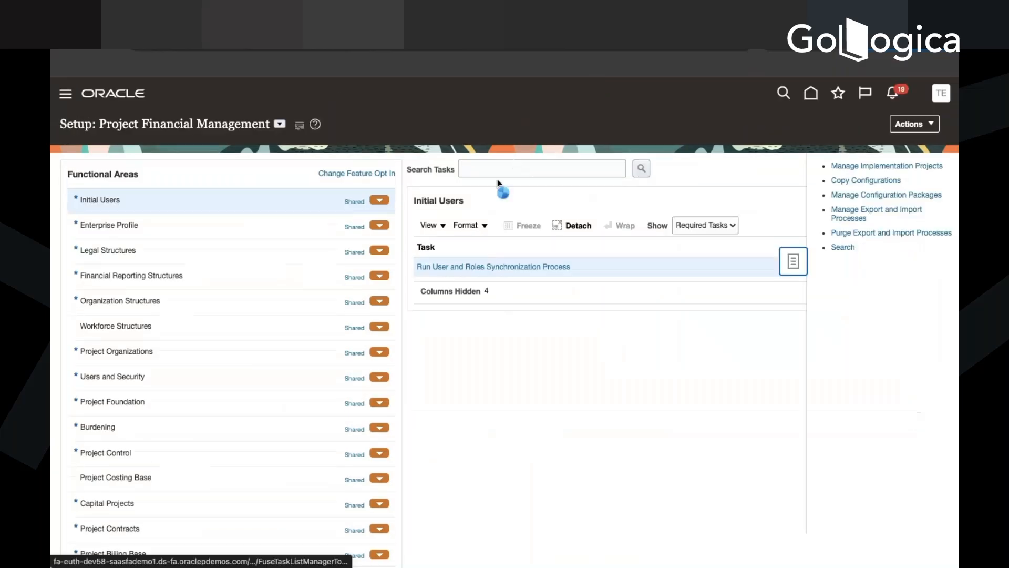
click(498, 168)
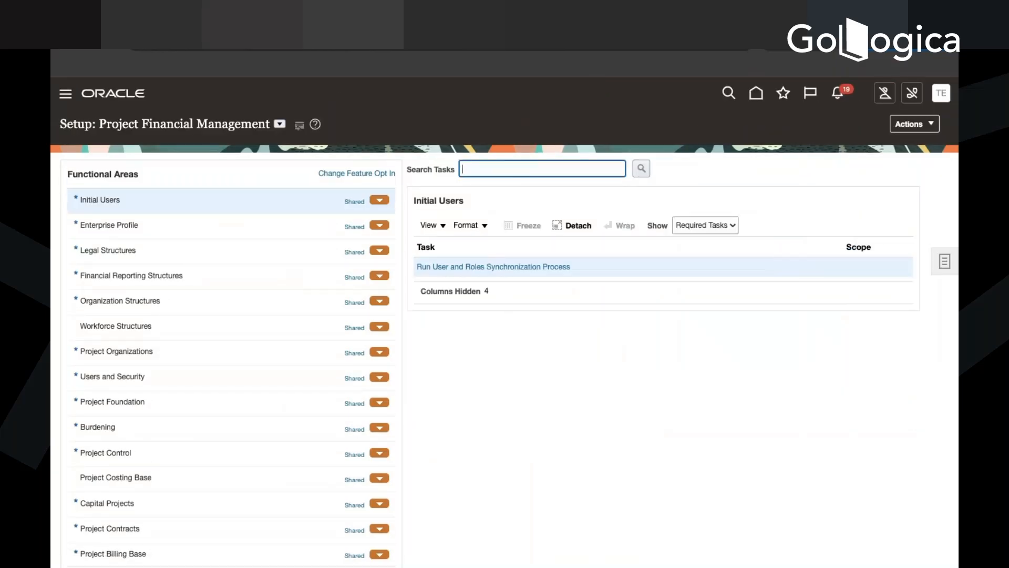
text(Project Temp)
key(Return)
click(493, 445)
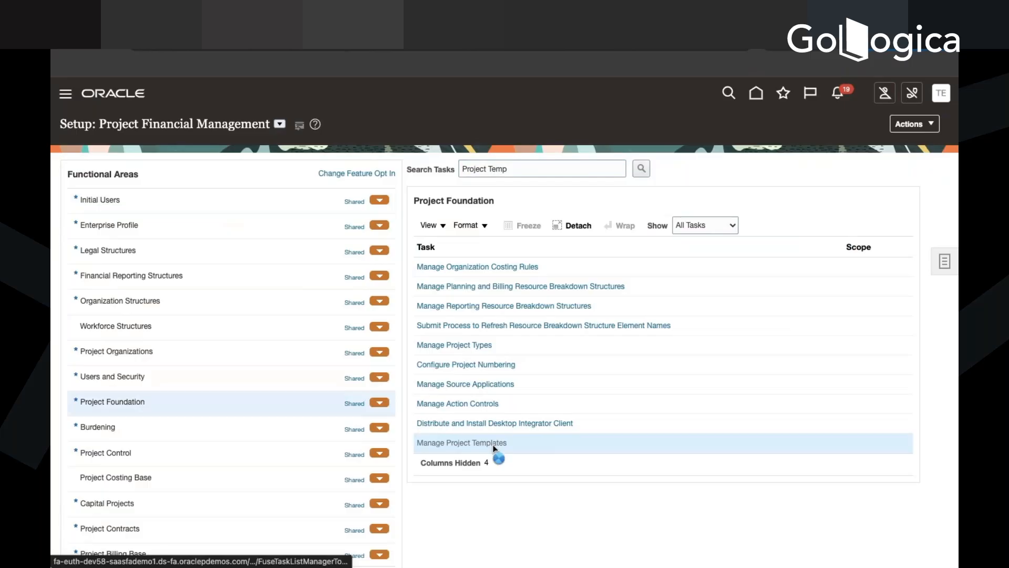
Find and open the US East Billable no burden template, copy its project type and cancel the template editing.
click(280, 205)
key(ctrl+v)
key(Return)
click(133, 325)
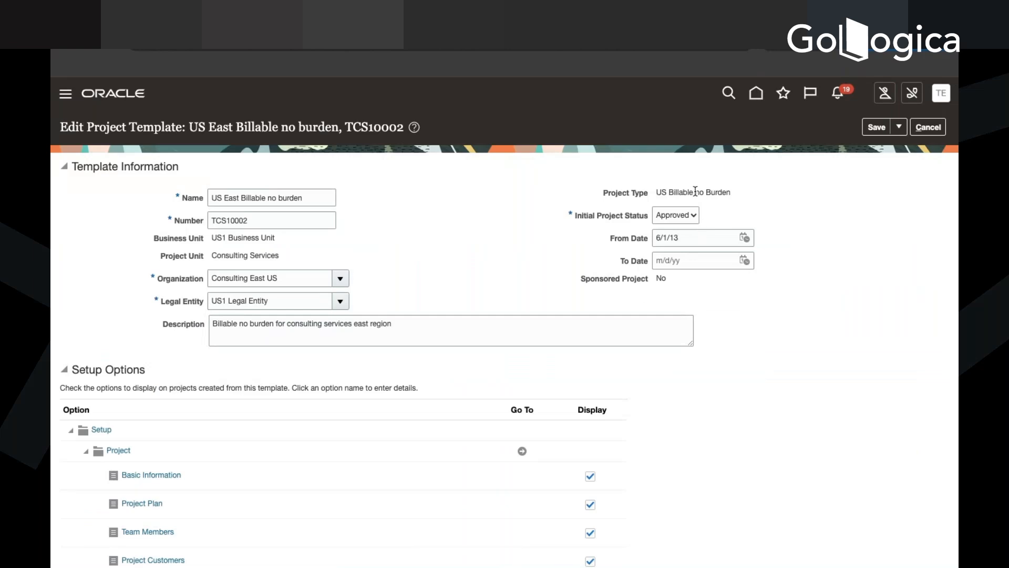
triple_click(695, 192)
key(ctrl+c)
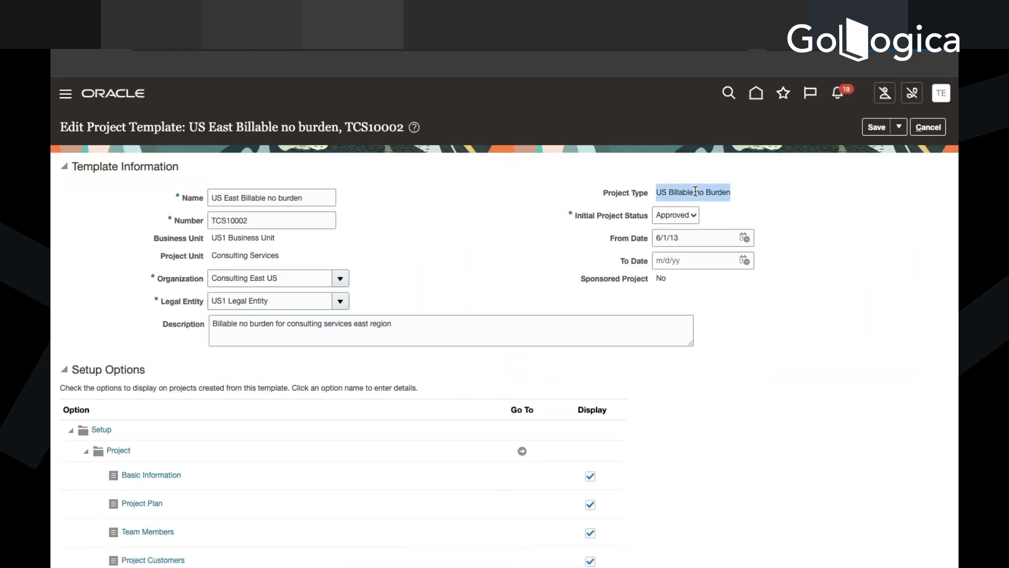
click(929, 127)
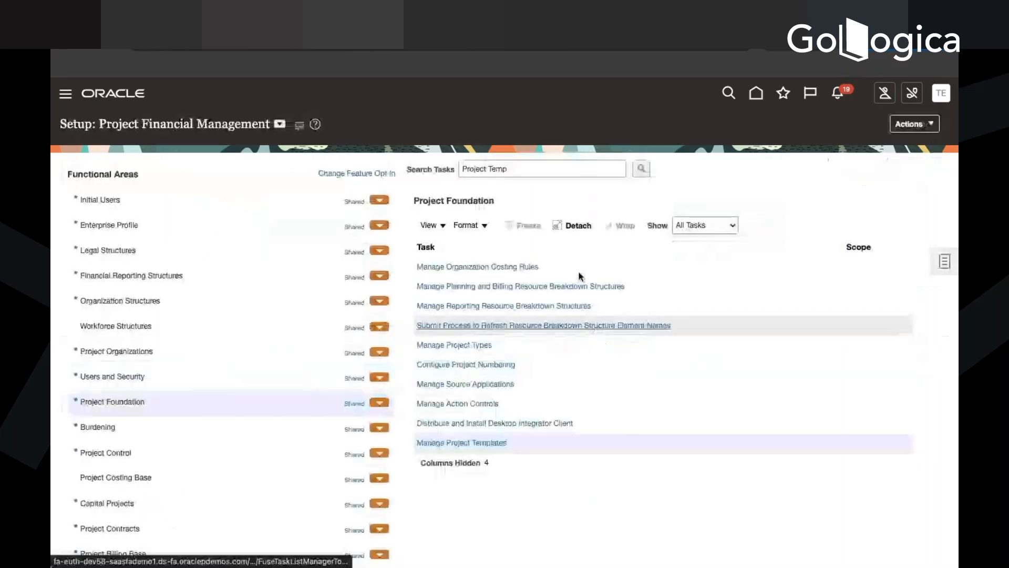
Search the setup tasks for "Project Type" and open Manage Project Types.
text(Type)
key(Return)
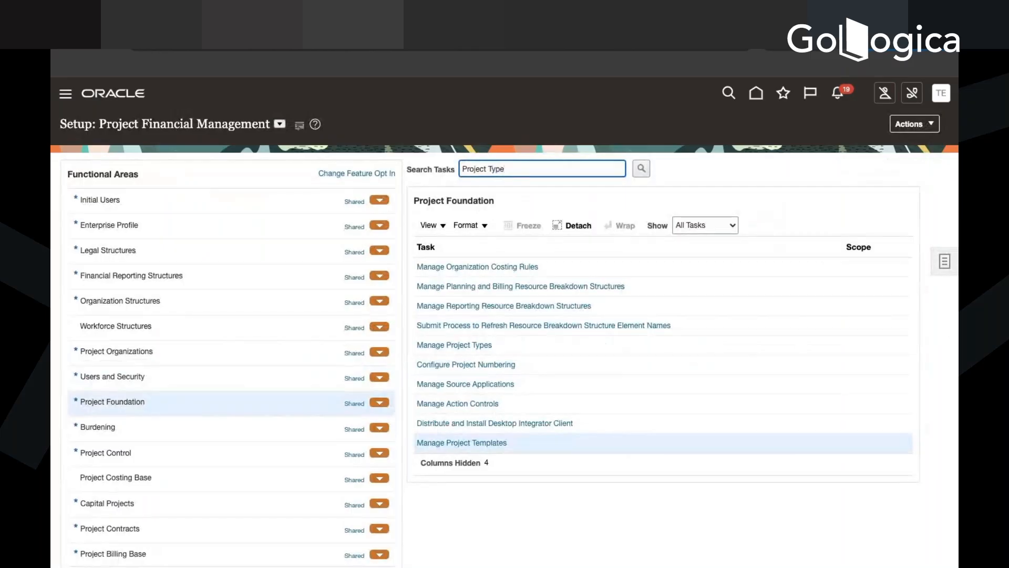
click(365, 313)
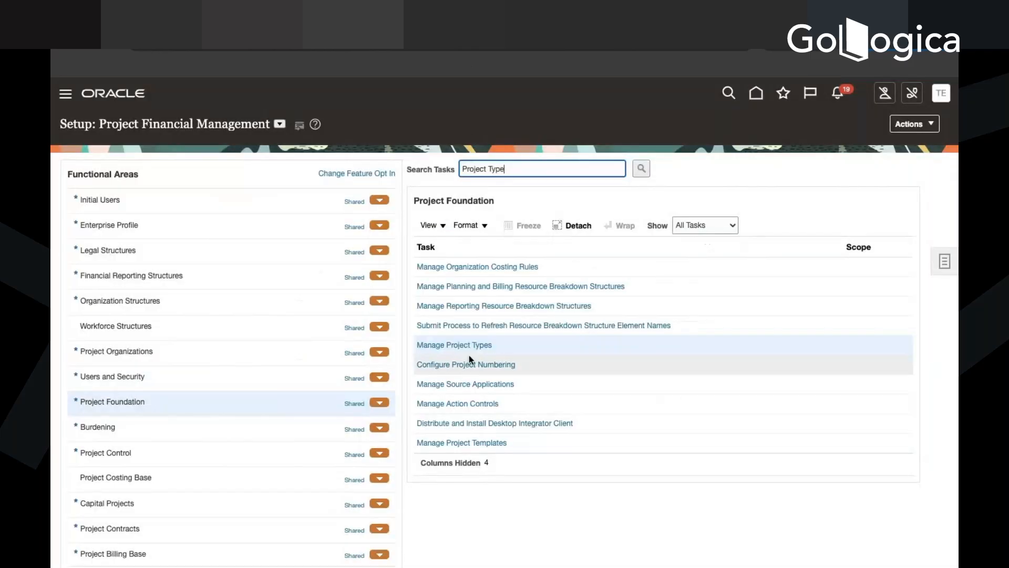
click(469, 346)
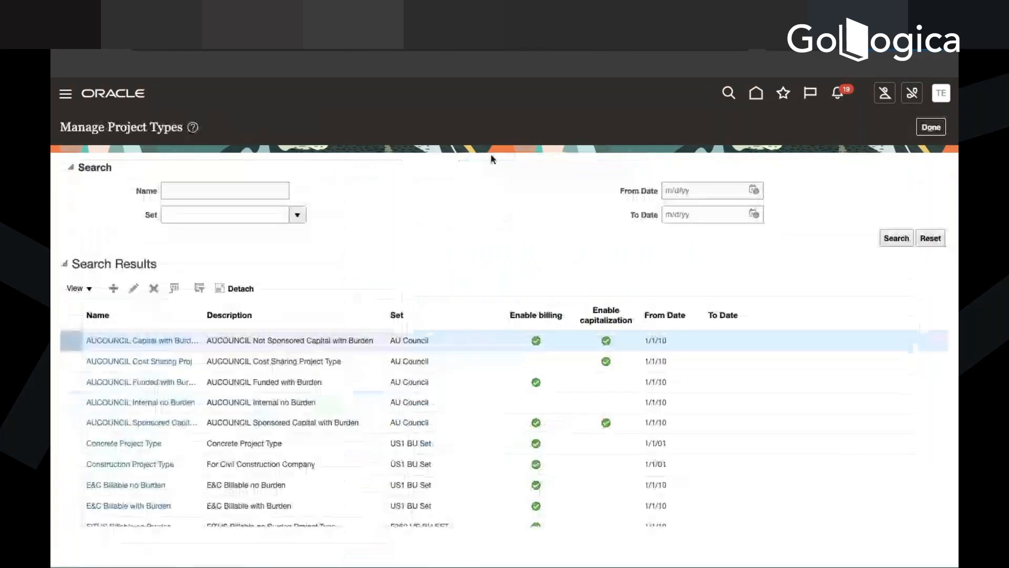
Find the US Billable no Burden project type, open it for editing and review its work type choices and burdening options.
click(209, 188)
key(ctrl+v)
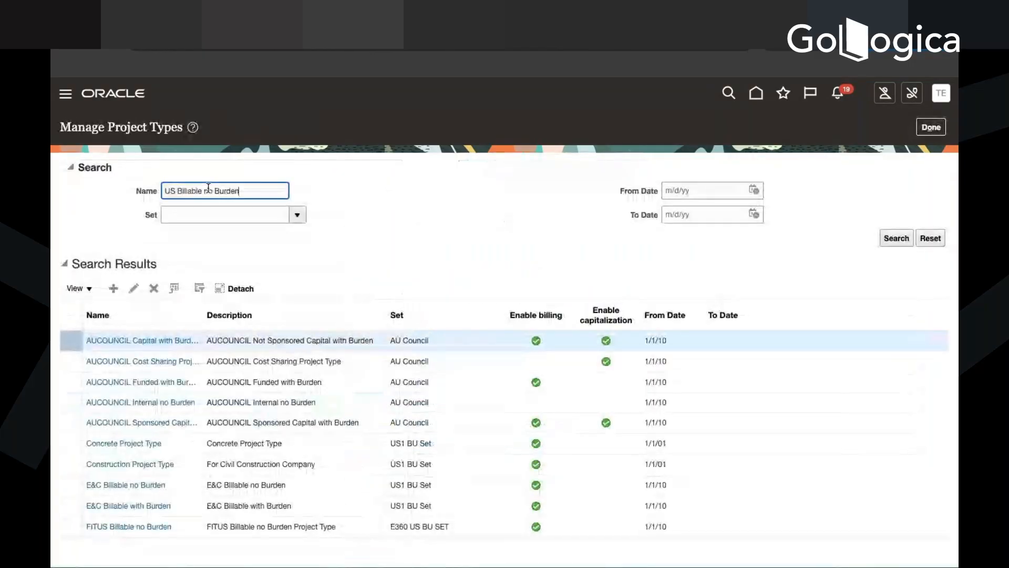
key(Return)
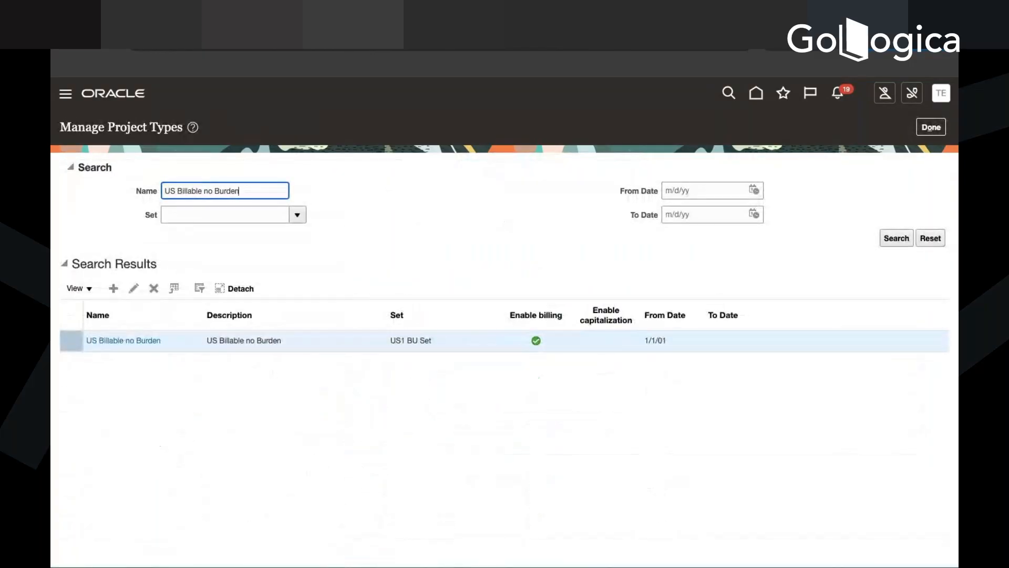
click(133, 289)
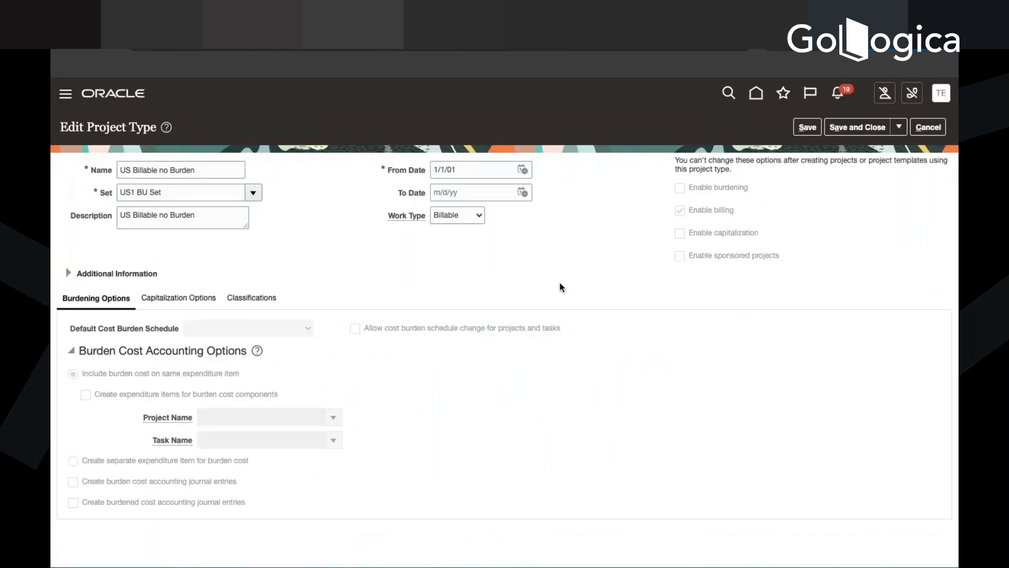
click(481, 221)
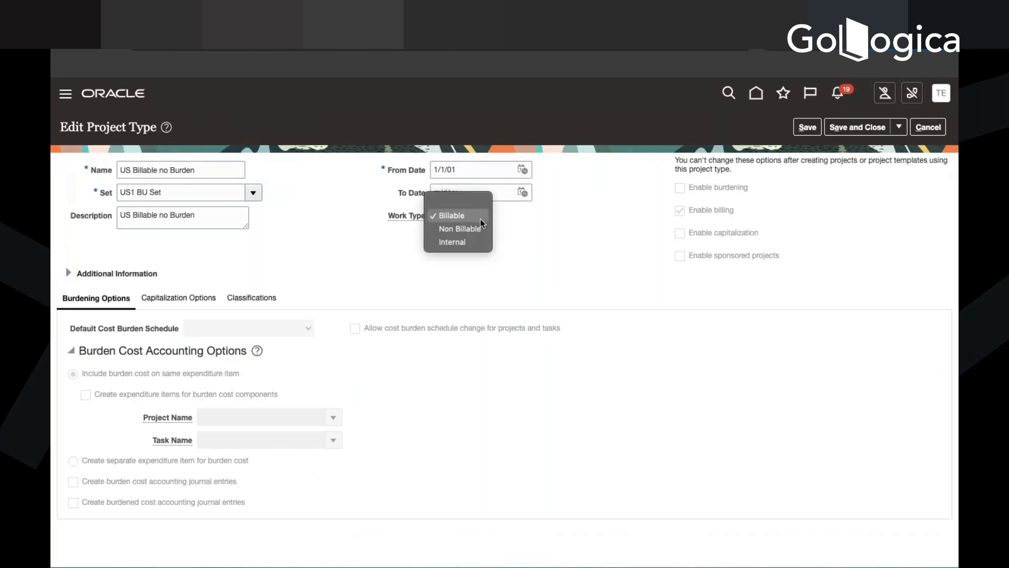
click(596, 264)
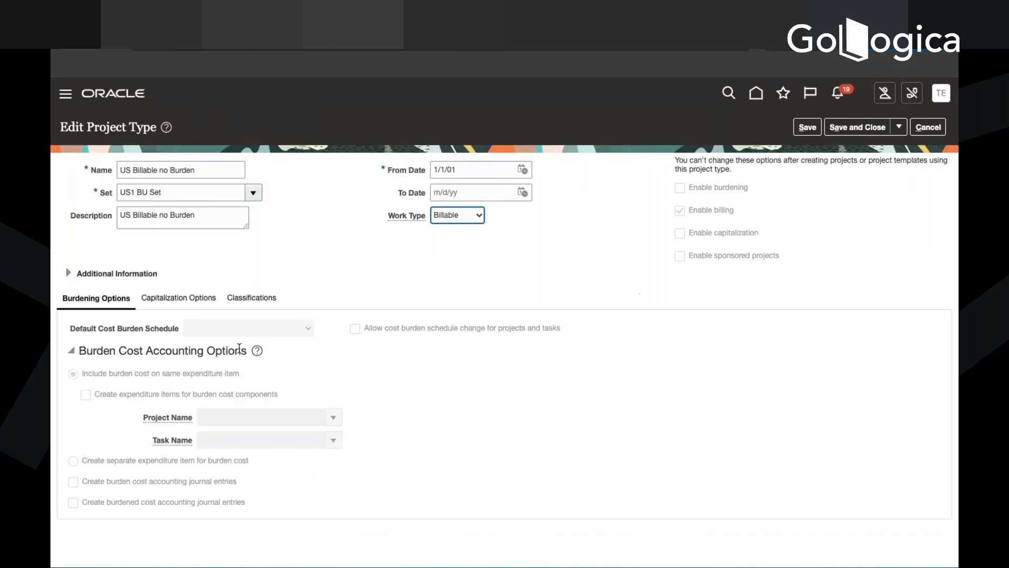
click(175, 308)
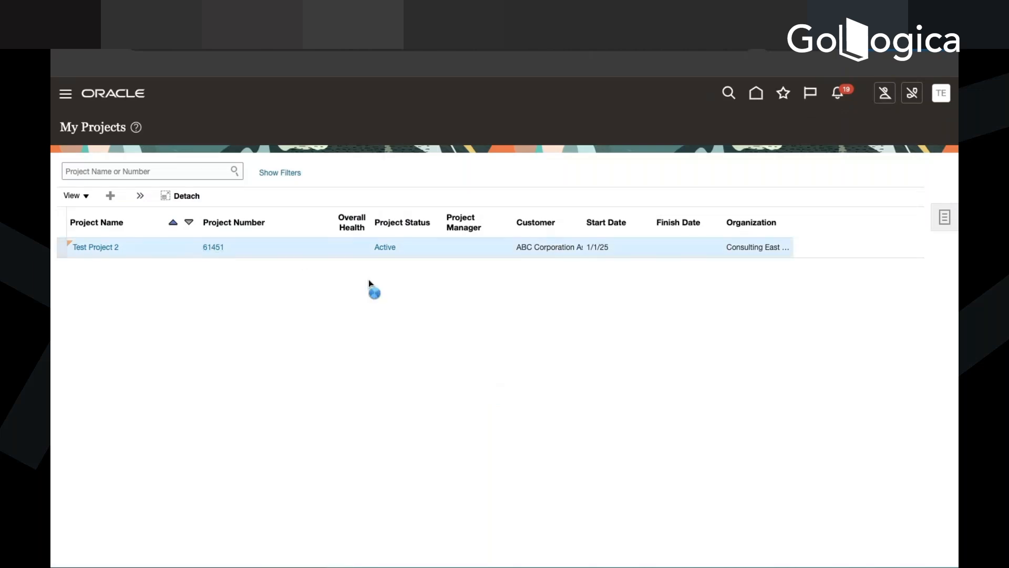
Reopen the financial project plan of Test Project 2 and try to edit the Chargeable setting of task 1Test 1.
click(305, 305)
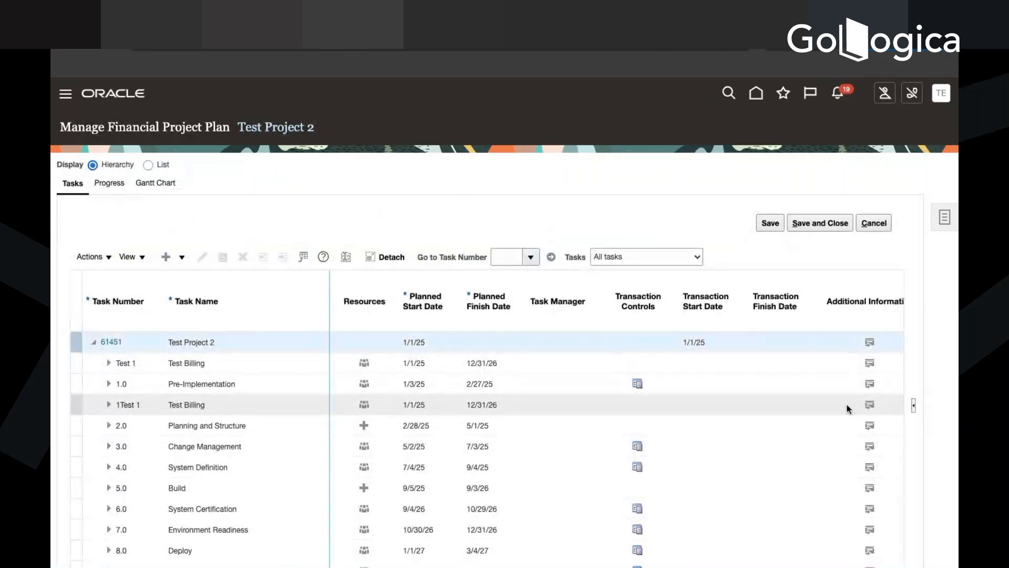
scroll(847, 405, right, 3)
scroll(847, 405, right, 4)
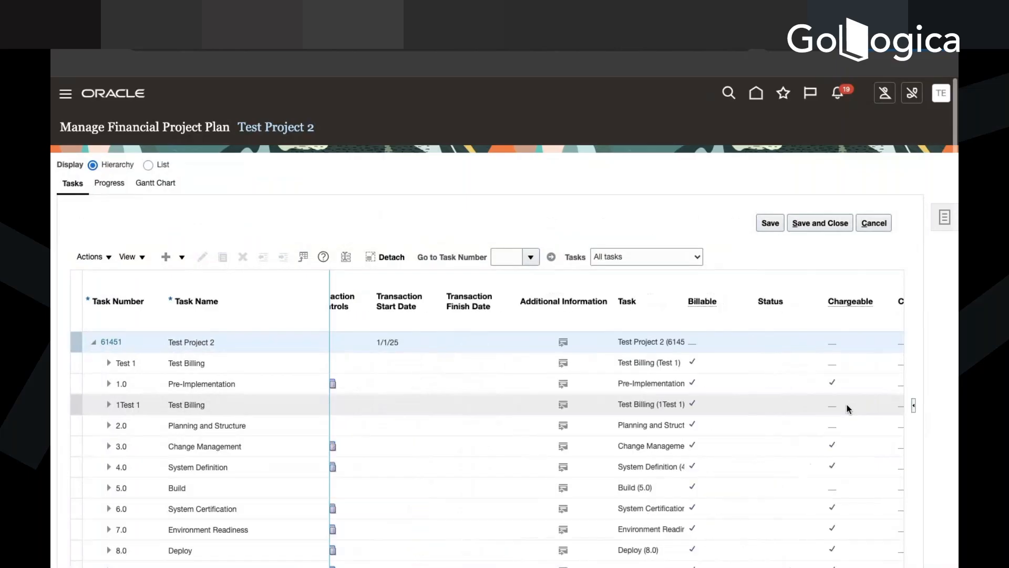
click(836, 411)
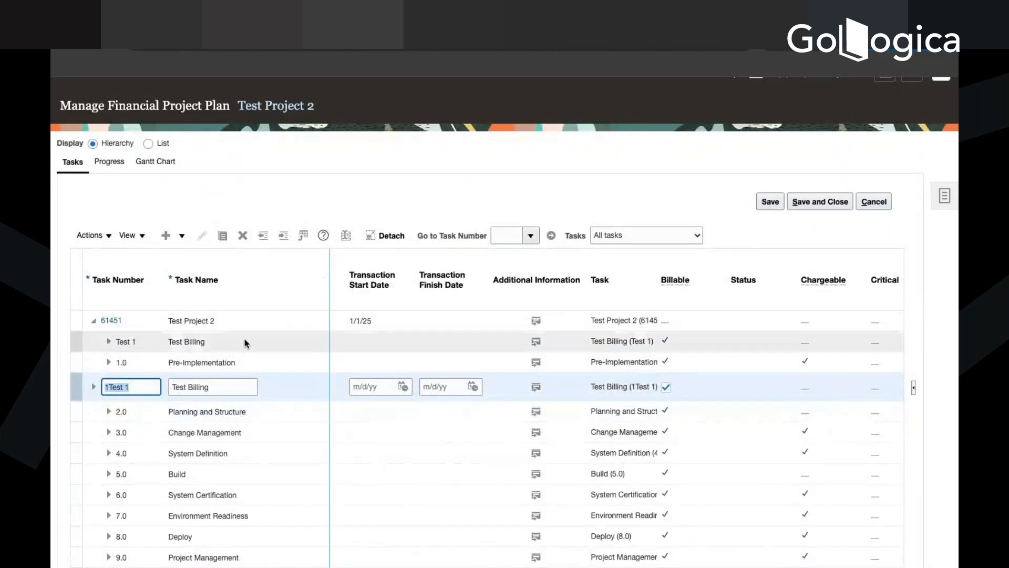
Try to add a peer task beside task 1Test 1 in the Test Project 2 plan.
click(182, 236)
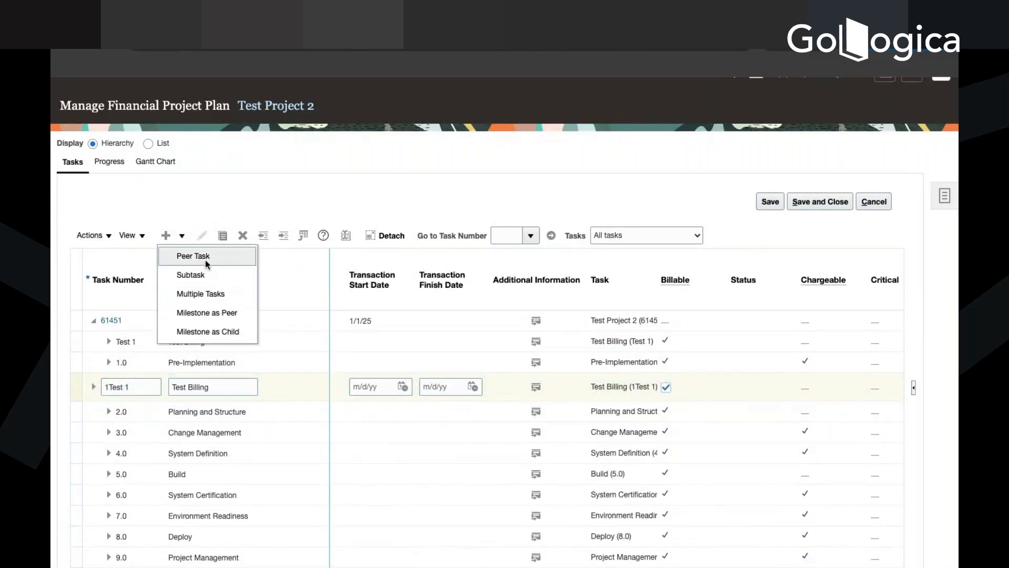
click(205, 260)
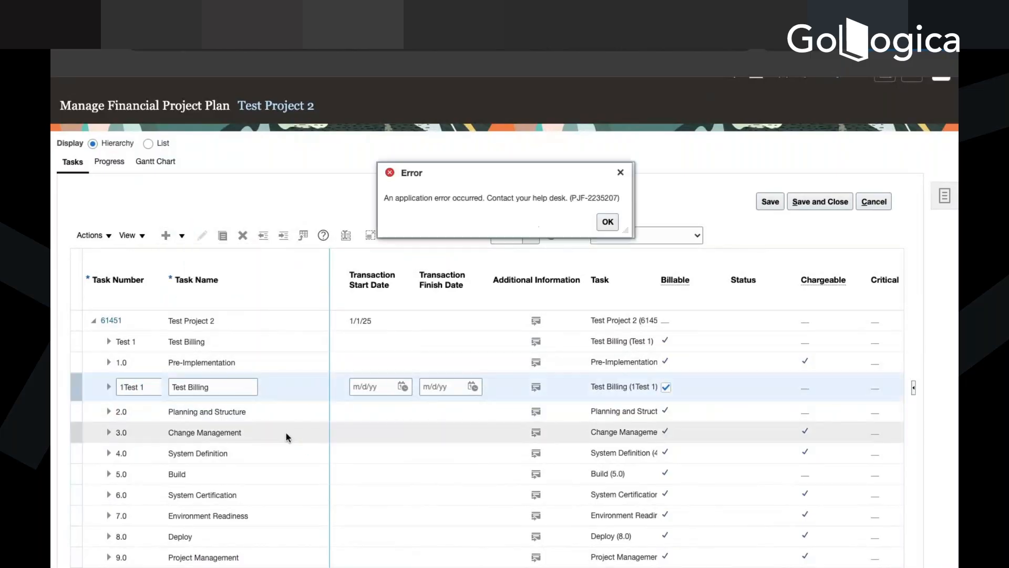
click(607, 223)
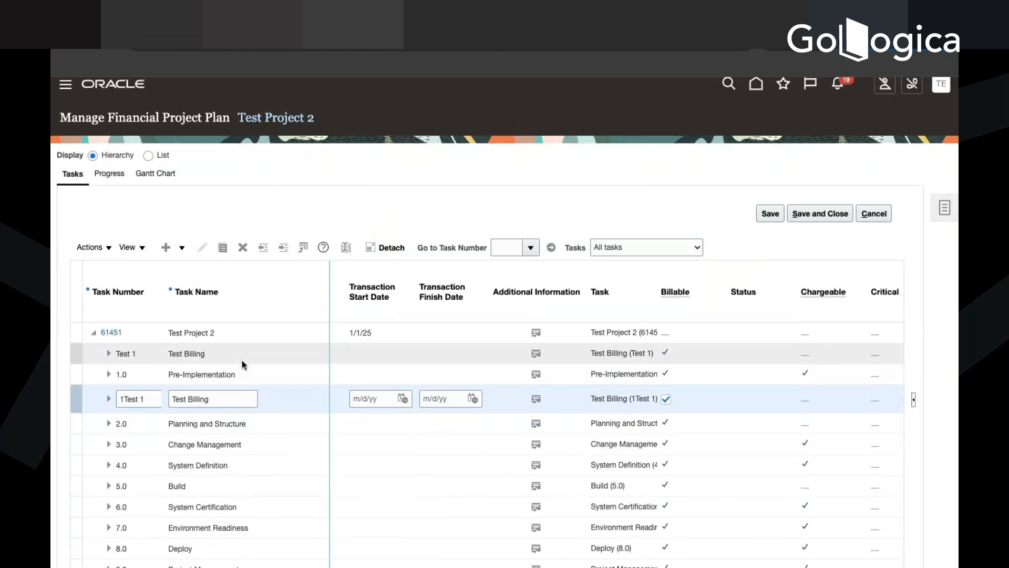
Add a task directly under Test Project 2 with task number 2 Test 2 and the name Chargeable Task.
click(235, 333)
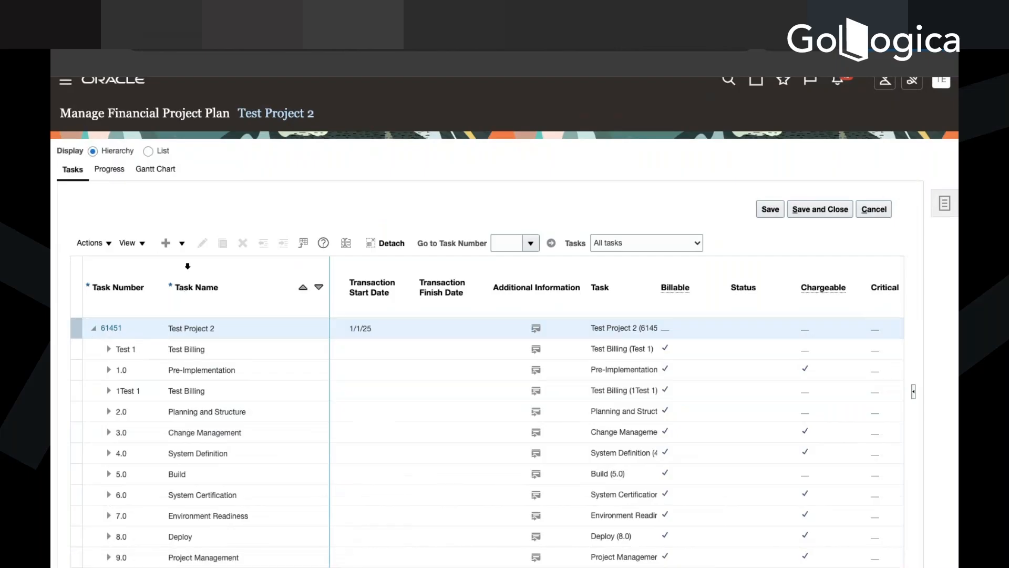
click(182, 243)
click(188, 282)
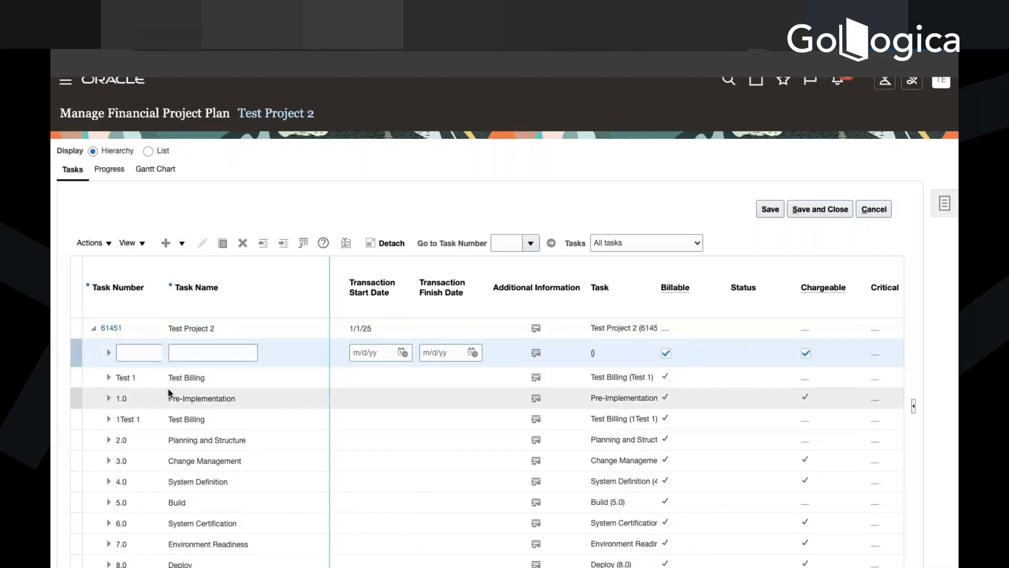
click(155, 358)
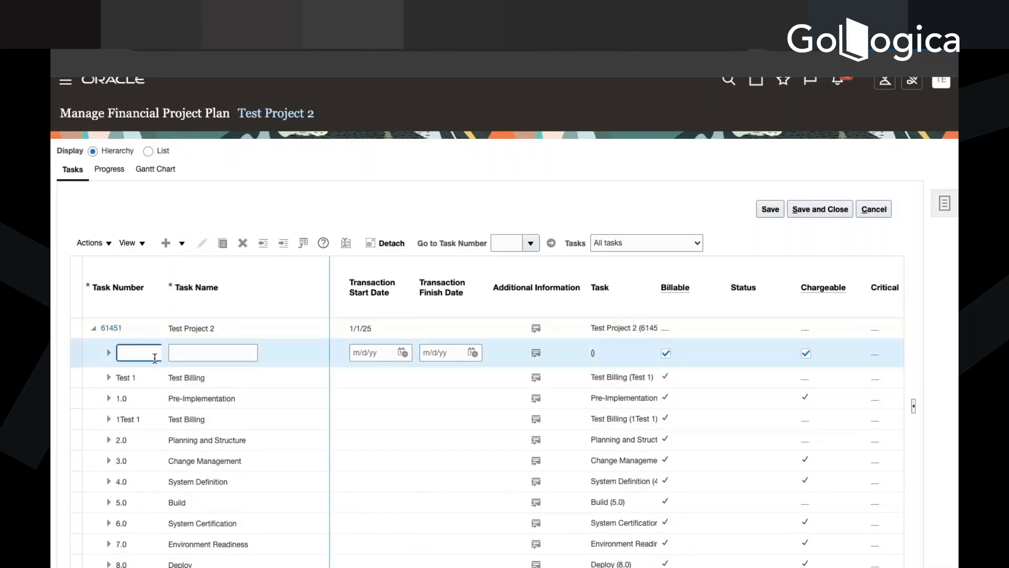
text(2 Test 2)
click(213, 350)
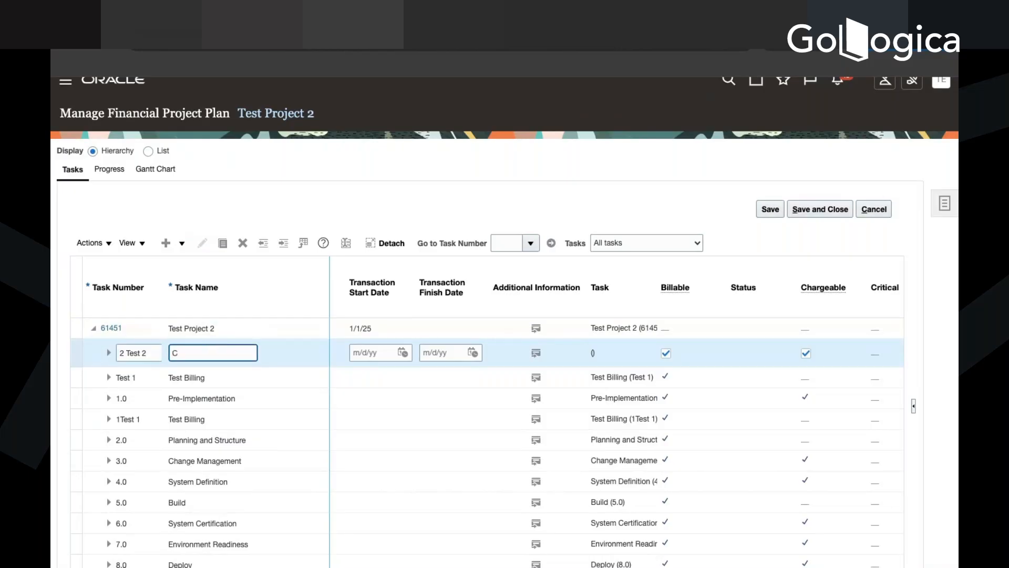
text(Chargeable Task)
click(368, 355)
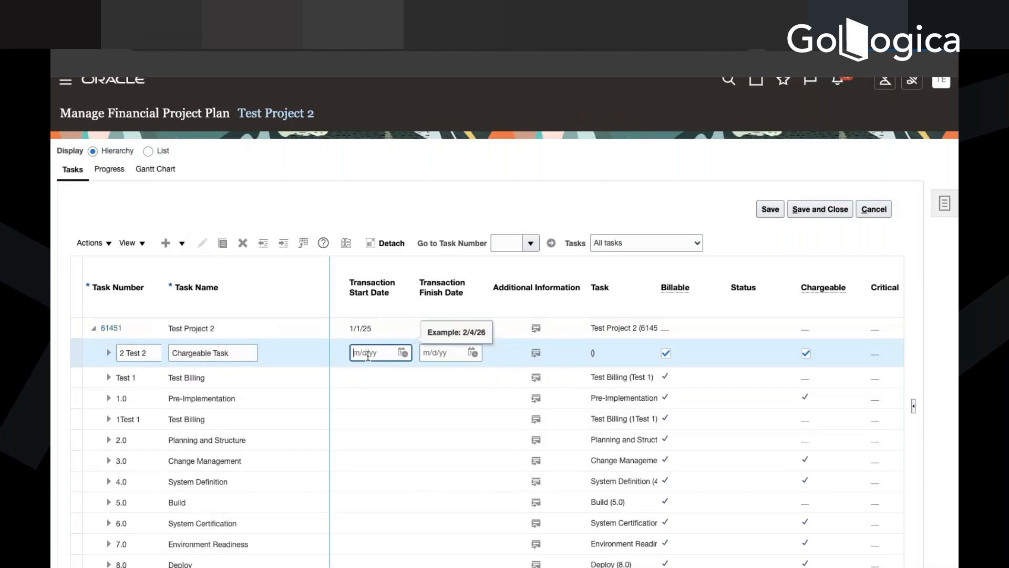
text(1/1/)
key(BackSpace)
key(BackSpace)
key(BackSpace)
Set the new Chargeable Task's planned finish date to 12/31/2026 and save the plan.
click(771, 210)
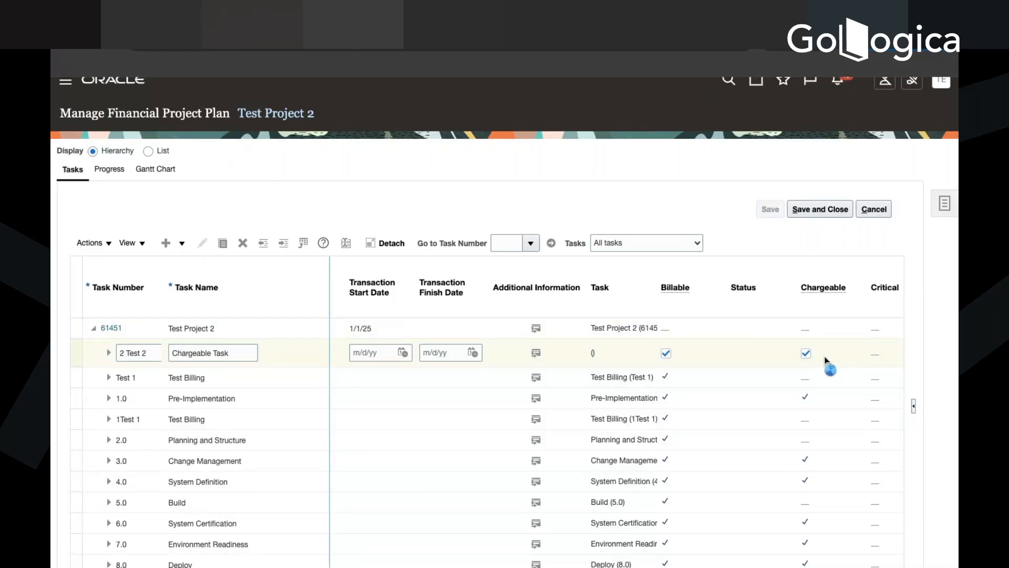
scroll(697, 351, left, 1)
scroll(697, 352, left, 5)
click(482, 356)
text(12)
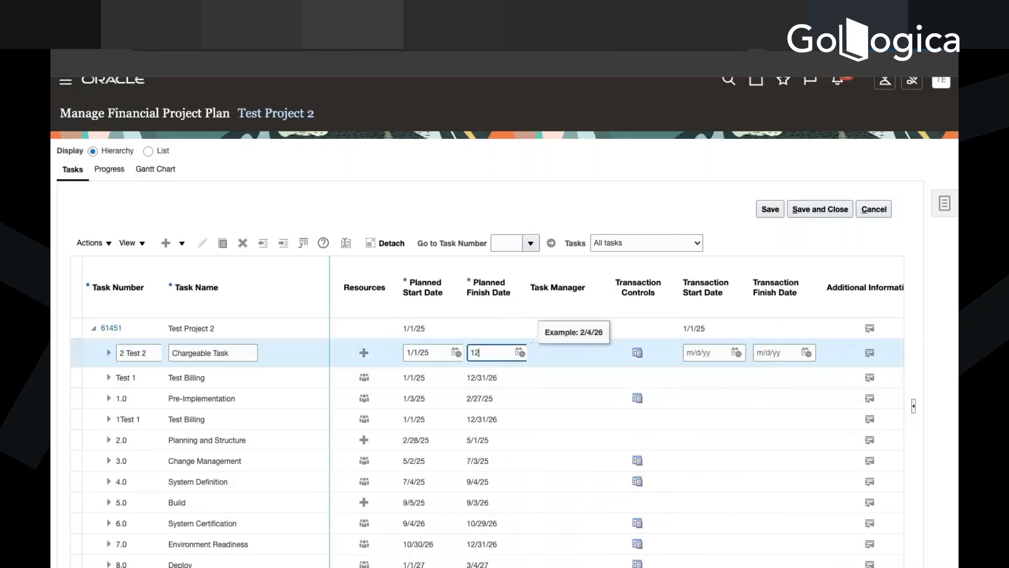
text(/31/2026)
click(552, 185)
click(772, 211)
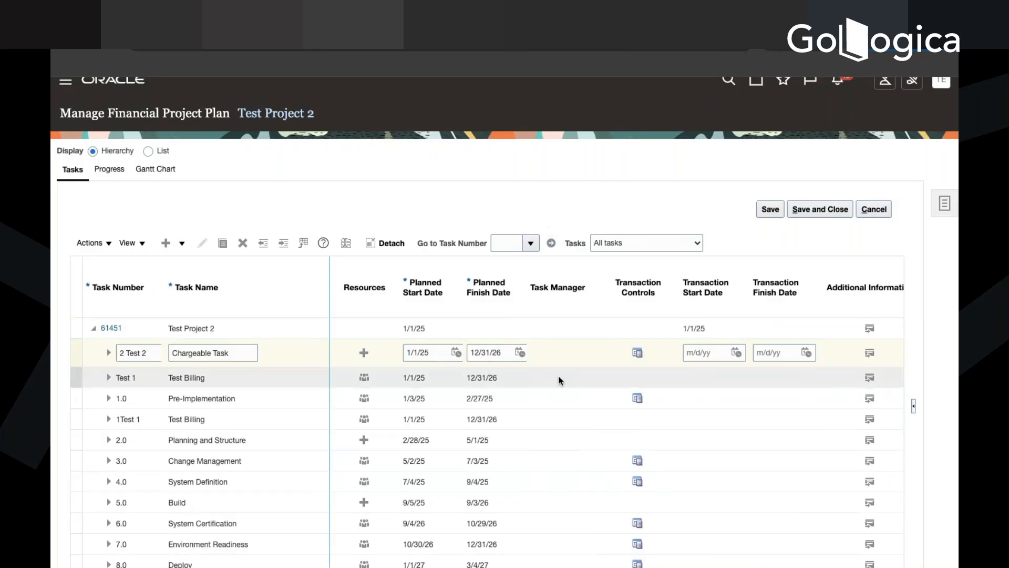
Check the new task's Billable and Chargeable settings, then save and close the financial project plan.
scroll(556, 353, right, 1)
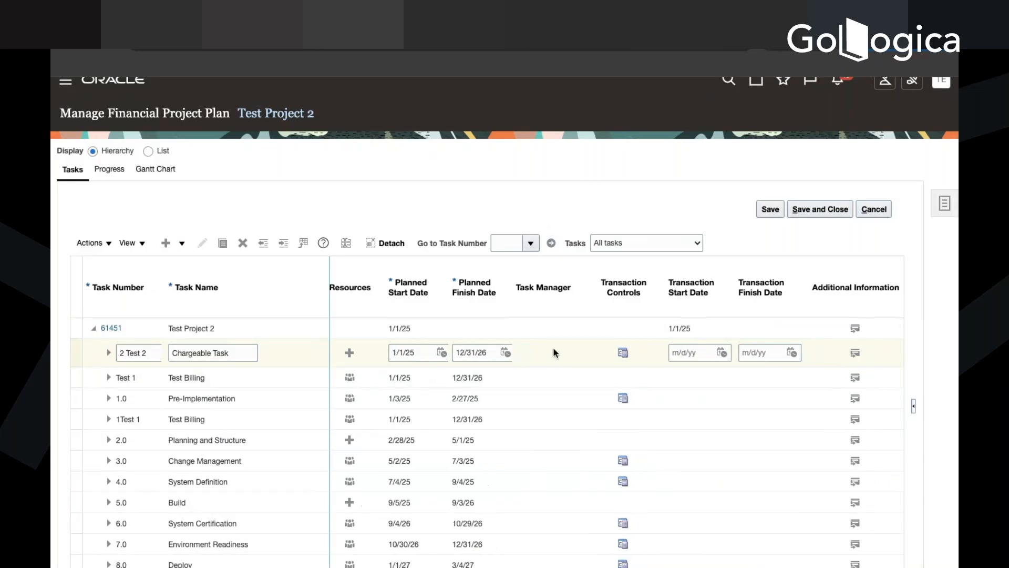
scroll(555, 351, right, 10)
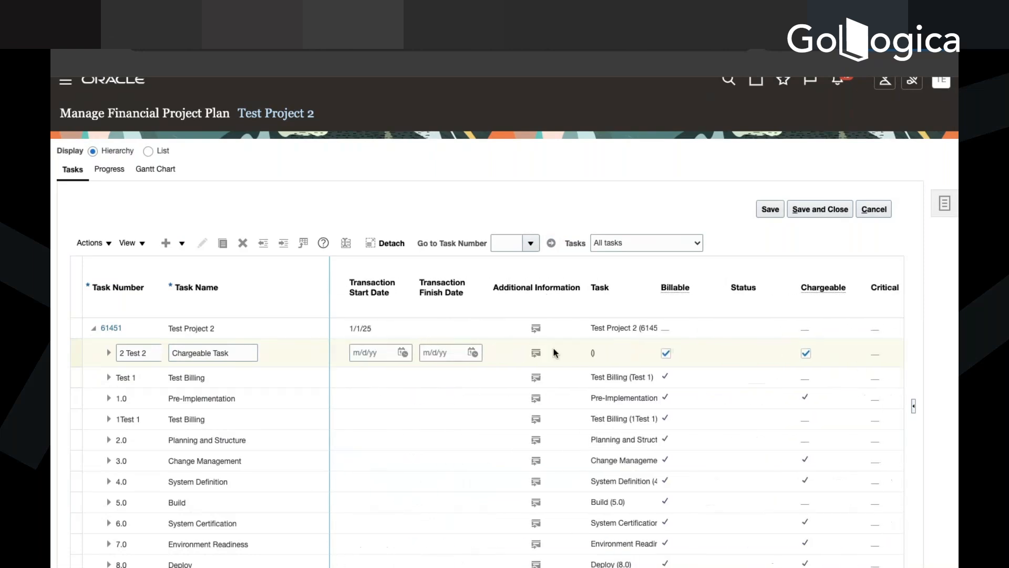
click(770, 210)
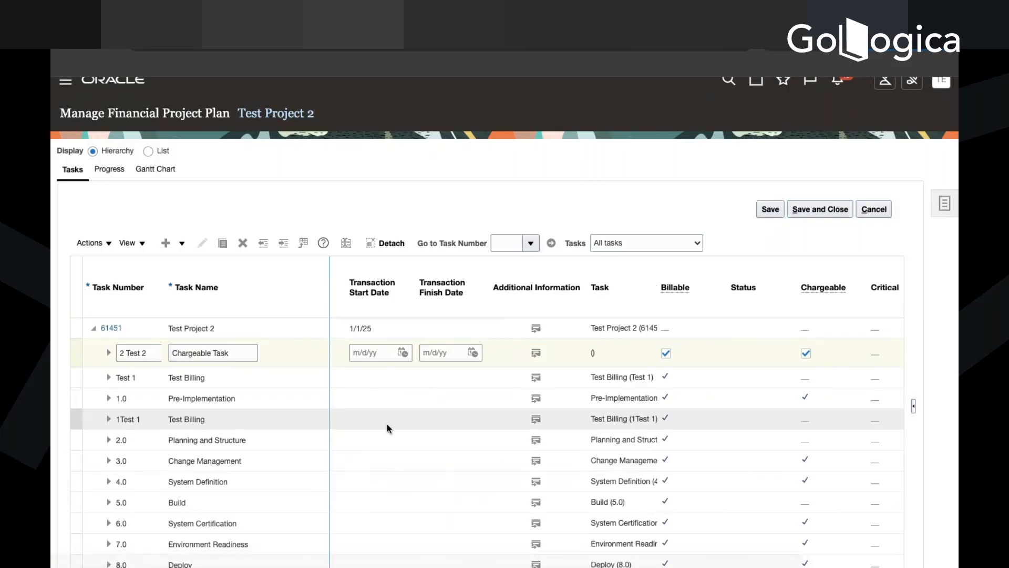
click(832, 211)
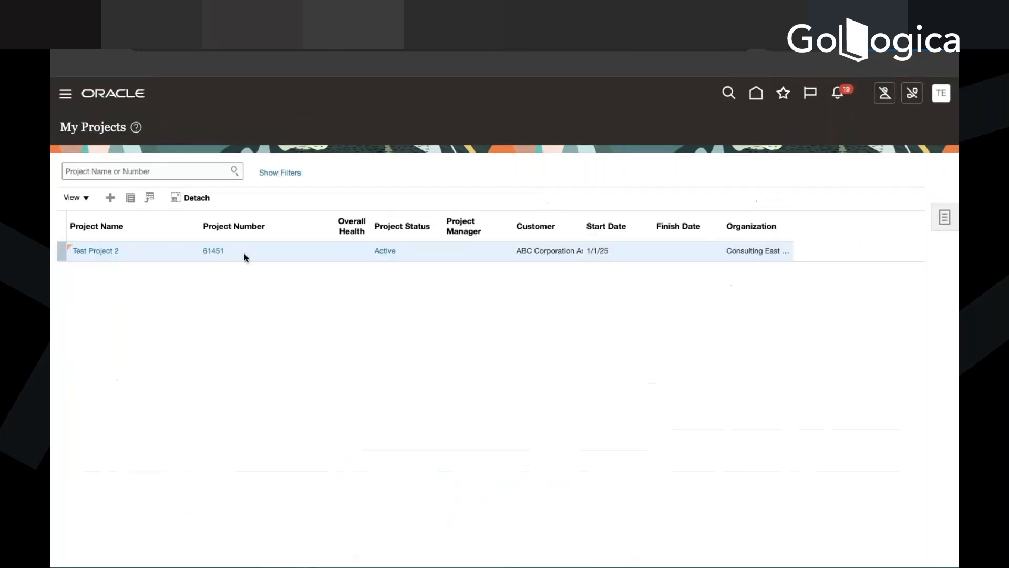
Reopen the financial project plan of Test Project 2 and review the Chargeable setting and dates of task 2 Test 2.
click(215, 252)
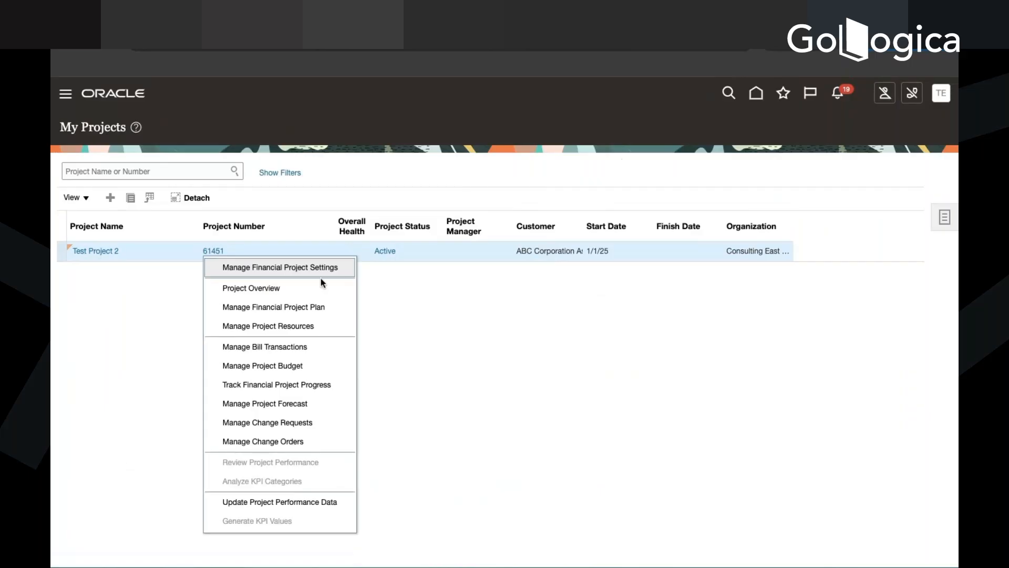
click(308, 310)
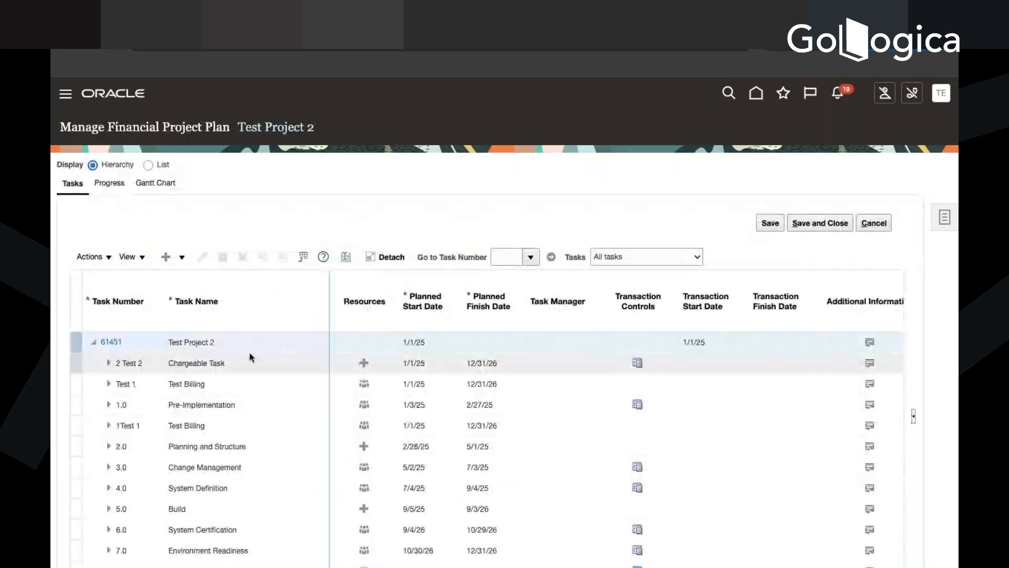
click(702, 366)
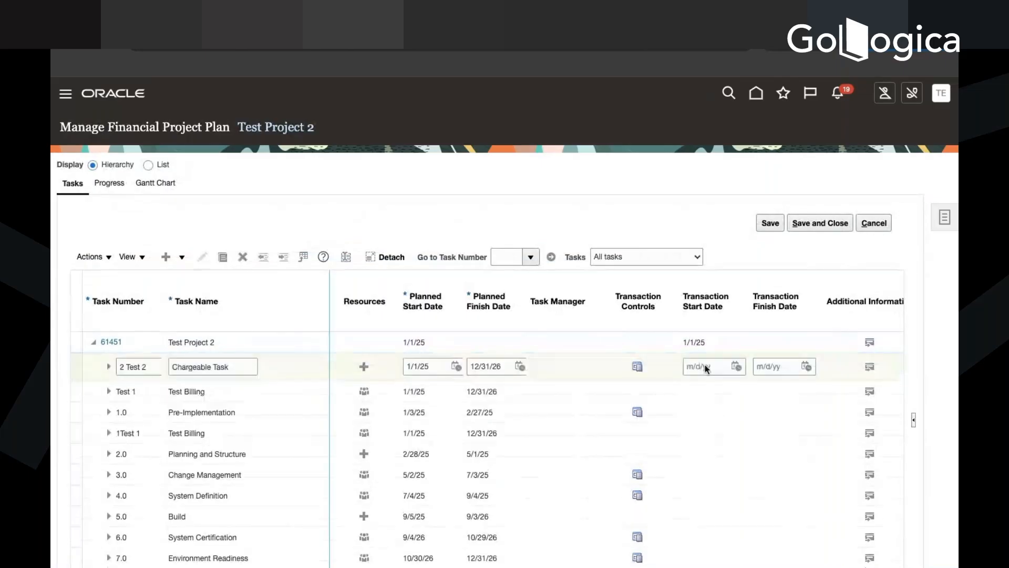
scroll(705, 364, down, 1)
scroll(655, 323, right, 5)
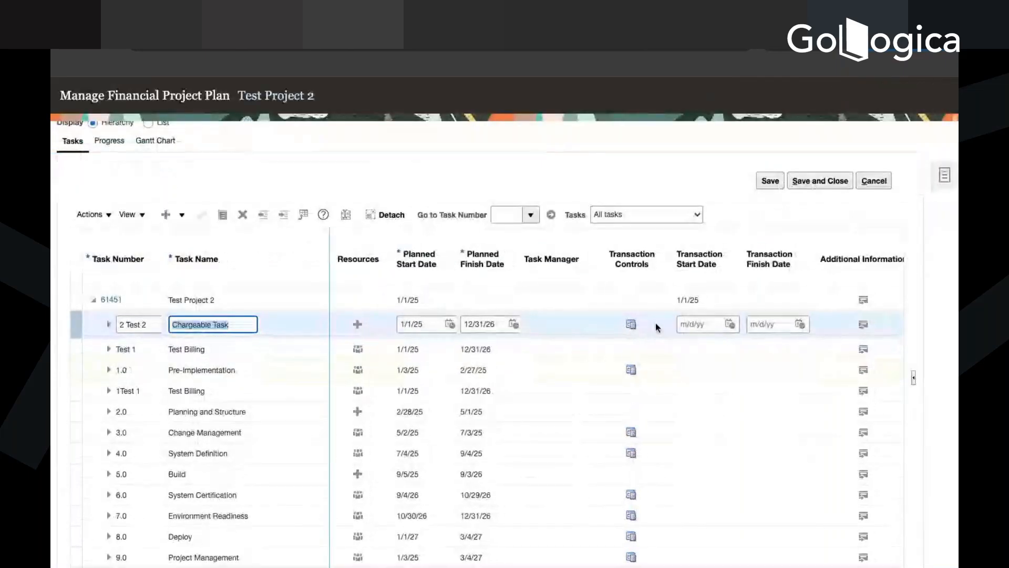
scroll(655, 323, right, 2)
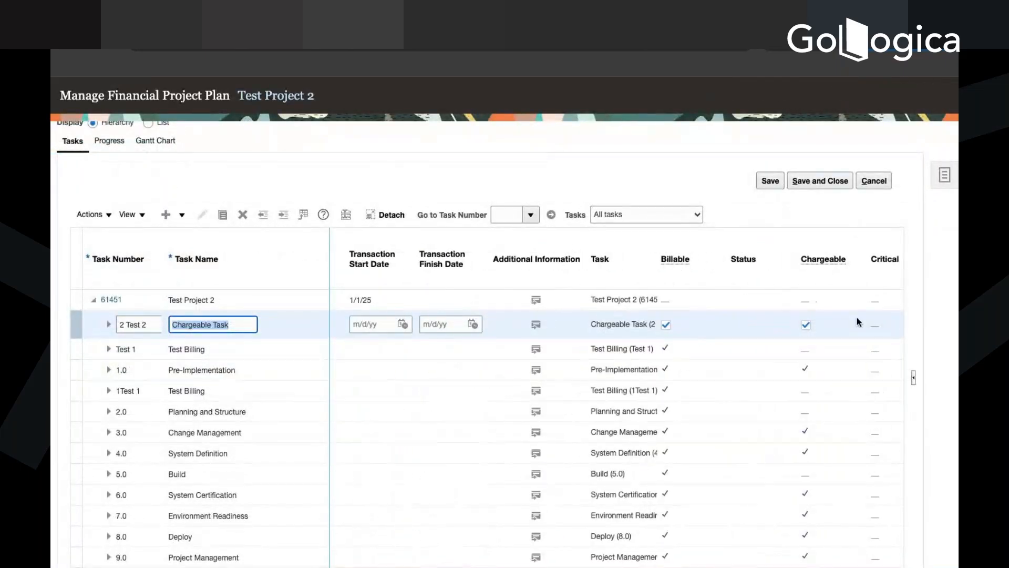
scroll(779, 322, left, 2)
scroll(778, 321, left, 5)
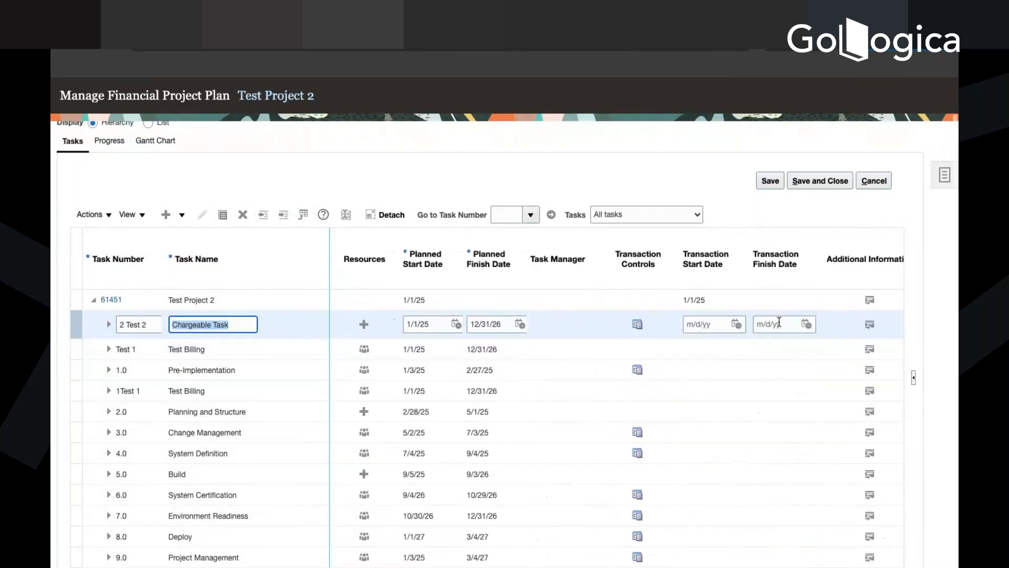
Assign the Administrator resource to task 2 Test 2 with a planned quantity of 30,000 hours.
click(363, 323)
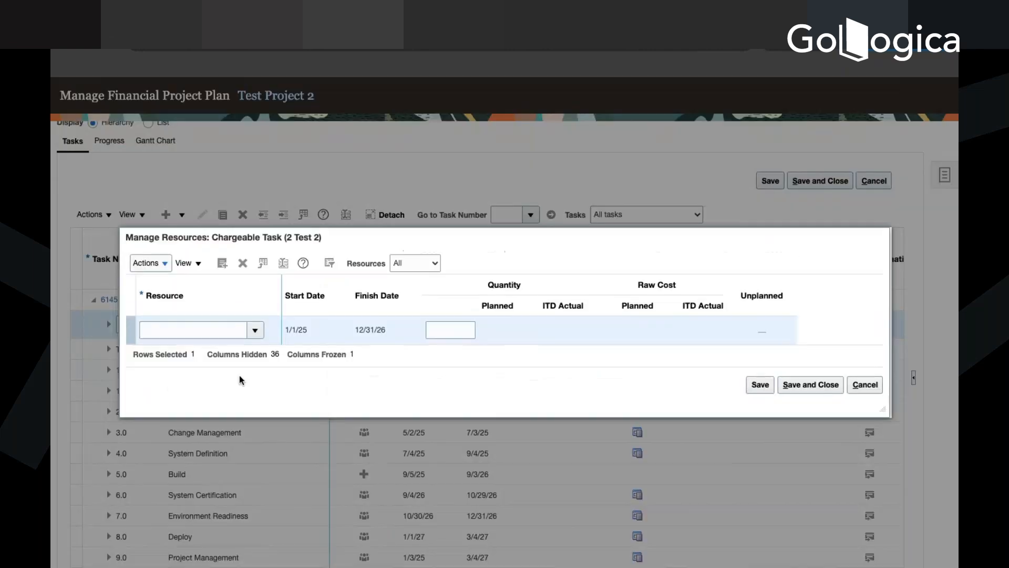
click(255, 332)
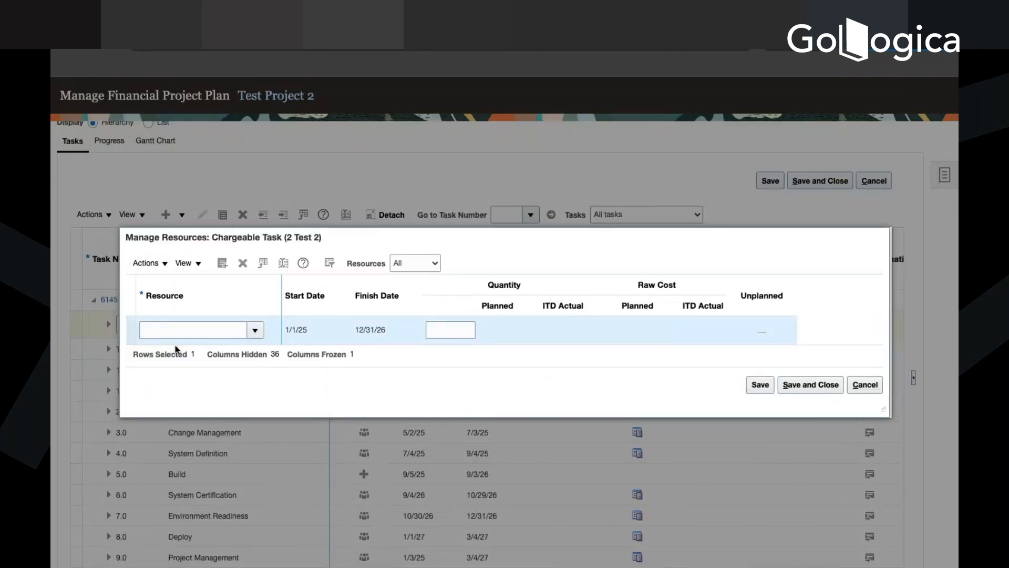
click(186, 370)
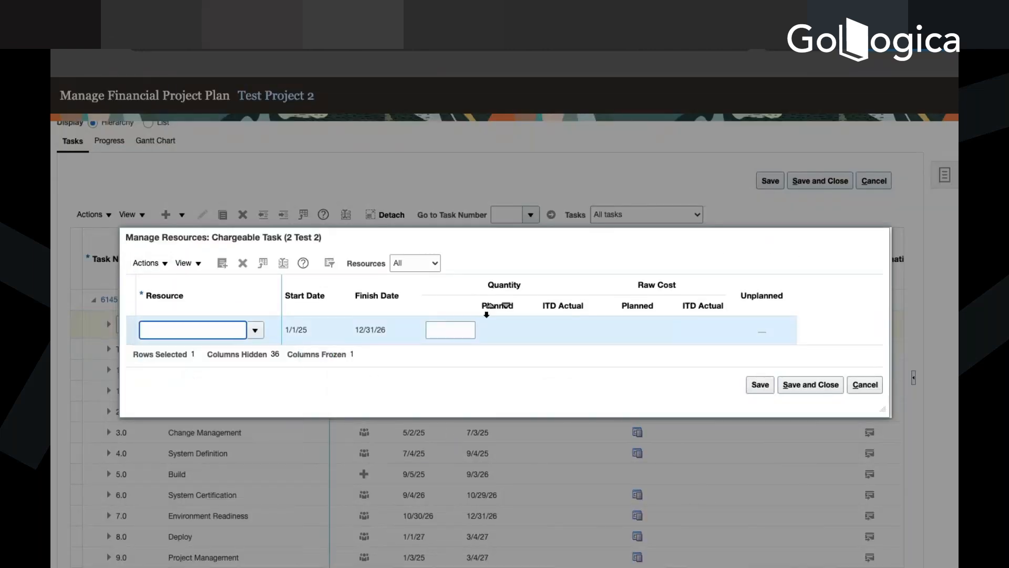
click(459, 327)
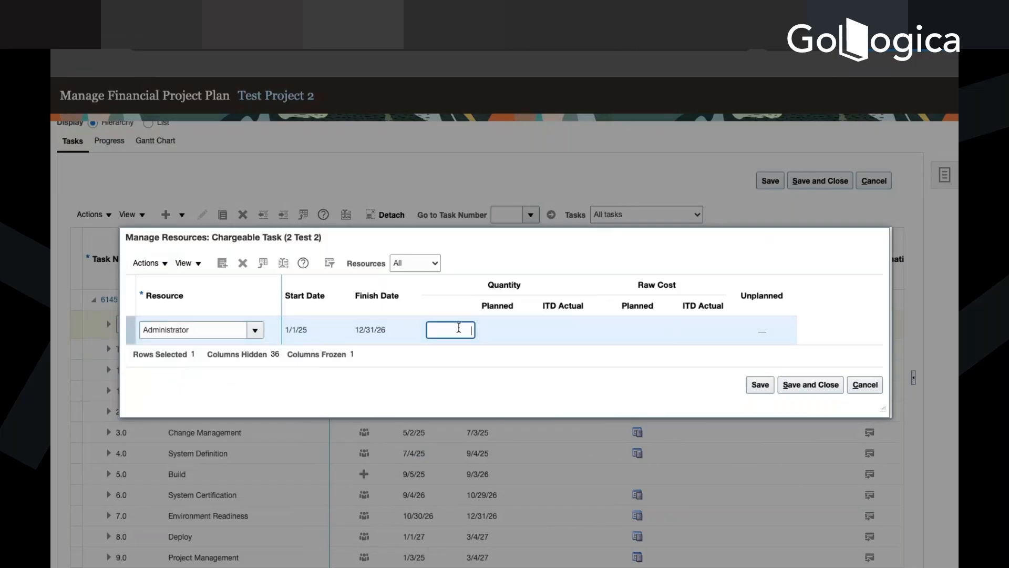
text(300000 Hours)
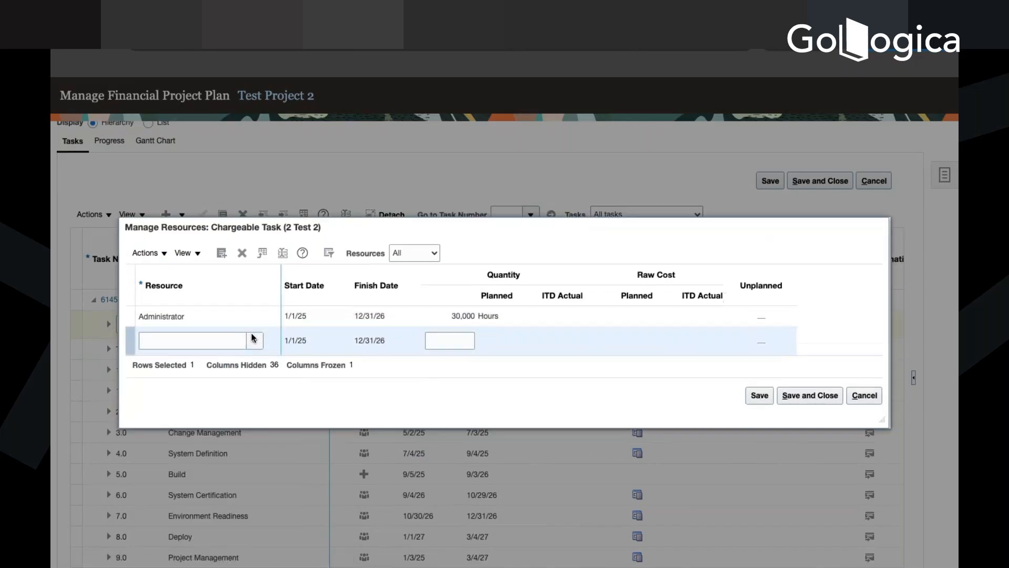
Assign Airfare to task 2 Test 2 with a planned raw cost of 20000, then save and close the resources and the plan.
click(252, 341)
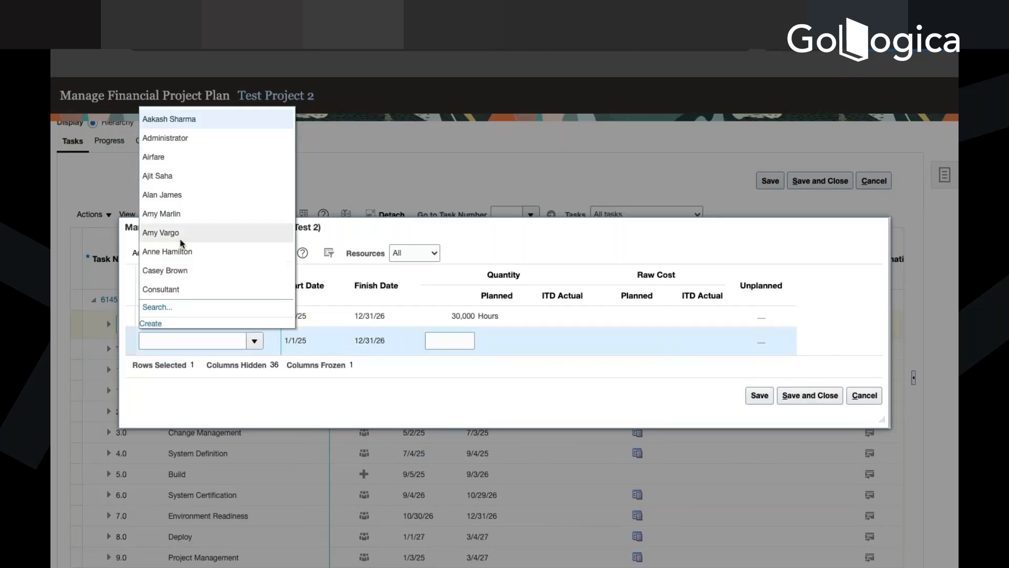
click(176, 156)
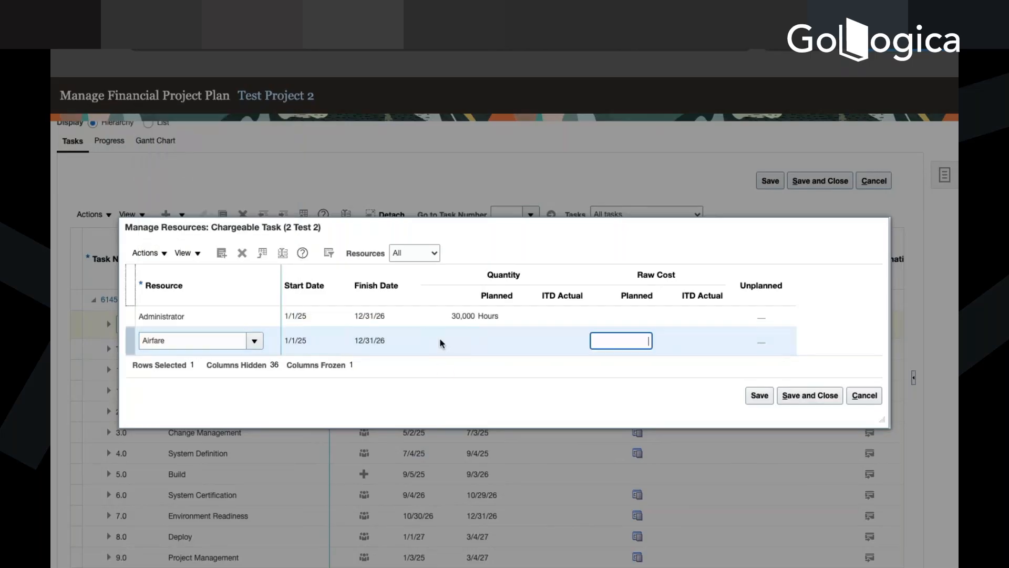
text(20000)
click(646, 407)
click(829, 397)
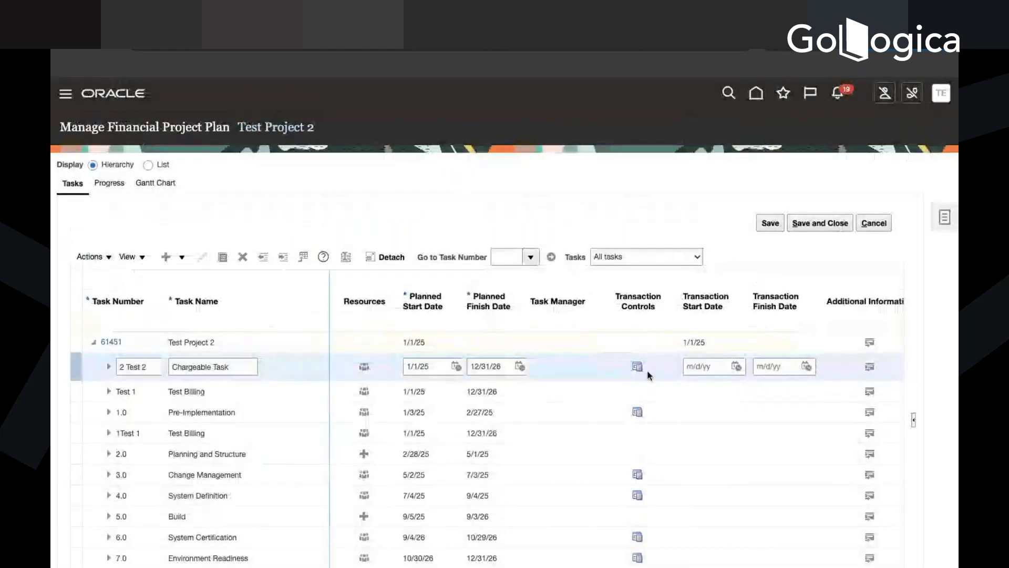
scroll(648, 370, right, 3)
scroll(648, 370, right, 10)
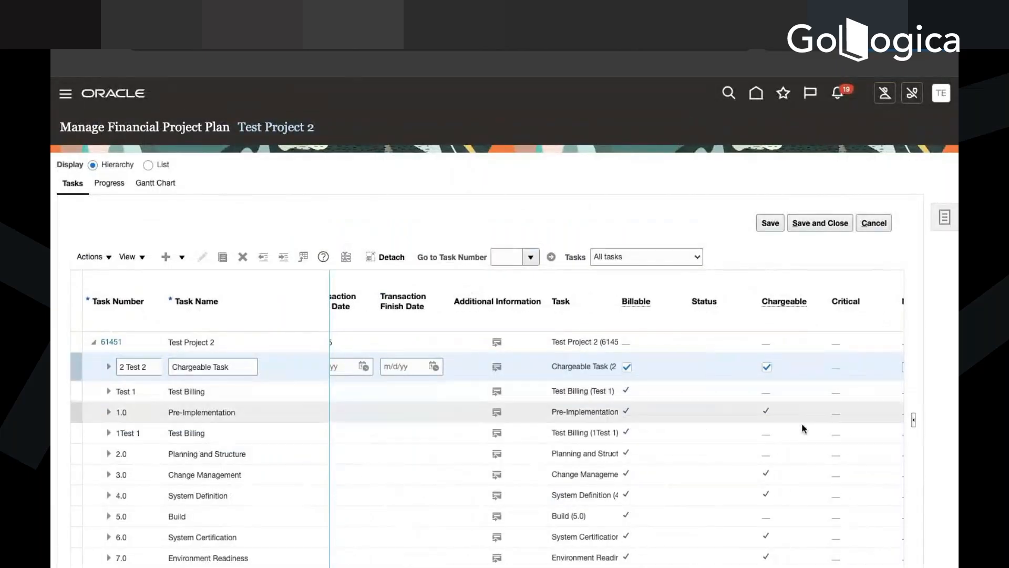
click(844, 223)
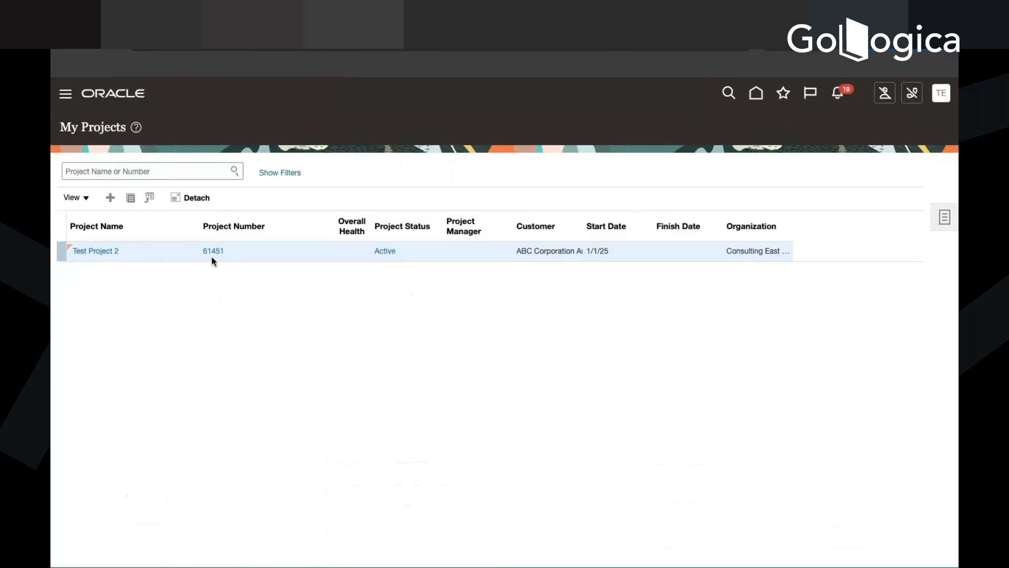
Open the Test Project 2 financial plan again to verify that Chargeable Task is chargeable, then save and close it.
click(214, 252)
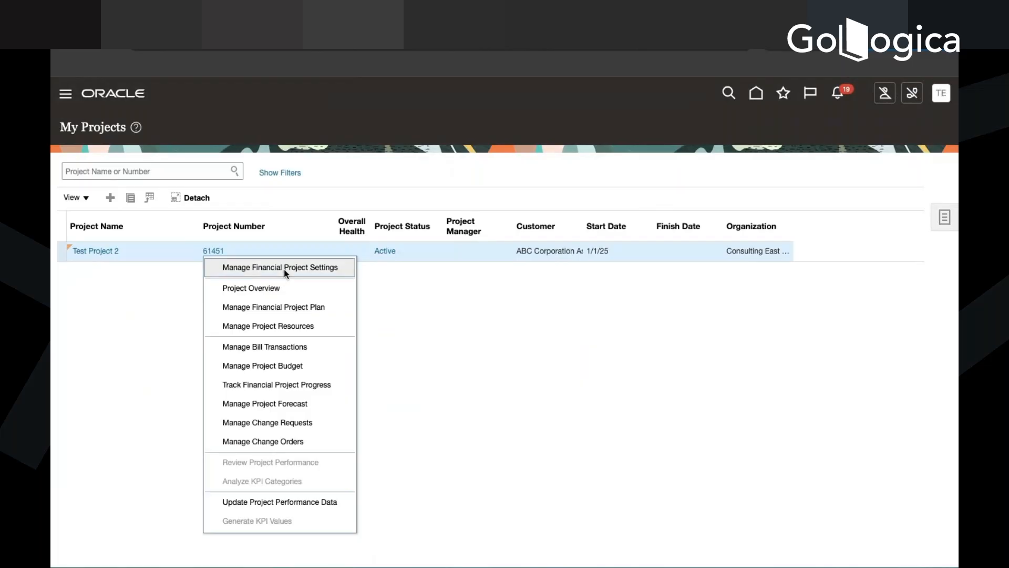
click(284, 305)
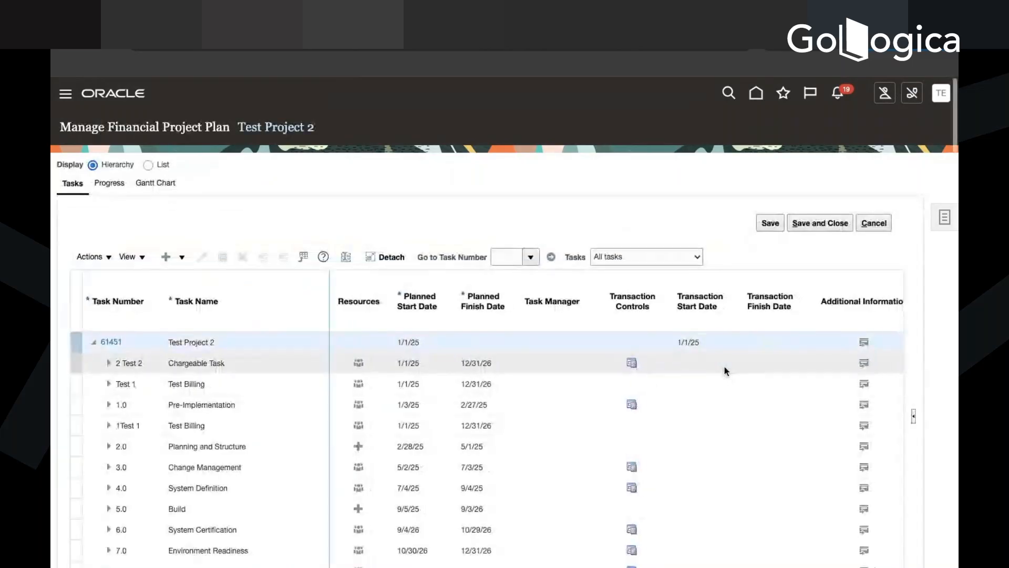
scroll(724, 370, right, 5)
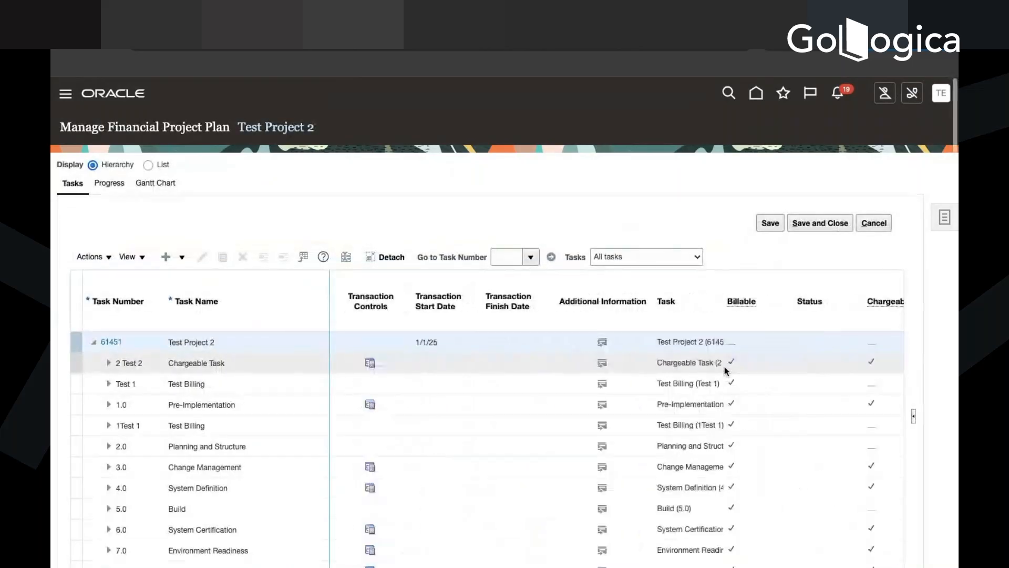
scroll(724, 370, right, 4)
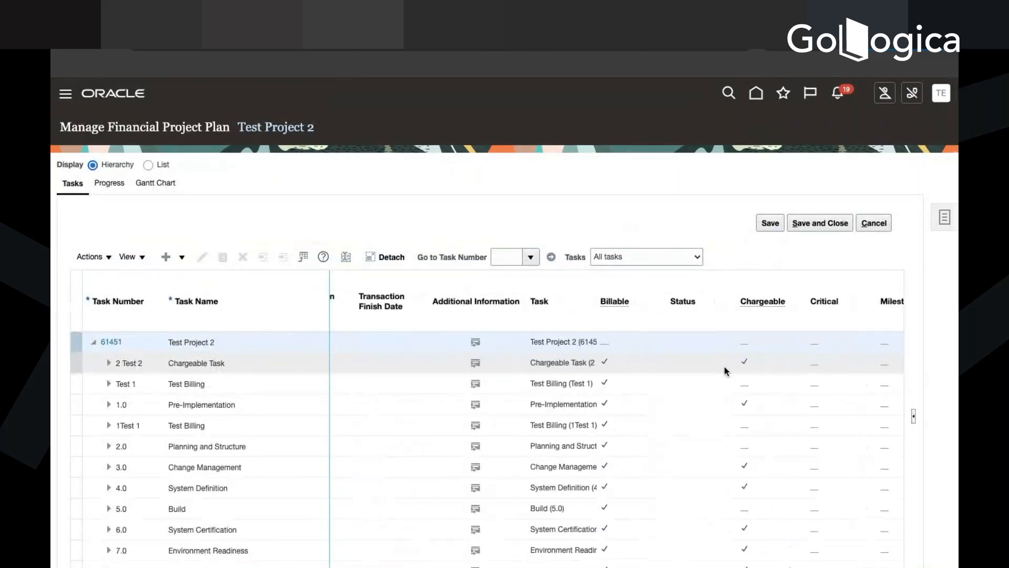
click(716, 368)
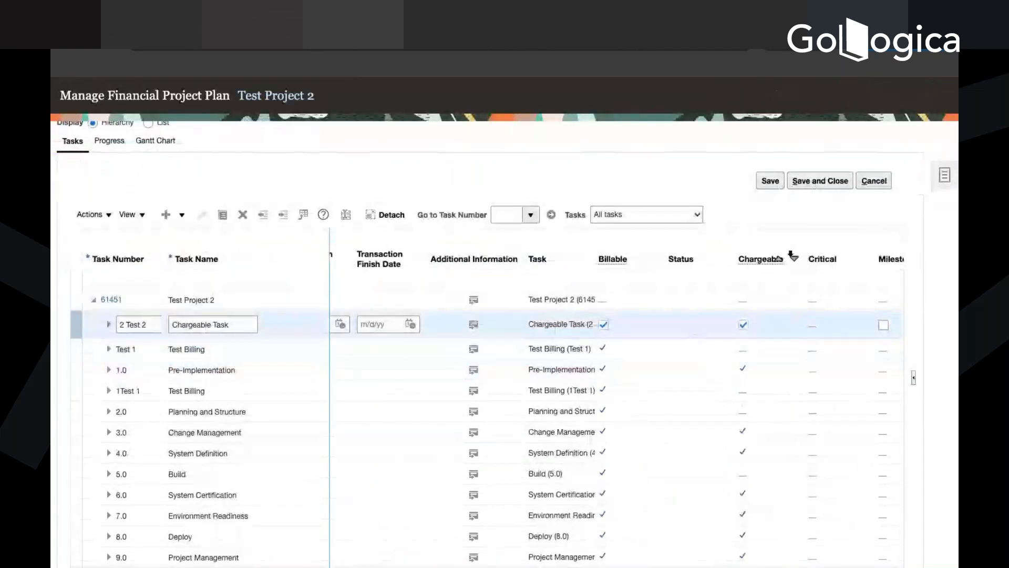
click(819, 182)
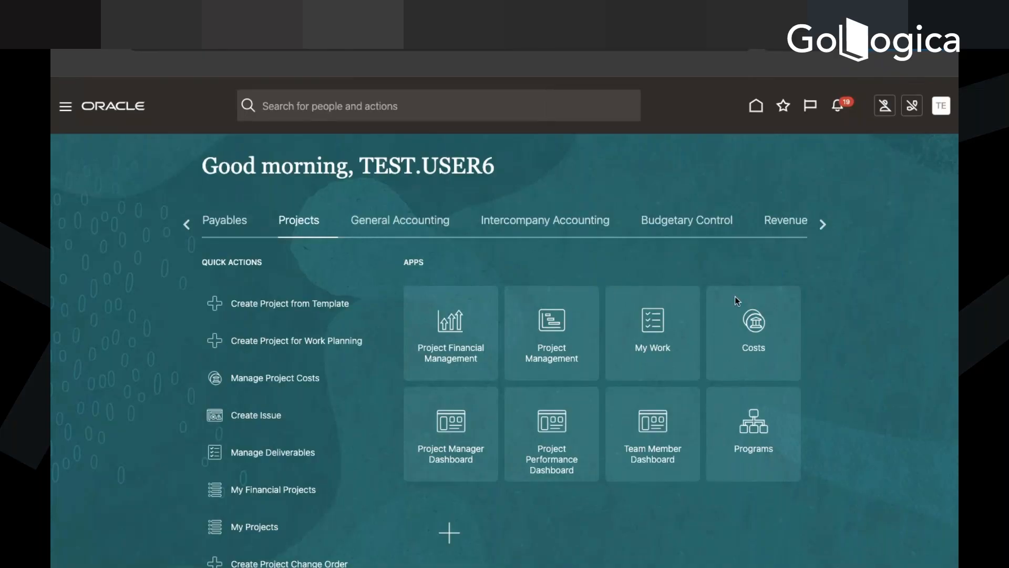
Open the Costs work area for projects.
click(762, 339)
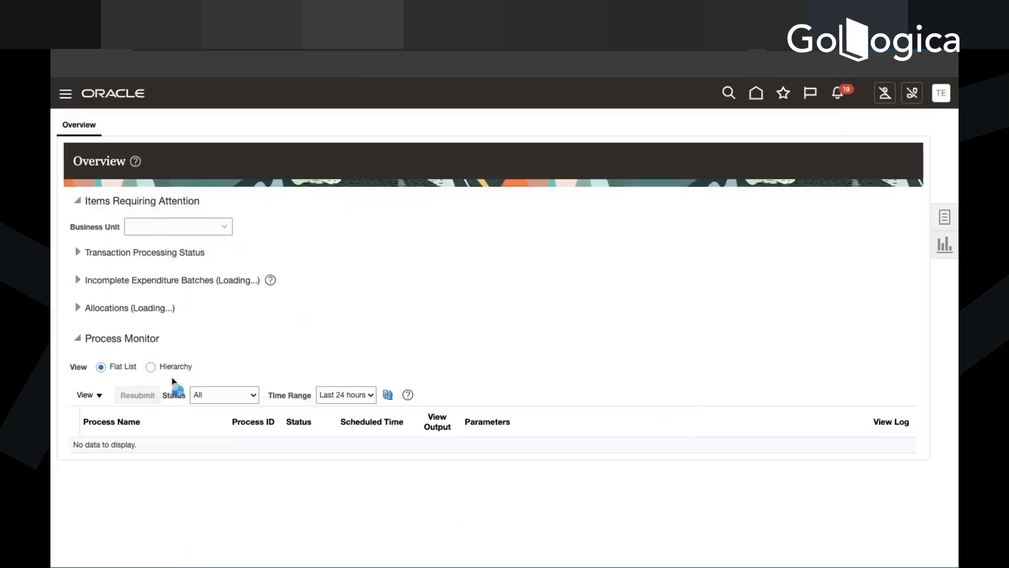
Start an unprocessed cost in expenditure batch TEST Batch for US1 Business Unit, with source External Time Entry System, document Timecard and entry Straight Time.
click(944, 217)
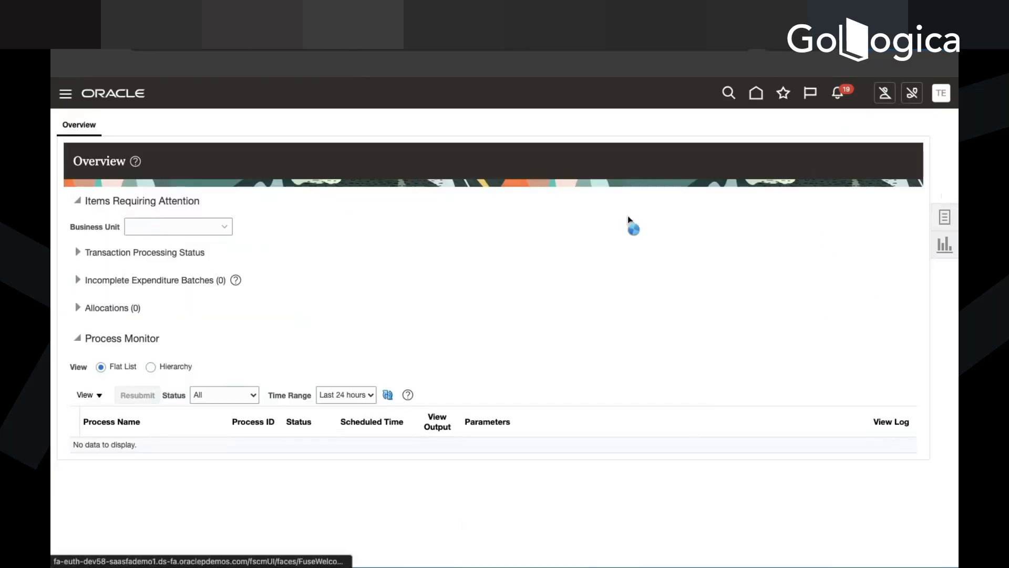
click(924, 152)
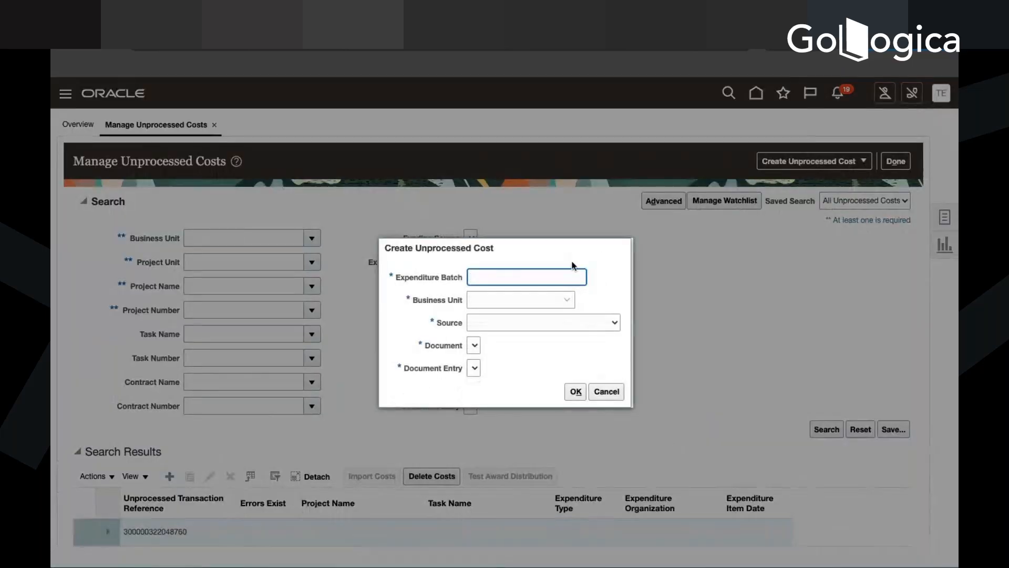
text(TEST Batch)
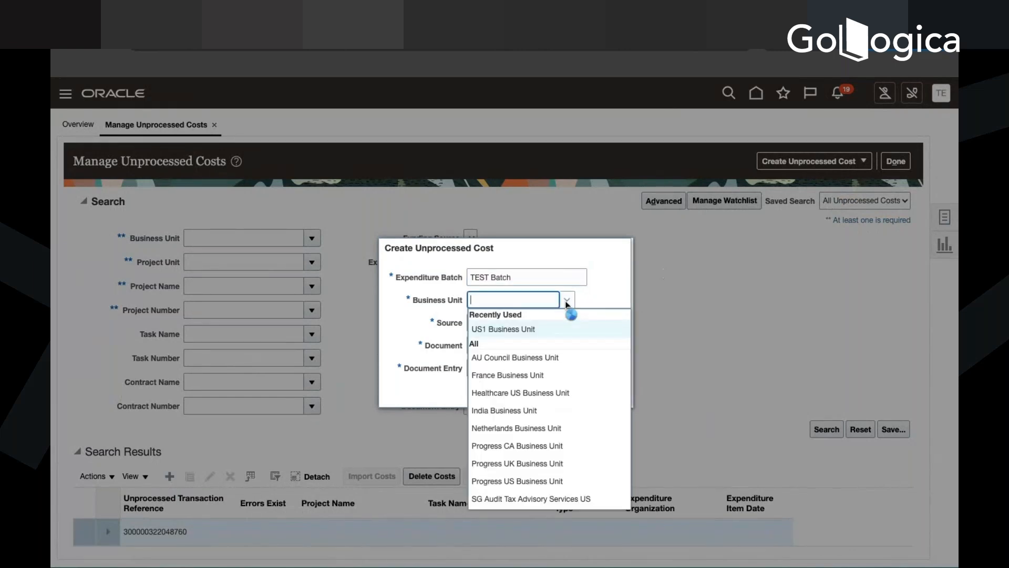
click(541, 329)
click(535, 324)
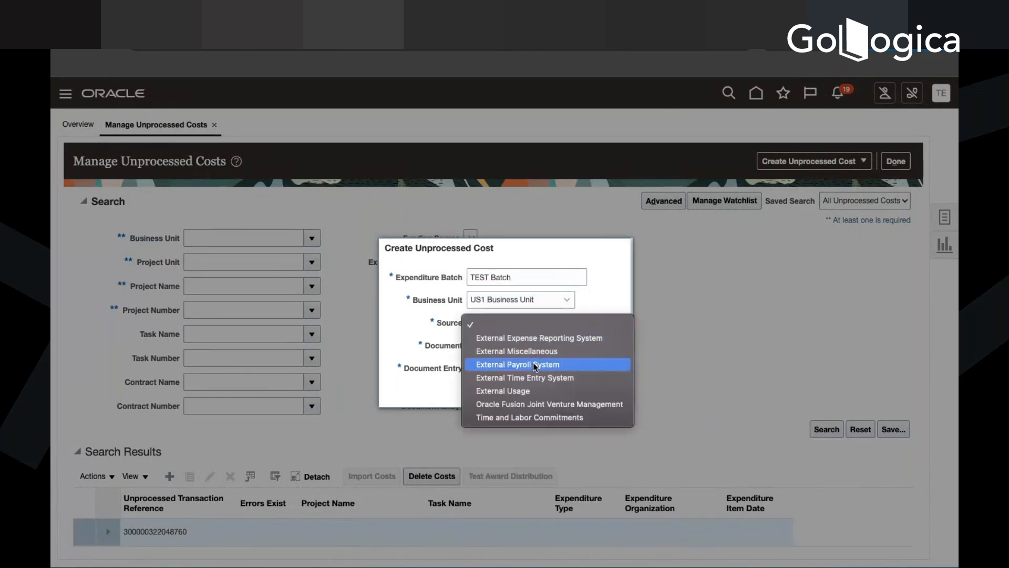
click(534, 379)
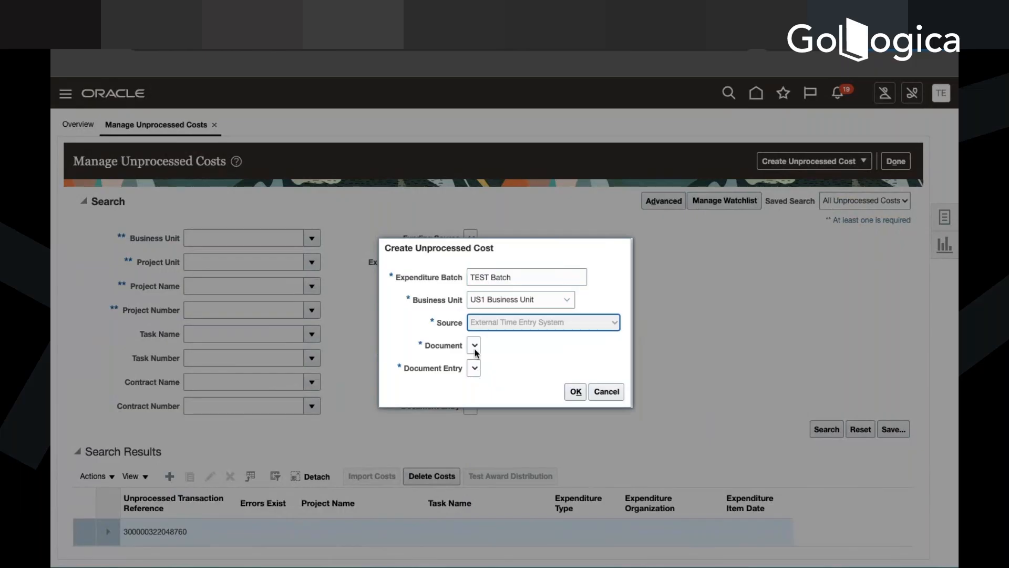
click(494, 373)
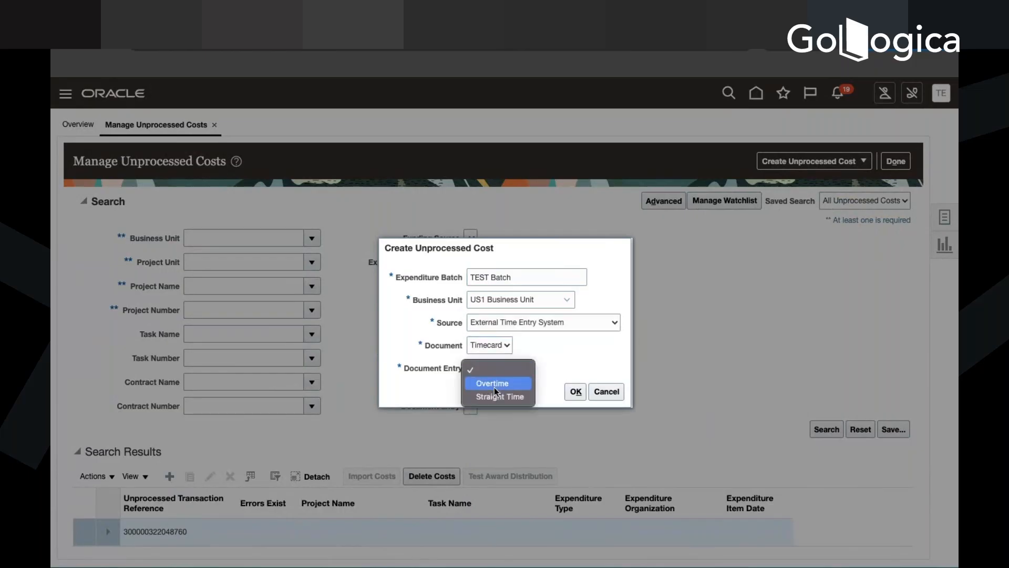
click(494, 397)
click(576, 392)
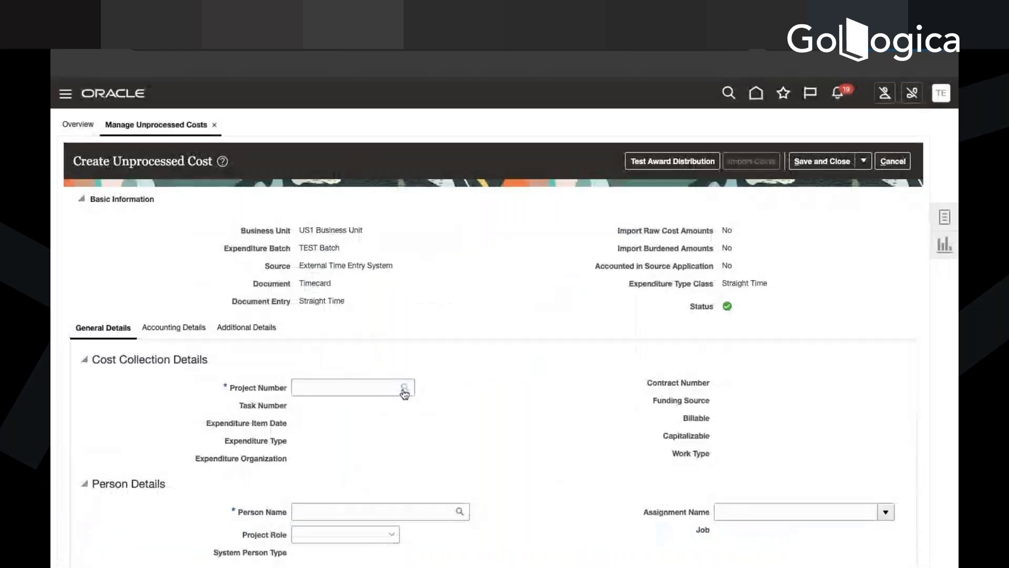
Find Test Project 2 by description as the cost's project and assign task 2 Test 2, Chargeable Task.
click(405, 389)
click(478, 322)
text(Test)
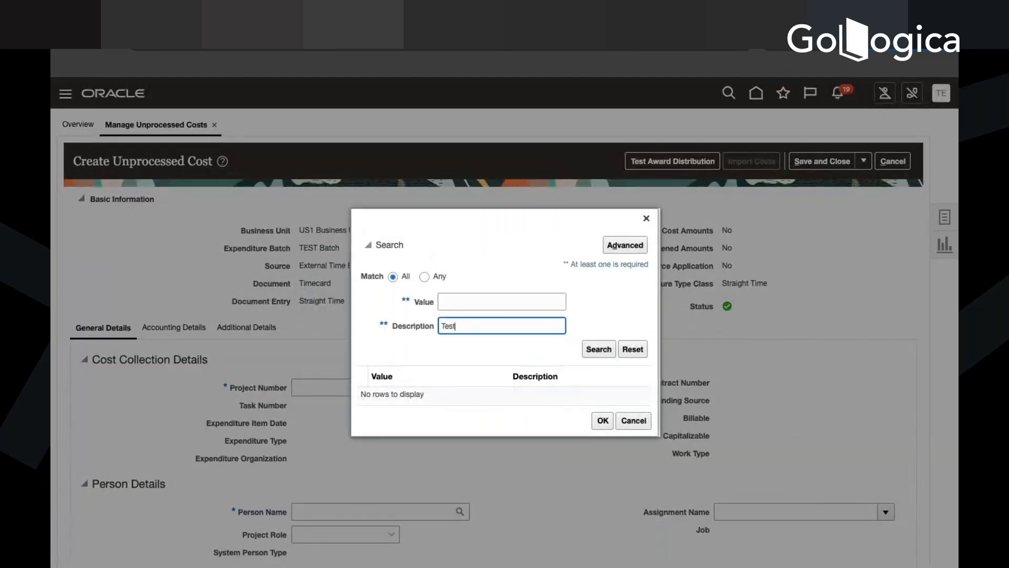
key(Return)
click(523, 394)
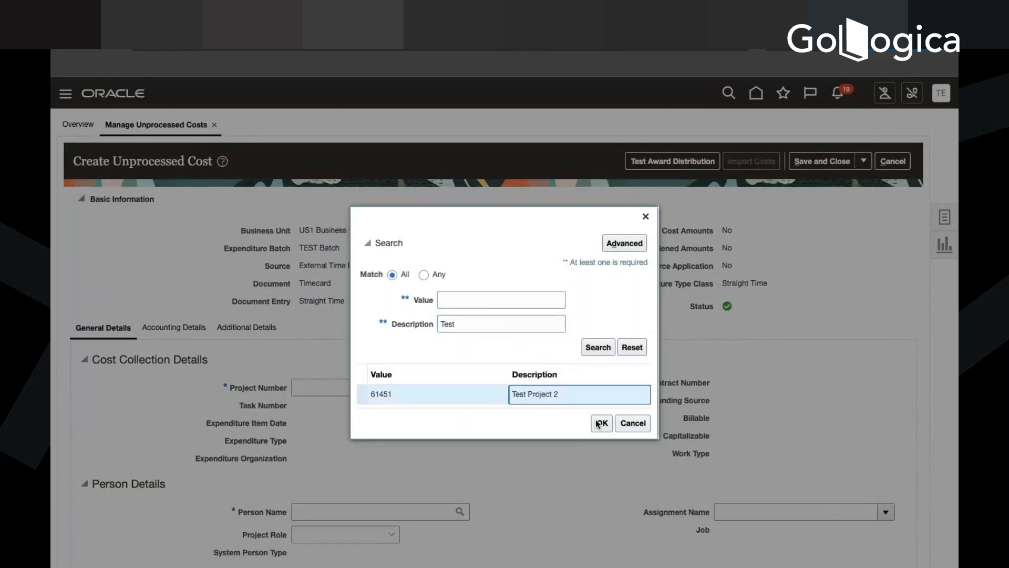
click(602, 424)
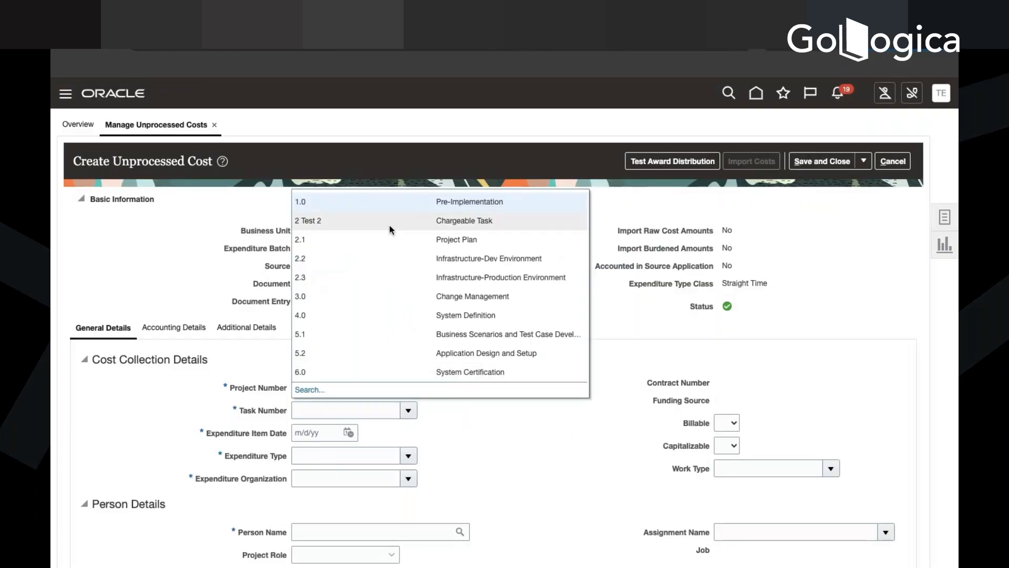
click(388, 222)
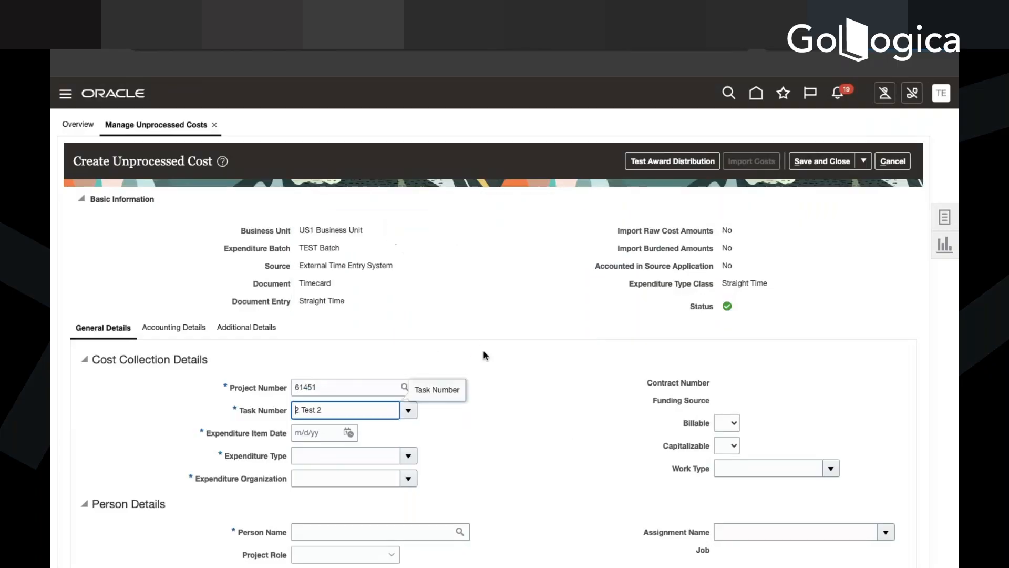
Set the expenditure item date to 2/1/26, the expenditure type to Administrative and the expenditure organization to Consulting East US.
scroll(534, 408, down, 2)
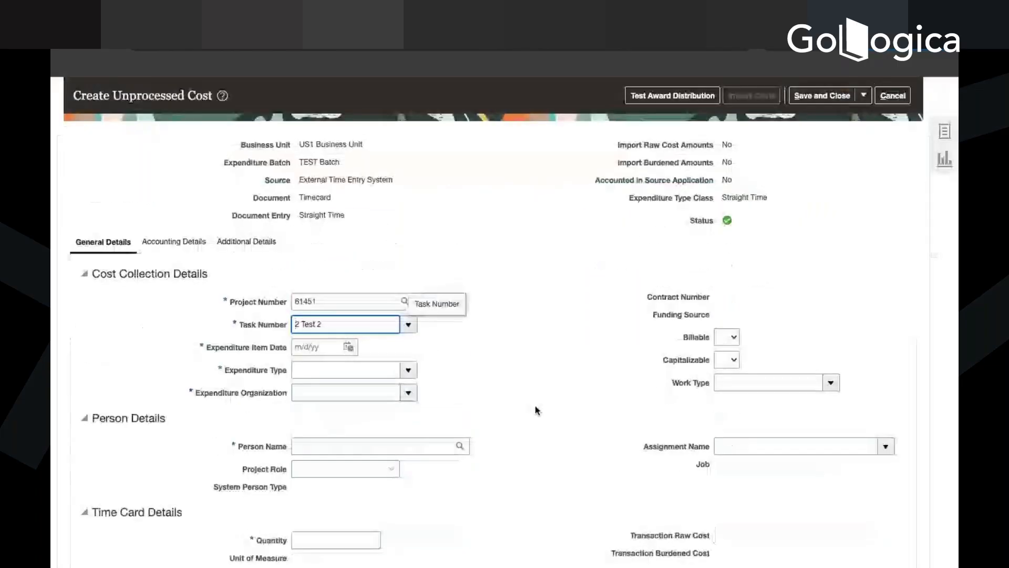
click(352, 347)
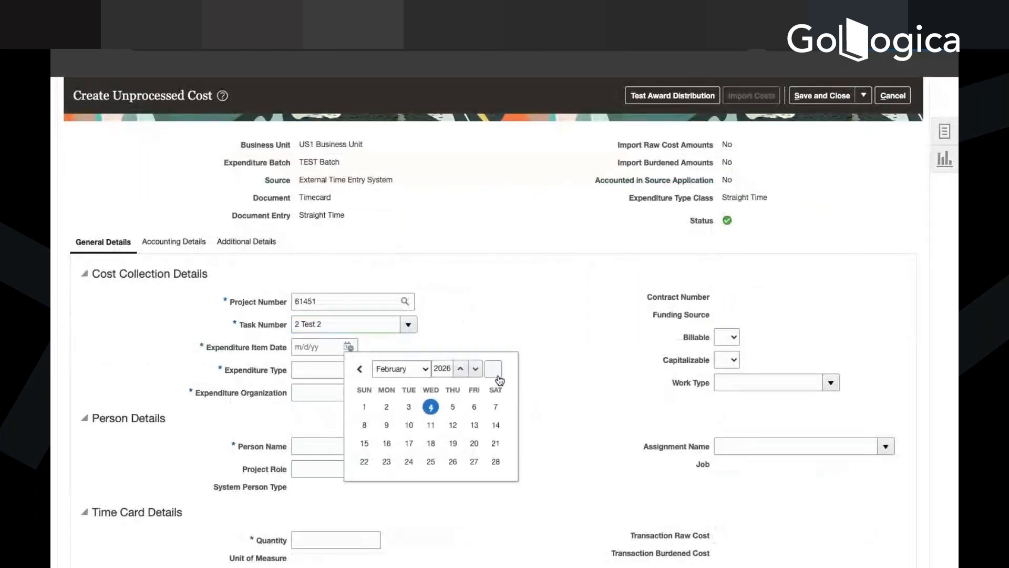
click(368, 406)
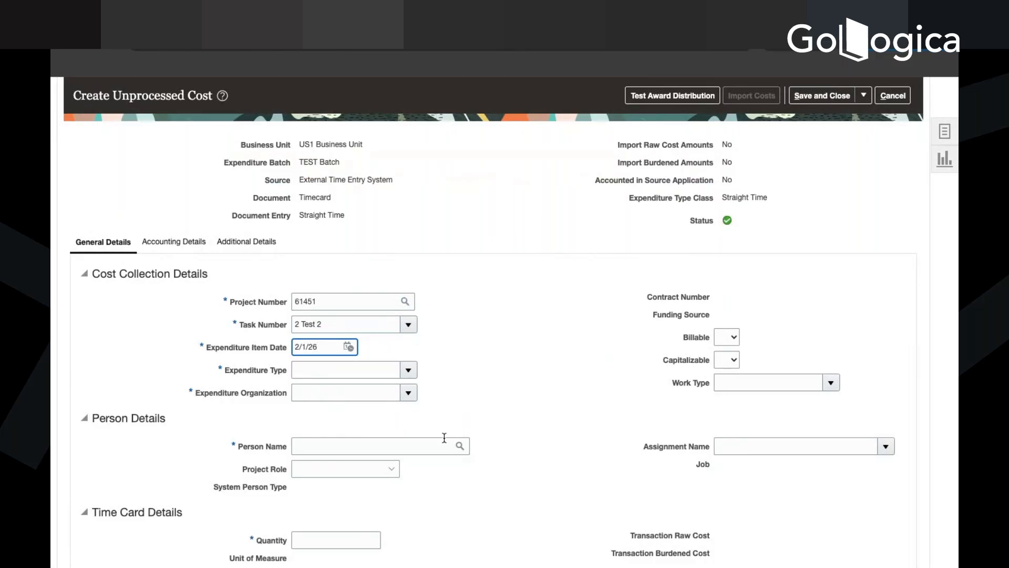
click(409, 370)
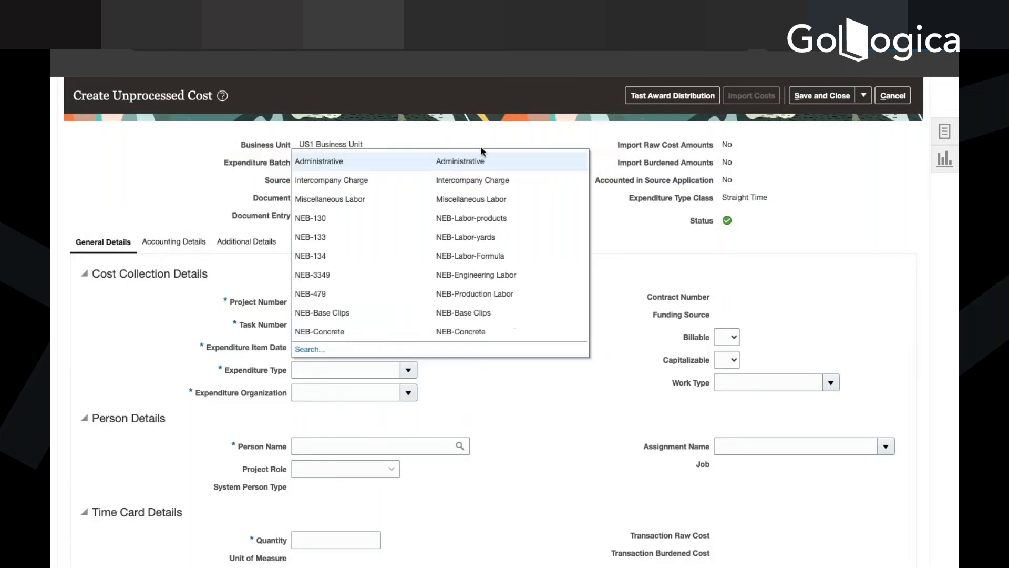
click(485, 161)
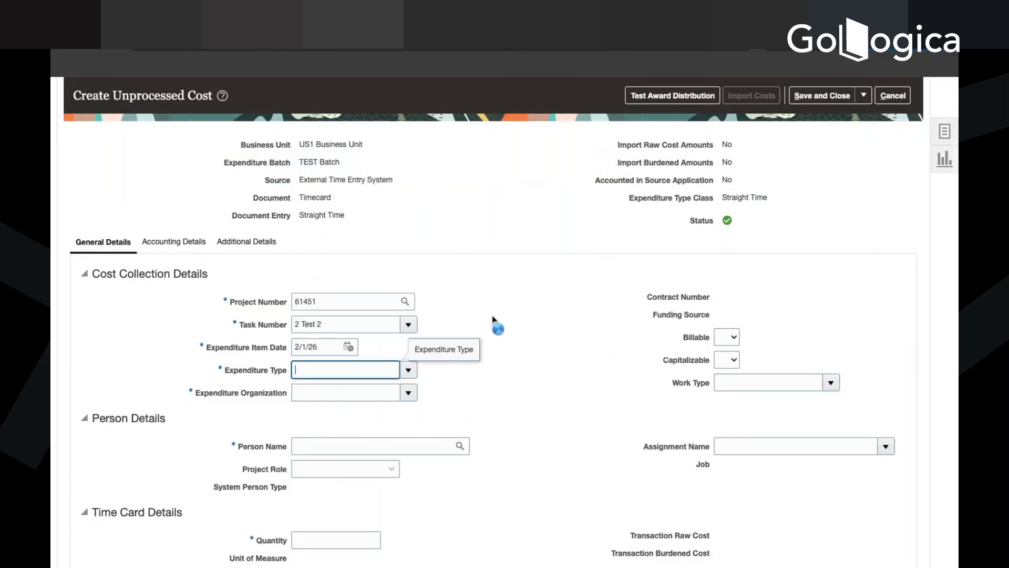
scroll(492, 315, down, 1)
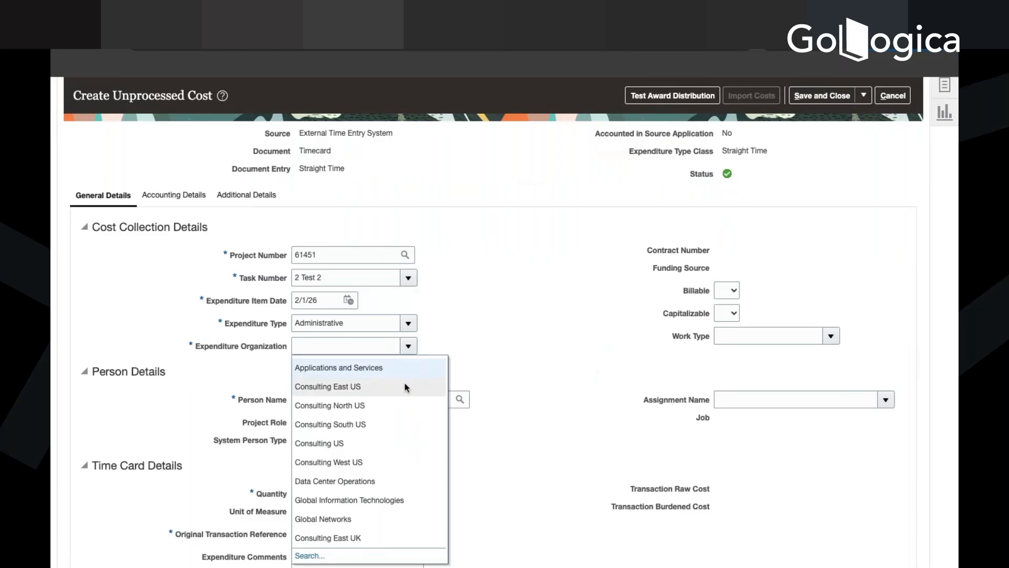
click(405, 387)
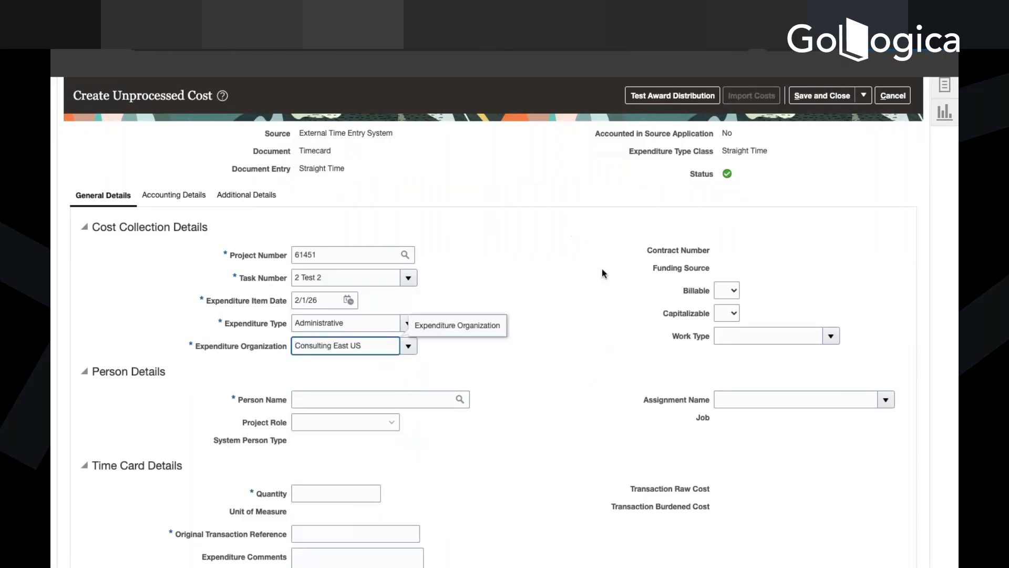
scroll(601, 270, down, 1)
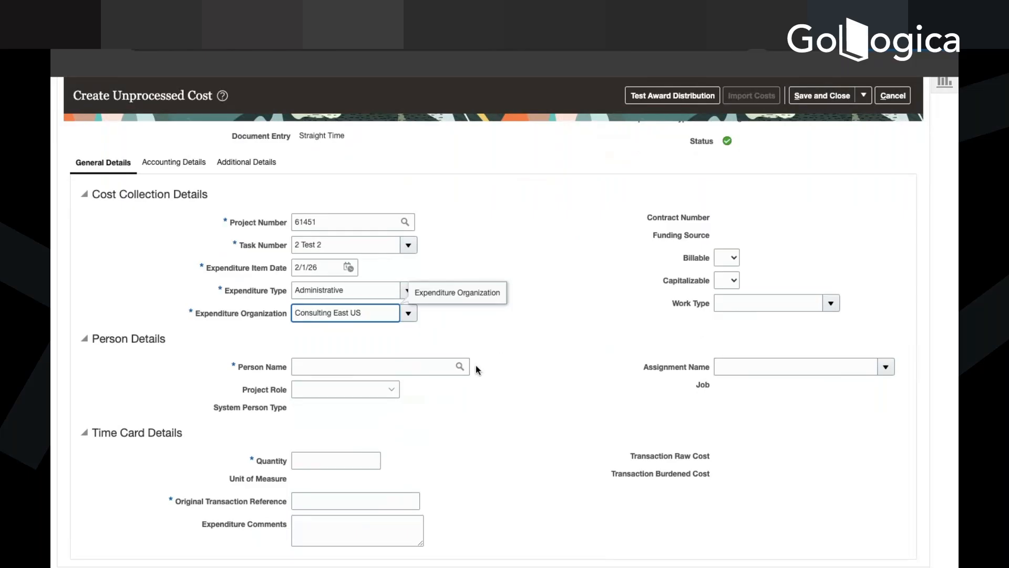
click(461, 368)
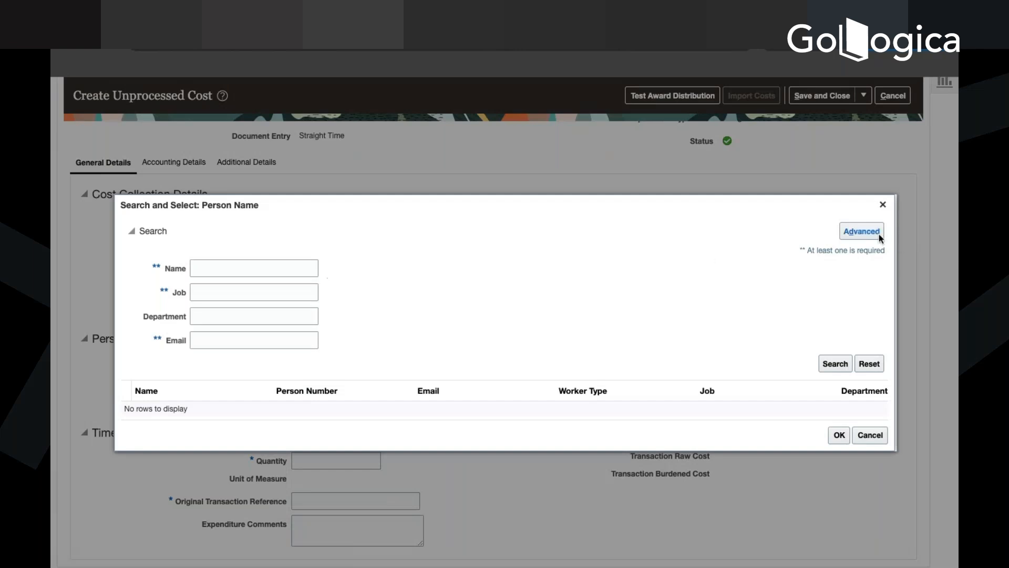
click(884, 205)
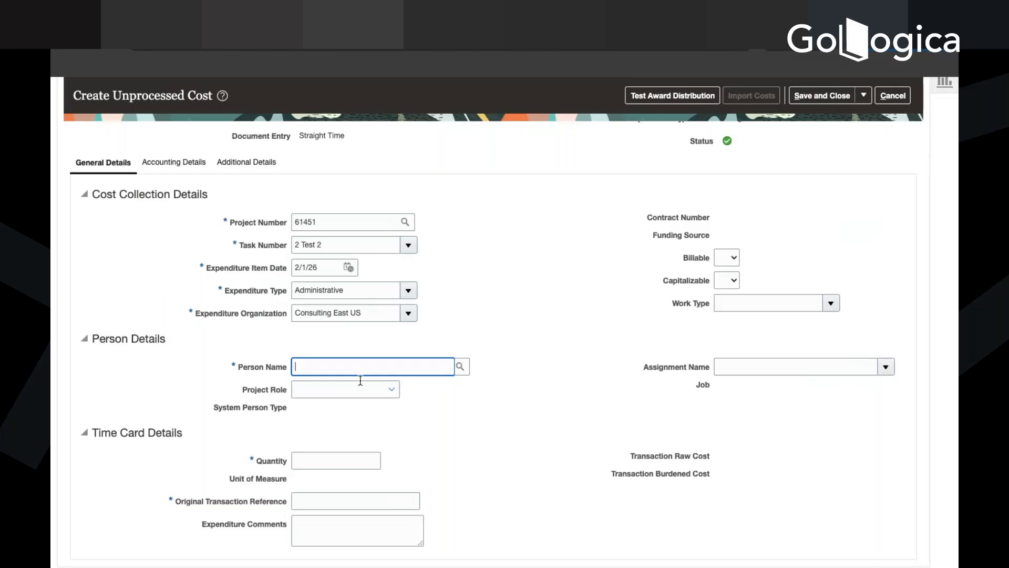
click(408, 290)
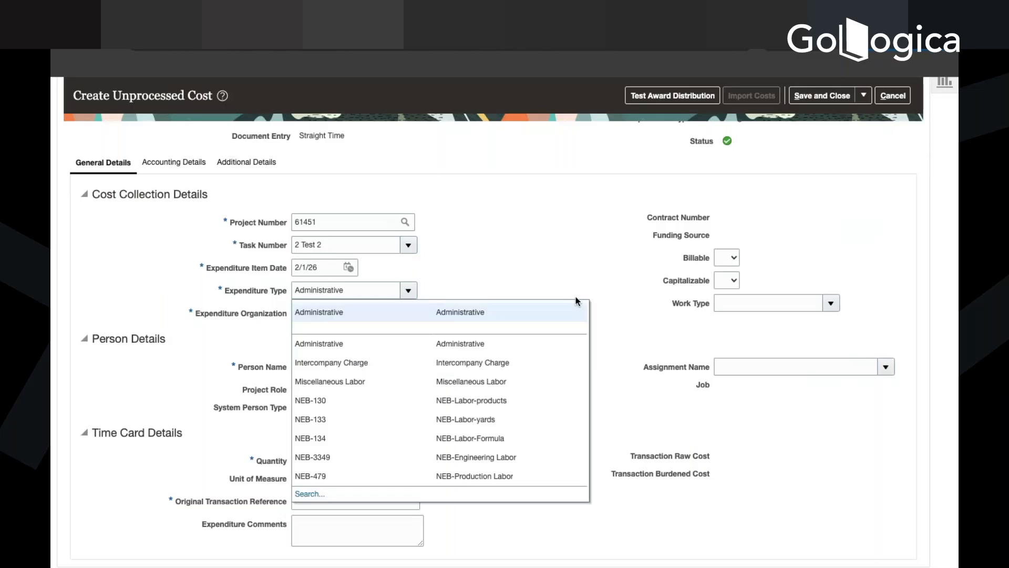
click(568, 257)
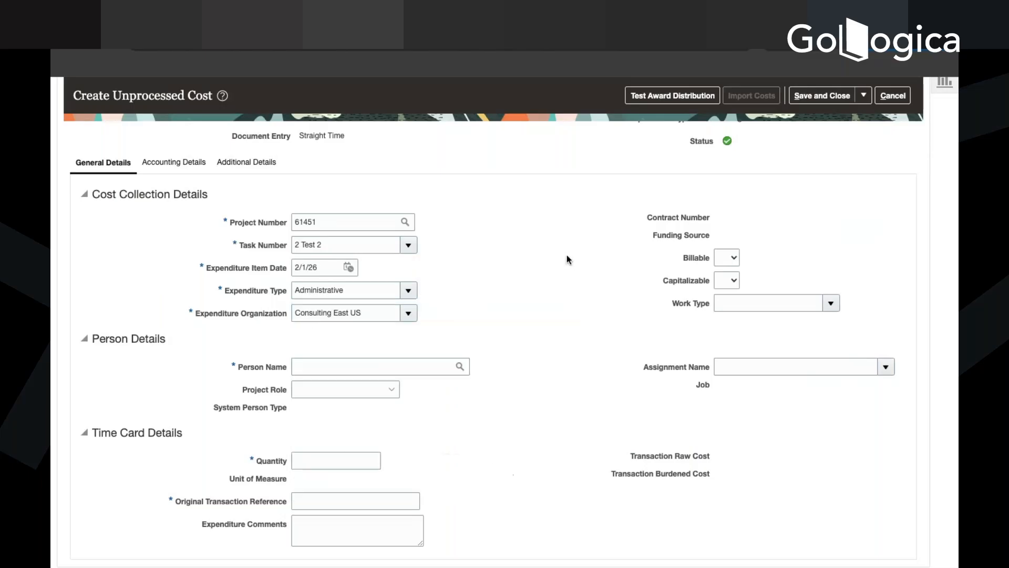
Search for people with the job Admin and assign the Administrator from the Sales UK department to the cost.
click(459, 367)
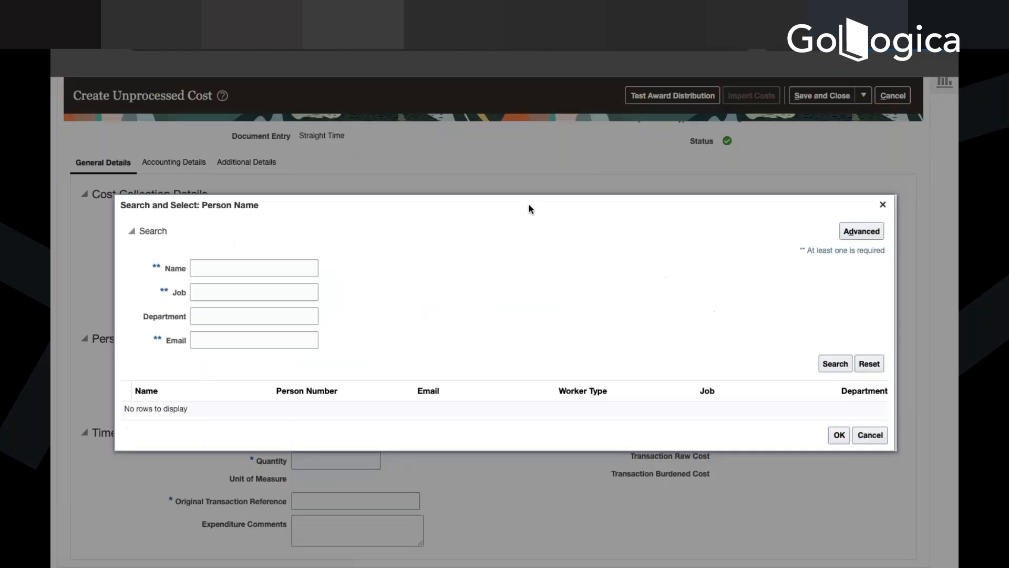
click(242, 297)
text(Admi)
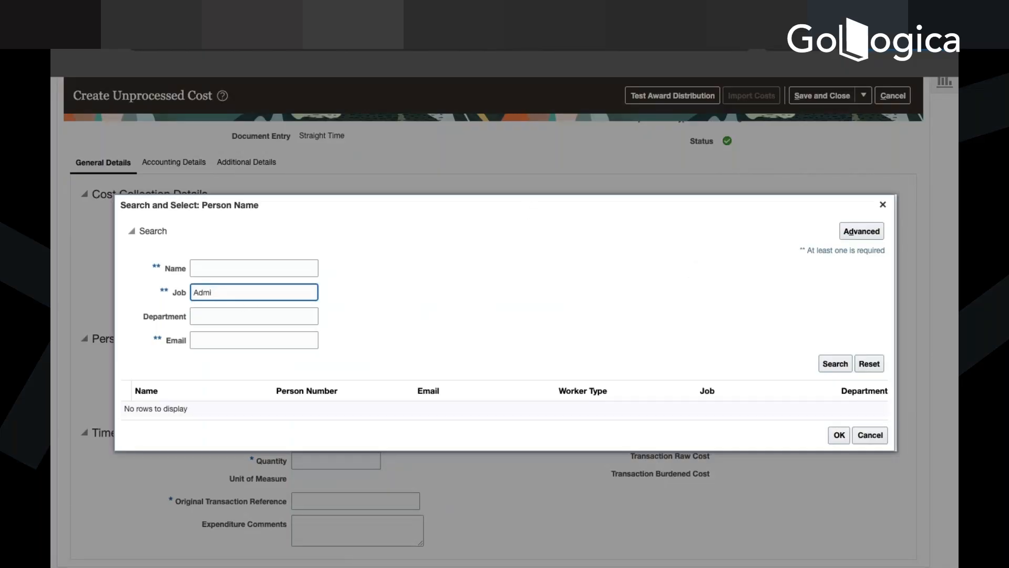
text(nis)
key(BackSpace)
key(Return)
click(353, 326)
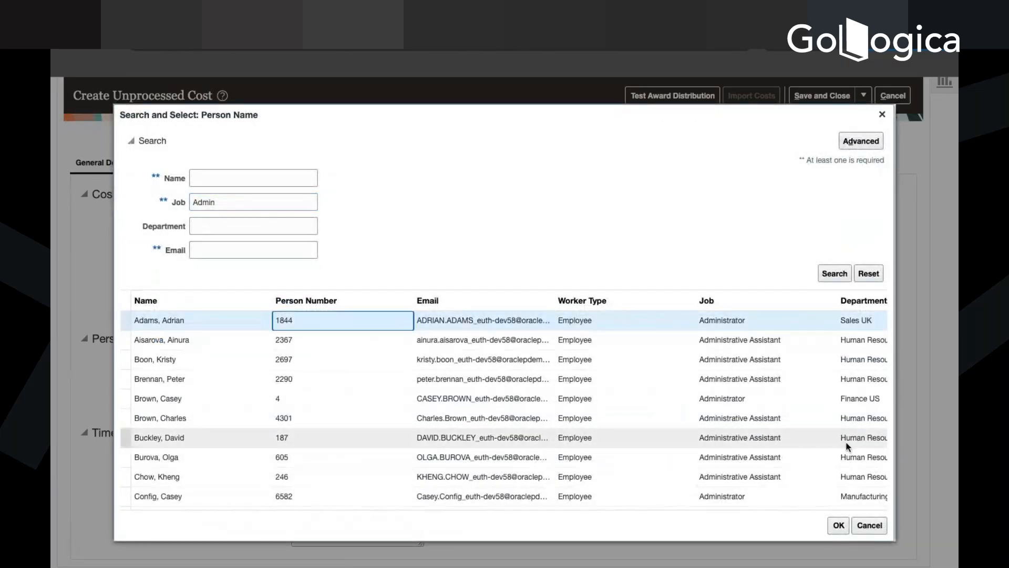
click(839, 525)
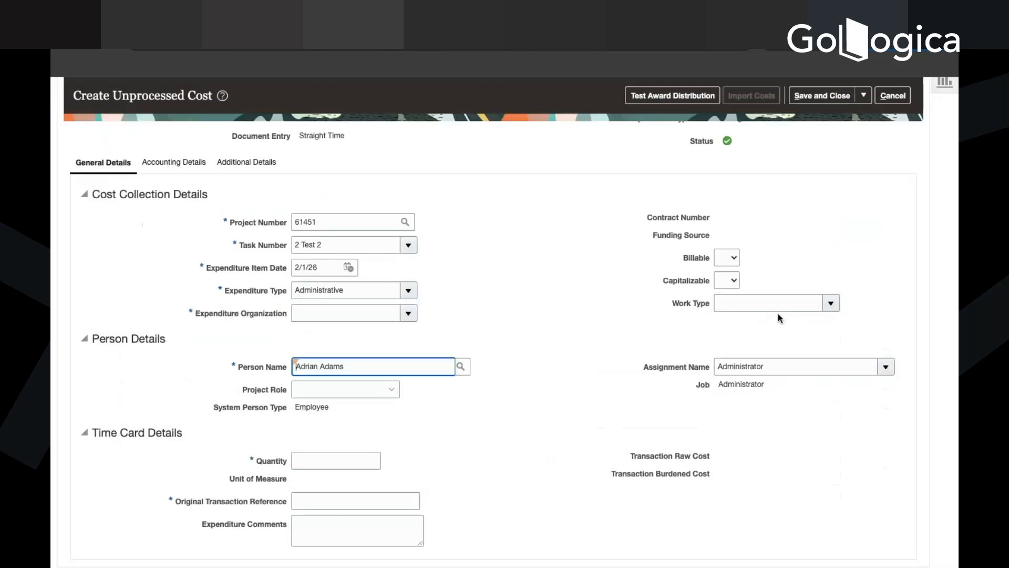
Clear the name criterion, search by job Admin and replace the assigned person with the Administrator from the Finance US department.
click(461, 371)
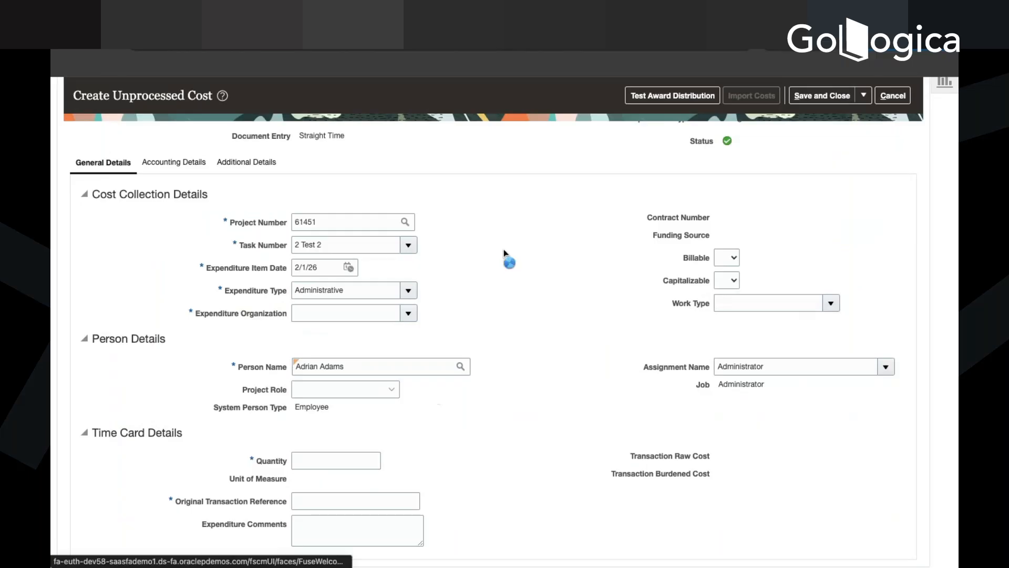
triple_click(259, 268)
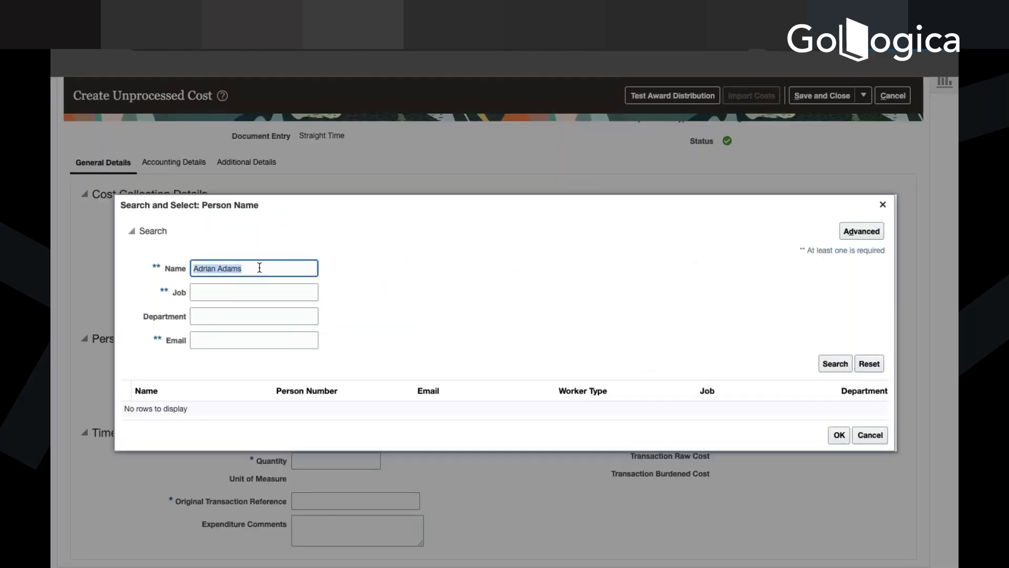
key(BackSpace)
click(234, 292)
text(Admin)
key(Return)
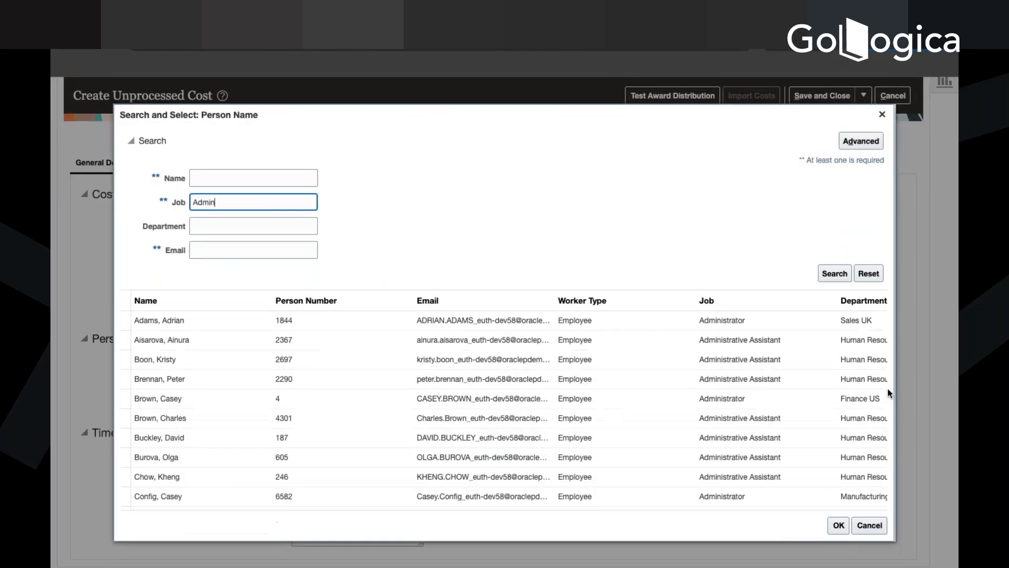
click(878, 400)
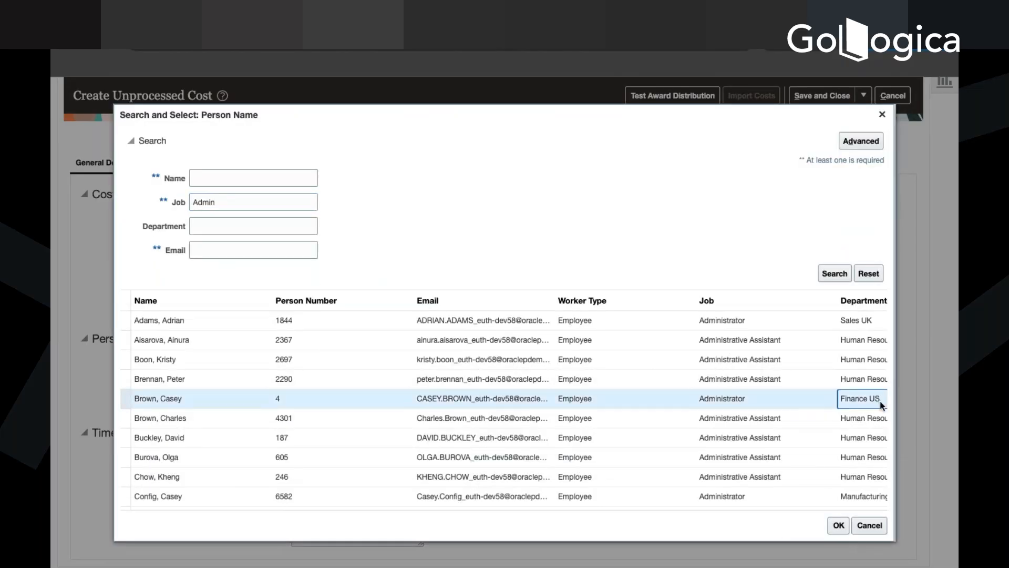
click(837, 526)
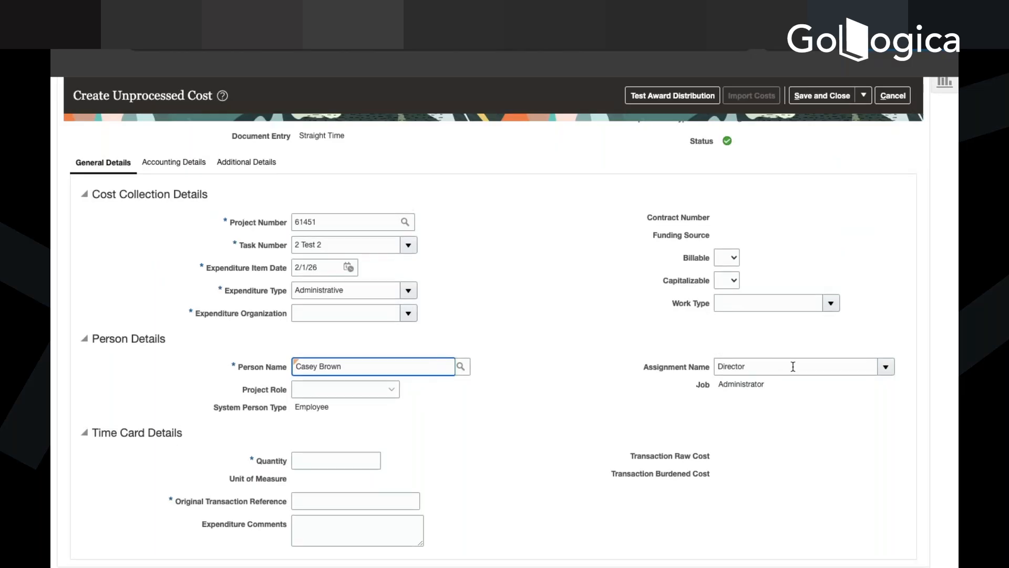
double_click(723, 386)
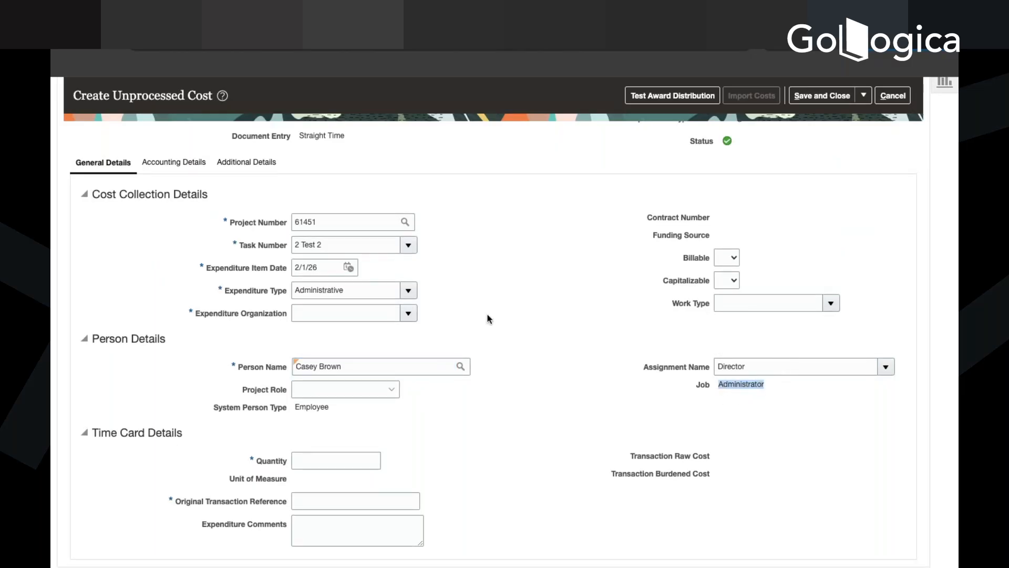
Set the expenditure organization to Consulting East US, the quantity to 8 and the original transaction reference to Test123.
click(411, 313)
click(386, 338)
click(324, 460)
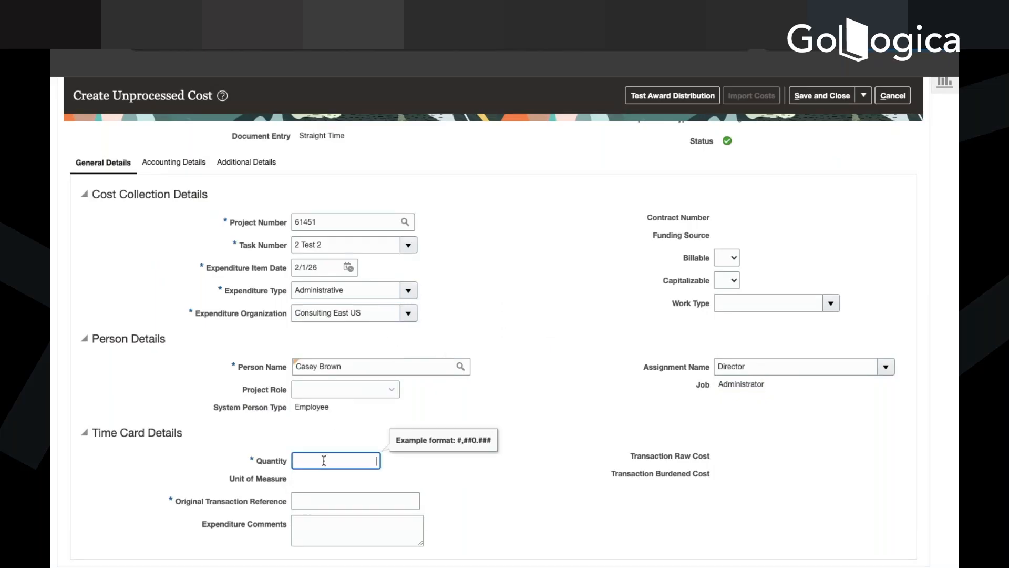
text(8)
click(322, 499)
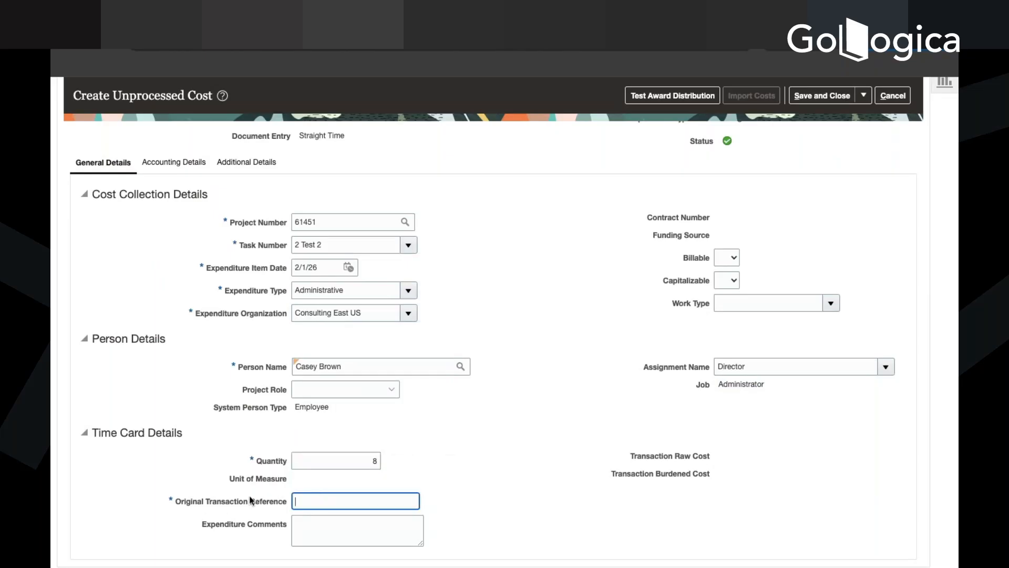
text(Test123)
click(529, 460)
scroll(792, 179, up, 1)
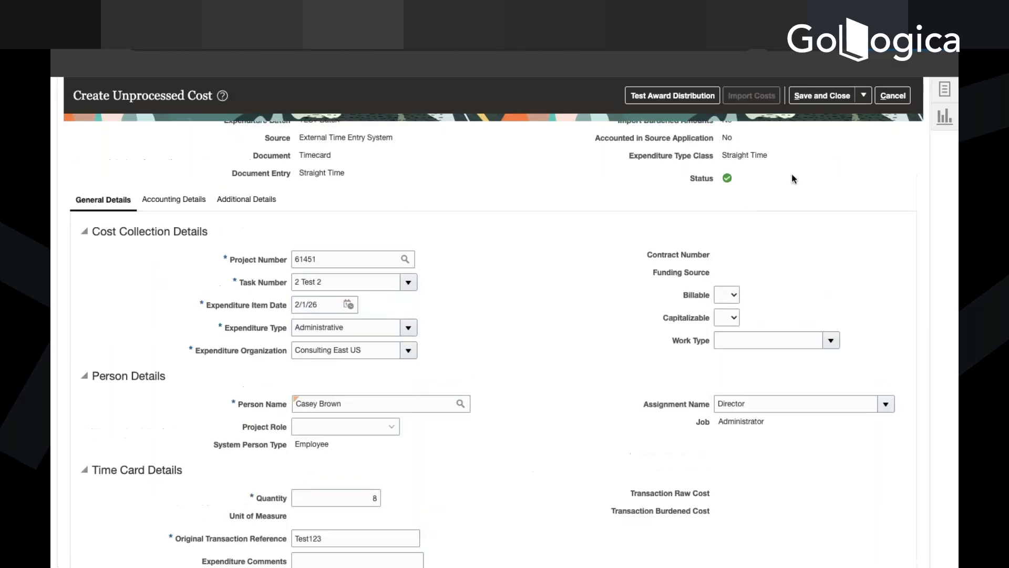
Save the unprocessed cost without closing it, then import the costs of TEST Batch and accept processing all its transactions.
click(865, 97)
click(833, 134)
scroll(793, 190, up, 2)
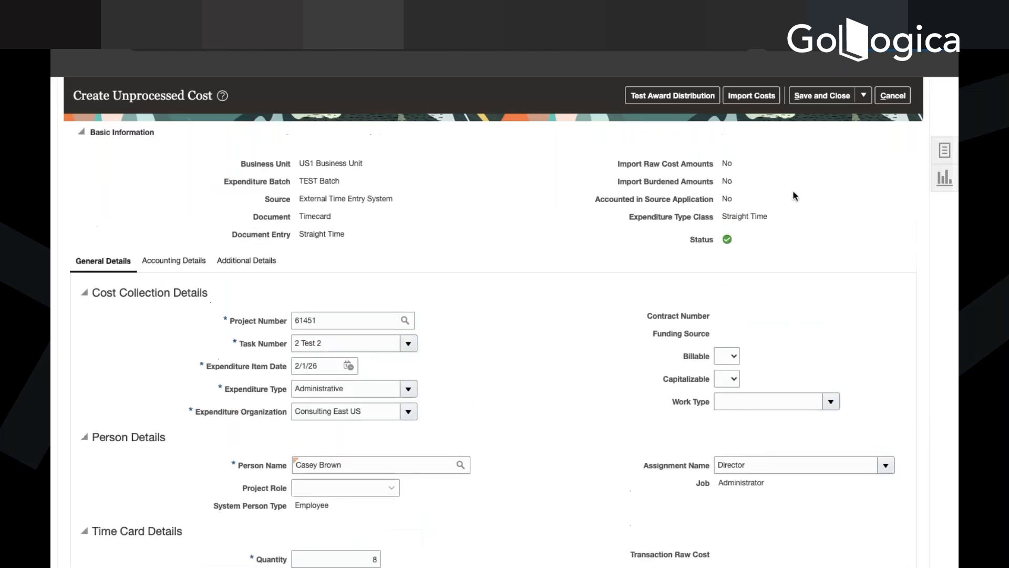
click(759, 100)
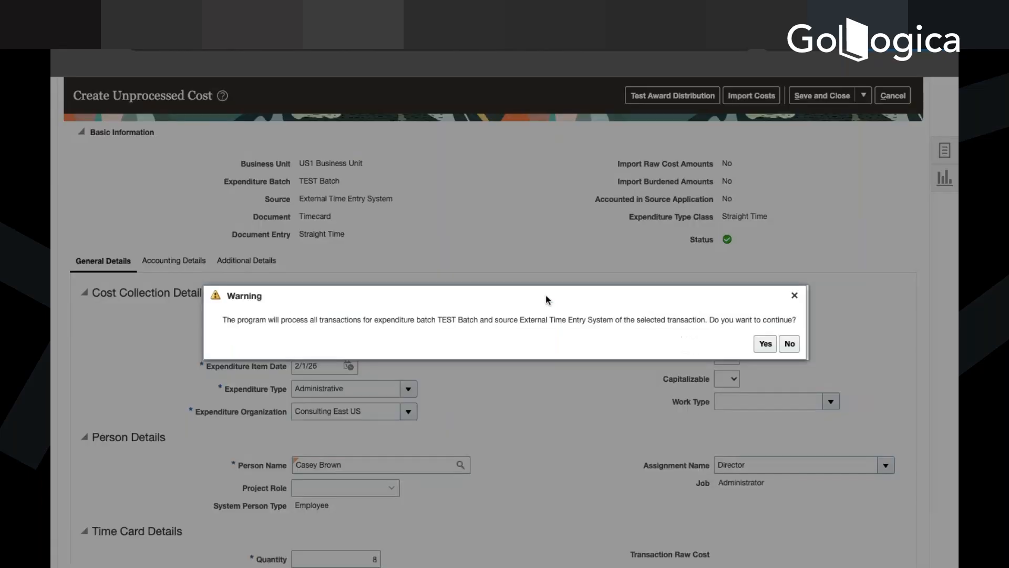
click(765, 343)
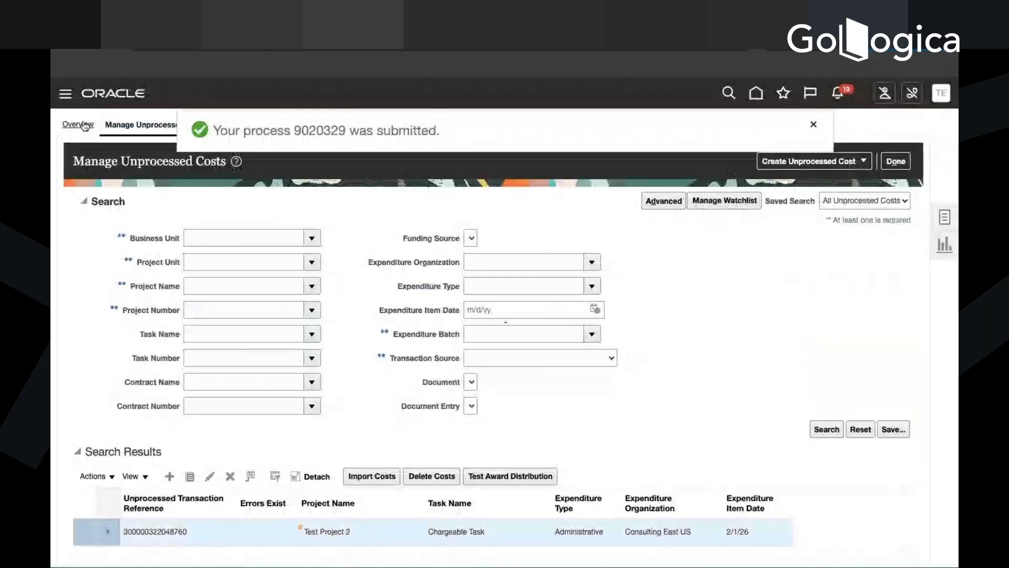
Monitor the submitted Import Costs process on the Overview page, refreshing the process list until all its processes finish.
click(84, 125)
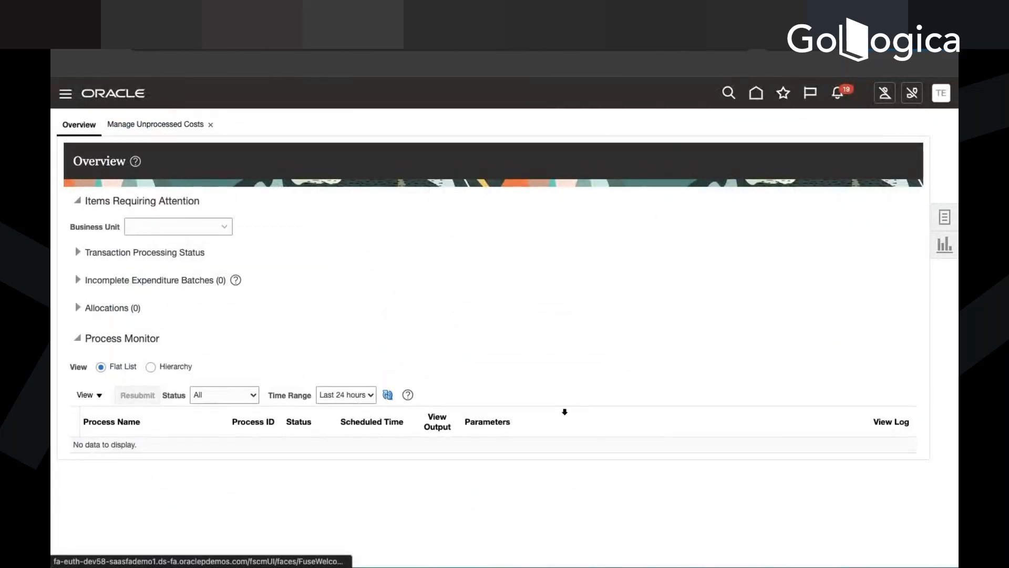
click(387, 395)
click(387, 396)
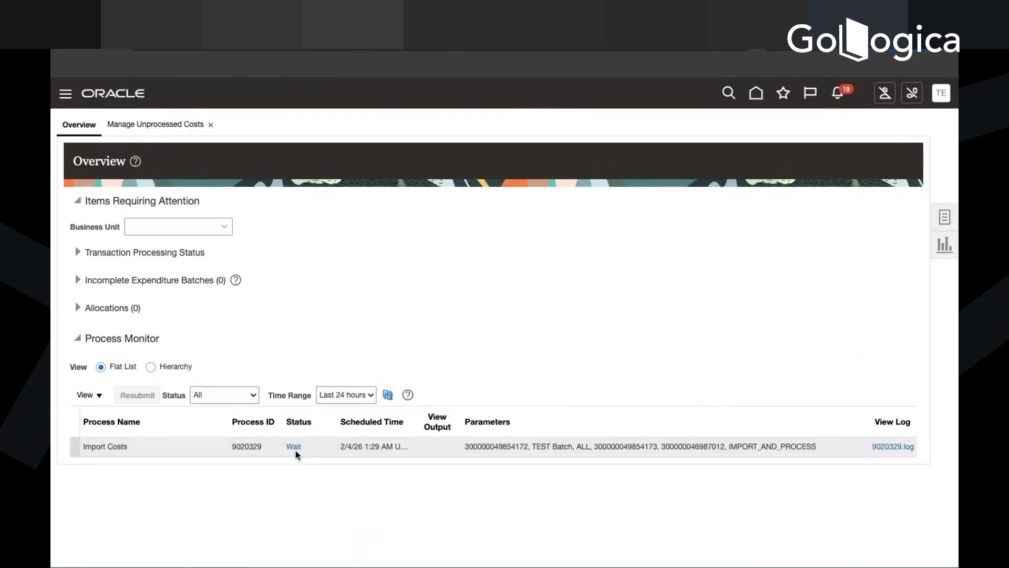
click(388, 400)
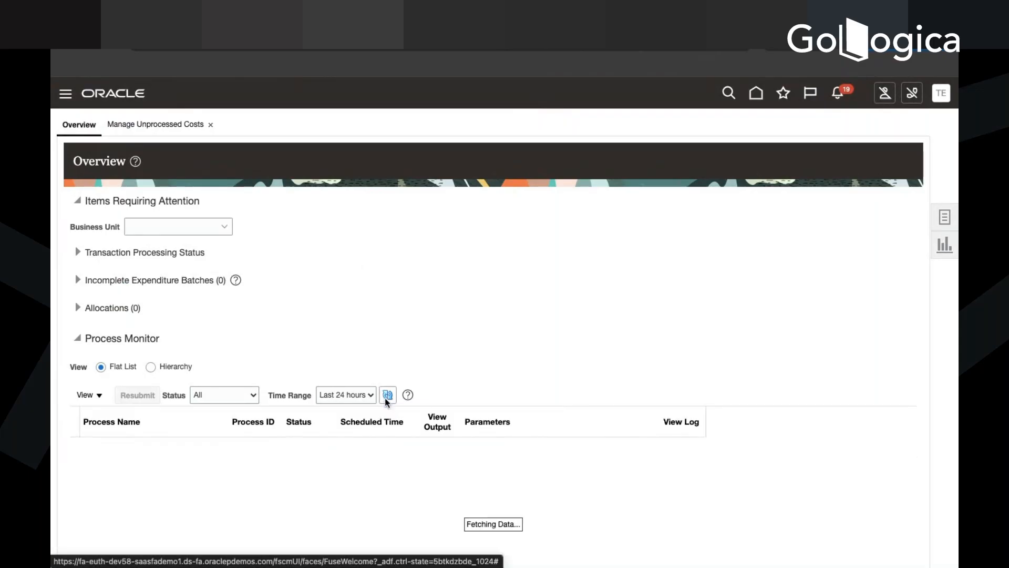
click(387, 401)
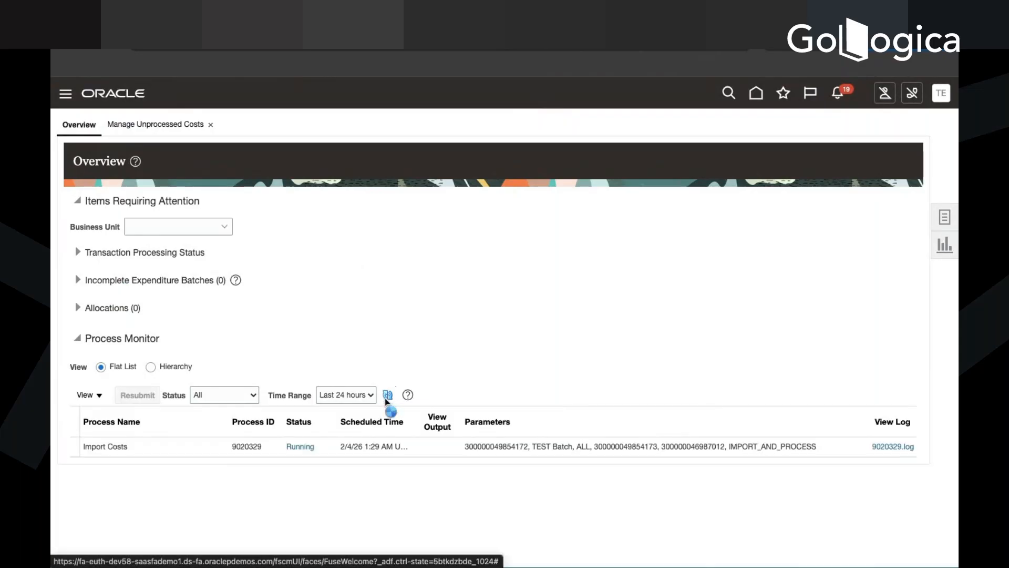
click(386, 401)
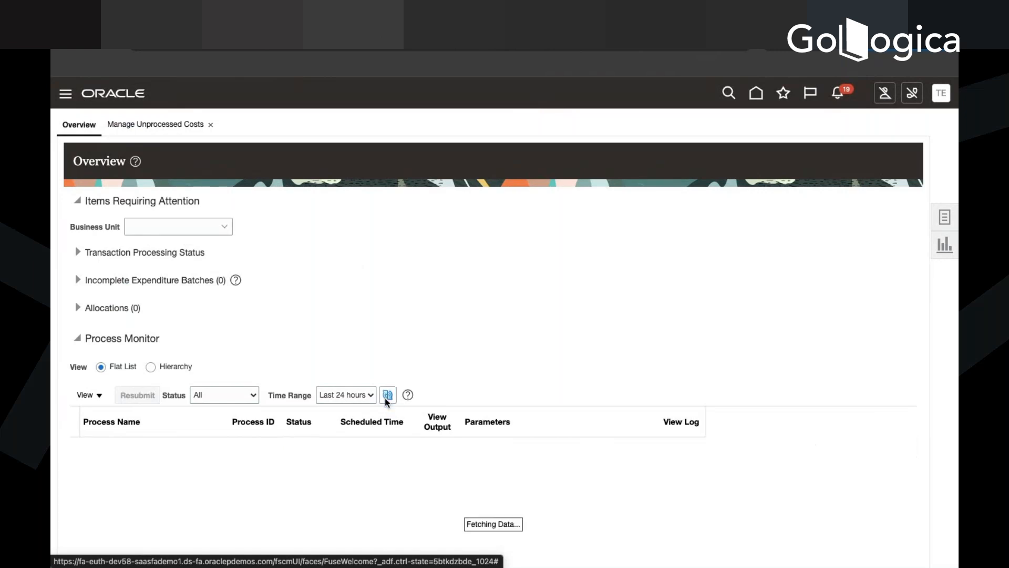
click(386, 400)
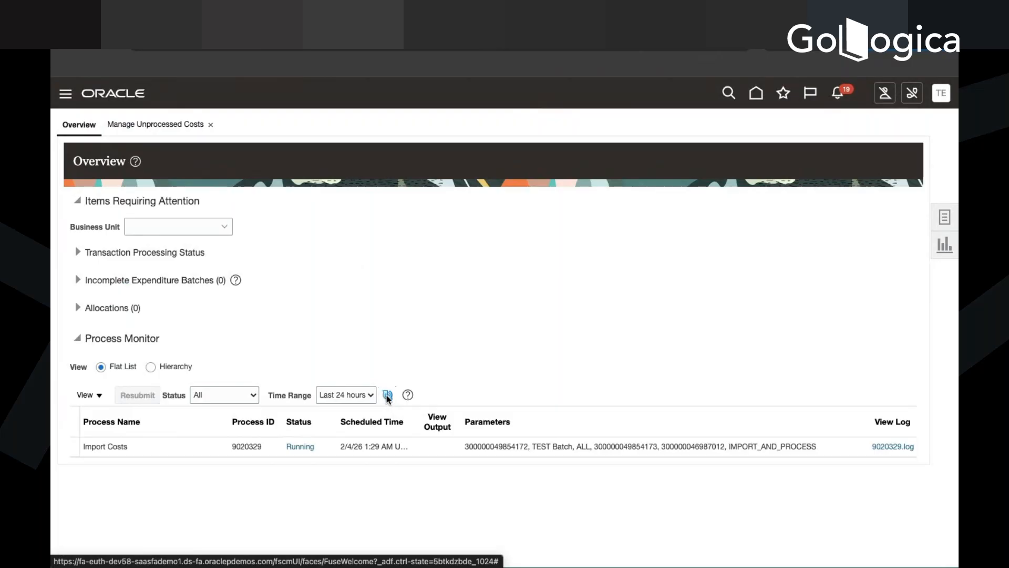
click(387, 397)
click(388, 397)
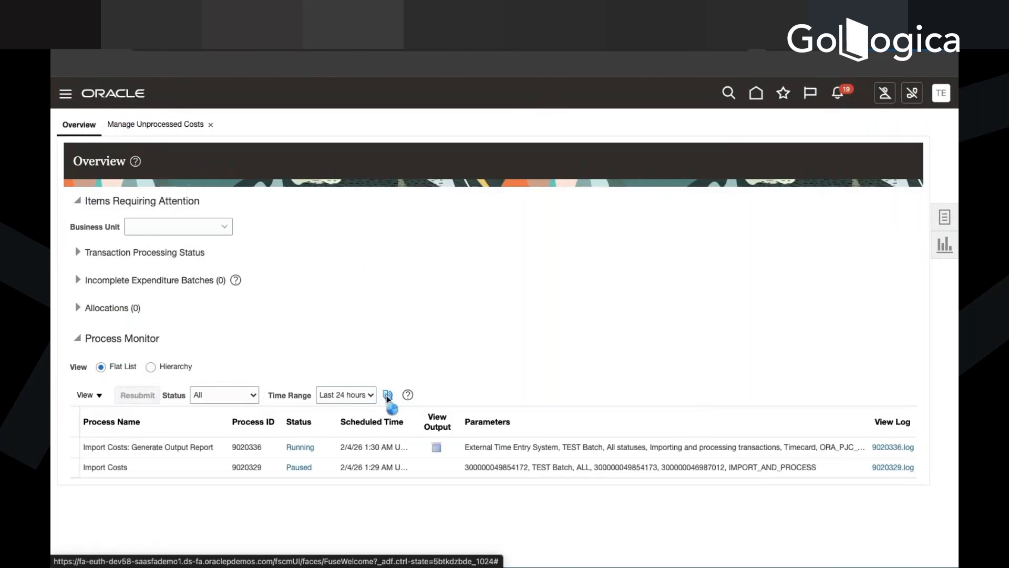
click(388, 396)
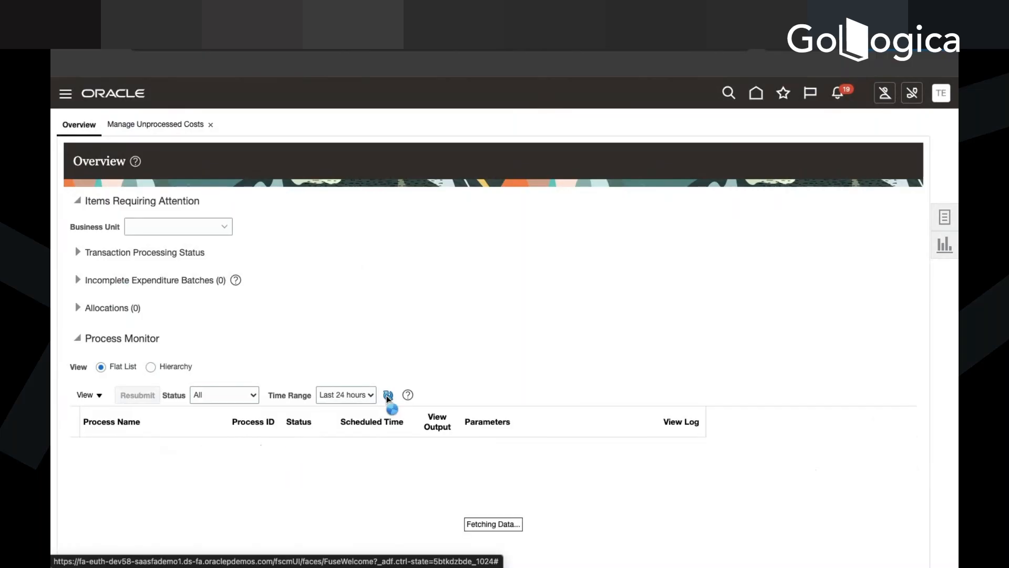
click(388, 395)
click(387, 396)
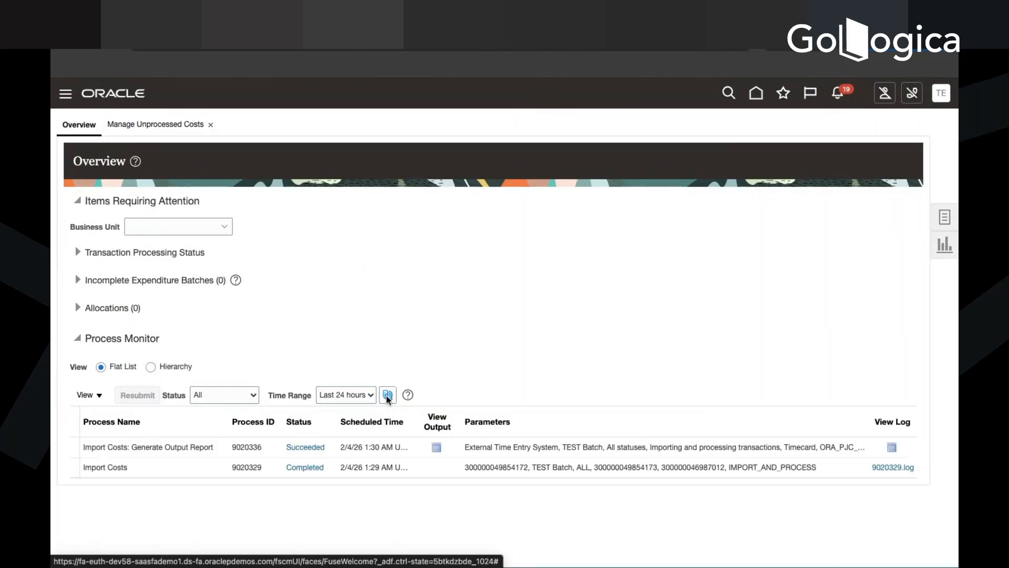
click(387, 395)
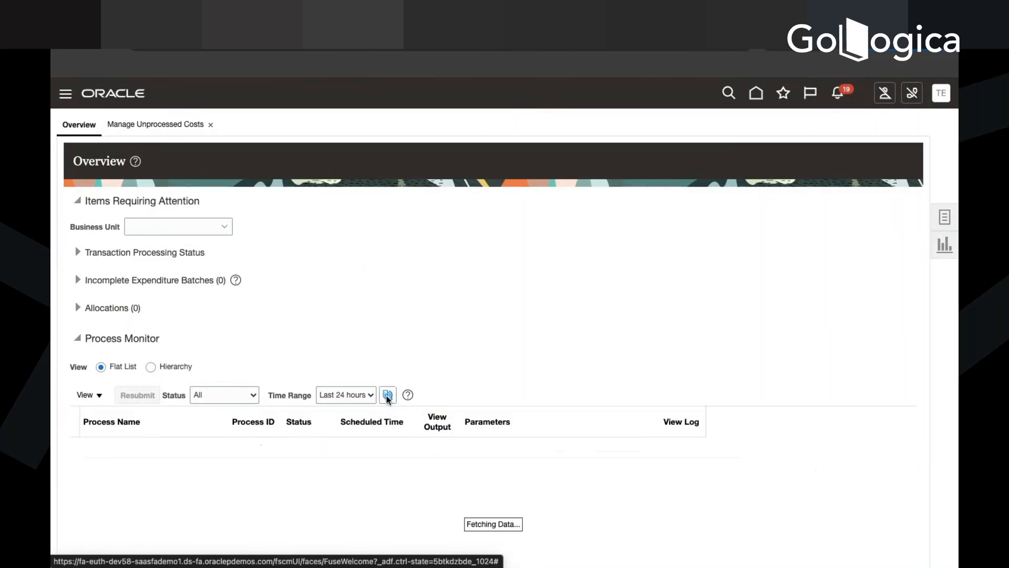
click(388, 395)
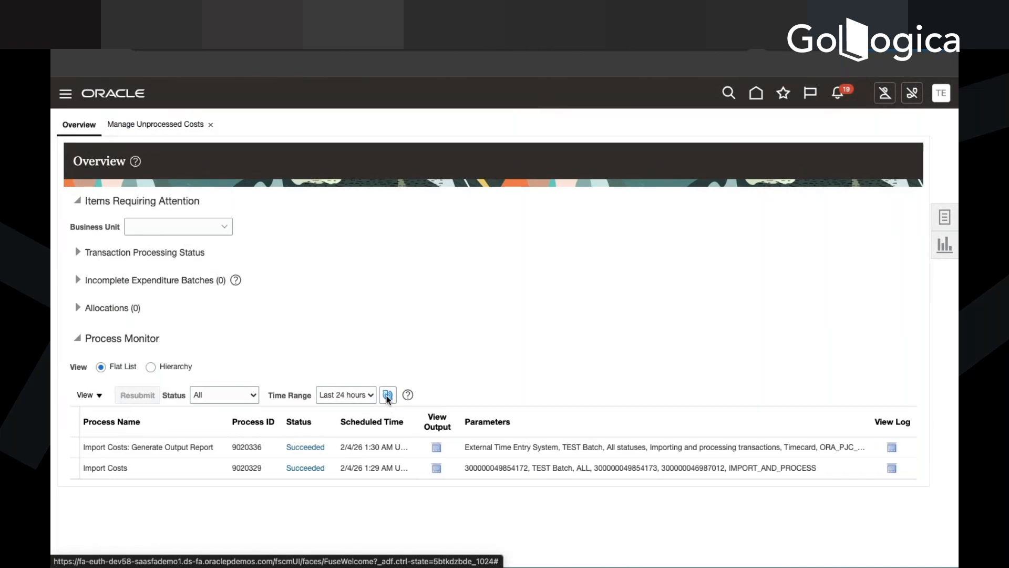
click(388, 397)
Open the PDF output of the Import Costs: Generate Output Report process, examine its report information and close it.
click(440, 450)
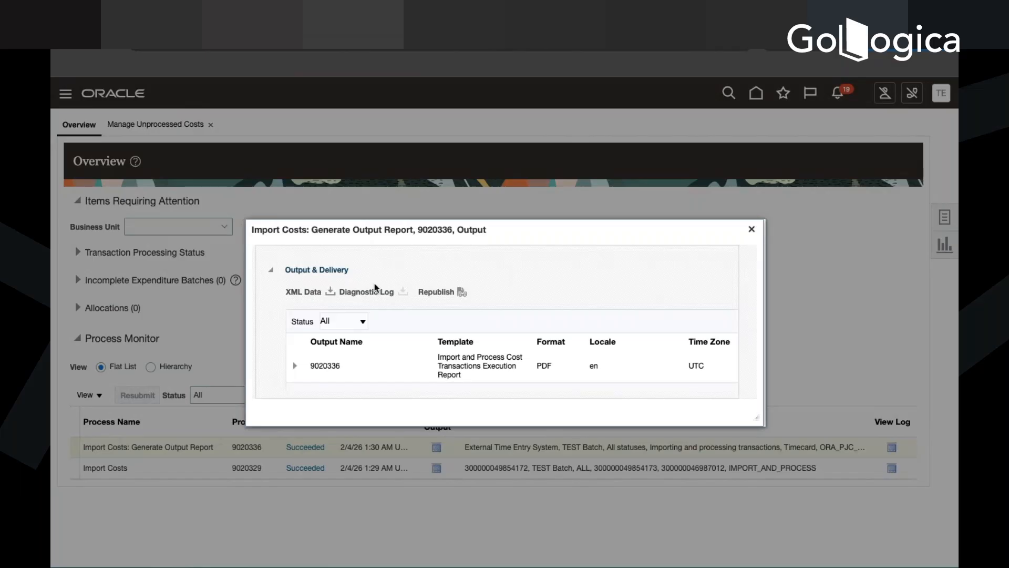
click(326, 366)
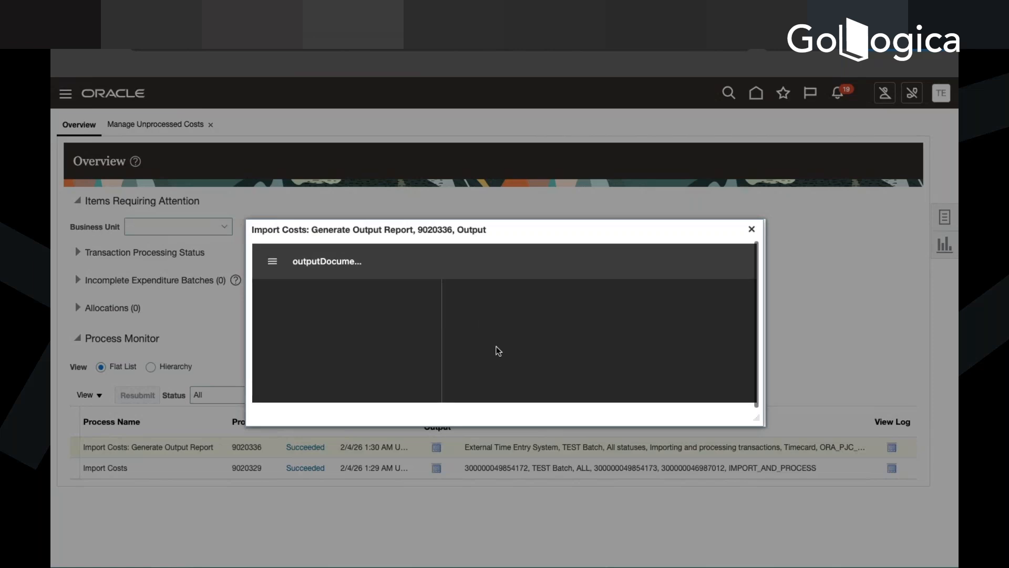
ctrl+scroll(509, 336, up, 3)
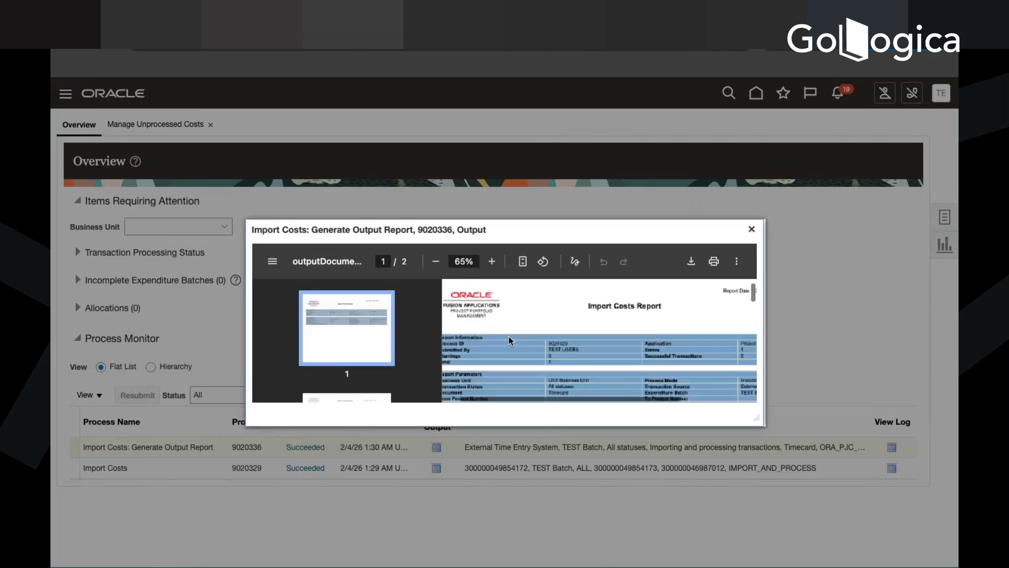
scroll(568, 375, left, 1)
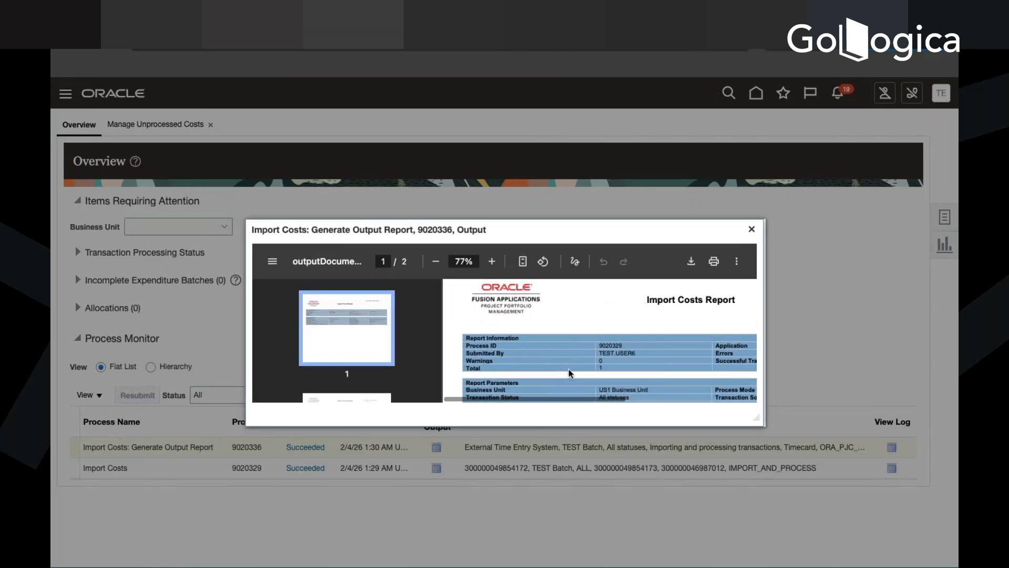
scroll(571, 365, right, 3)
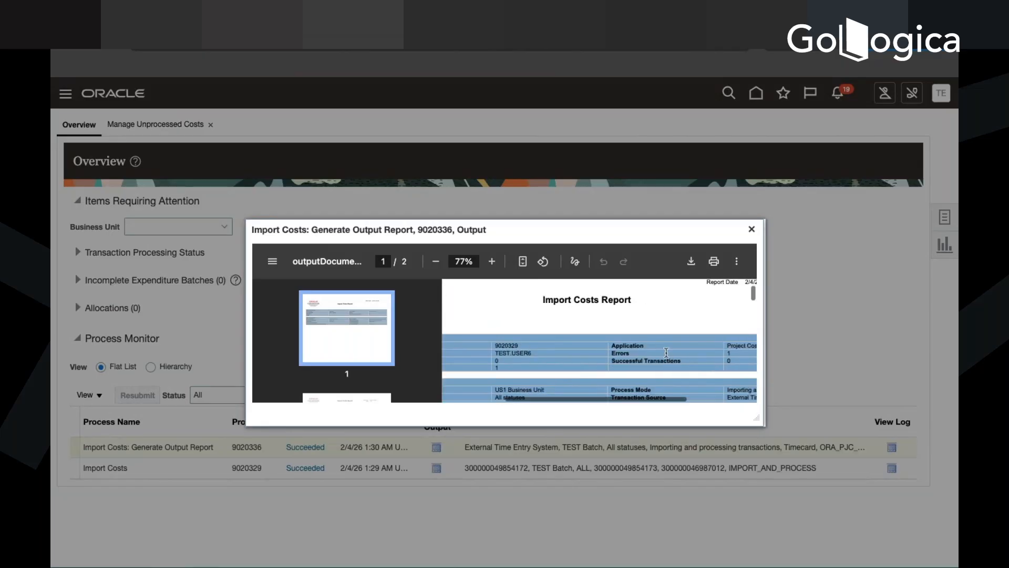
scroll(665, 351, down, 2)
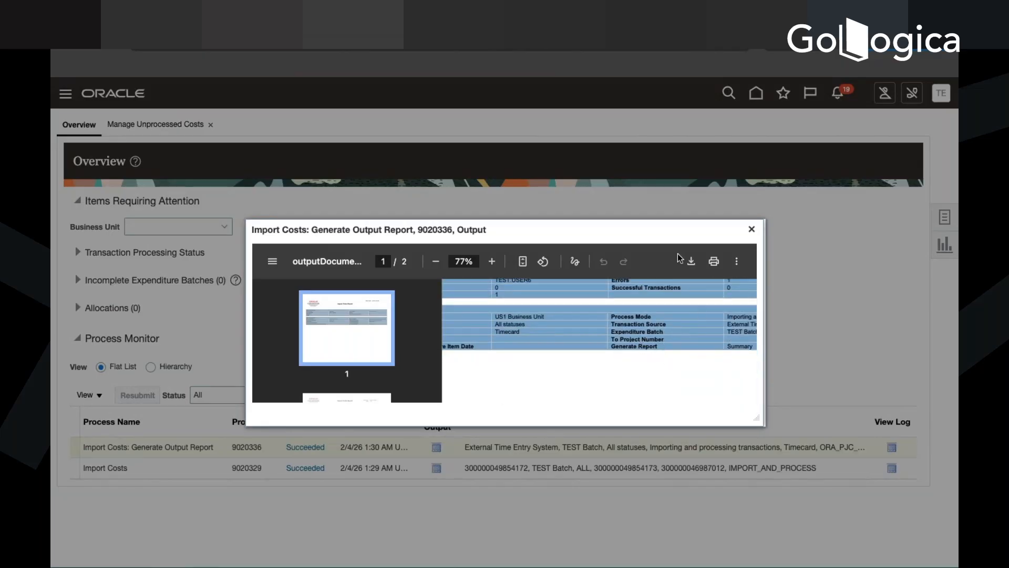
ctrl+scroll(506, 358, down, 5)
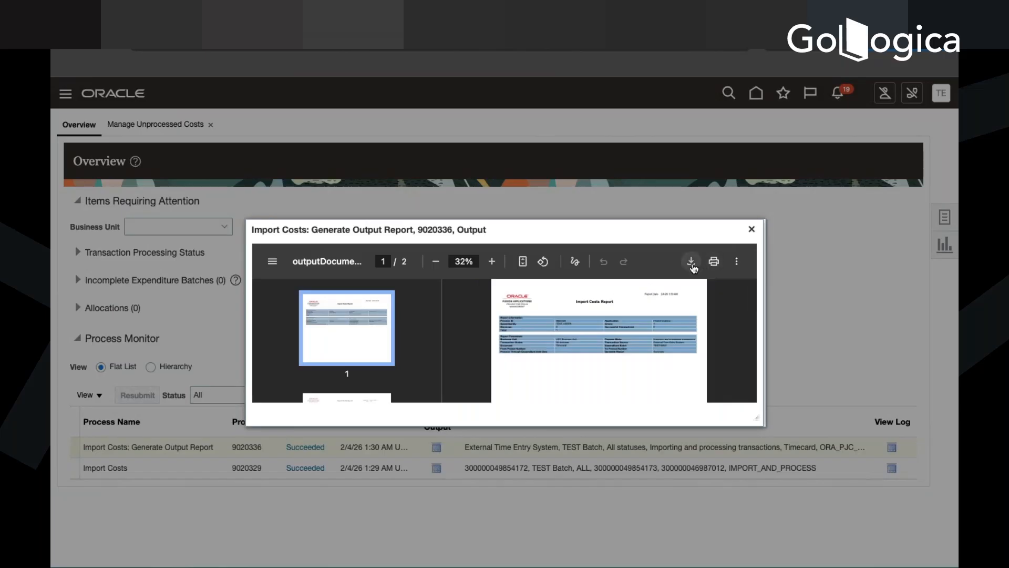
click(692, 263)
click(534, 355)
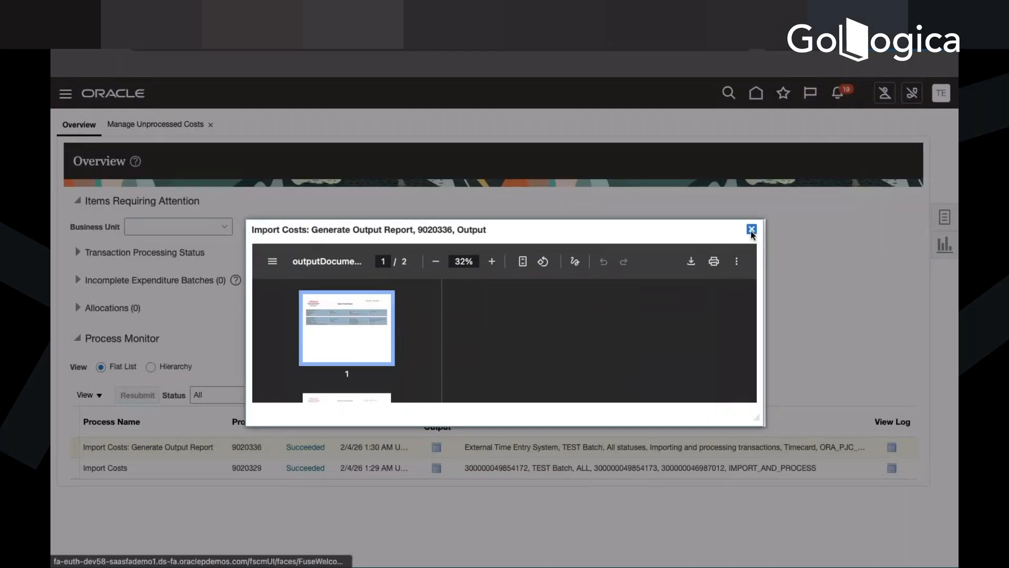
click(752, 230)
Republish the Import Costs report output, check both pages for errors and close the output window.
click(435, 448)
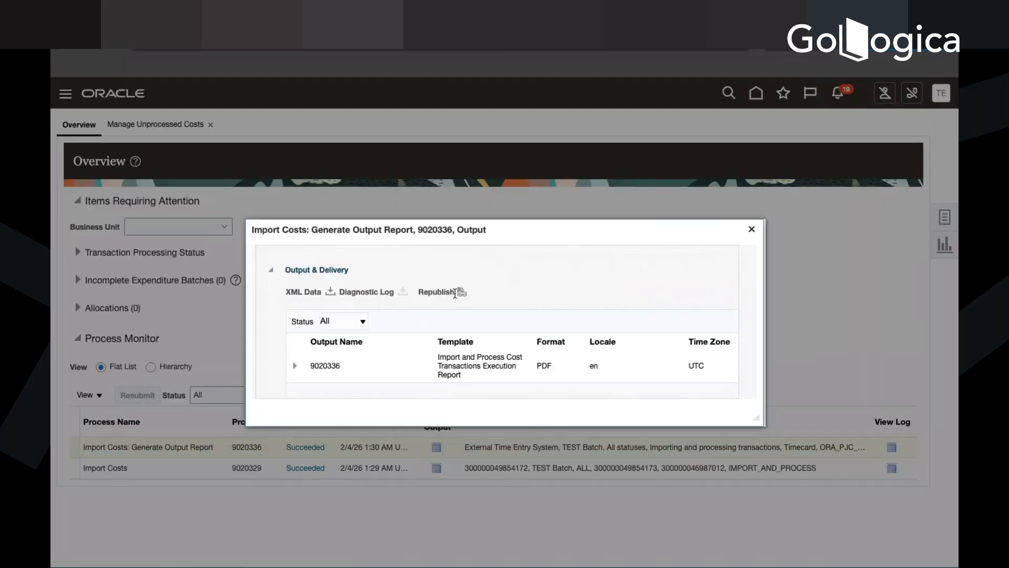
click(462, 292)
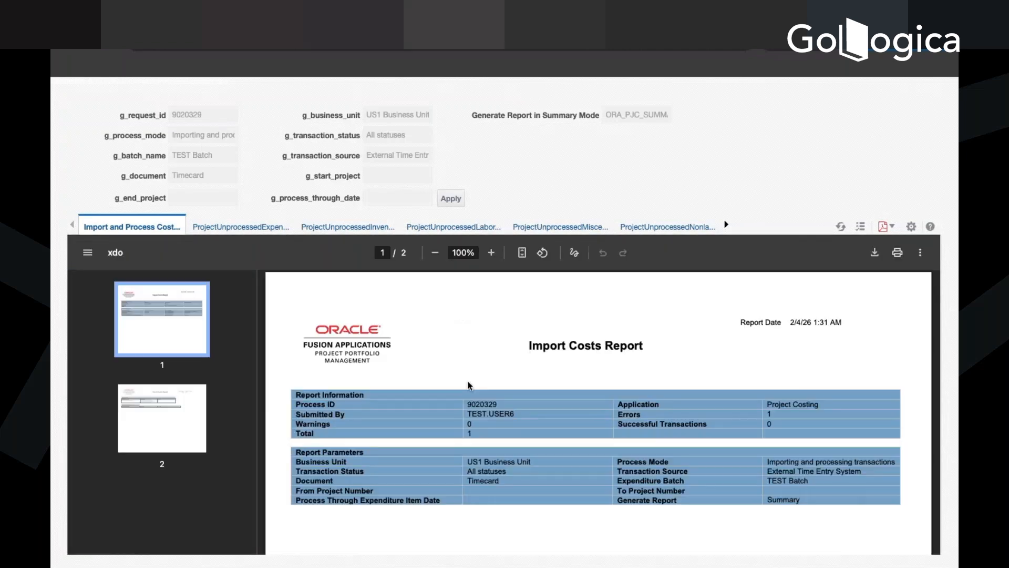
scroll(473, 399, down, 5)
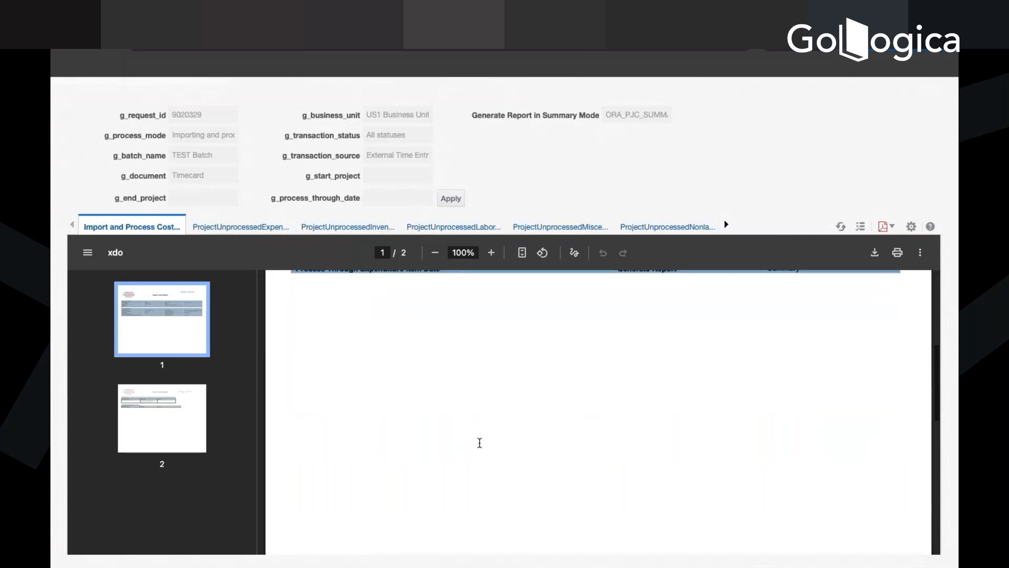
scroll(480, 443, down, 5)
scroll(479, 442, up, 3)
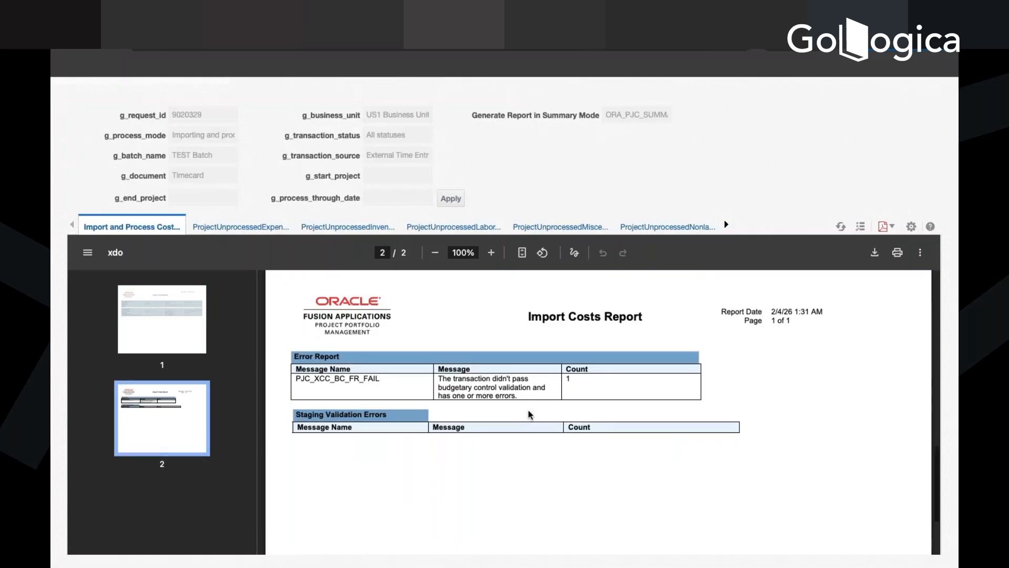
scroll(530, 415, down, 3)
scroll(530, 415, up, 10)
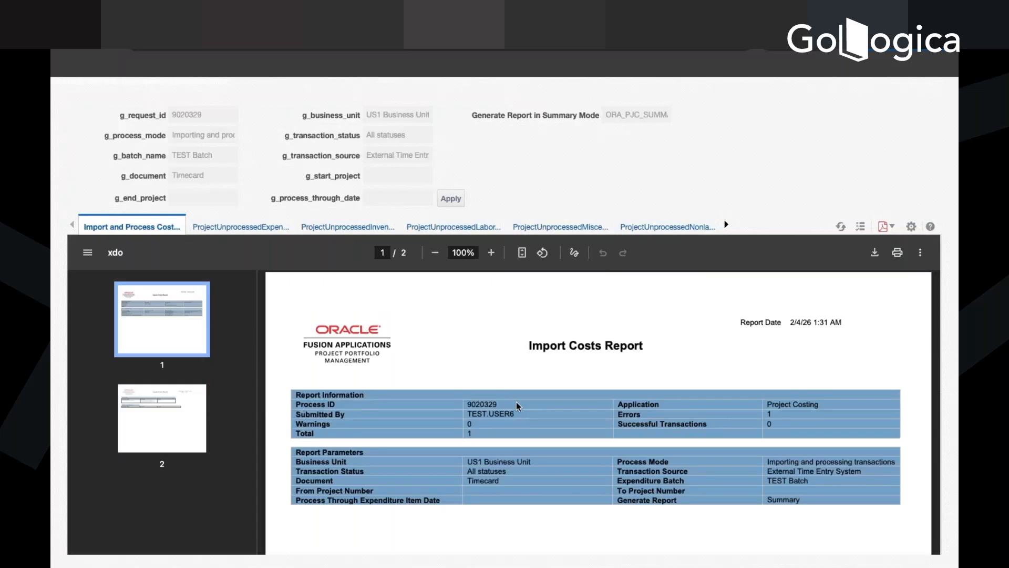
click(492, 33)
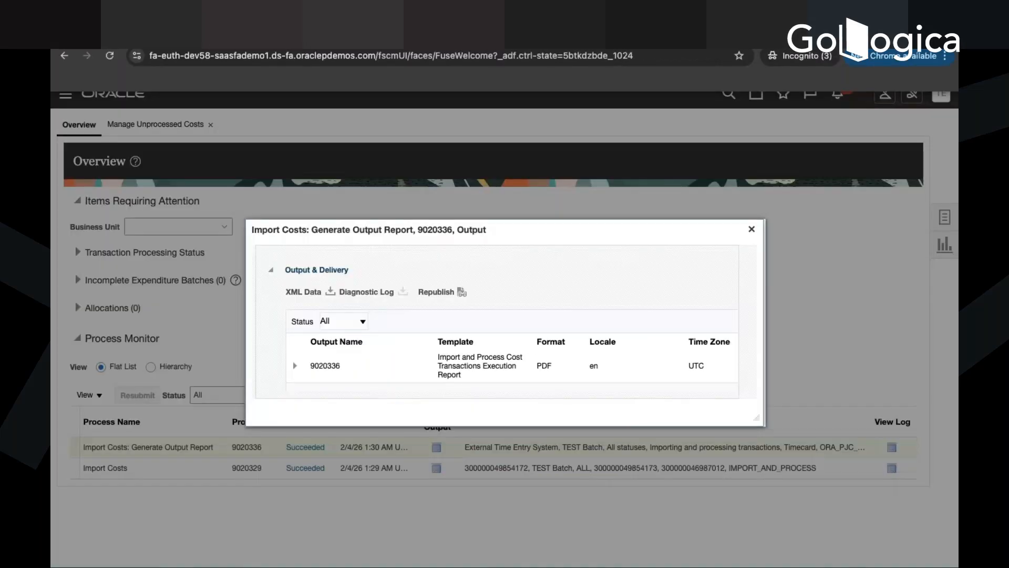
click(752, 230)
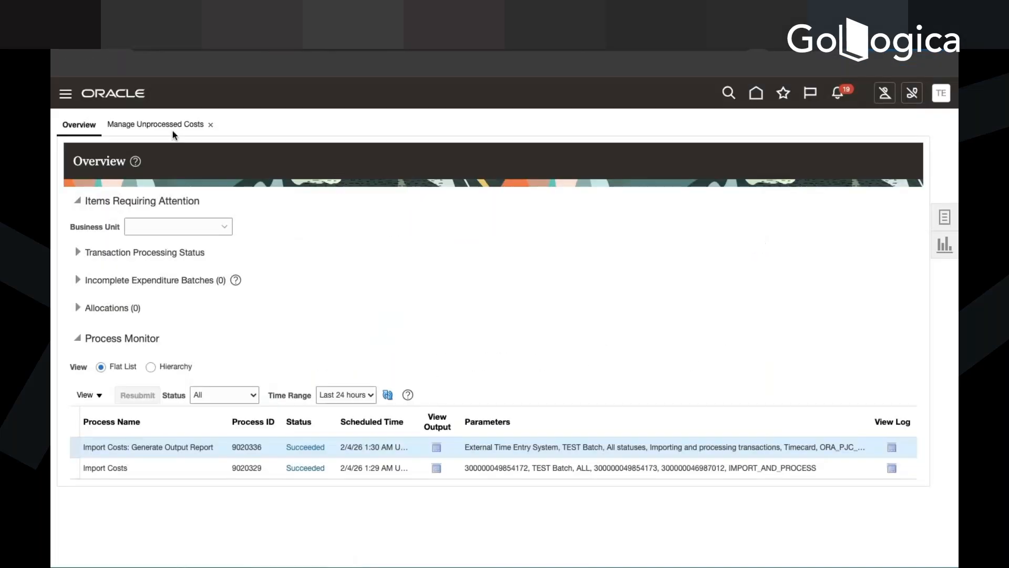
Search the unprocessed costs for the project name Test Project 2, picking the project from the project name lookup.
click(152, 127)
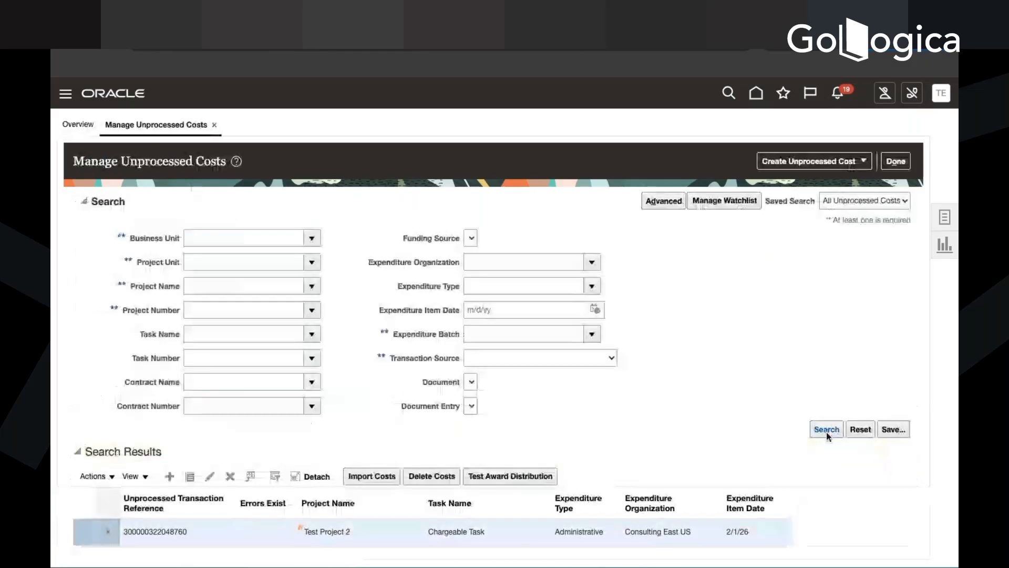
click(239, 286)
text(Test roject)
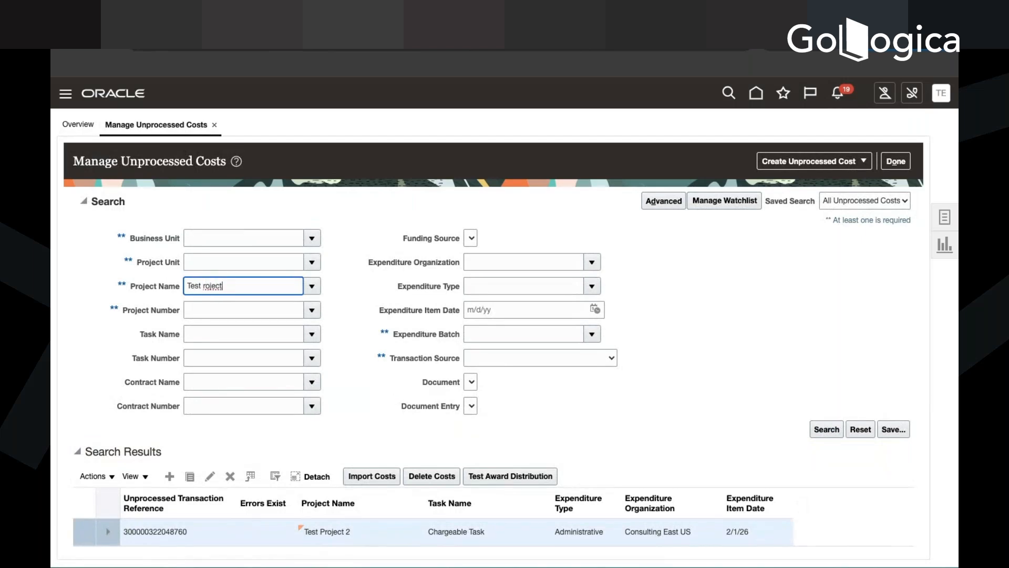
double_click(213, 286)
text(Project)
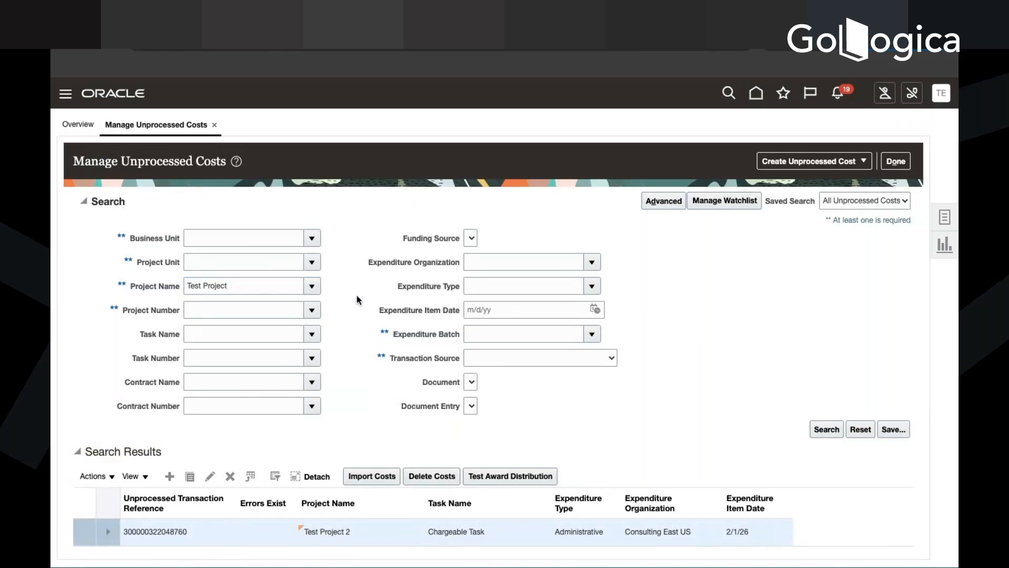
click(312, 285)
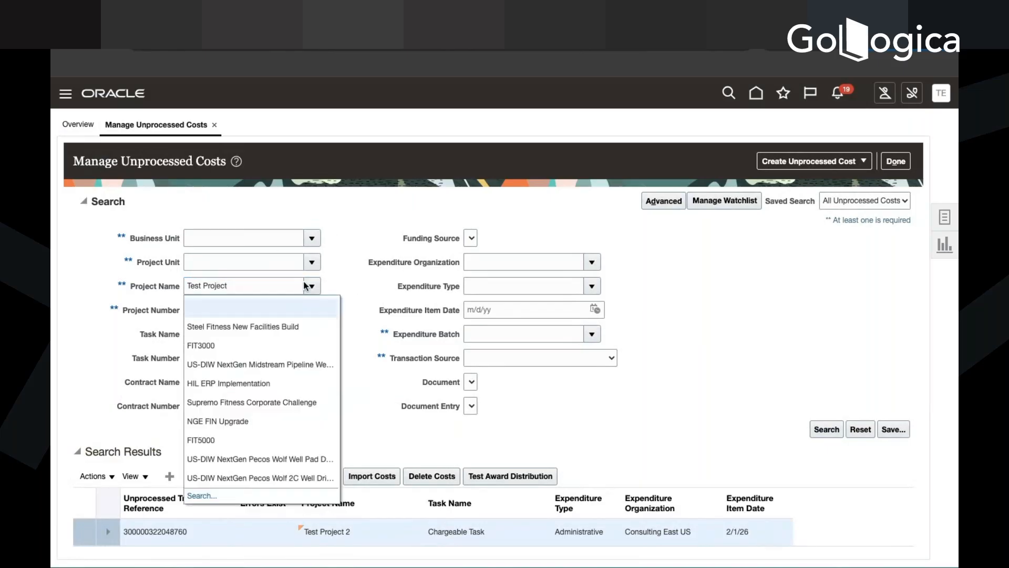
click(198, 496)
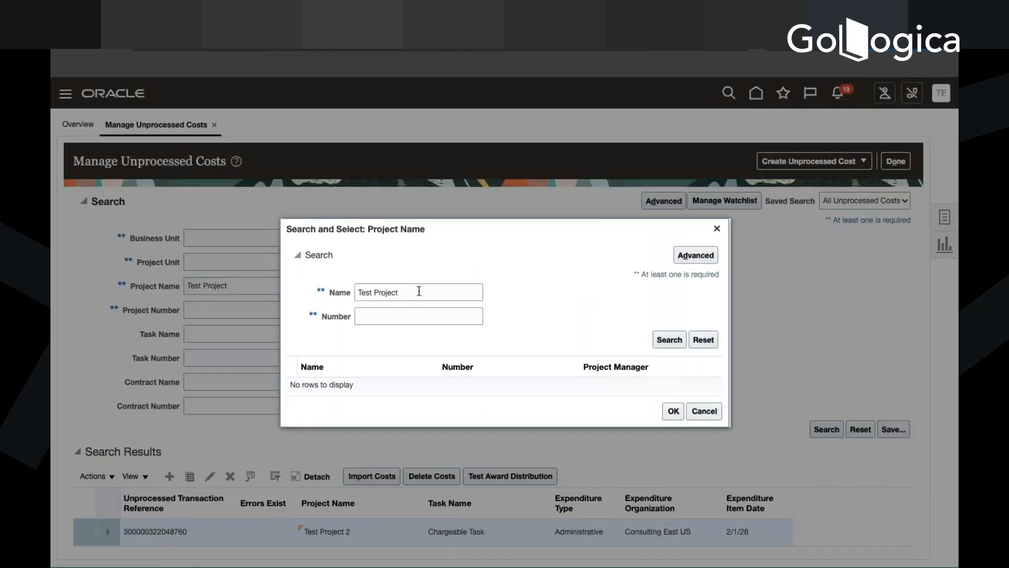
click(669, 339)
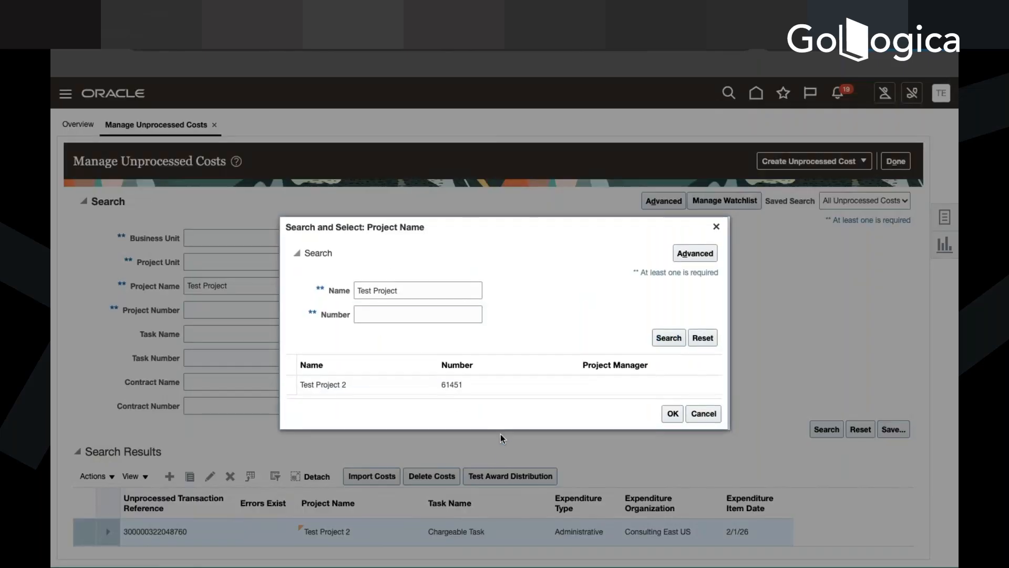
click(502, 385)
click(673, 415)
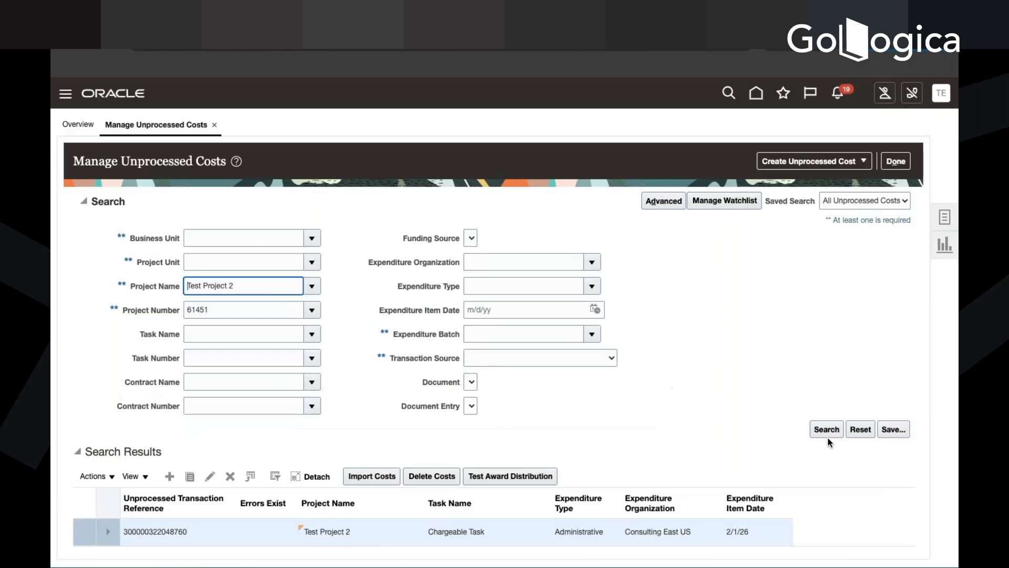
click(828, 433)
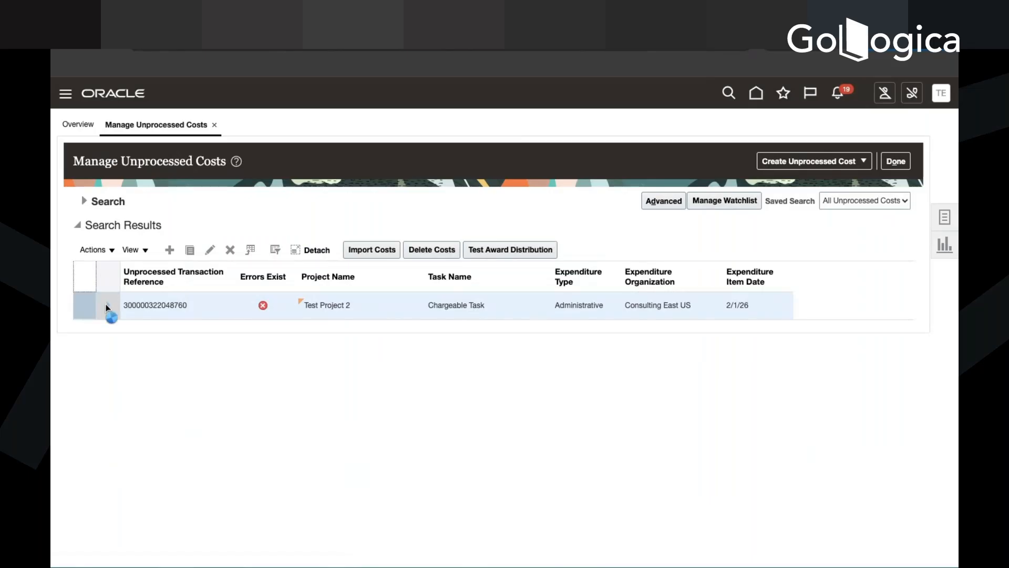
Open the error details of Test Project 2's unprocessed cost, read the message detail and close them.
click(262, 306)
click(232, 320)
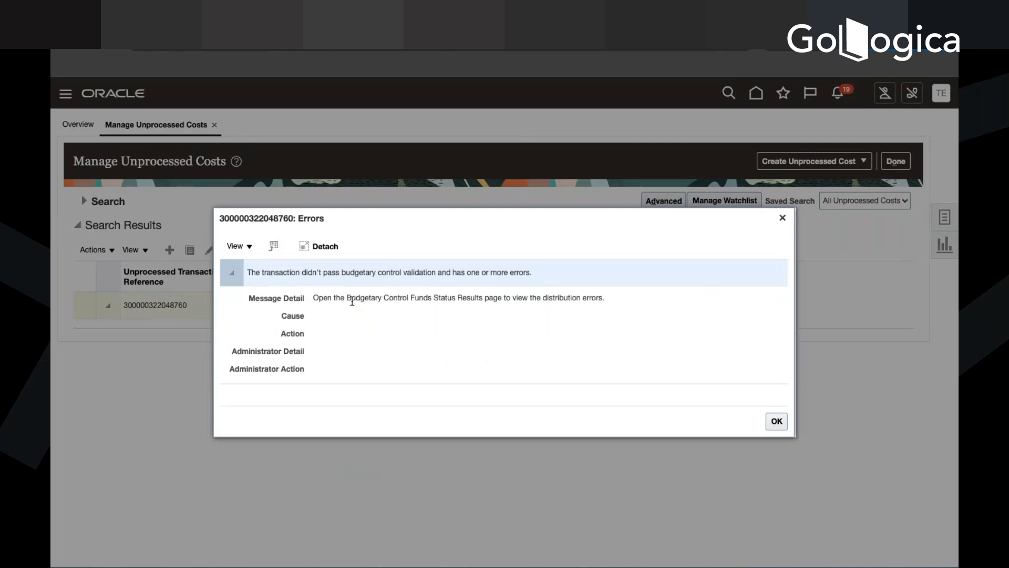
triple_click(353, 301)
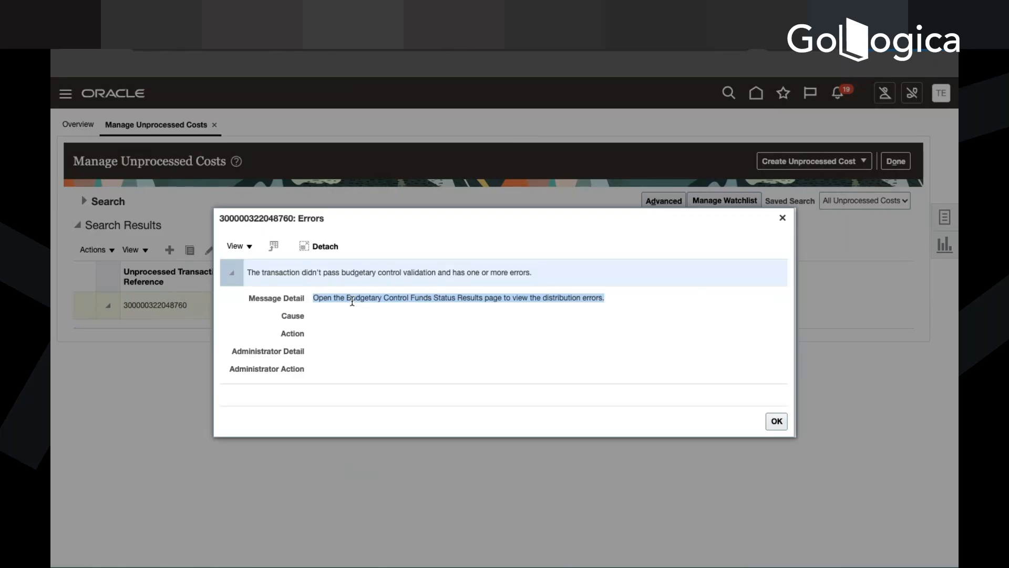
click(771, 421)
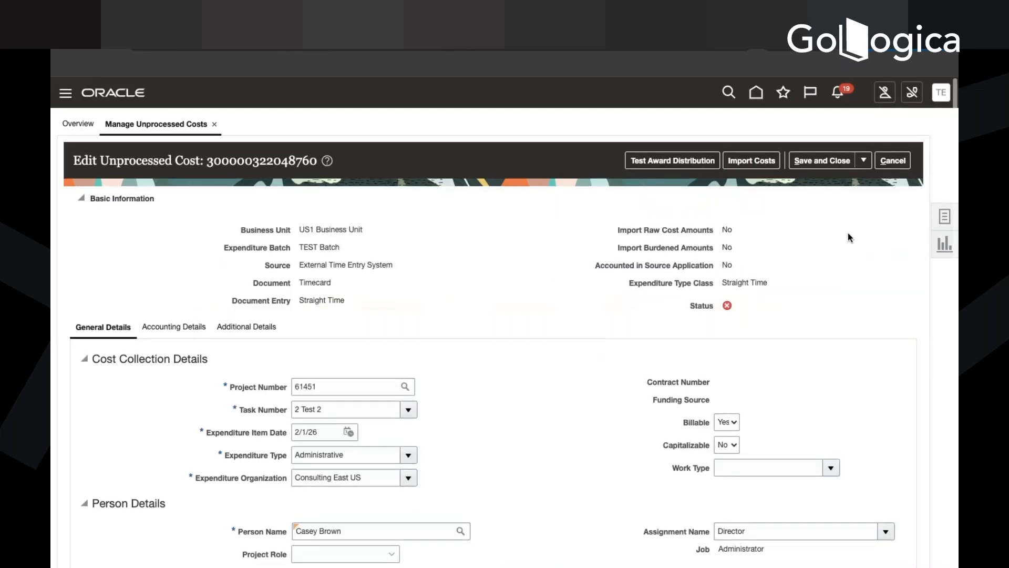
Examine the general details of the failed unprocessed cost on its edit page and leave it without saving.
scroll(850, 237, down, 2)
scroll(850, 237, up, 2)
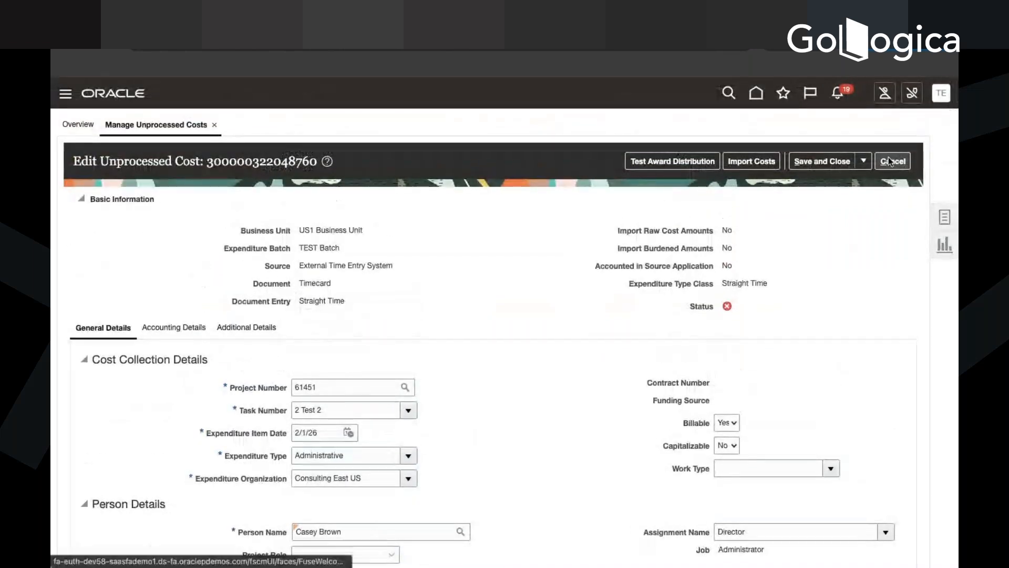
scroll(395, 442, down, 3)
scroll(394, 442, up, 3)
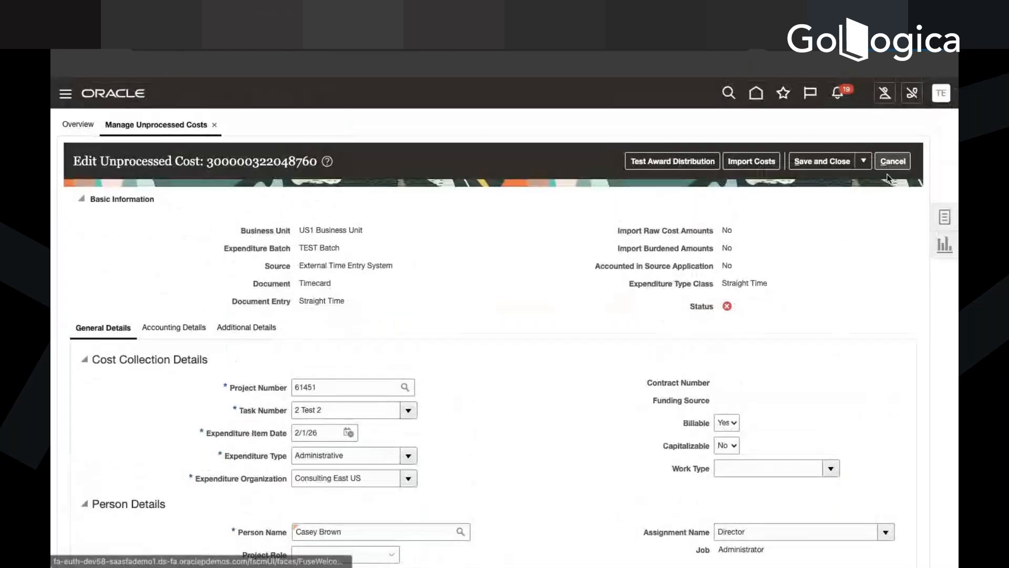
click(892, 162)
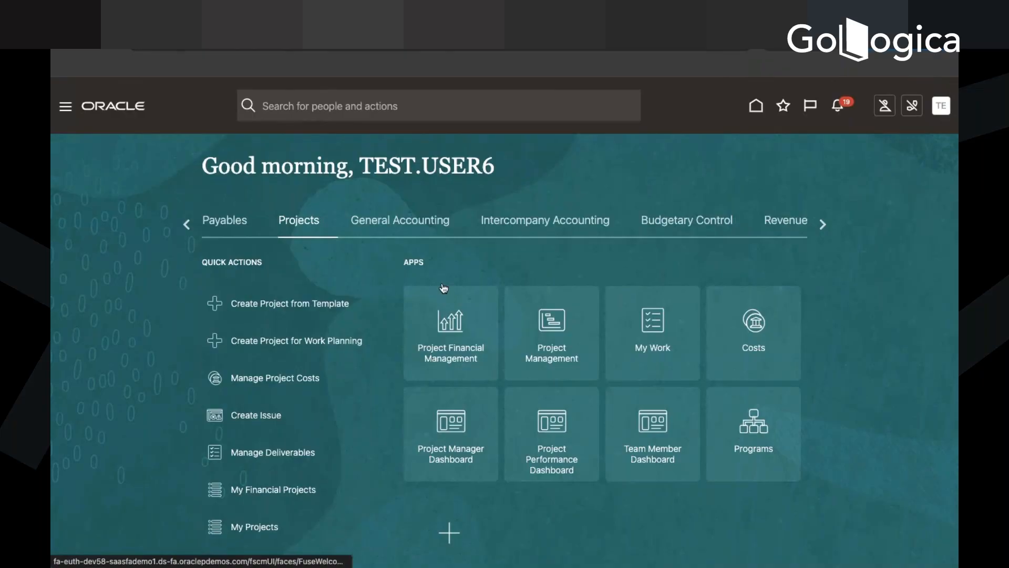
Open Test Project 2's financial project settings from Project Financial Management and check the budgetary control setting in the basic information.
click(453, 347)
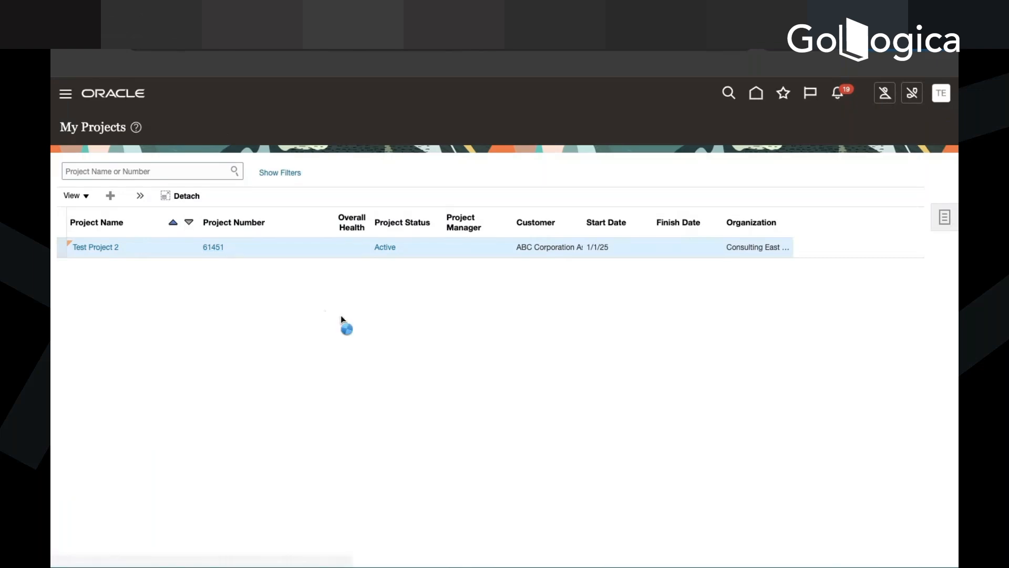
click(321, 265)
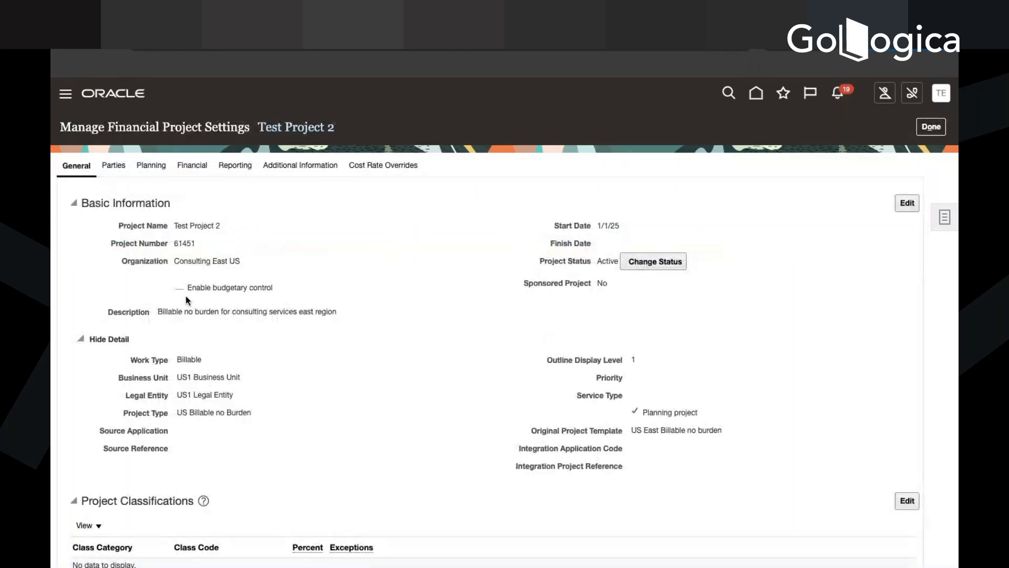
drag(187, 294, 279, 292)
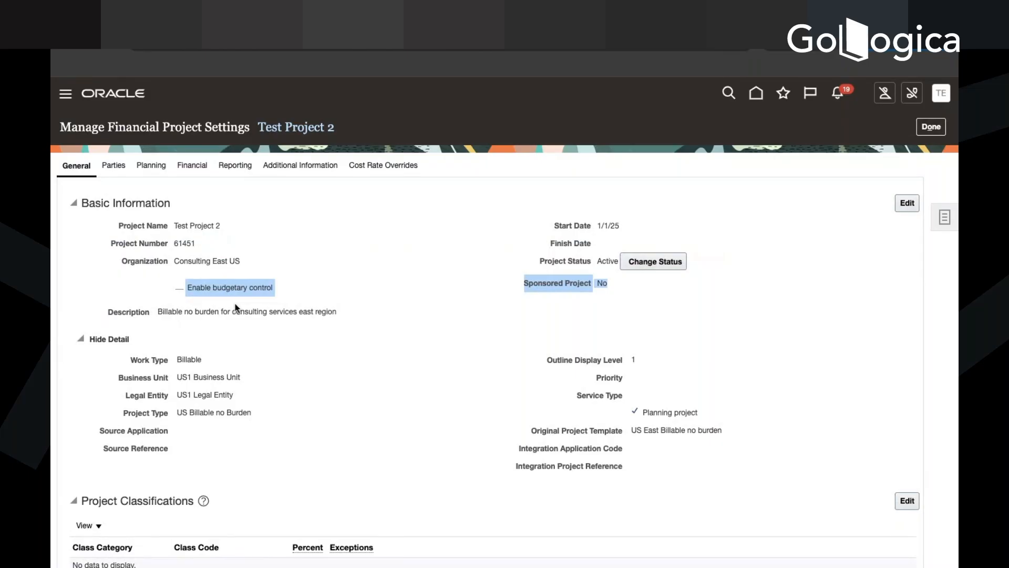
scroll(282, 448, down, 3)
scroll(282, 448, up, 3)
Check the project's parties and the editable budgetary control option in its basic information, cancelling the edit without changes.
click(113, 165)
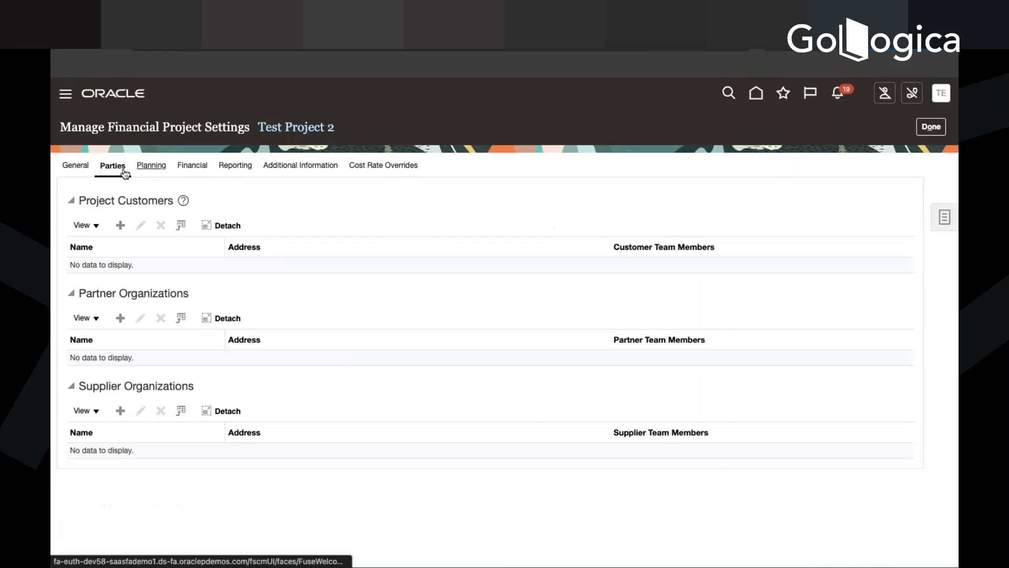
click(83, 169)
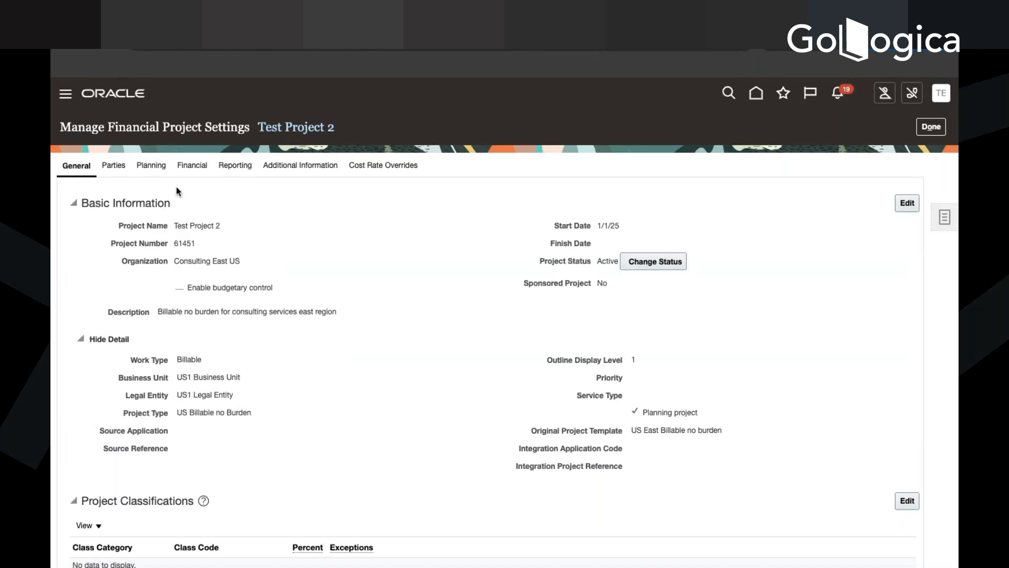
triple_click(239, 289)
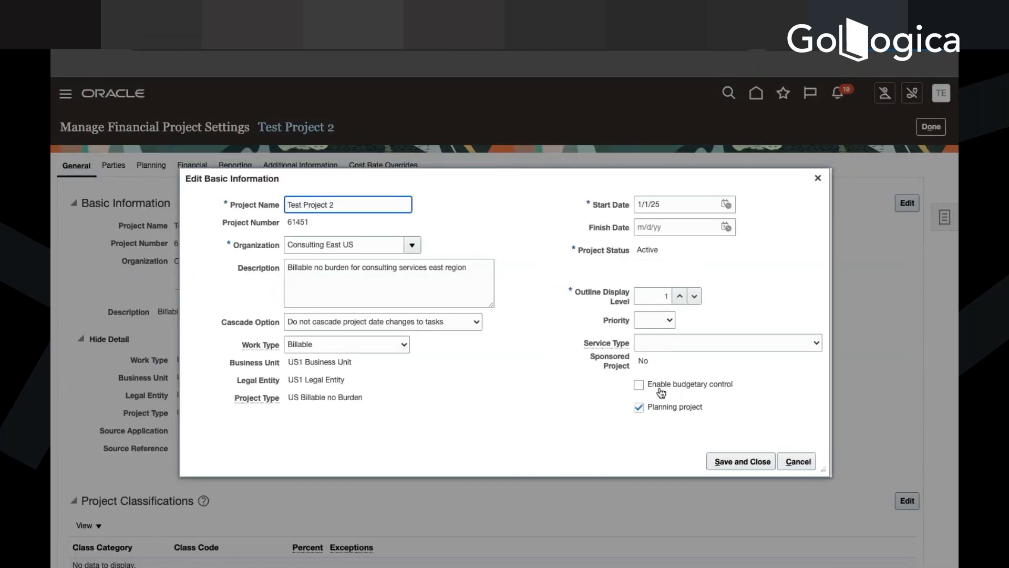
click(798, 461)
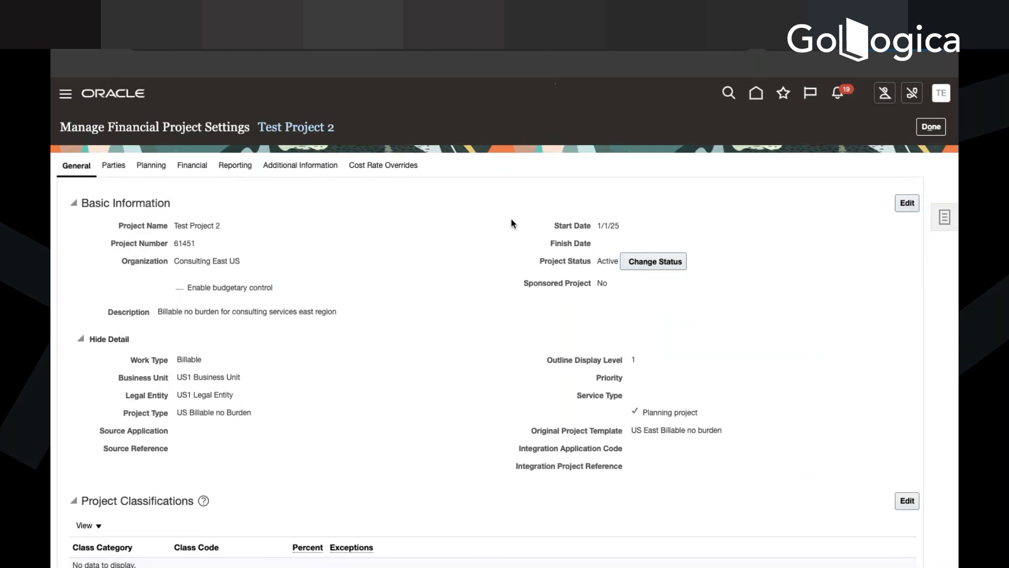
Examine Test Project 2's financial settings, including cross-charge options, transaction controls and currency conversion.
click(941, 228)
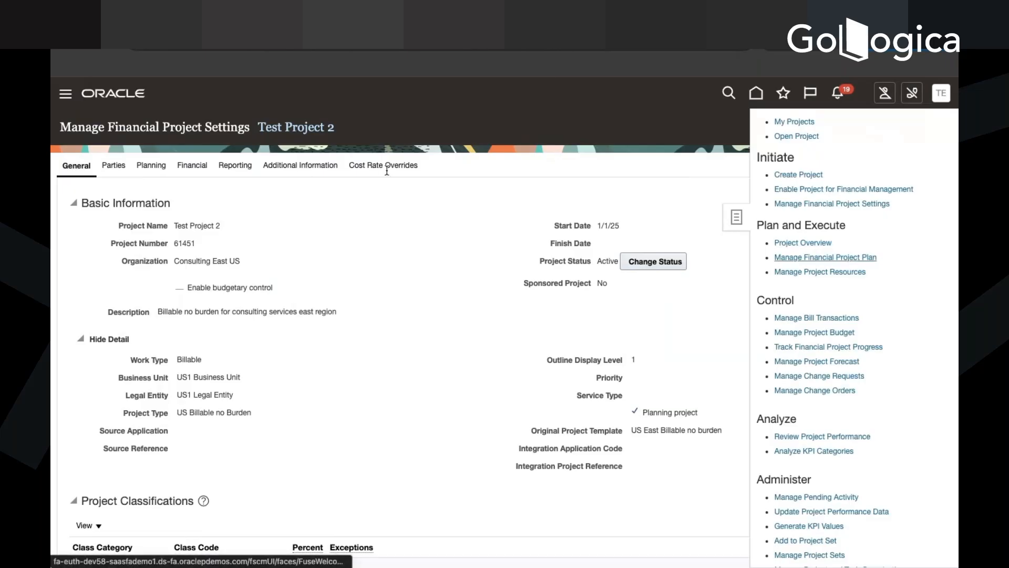
click(191, 167)
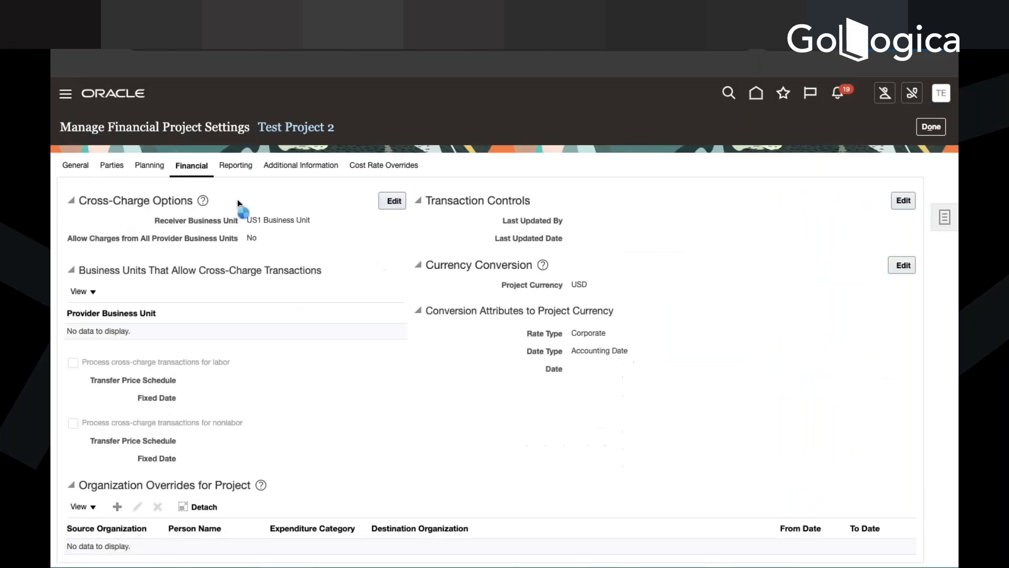
scroll(385, 451, down, 1)
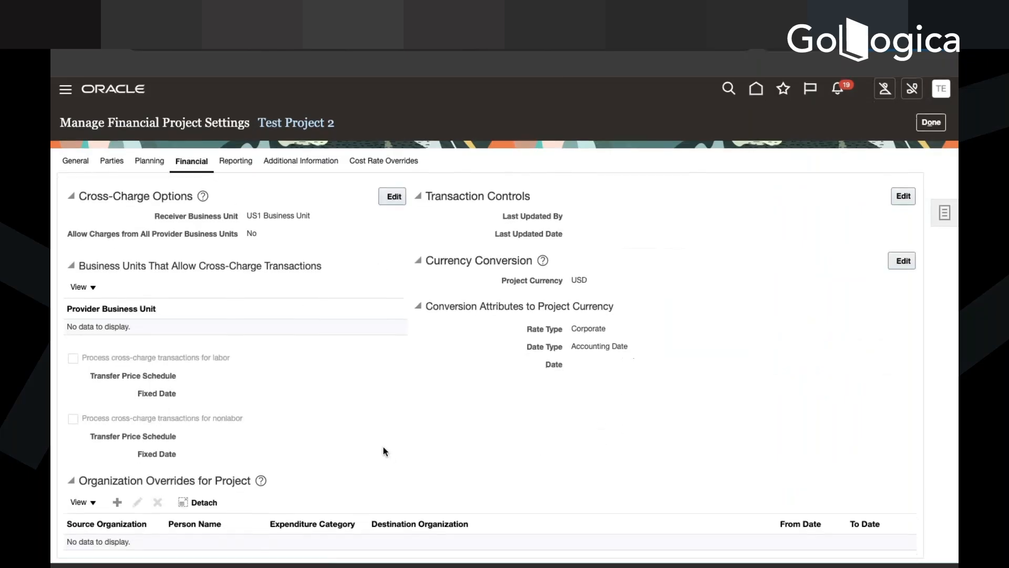
scroll(742, 235, up, 1)
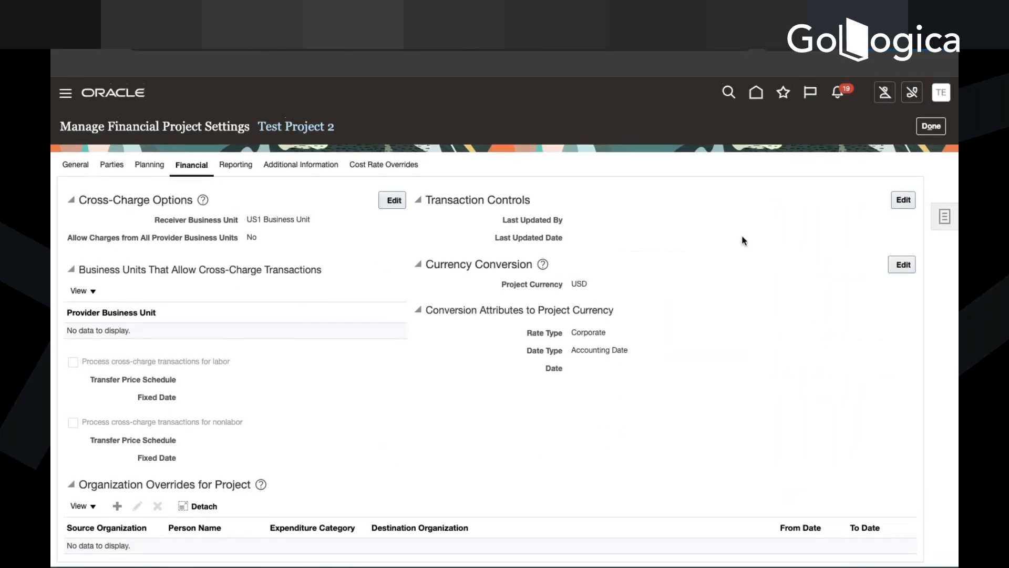
click(944, 221)
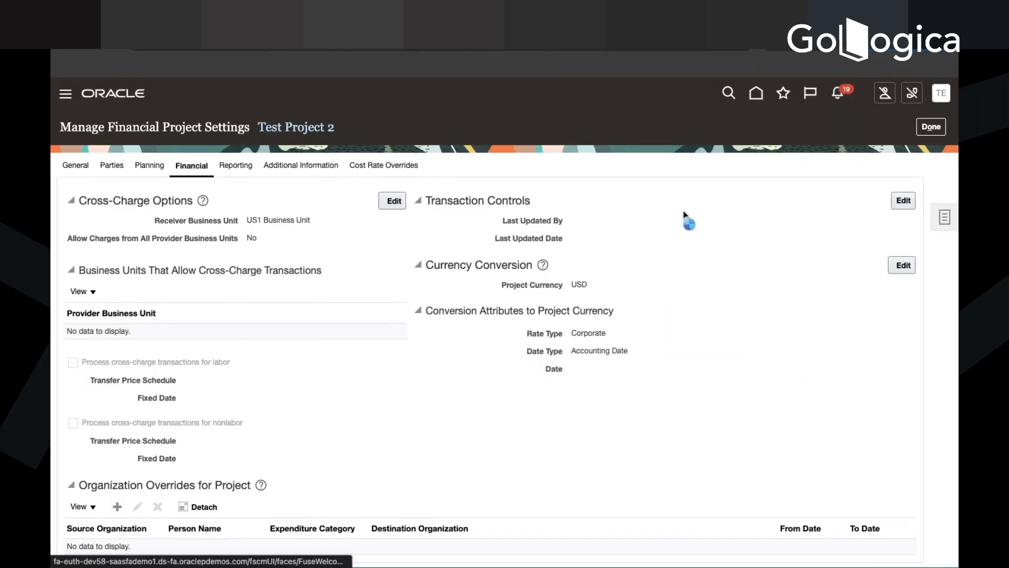
Examine the project's planning settings, including resource breakdown structures and the project plan type's setup and task settings.
click(65, 166)
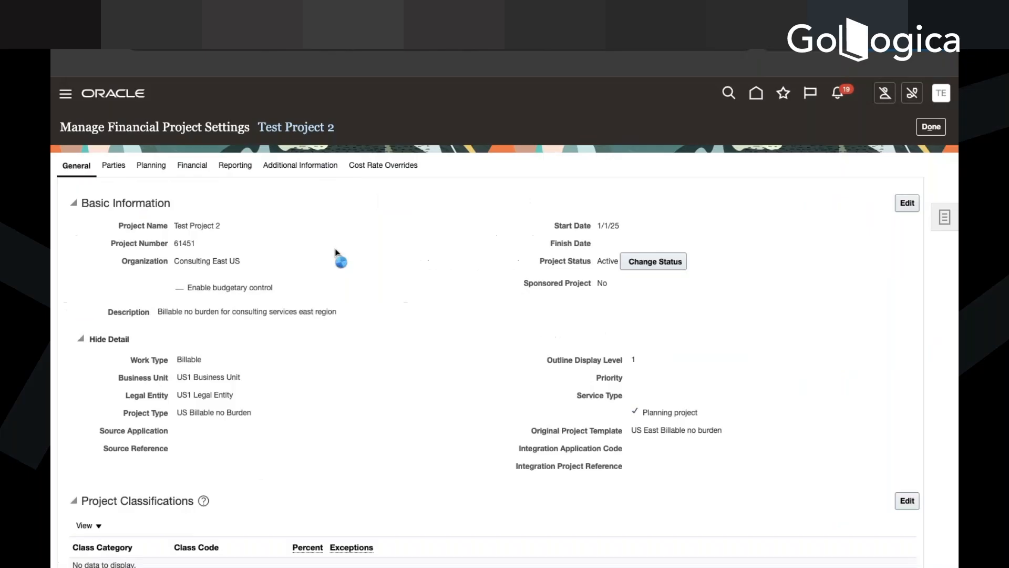
click(165, 169)
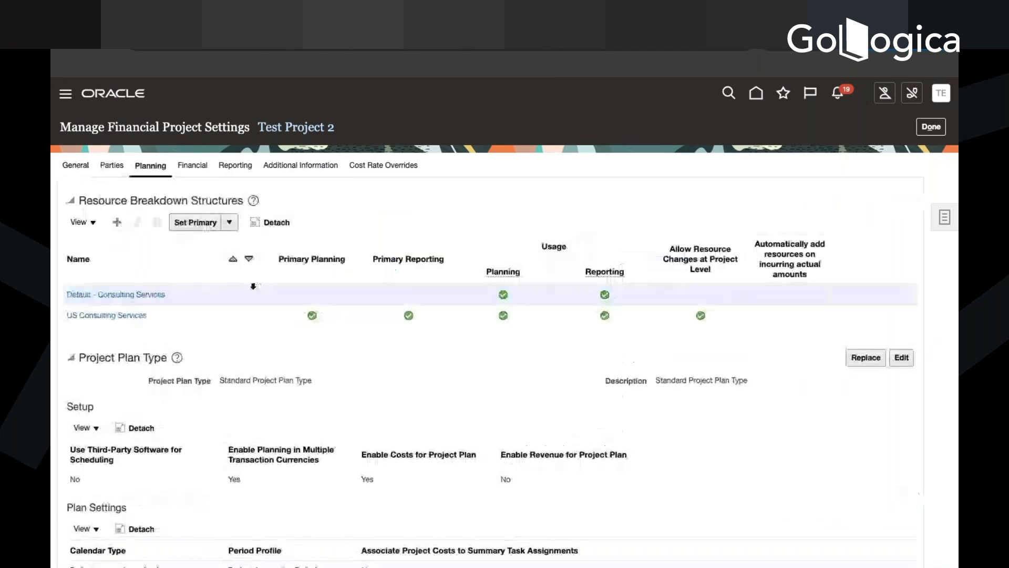
scroll(281, 375, down, 3)
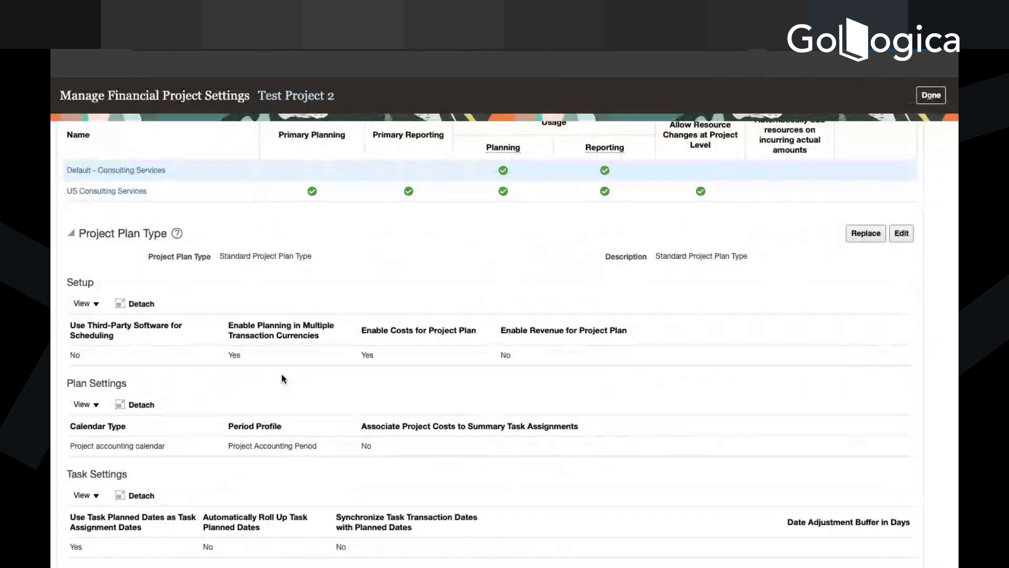
scroll(282, 377, up, 3)
View Test Project 2's financial project plan, go to its budget versions and open the planning options of Version 3.
click(944, 217)
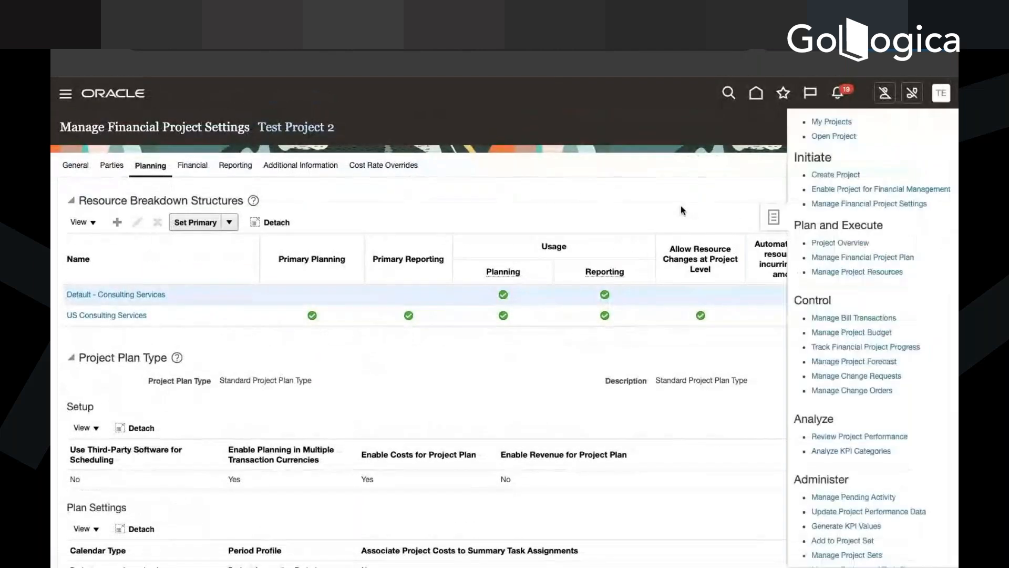
click(857, 257)
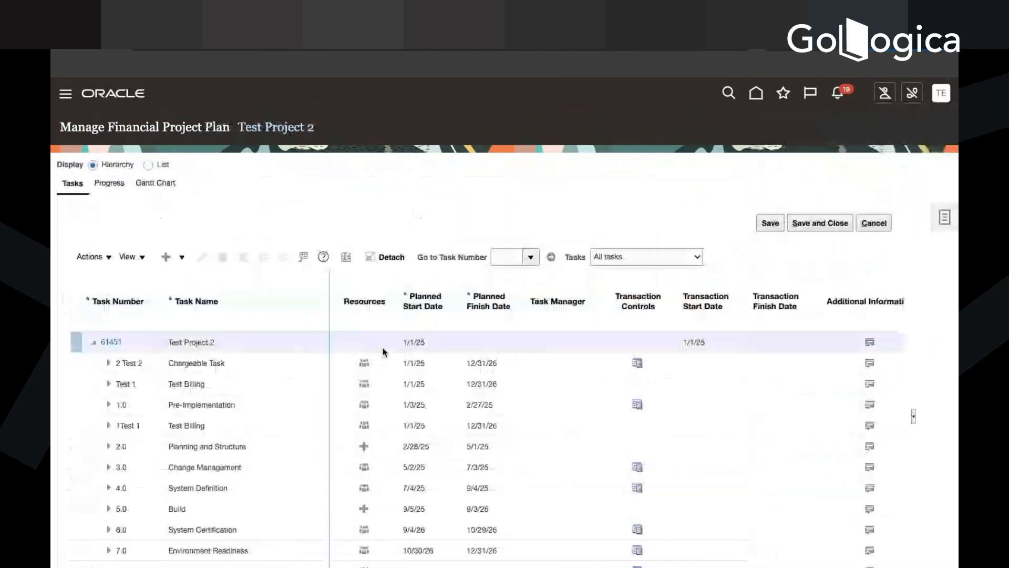
click(948, 220)
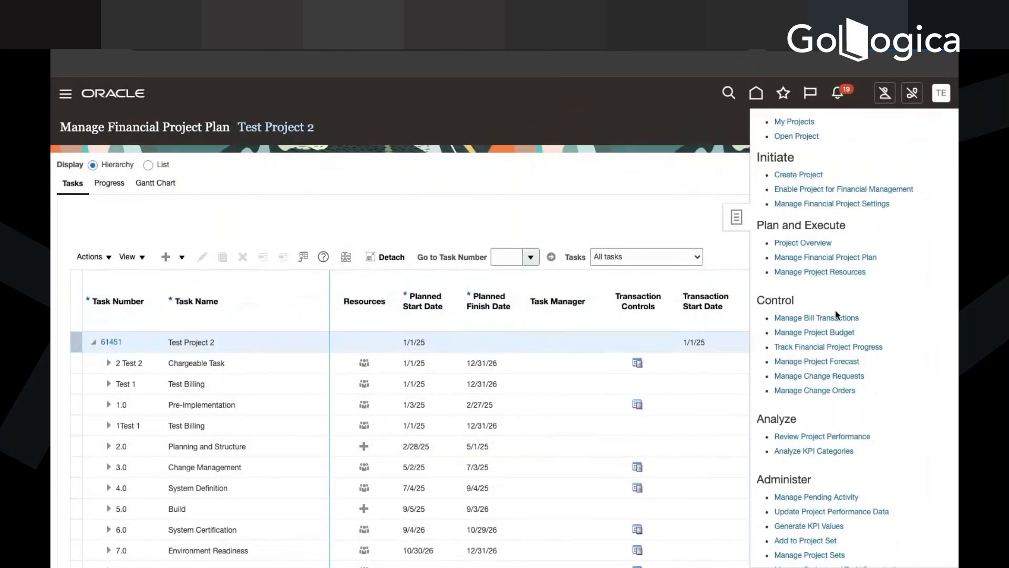
click(834, 332)
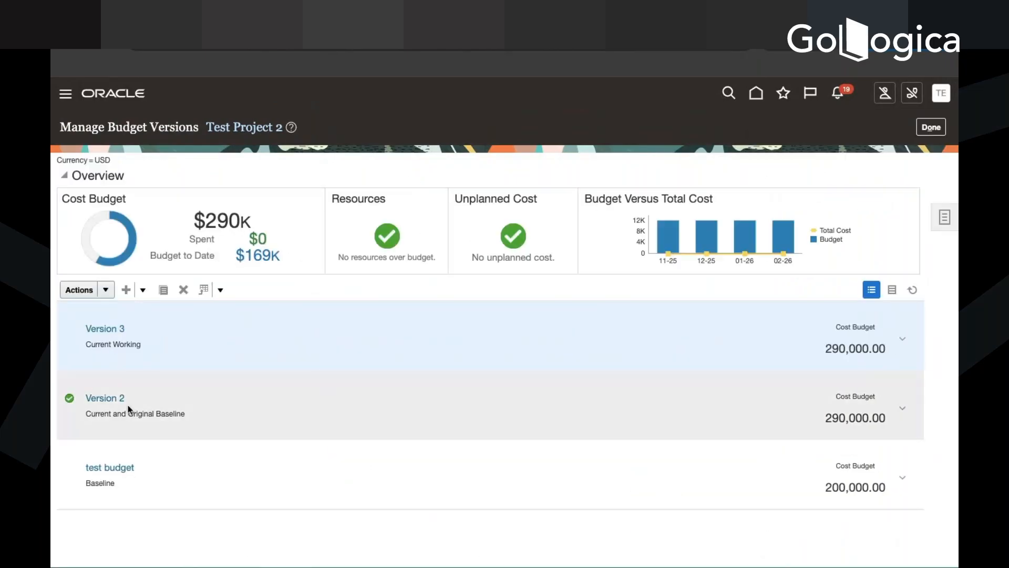
click(108, 331)
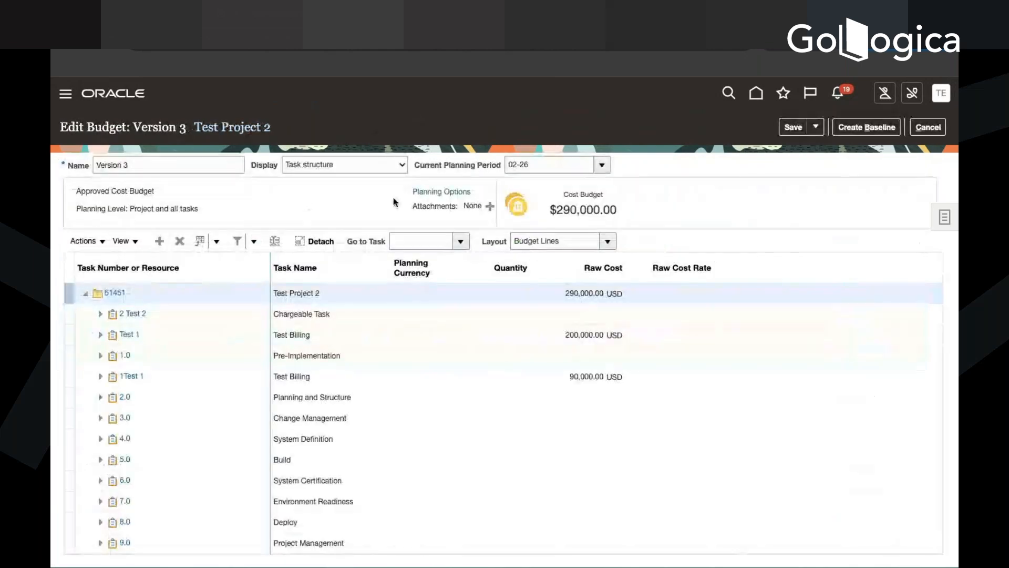
click(452, 196)
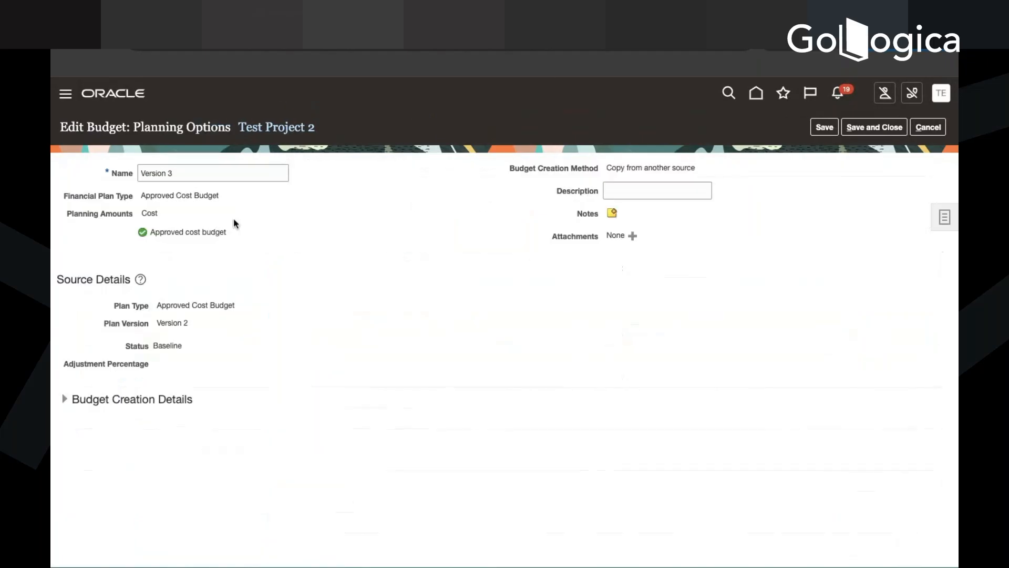
Examine Version 3's budget creation details, covering plan, amount type, currency and rate settings and the generation options.
click(64, 399)
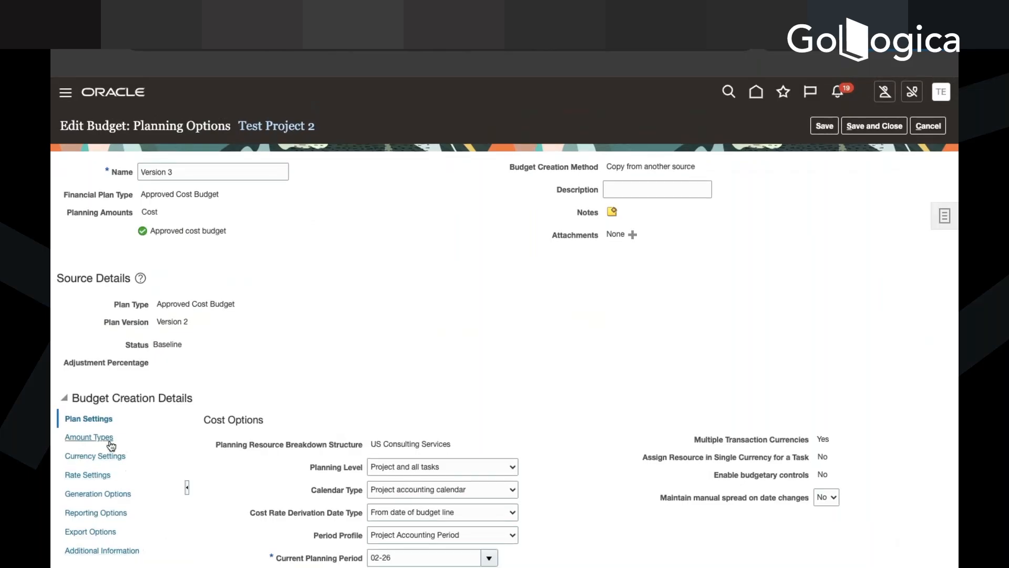
click(98, 494)
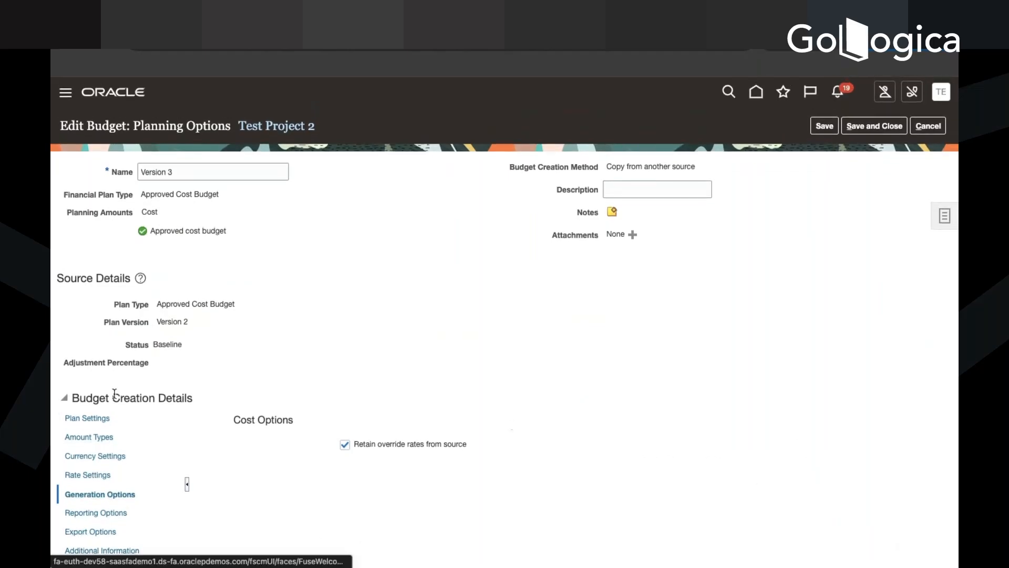
click(95, 418)
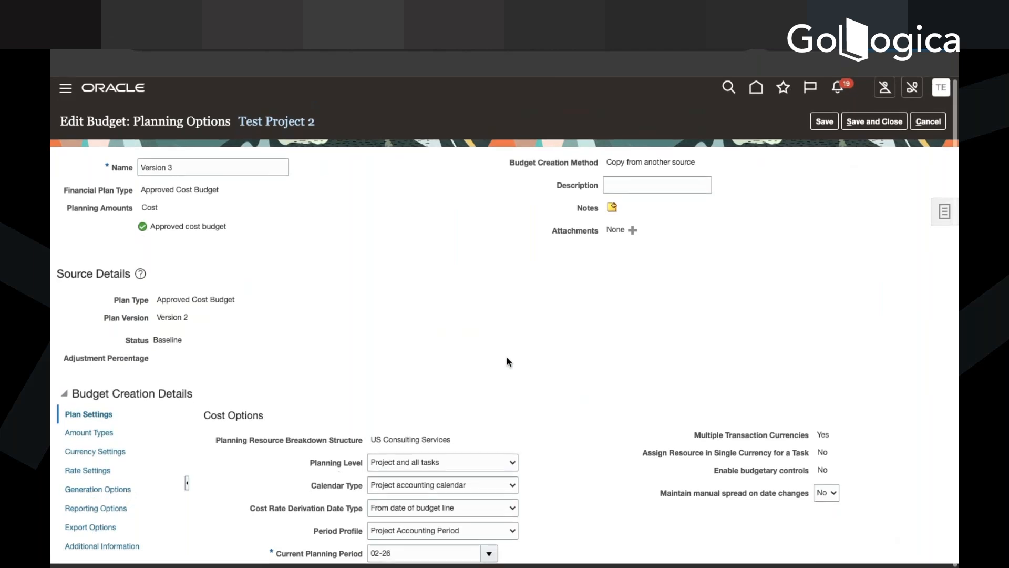
click(106, 439)
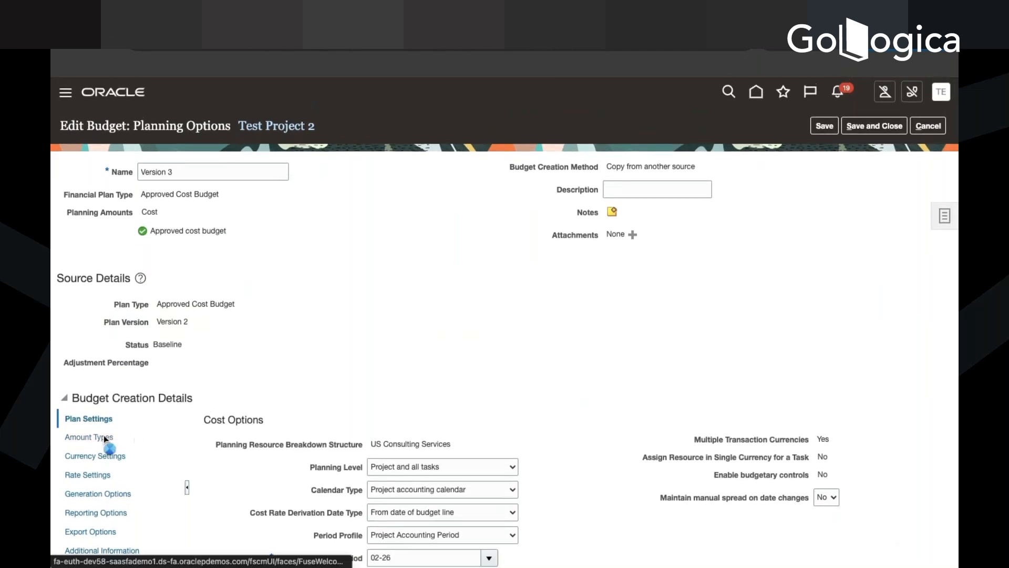
click(103, 457)
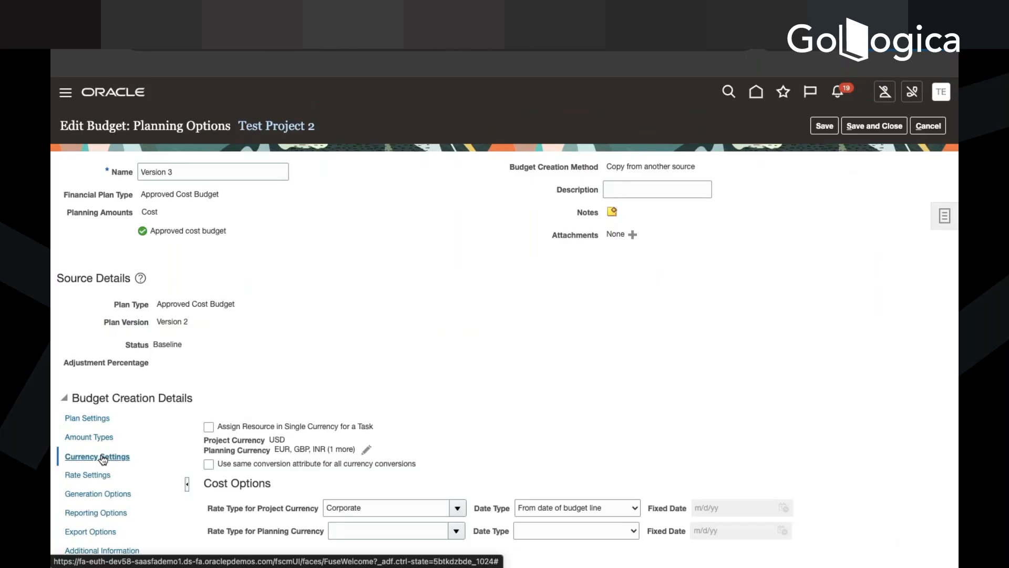
click(97, 478)
click(97, 495)
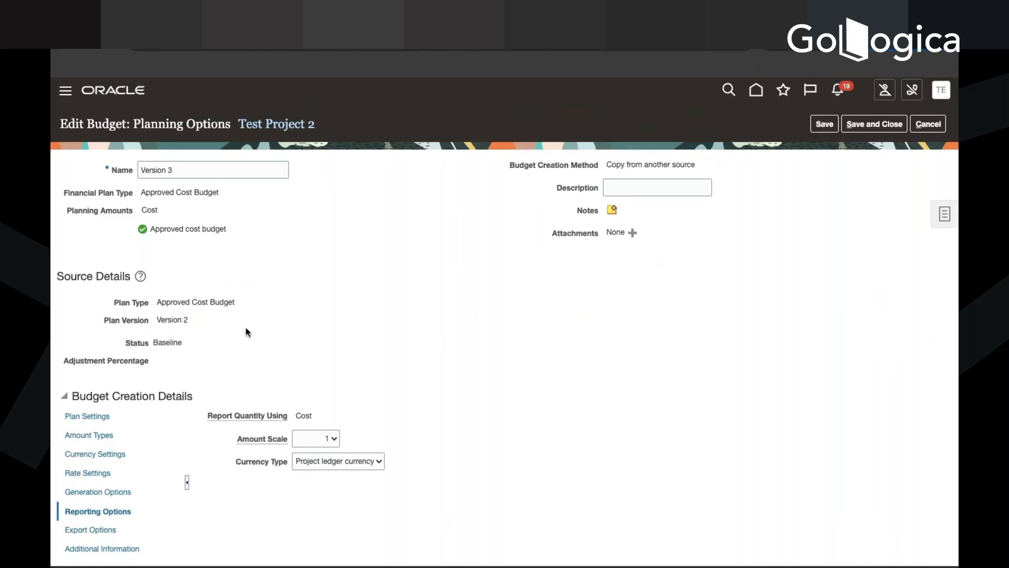
Check the budgetary controls entry in Version 3's plan settings, review its export options, and cancel out of the planning options.
click(101, 418)
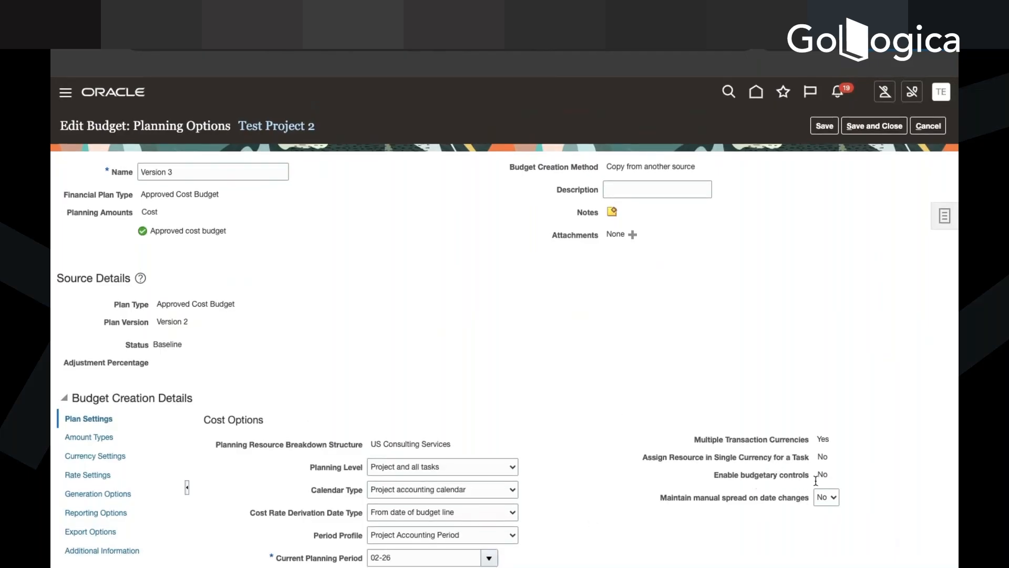
click(82, 532)
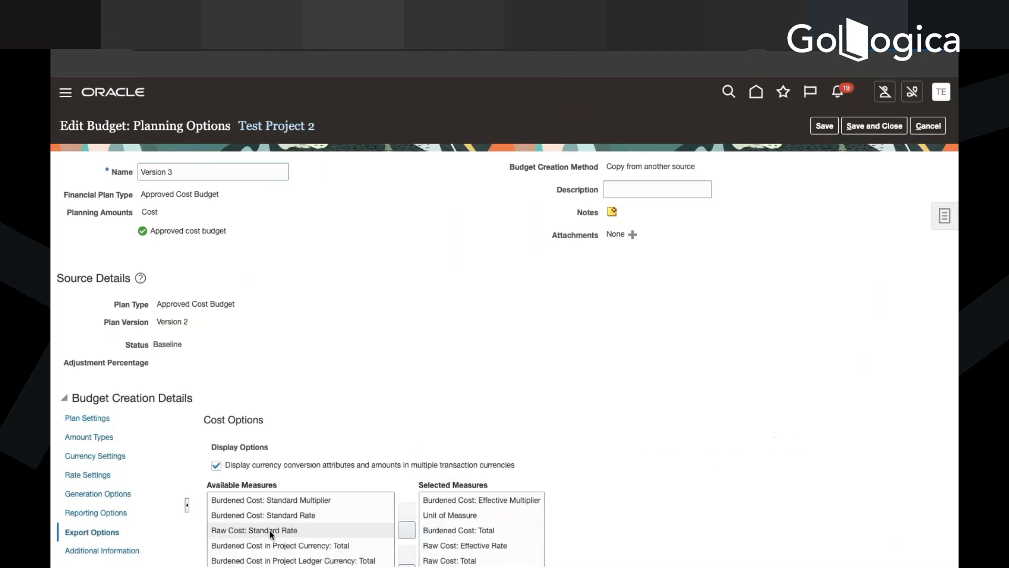
scroll(266, 534, down, 5)
click(126, 553)
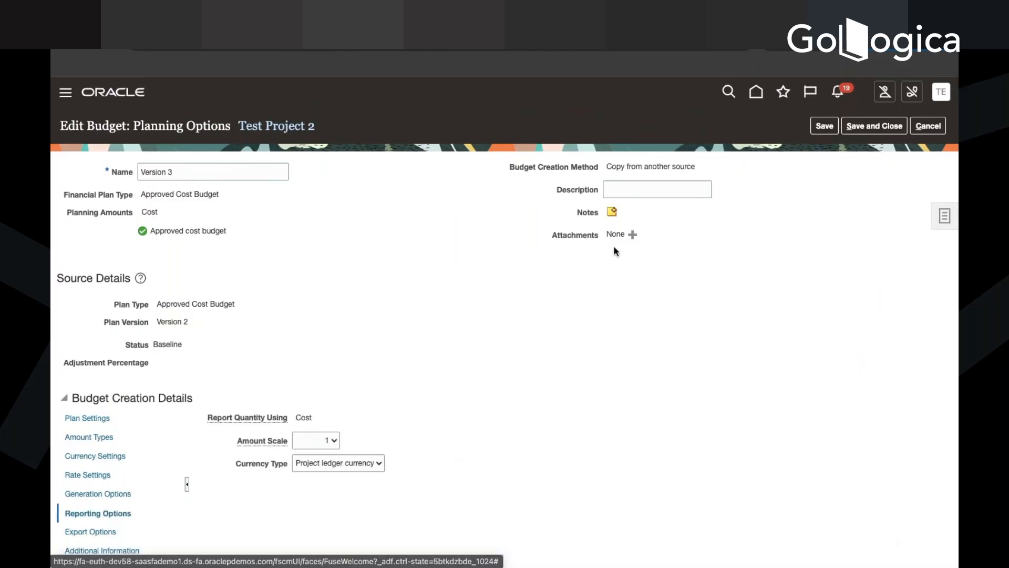
click(928, 126)
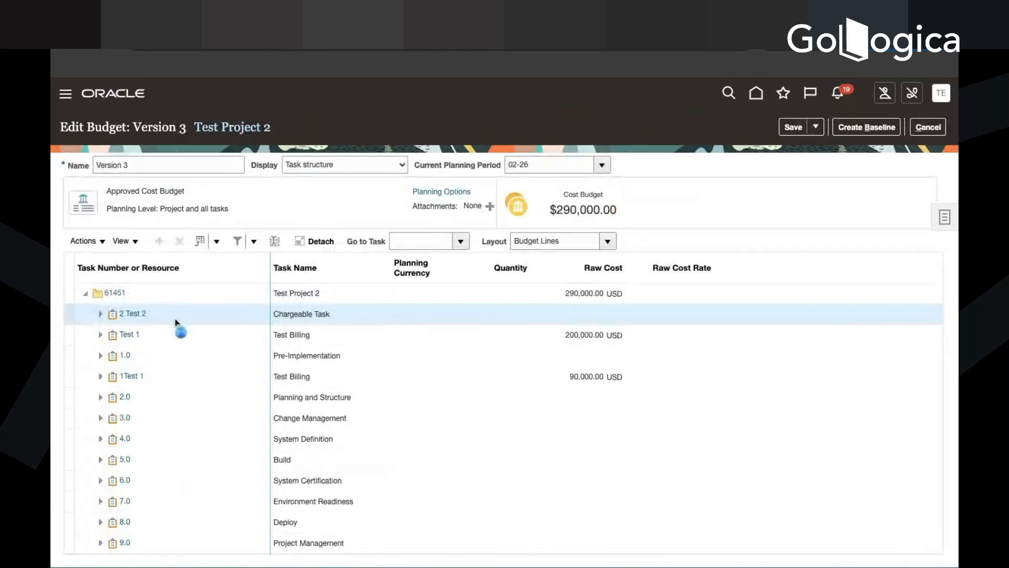
Add an Administrator budget line in USD with a raw cost of 500,000 under the Chargeable Task (2 Test 2).
click(159, 241)
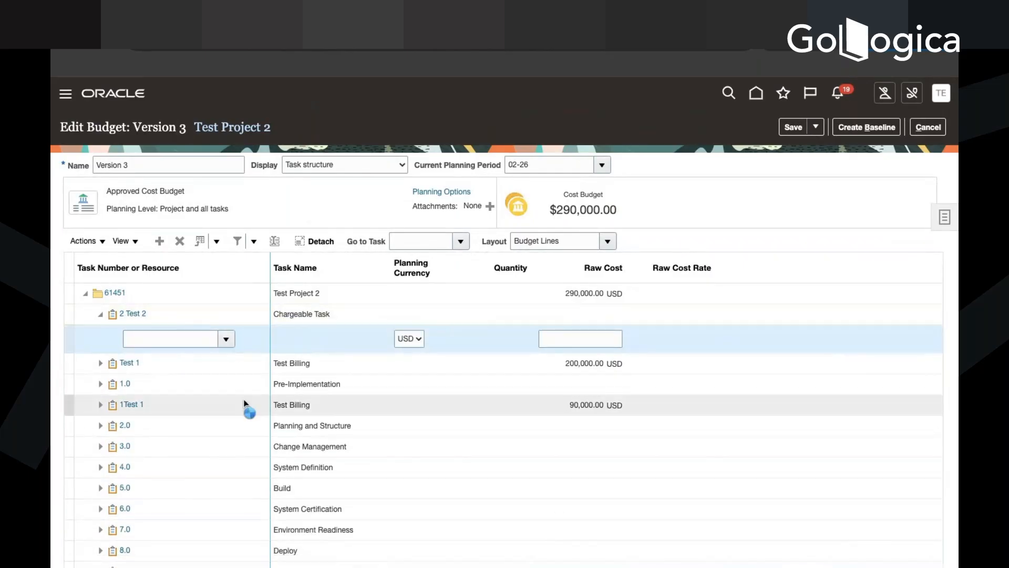
click(224, 157)
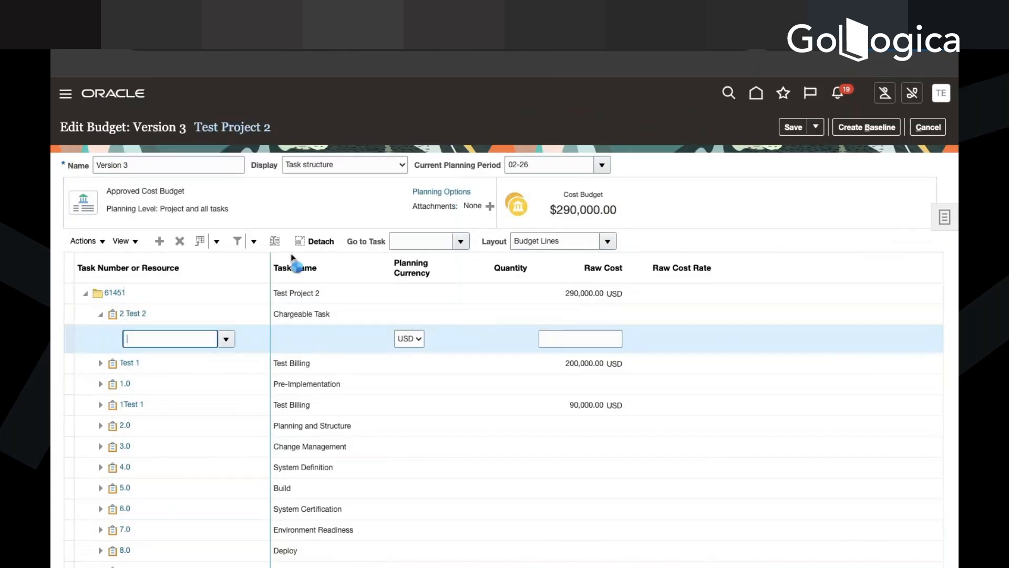
click(582, 340)
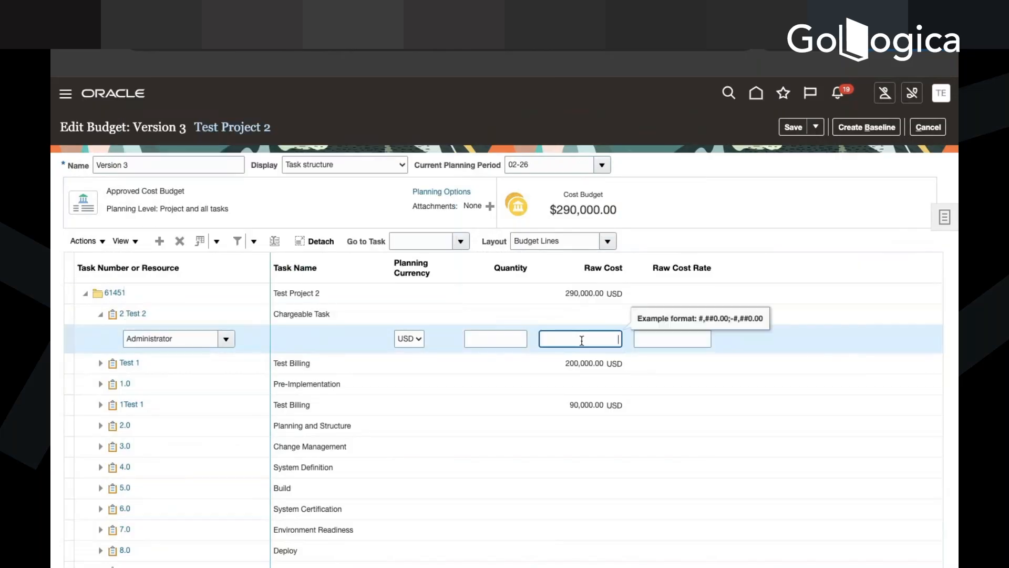
text(500000)
click(694, 214)
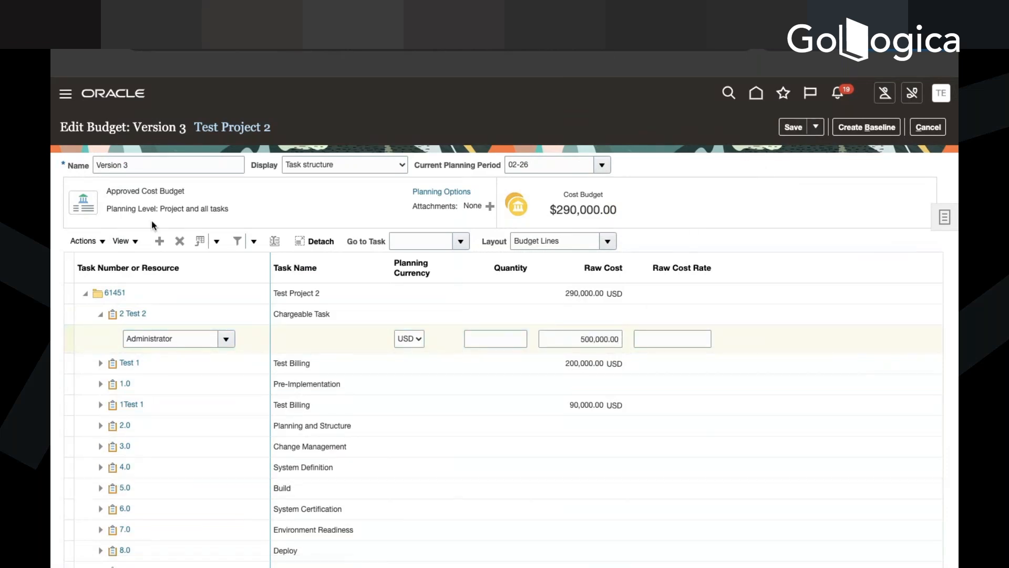
Add an Airfare line with a raw cost of 400,000 USD under the Chargeable Task, and save Version 3 as a baseline.
click(159, 241)
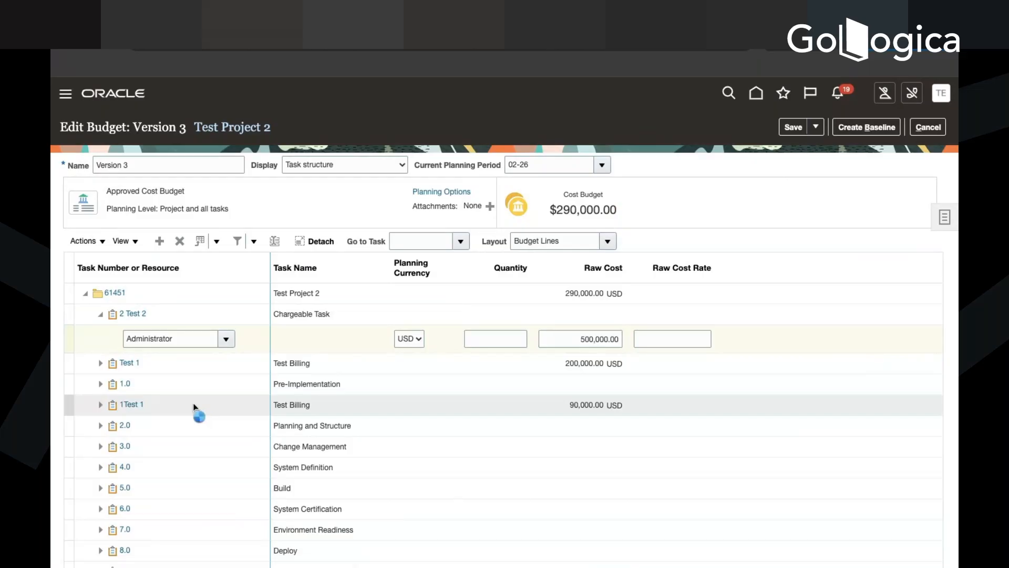
click(228, 360)
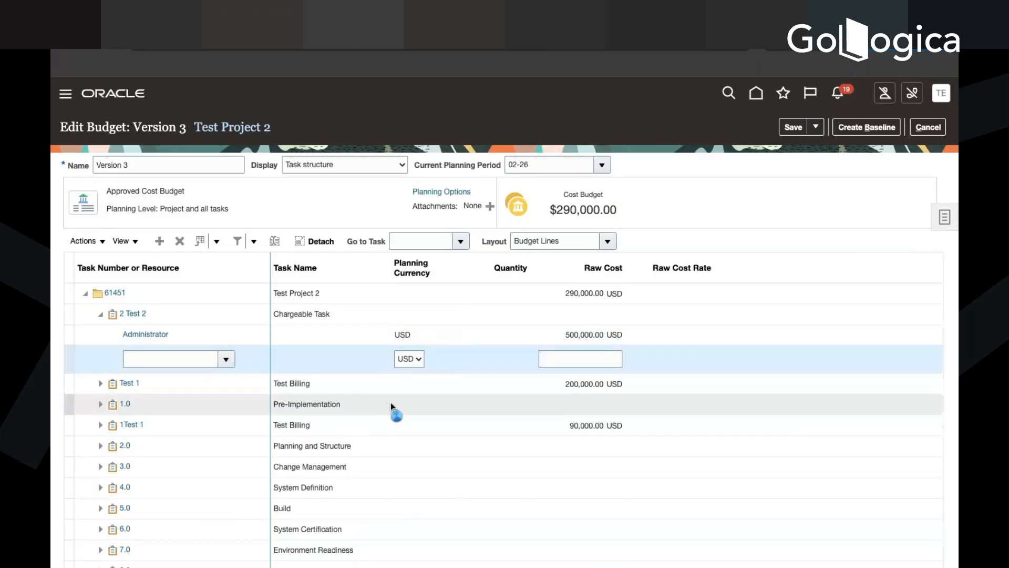
click(173, 196)
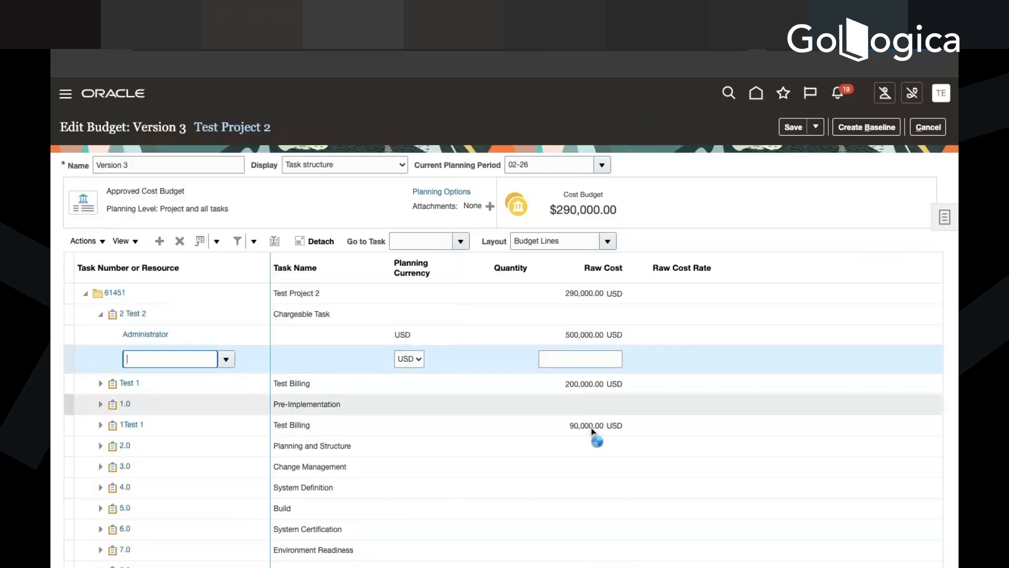
click(590, 357)
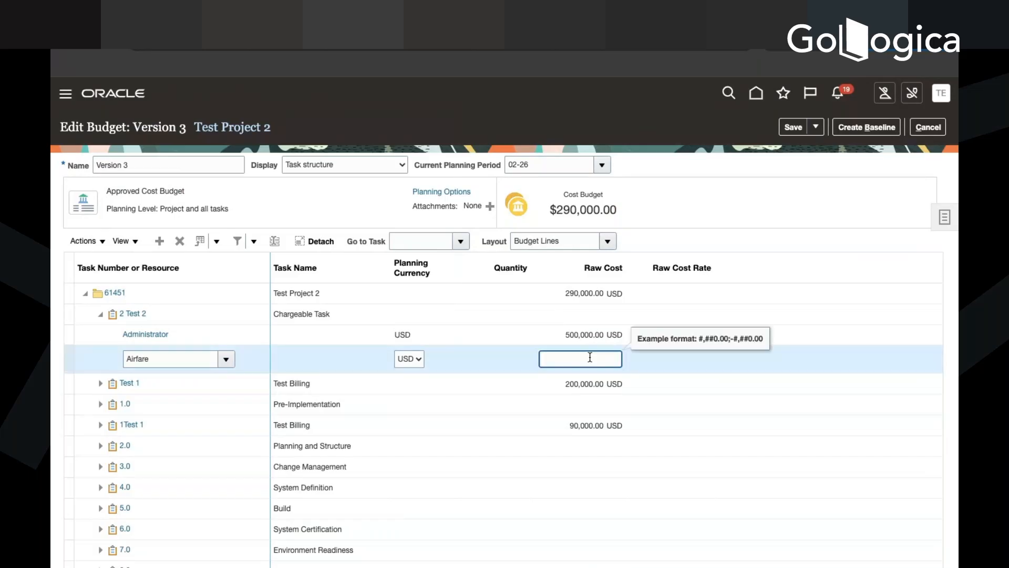
text(400000)
click(794, 127)
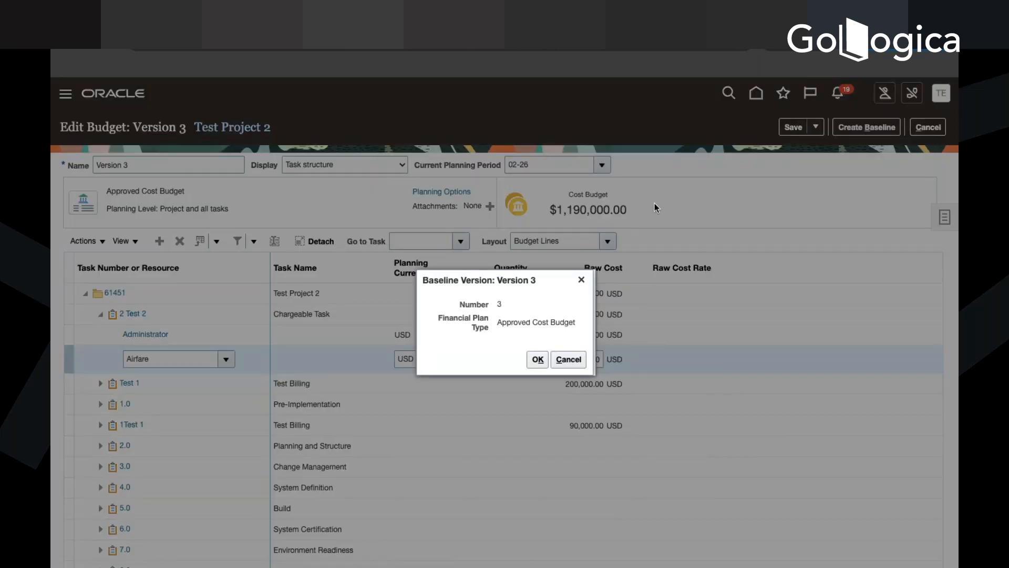
click(537, 359)
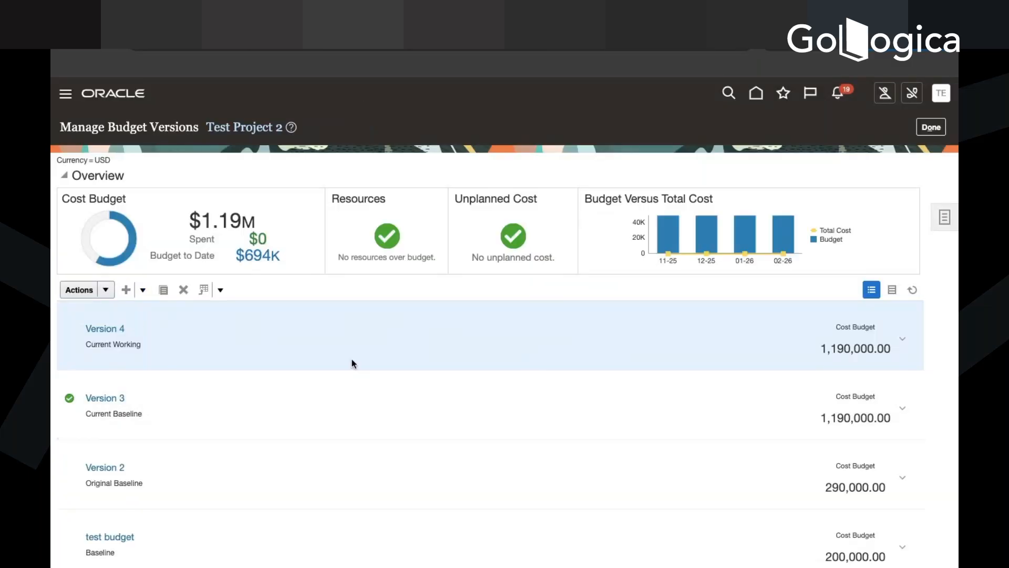
Set the status of the current baseline, Version 3, to original baseline.
click(278, 410)
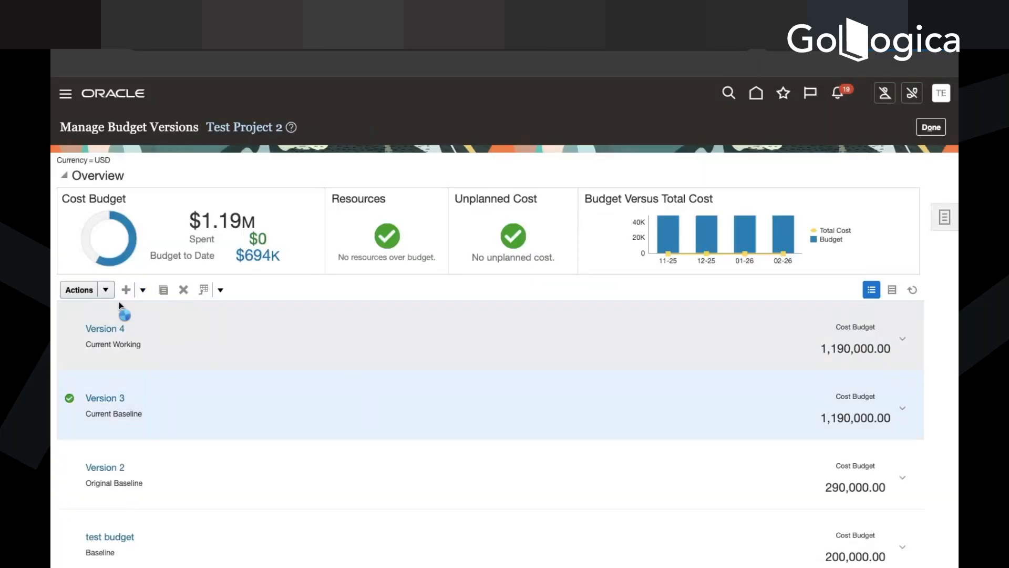
click(106, 289)
click(118, 444)
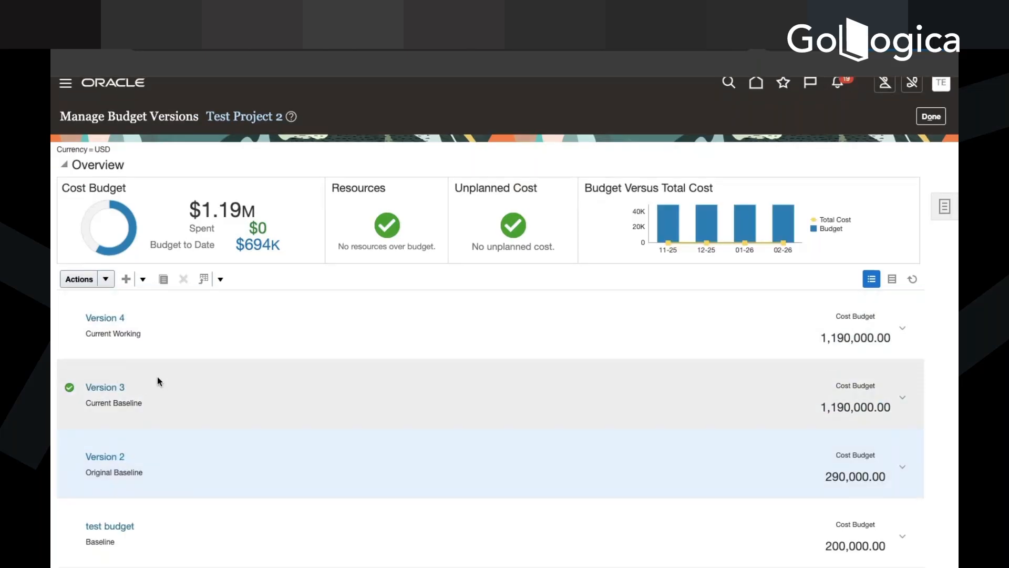
click(163, 402)
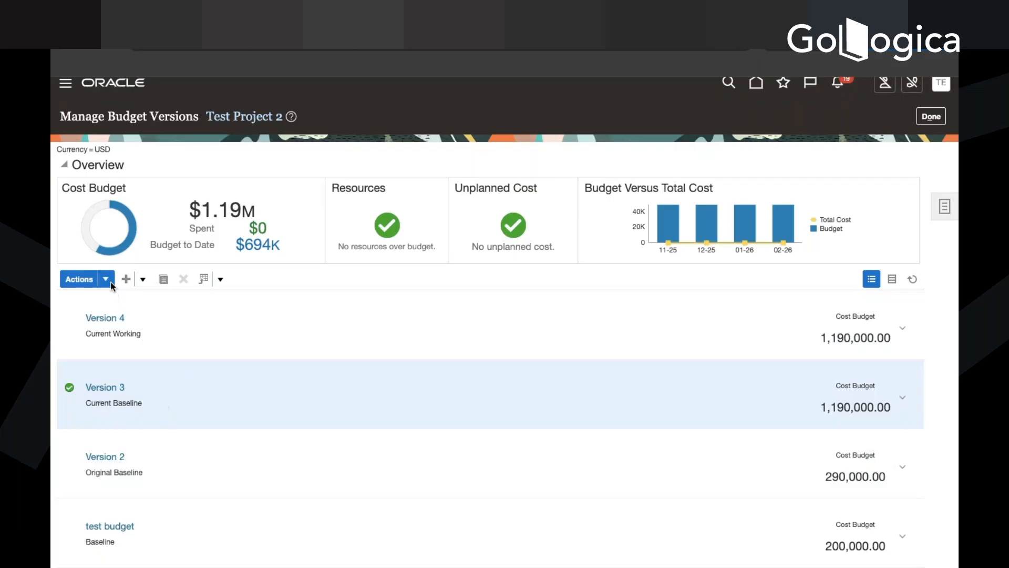
click(108, 280)
mouse_move(129, 436)
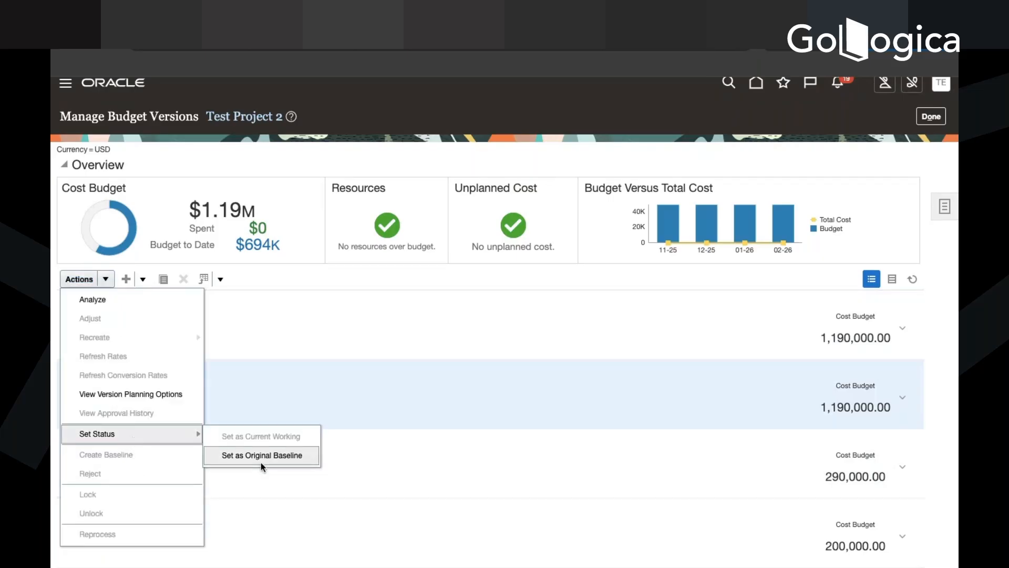
click(260, 460)
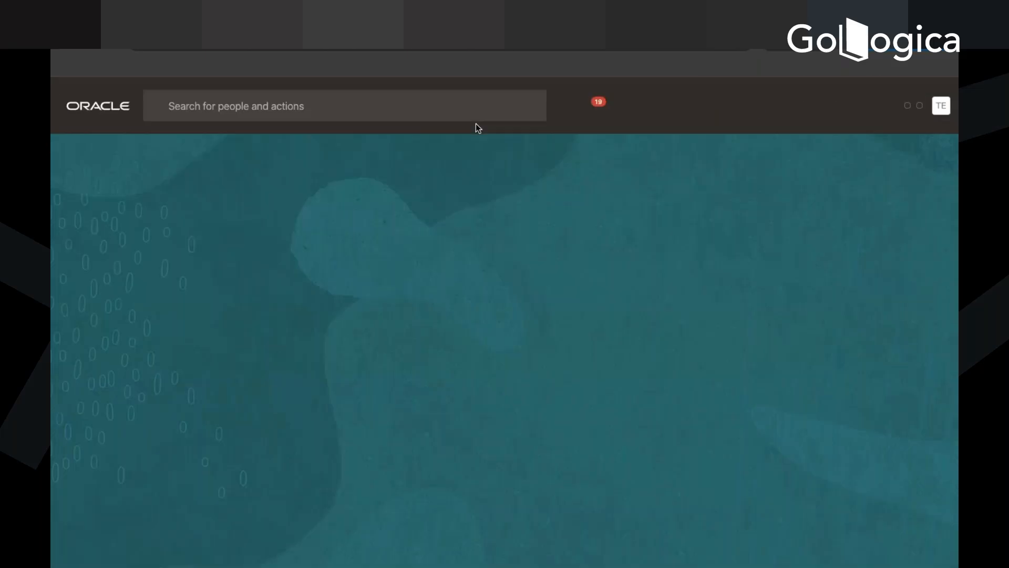
Go to the project costs area and search the unprocessed costs for Test Project 2.
click(754, 334)
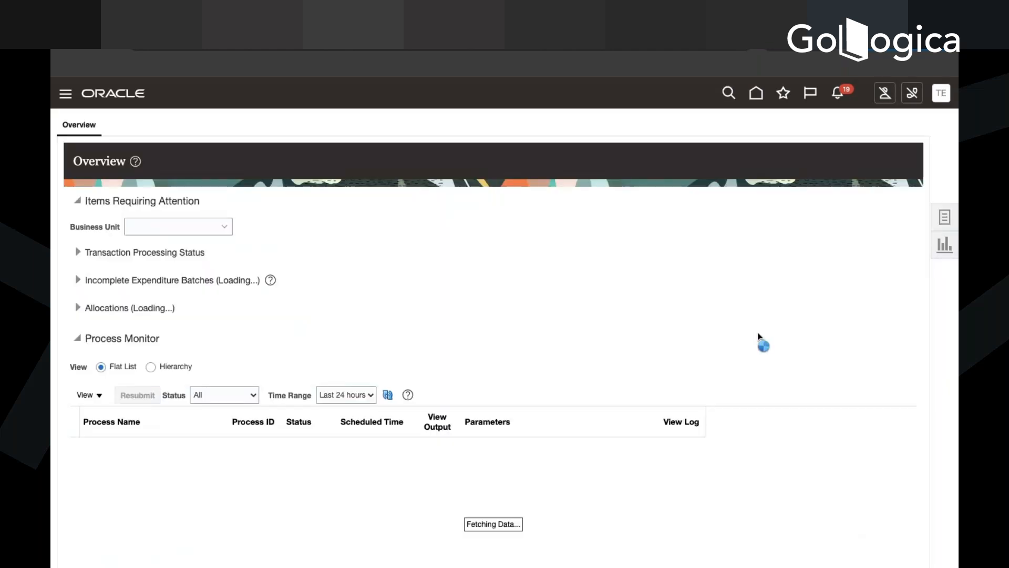
click(945, 216)
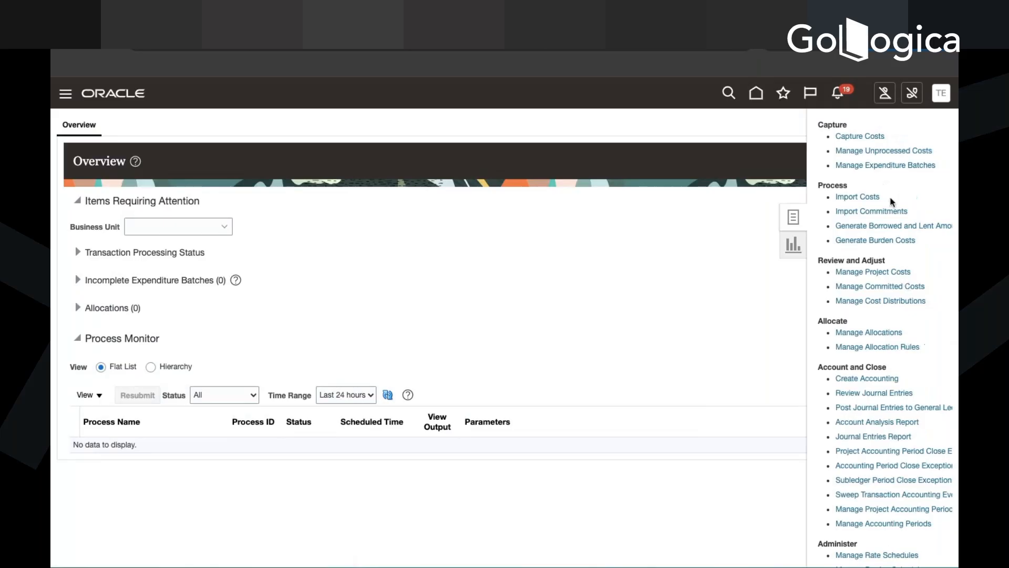
click(894, 165)
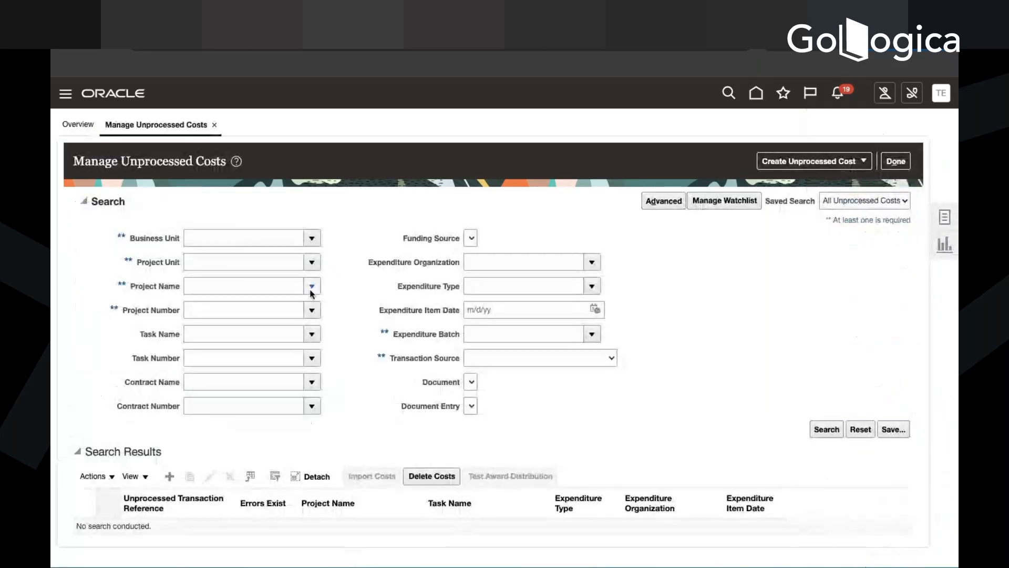
click(312, 286)
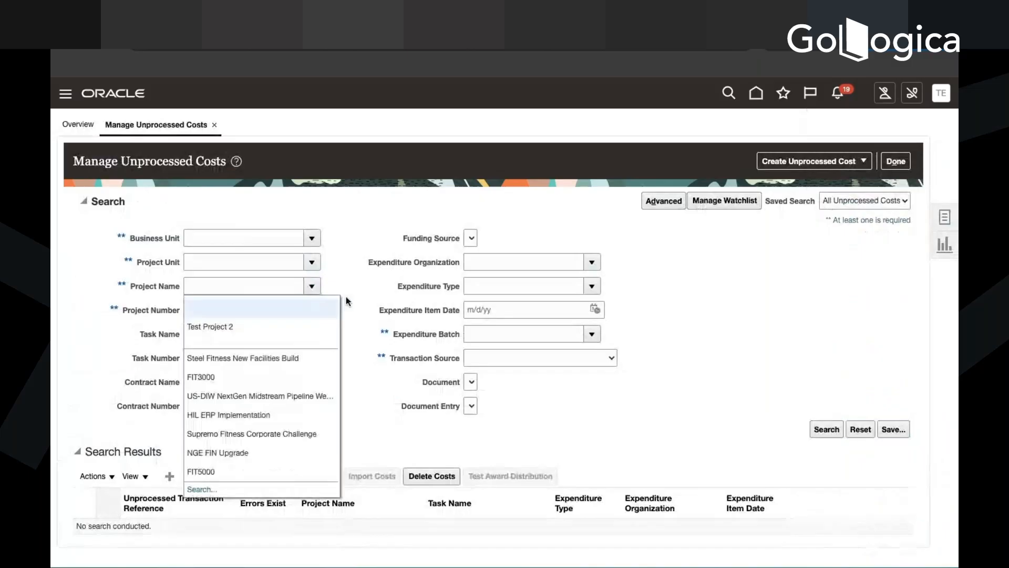
click(286, 327)
click(831, 428)
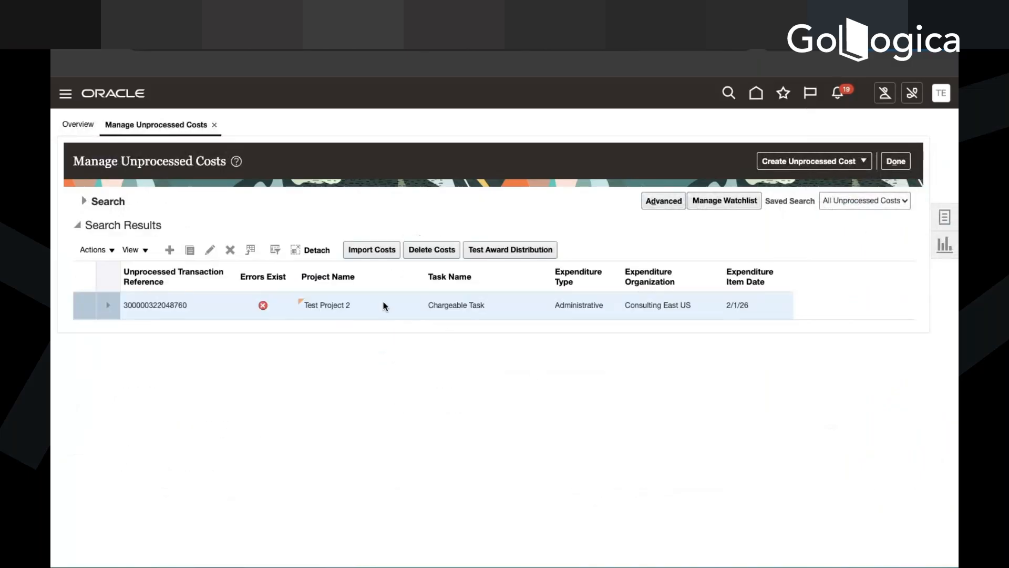
Submit the import of Test Project 2's unprocessed Administrative cost and repeat the search to check its error status.
click(374, 251)
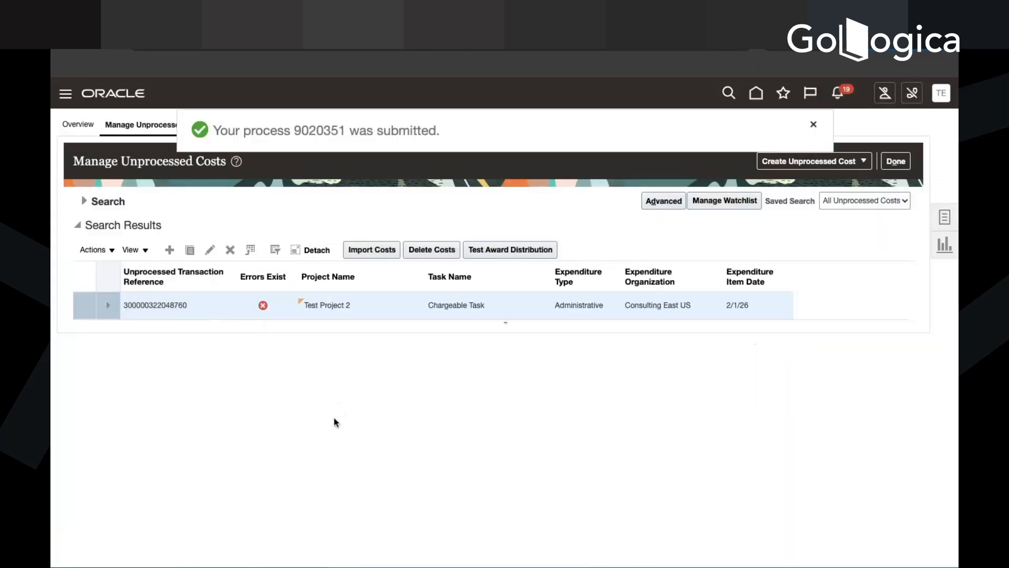
click(96, 202)
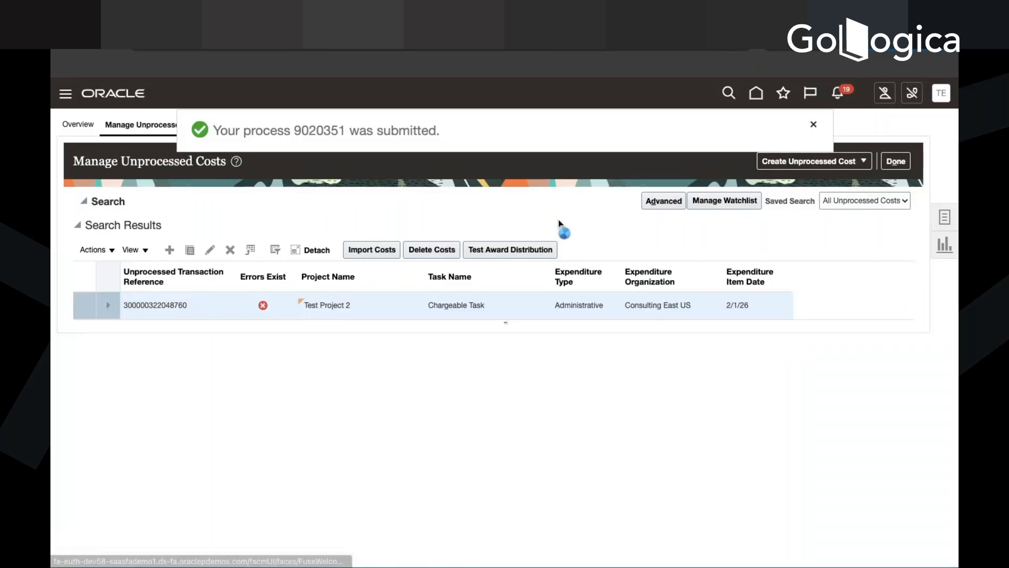
click(827, 434)
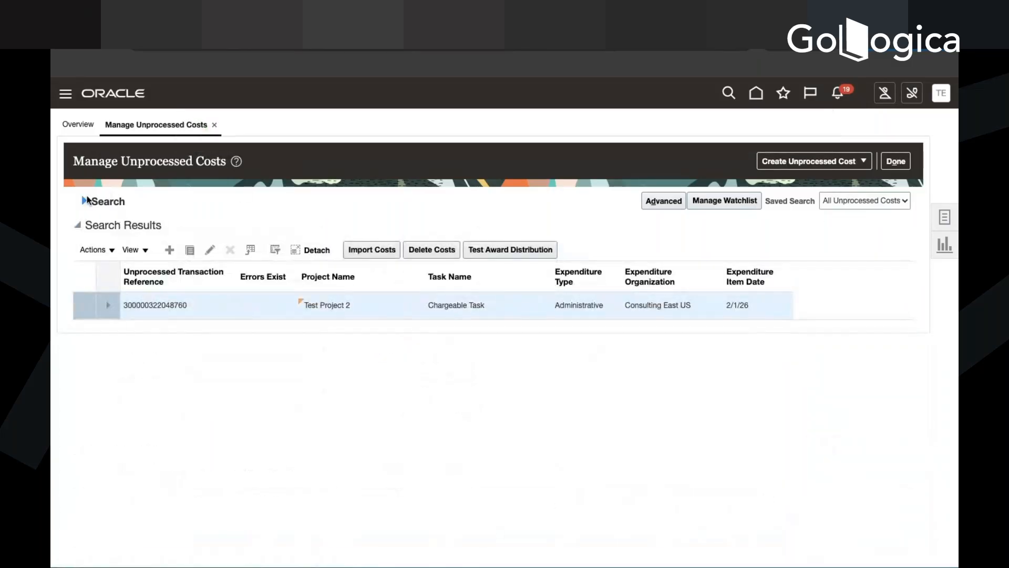
click(88, 200)
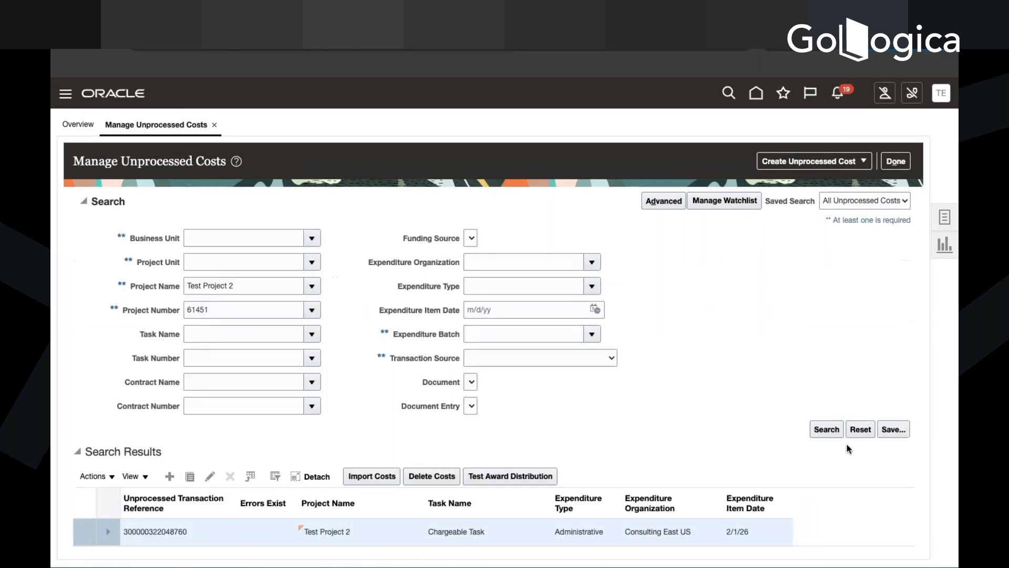
click(830, 429)
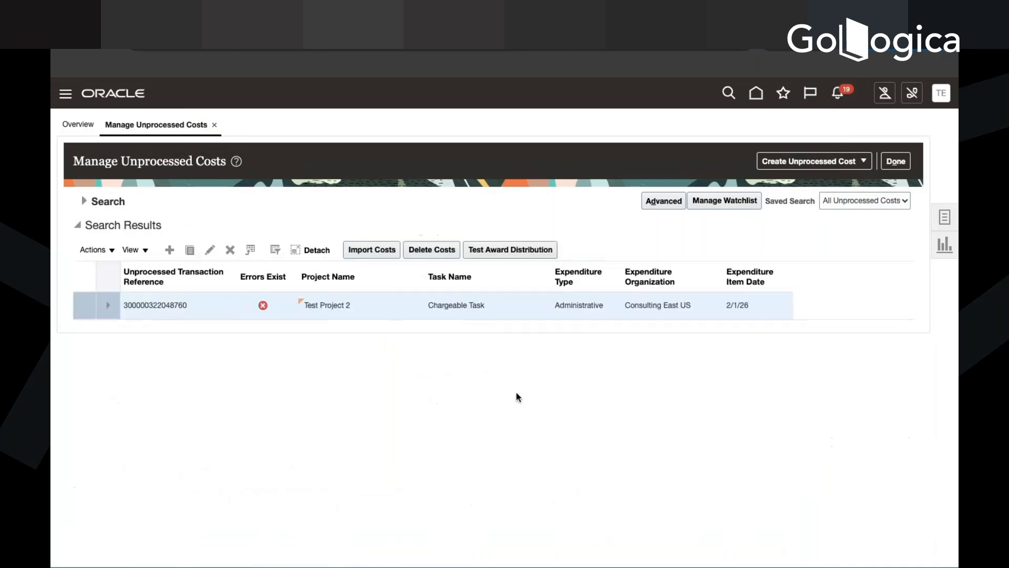
Repeat the unprocessed cost search for Test Project 2 and read the error message details of its Administrative cost.
click(87, 201)
click(825, 431)
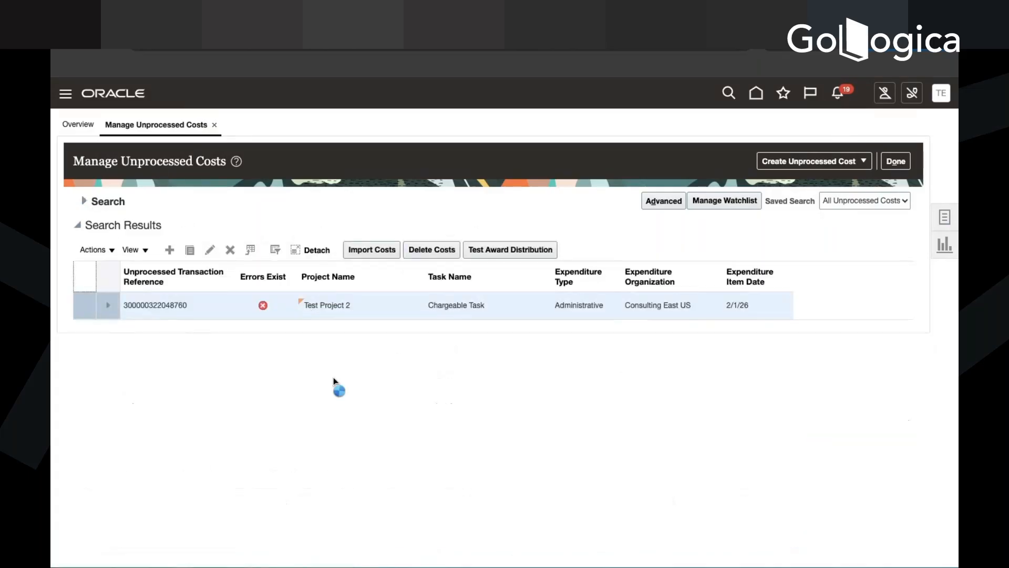
click(263, 305)
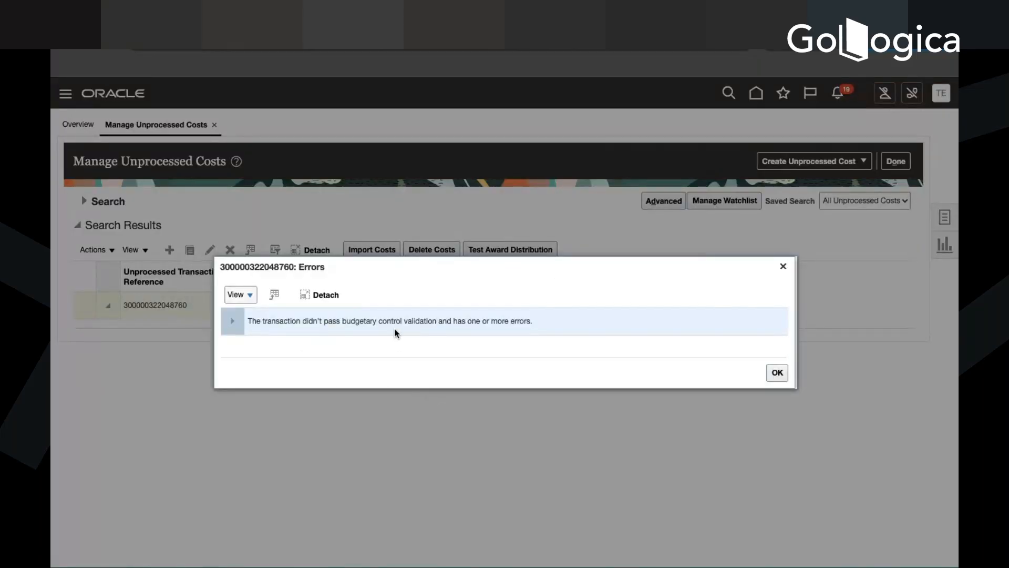
click(235, 323)
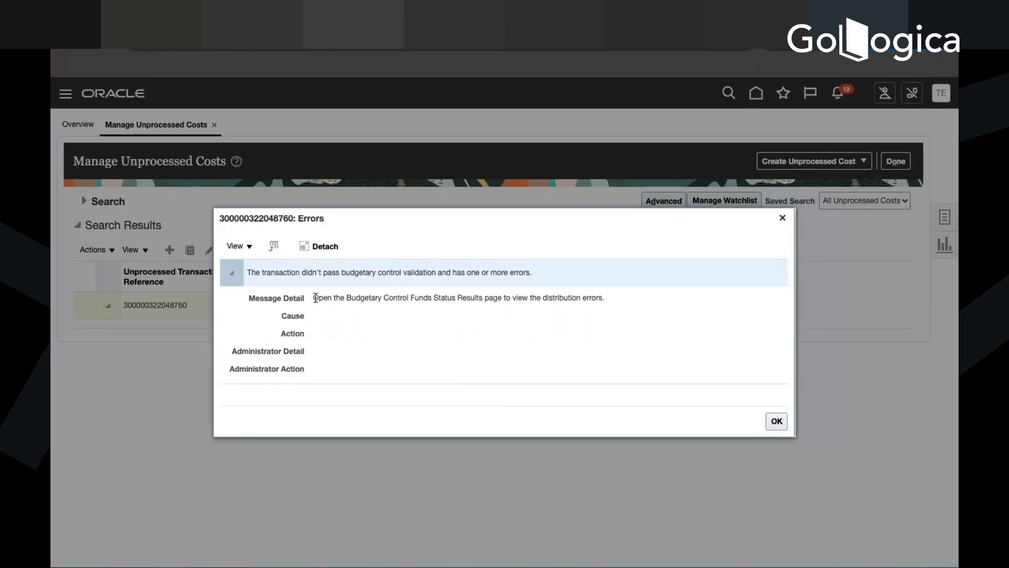
drag(316, 297, 474, 312)
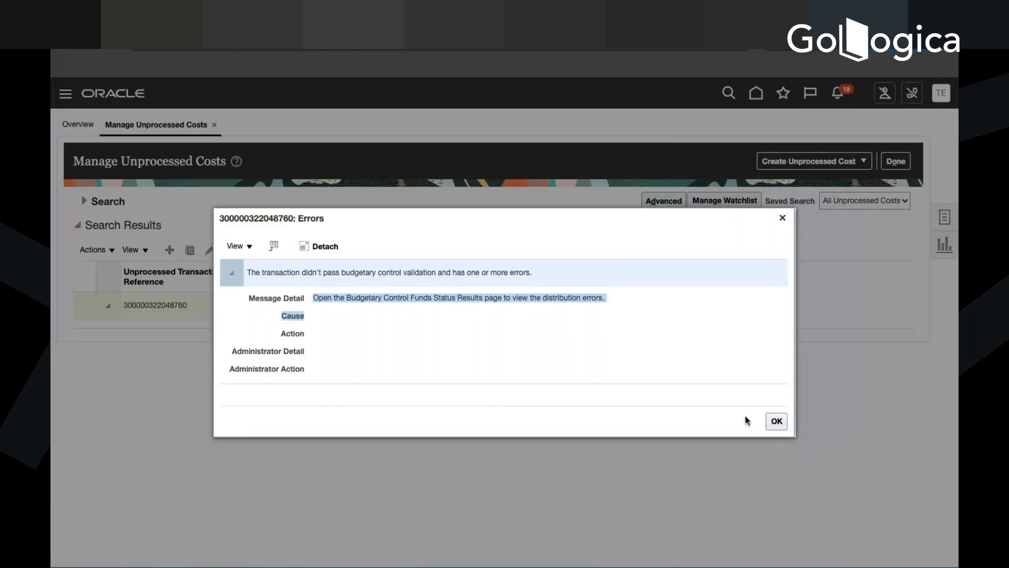
click(769, 424)
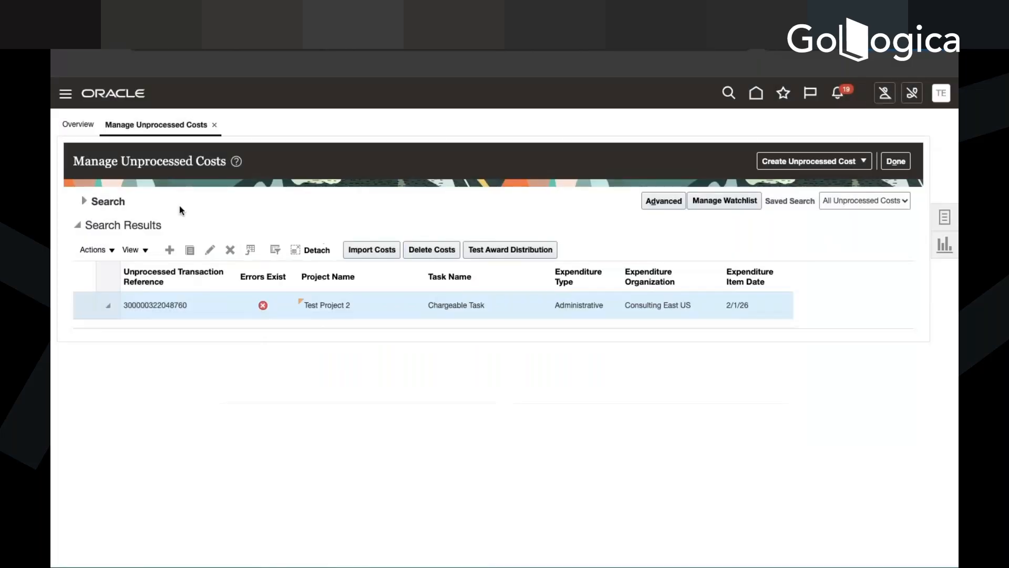
click(263, 305)
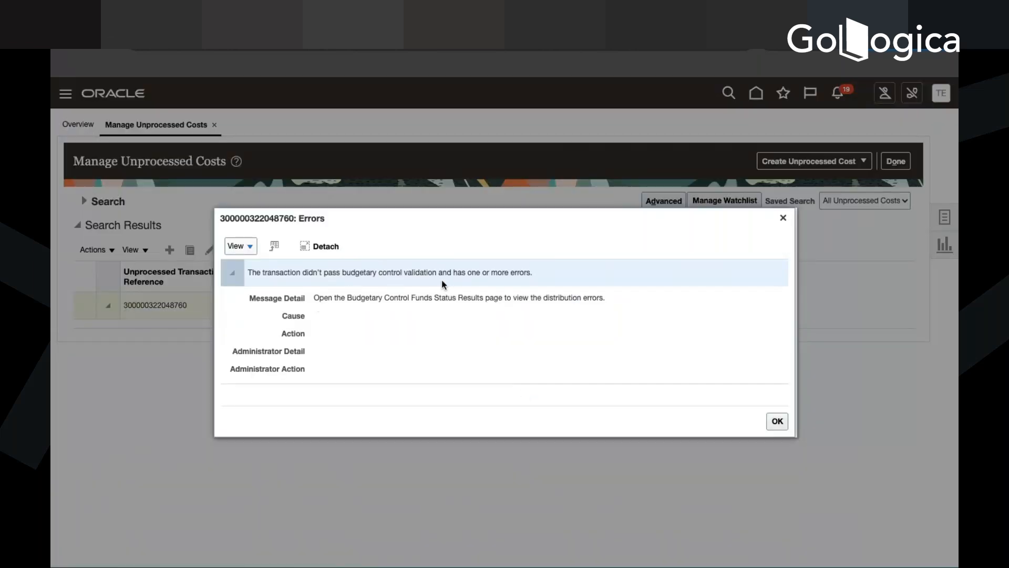
triple_click(316, 298)
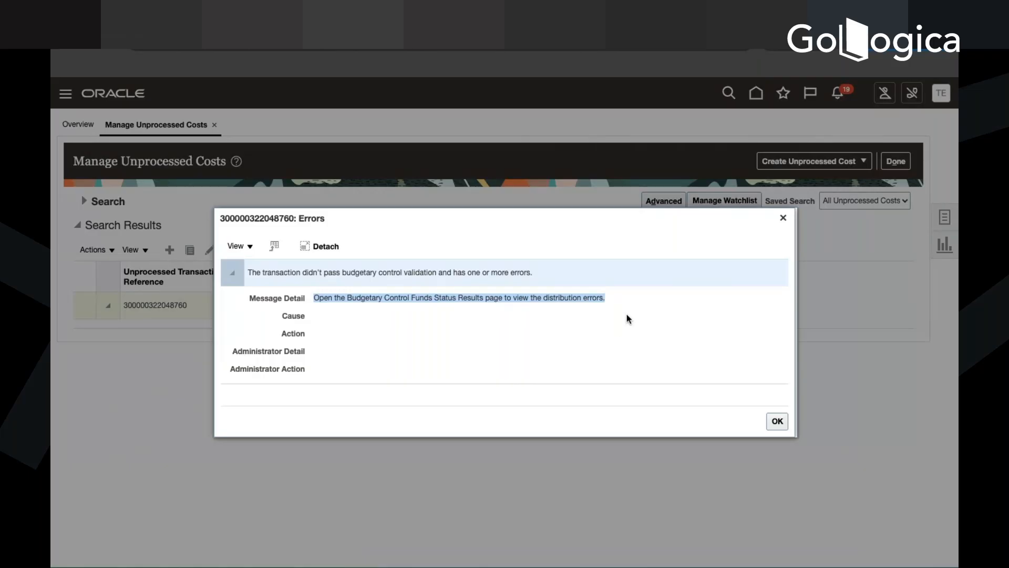
click(777, 421)
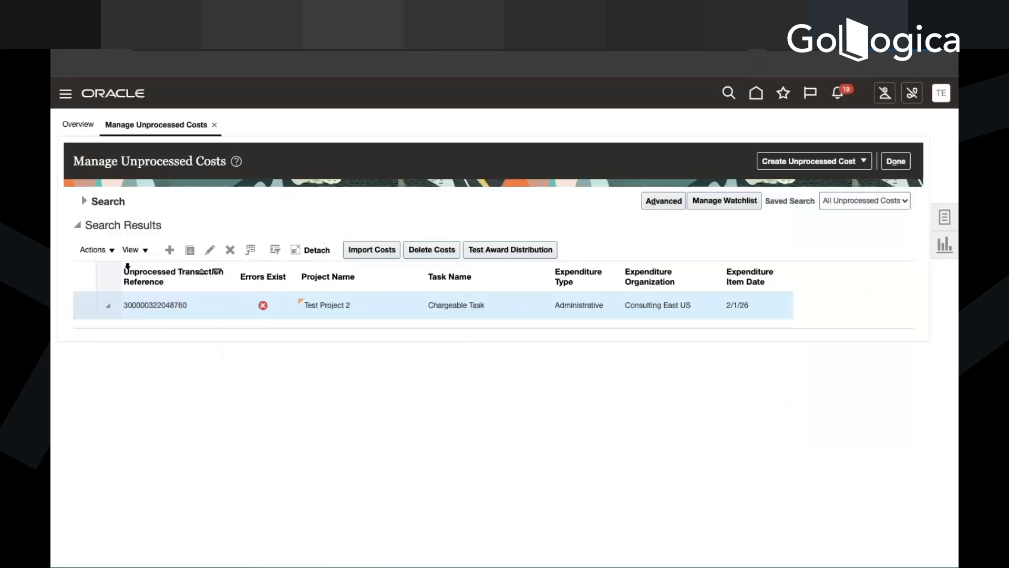
Open the unprocessed Administrative cost for editing, review its cost collection and time card details, and leave without saving.
click(206, 254)
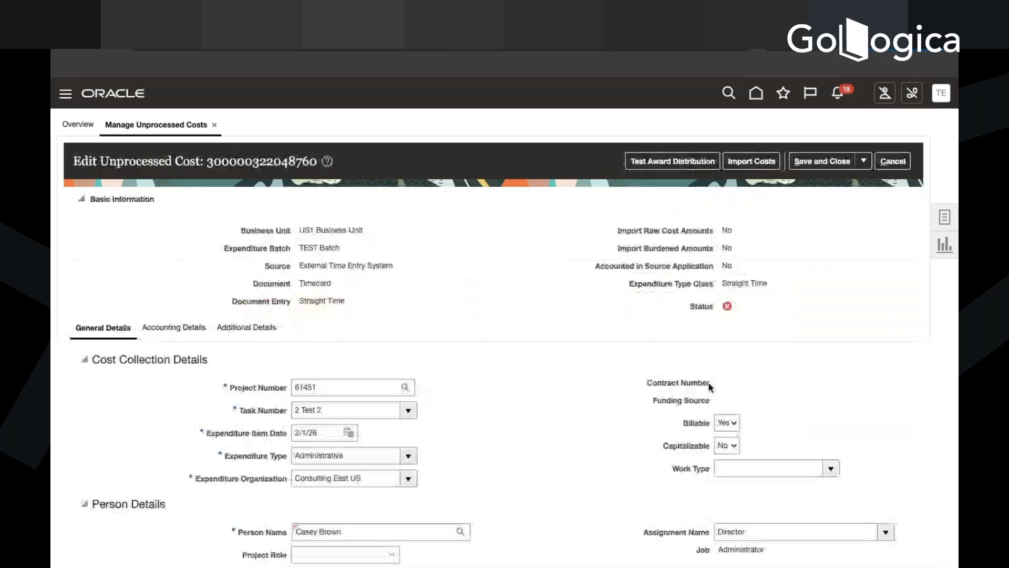
scroll(709, 383, down, 3)
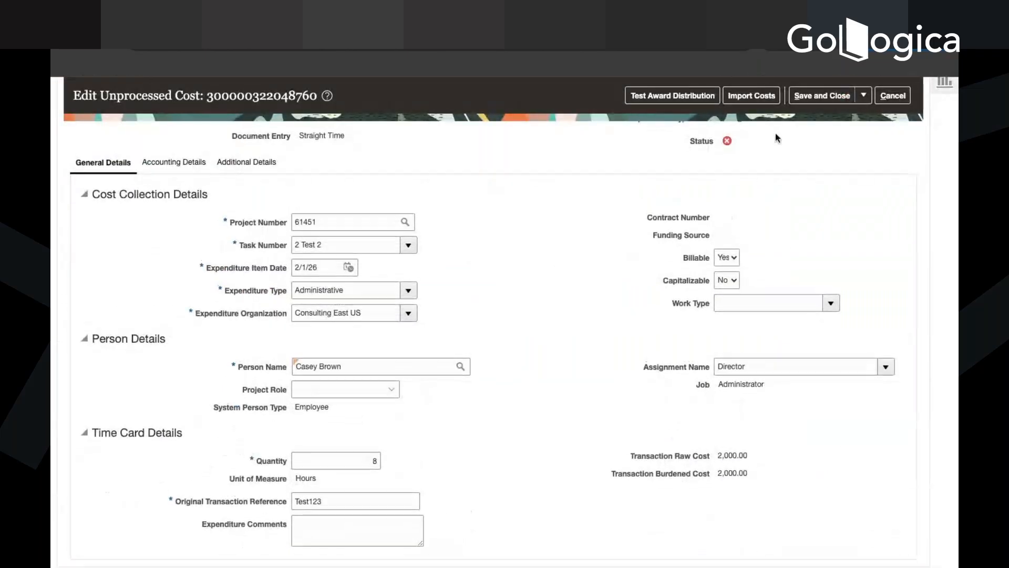
click(863, 96)
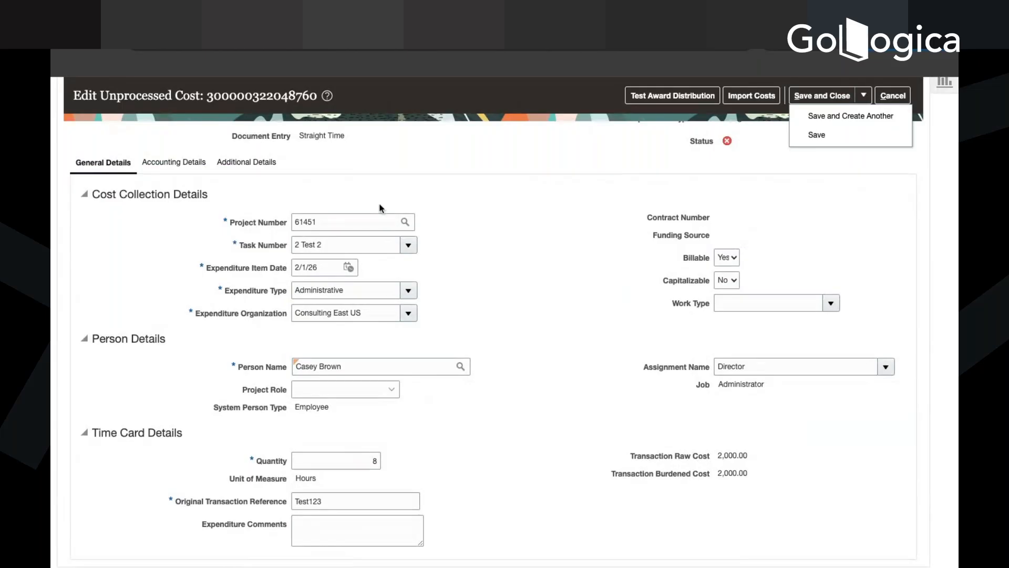
scroll(400, 208, up, 3)
click(905, 163)
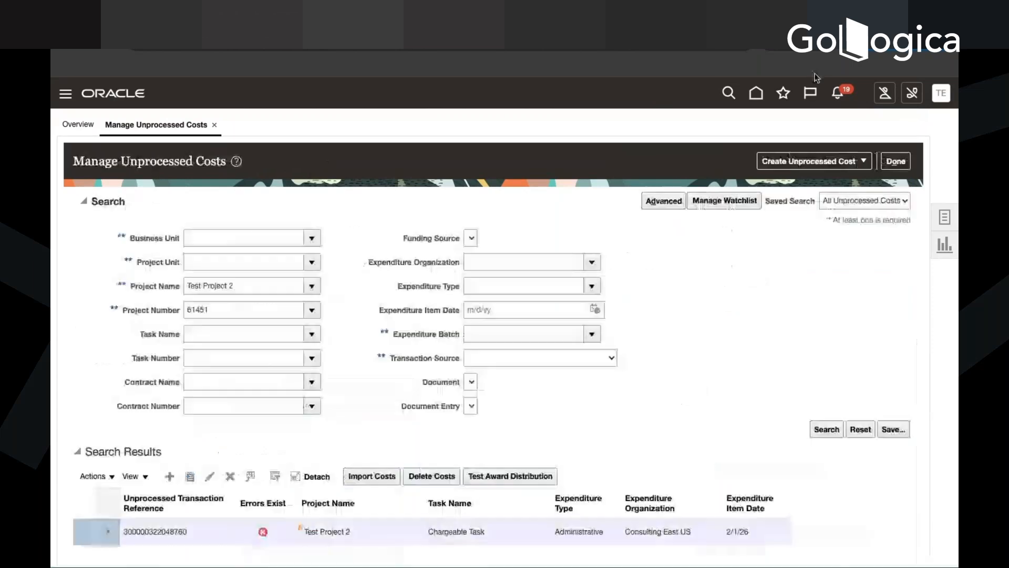
Return to the home page, show the General Accounting group, and look through the other application groups for the funds status area.
click(765, 97)
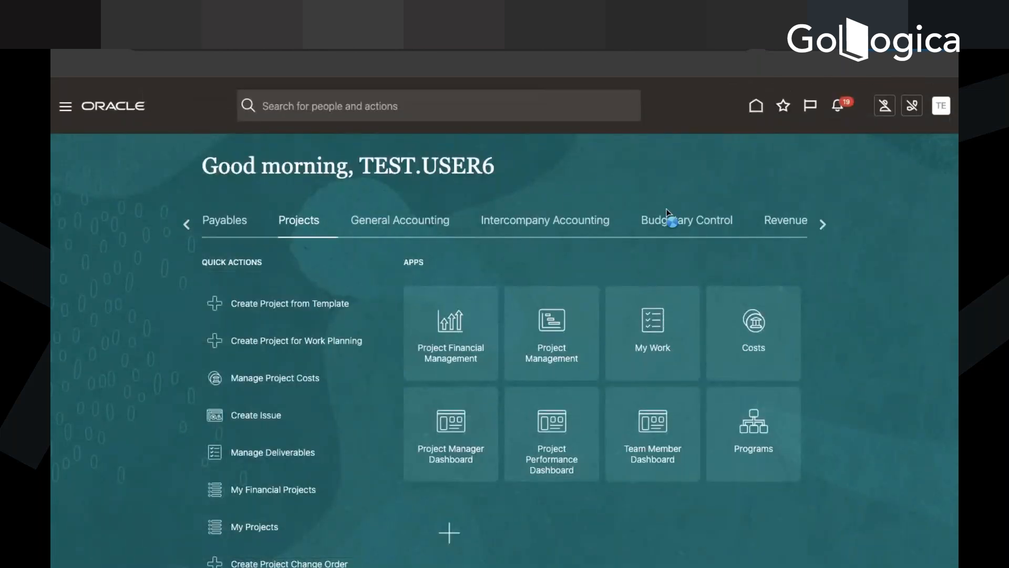
click(415, 221)
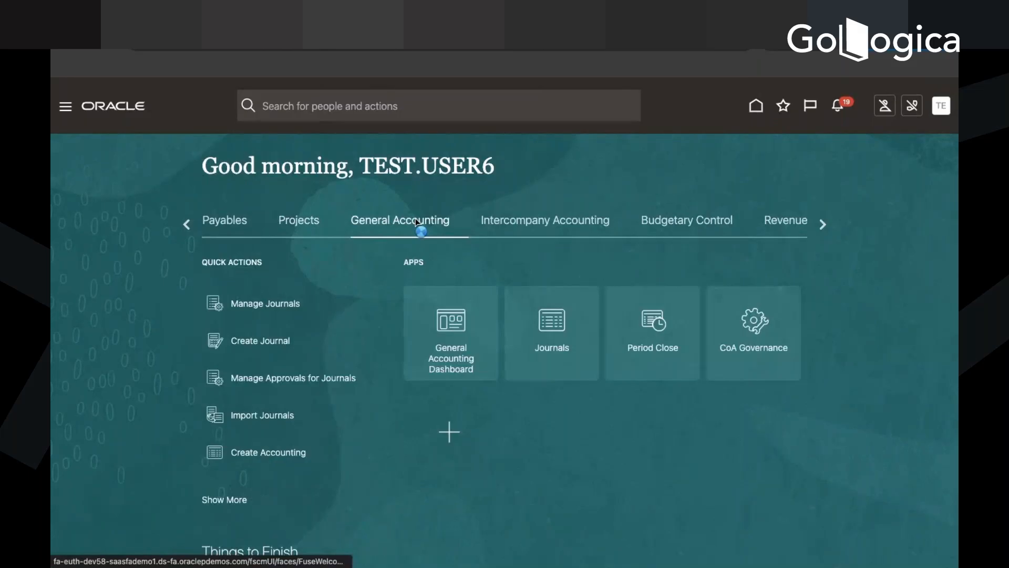
click(824, 224)
click(823, 225)
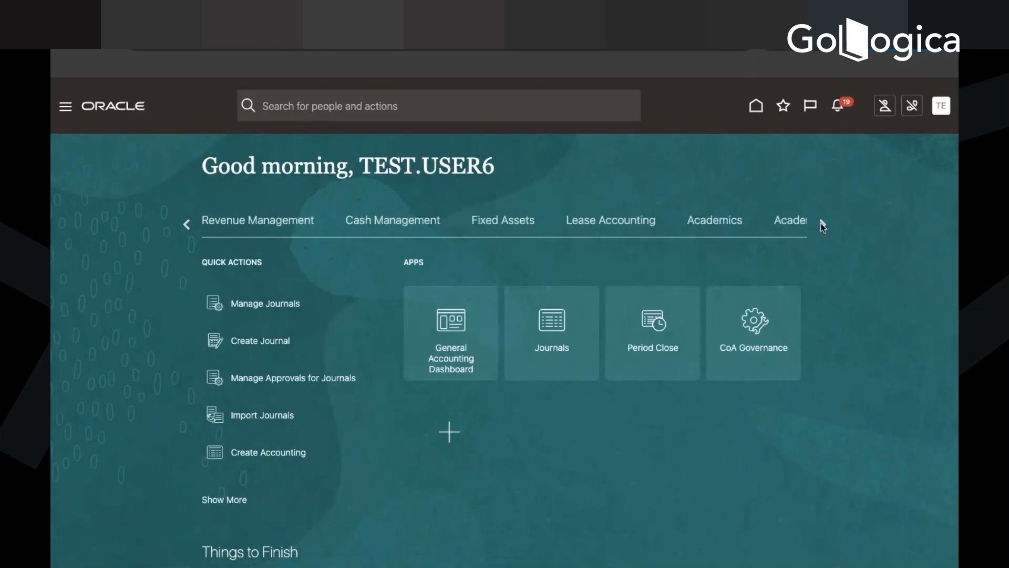
click(824, 226)
click(822, 226)
click(822, 226)
click(822, 225)
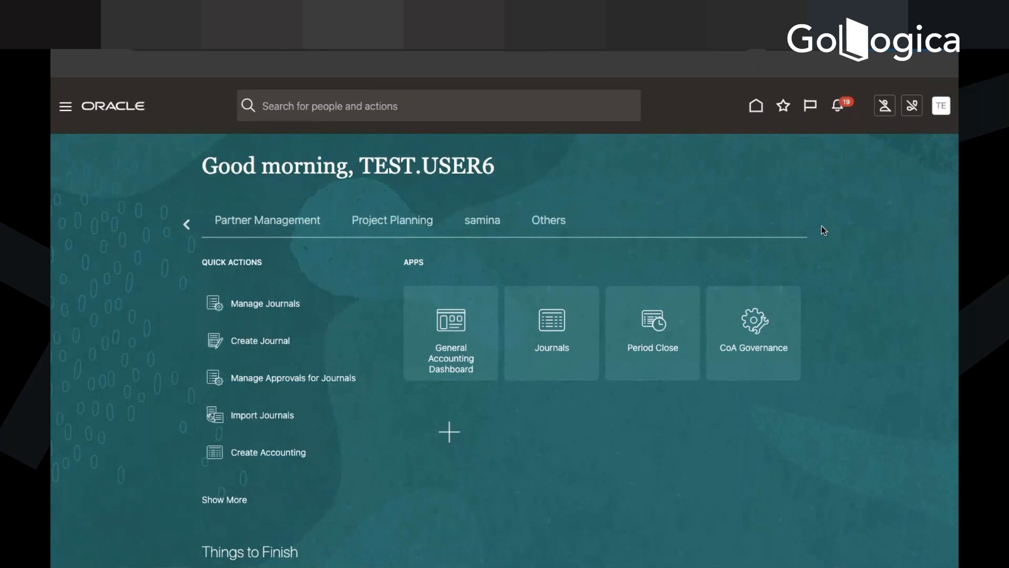
click(182, 228)
click(182, 228)
click(183, 228)
click(182, 229)
click(184, 226)
click(185, 226)
click(185, 225)
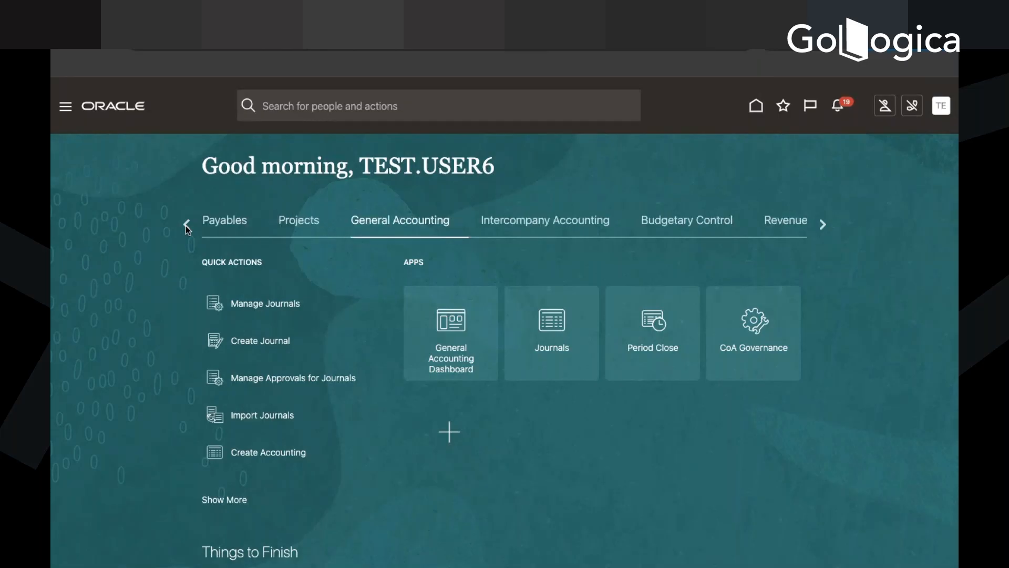
click(187, 225)
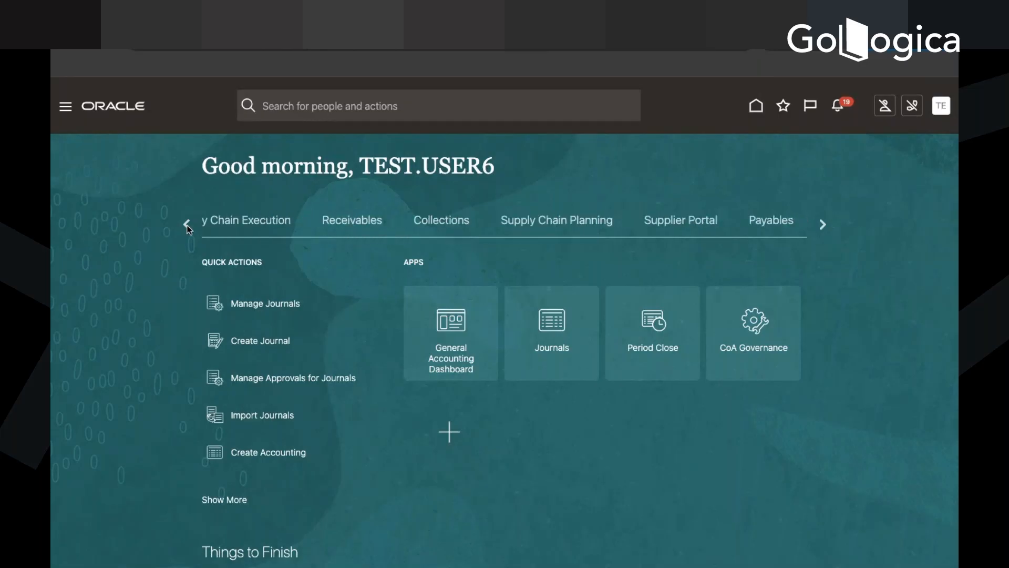
click(187, 225)
click(187, 224)
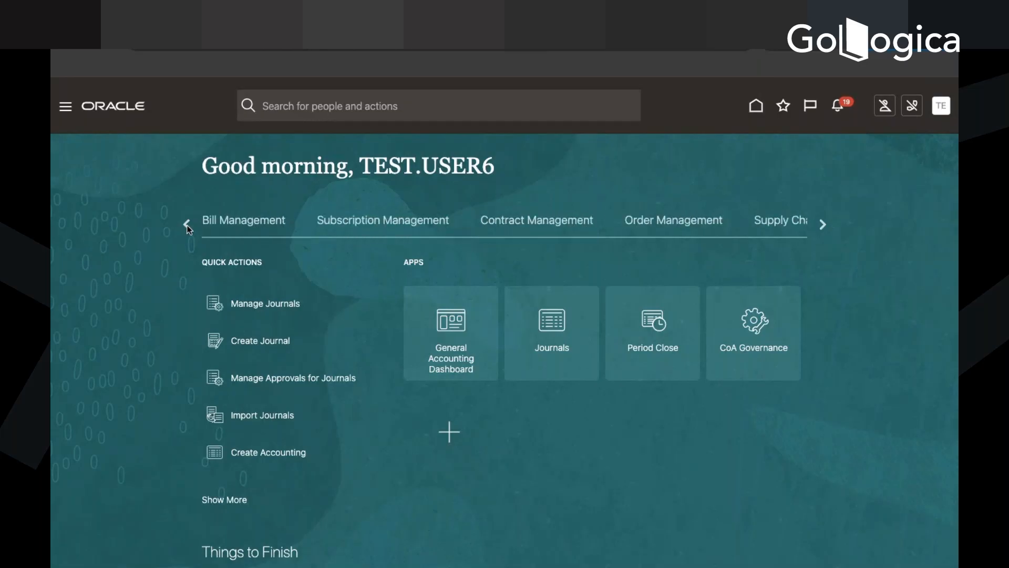
click(186, 224)
click(187, 224)
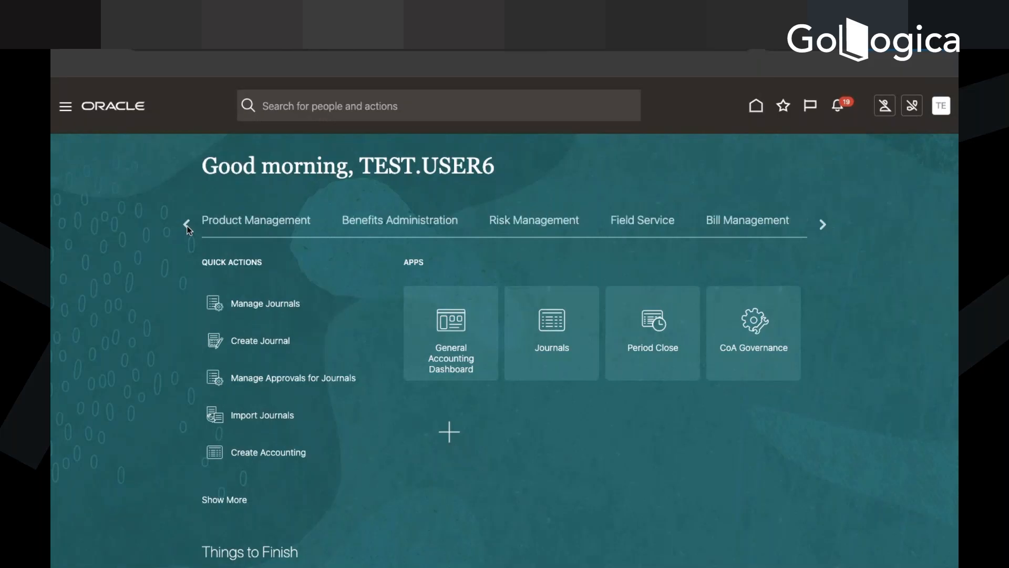
click(187, 226)
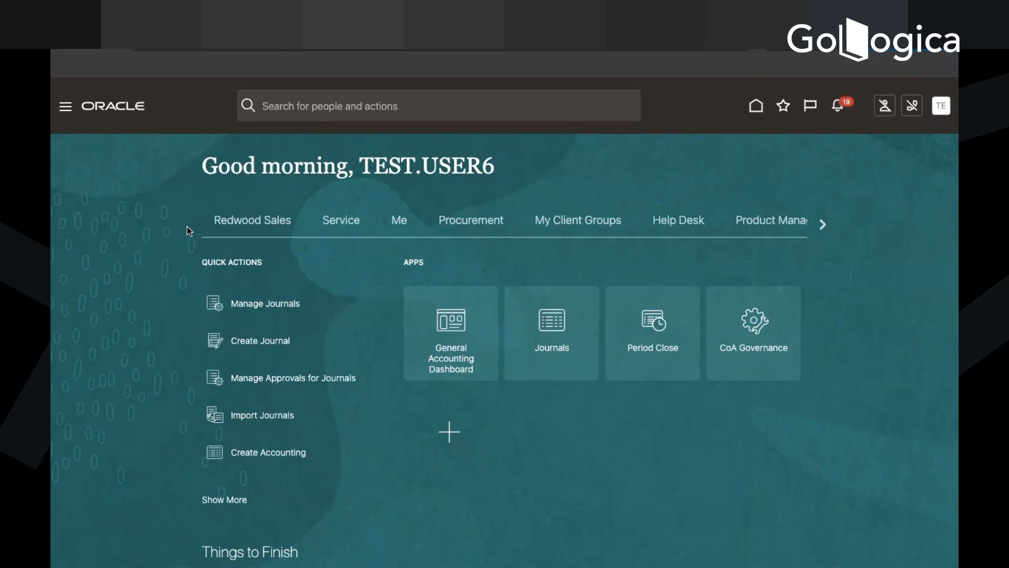
click(187, 226)
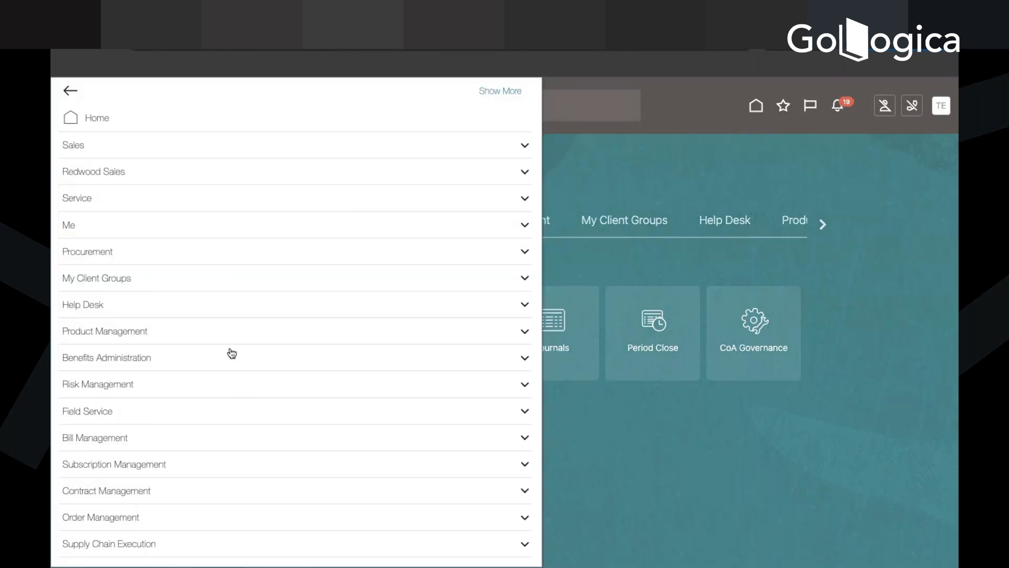
Open the Budgetary Control Dashboard and look over its budget monitor, failed transactions and overrides.
scroll(244, 388, down, 5)
scroll(245, 389, down, 5)
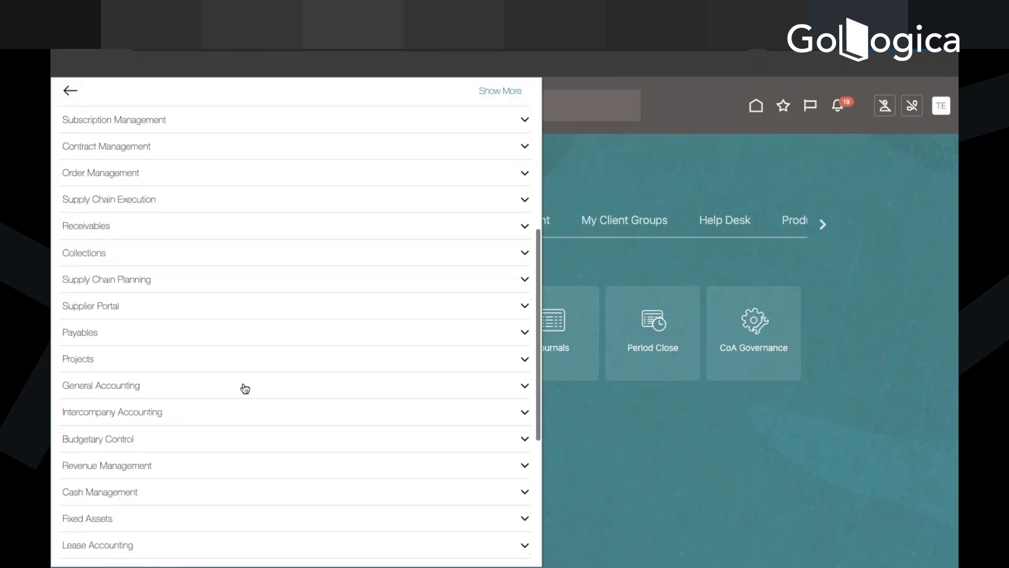
scroll(245, 388, down, 1)
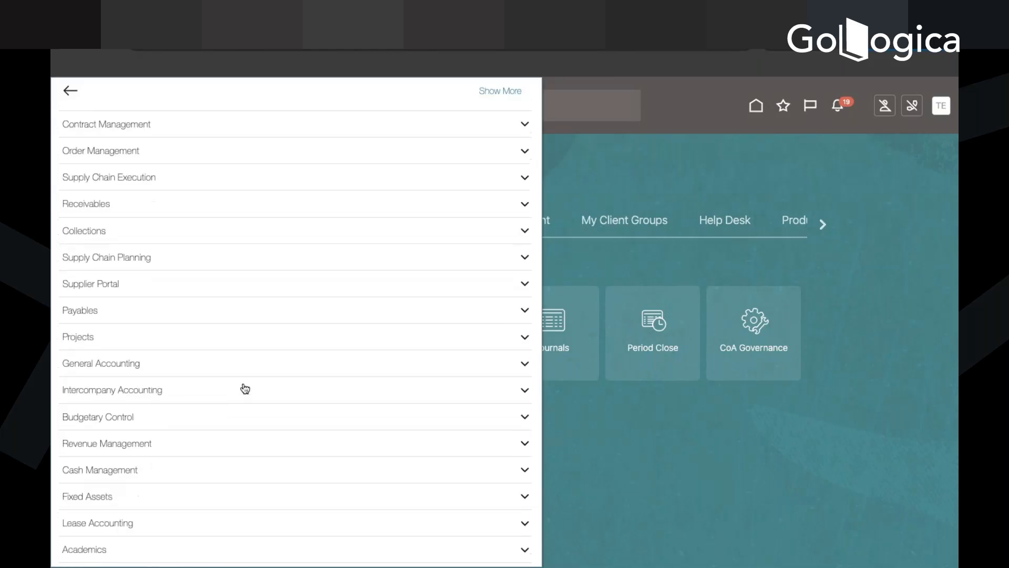
click(233, 418)
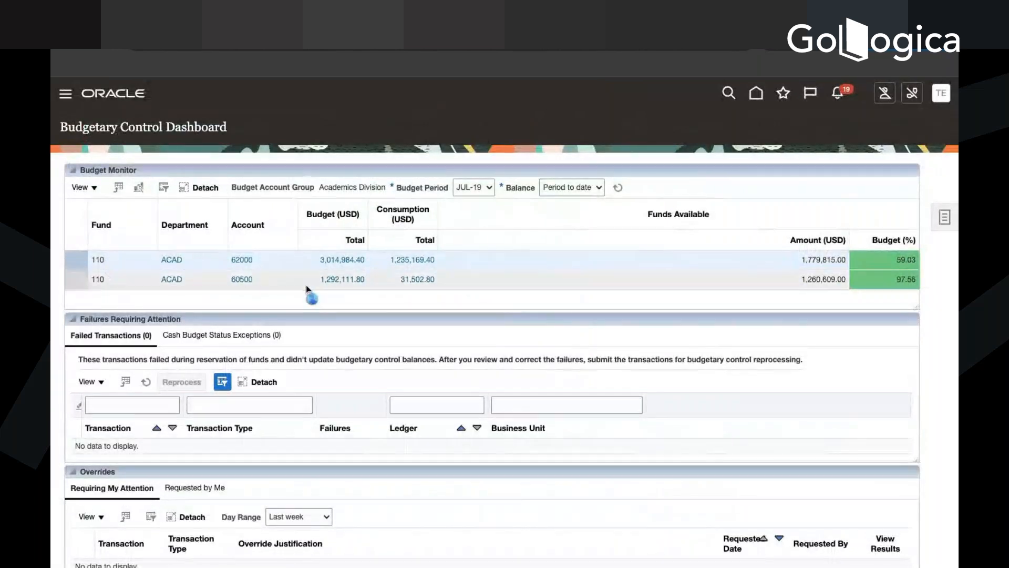
scroll(426, 386, down, 1)
scroll(429, 391, up, 1)
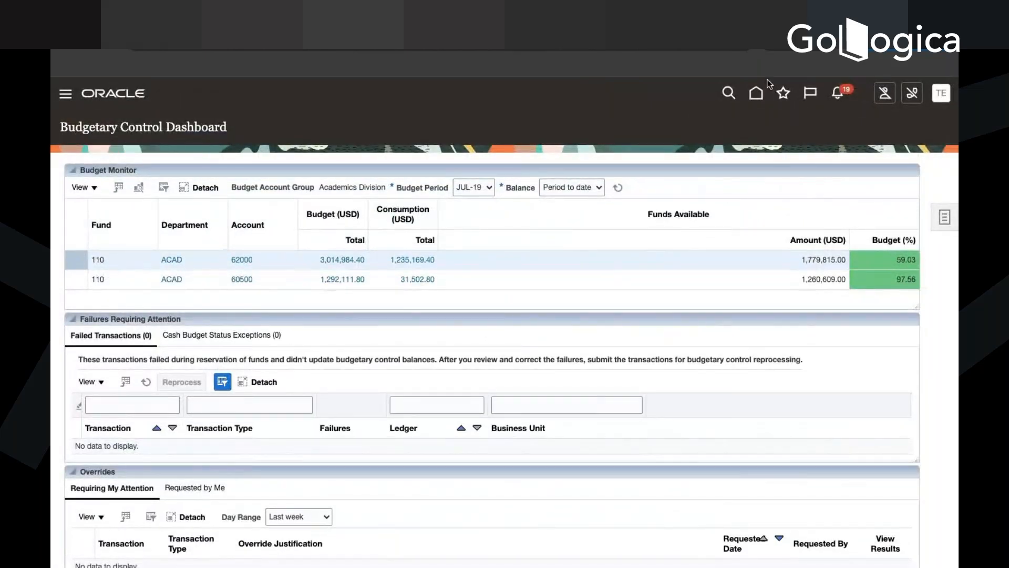
Return to the home page, find the Budgetary Control group in the navigation list, and reopen the Budgetary Control Dashboard.
click(141, 102)
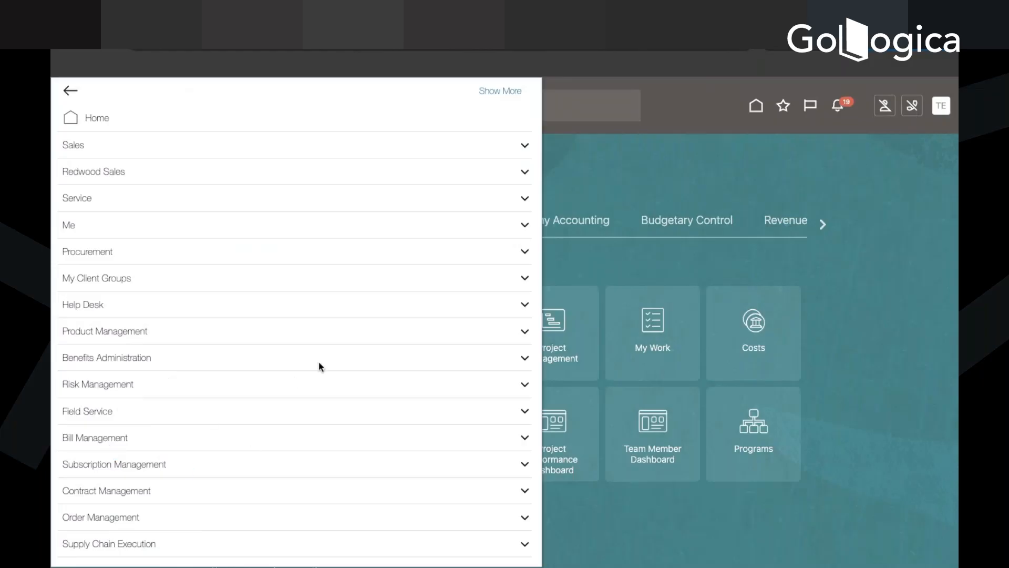
scroll(248, 392, down, 3)
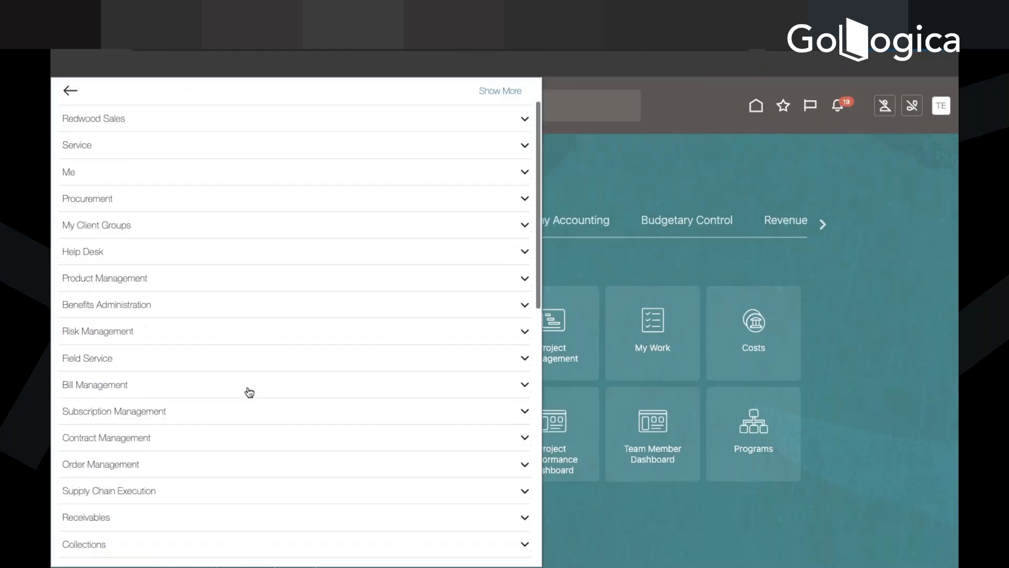
scroll(255, 383, down, 5)
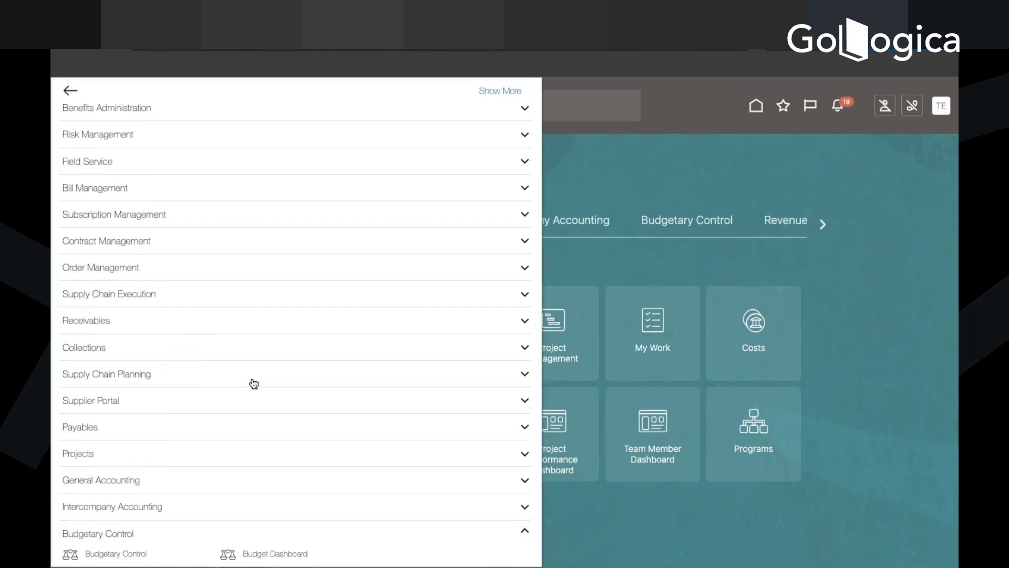
scroll(255, 383, up, 4)
scroll(254, 383, up, 3)
scroll(254, 384, down, 7)
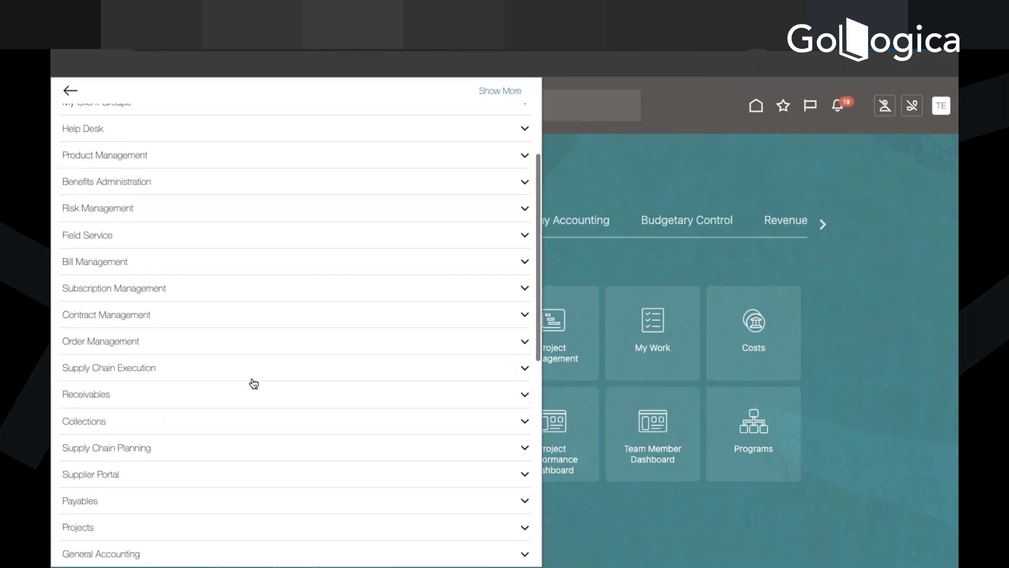
scroll(254, 384, down, 3)
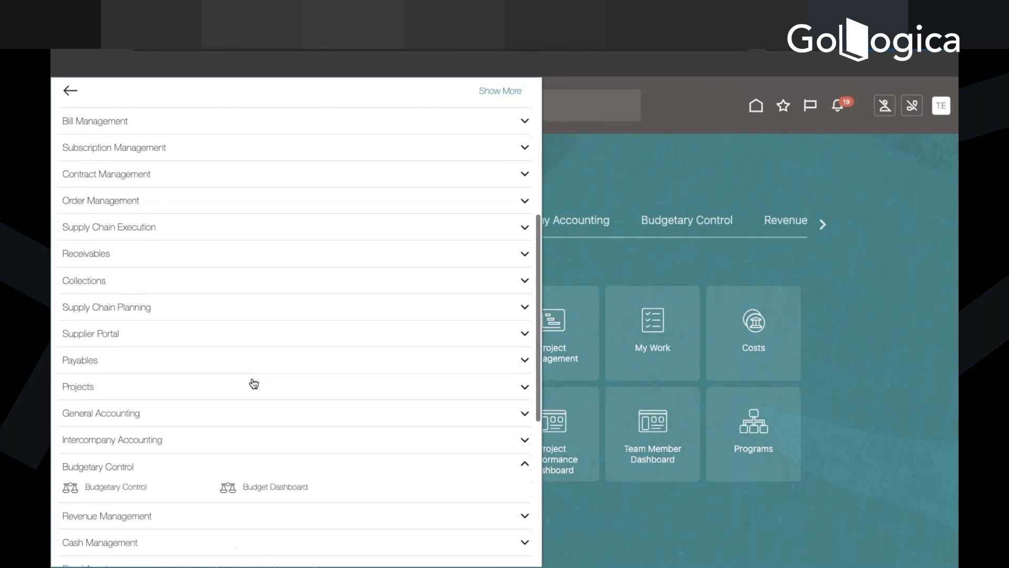
scroll(254, 384, down, 1)
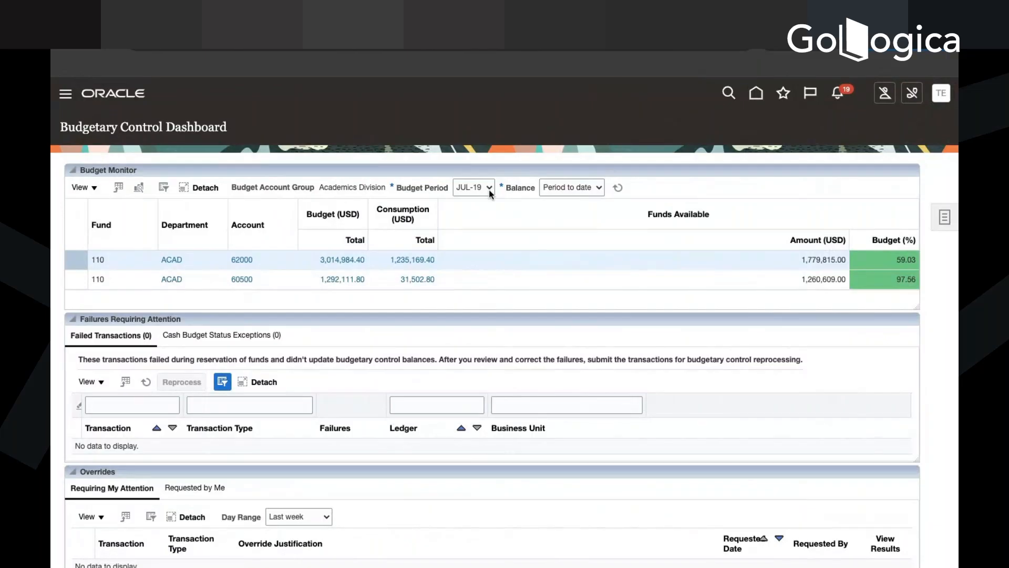
Check the available budget periods in the budget monitor, open Manage Control Budgets, and look through the control budget list.
click(489, 188)
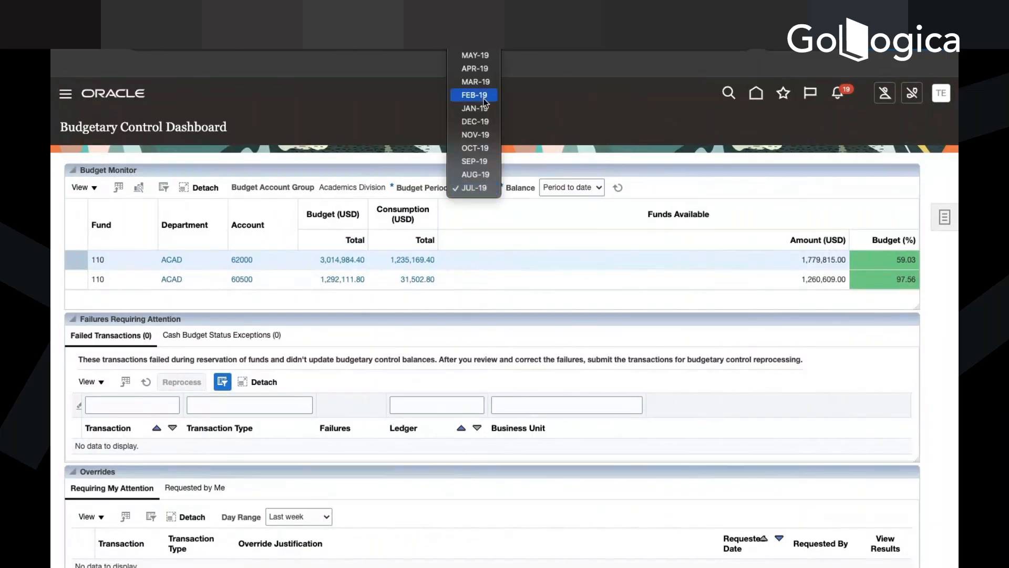
click(632, 127)
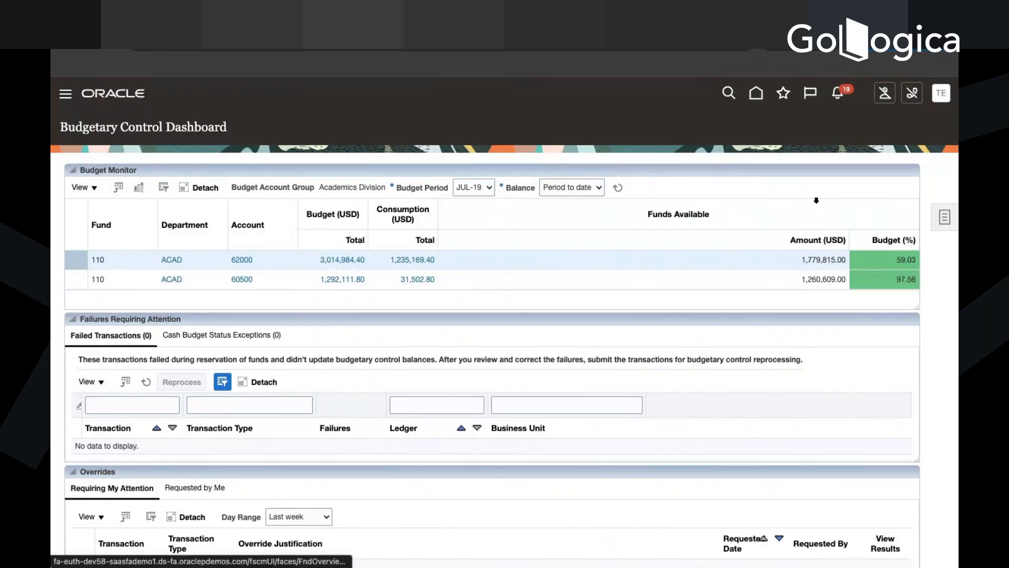
click(945, 216)
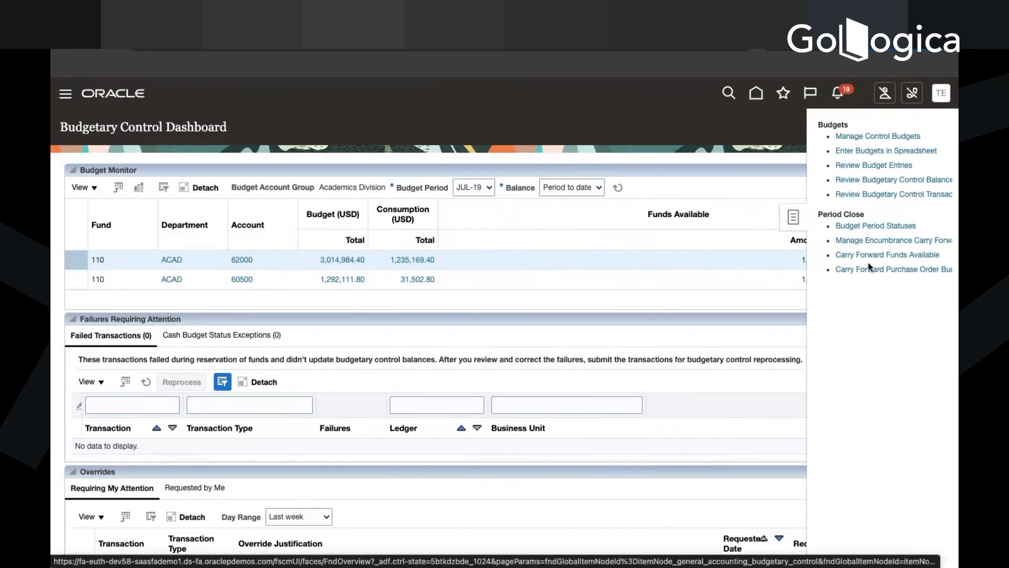
click(881, 139)
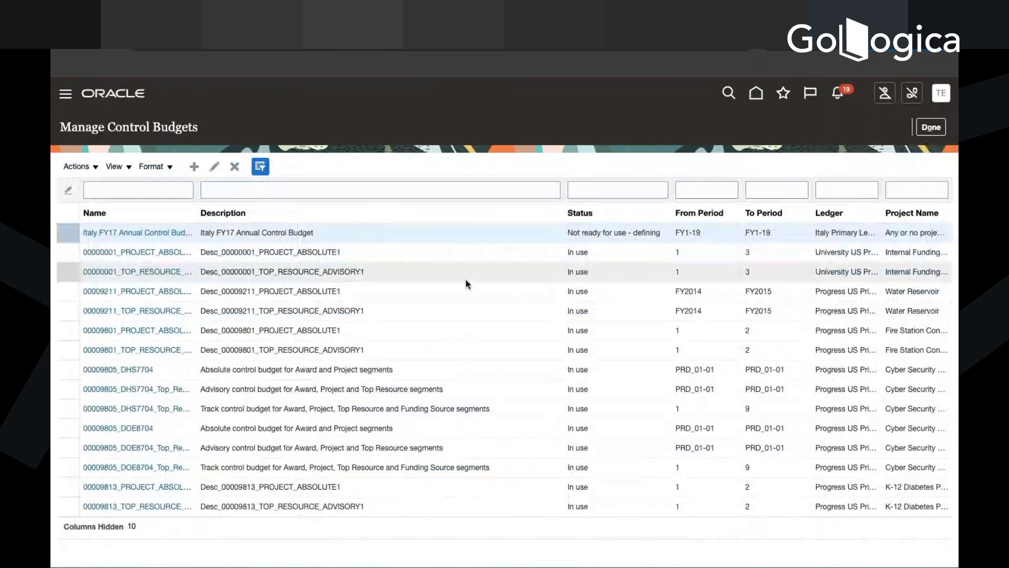
scroll(610, 329, down, 5)
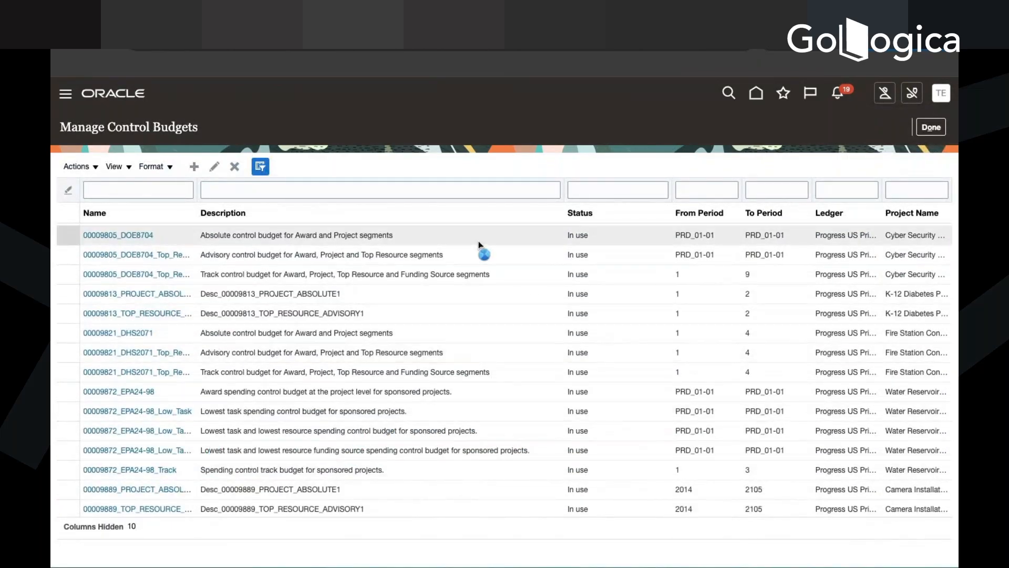
scroll(479, 241, down, 5)
scroll(478, 244, down, 5)
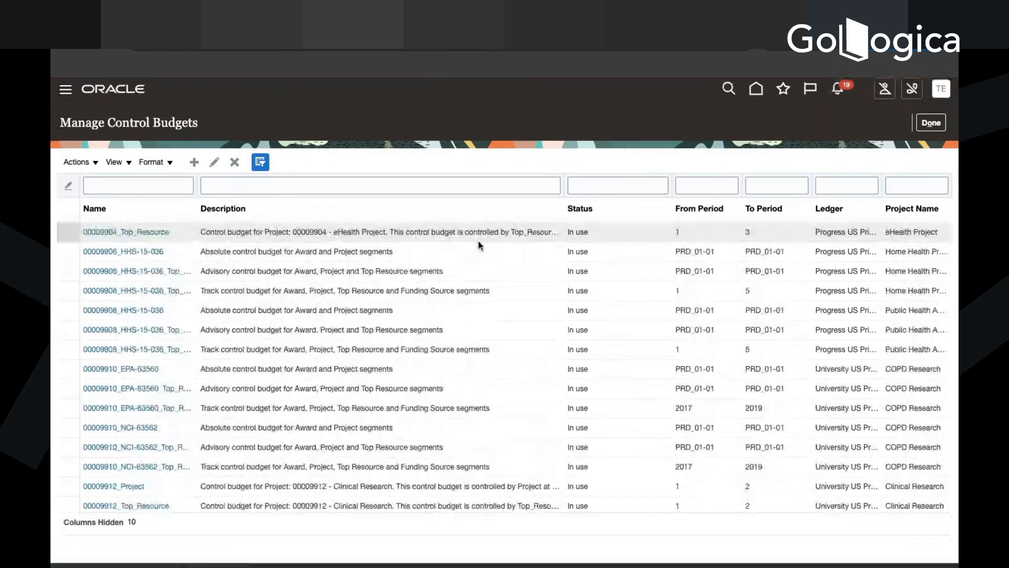
Open the Italy FY17 Annual Control Budget, review its settings and control budget structure, and leave without saving.
scroll(478, 244, up, 10)
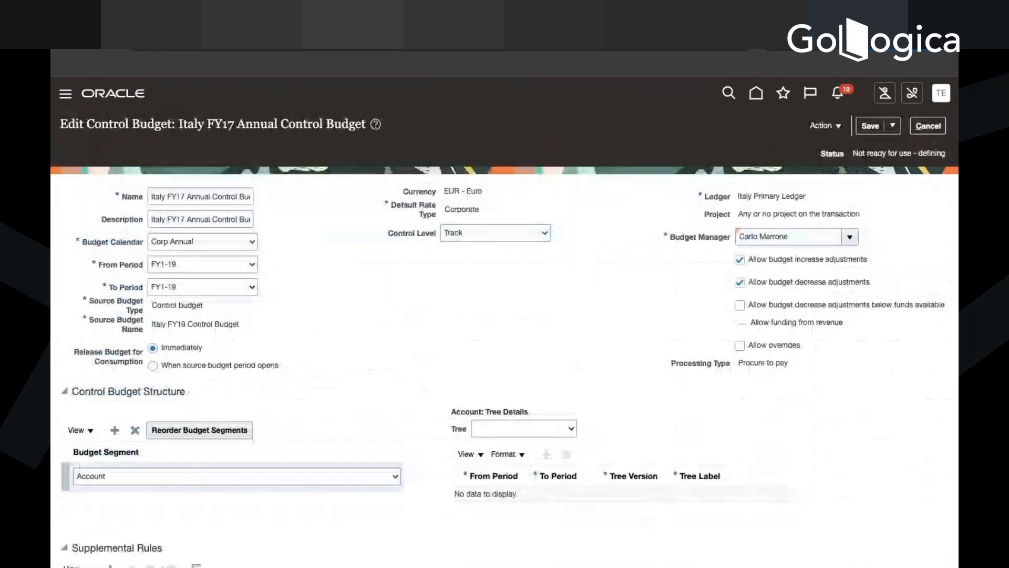
scroll(312, 428, down, 2)
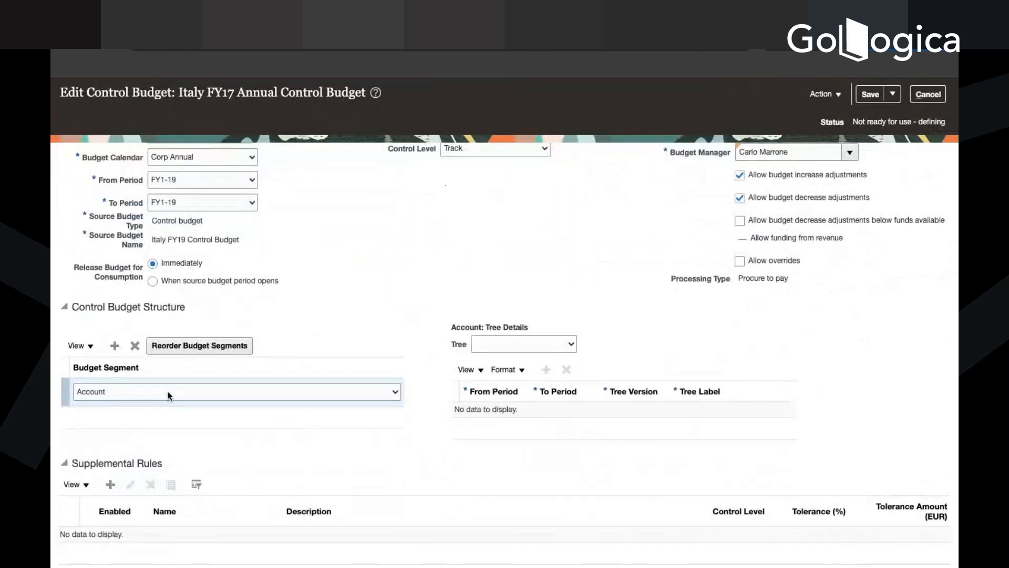
scroll(431, 304, up, 2)
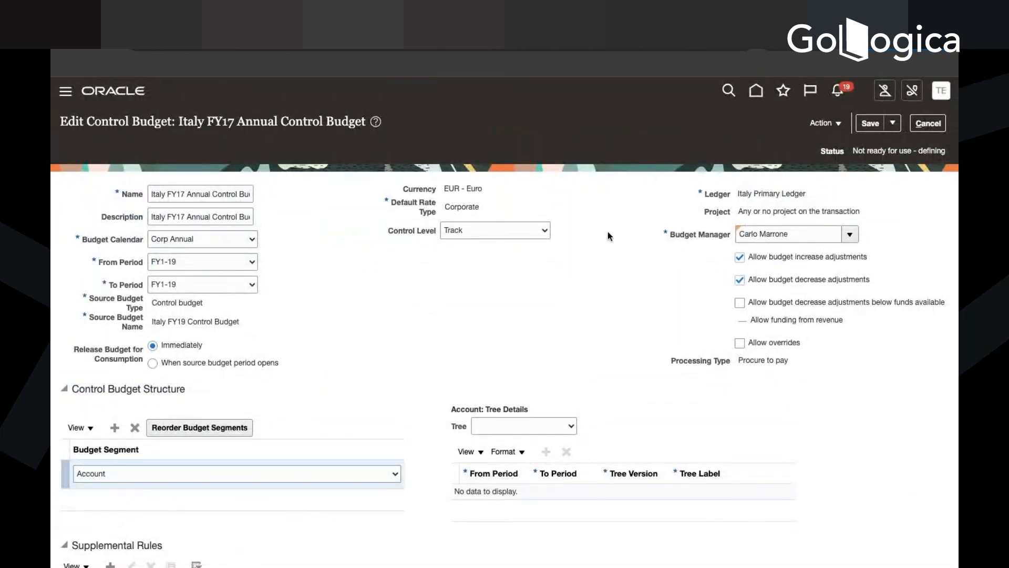
click(381, 482)
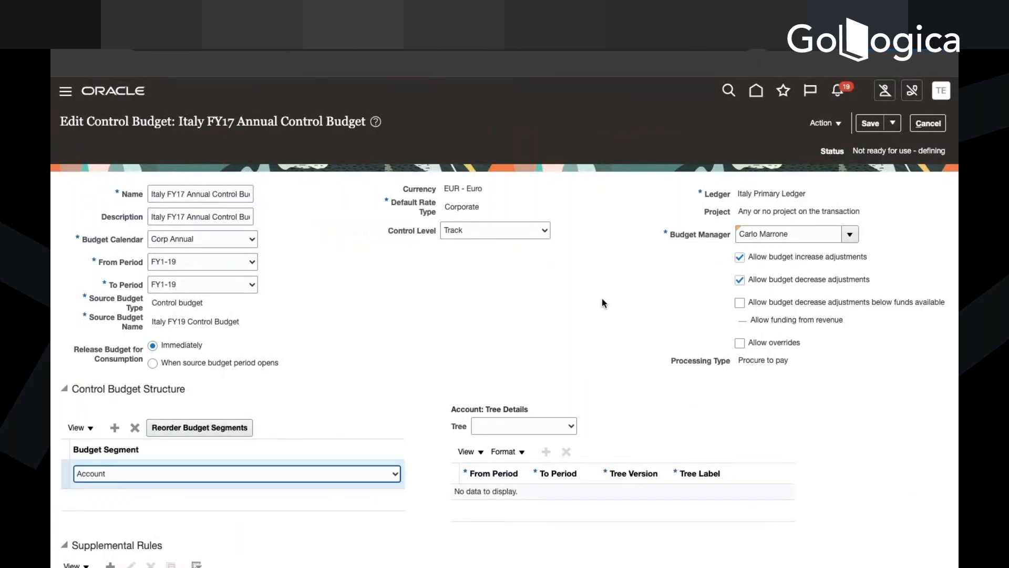
scroll(603, 300, down, 2)
scroll(603, 300, up, 2)
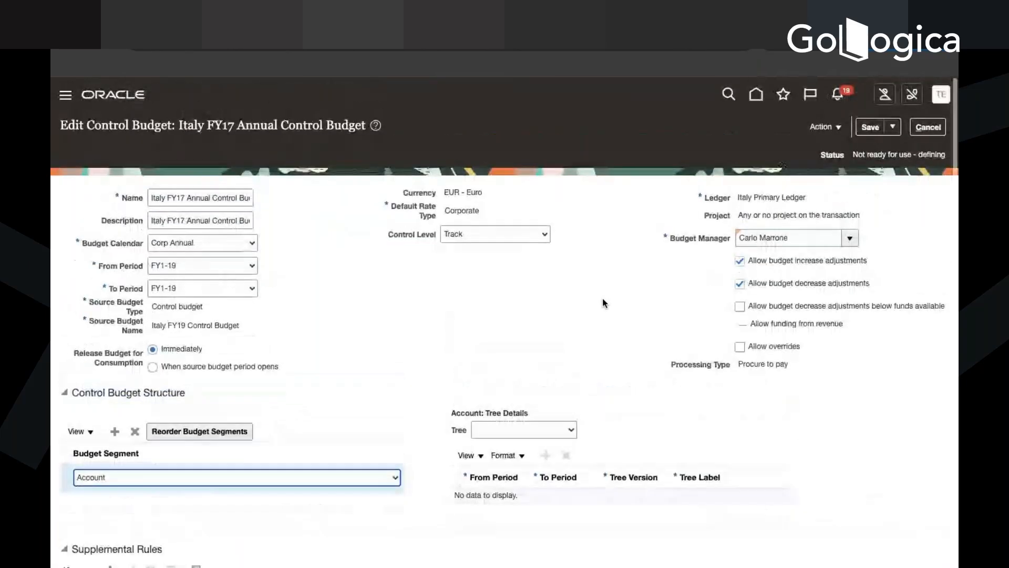
click(941, 125)
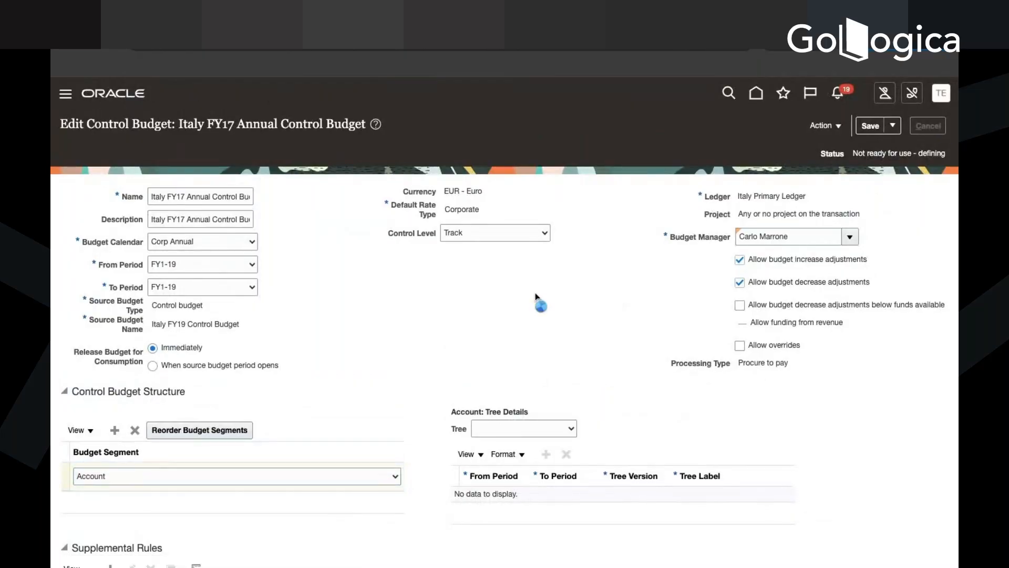
Browse further through the list of project control budgets and return to the Budgetary Control Dashboard.
scroll(706, 378, down, 5)
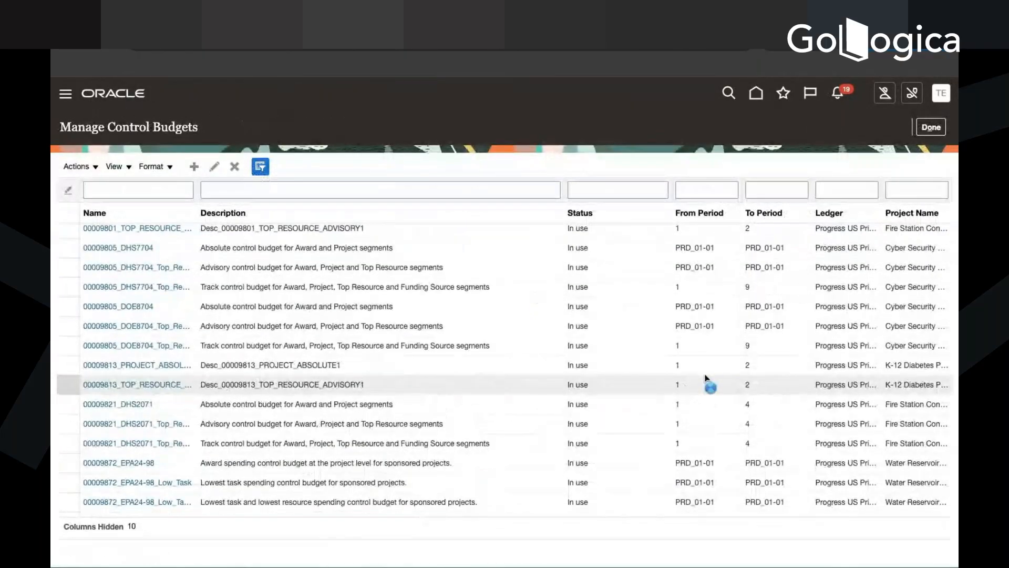
scroll(706, 379, down, 3)
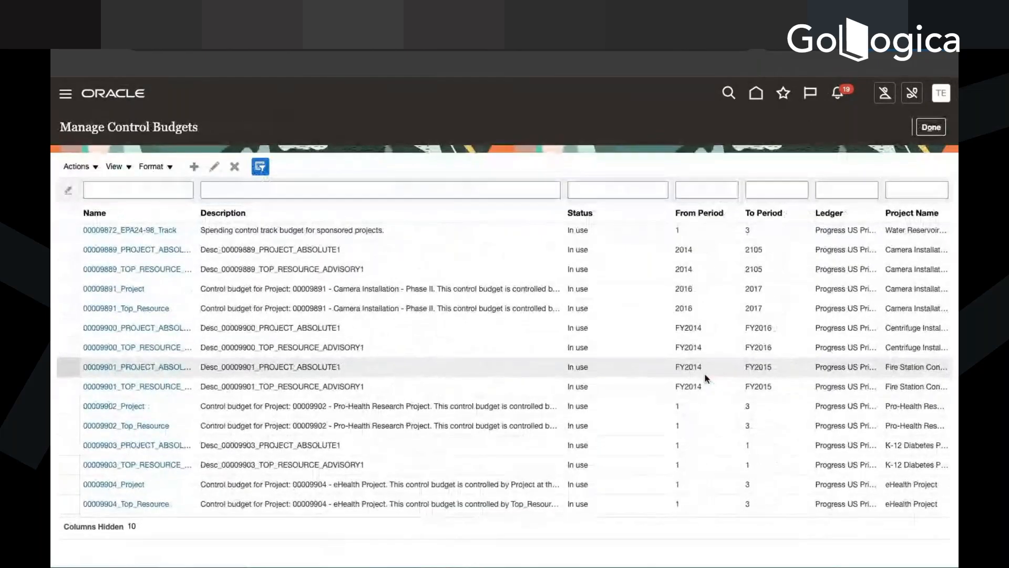
scroll(706, 378, down, 3)
scroll(705, 378, down, 3)
scroll(705, 378, down, 4)
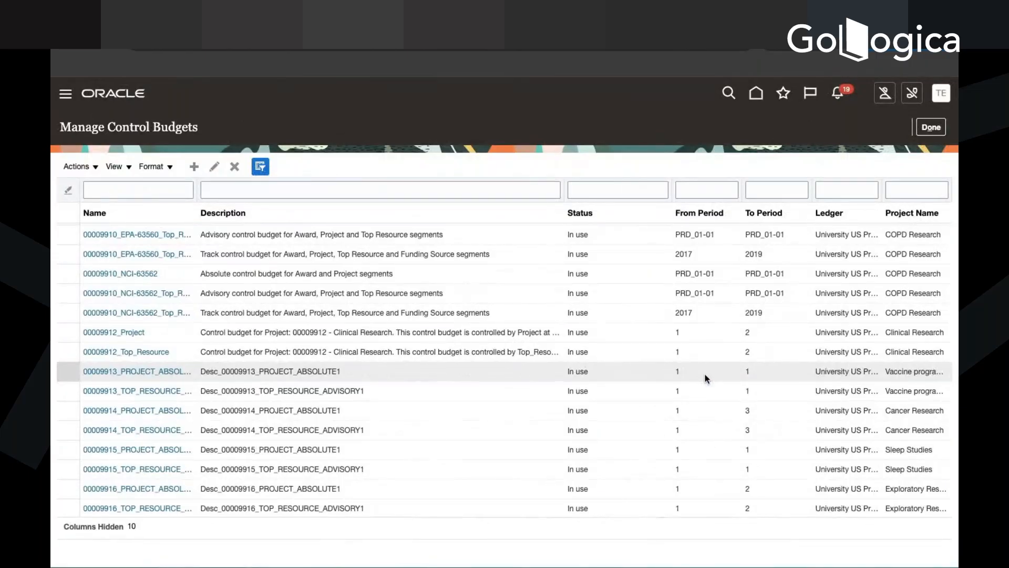
click(930, 131)
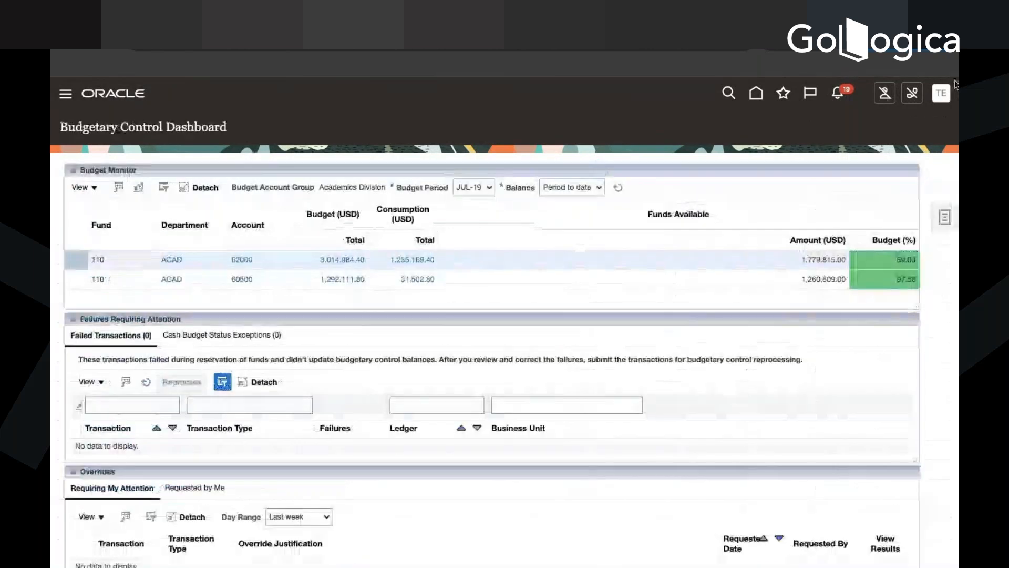
Go to Setup and Maintenance for Project Financial Management and search the setup tasks for "budgetary control".
click(941, 93)
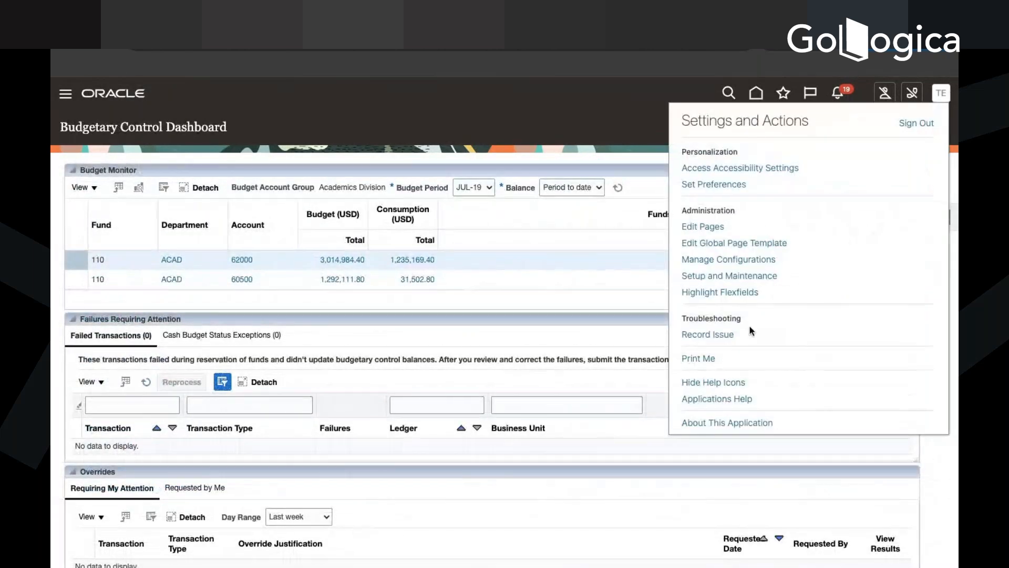
click(729, 278)
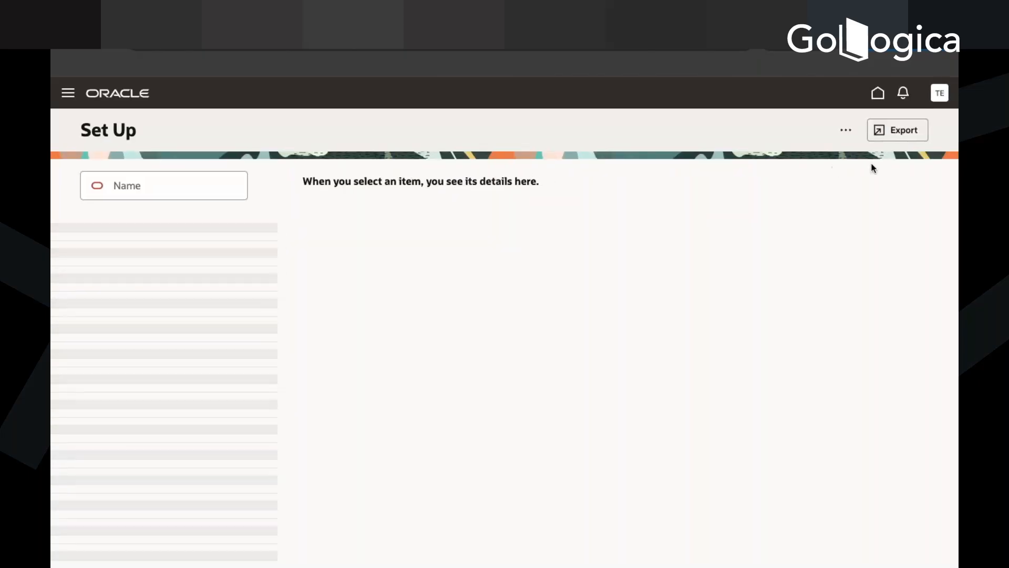
click(845, 130)
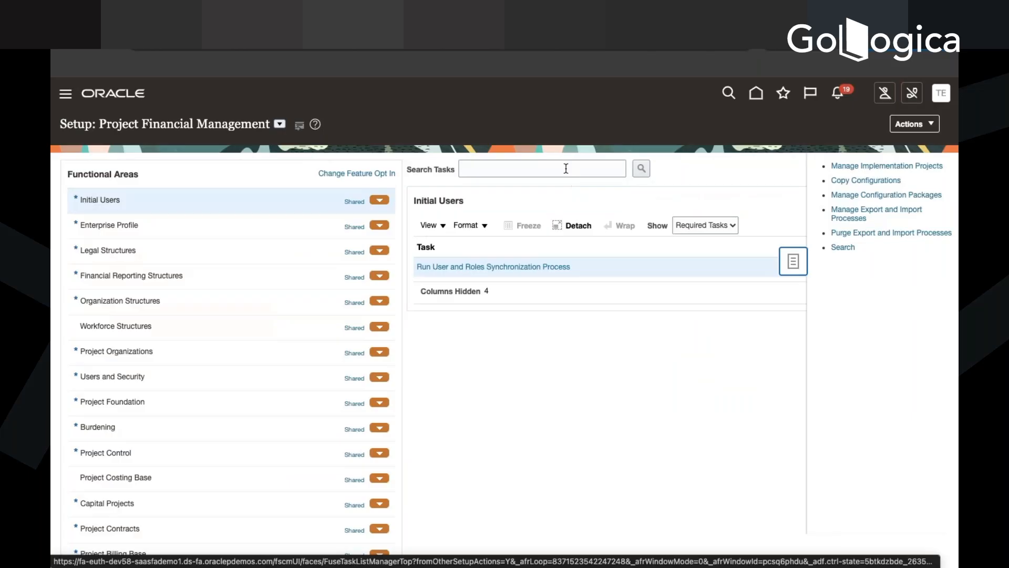
click(548, 169)
text(budget)
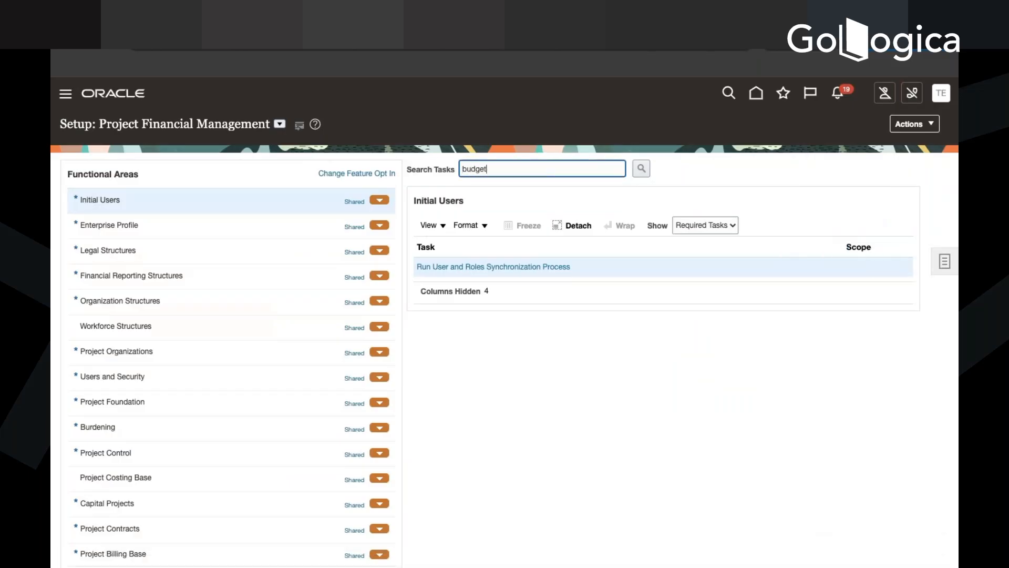
text(ary control)
click(641, 169)
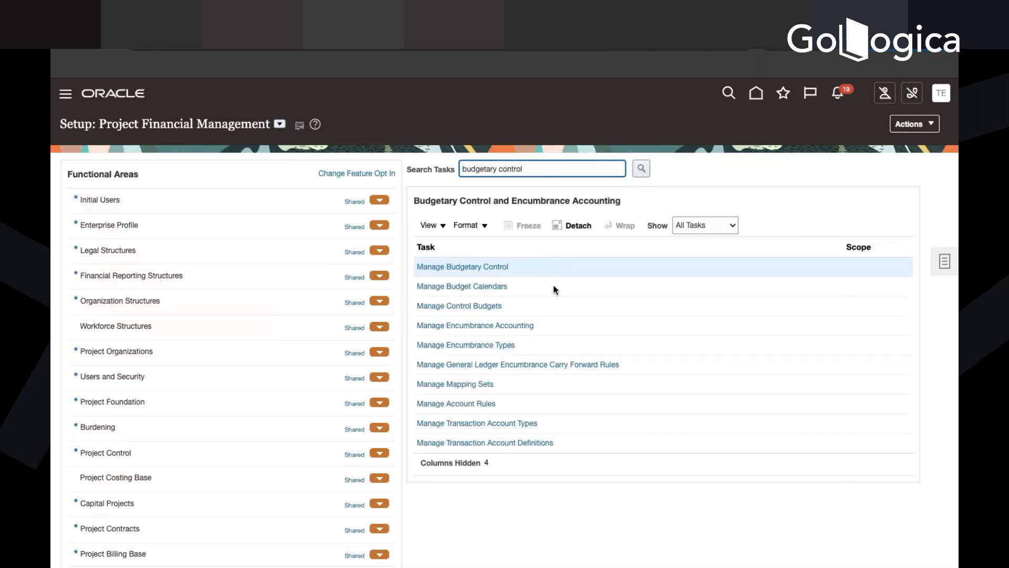
Open the Manage Budgetary Control task and filter the ledger and business unit options by ledger name "US".
click(470, 269)
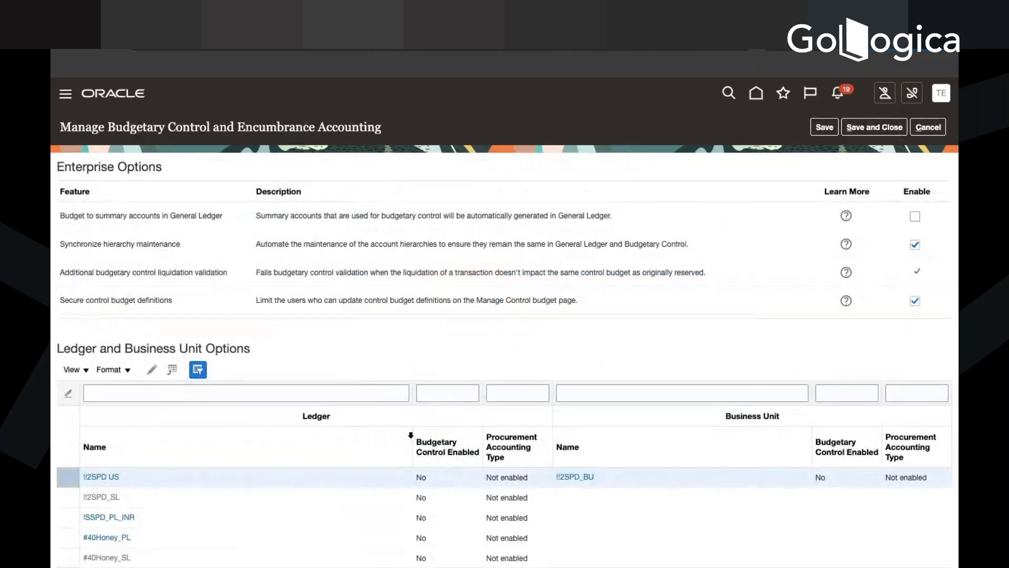
scroll(367, 471, down, 1)
scroll(367, 471, up, 1)
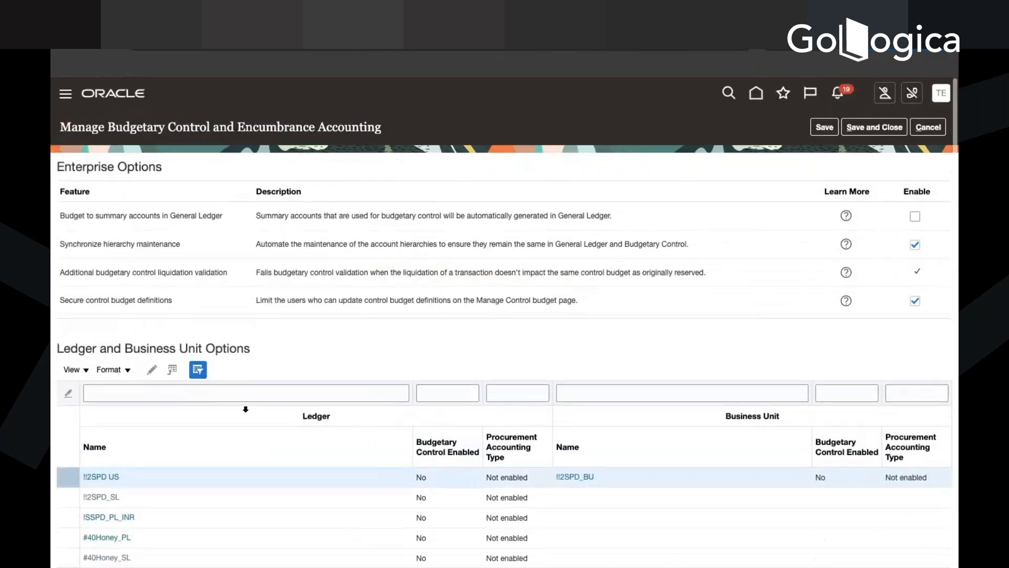
click(242, 397)
text(US)
key(Return)
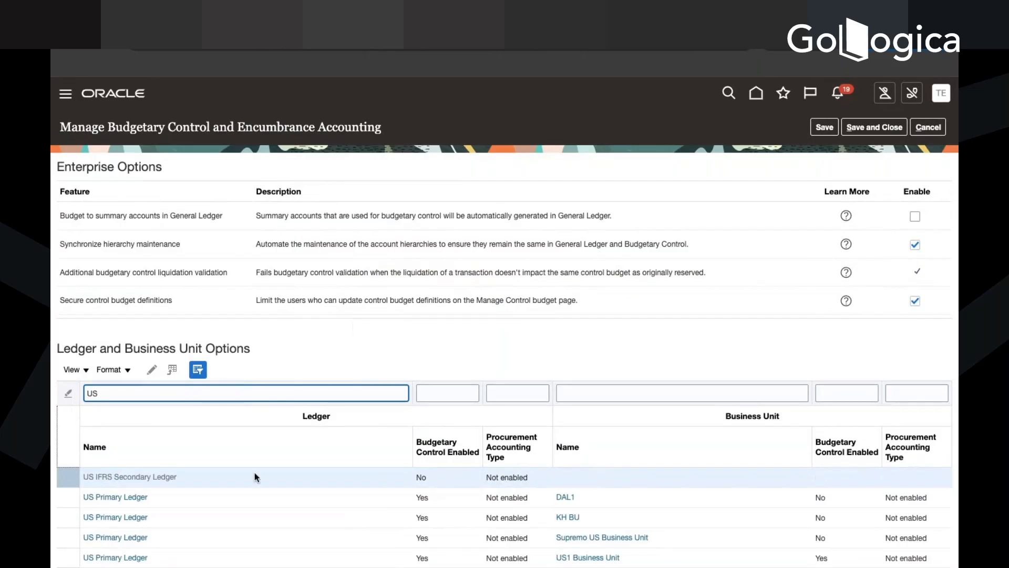
Open the budgetary control and encumbrance settings of the US Primary Ledger entry for US1 Business Unit.
scroll(607, 326, down, 1)
scroll(608, 324, down, 1)
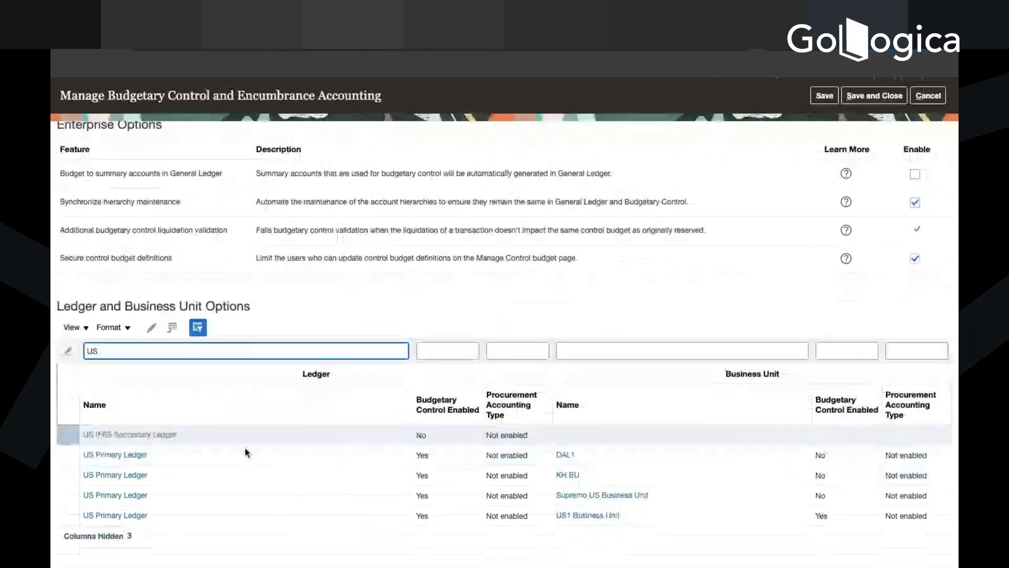
click(175, 512)
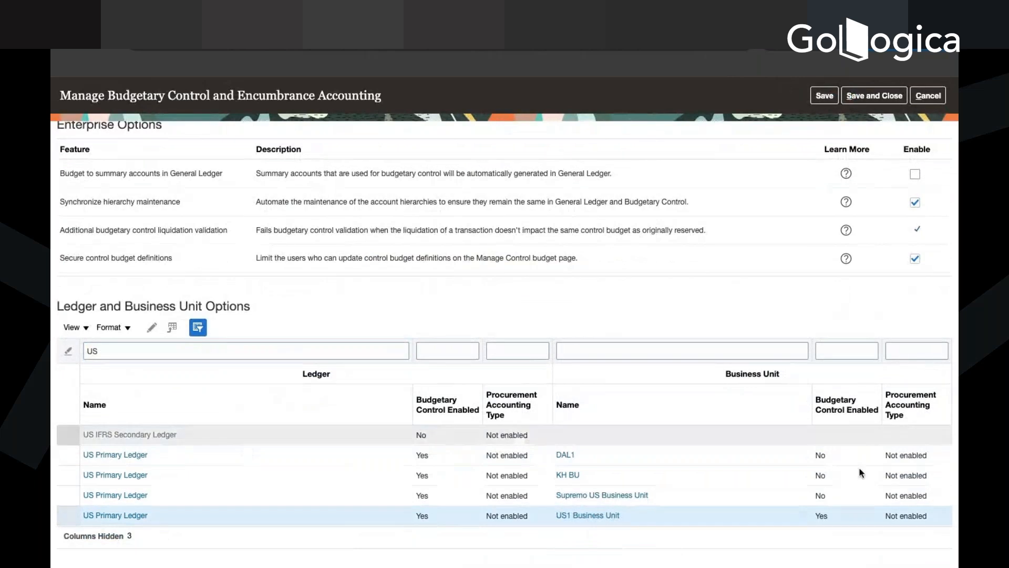
click(144, 519)
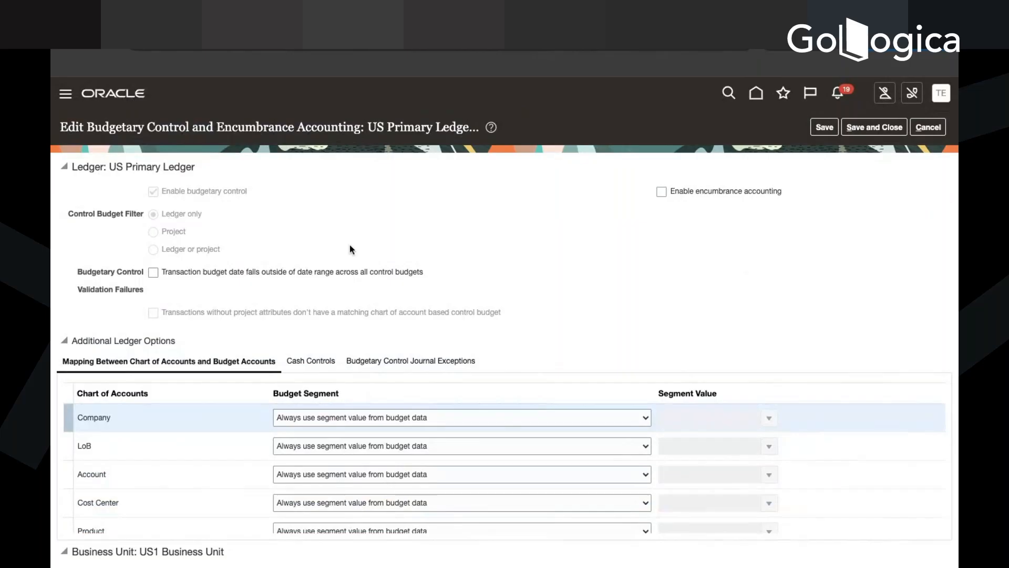
Review the ledger options, account mapping and US1 Business Unit business functions, and leave the settings without saving.
scroll(581, 248, down, 3)
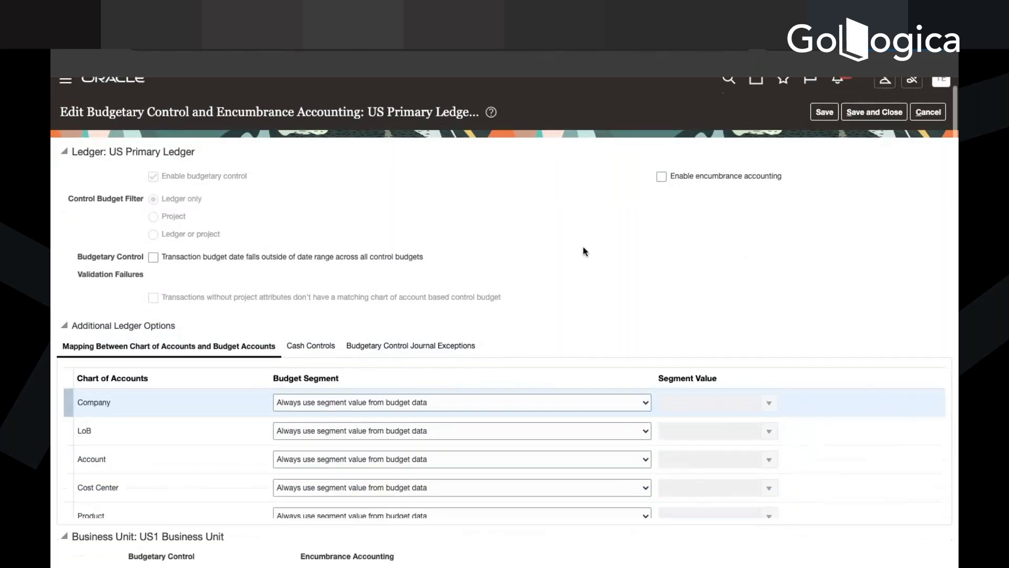
scroll(583, 251, down, 2)
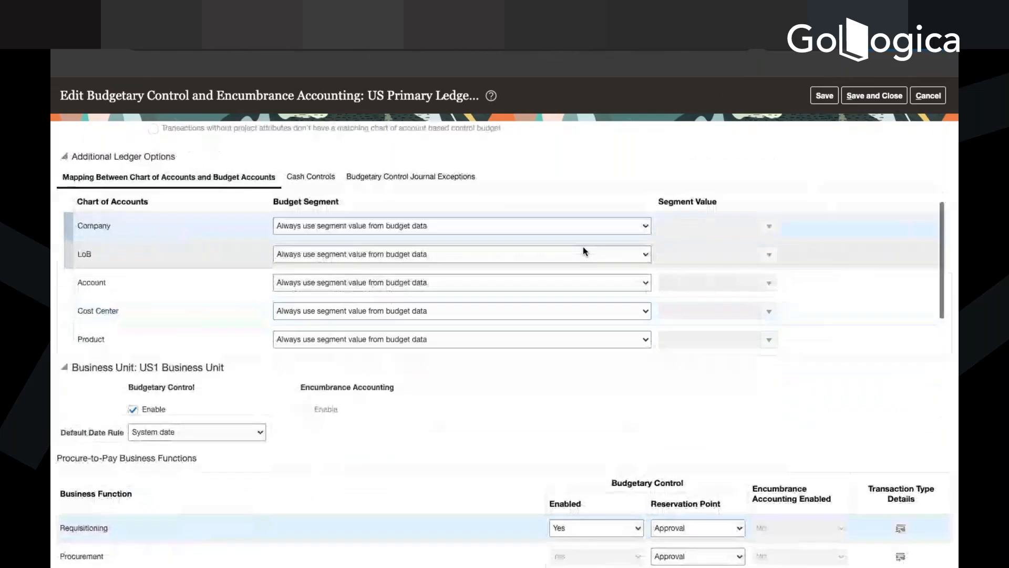
scroll(583, 250, down, 3)
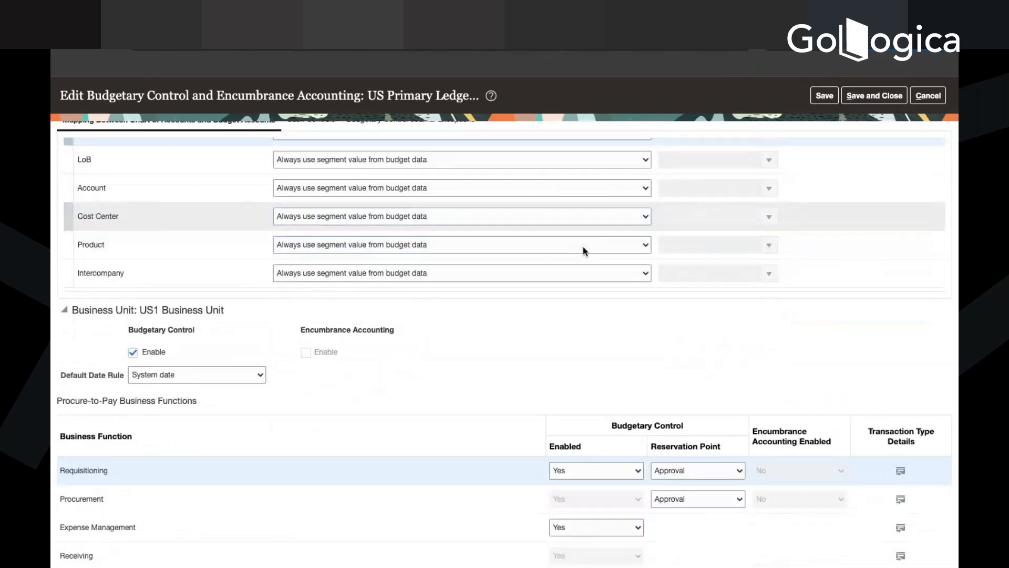
scroll(582, 250, up, 3)
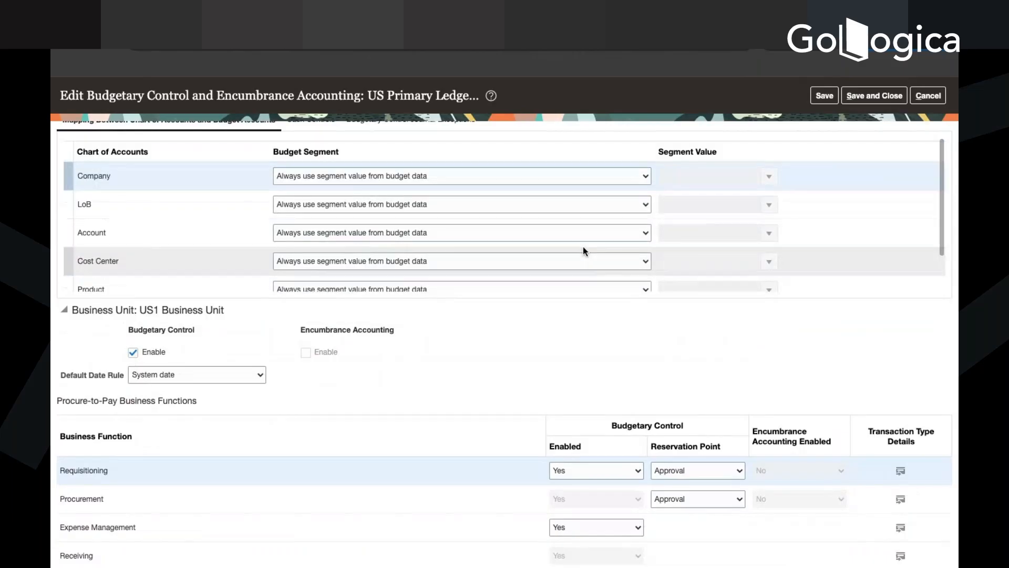
scroll(576, 398, up, 5)
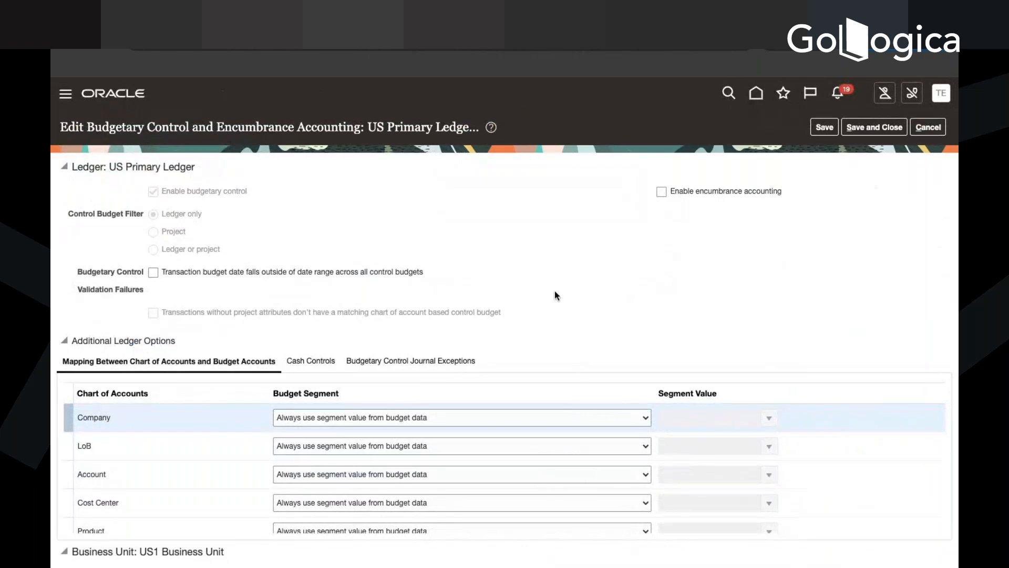
scroll(650, 315, down, 7)
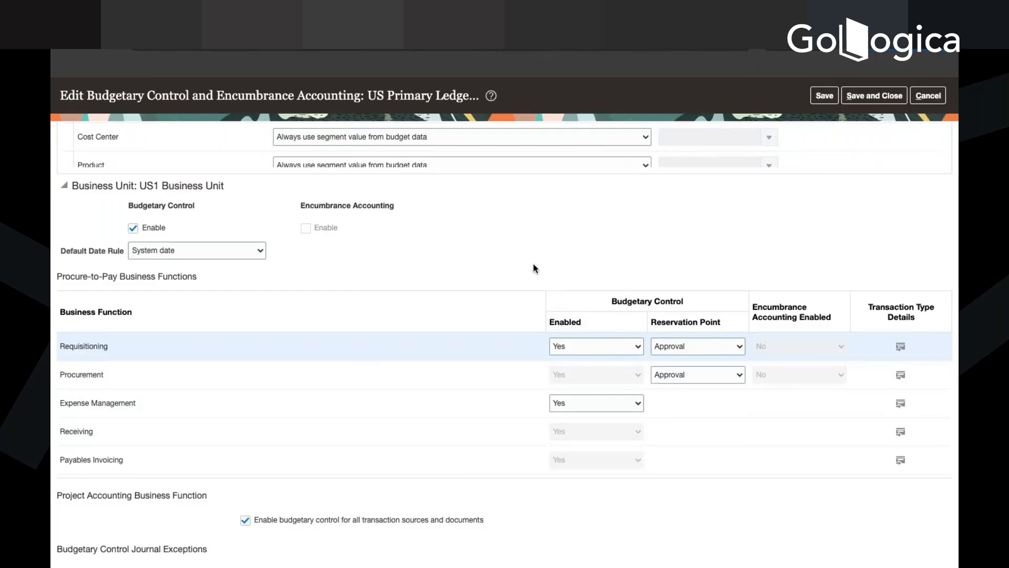
scroll(534, 267, down, 2)
scroll(533, 268, down, 1)
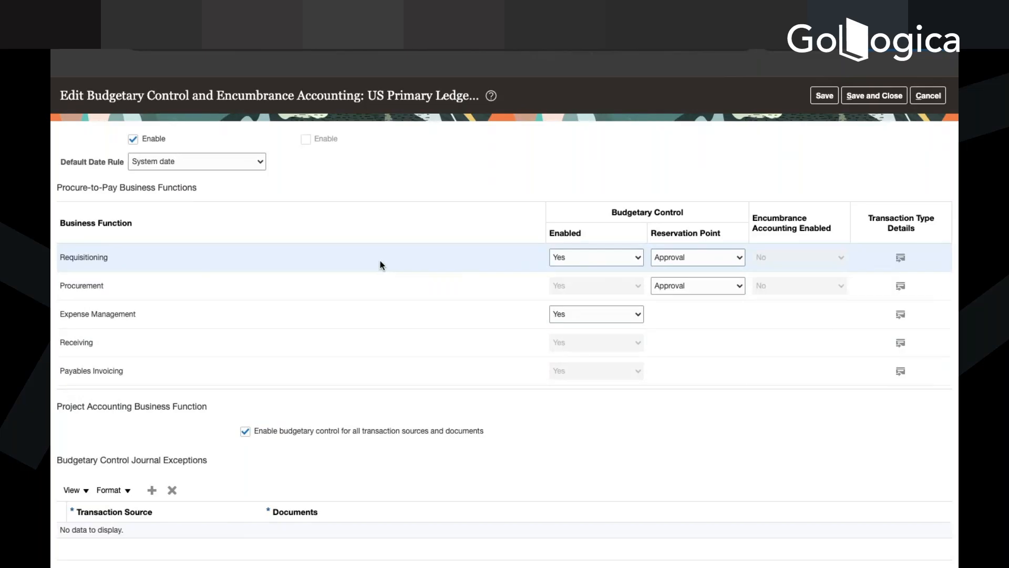
scroll(492, 166, up, 10)
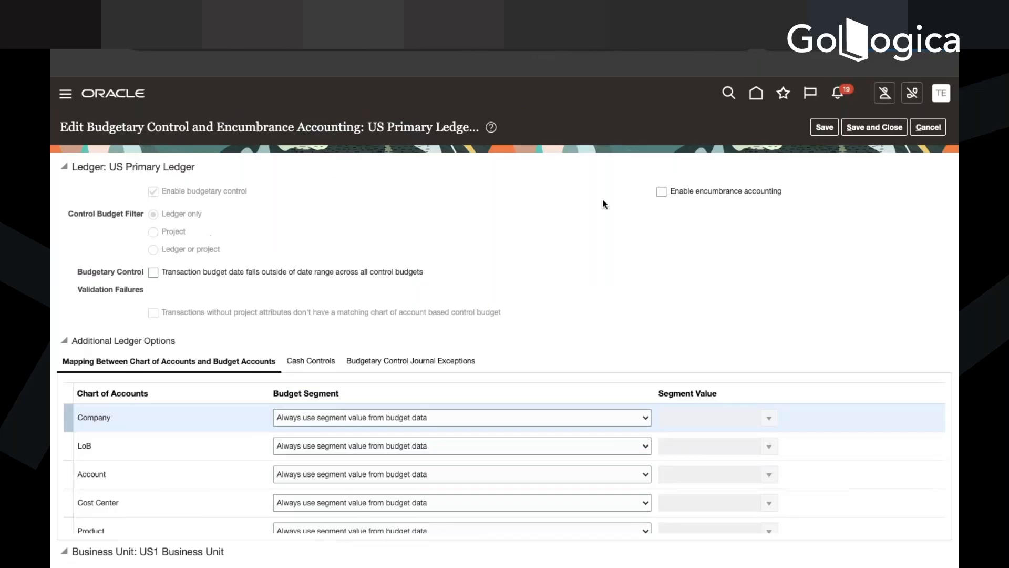
click(929, 127)
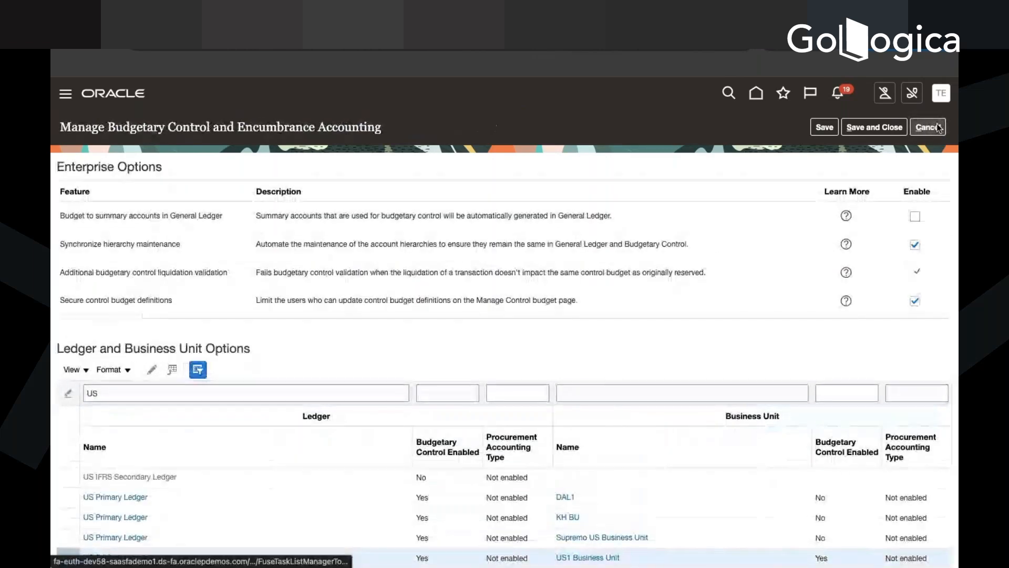
Reopen the US Primary Ledger entry for US1 Business Unit, disable the business unit's budgetary control and save.
scroll(464, 470, down, 1)
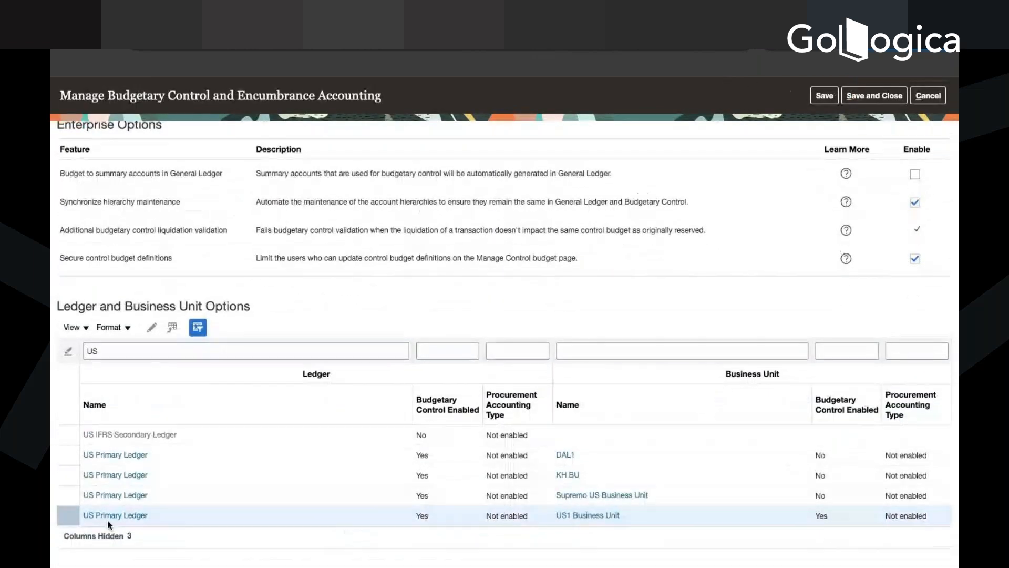
click(109, 518)
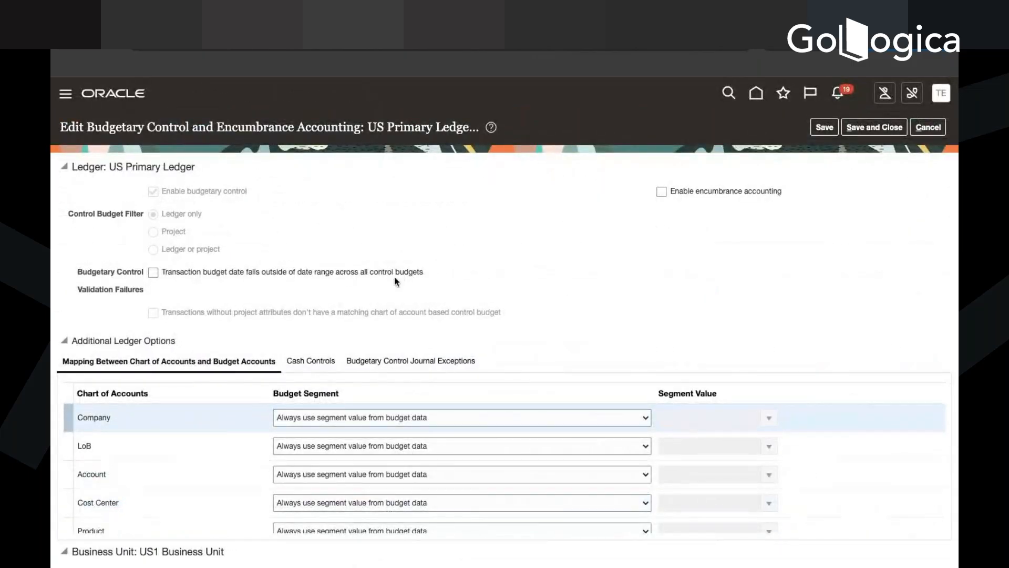
scroll(395, 281, down, 5)
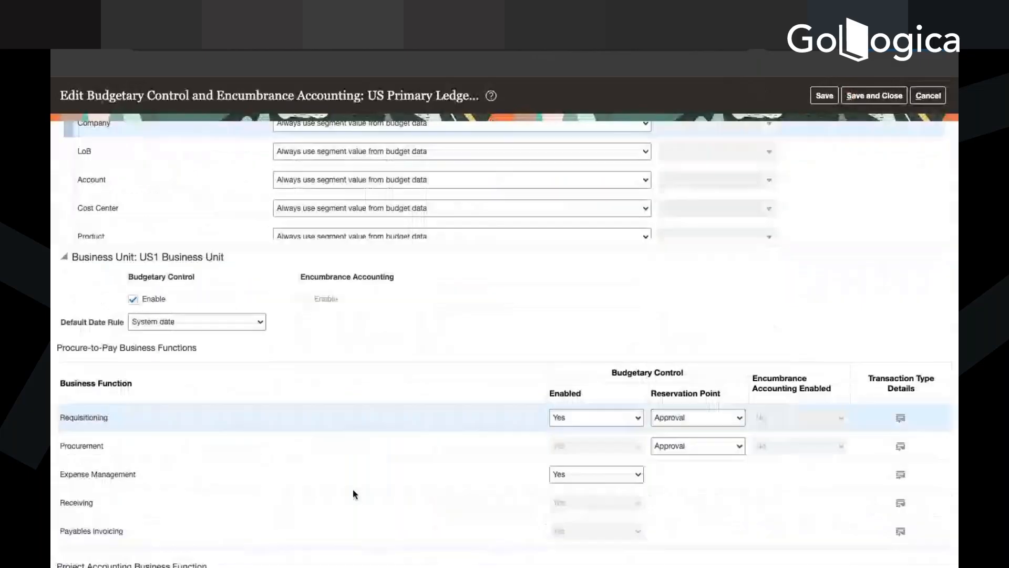
scroll(353, 490, down, 1)
click(158, 292)
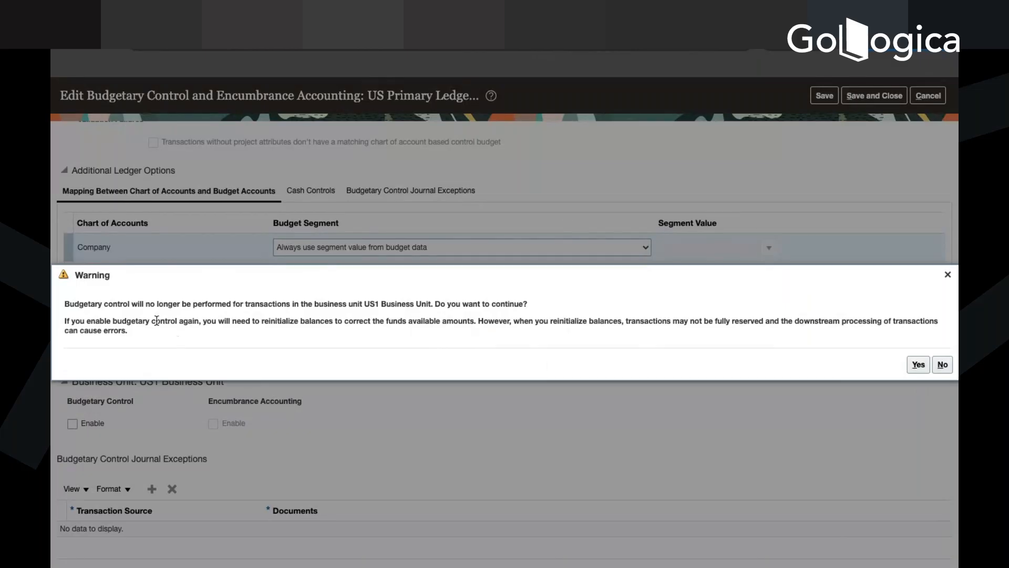
click(948, 275)
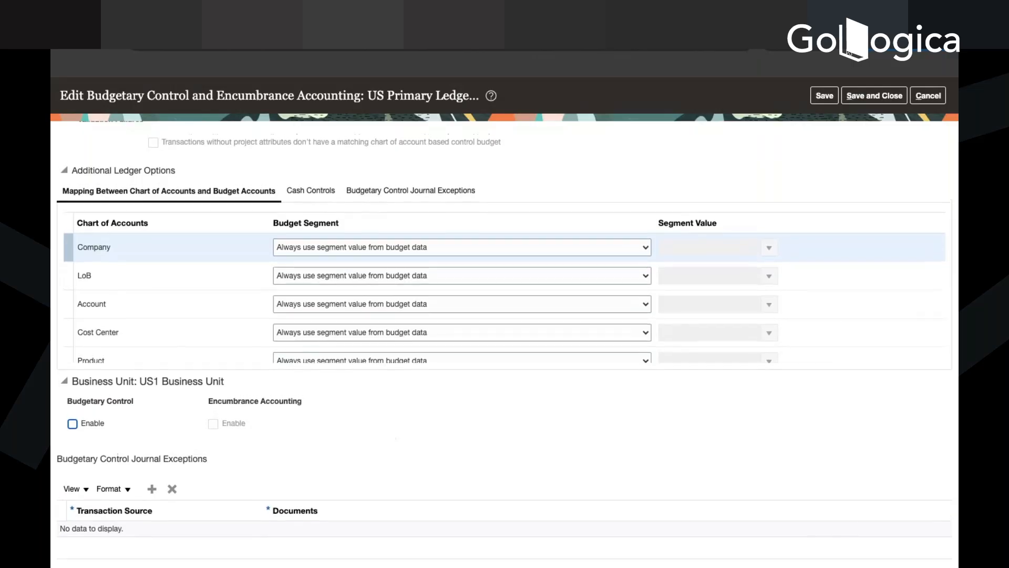
click(824, 95)
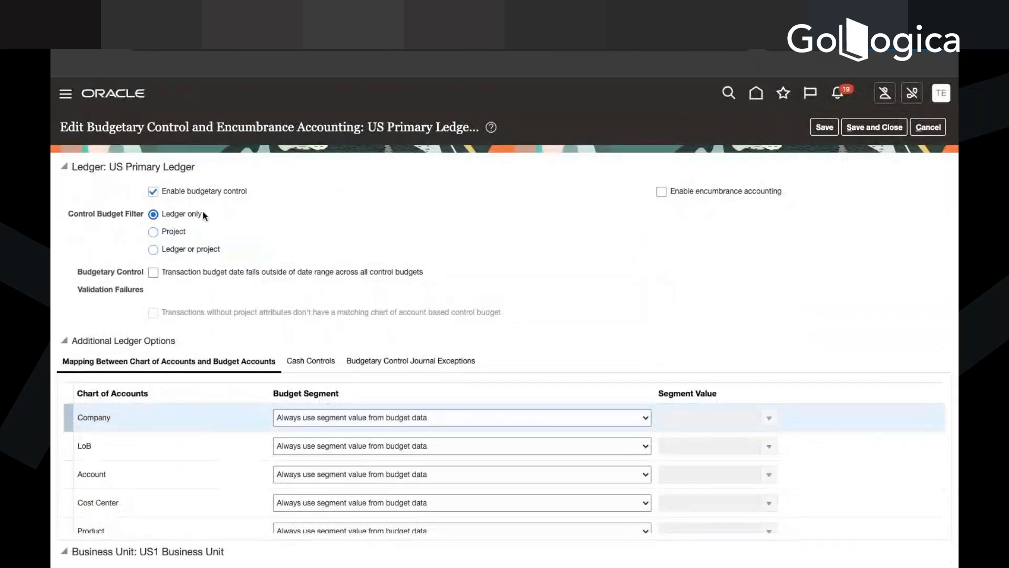
Disable budgetary control for the US Primary Ledger, then save and close both the ledger settings and the management page.
click(153, 192)
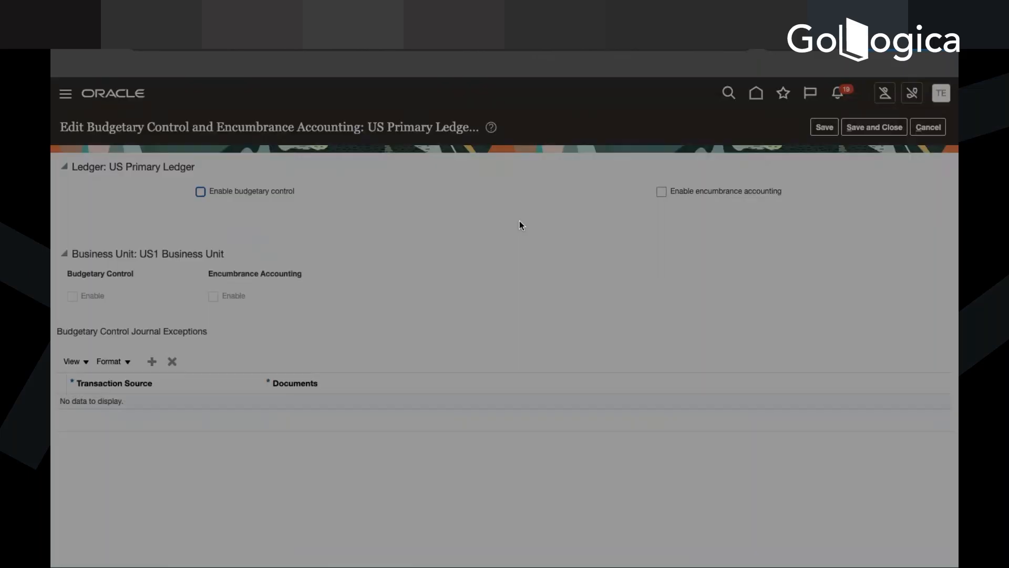
click(919, 364)
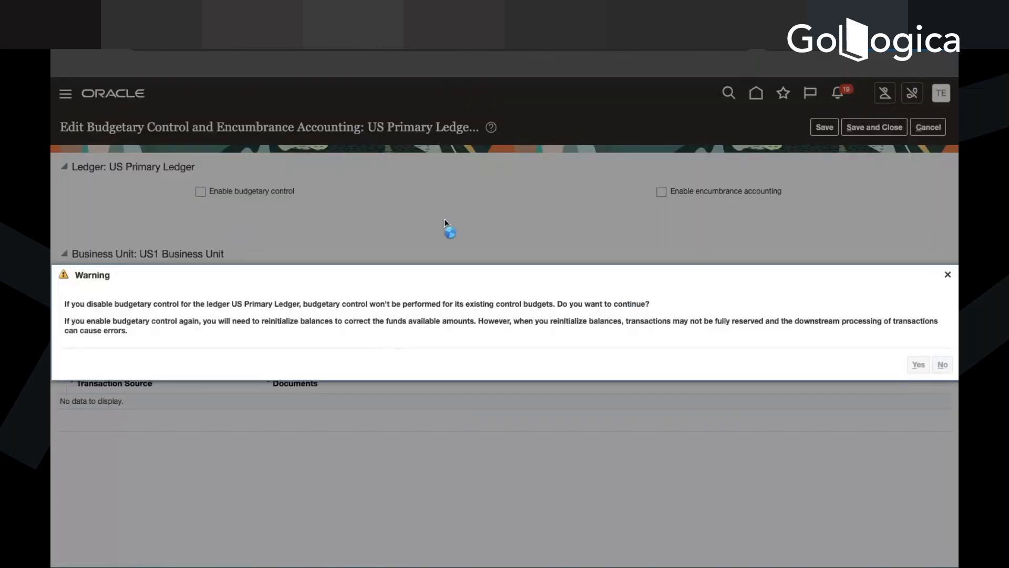
click(894, 127)
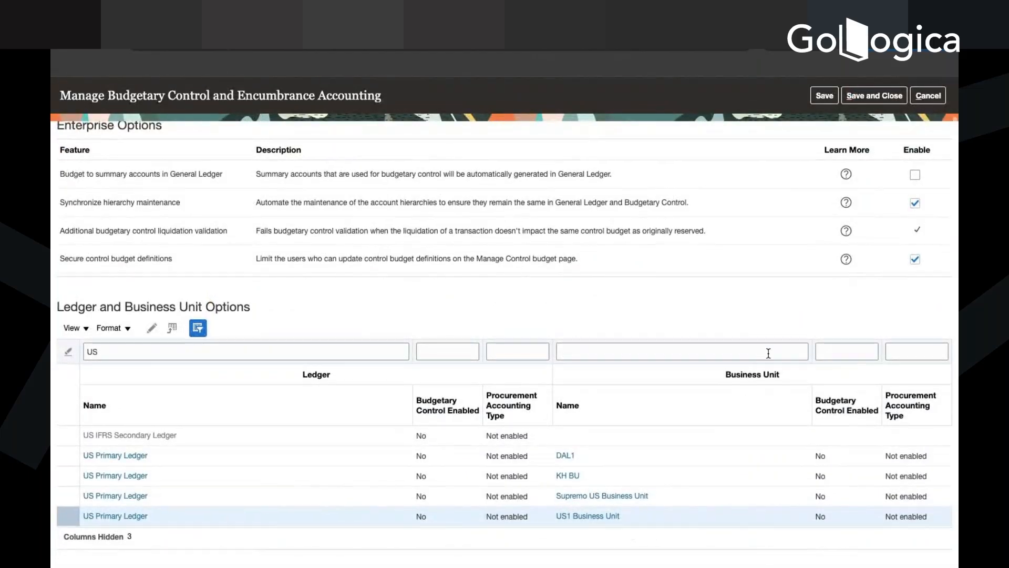
scroll(770, 351, up, 1)
click(875, 127)
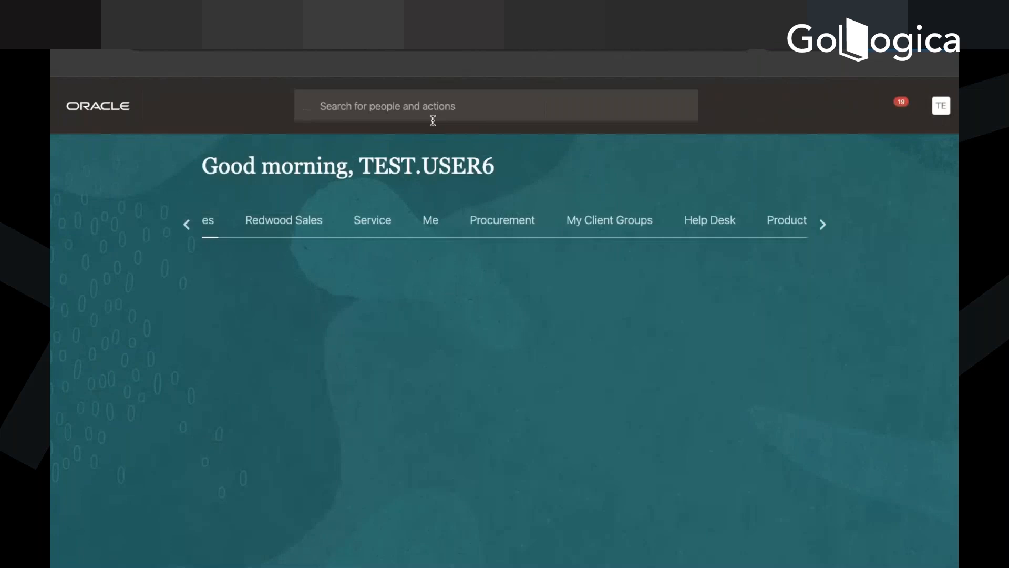
Open Manage Unprocessed Costs in the Costs work area of Projects.
click(759, 329)
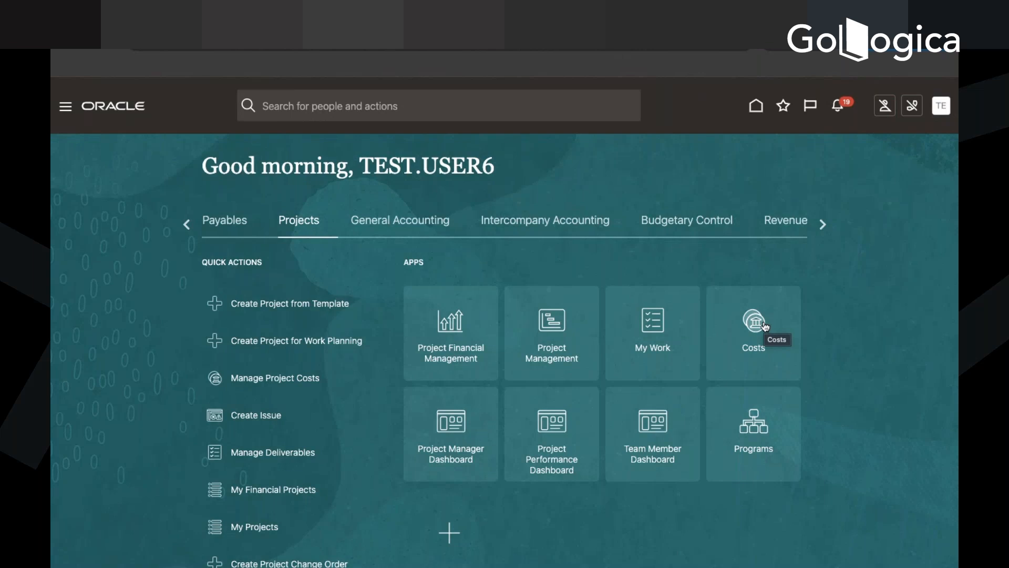
click(757, 330)
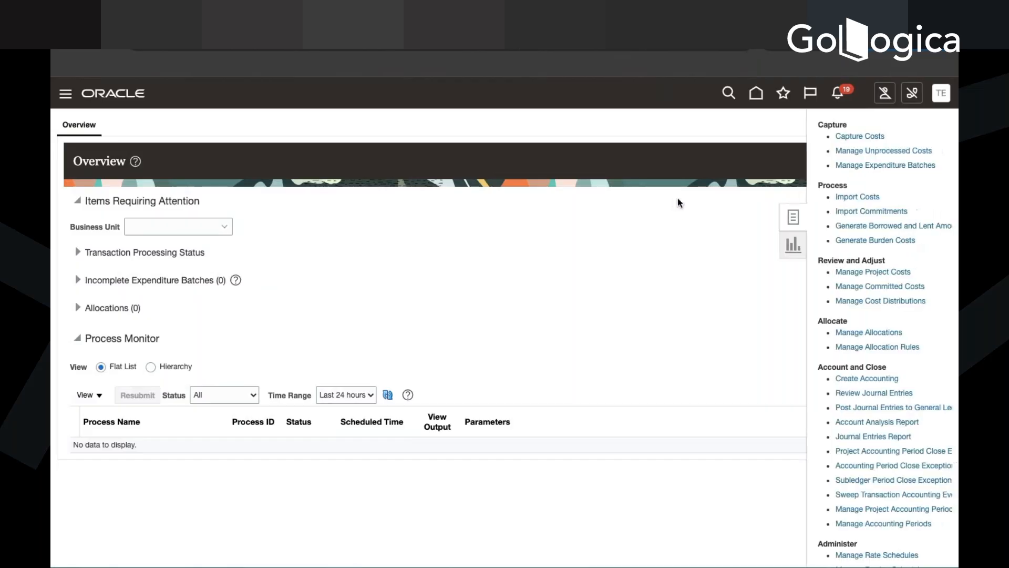
click(888, 153)
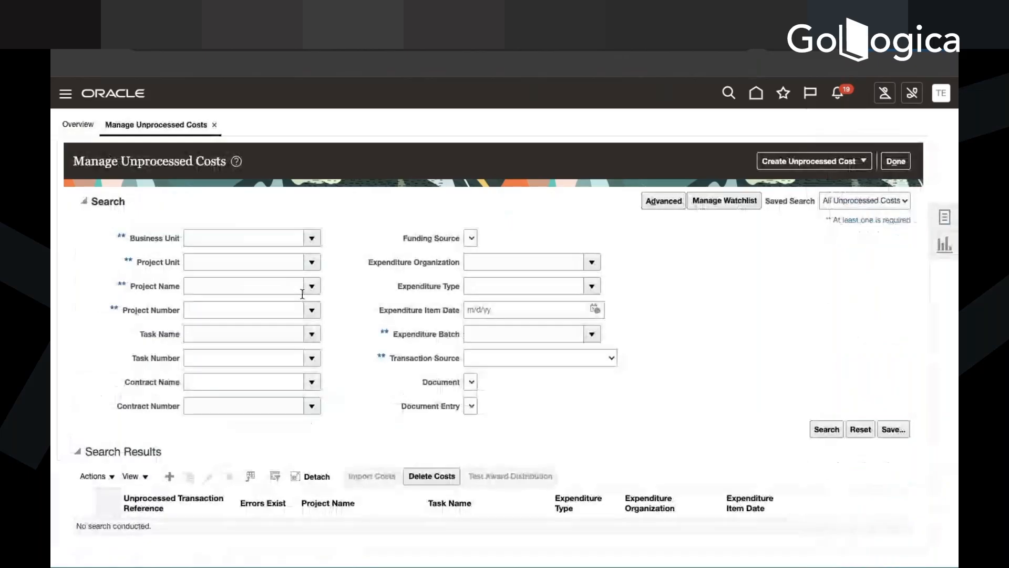
Search the unprocessed costs by project name Test Project 2 and submit the Administrative cost on Chargeable Task for import.
click(312, 286)
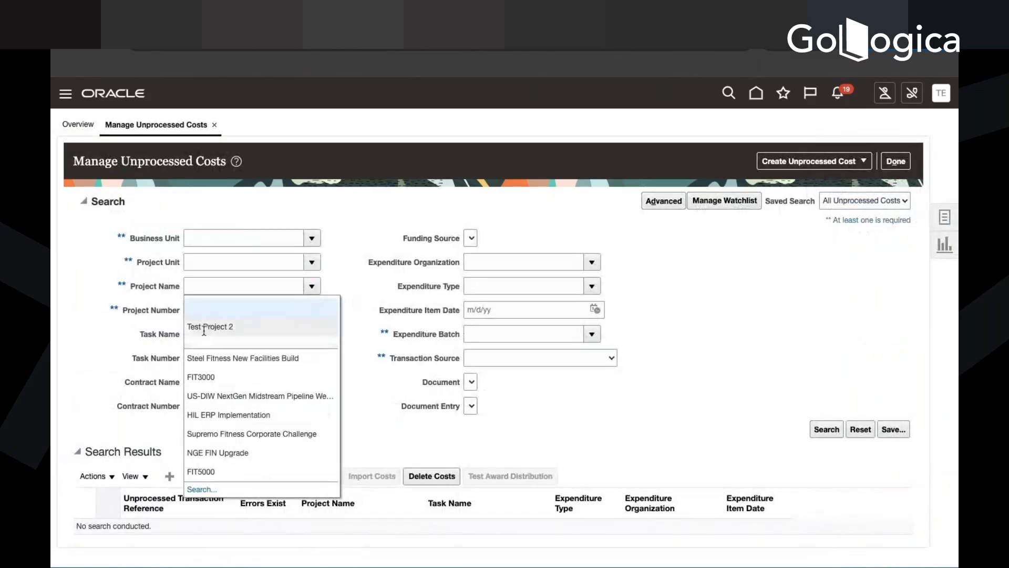
click(204, 328)
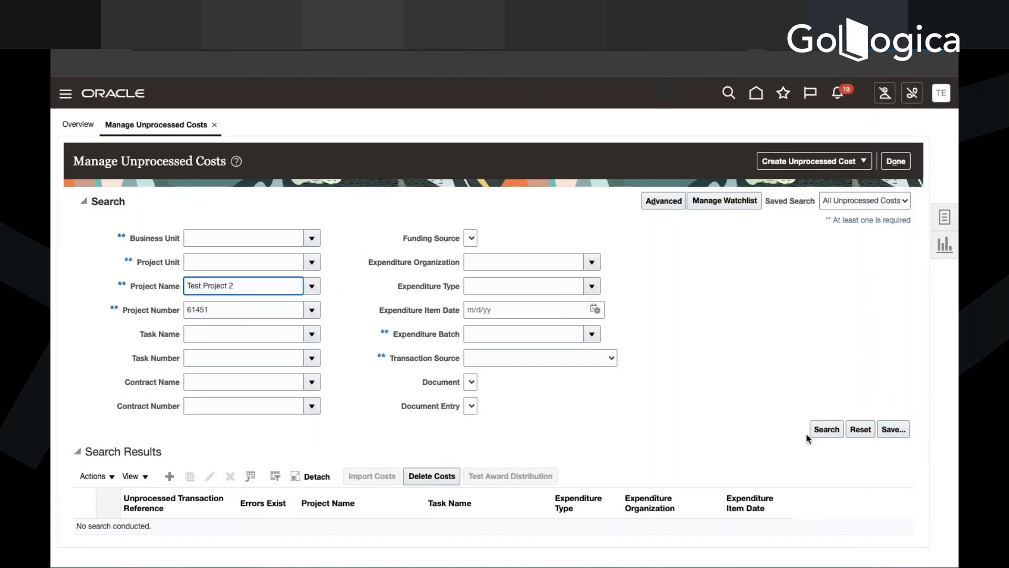
click(819, 438)
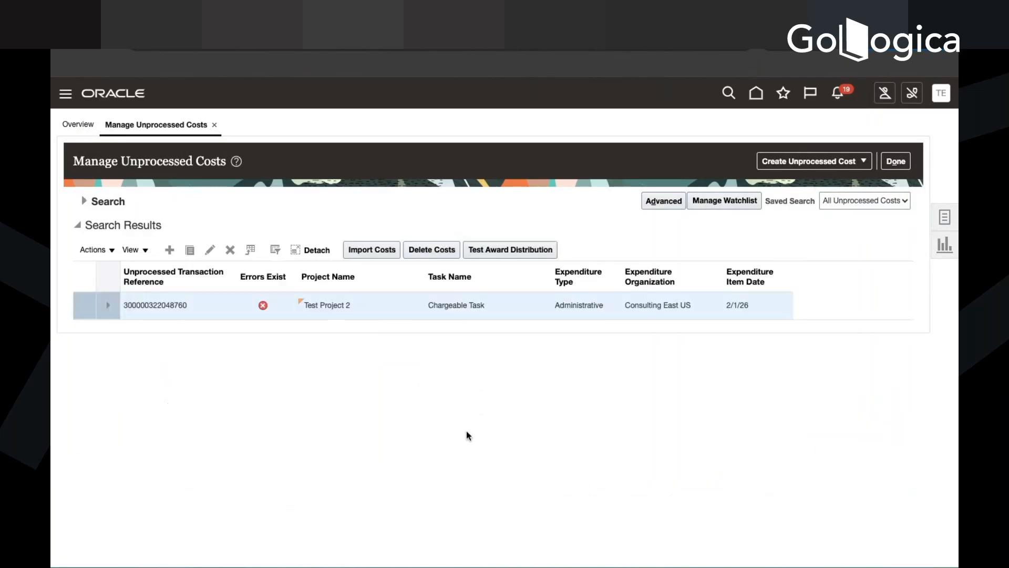
click(376, 250)
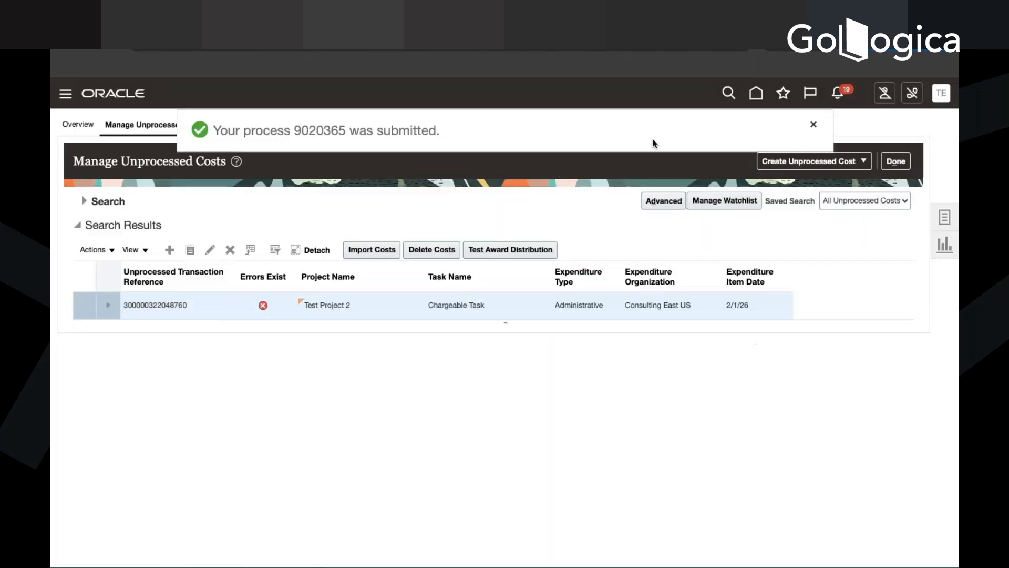
click(813, 131)
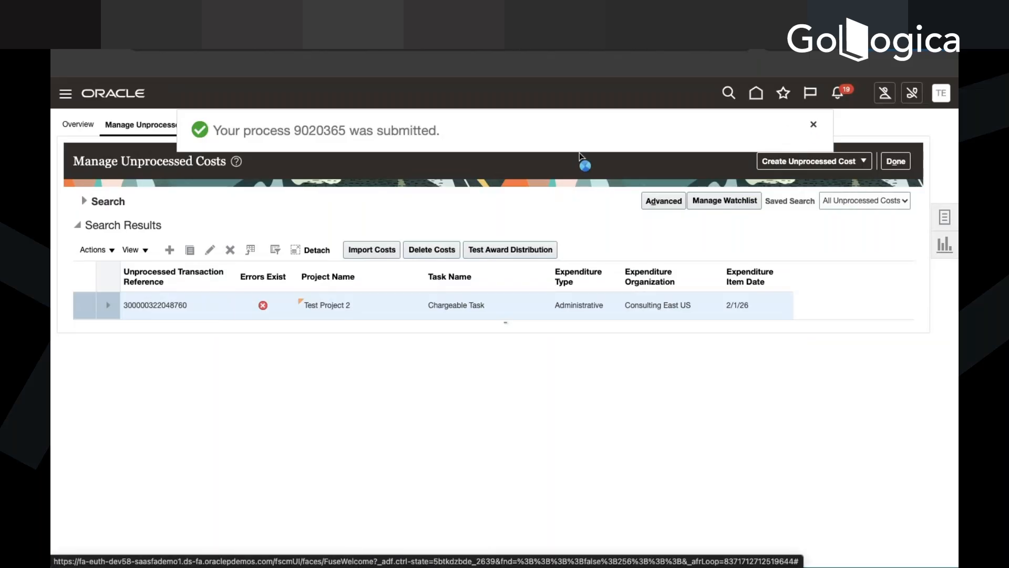
Rerun the unprocessed costs search for Test Project 2 to check whether the cost has been imported.
click(88, 203)
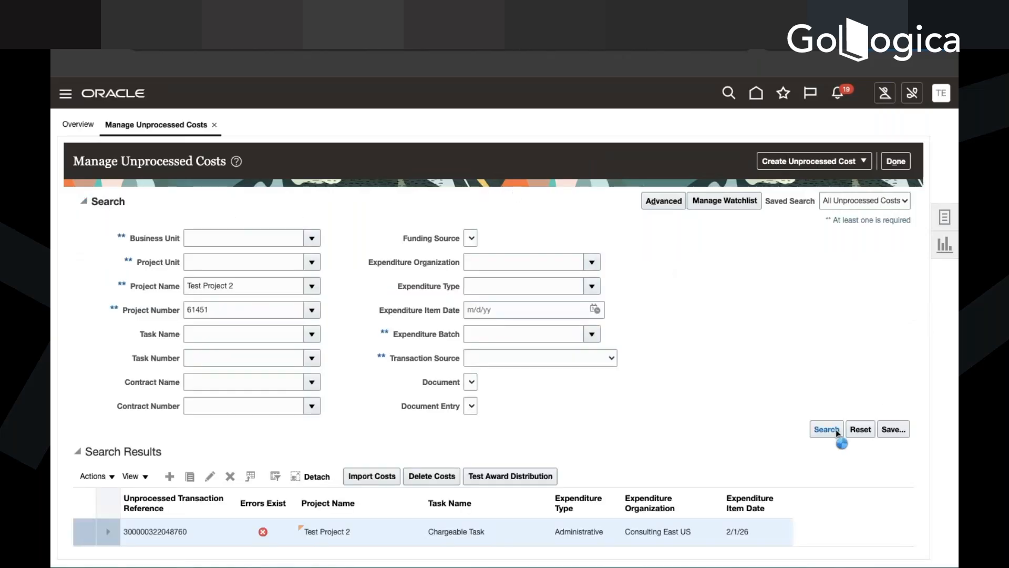
click(834, 430)
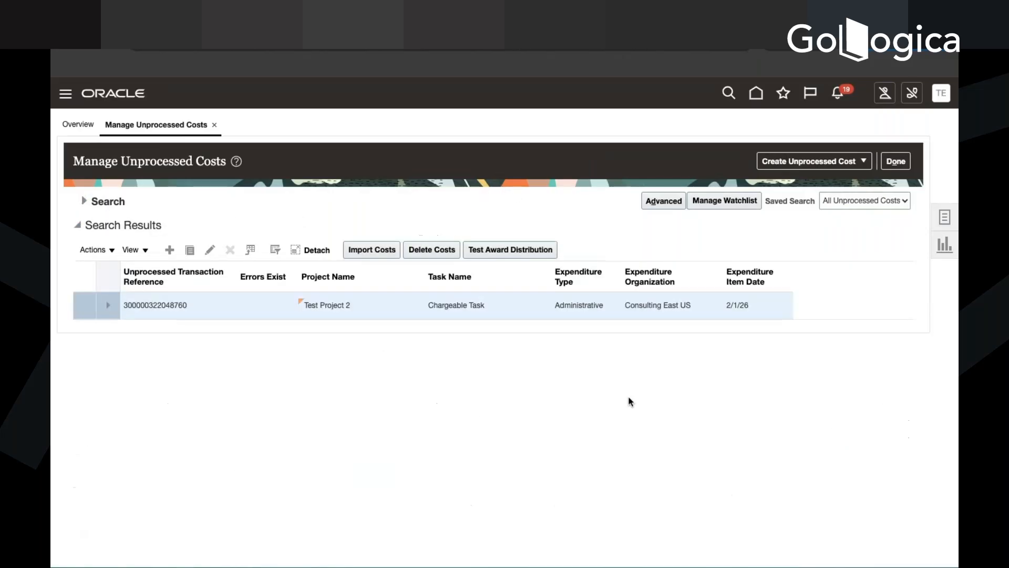
click(84, 202)
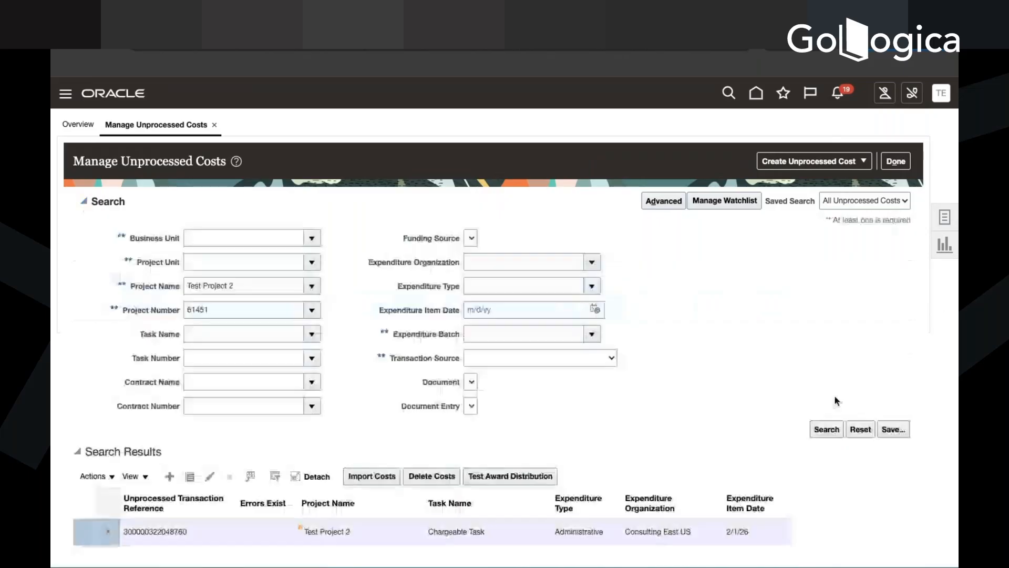
click(825, 435)
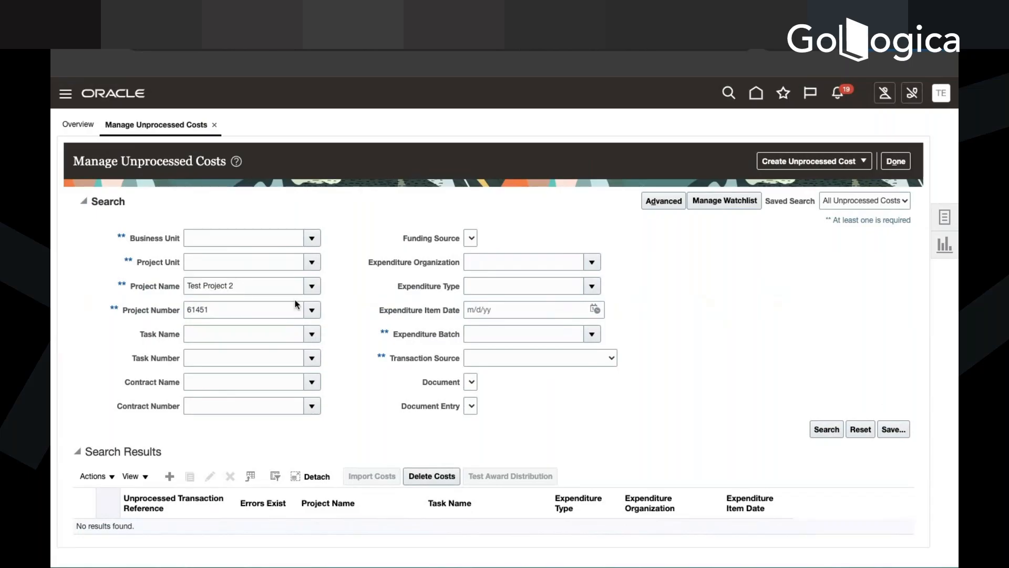
Open Manage Project Costs and look up project numbers starting from Test.
click(945, 229)
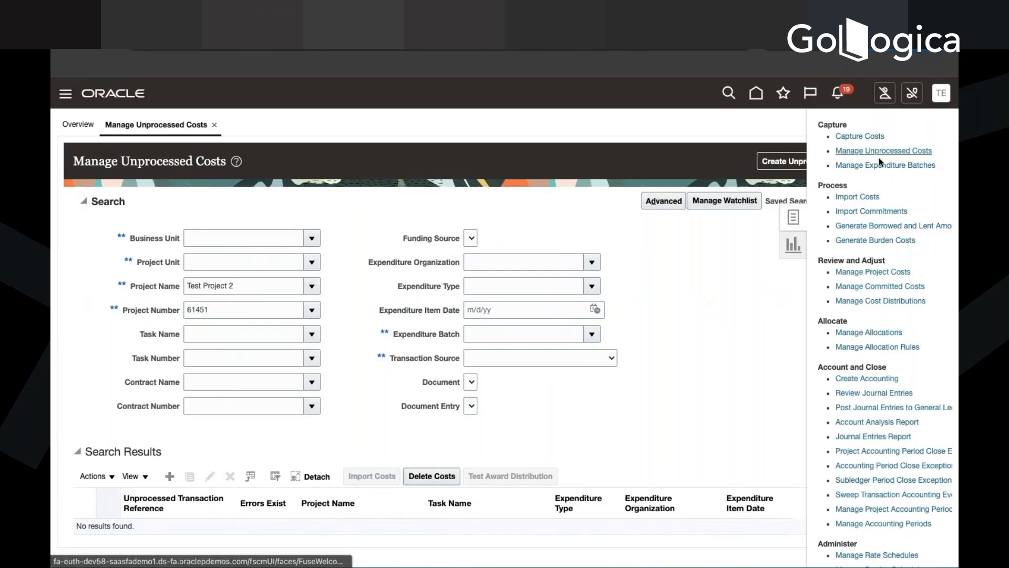
click(886, 274)
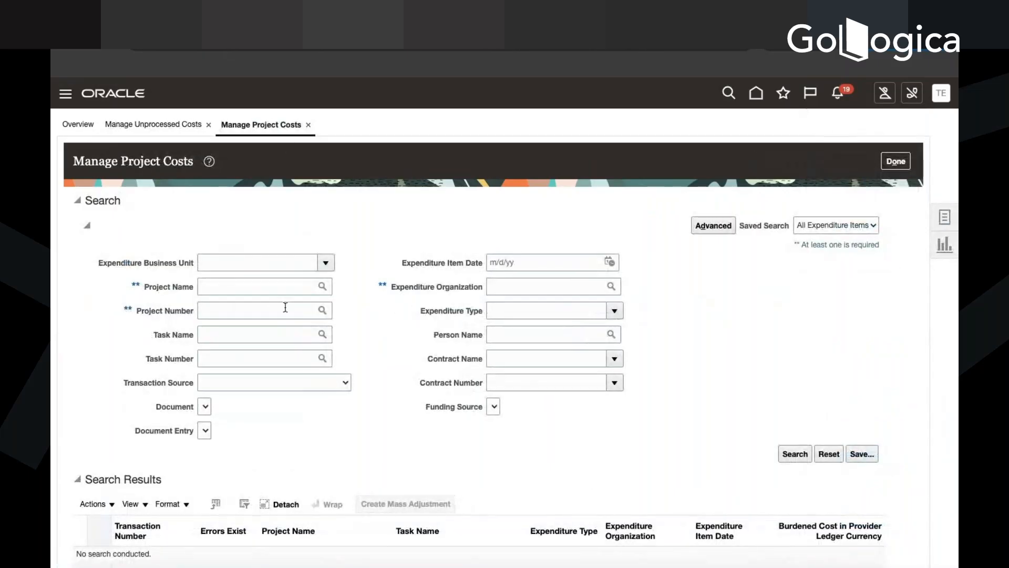
click(264, 309)
text(Test)
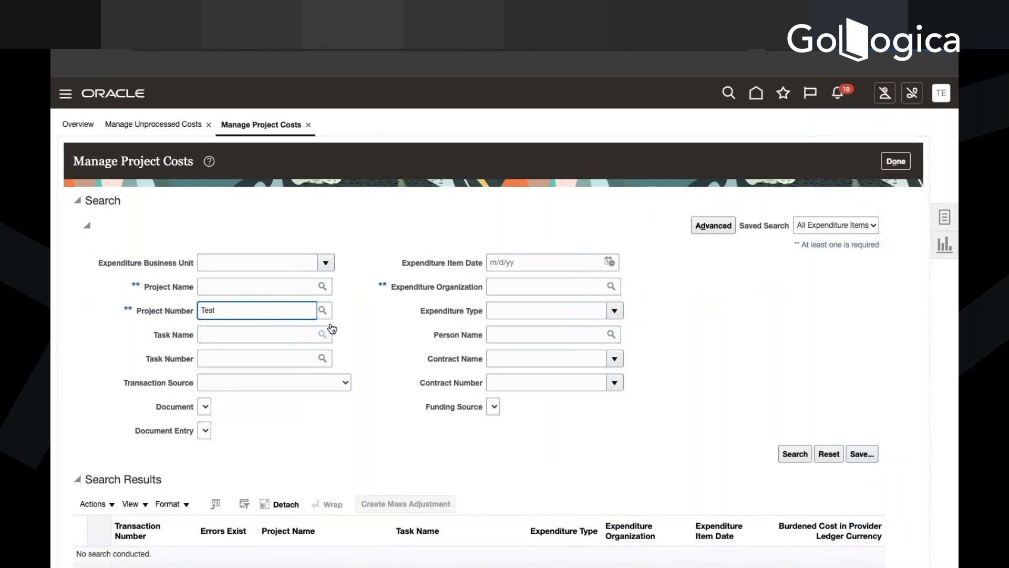
click(322, 311)
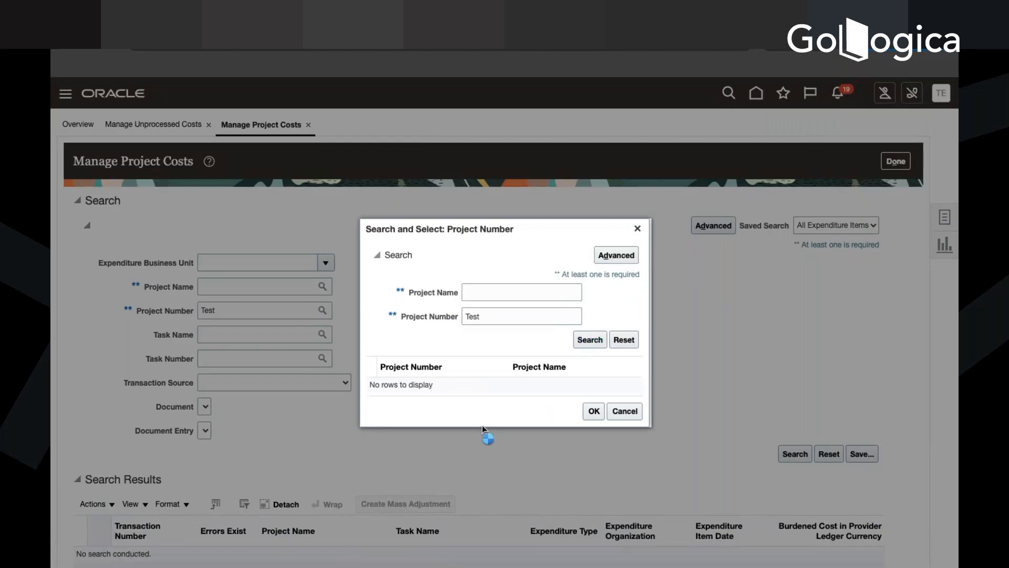
Look up the project by the name Test Project instead, select Test Project 2, and search for its project costs.
click(517, 318)
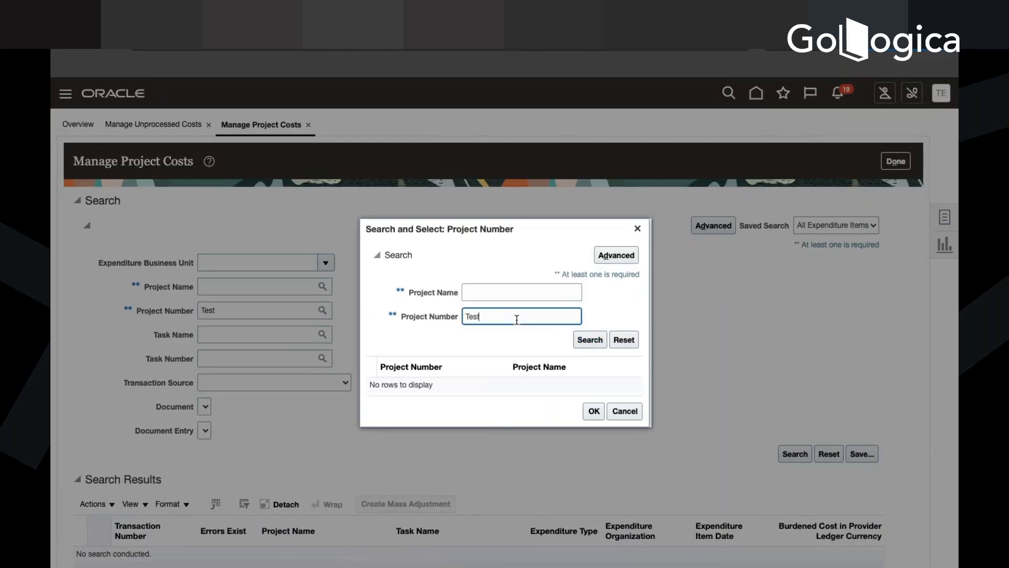
key(BackSpace)
key(BackSpace)
key(BackSpace)
click(518, 290)
text(Test)
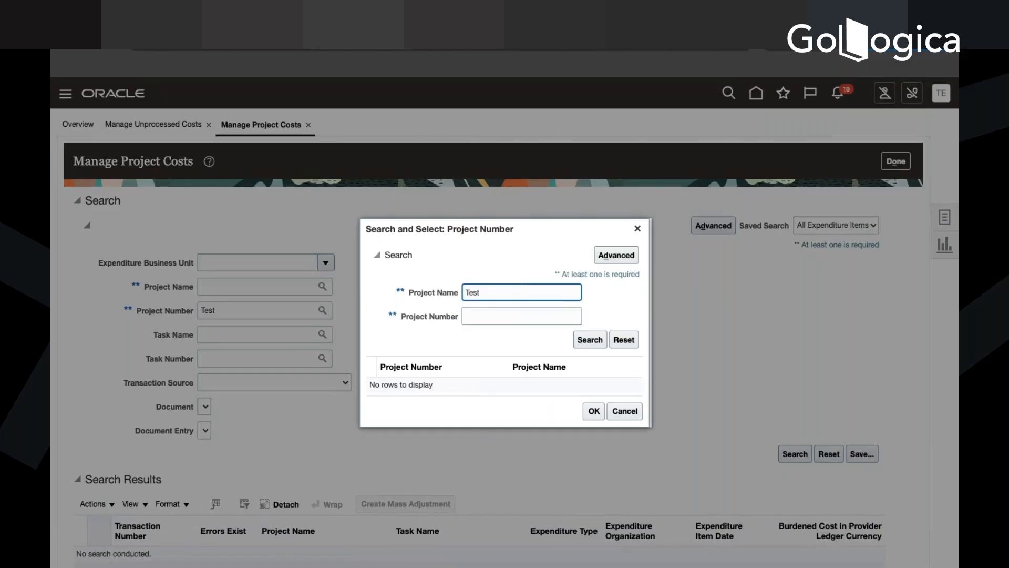
text( Project)
click(586, 342)
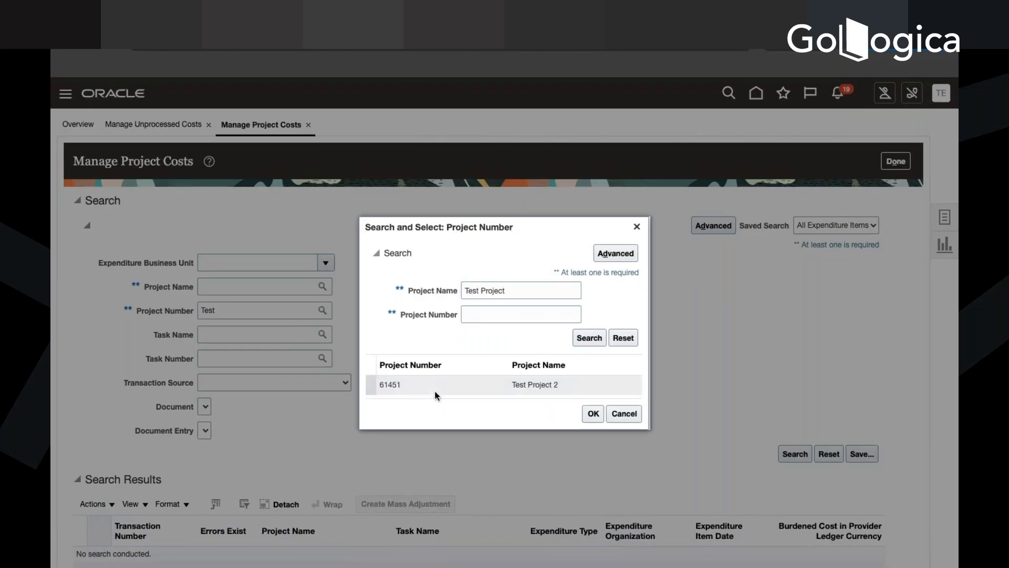
click(437, 388)
click(597, 413)
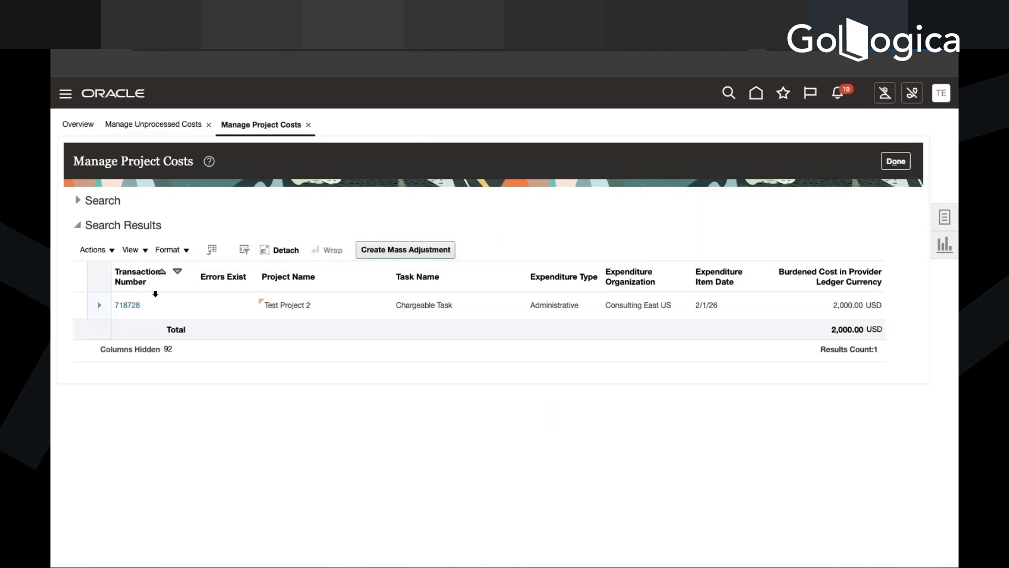
Open the Administrative cost transaction of Test Project 2 and review its general, source document and timecard details.
click(136, 307)
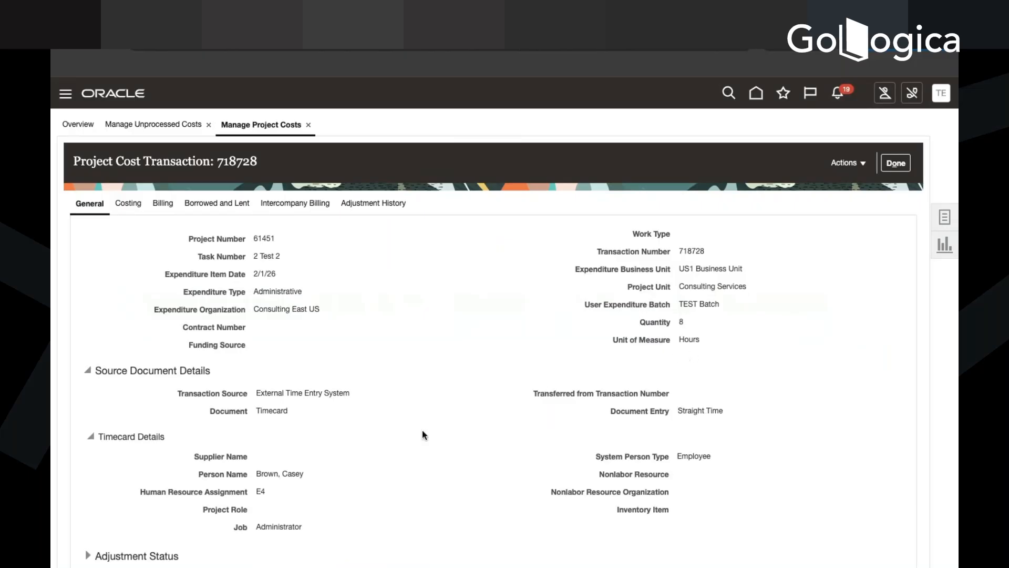
scroll(417, 431, down, 2)
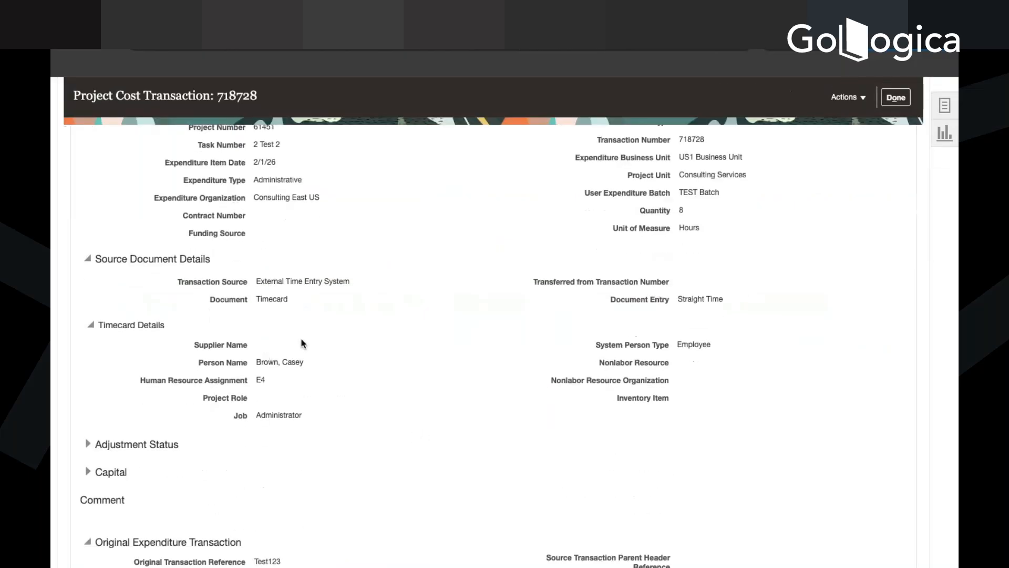
scroll(375, 311, up, 2)
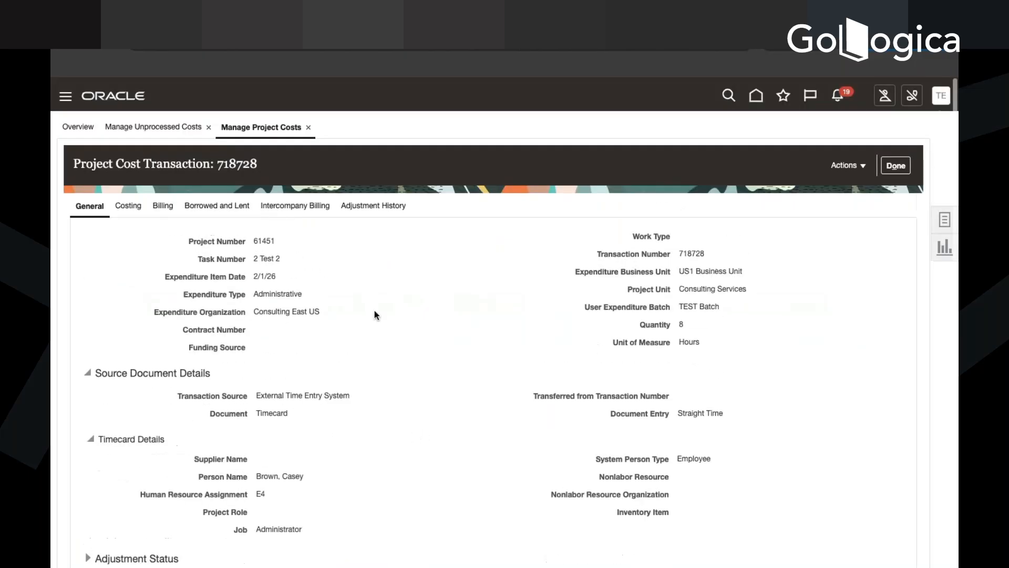
Show all columns of the transaction's costing distributions and examine the accounting details and raw cost rate.
click(136, 204)
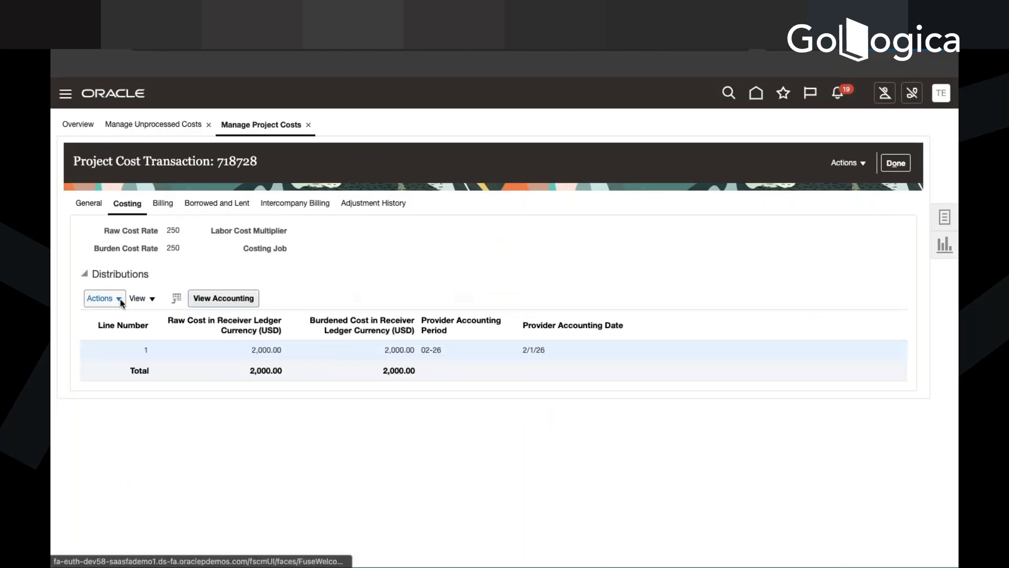
click(141, 299)
mouse_move(162, 351)
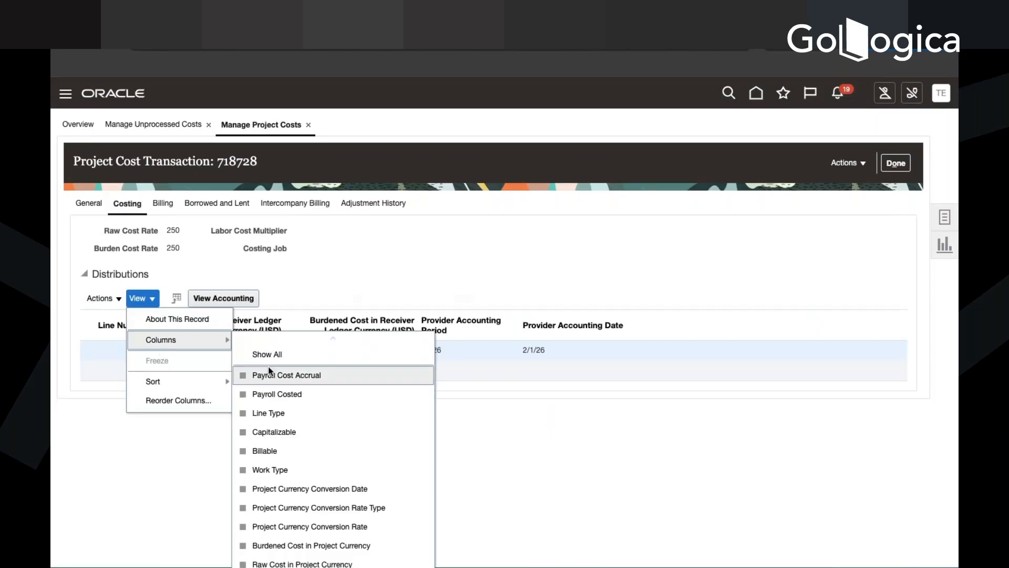
click(252, 355)
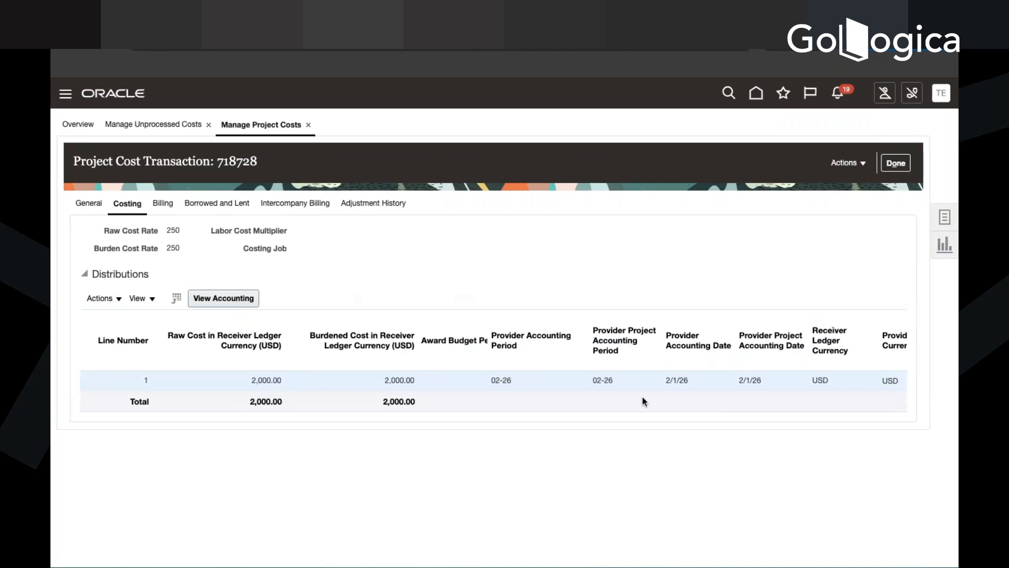
scroll(634, 382, right, 2)
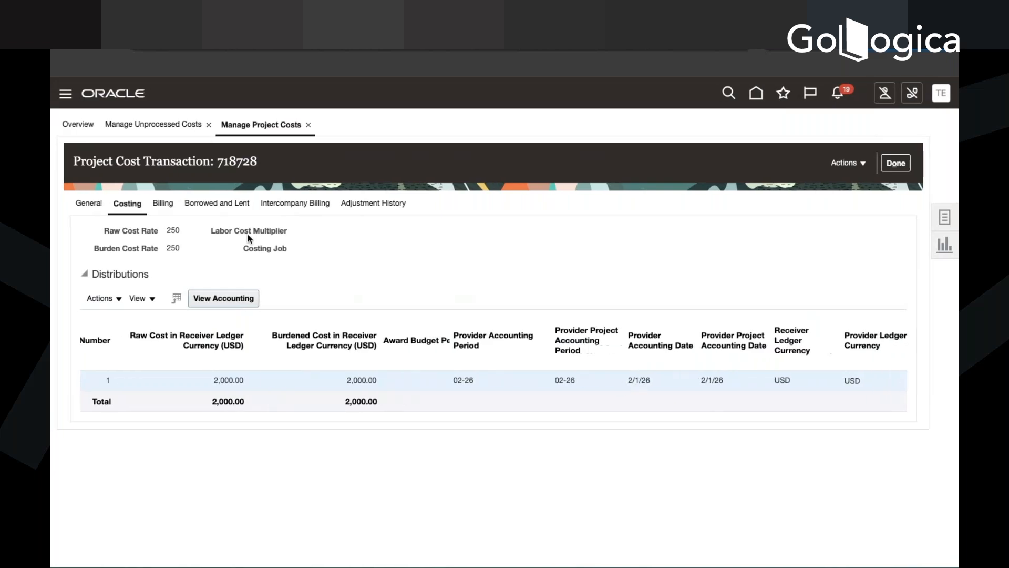
double_click(175, 233)
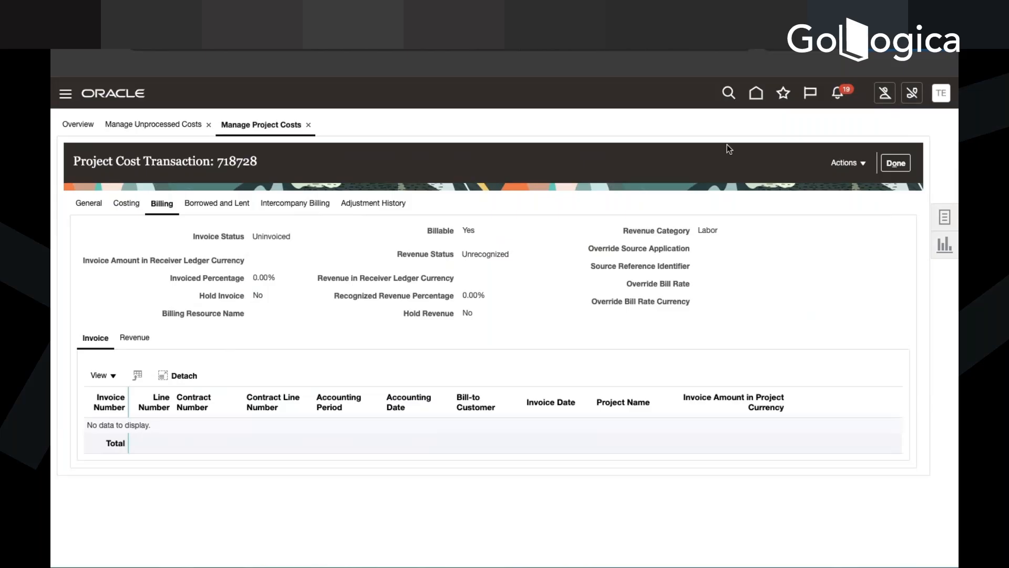
Close the project cost transaction and return to Manage Unprocessed Costs to start a new unprocessed cost.
click(902, 167)
click(947, 223)
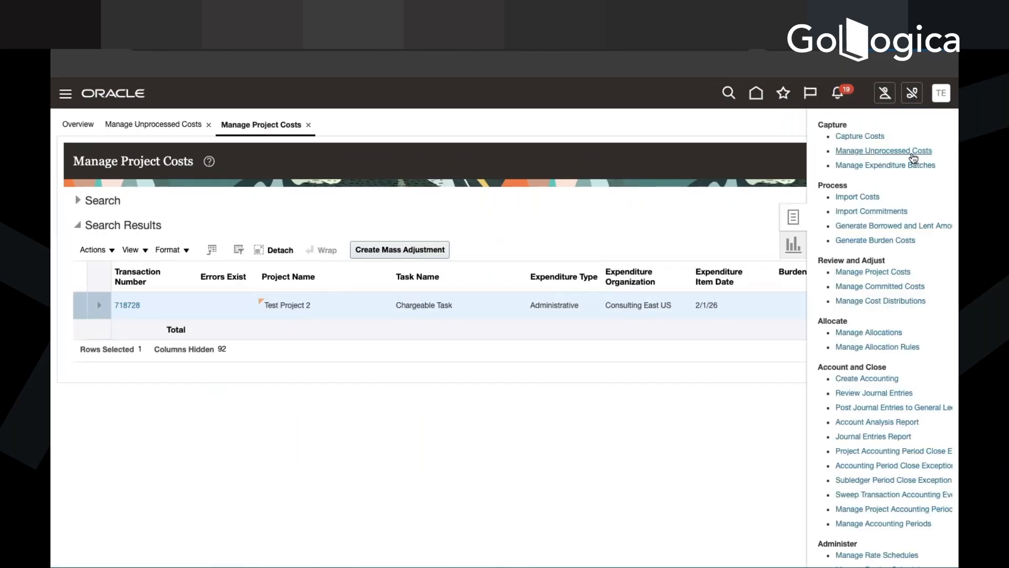
click(915, 152)
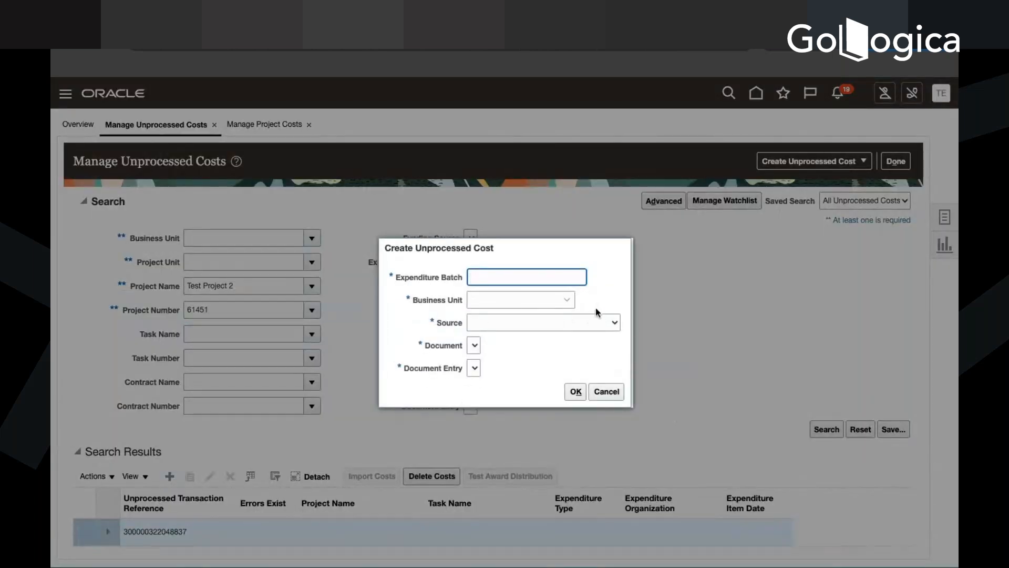
Create an unprocessed cost with expenditure batch TEST Batch, US1 Business Unit and source External Miscellaneous.
text(TEST Batch)
click(567, 300)
click(532, 325)
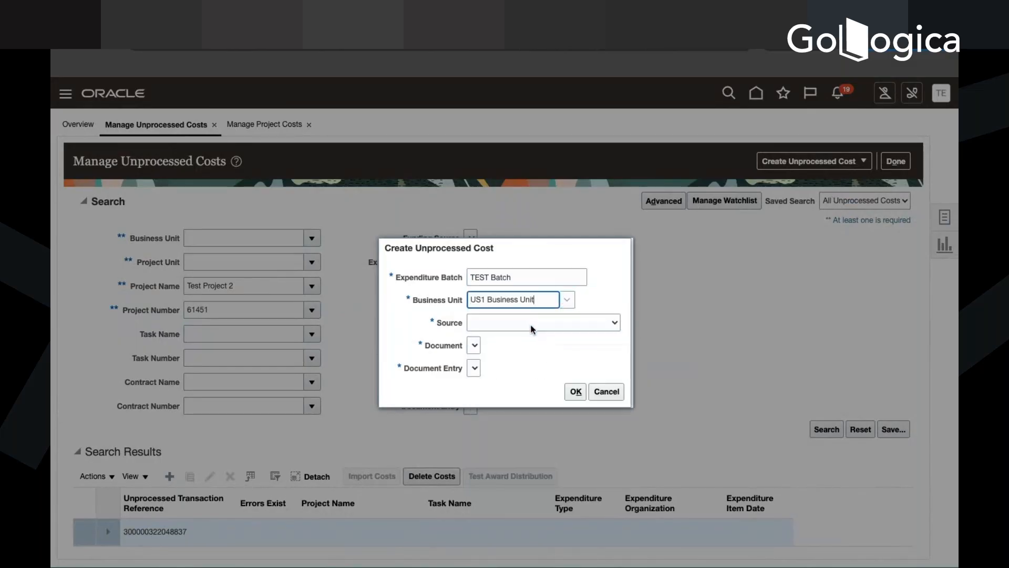
click(528, 322)
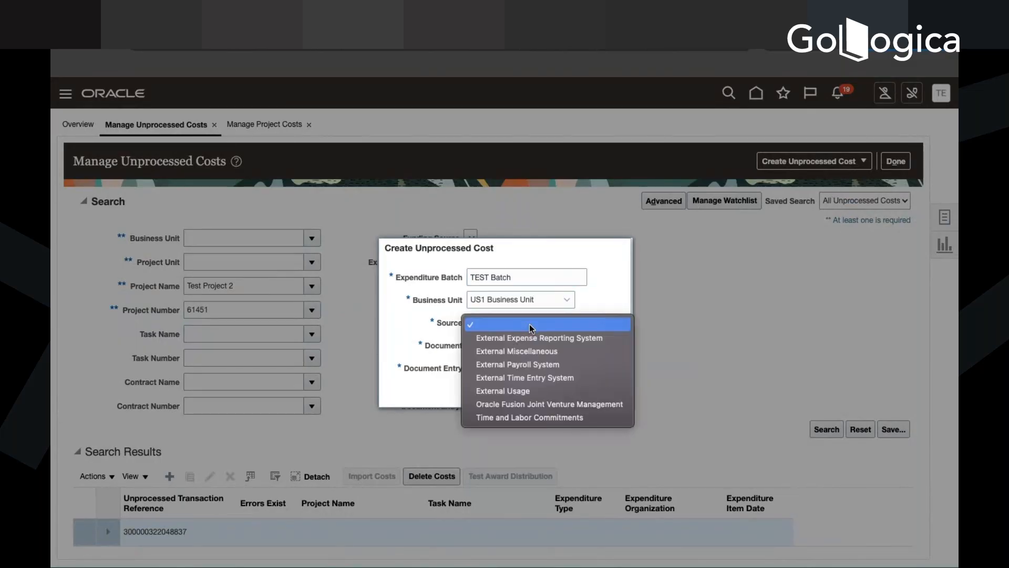
click(532, 351)
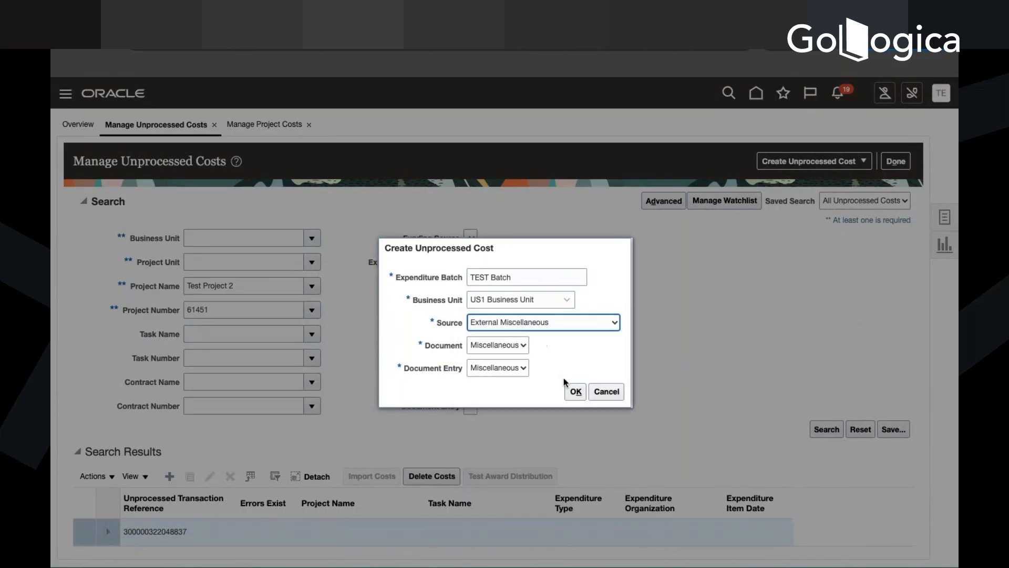
click(574, 392)
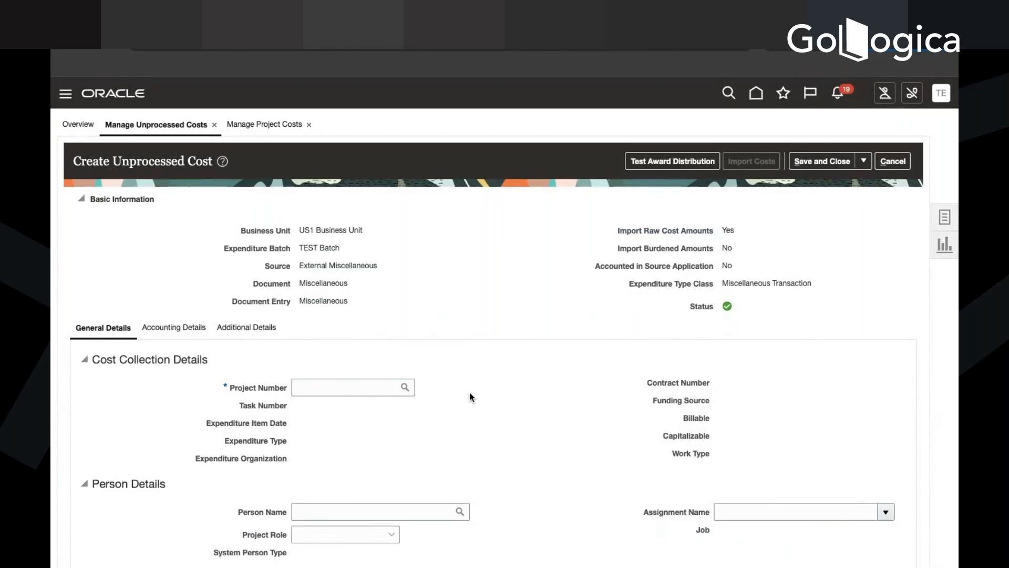
Search the project numbers for 61 and assign project 61451 to the new cost.
click(394, 390)
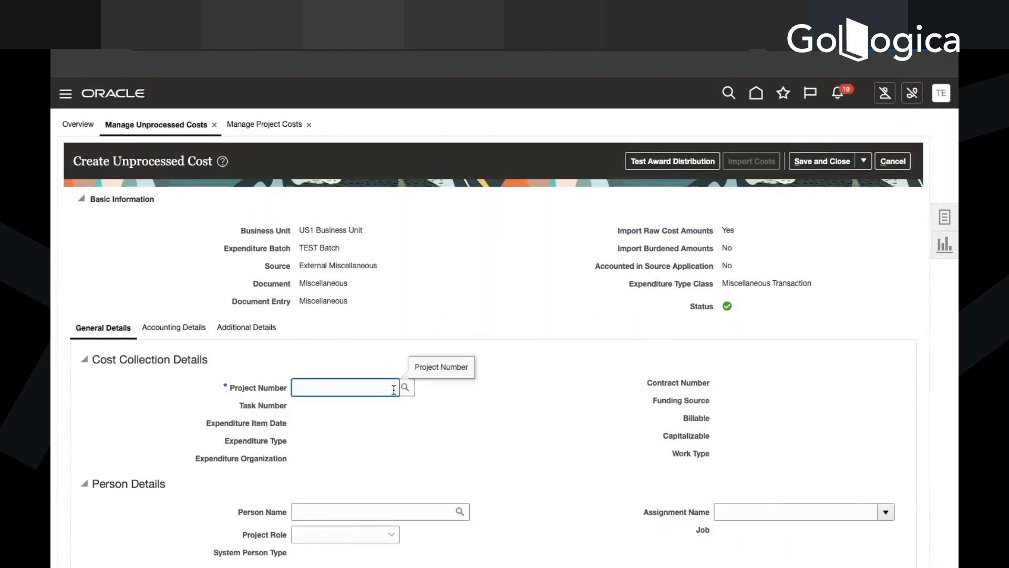
text(61)
click(406, 388)
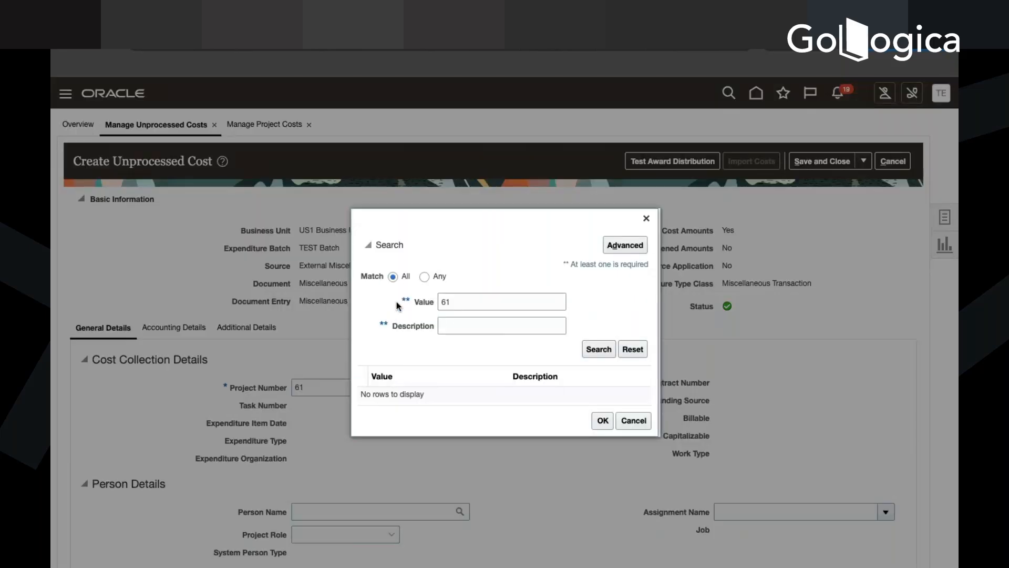
click(594, 351)
click(518, 394)
click(603, 426)
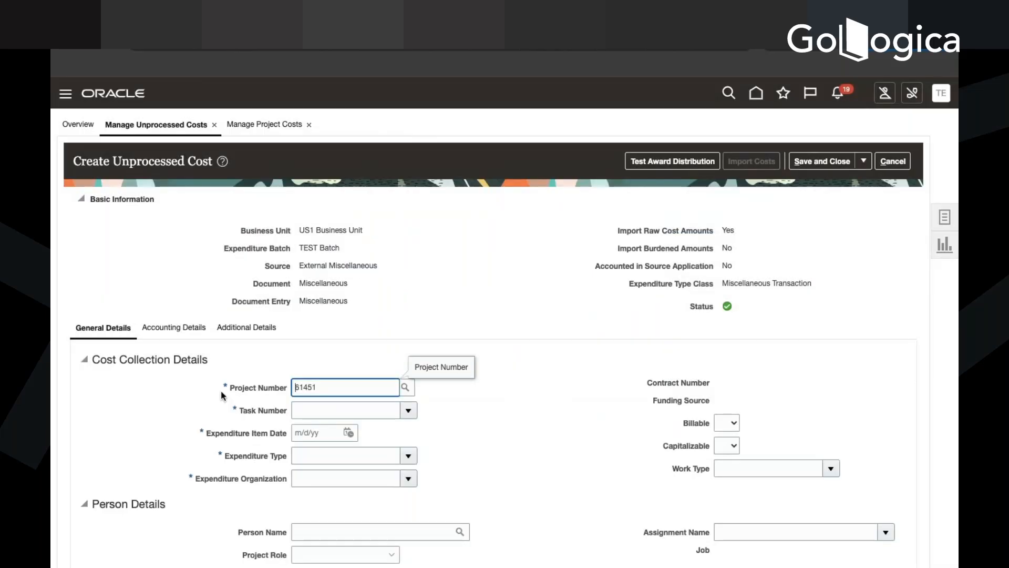
Set the cost's task number to 2 Test 2 and its expenditure item date to 2/1/26.
click(408, 411)
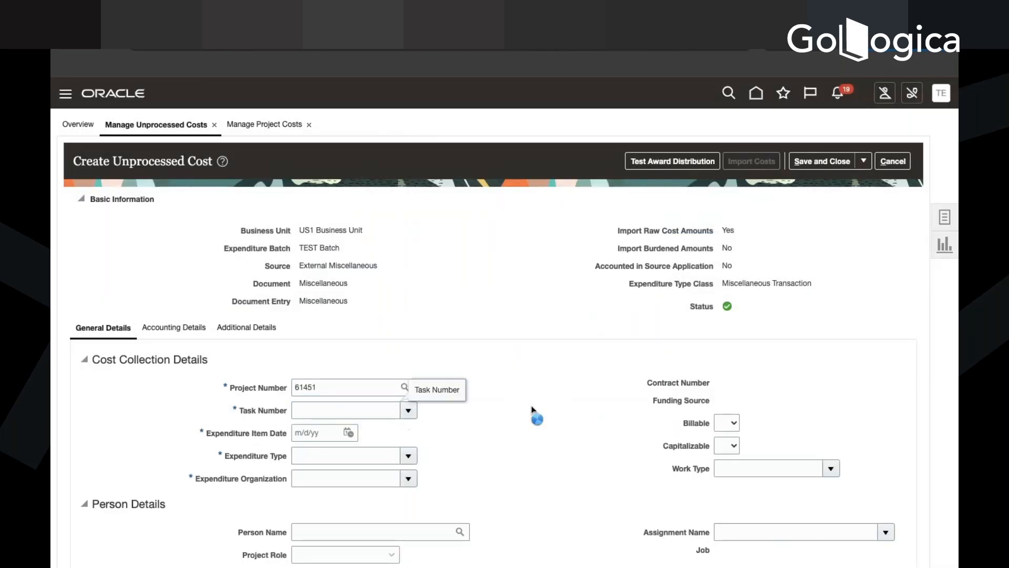
click(335, 206)
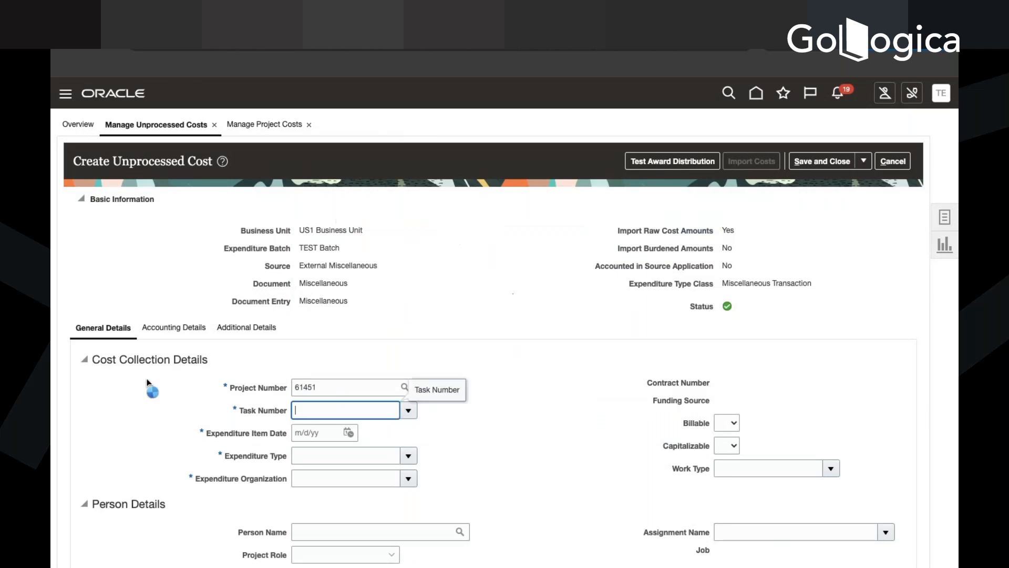
click(350, 433)
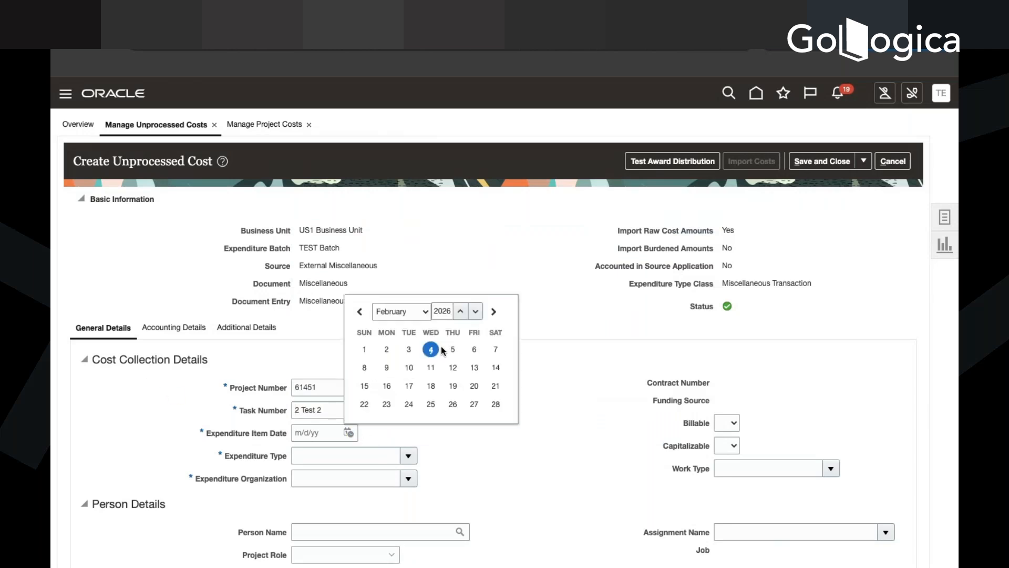
click(365, 350)
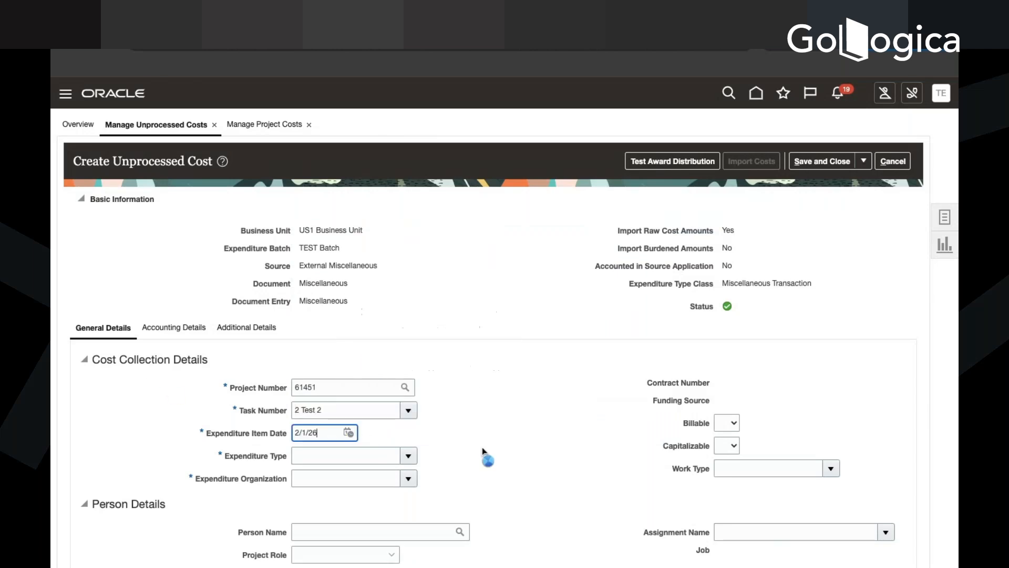
Set the cost's expenditure type to Airfare and its expenditure organization to Consulting East US.
click(409, 456)
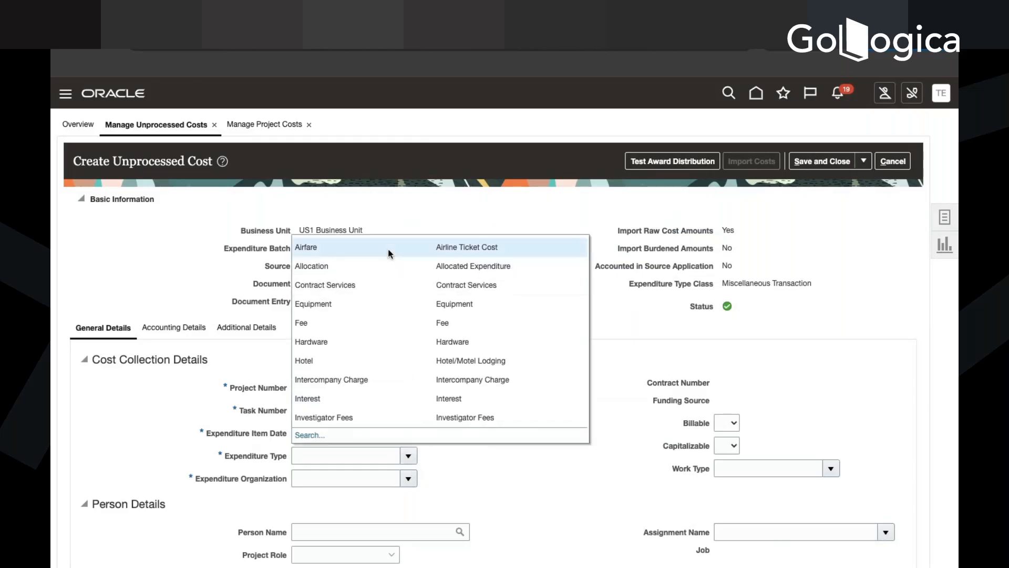
click(388, 248)
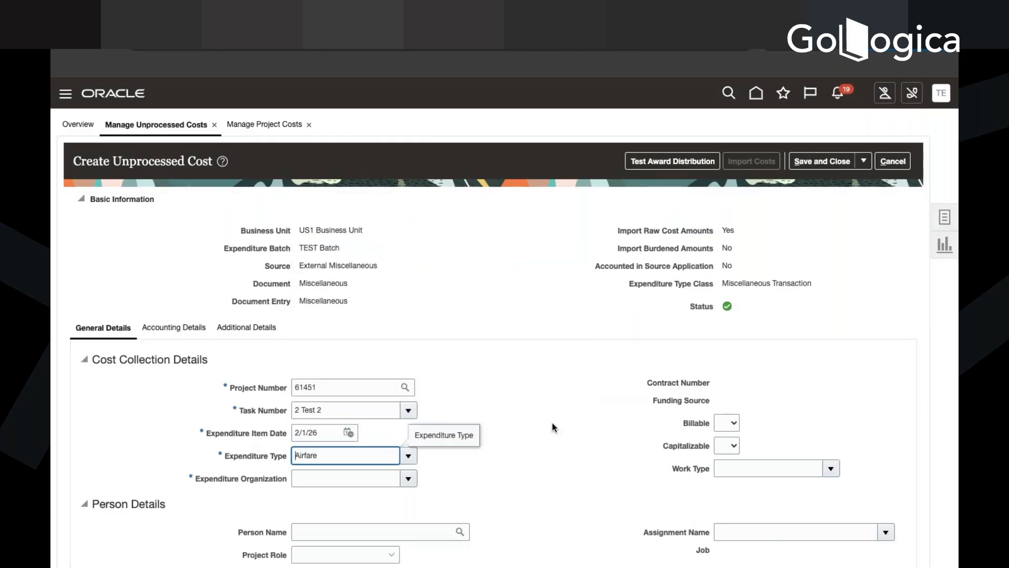
scroll(553, 427, down, 3)
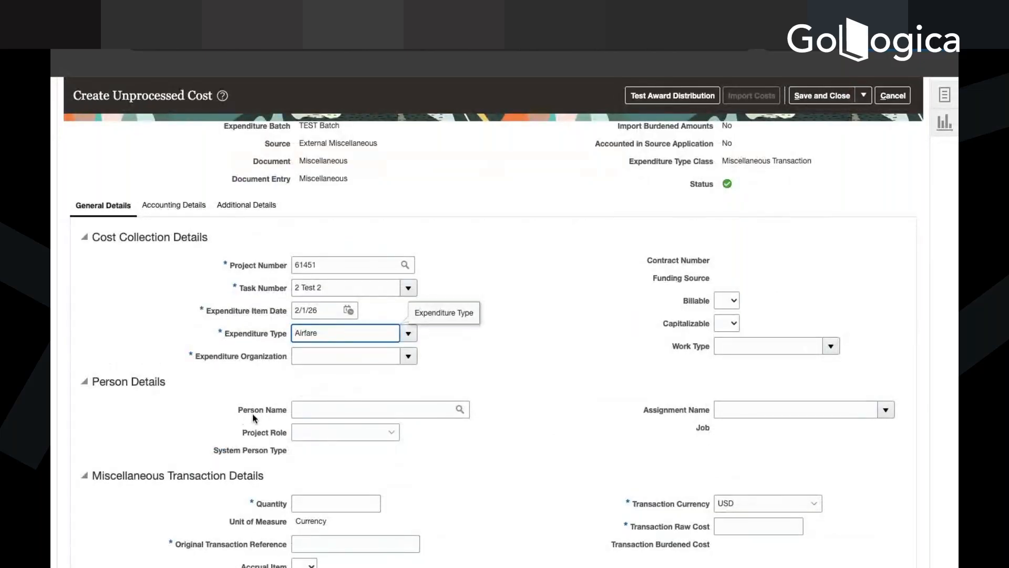
click(409, 356)
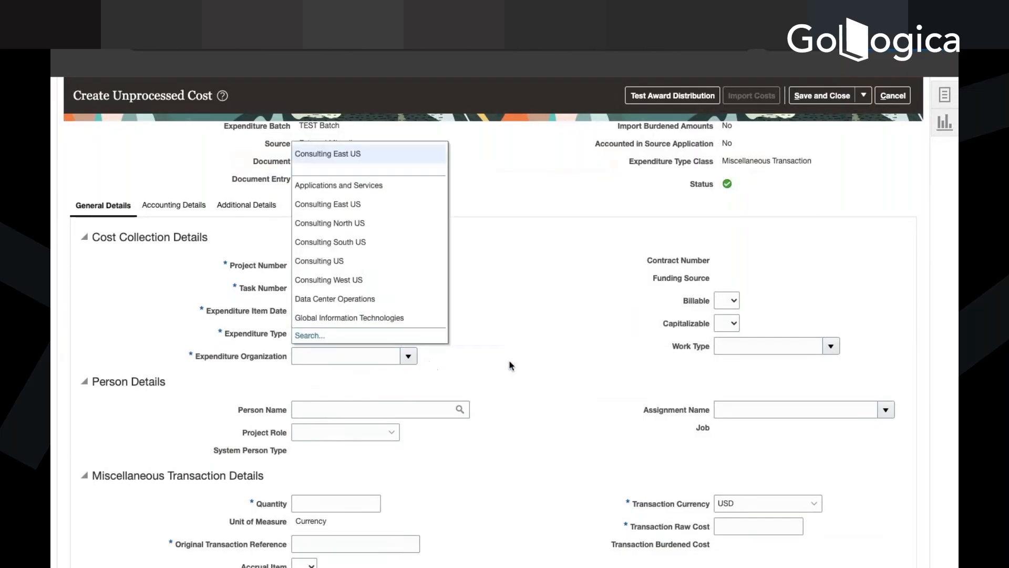
click(384, 153)
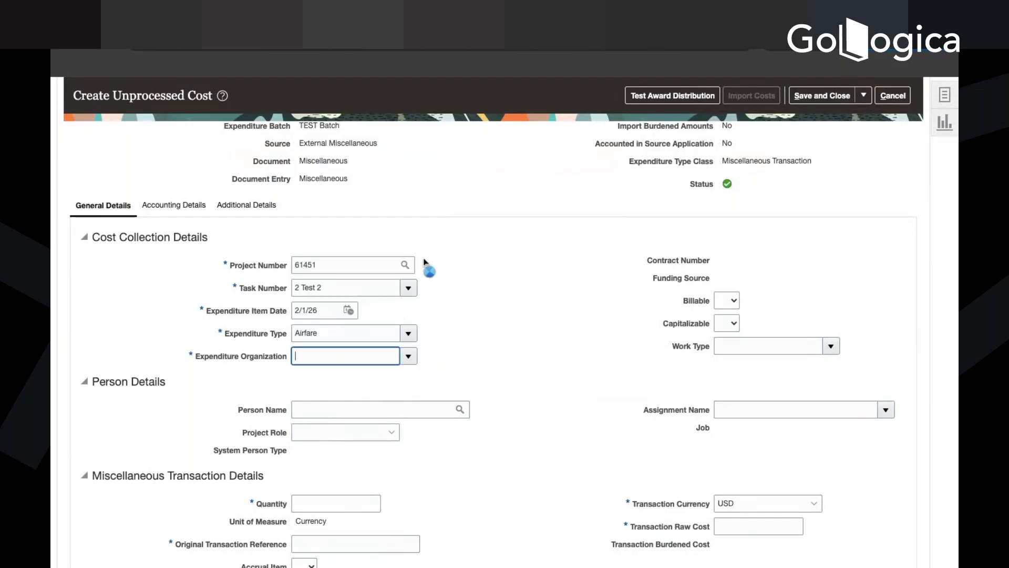
scroll(525, 358, down, 2)
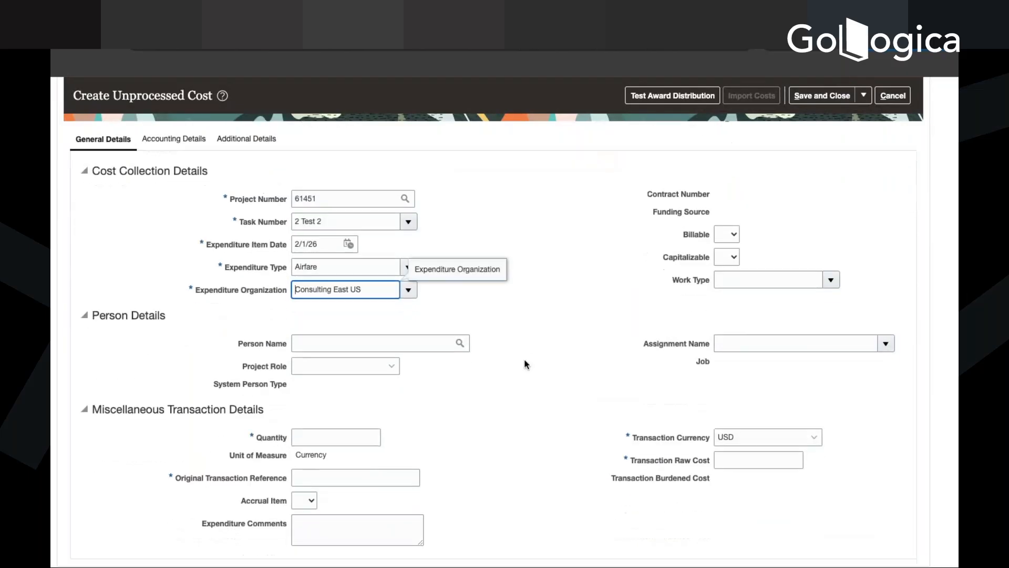
Set the cost's quantity to 1,000, original transaction reference to Test567 and transaction raw cost to 1,000.00 USD.
click(320, 437)
text(1000)
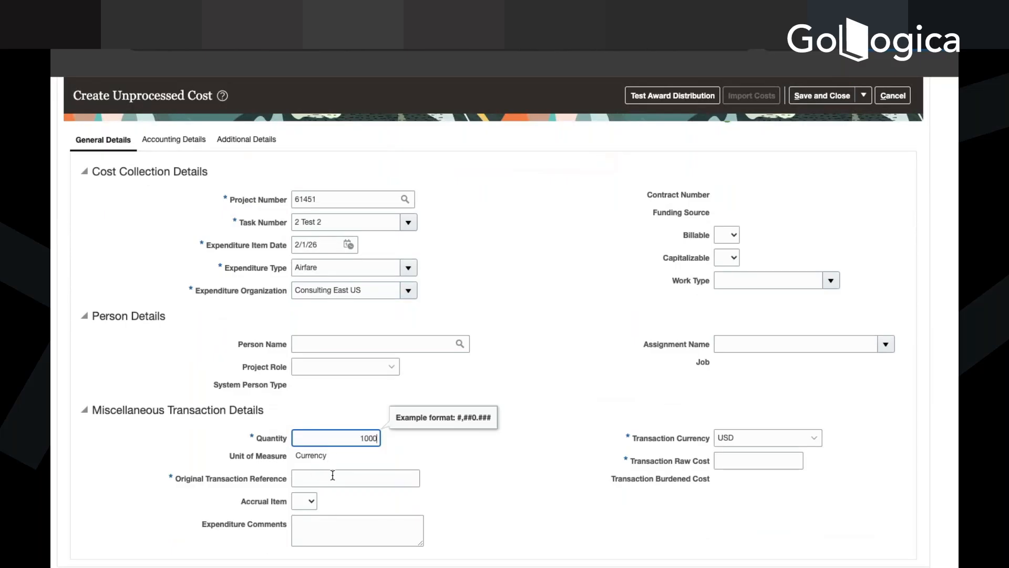
click(329, 475)
text(Test567)
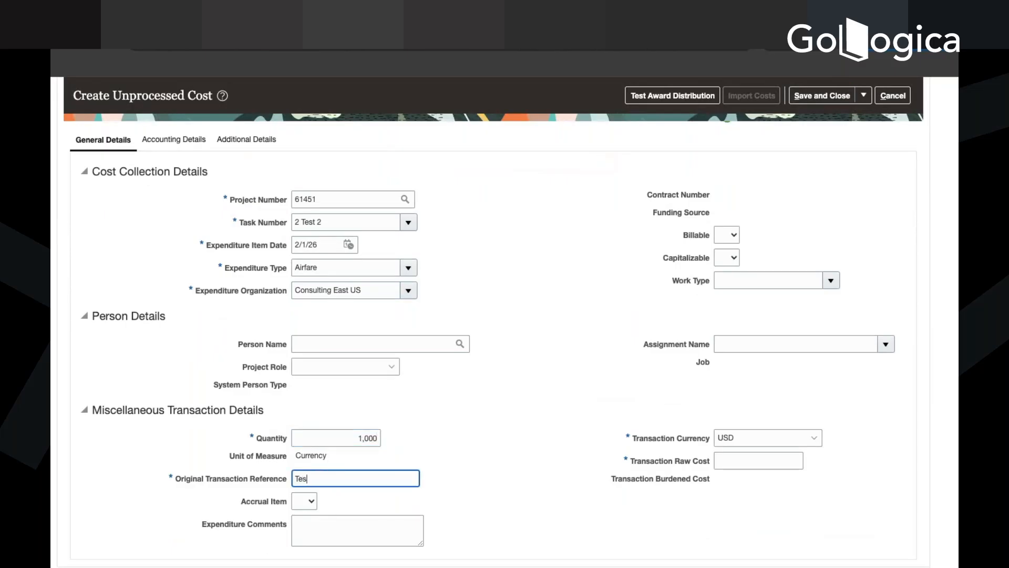
click(478, 439)
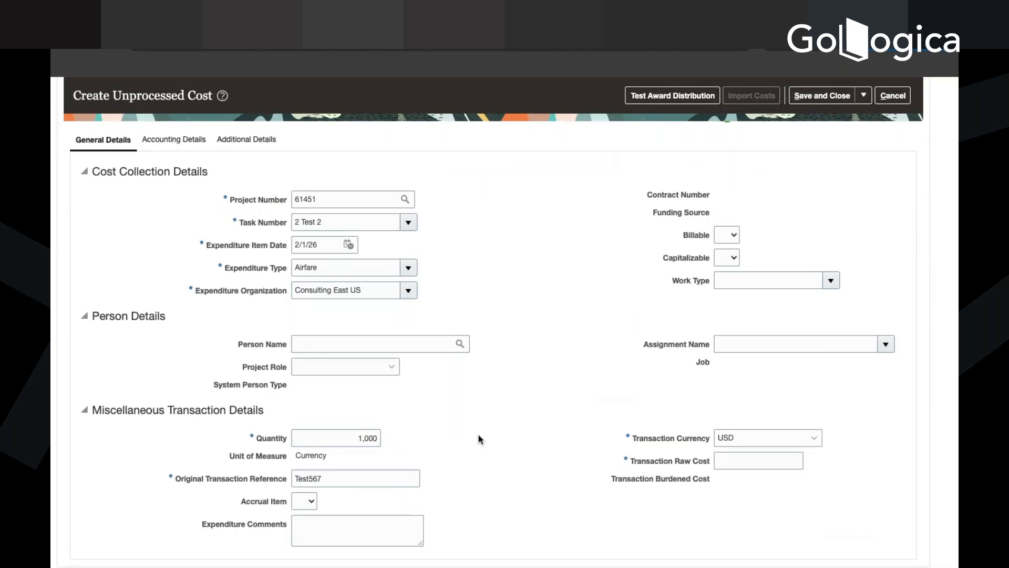
click(767, 463)
text(1000)
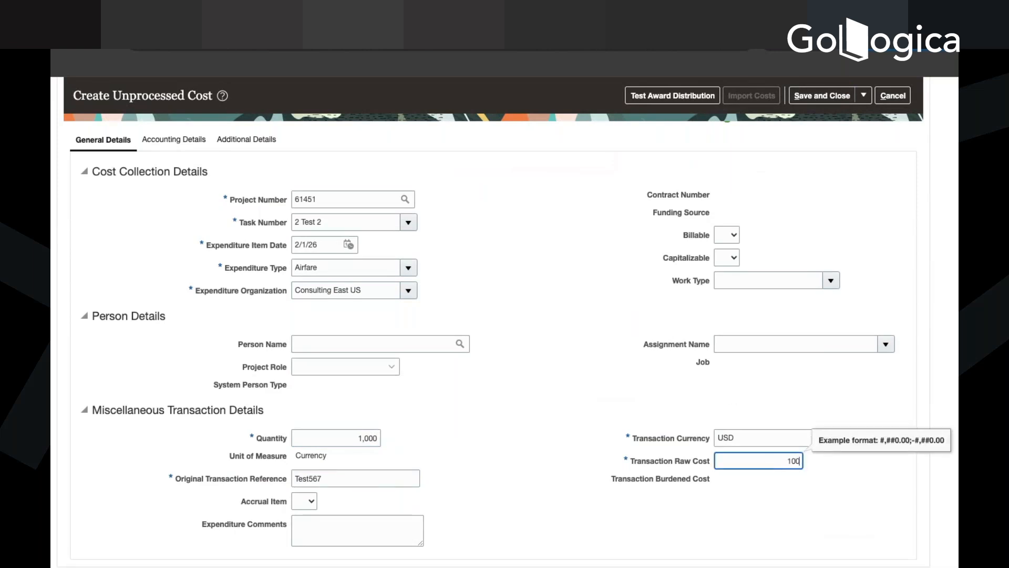
click(787, 221)
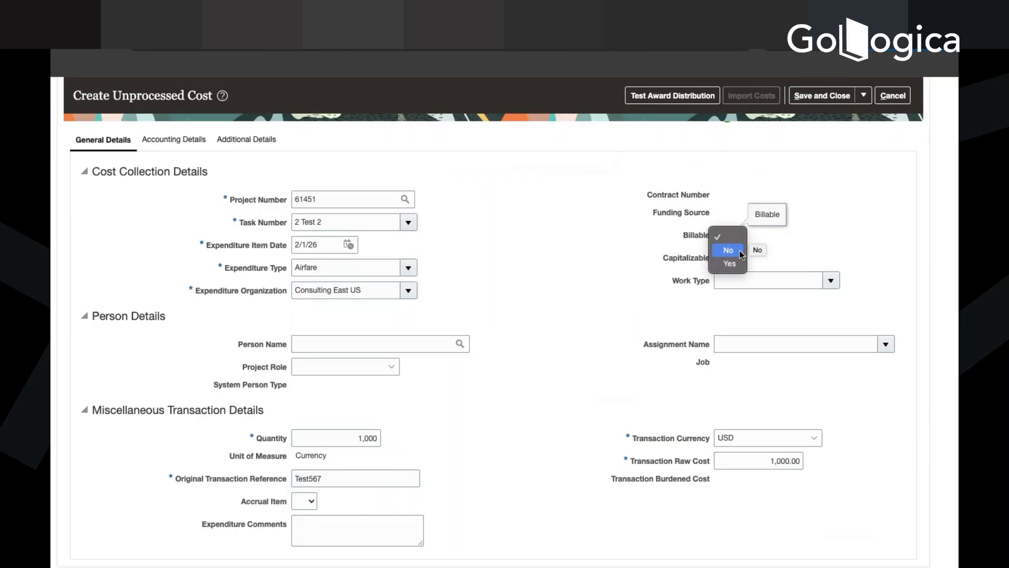
click(622, 245)
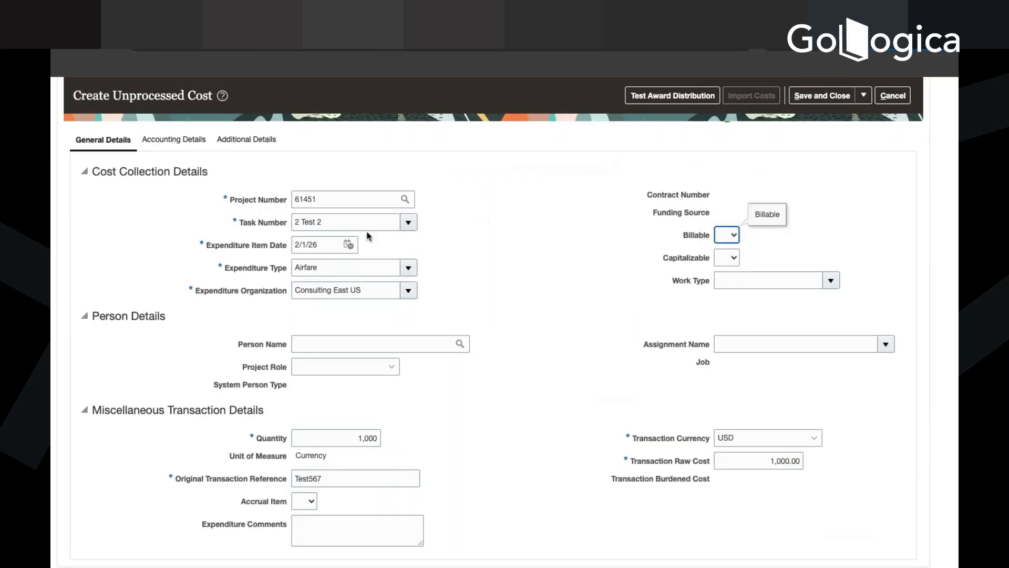
click(733, 235)
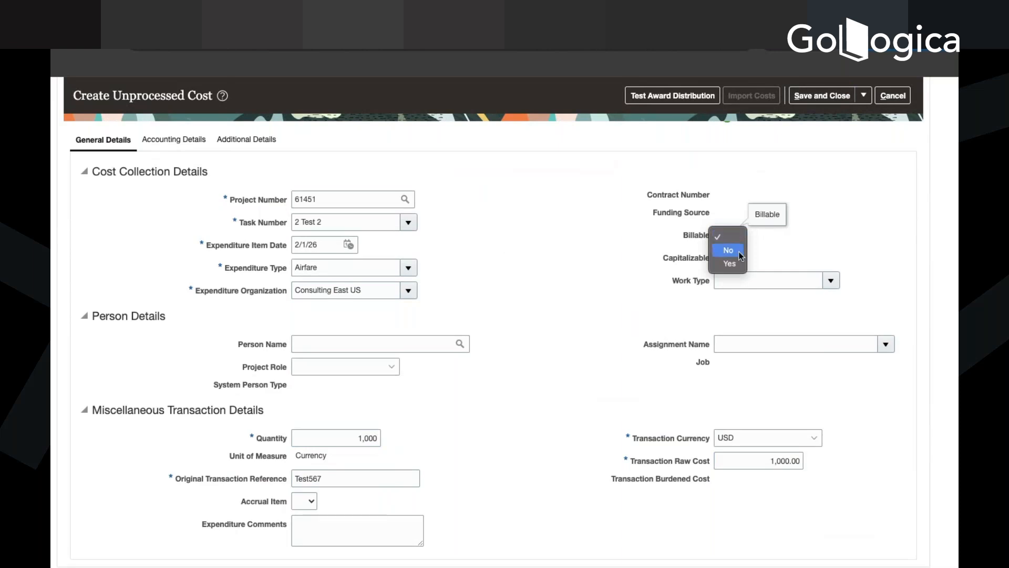
click(830, 223)
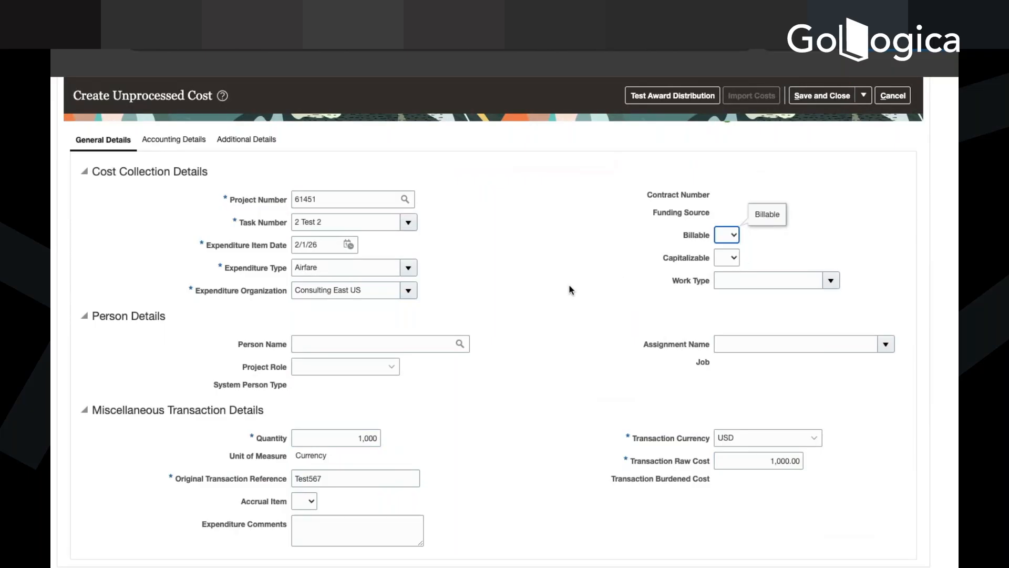
Save the new Airfare cost, then import and process the TEST Batch costs from source External Miscellaneous.
scroll(571, 290, up, 4)
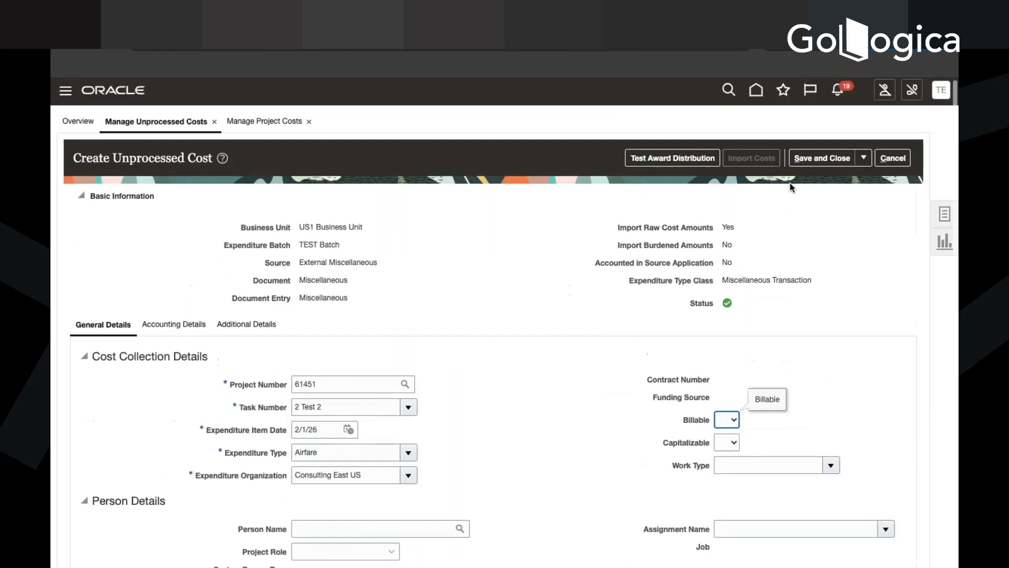
click(823, 164)
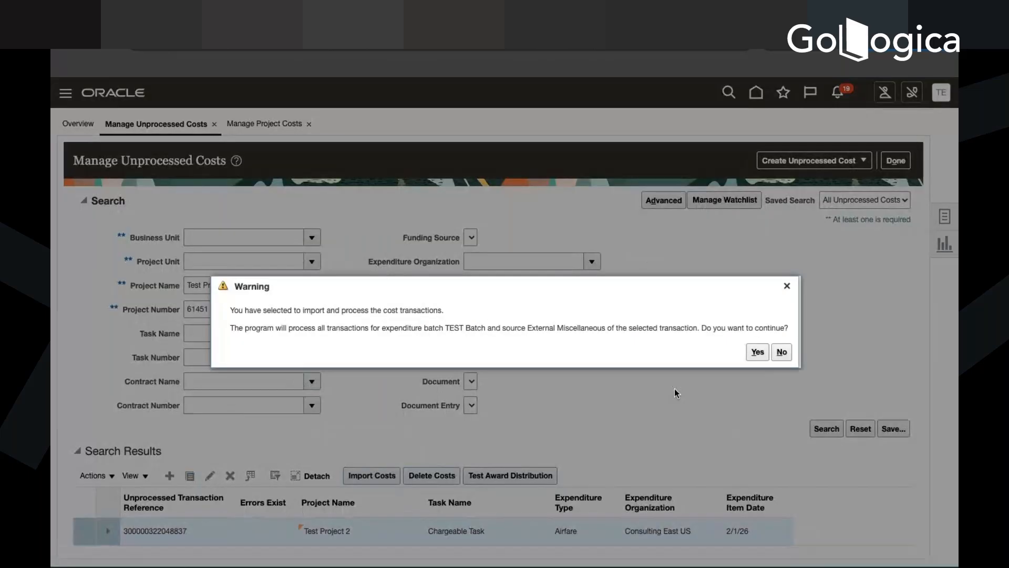
click(757, 353)
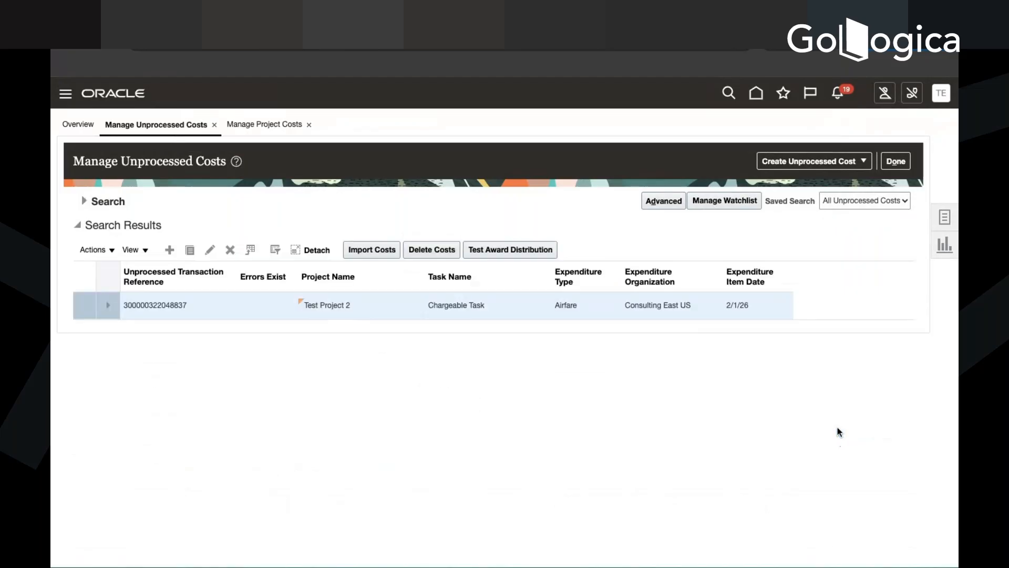
Rerun the unprocessed costs search for Test Project 2, number 61451, to check whether the Airfare cost is still pending.
click(84, 201)
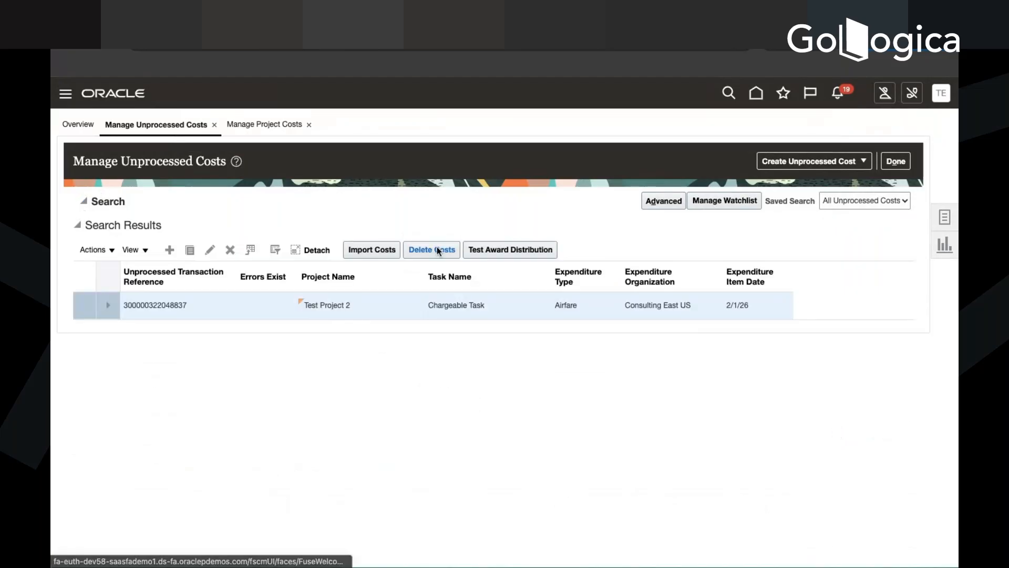
click(827, 430)
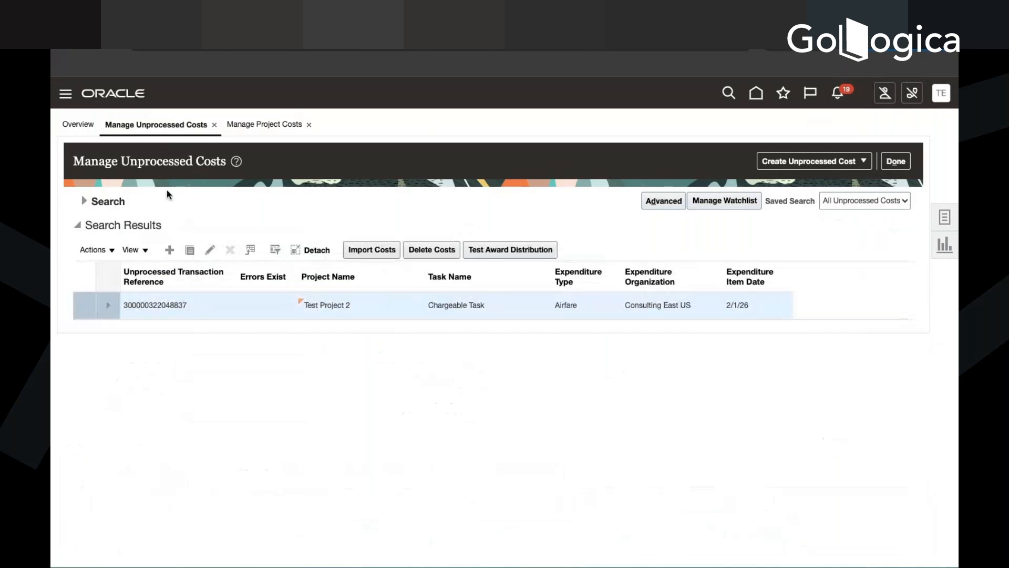
click(86, 201)
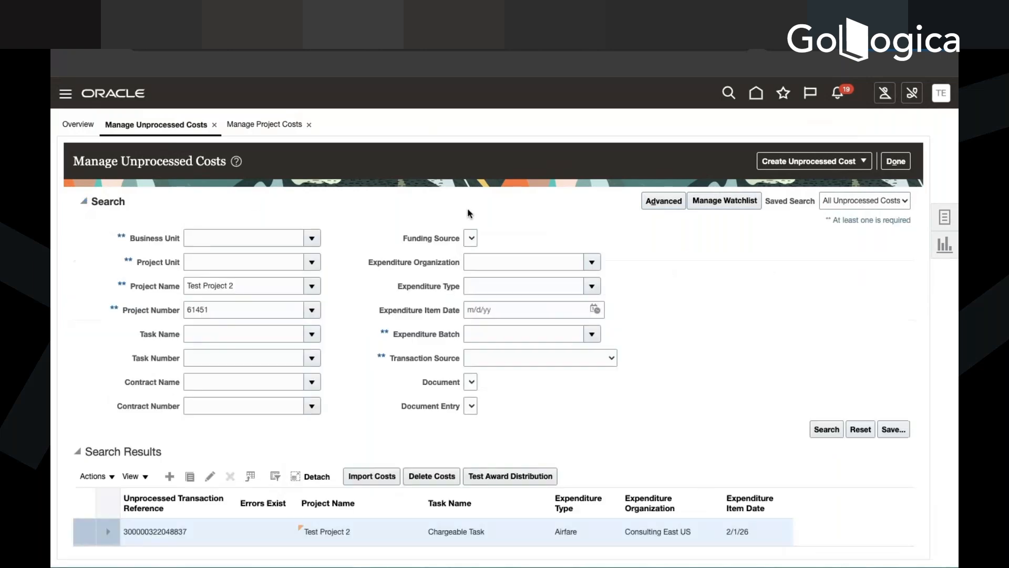
click(838, 433)
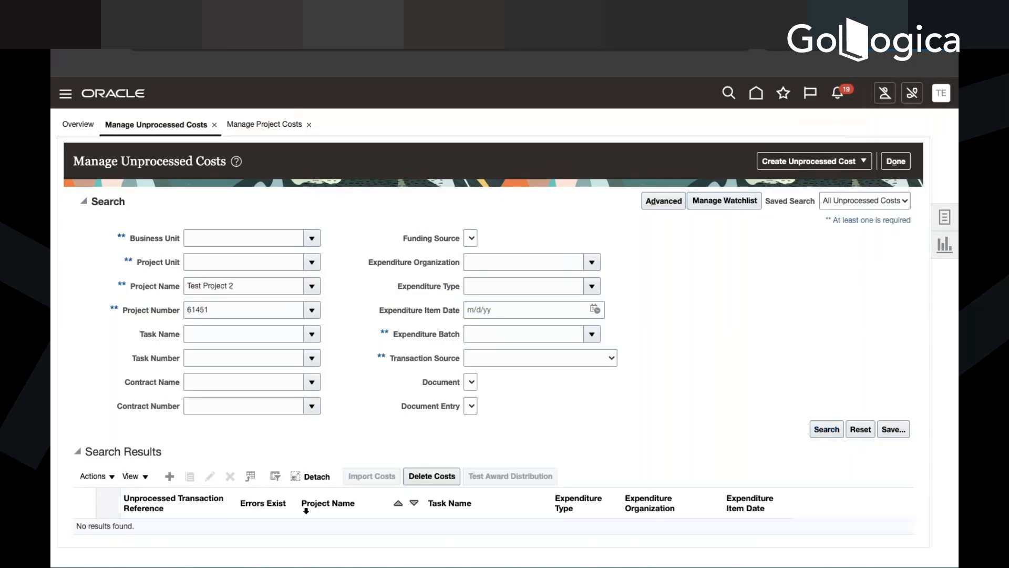
Refresh the project costs for Test Project 2 and compare its Airfare and Administrative cost lines.
click(267, 129)
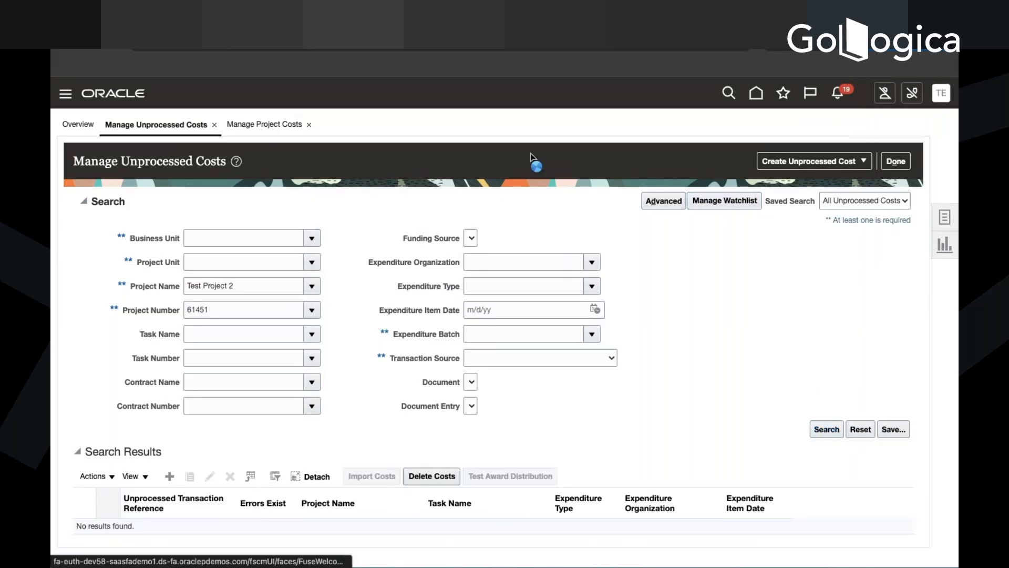
click(77, 200)
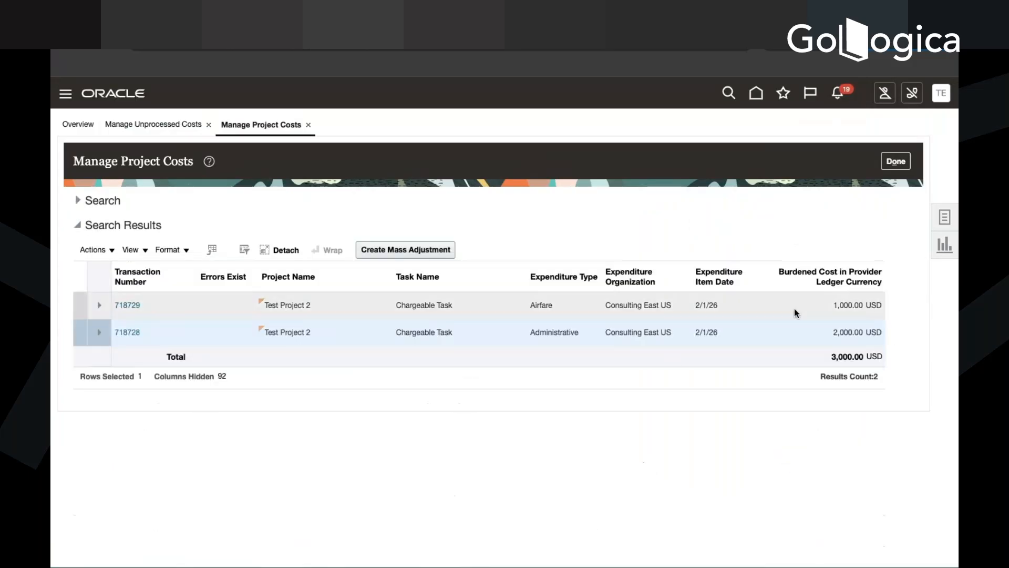
click(793, 309)
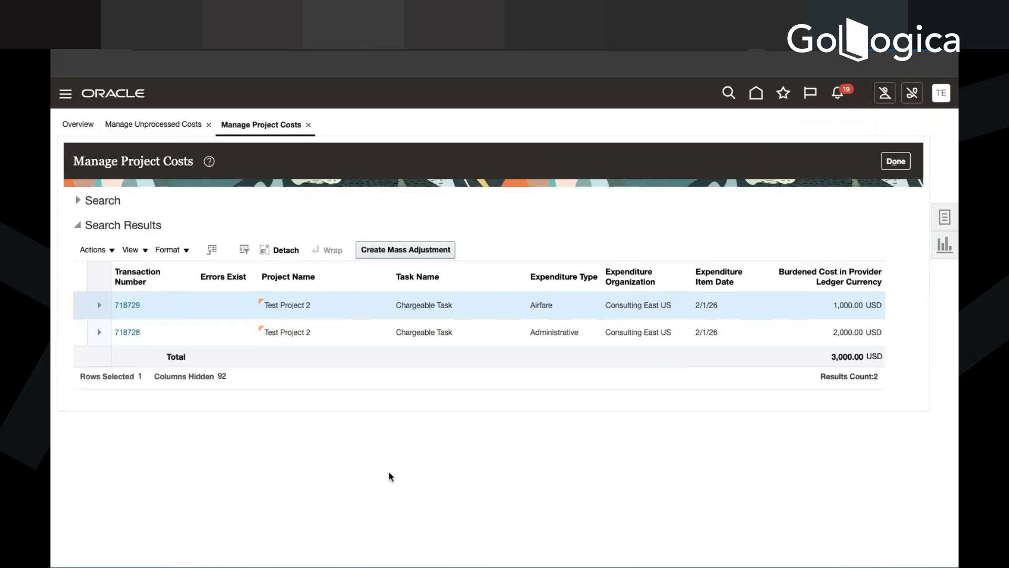
click(567, 340)
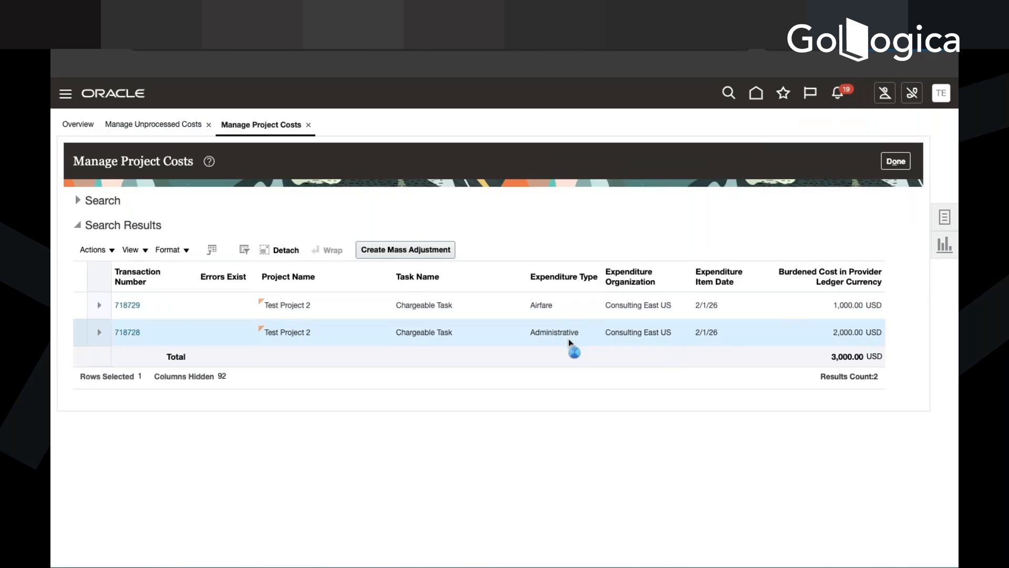
click(570, 312)
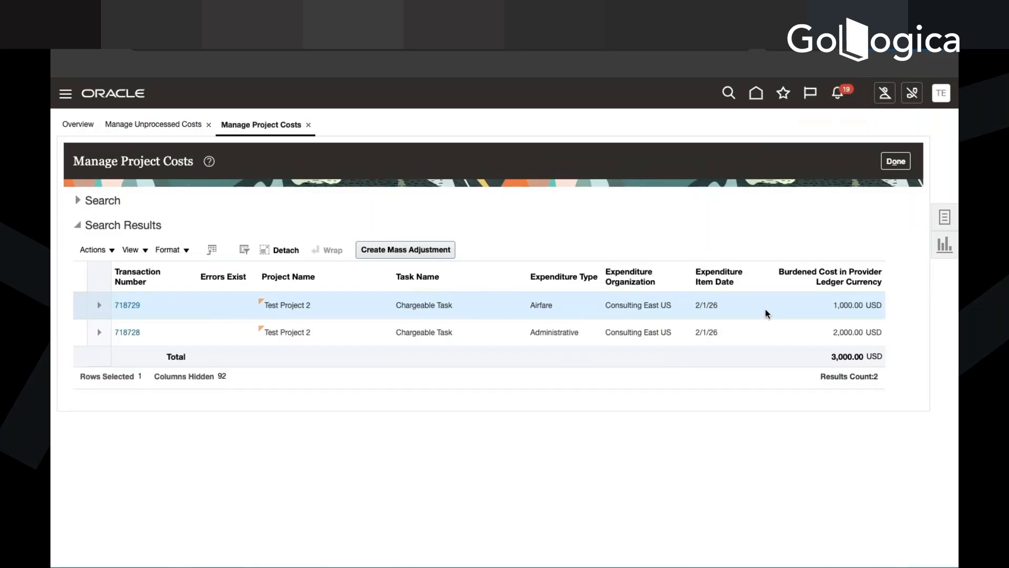
click(322, 339)
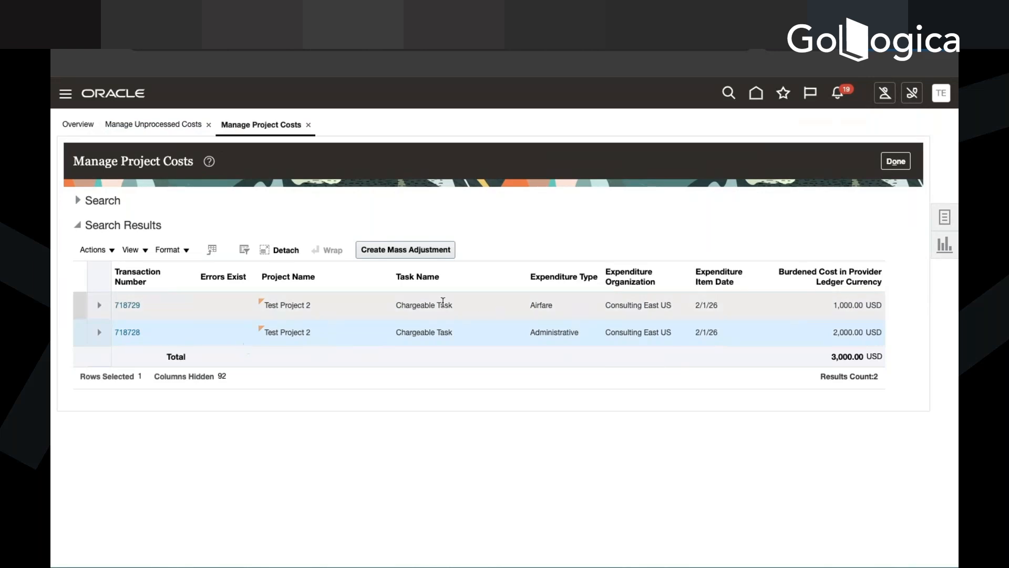
click(481, 306)
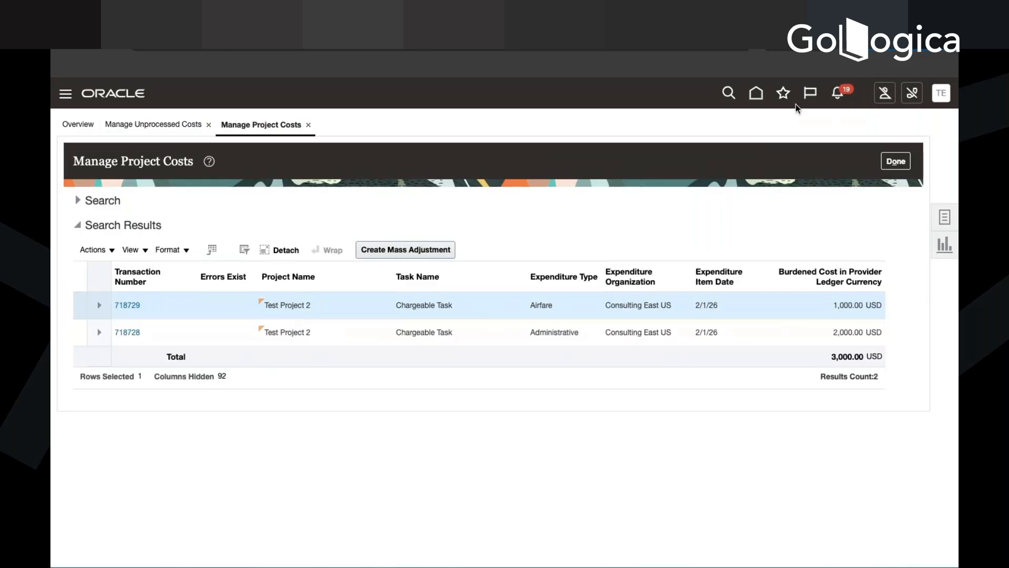
Return to the home page and open the financial project plan of Test Project 2 from Project Financial Management.
click(757, 95)
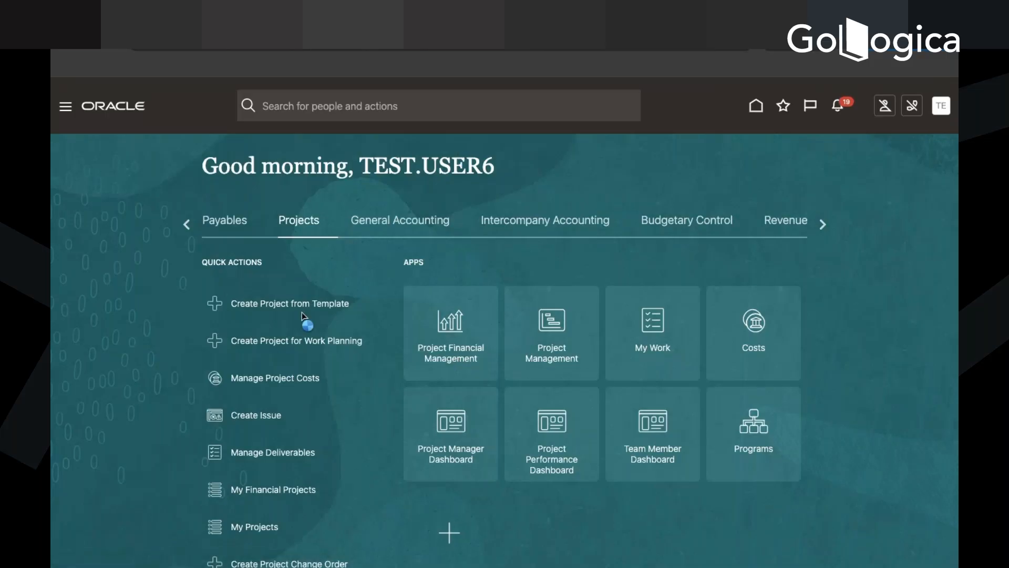
click(457, 348)
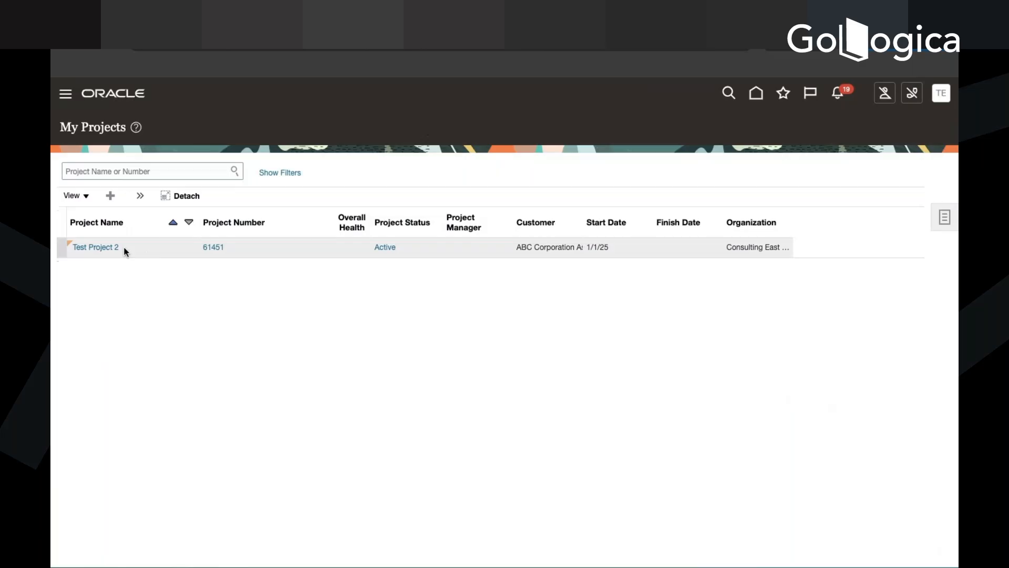
click(113, 247)
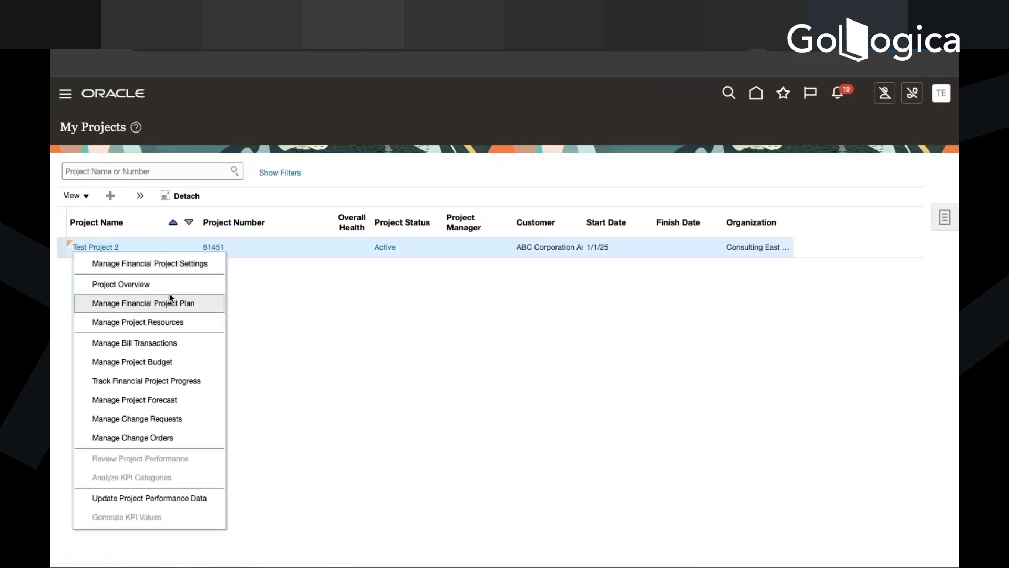
click(175, 311)
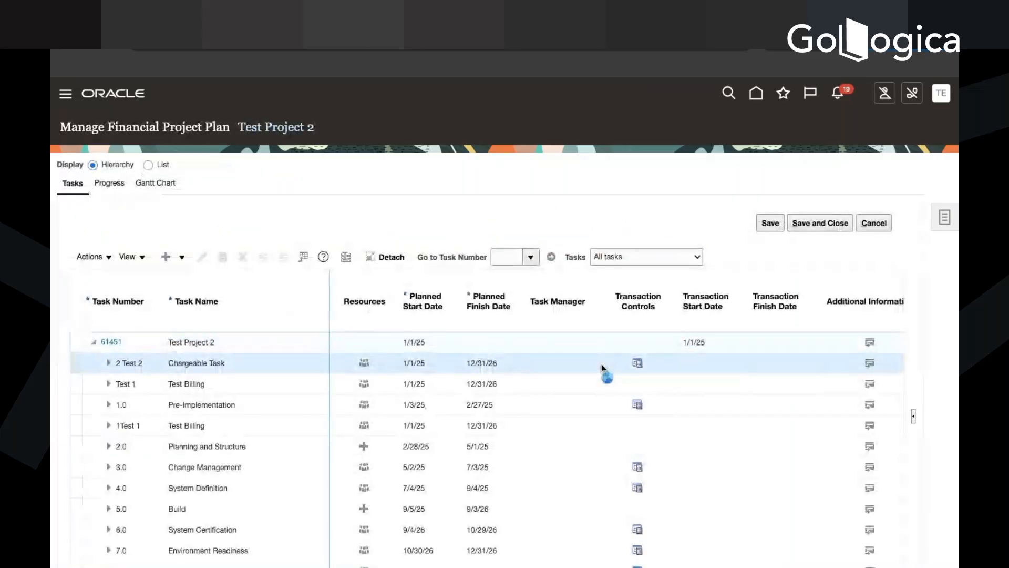
Examine the Chargeable Task's planned and ITD actual effort and raw cost in the financial project plan.
click(530, 373)
scroll(531, 373, down, 1)
scroll(545, 326, right, 2)
scroll(545, 326, right, 10)
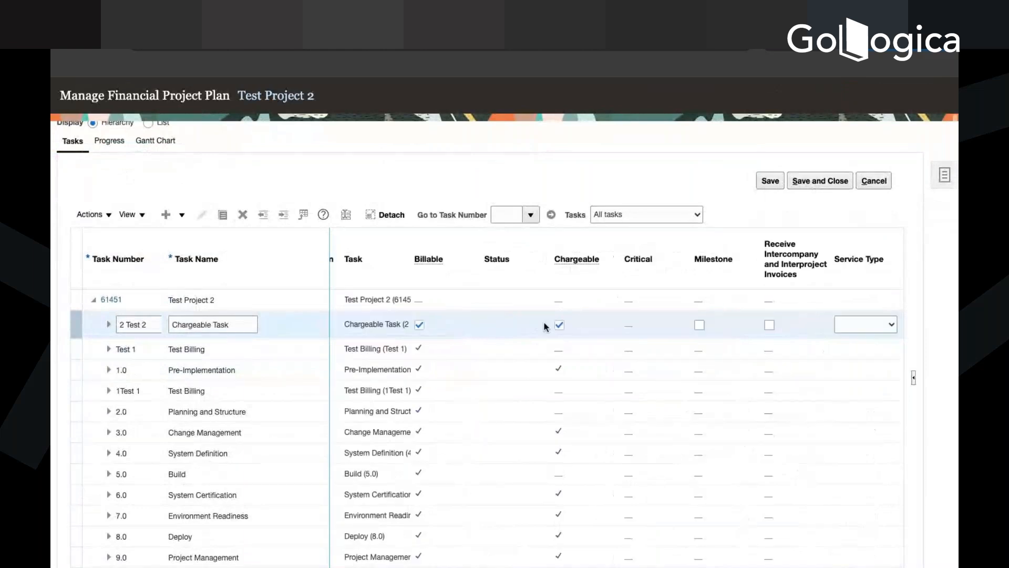
scroll(545, 327, right, 4)
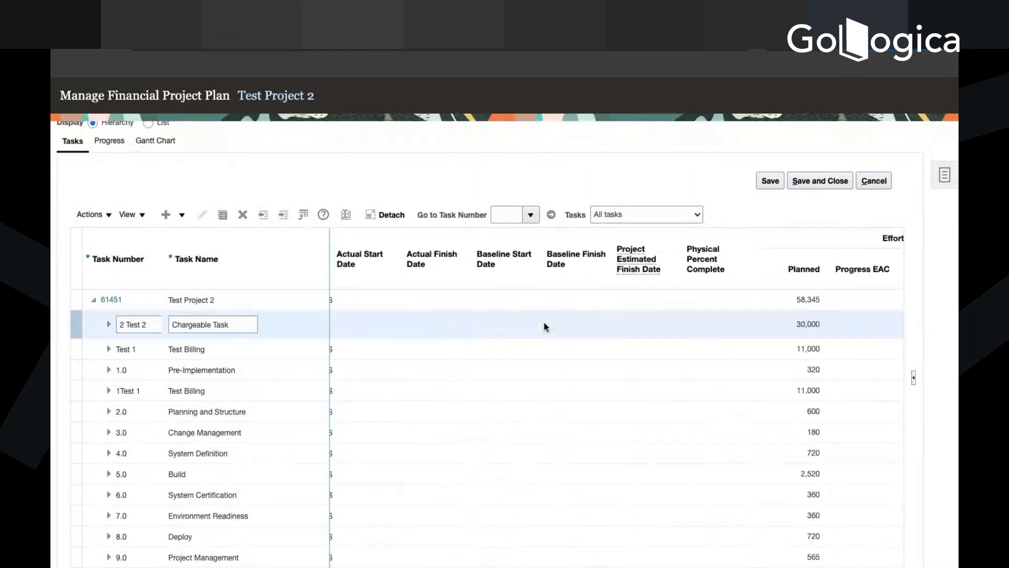
scroll(546, 327, right, 3)
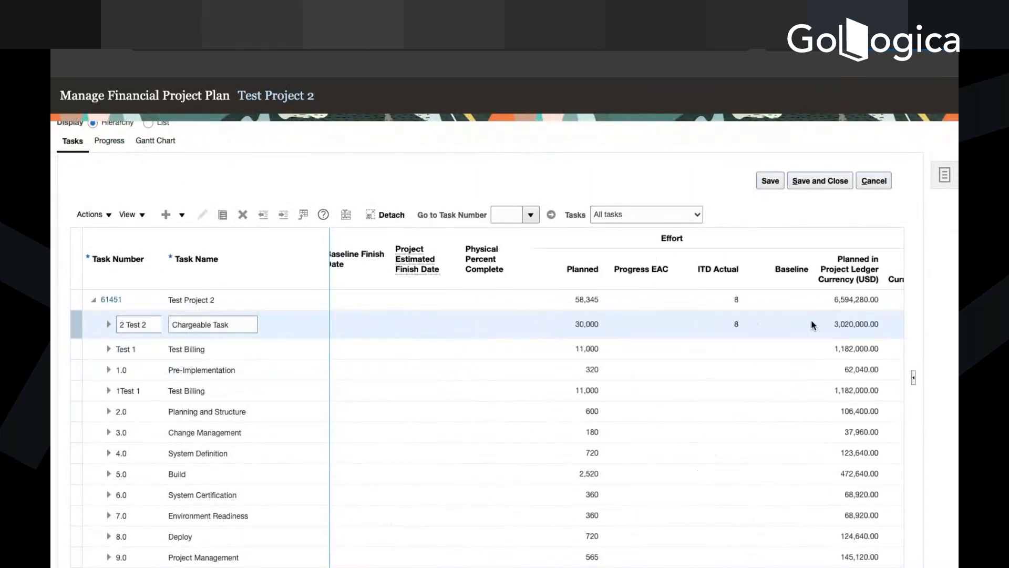
scroll(752, 330, right, 2)
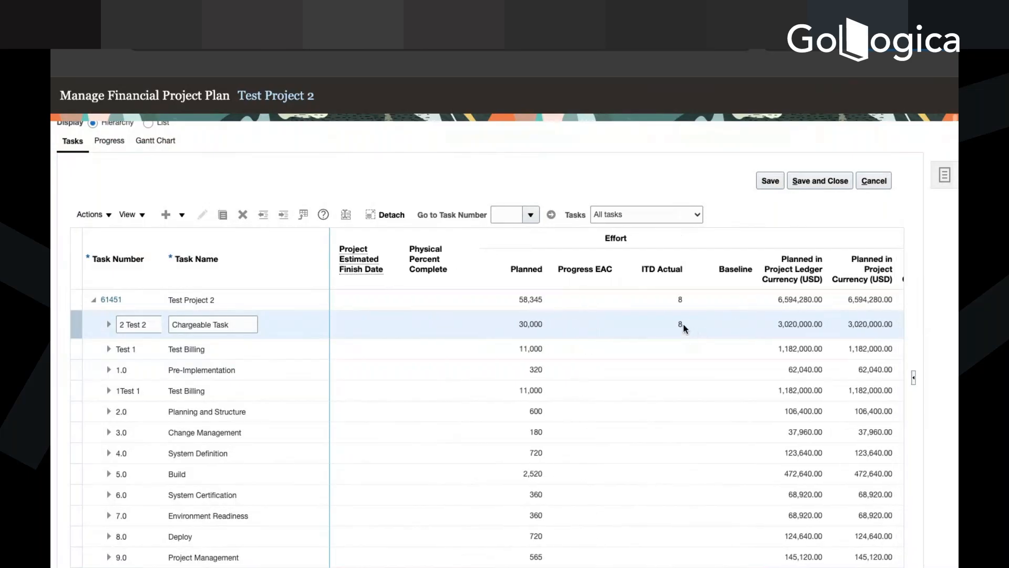
scroll(683, 324, right, 4)
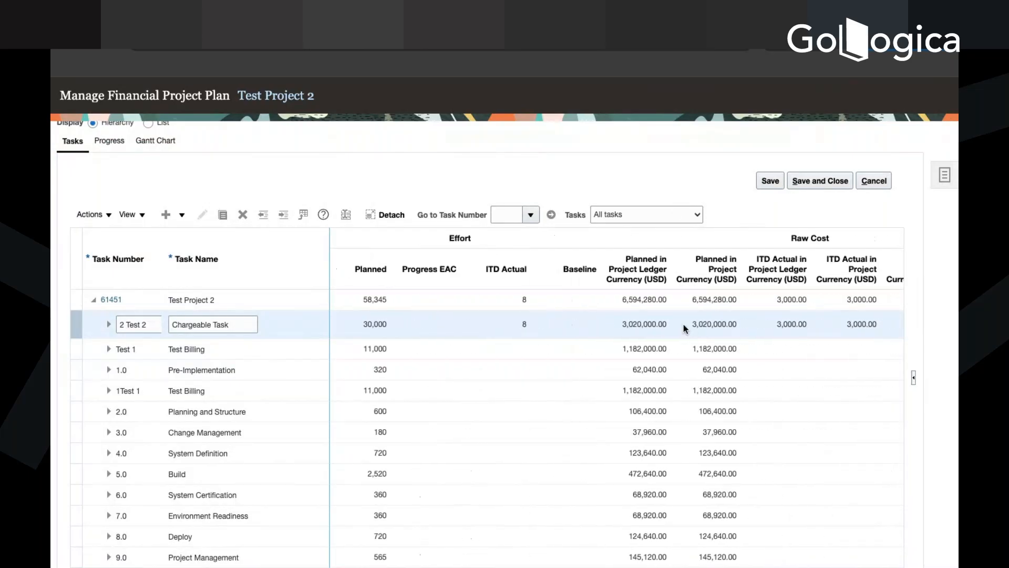
scroll(683, 324, right, 2)
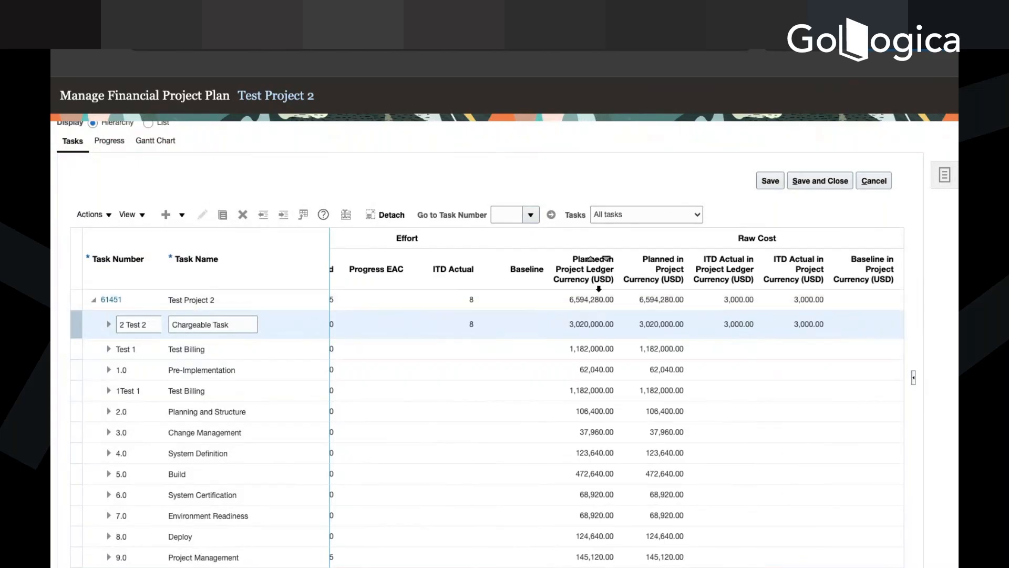
scroll(721, 326, right, 2)
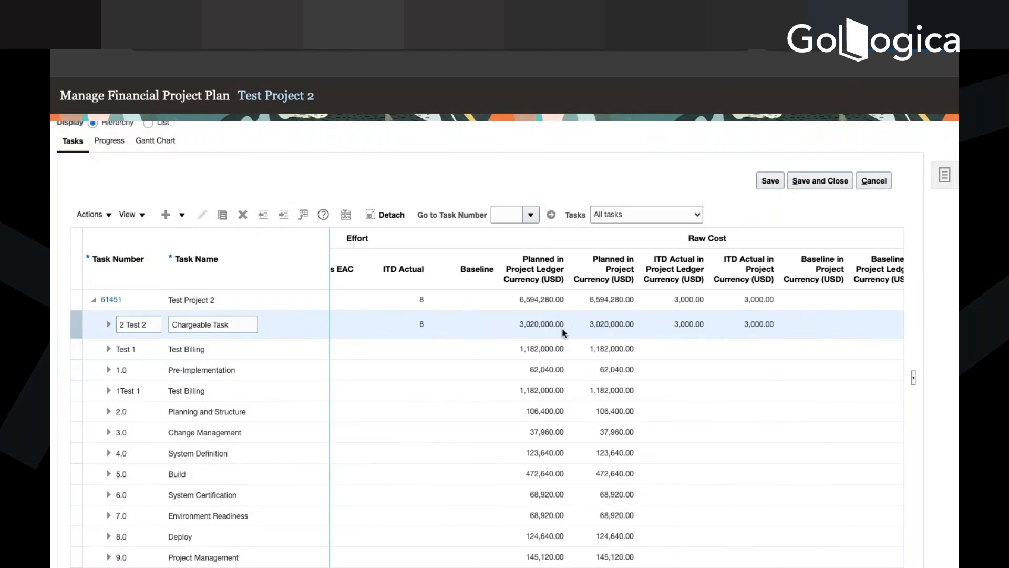
double_click(693, 322)
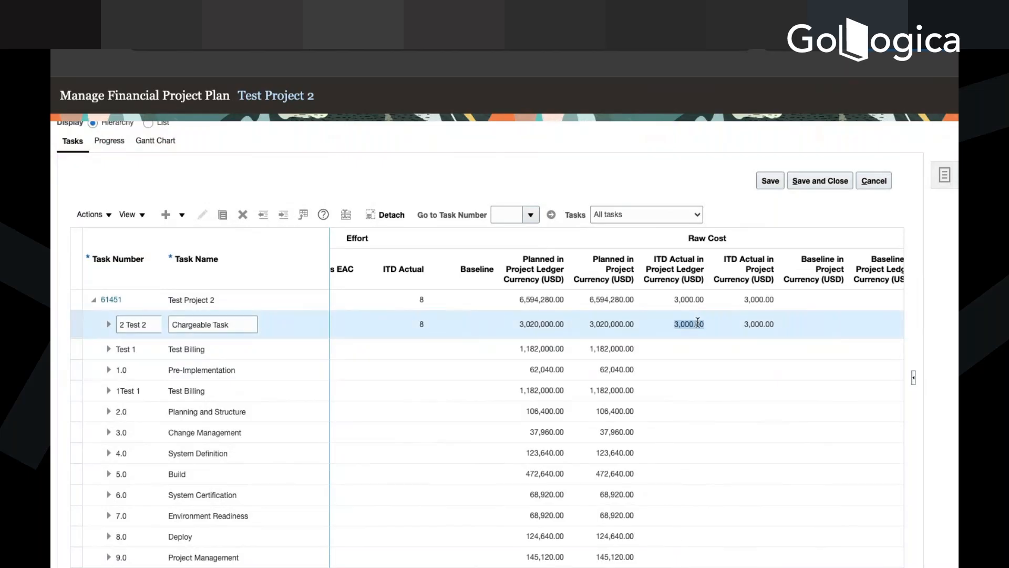
double_click(764, 324)
scroll(743, 327, right, 3)
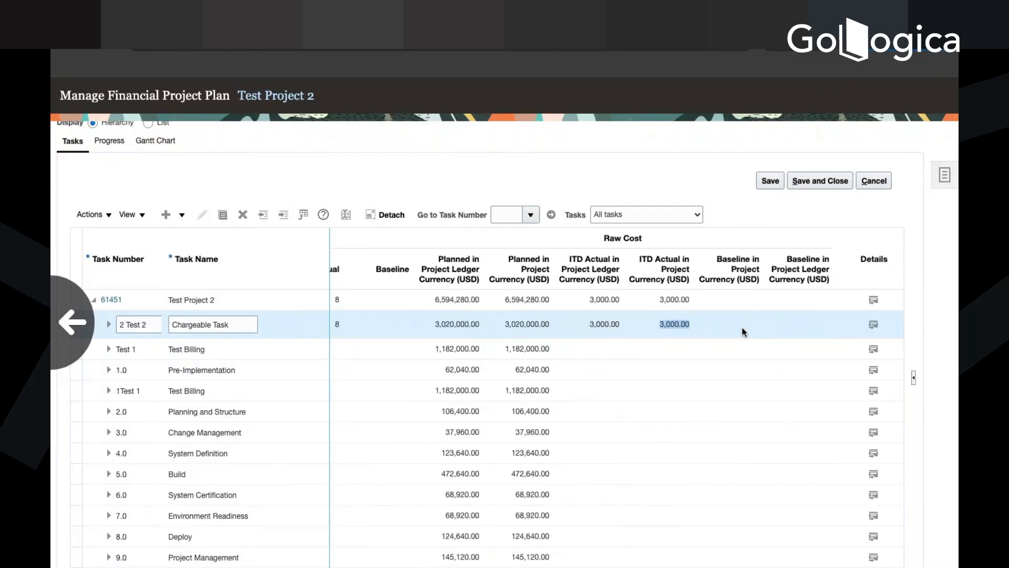
Close the Chargeable Task details without saving and open the Contracts work area from Contract Management on the home page.
scroll(549, 328, left, 1)
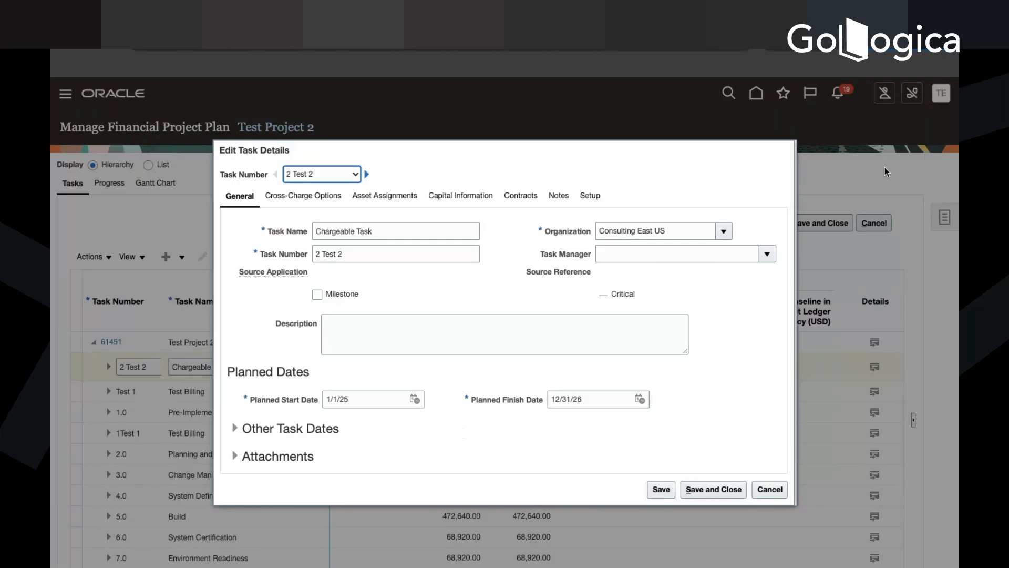
click(771, 490)
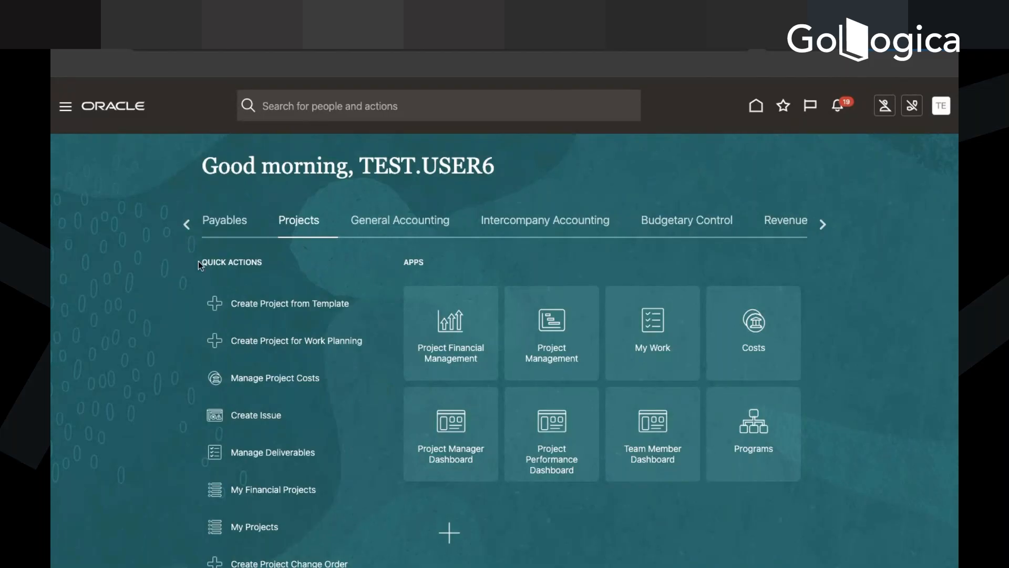
click(188, 226)
click(187, 226)
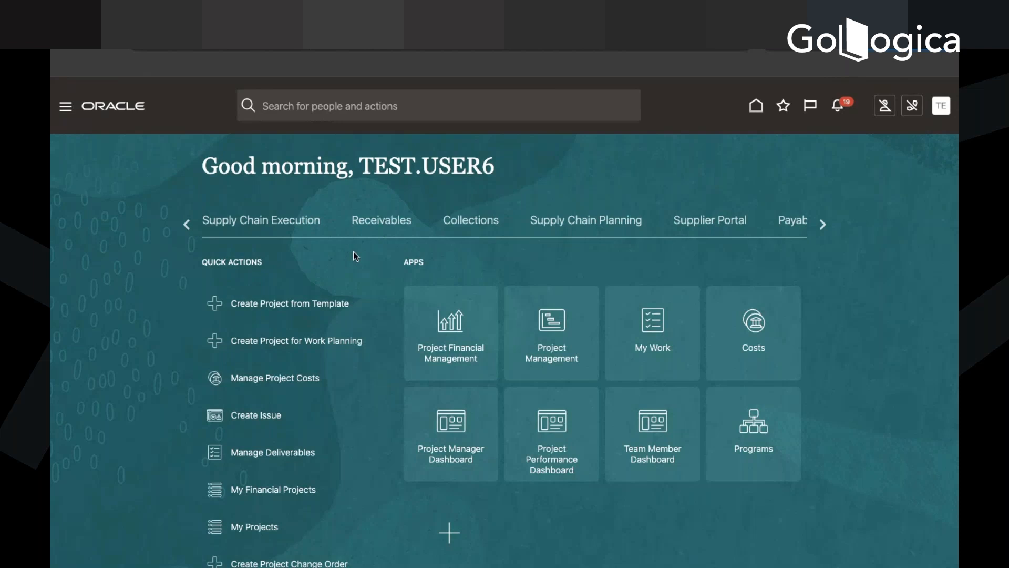
click(186, 225)
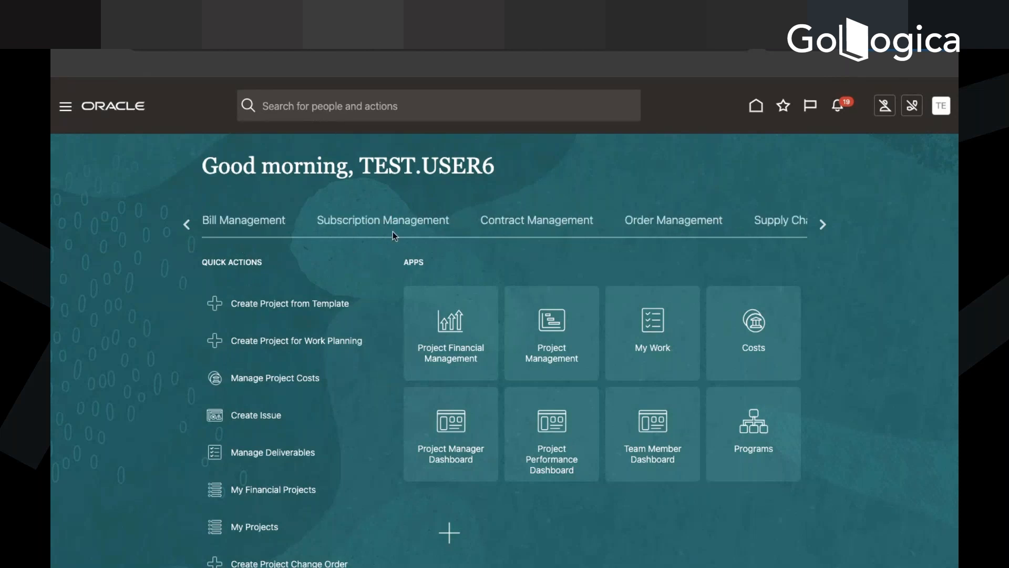
click(507, 223)
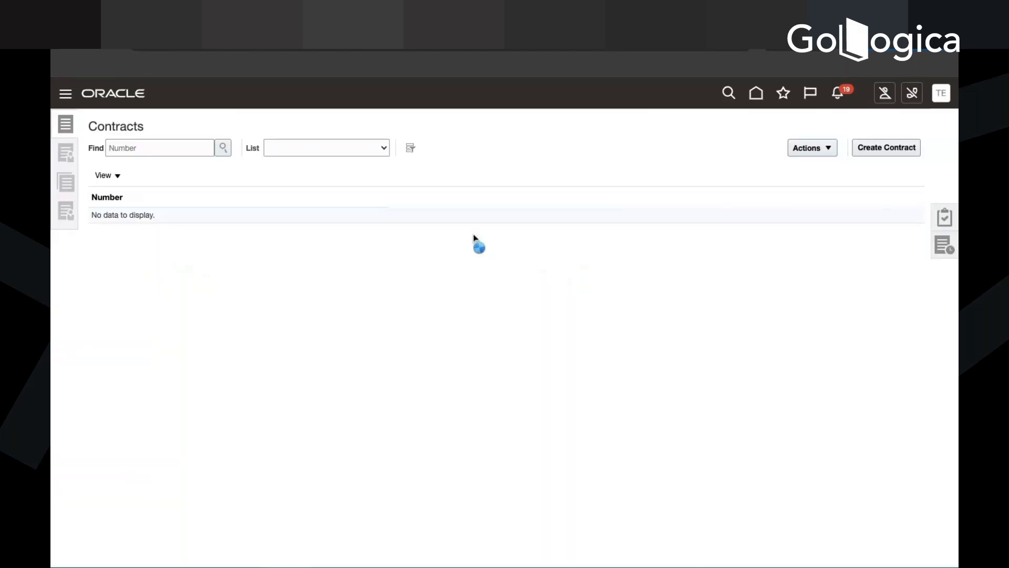
Open the contract Test Contract and create an amendment version of it.
click(946, 246)
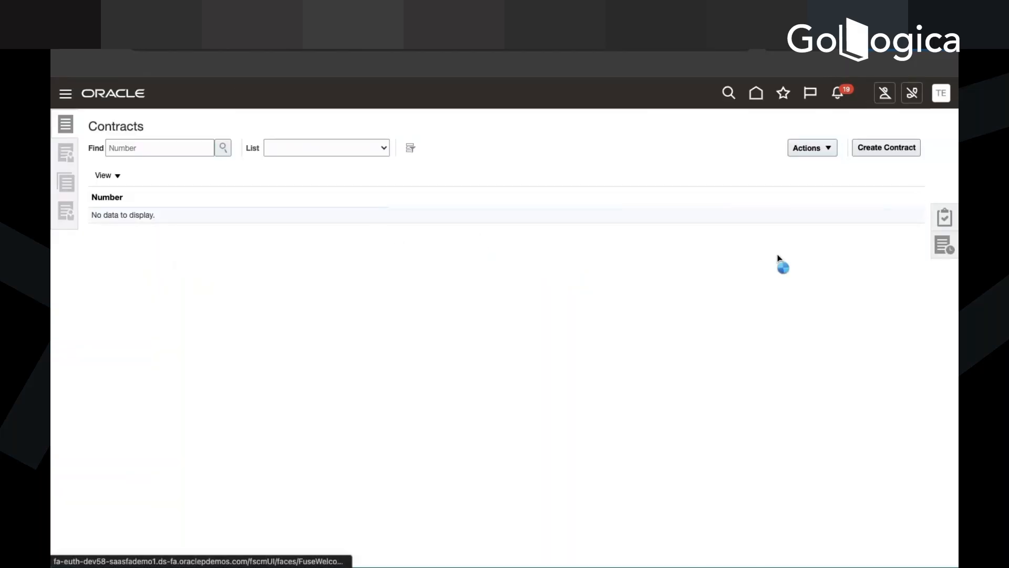
click(868, 139)
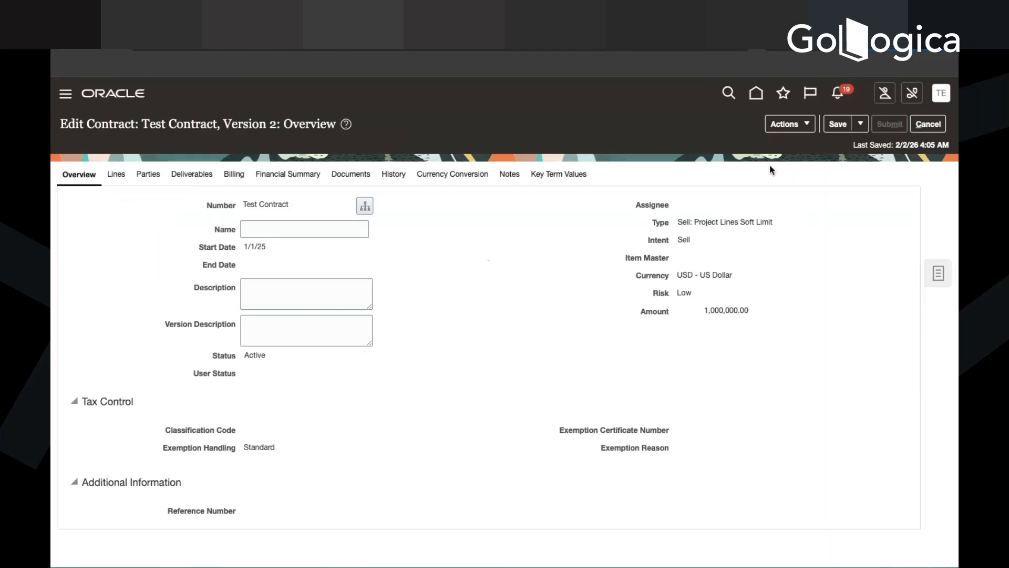
click(800, 124)
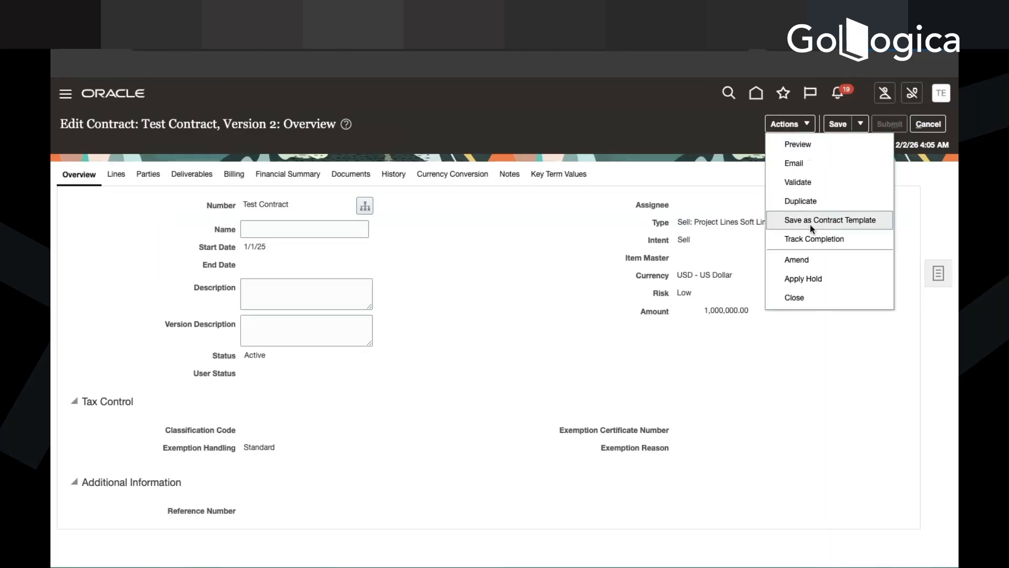
click(809, 260)
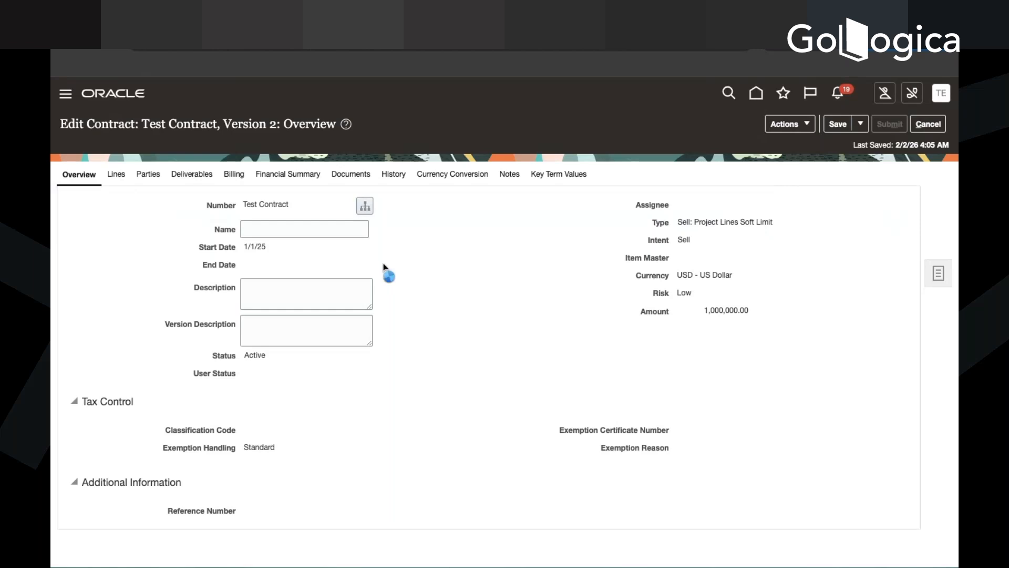
click(717, 335)
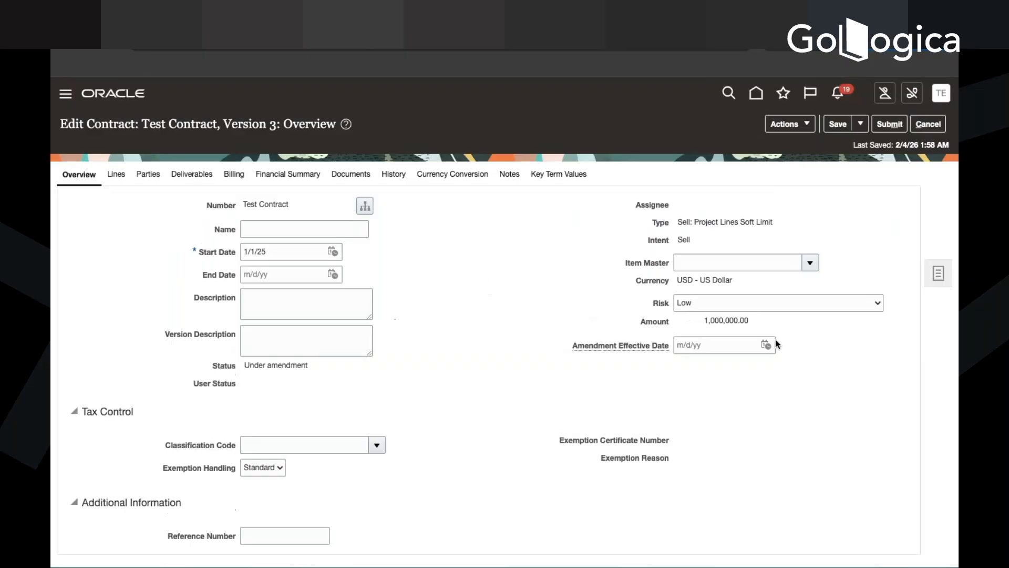
Set the Amendment Effective Date to 1/1/25 by copying the contract's start date.
click(766, 345)
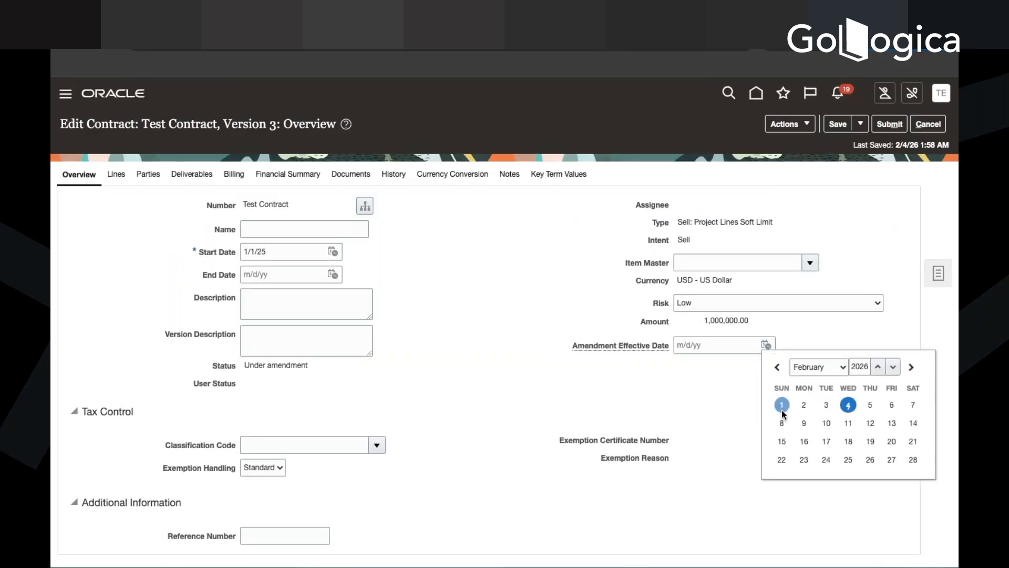
click(307, 252)
double_click(307, 252)
key(ctrl+c)
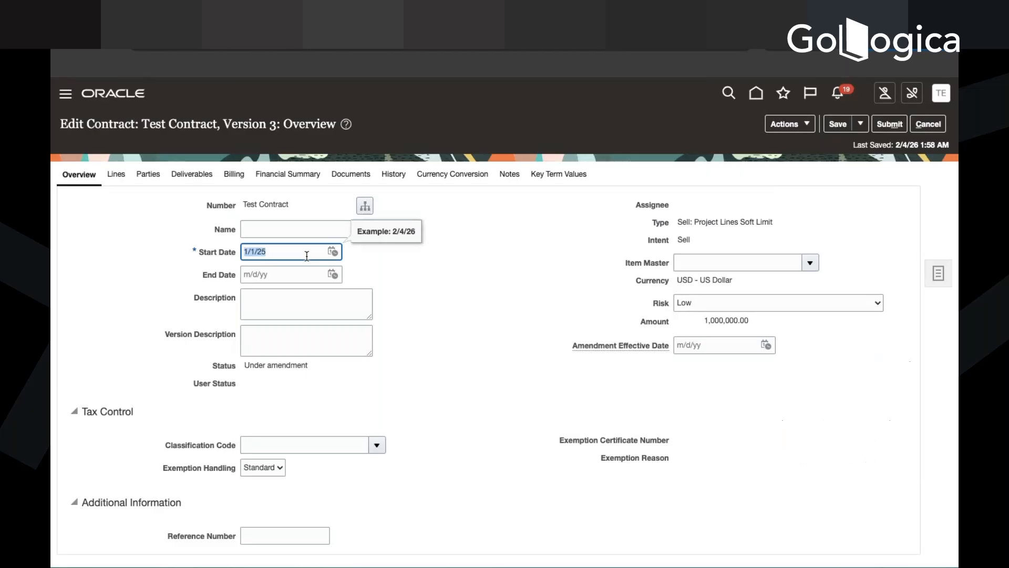
click(690, 345)
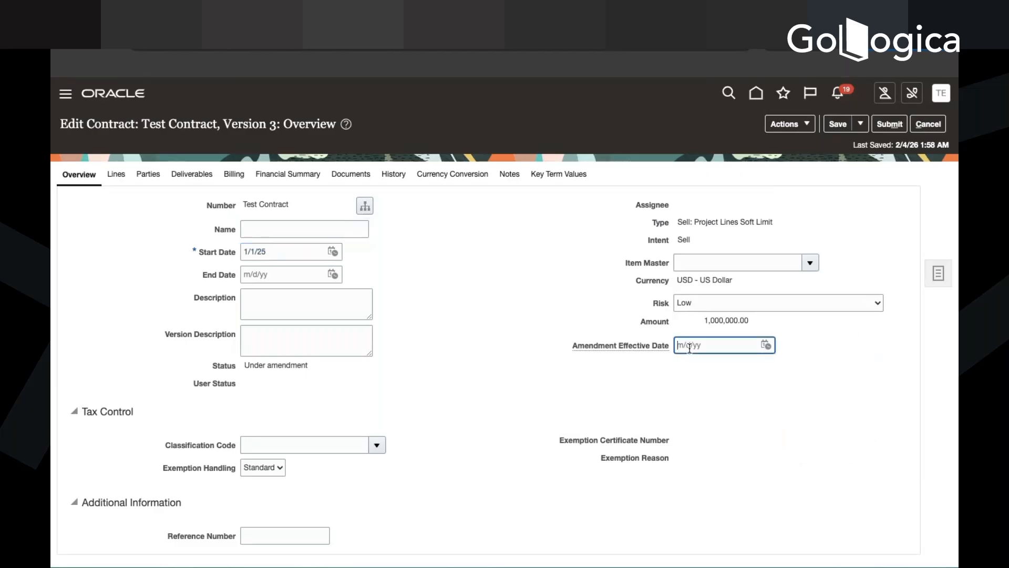
key(ctrl+v)
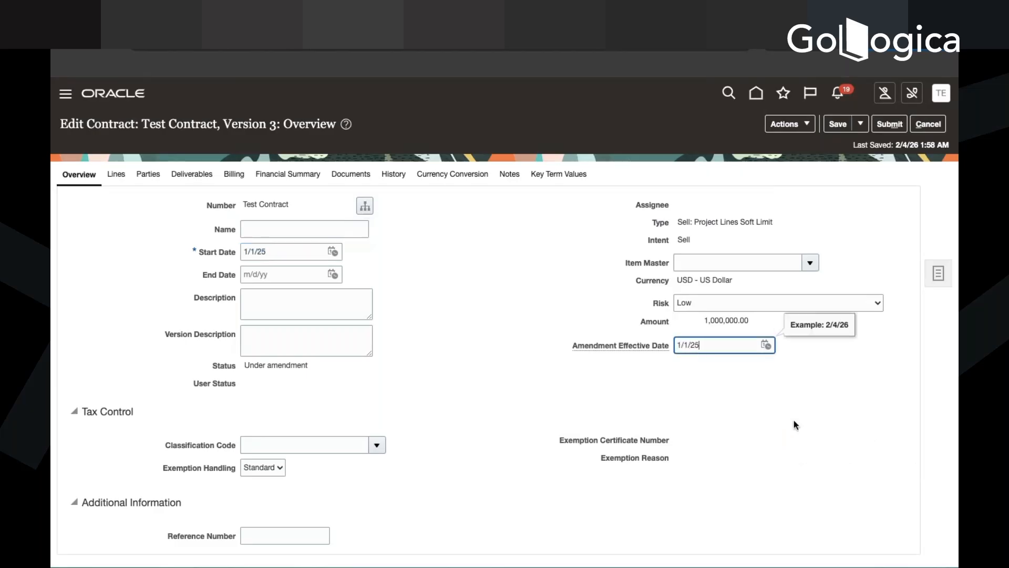
click(794, 420)
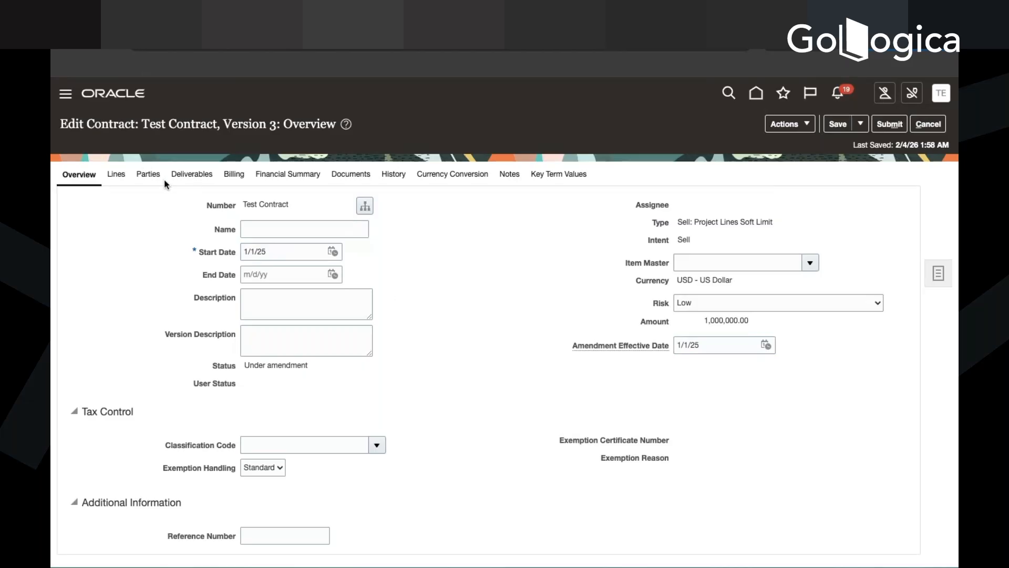
Associate Test Project 2's Chargeable Task, number 2 Test 2, with contract Line 1 and save the contract.
click(117, 178)
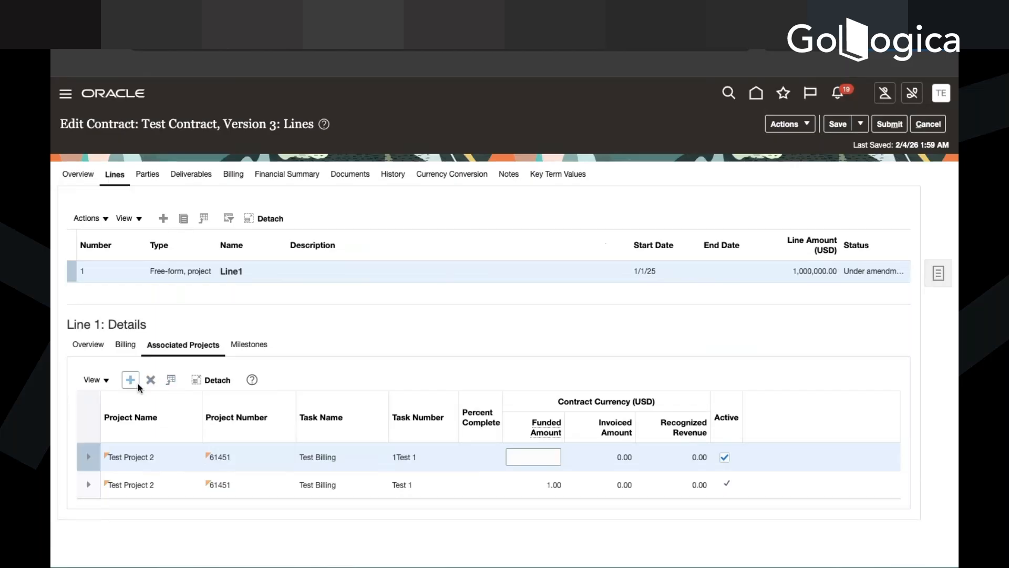
click(135, 383)
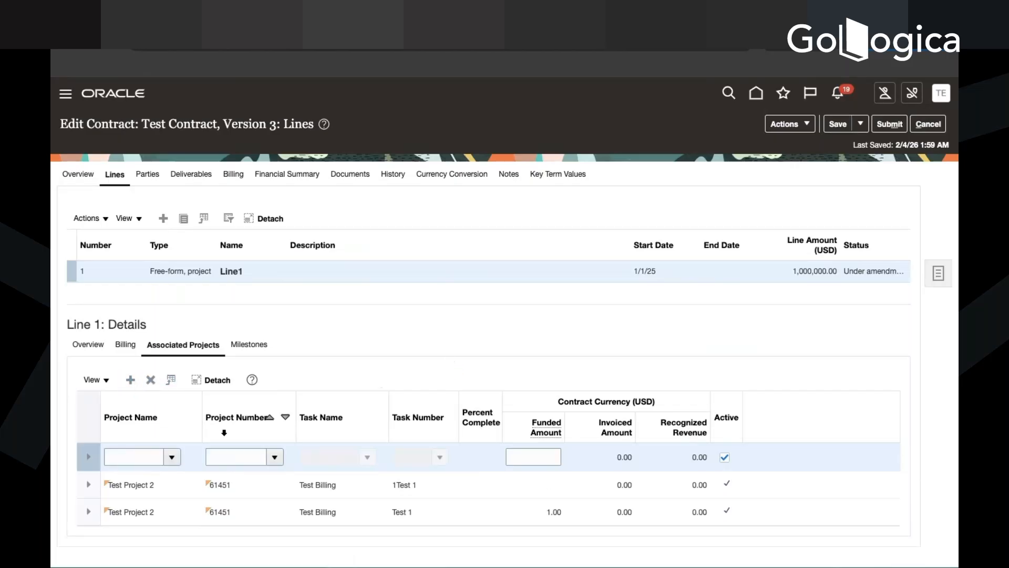
click(178, 458)
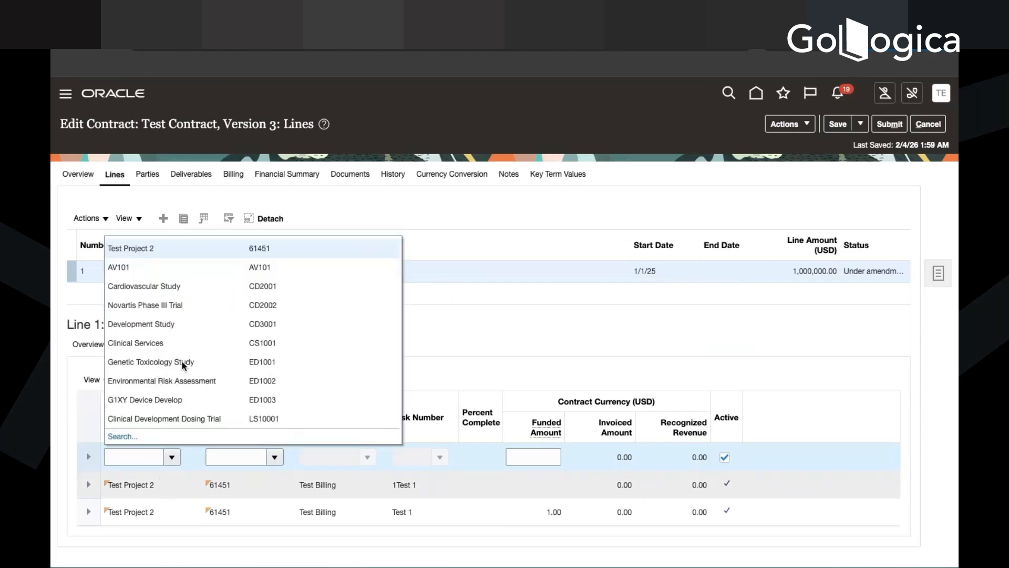
click(215, 246)
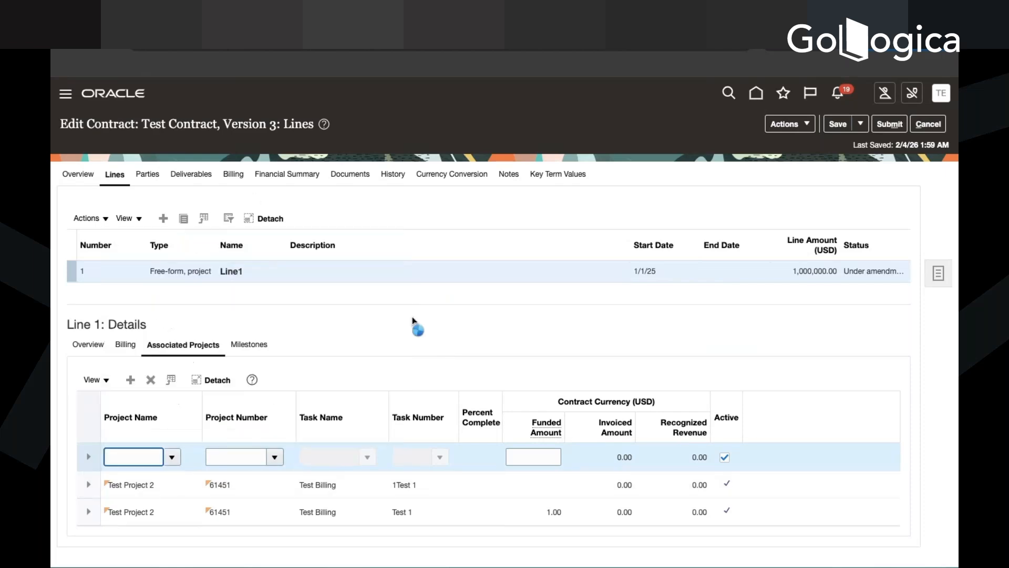
click(367, 458)
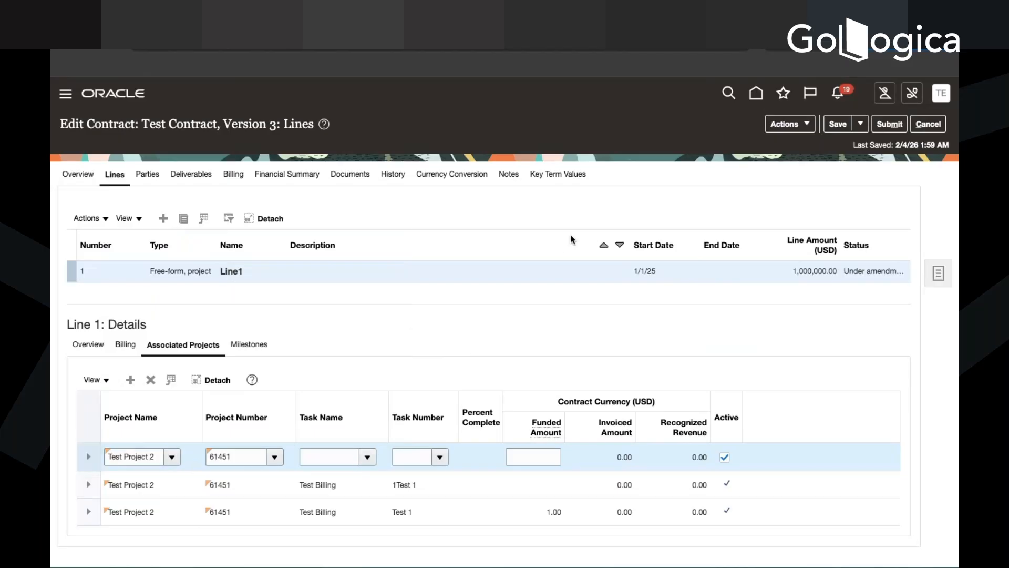
click(399, 345)
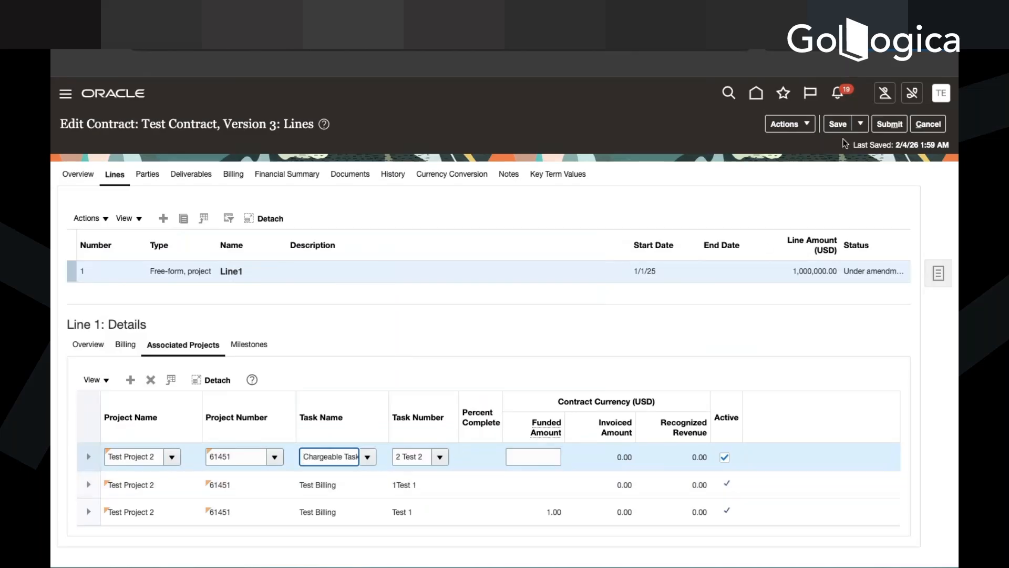
click(838, 124)
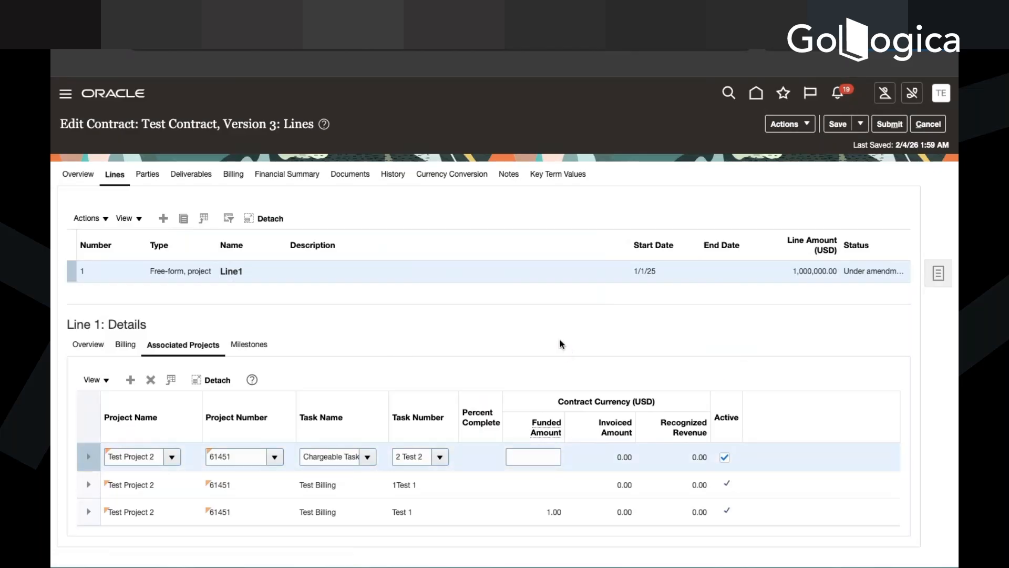
Submit the amended contract for approval, passing through the validation results and approver review.
click(894, 126)
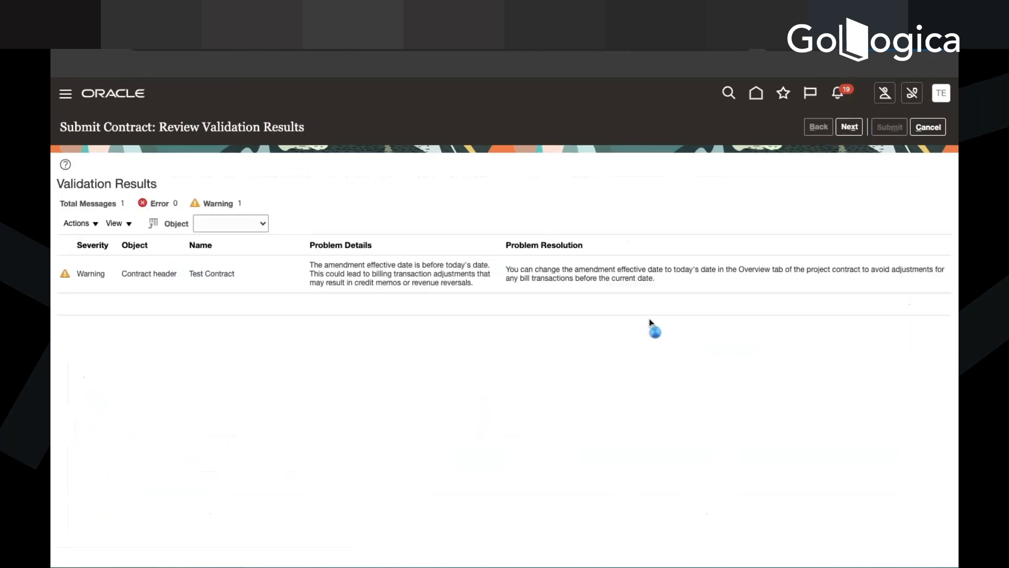
click(855, 131)
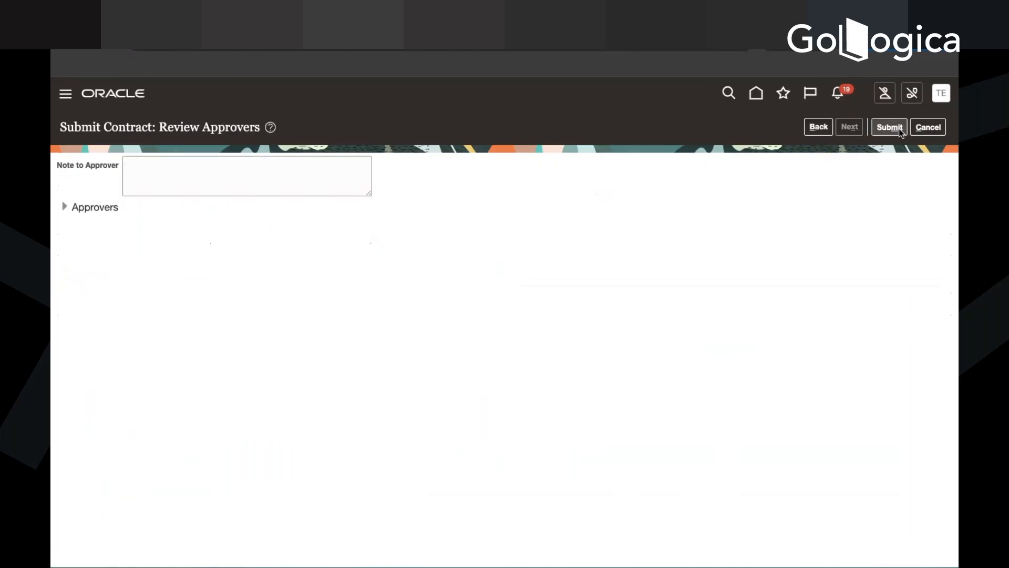
click(895, 127)
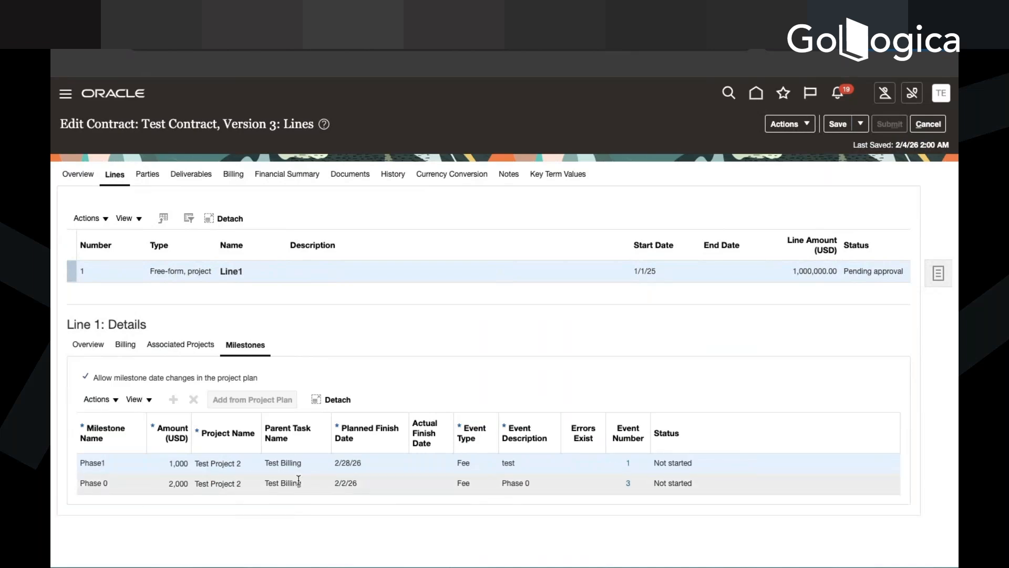
Review the tasks and amounts in the associated projects of contract Line 1.
click(198, 345)
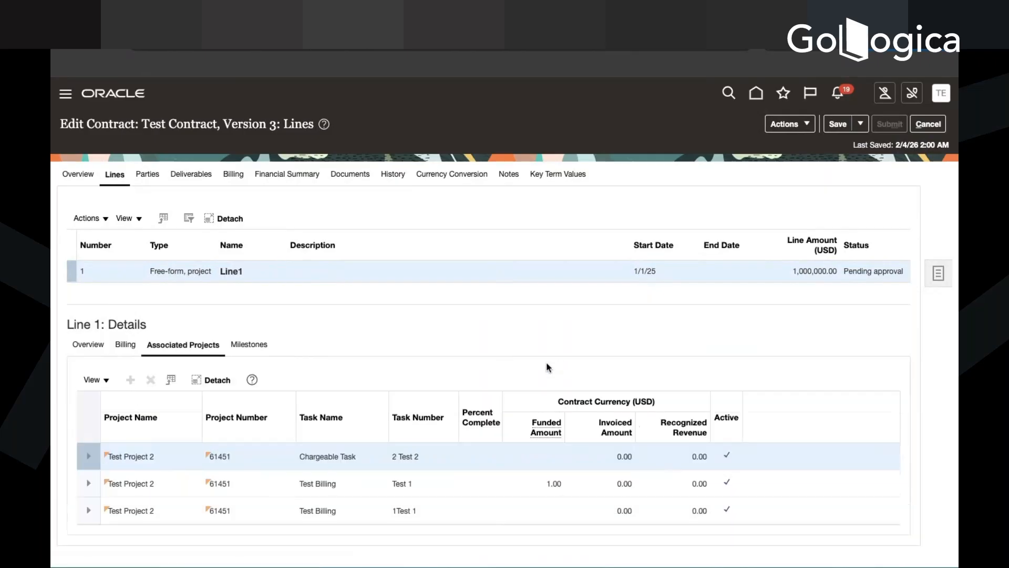
click(265, 488)
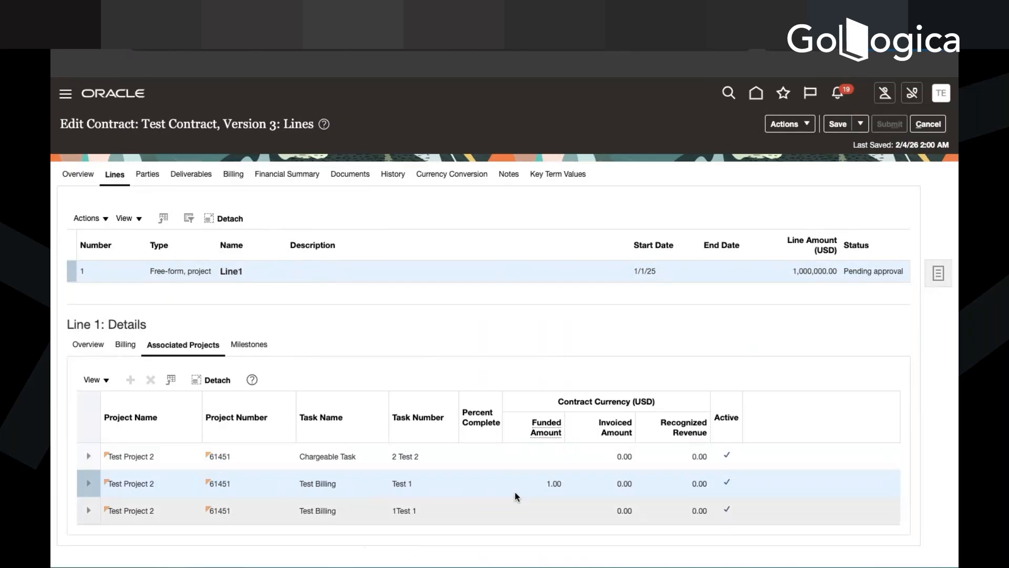
click(429, 462)
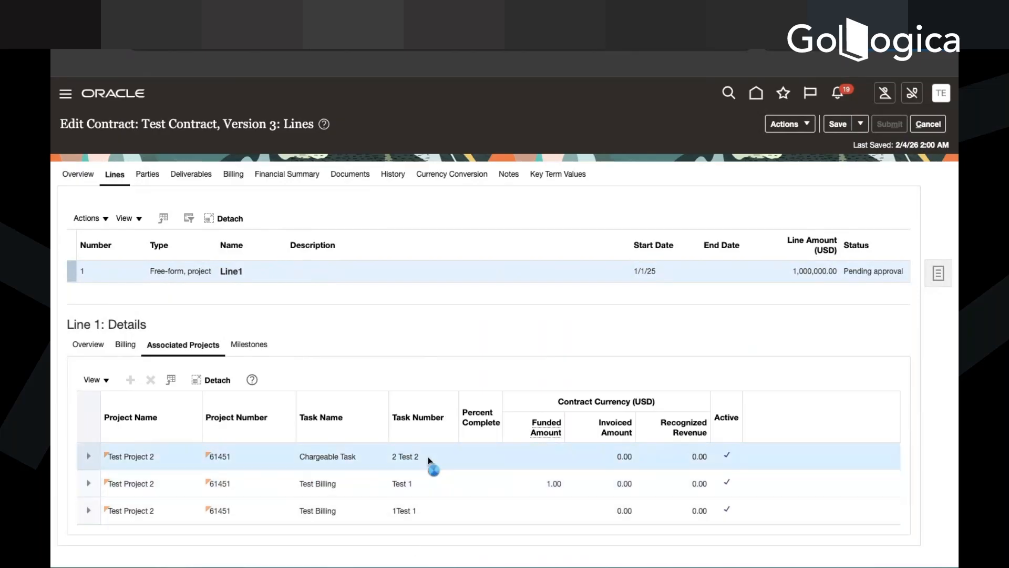
click(425, 489)
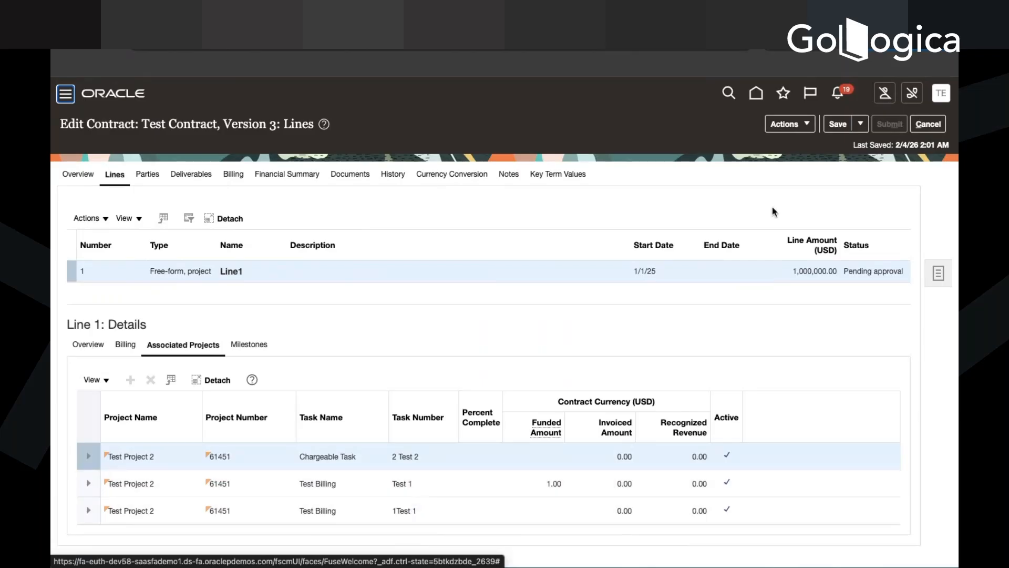
Save and close Test Contract, then return to the home page.
click(860, 124)
click(863, 147)
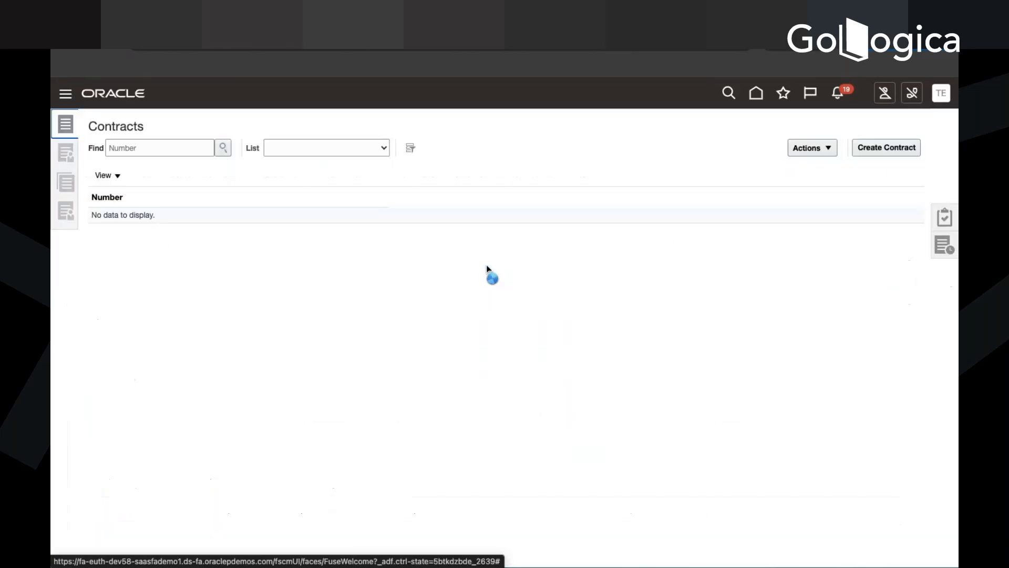
click(761, 97)
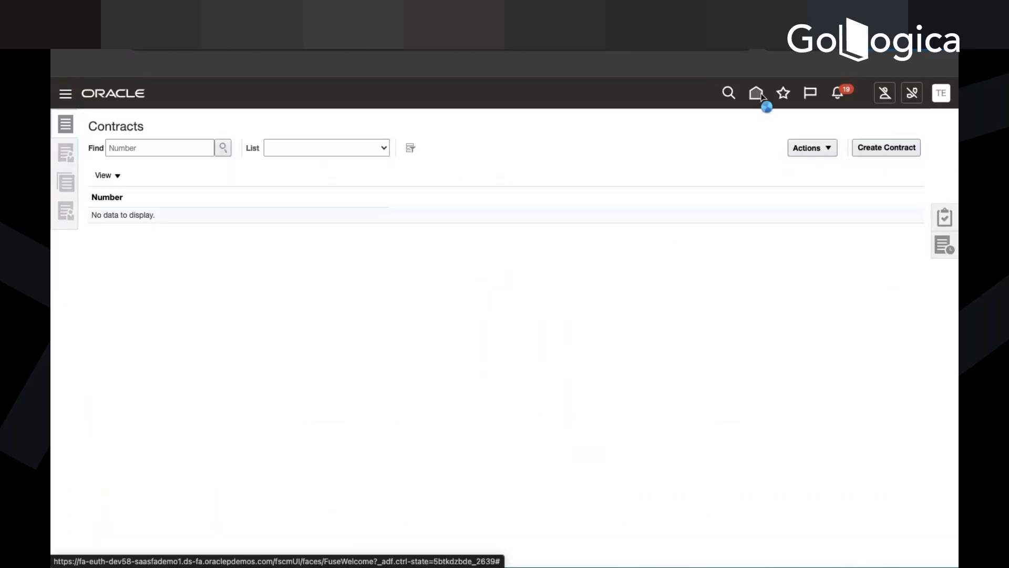
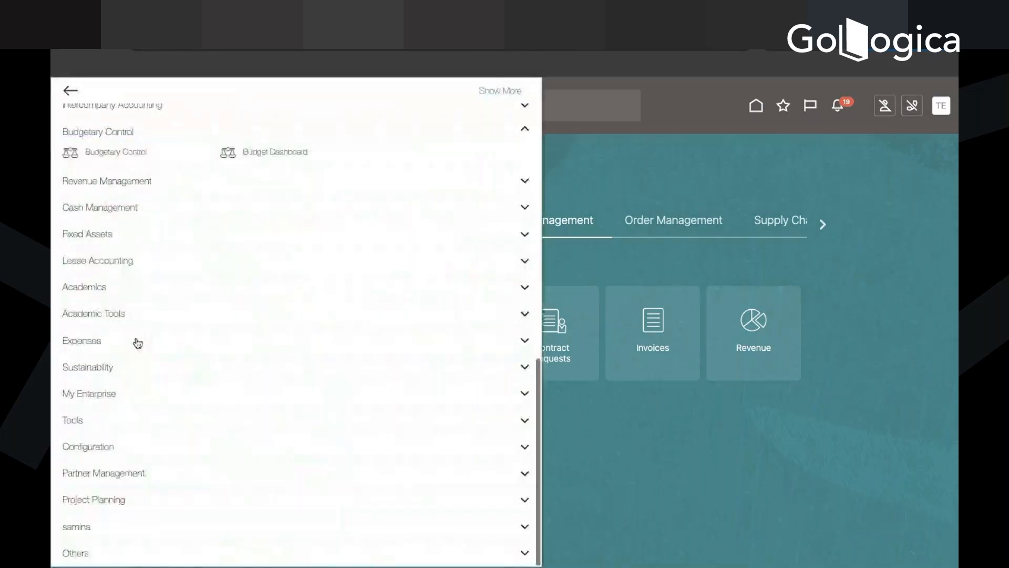
Open the Scheduled Processes overview and start scheduling a new process.
scroll(120, 425, down, 2)
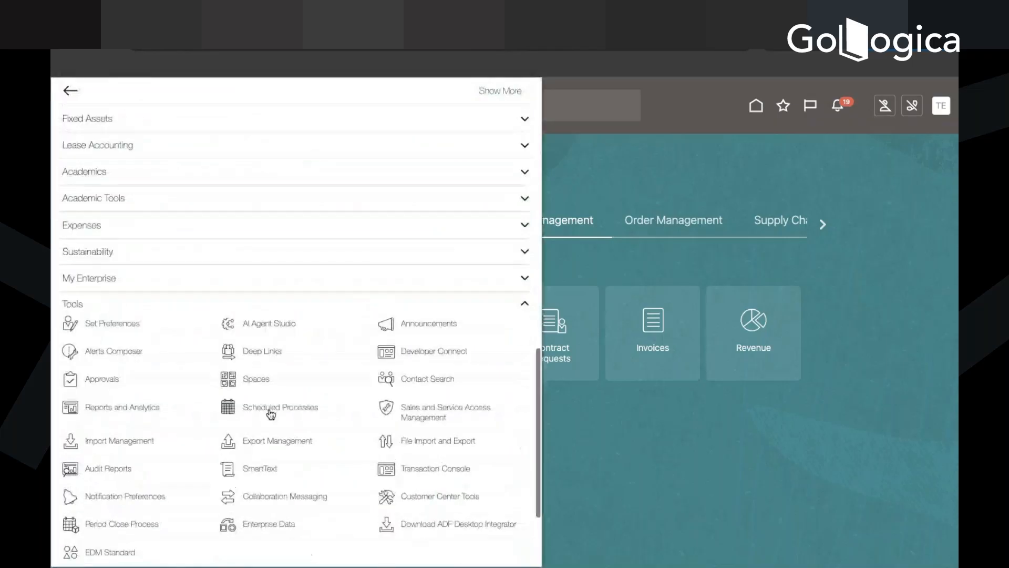
click(298, 412)
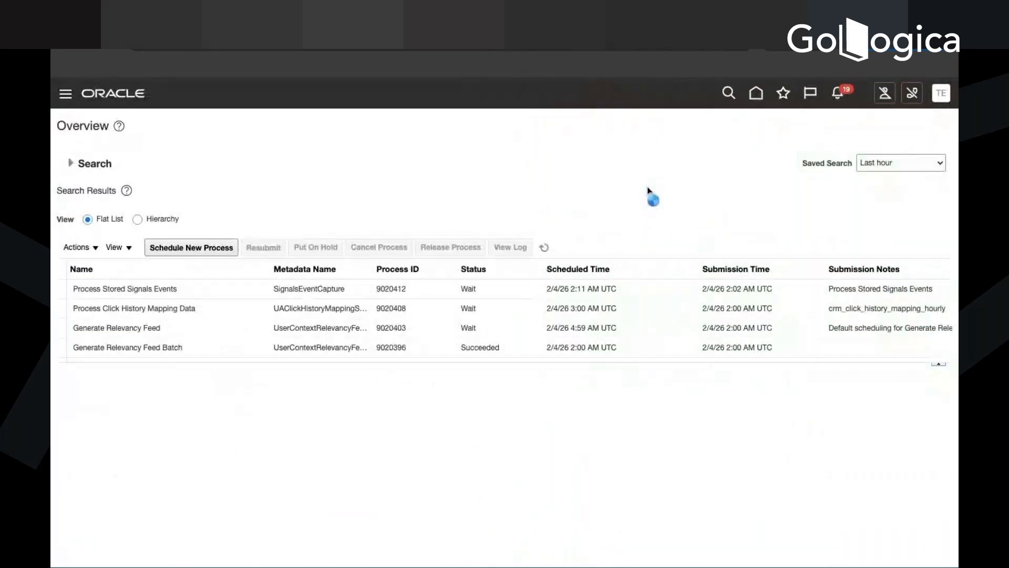
click(204, 253)
click(181, 251)
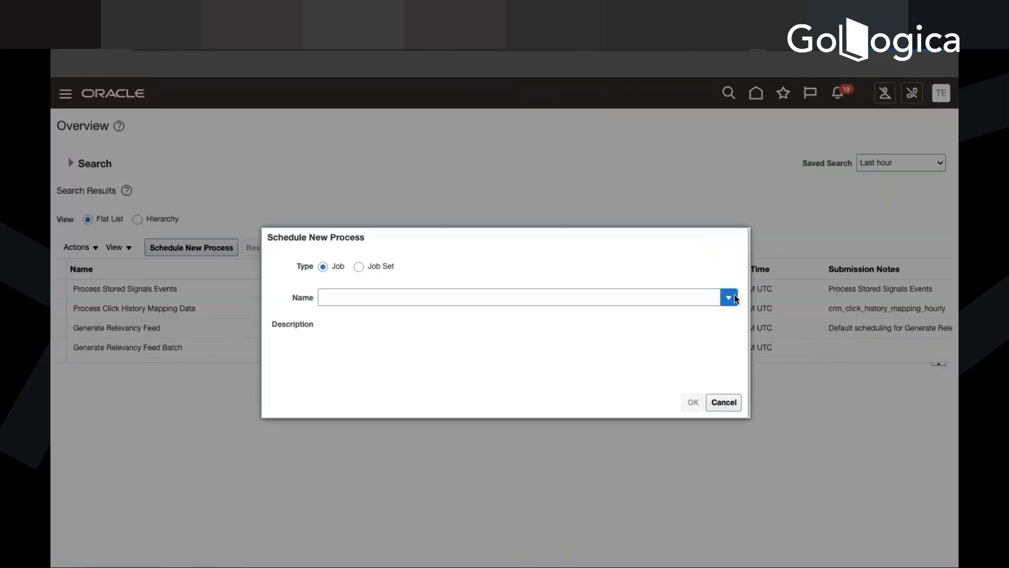
Search the job names for Import Cost, select the Import Costs job and open its process details.
click(735, 299)
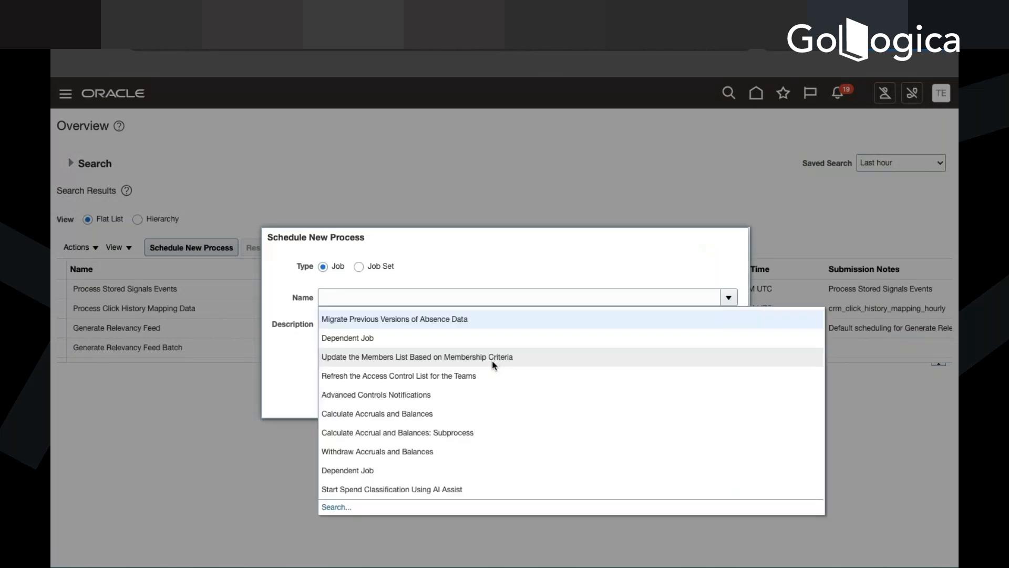
click(350, 508)
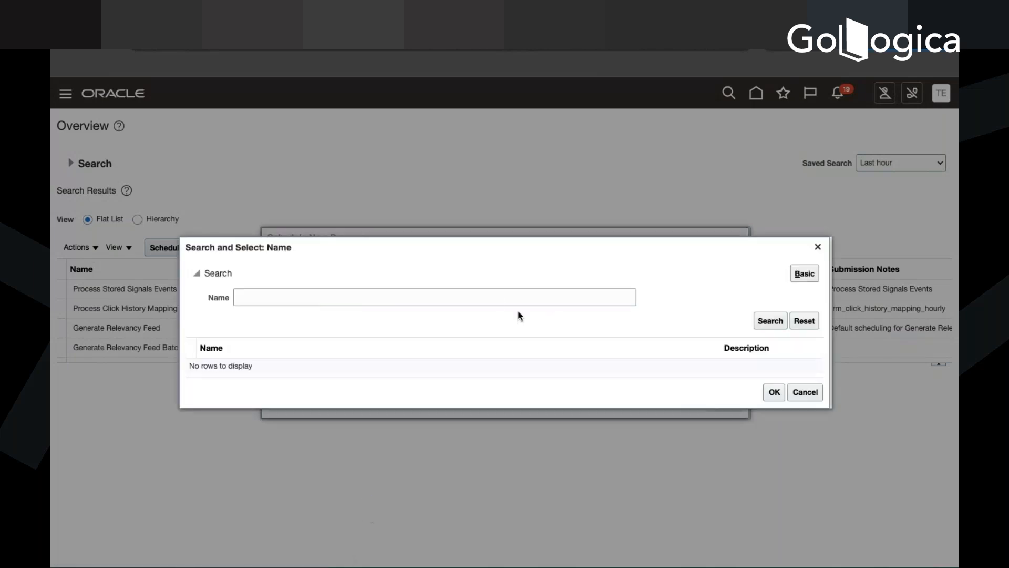
click(493, 300)
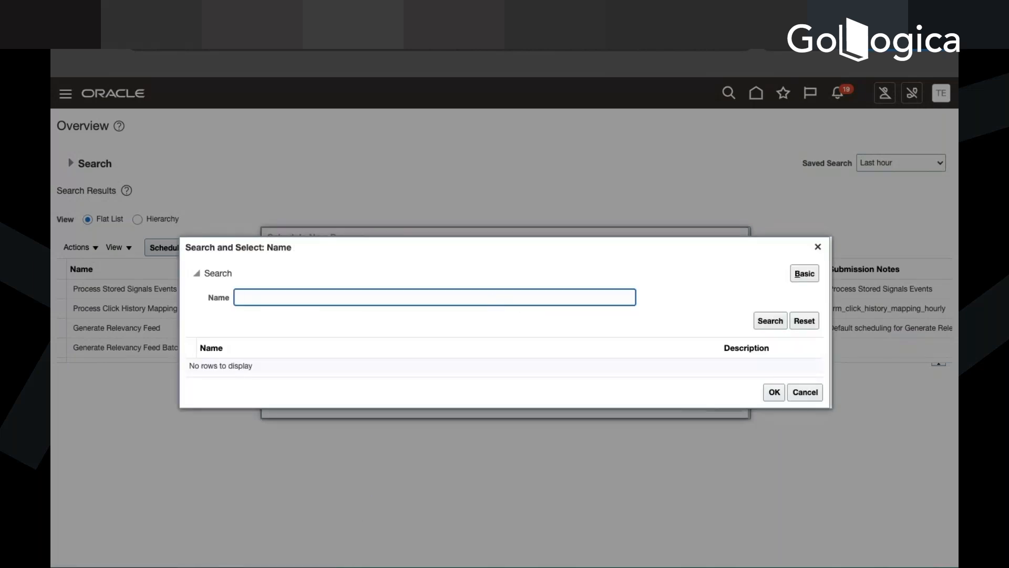
text(Import Cost)
click(772, 321)
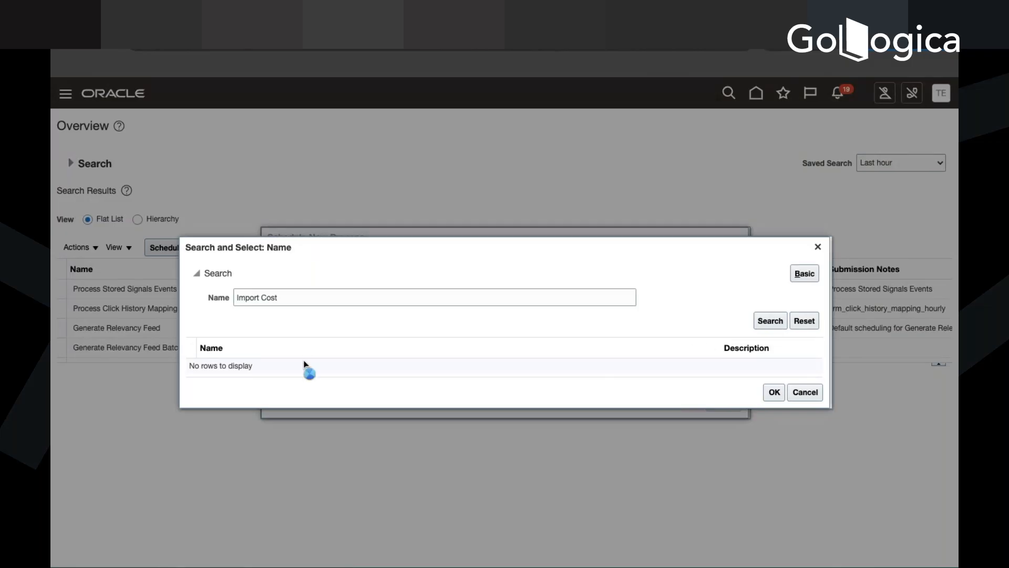
click(285, 372)
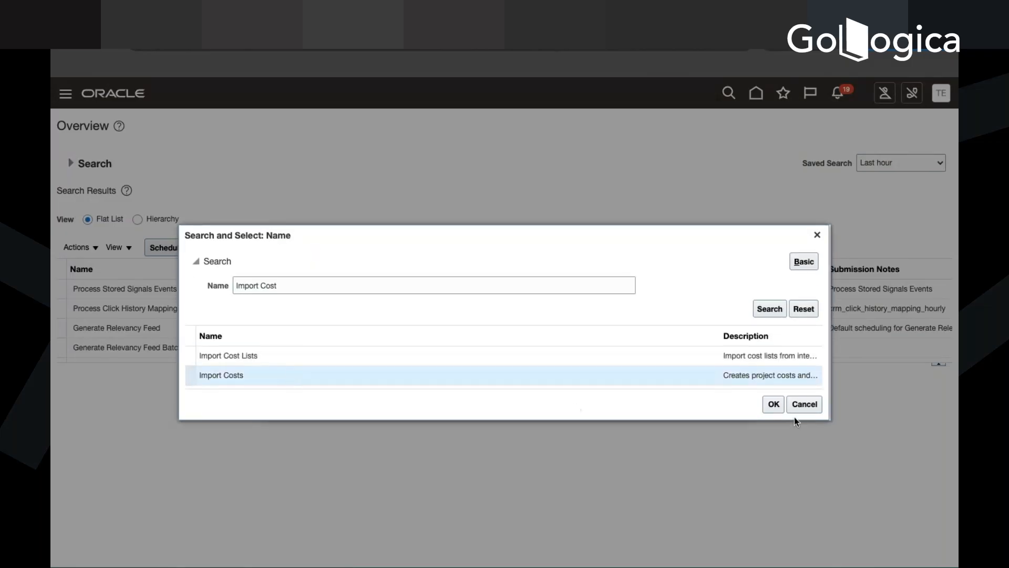
click(777, 407)
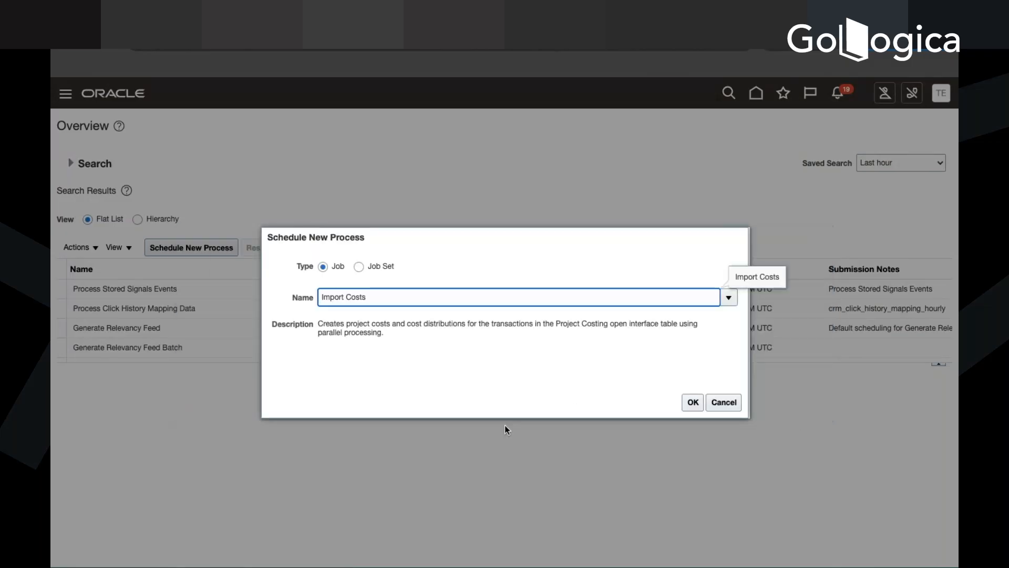
click(695, 403)
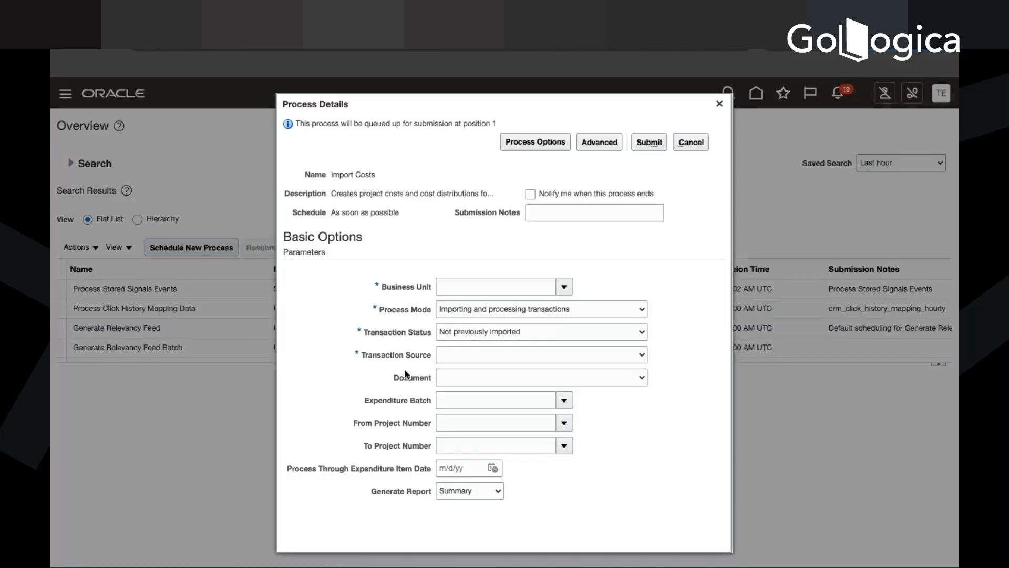
Set the business unit to AU Council Business Unit and try Oracle Fusion Payables and Oracle Fusion Cost Management as transaction source.
click(565, 288)
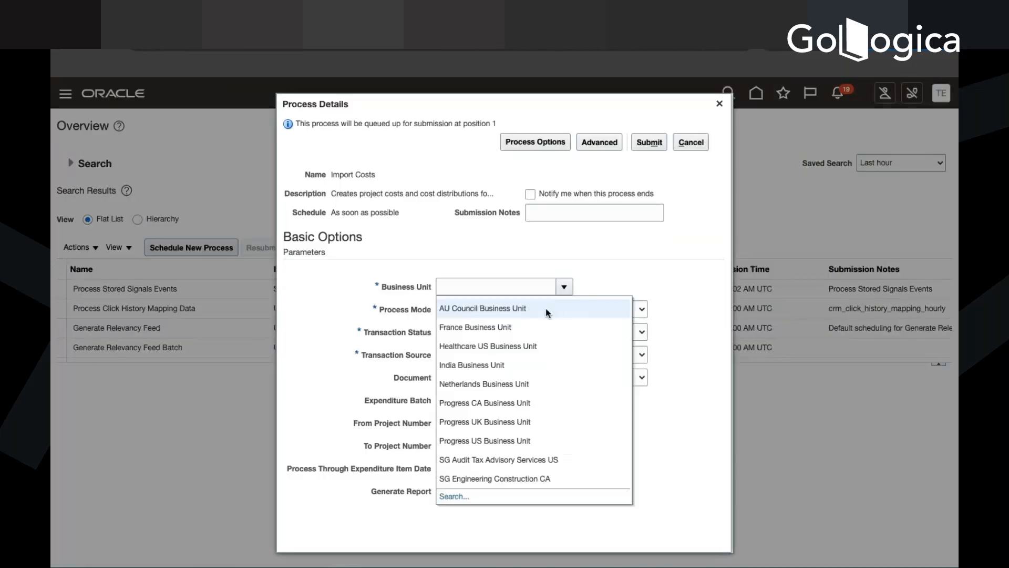
click(535, 309)
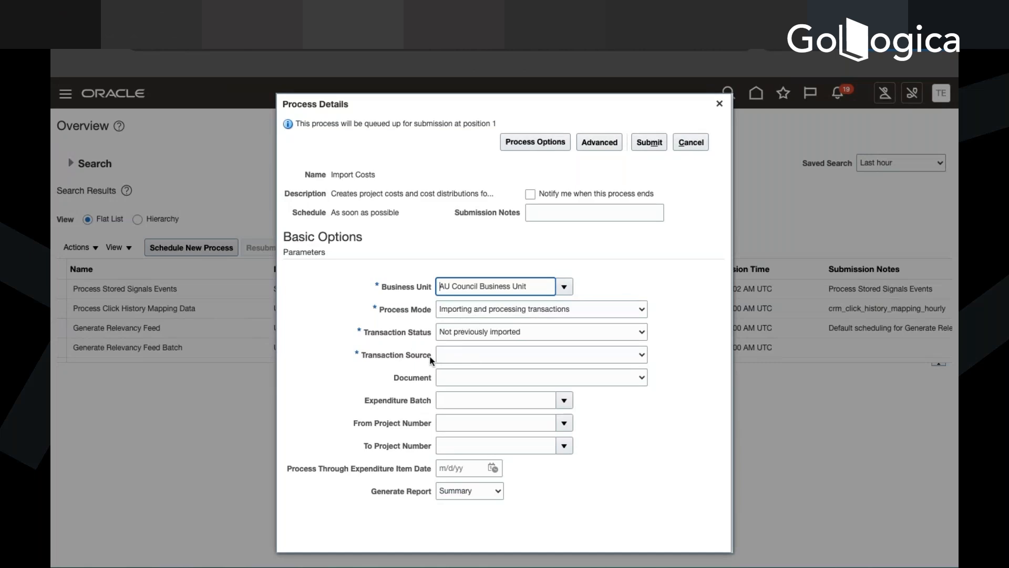
click(504, 354)
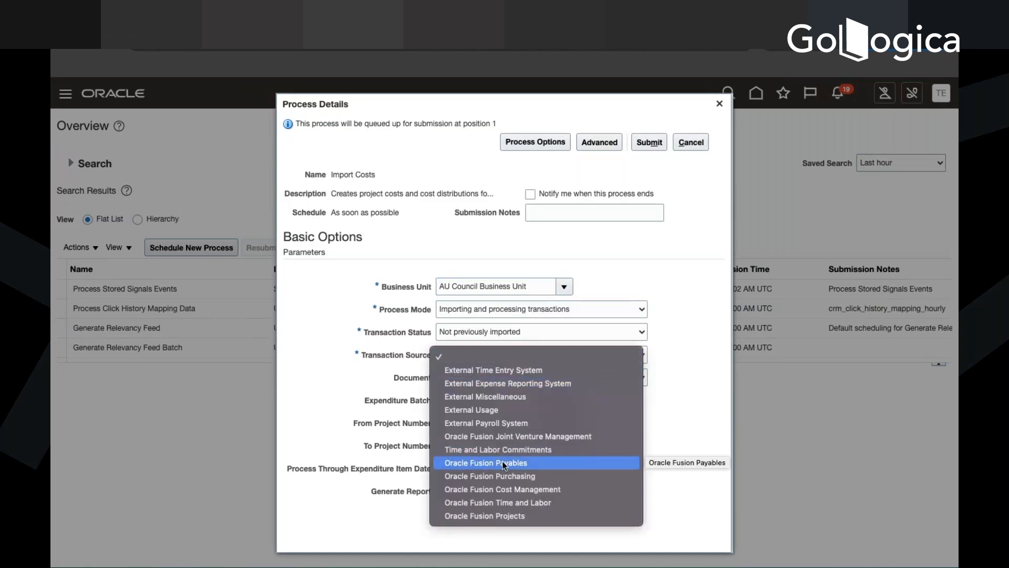
click(503, 464)
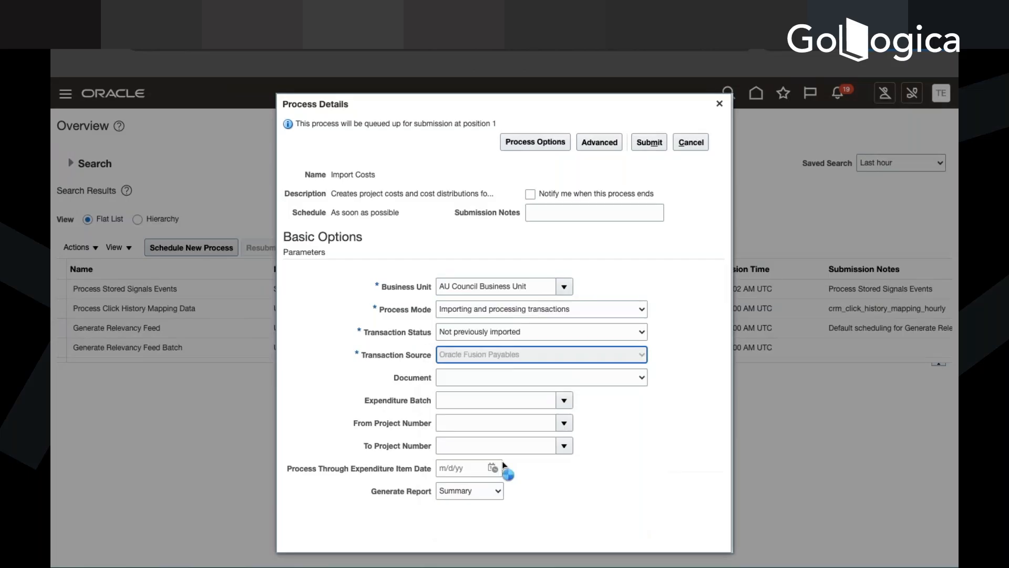
click(569, 353)
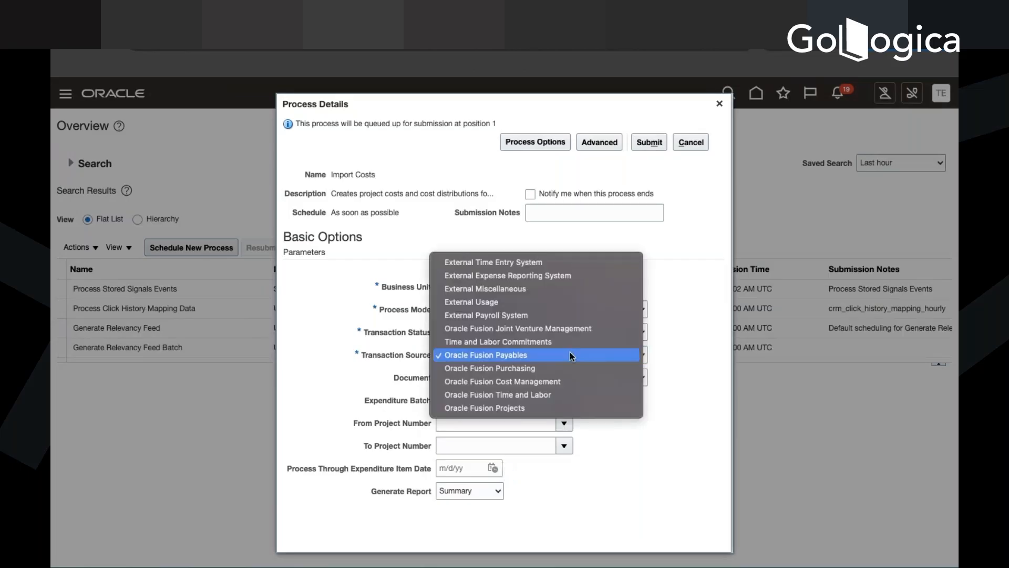
click(532, 382)
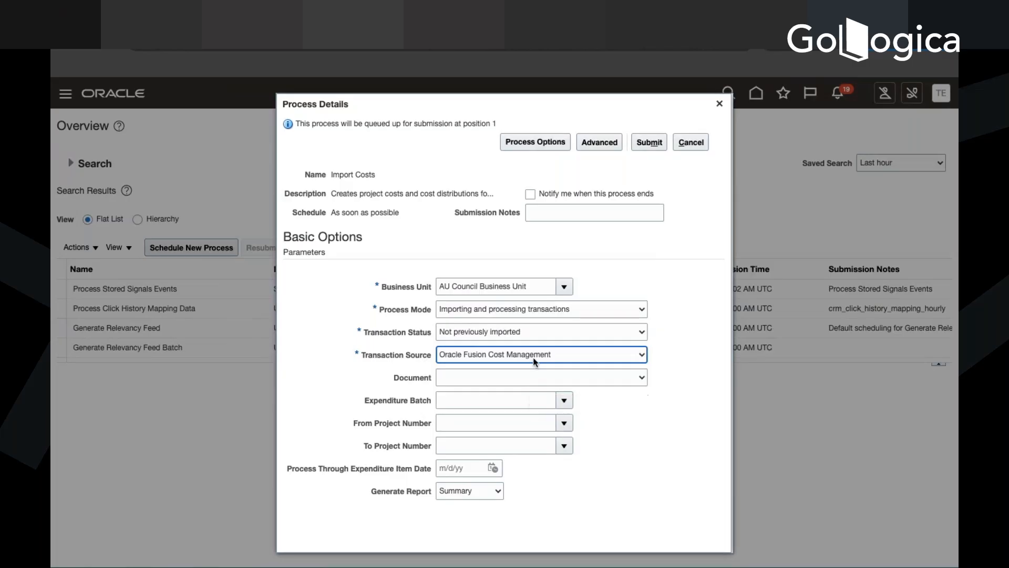
Try Oracle Fusion Purchasing and Oracle Fusion Cost Management as transaction source, and close the Import Costs details without submitting.
click(533, 357)
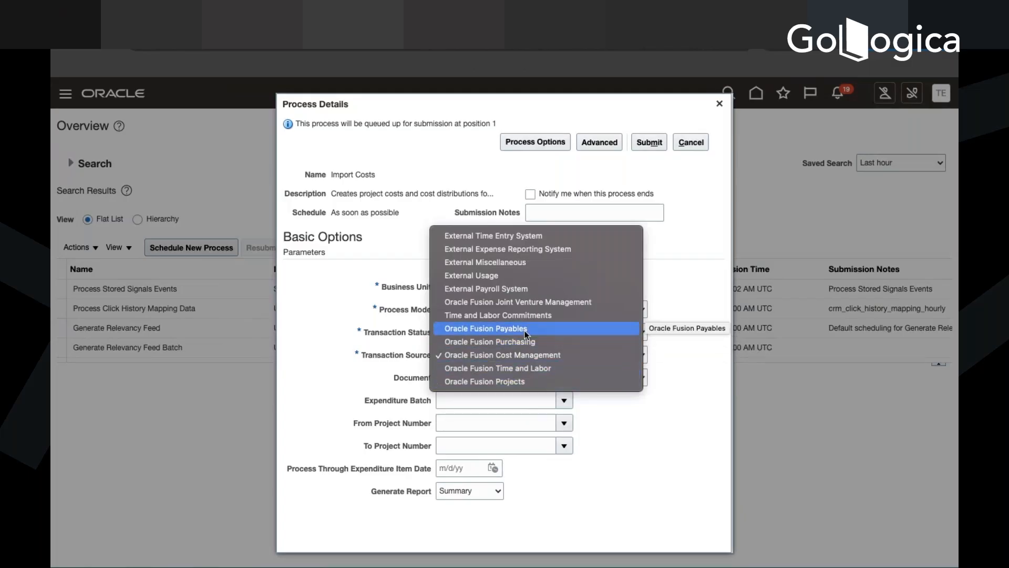
click(525, 346)
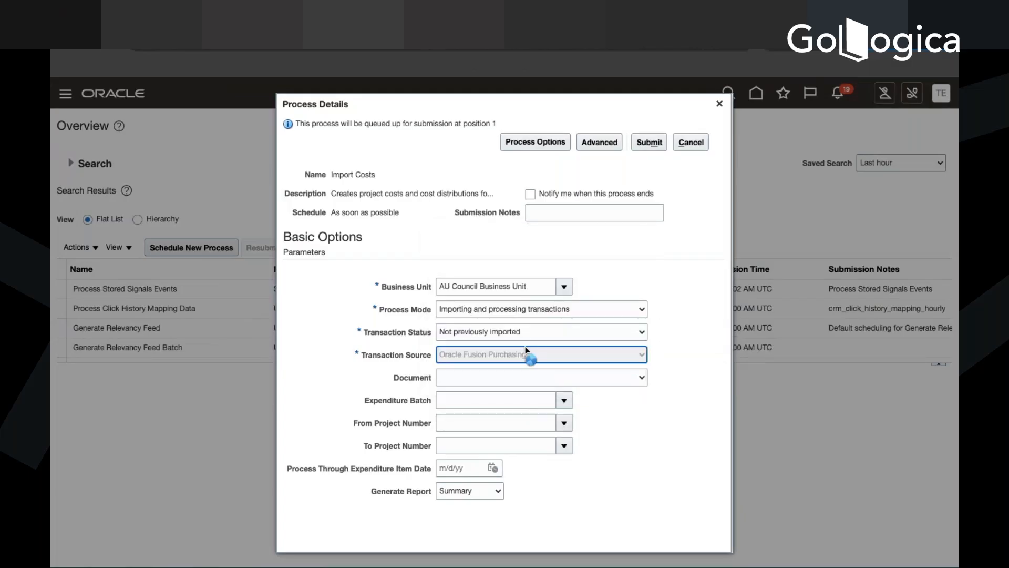
click(547, 358)
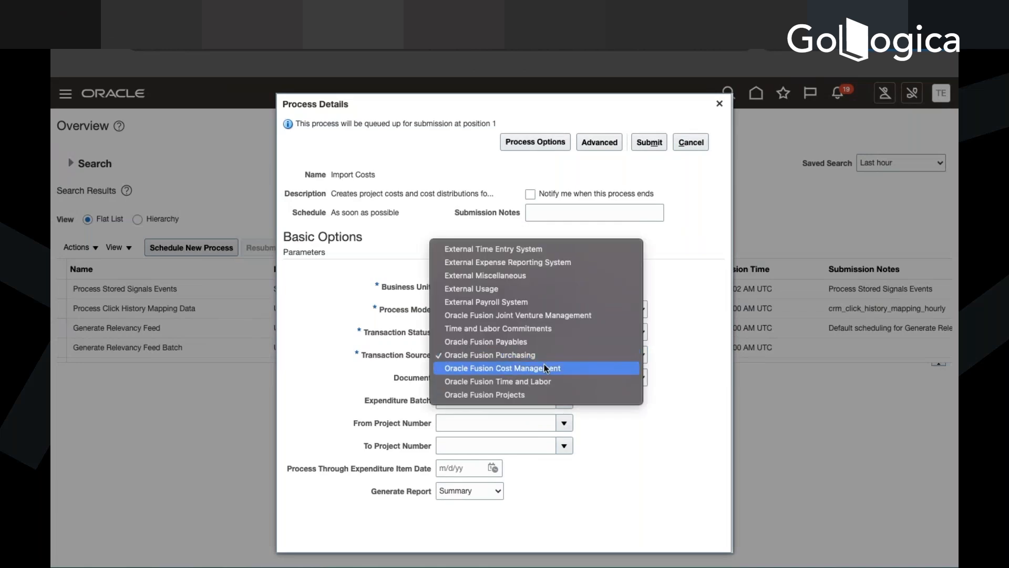
click(544, 363)
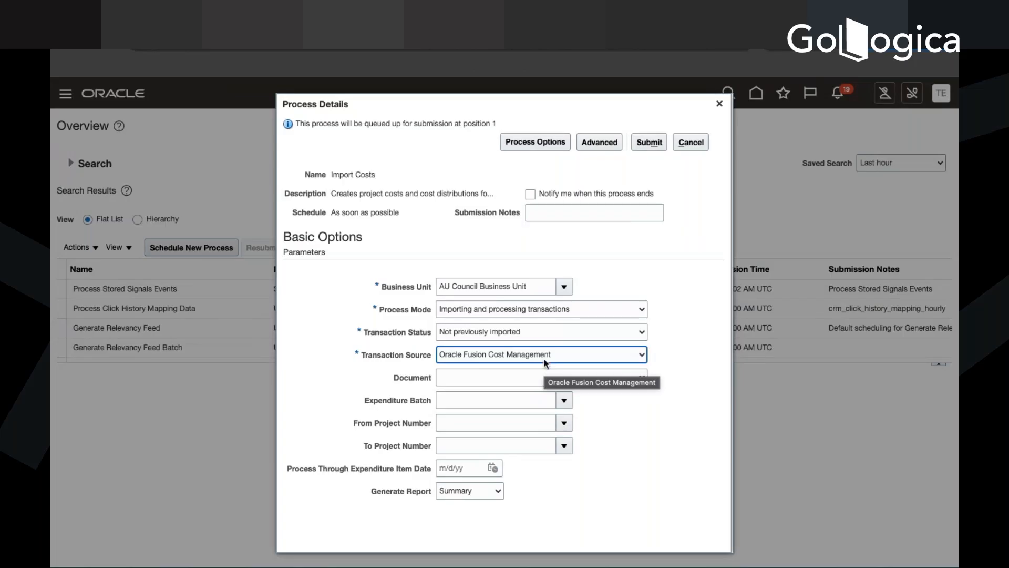
click(545, 361)
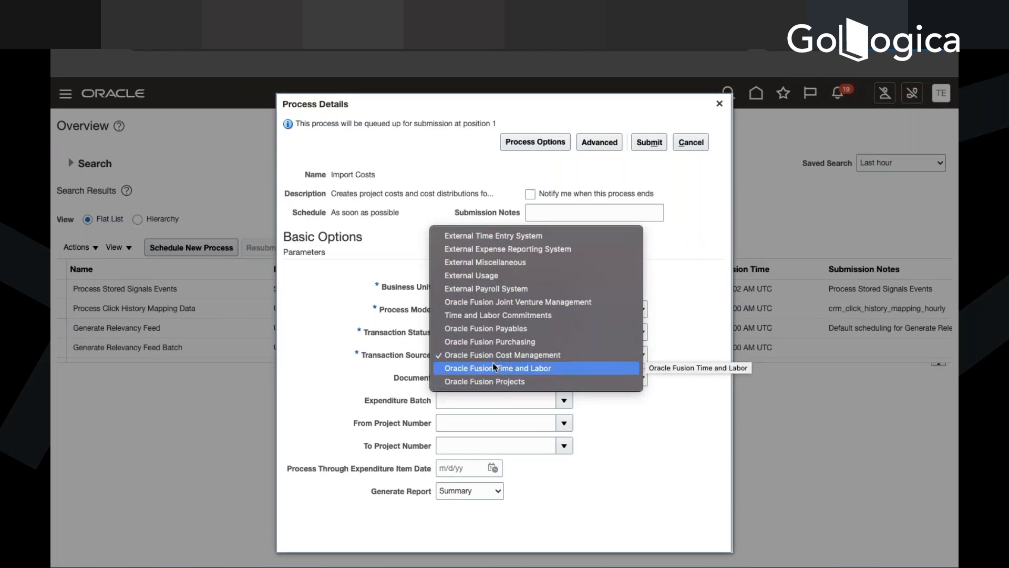
click(724, 104)
click(720, 104)
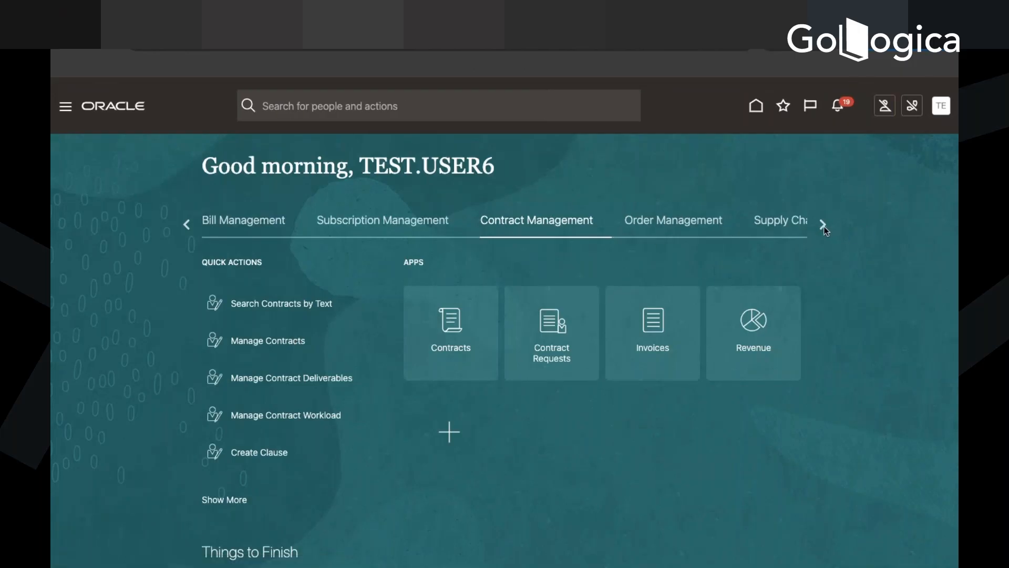
Open the Payables invoices work area from the home page and start creating a new invoice.
click(823, 225)
click(823, 225)
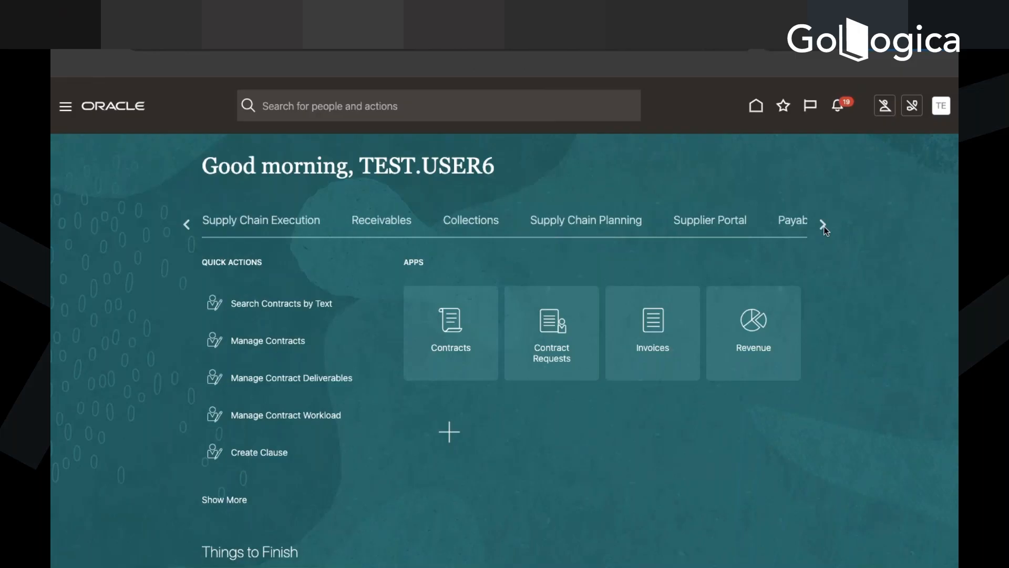
click(823, 225)
click(823, 225)
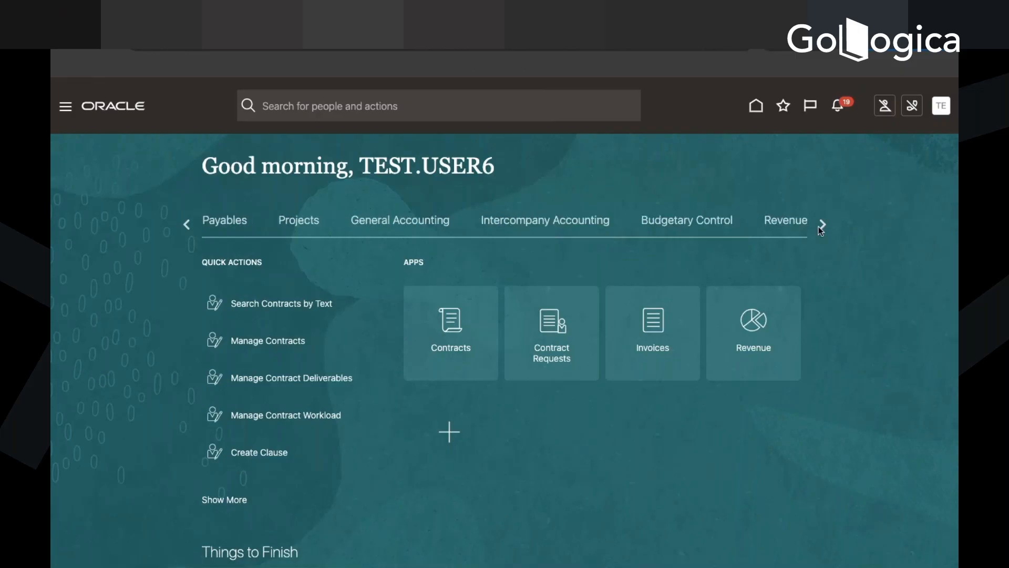
click(245, 226)
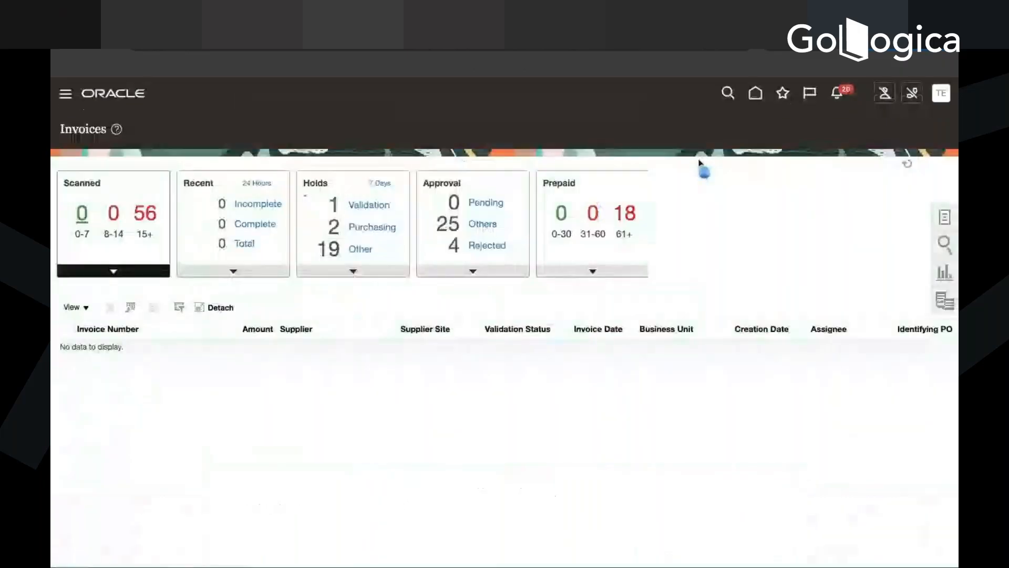
click(944, 218)
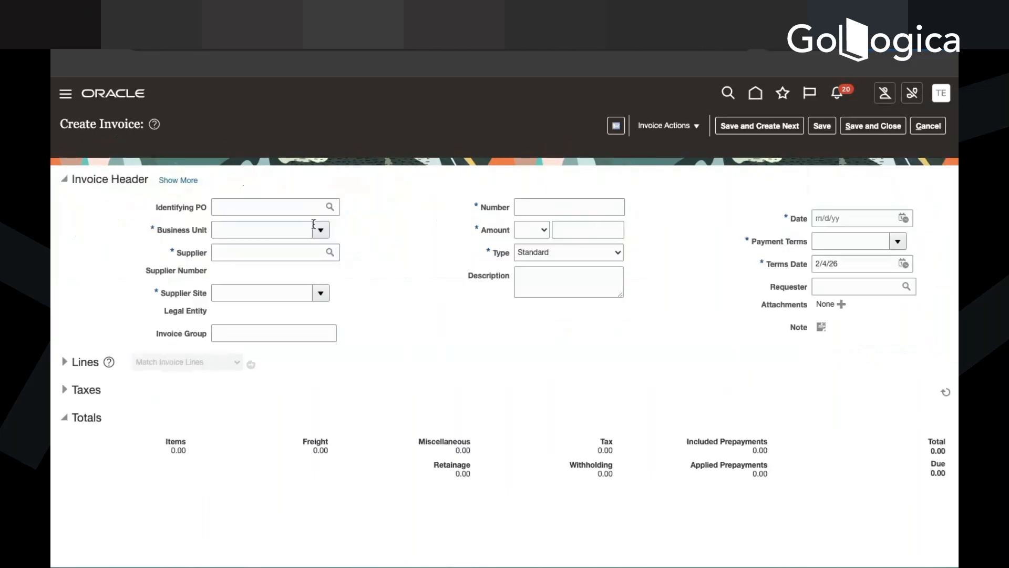
Search the business units for US and assign US1 Business Unit to the invoice.
click(322, 228)
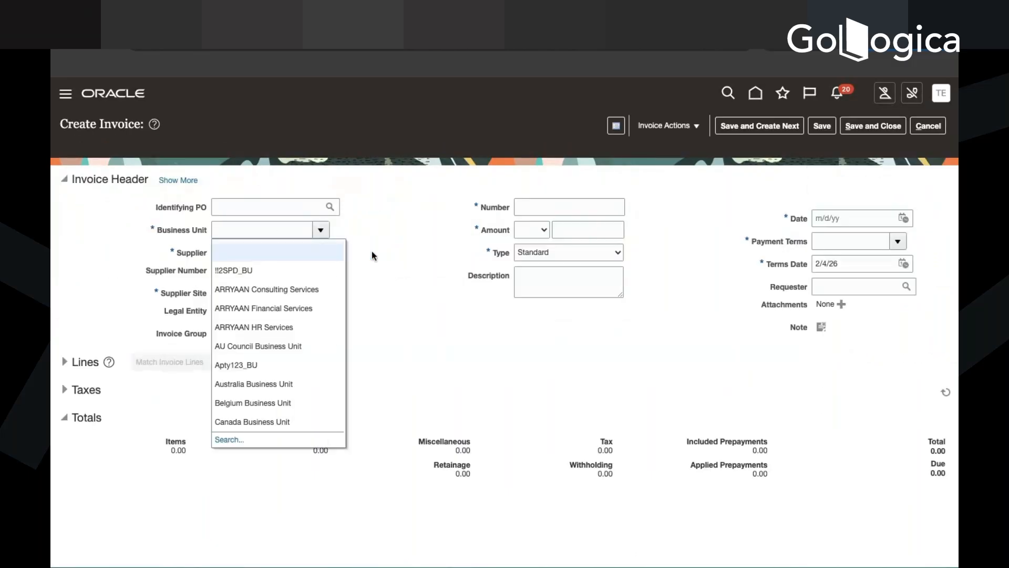
click(232, 441)
click(482, 303)
text(US)
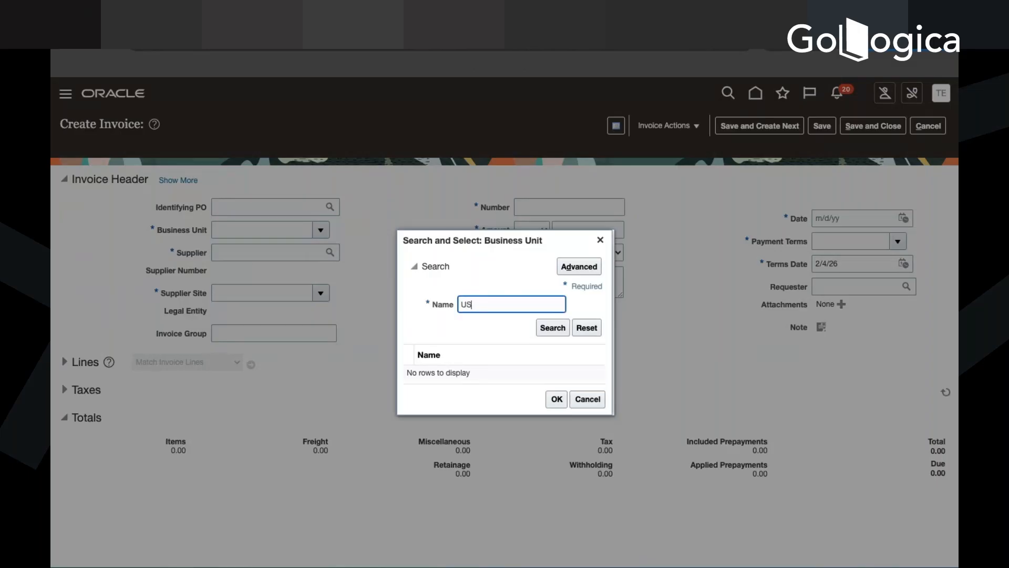
click(553, 327)
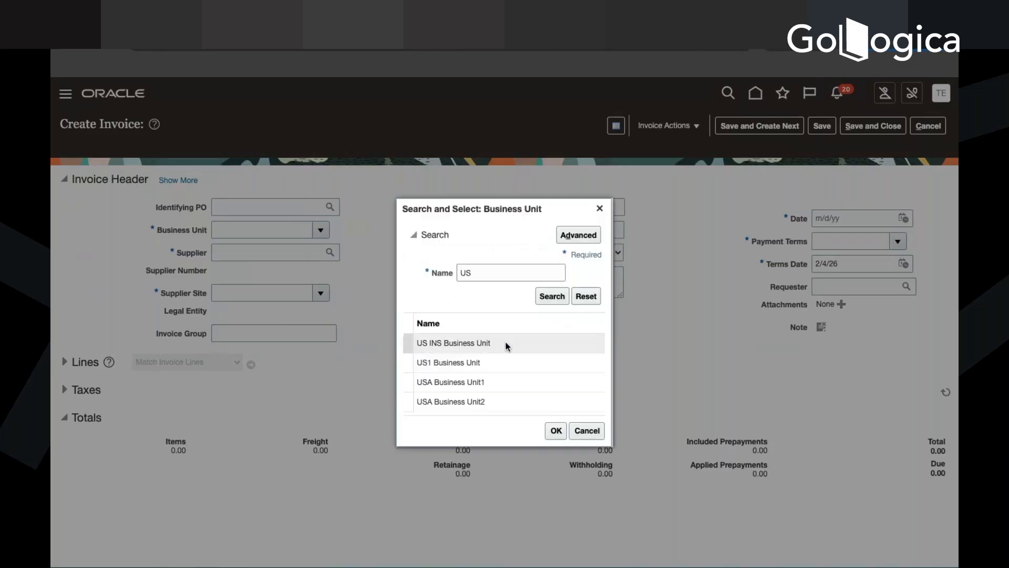
click(489, 361)
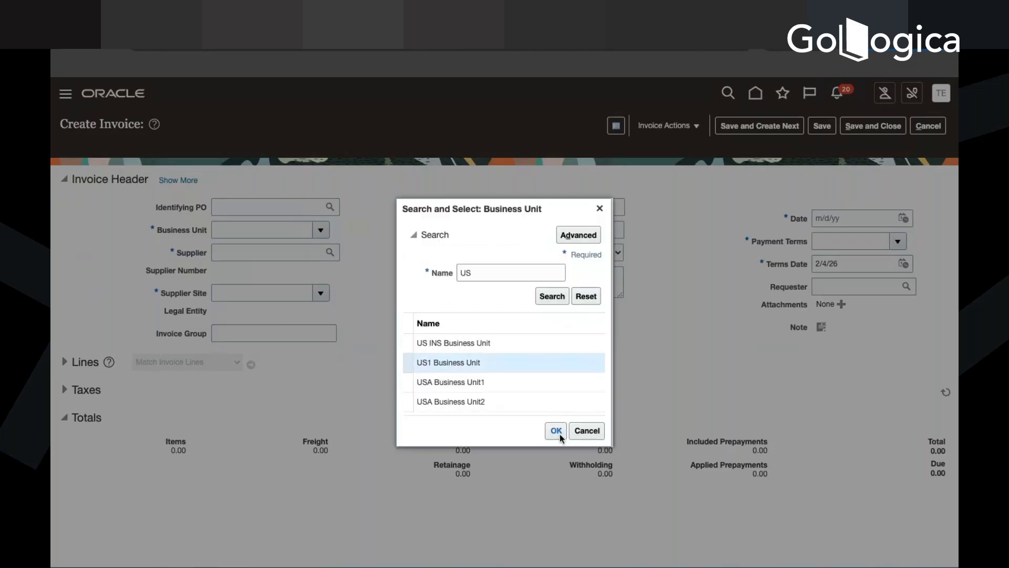
click(557, 432)
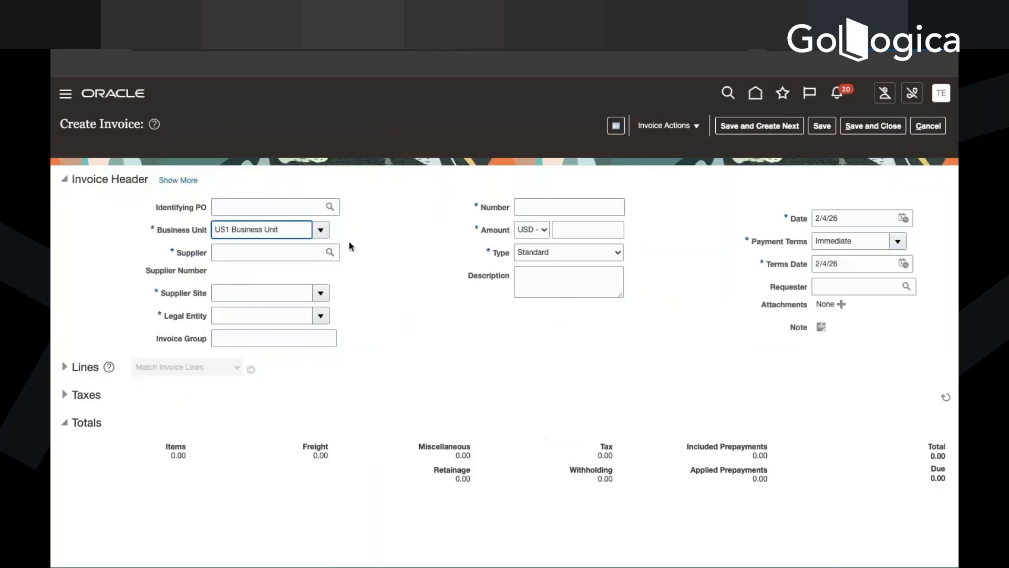
Enter Test AP Invoice as the invoice number and set the amount to 1000 USD.
click(555, 205)
text(T)
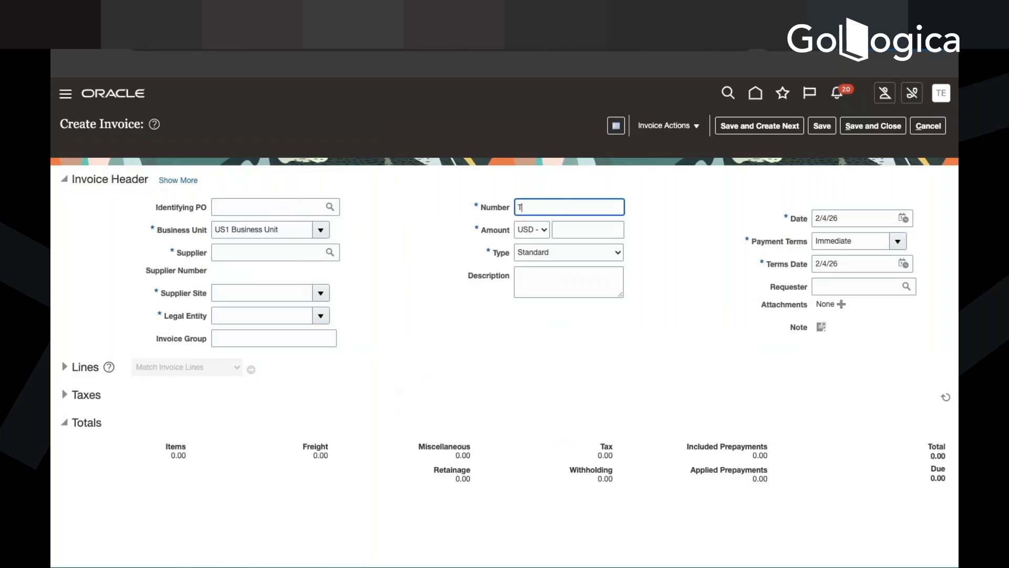
text(est /)
text(AP Invoic)
text(e)
click(570, 237)
text(1000)
click(749, 288)
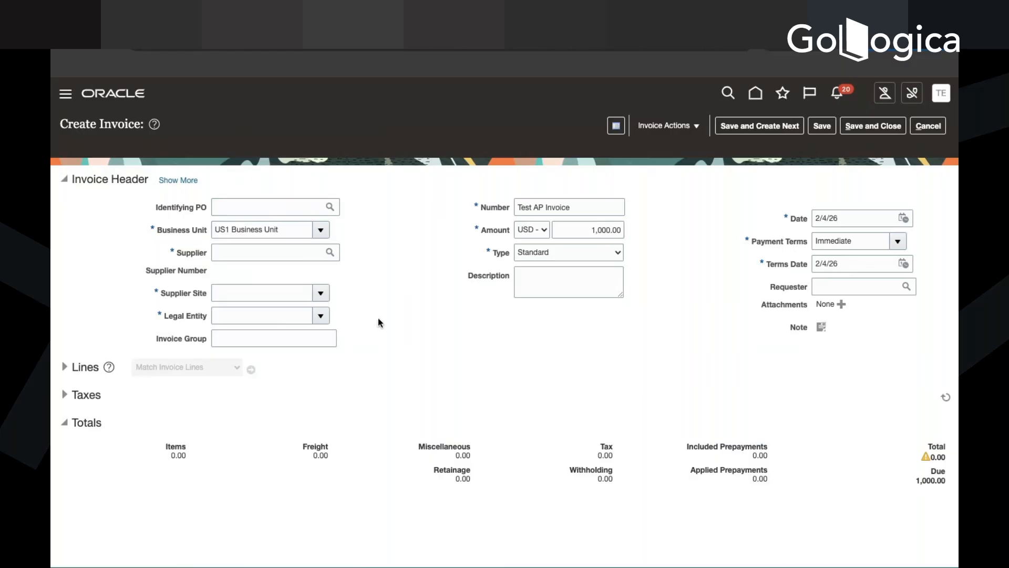
Search for suppliers whose name does not contain "!!!" and assign ABC Consulting as the invoice supplier.
click(330, 252)
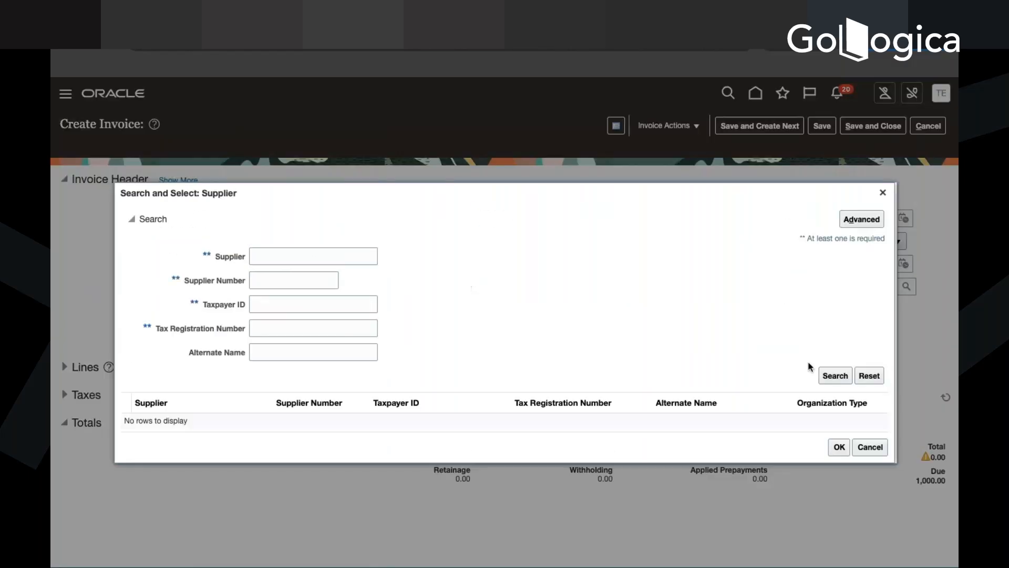
click(866, 212)
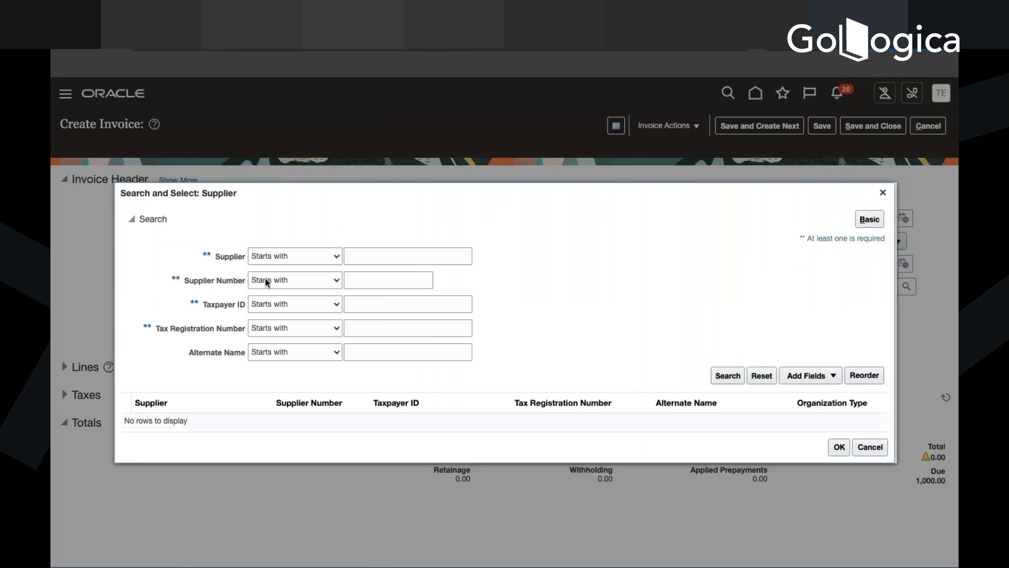
click(296, 258)
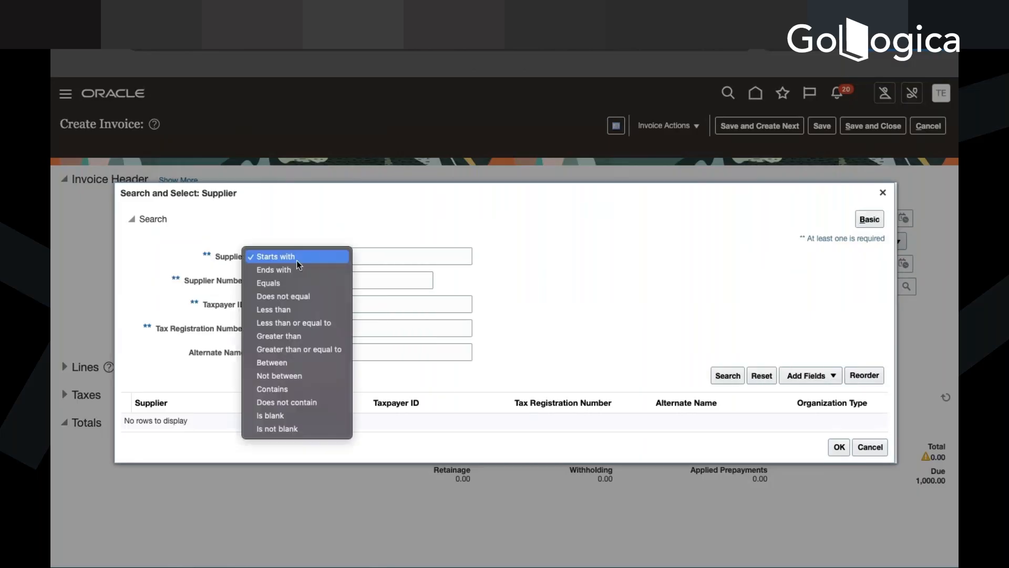
click(294, 403)
click(388, 254)
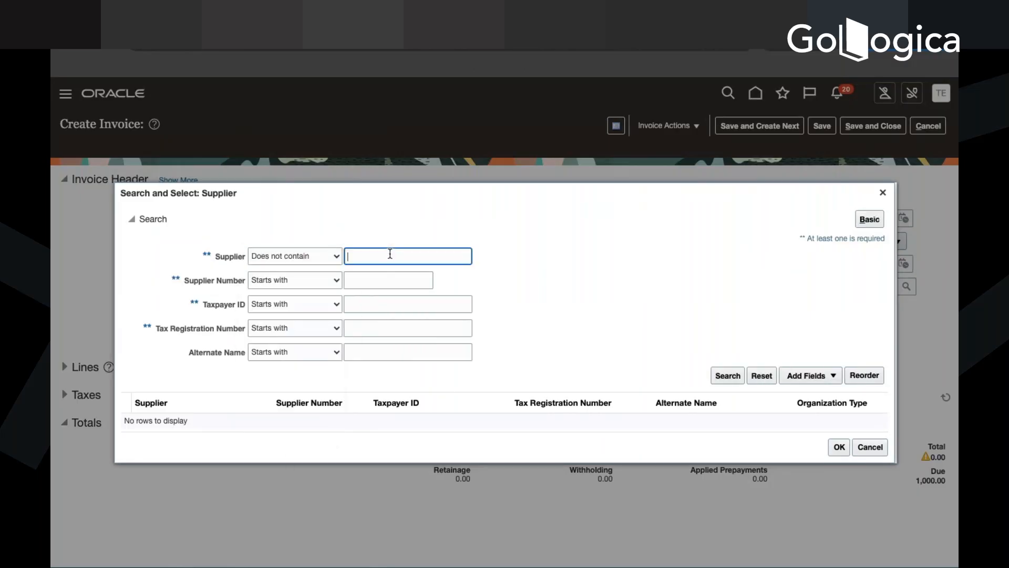
text(!!!)
key(Return)
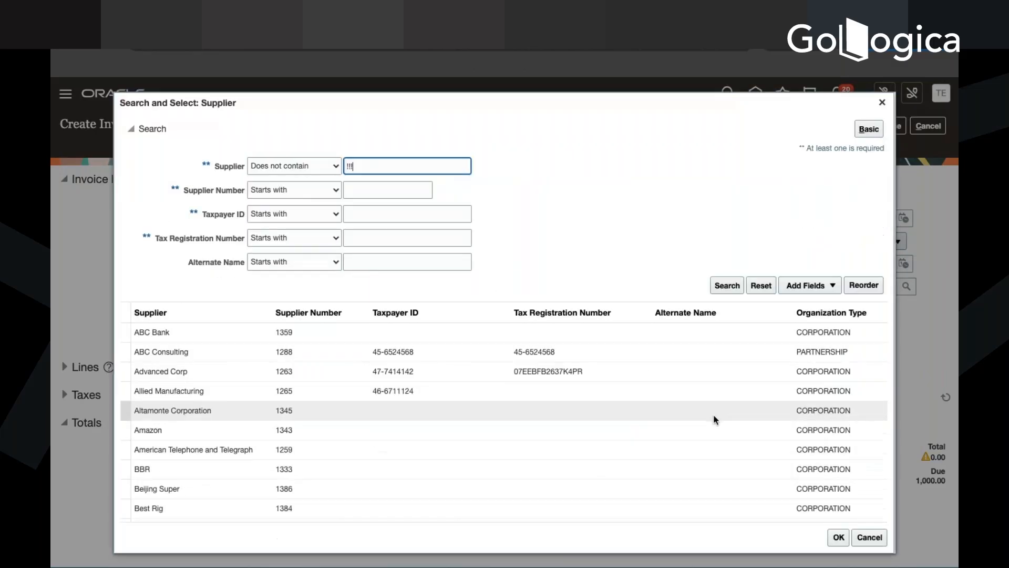
double_click(508, 356)
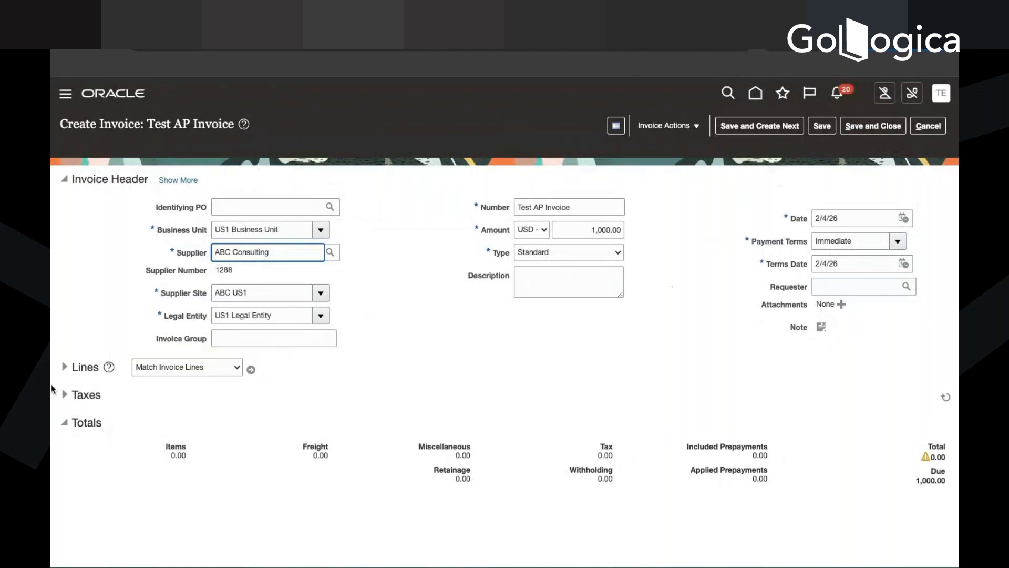
Expand the invoice lines and set the amount of line 1 to 1000.
click(64, 368)
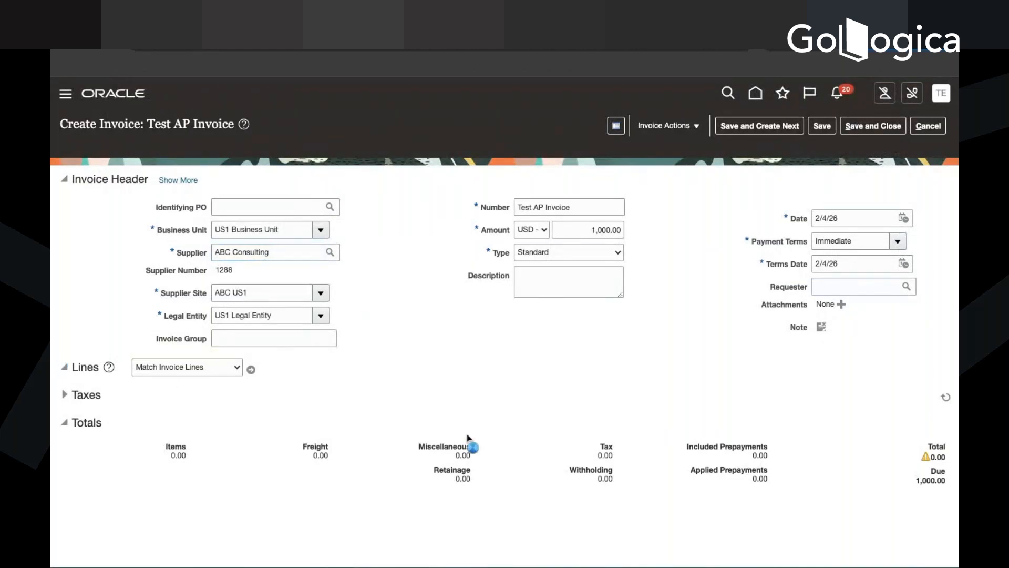
scroll(475, 345, down, 2)
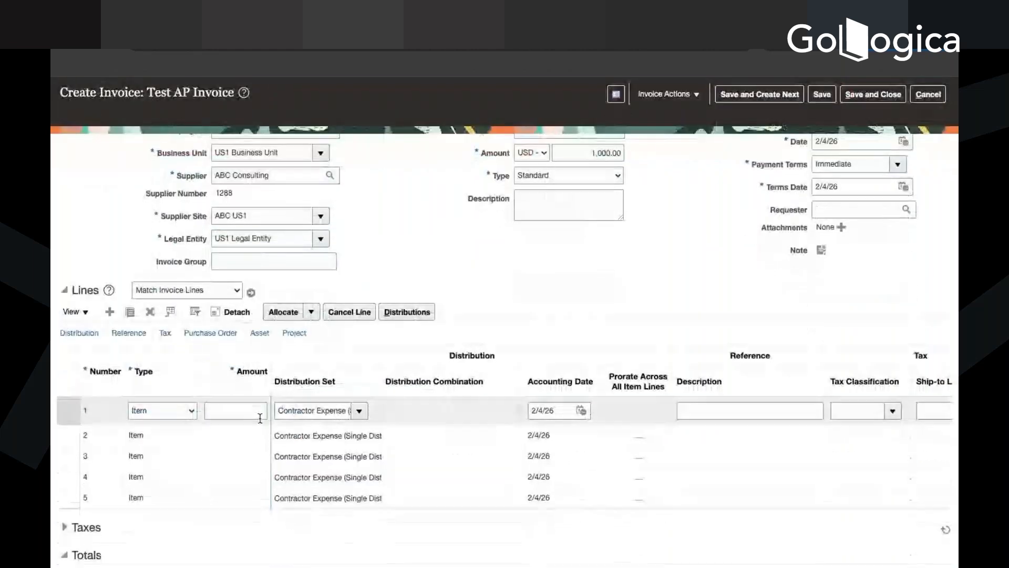
click(222, 411)
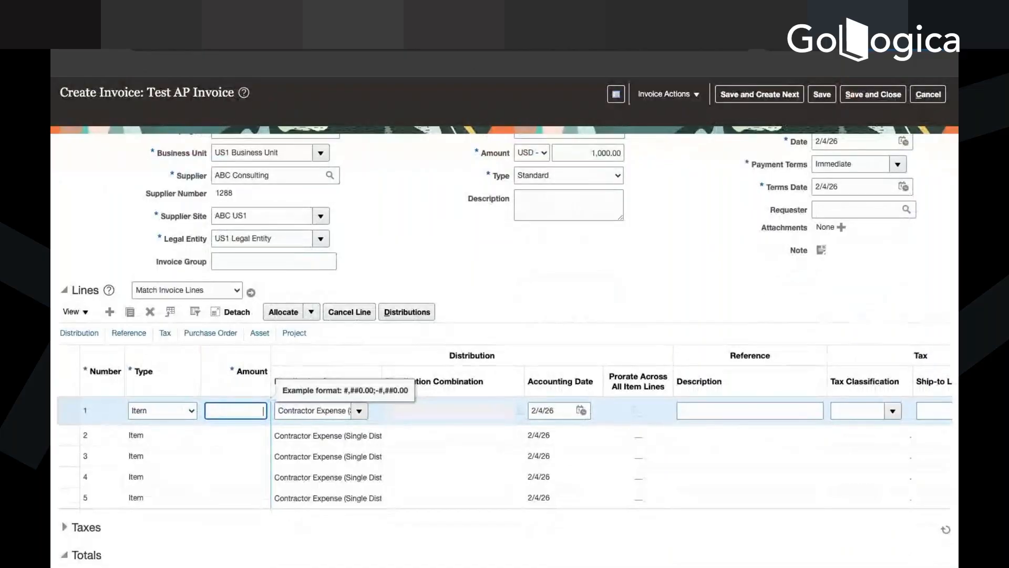
text(1000)
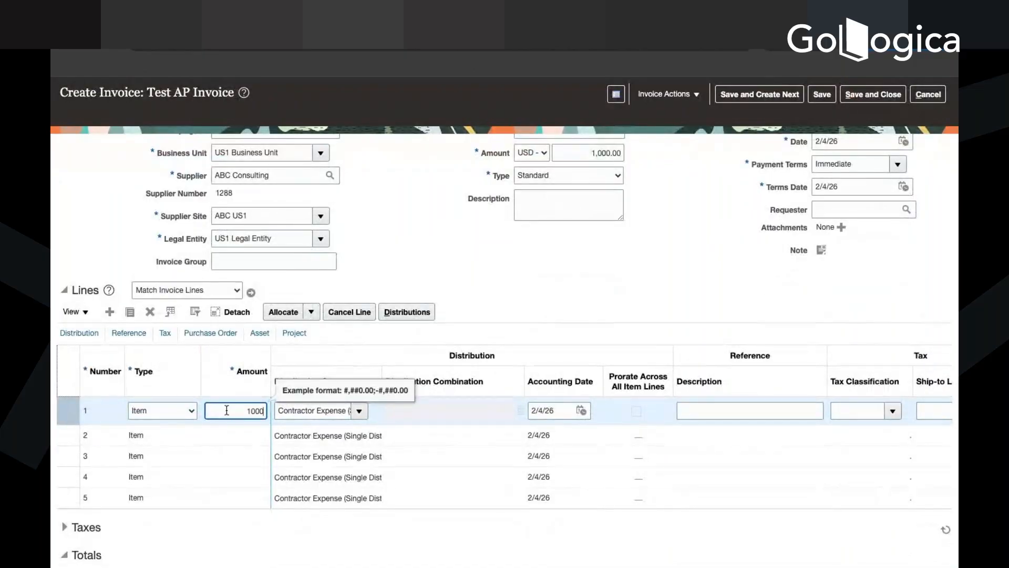
click(538, 267)
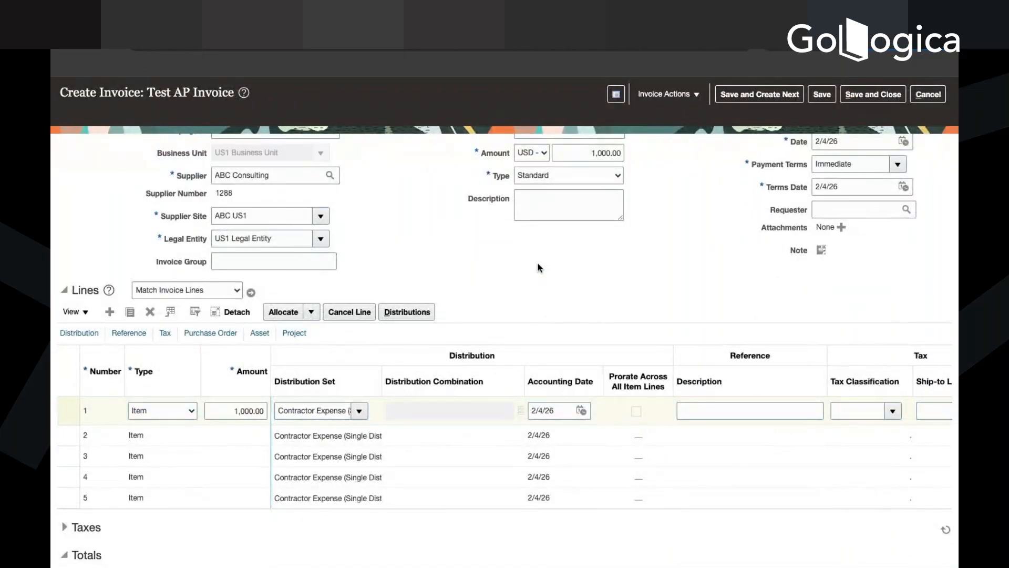
Search the projects by description Test Project and assign Test Project 2 to invoice line 1.
scroll(732, 409, right, 1)
scroll(733, 409, right, 15)
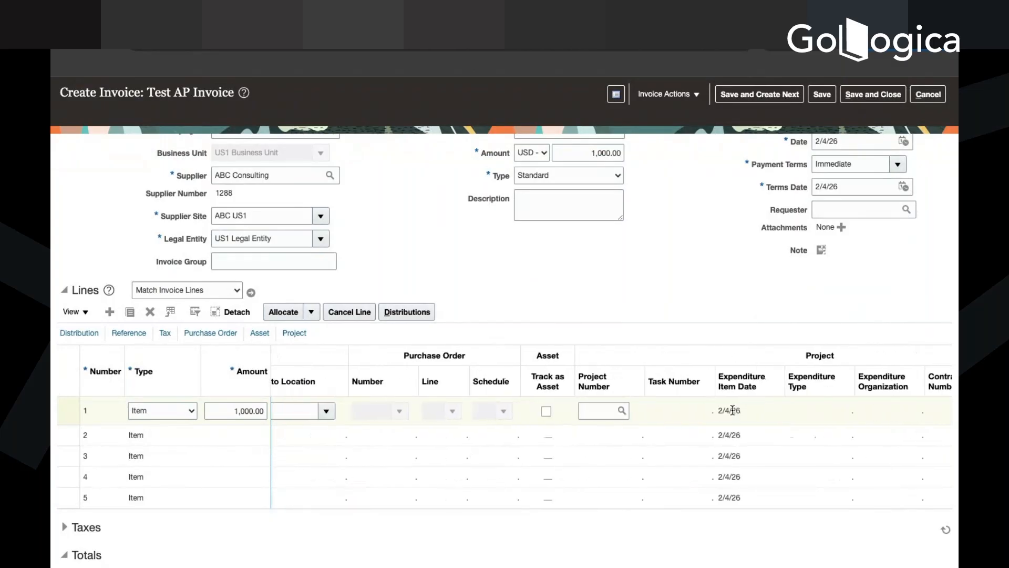
click(600, 412)
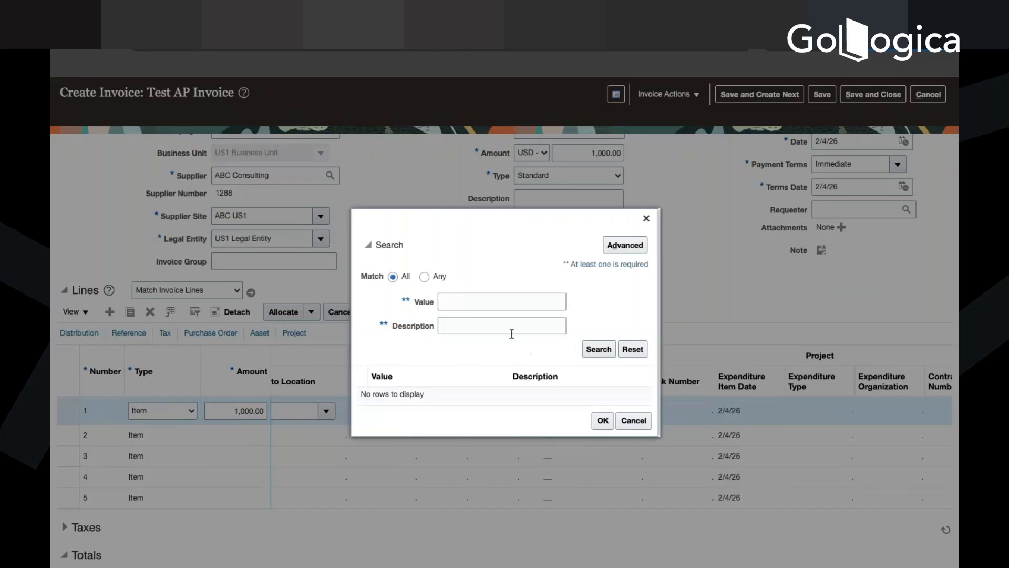
click(512, 331)
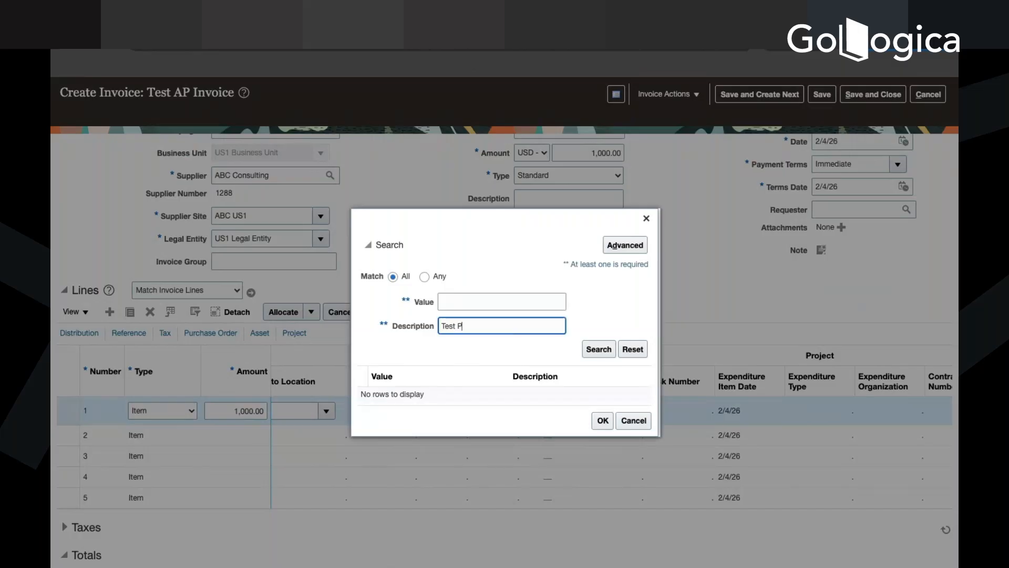
click(608, 352)
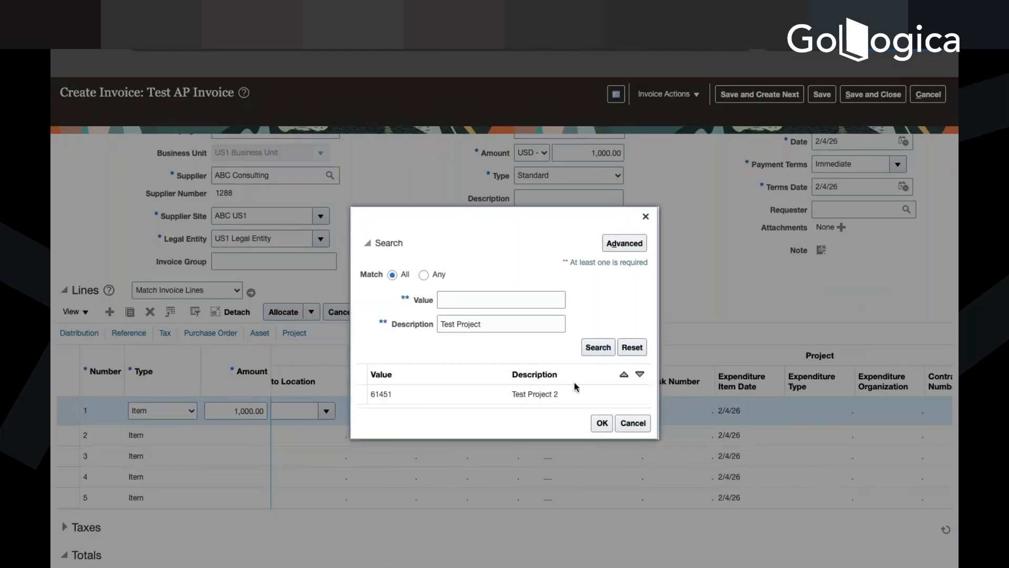
click(572, 389)
click(604, 425)
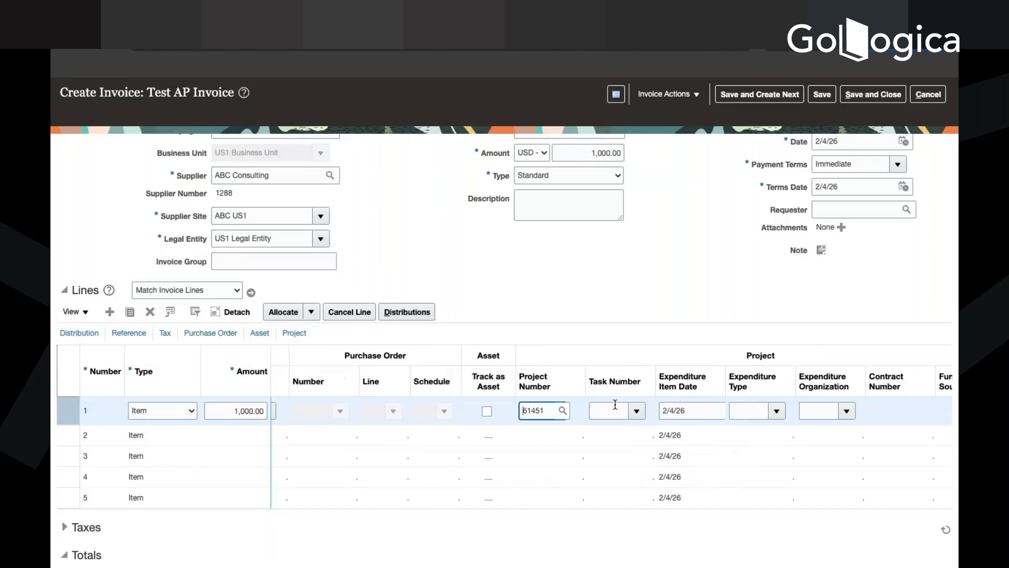
Assign Chargeable Task (2 Test 2), expenditure type Airfare and expenditure organization Consulting East US to line 1.
click(636, 411)
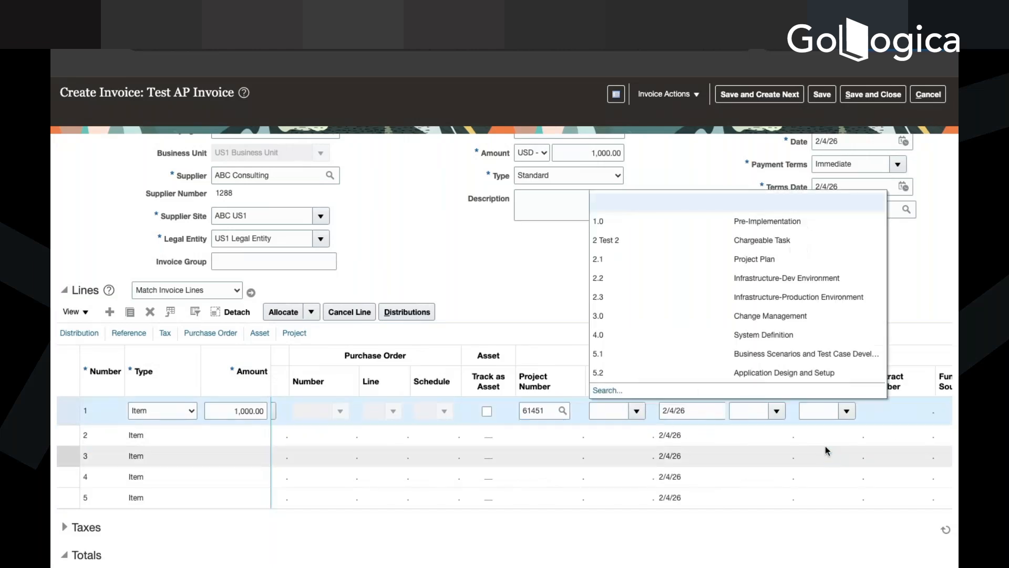
click(776, 242)
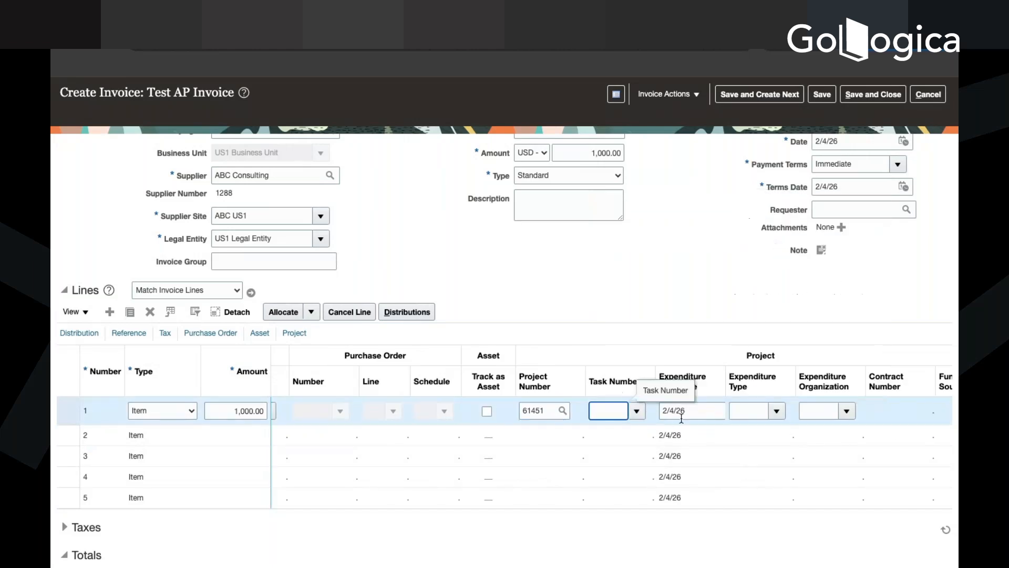
scroll(731, 450, right, 2)
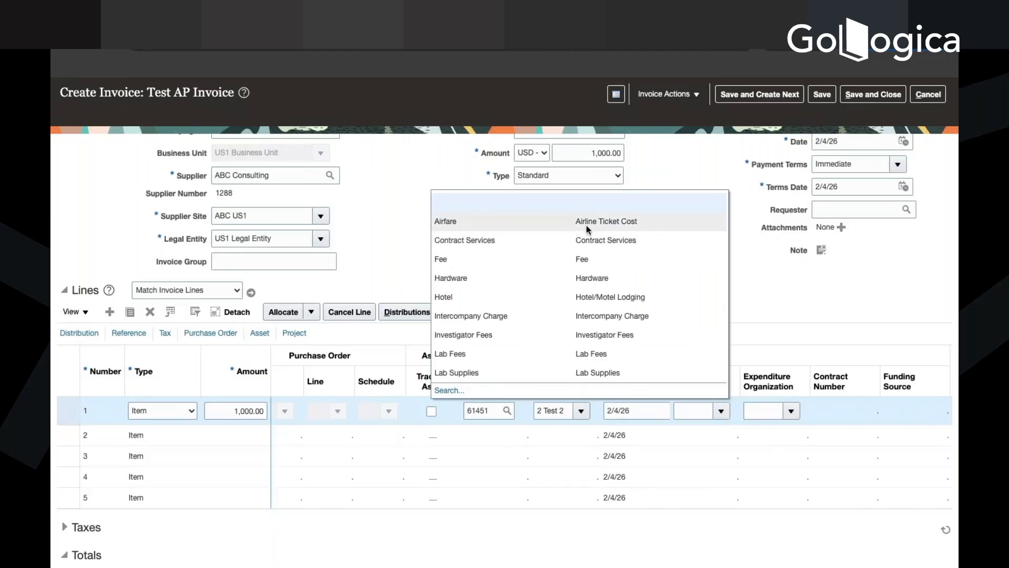
click(586, 225)
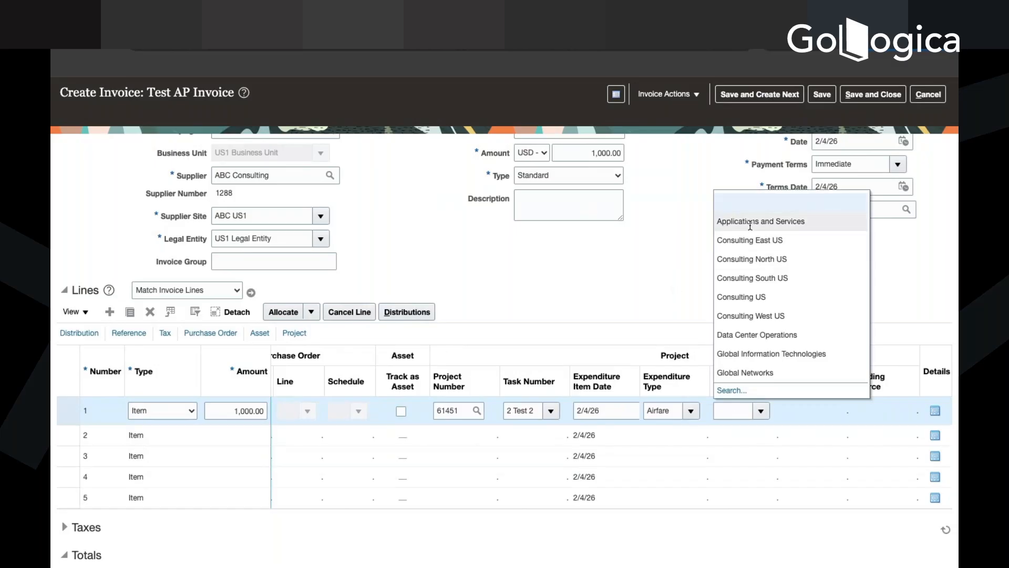
click(749, 239)
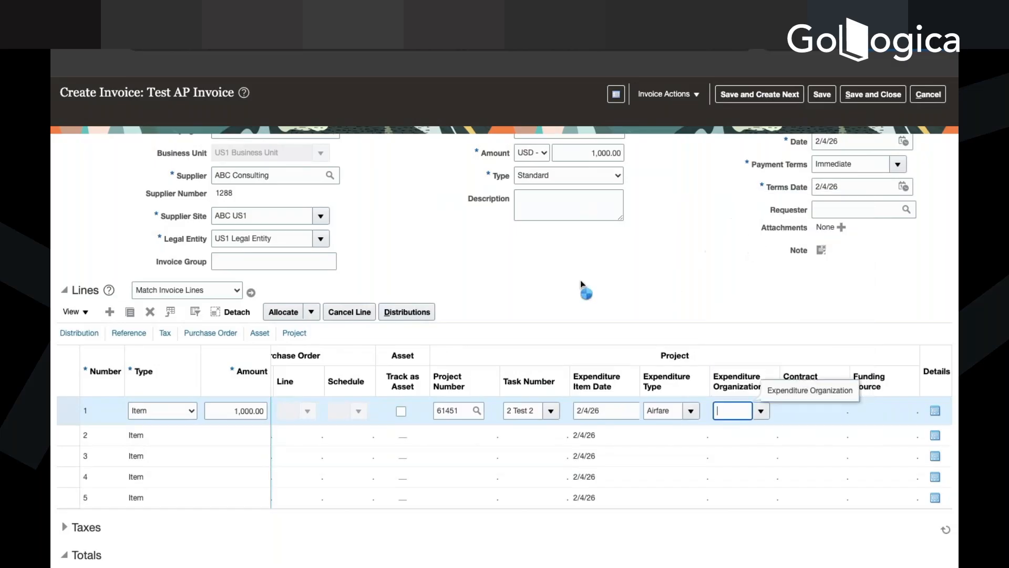
click(691, 410)
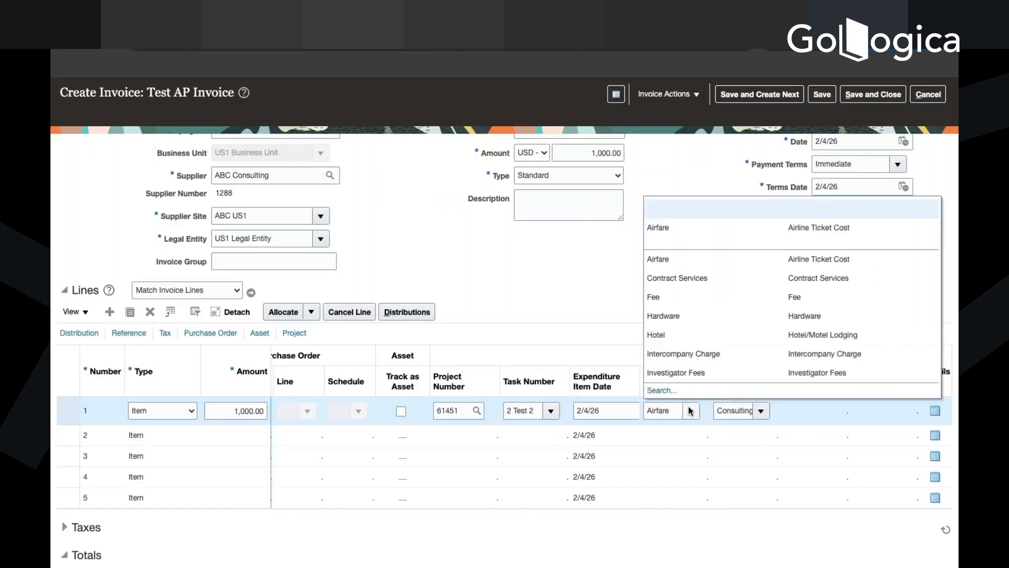
click(677, 227)
Save the Test AP Invoice and validate it.
click(832, 93)
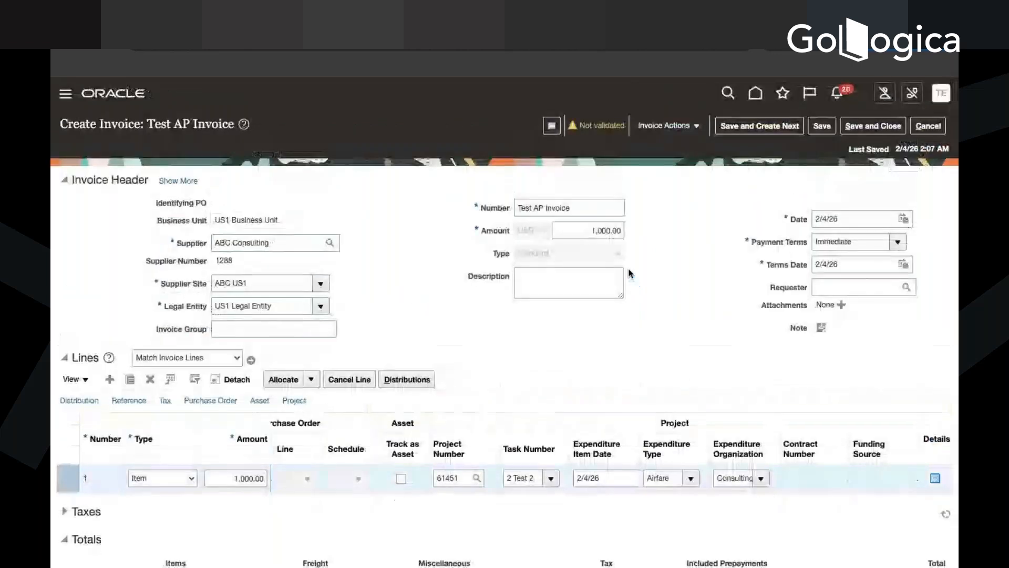
click(698, 127)
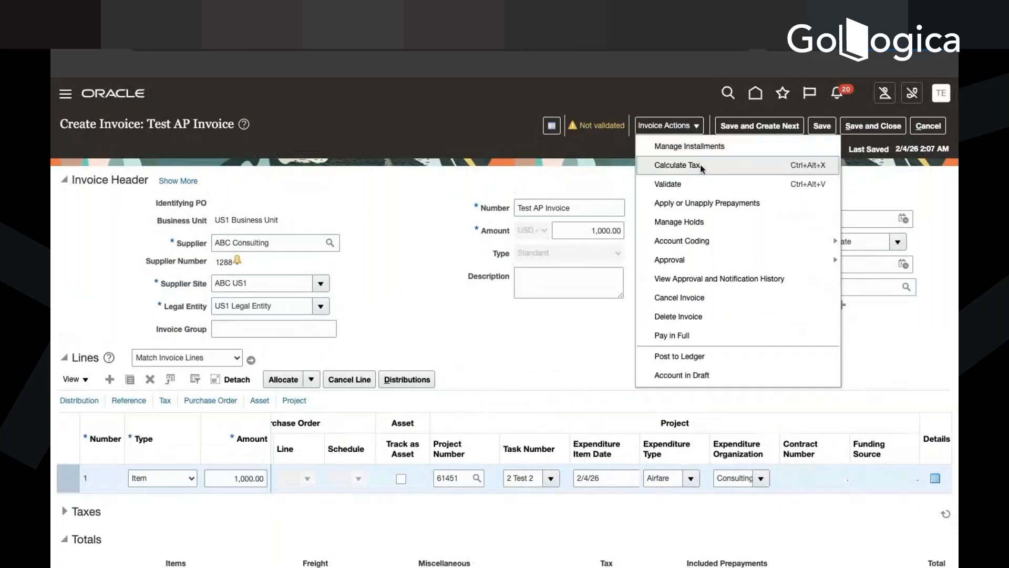
click(693, 182)
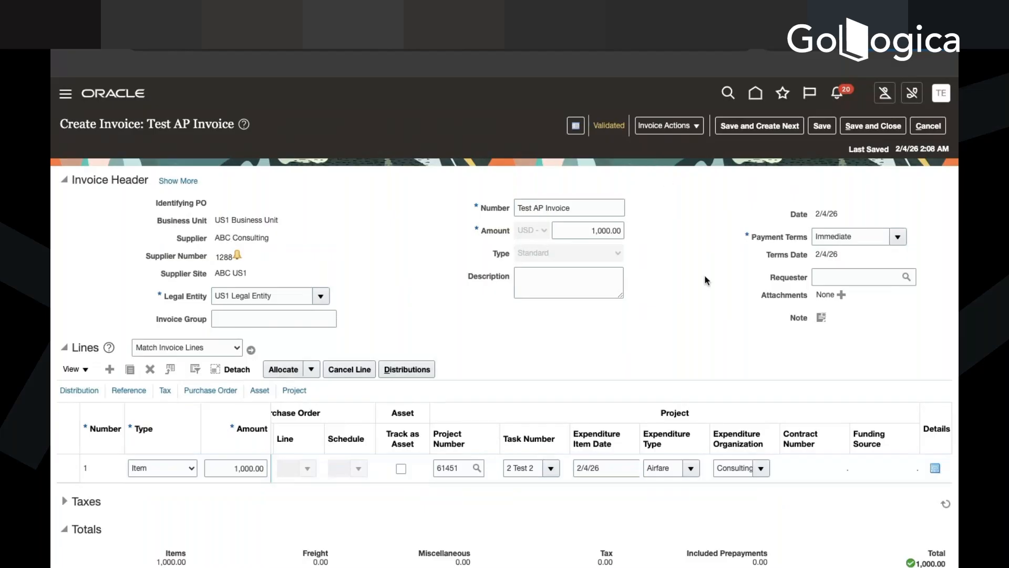
Check the invoice totals and force approve the invoice.
scroll(706, 280, down, 1)
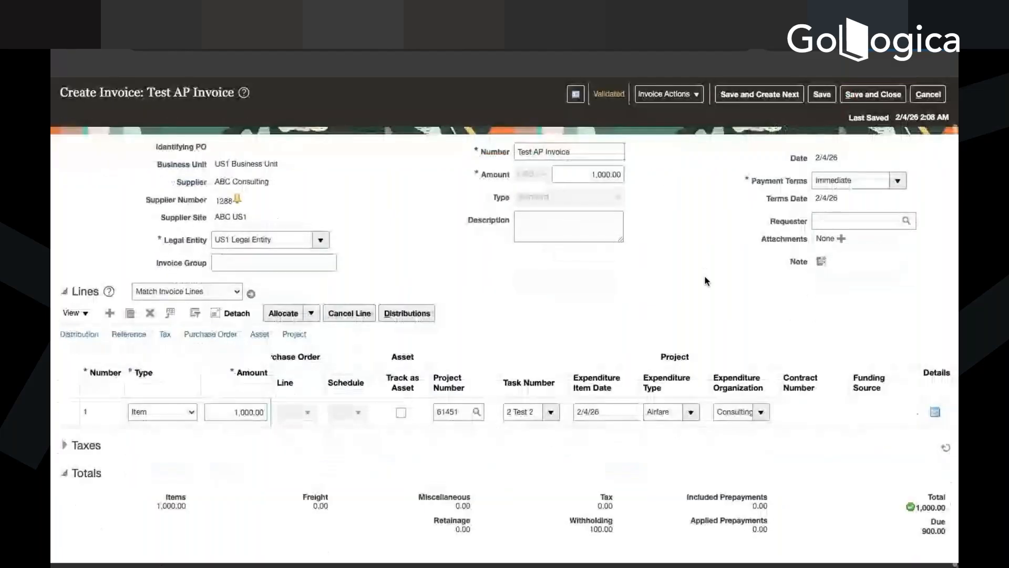
scroll(706, 280, up, 1)
click(702, 126)
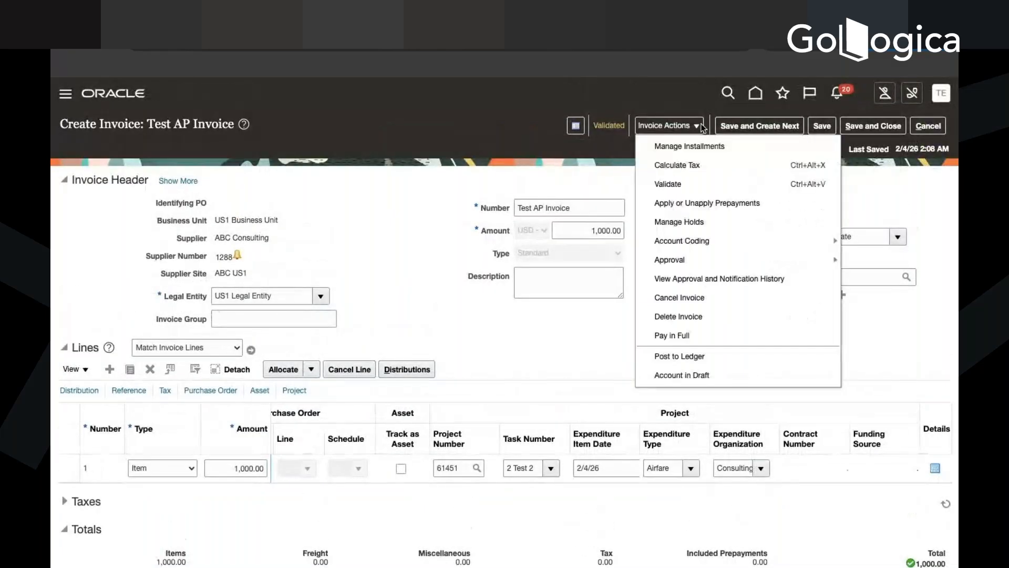
click(684, 258)
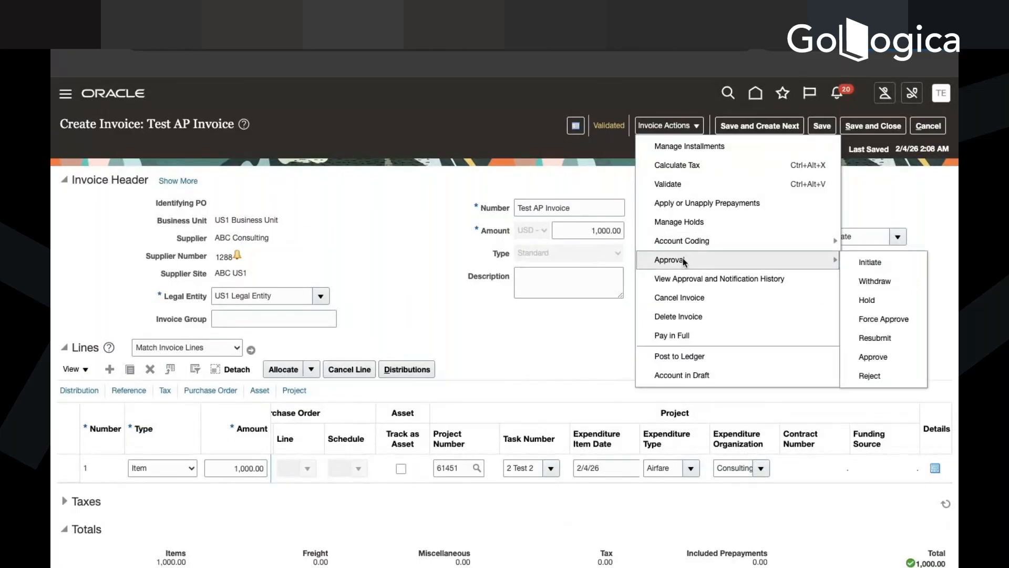
click(873, 320)
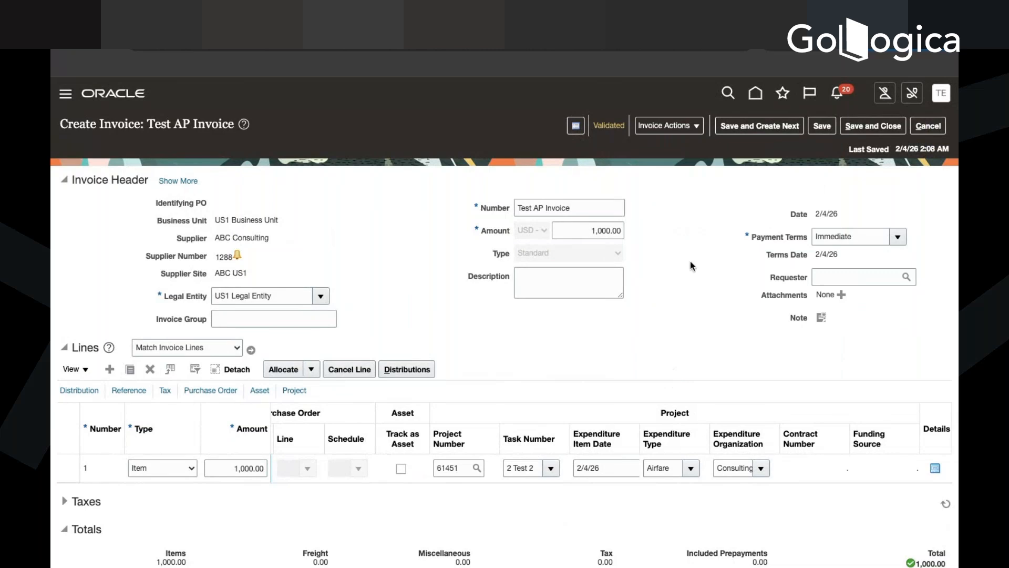
Post the invoice to the ledger, review its accounting lines and close them.
click(690, 128)
click(681, 357)
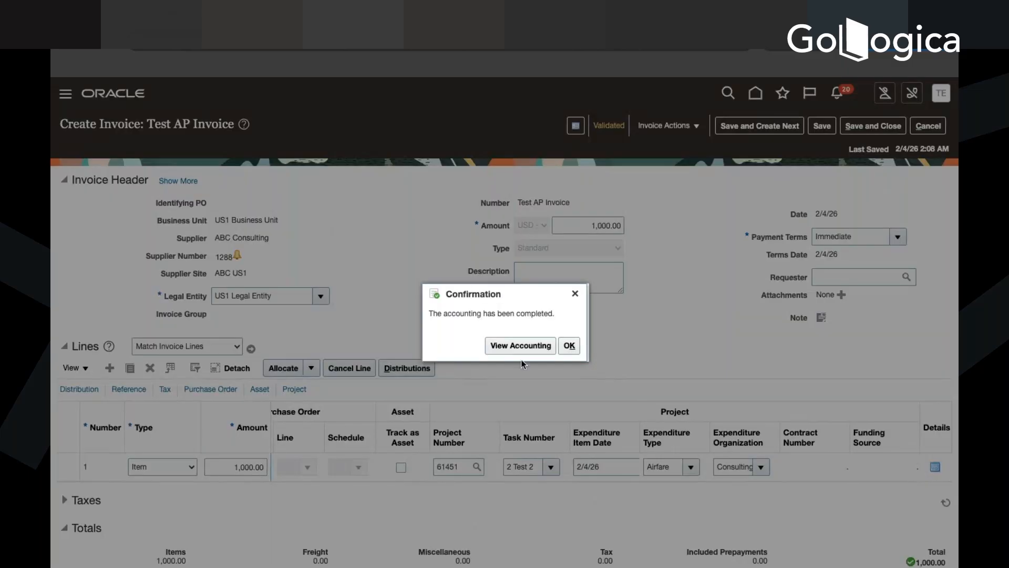
click(521, 346)
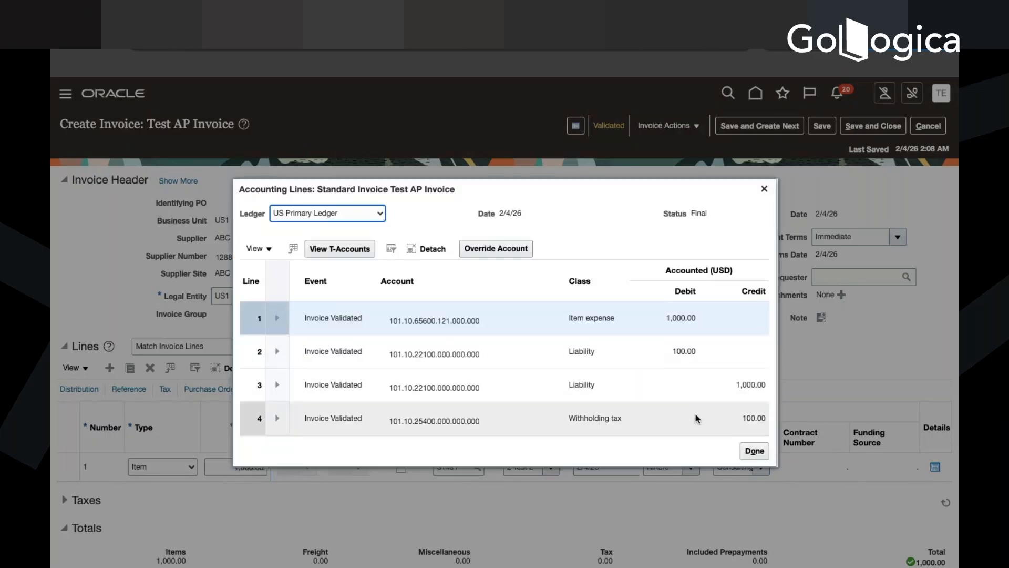
click(754, 452)
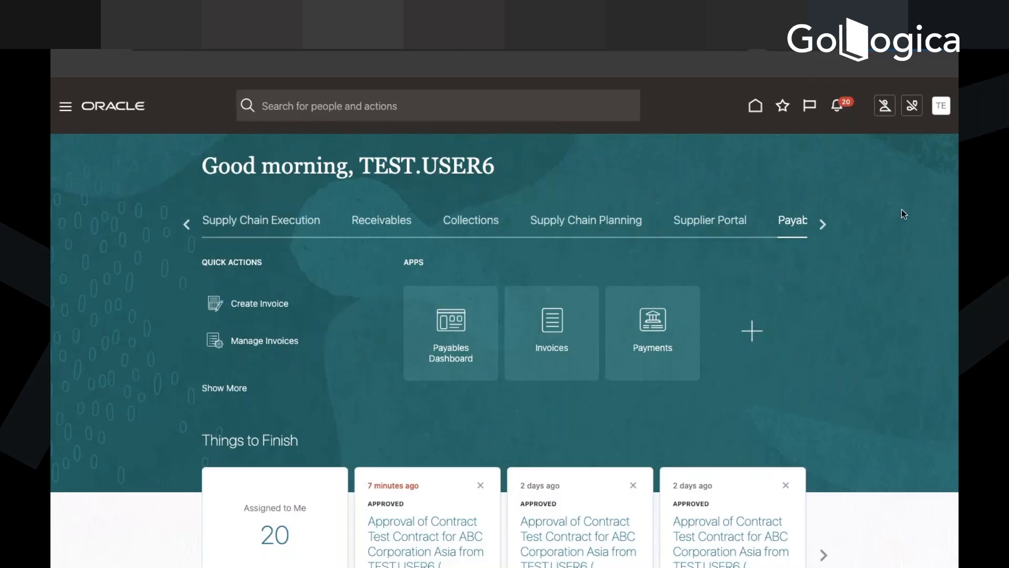
click(186, 224)
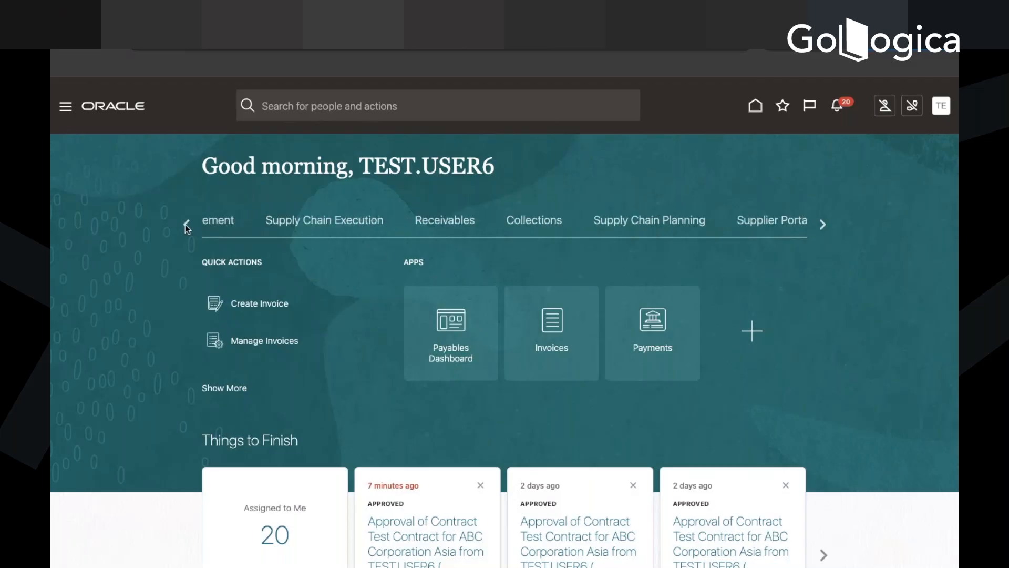
click(186, 225)
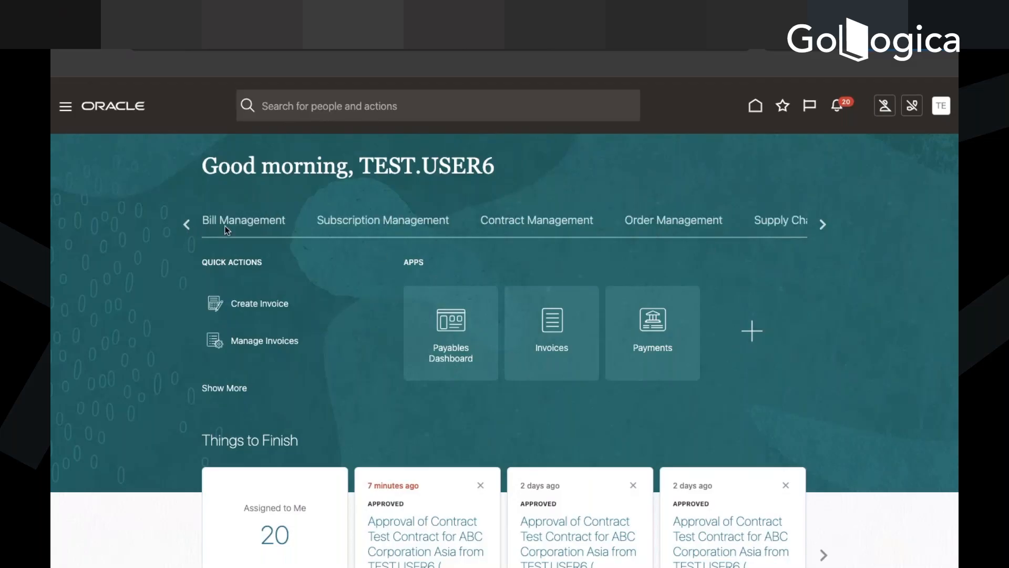
click(186, 225)
click(186, 225)
click(186, 225)
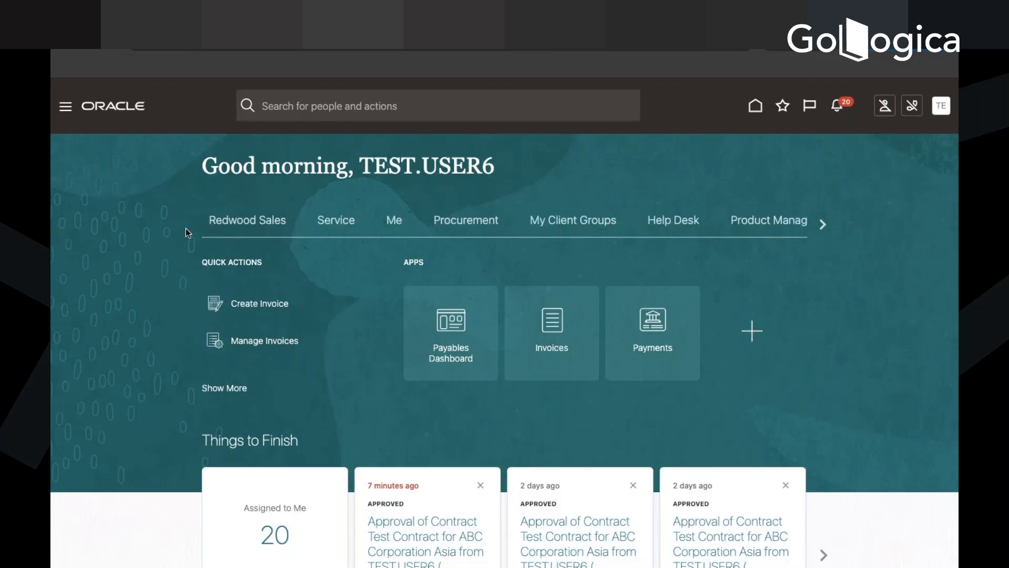
click(185, 228)
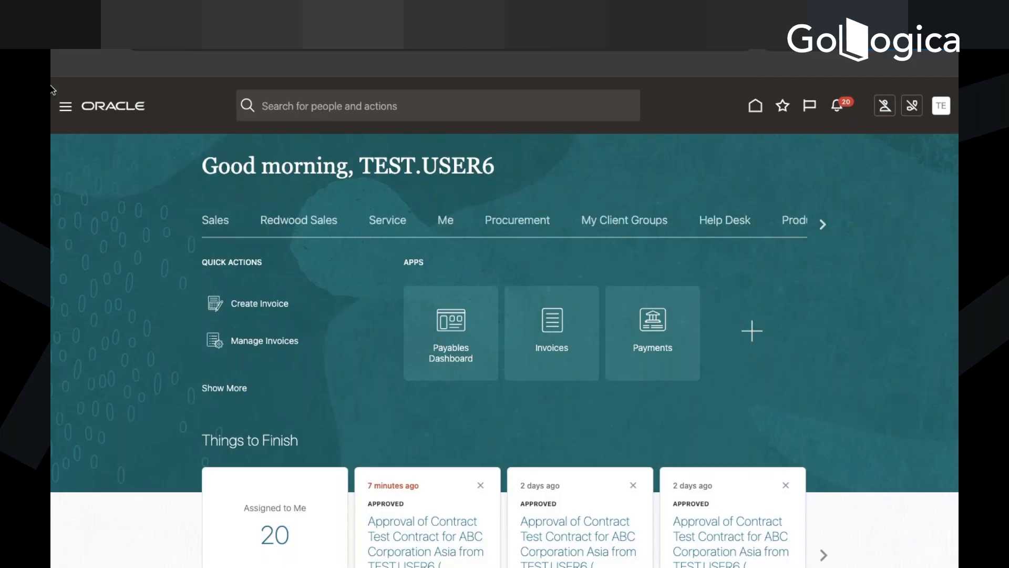
Open the Scheduled Processes work area.
click(66, 108)
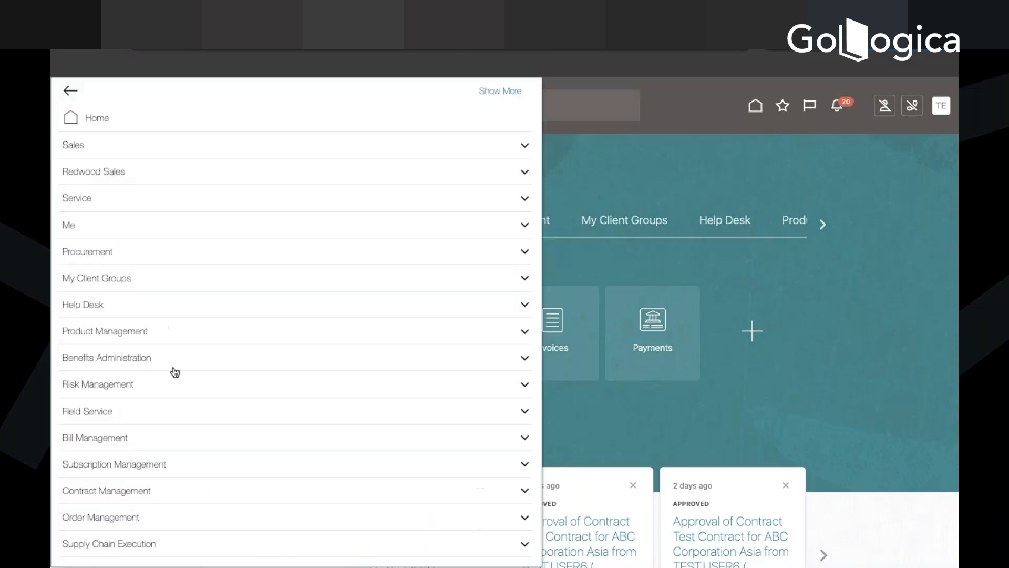
scroll(175, 372, down, 5)
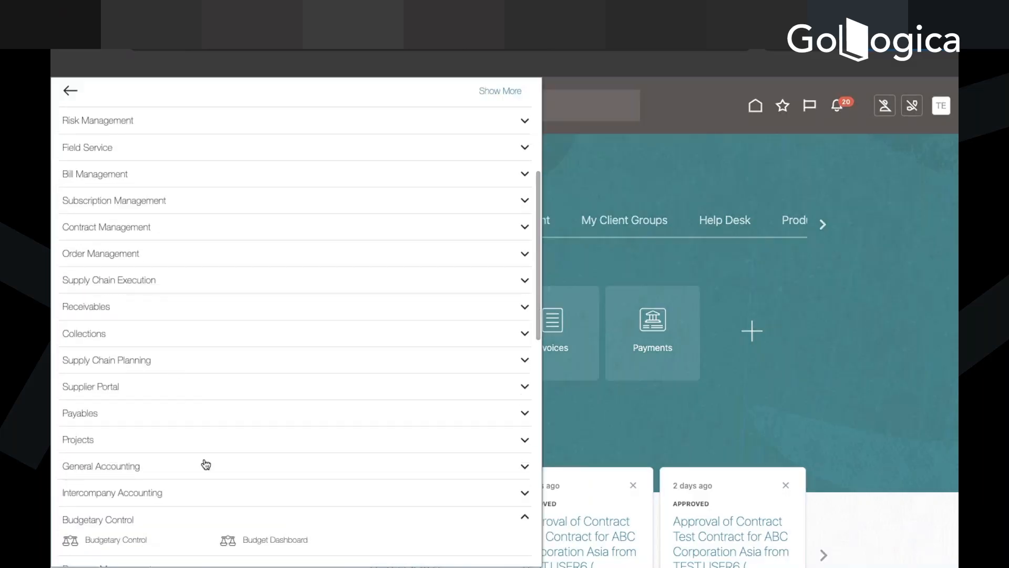
scroll(206, 464, down, 12)
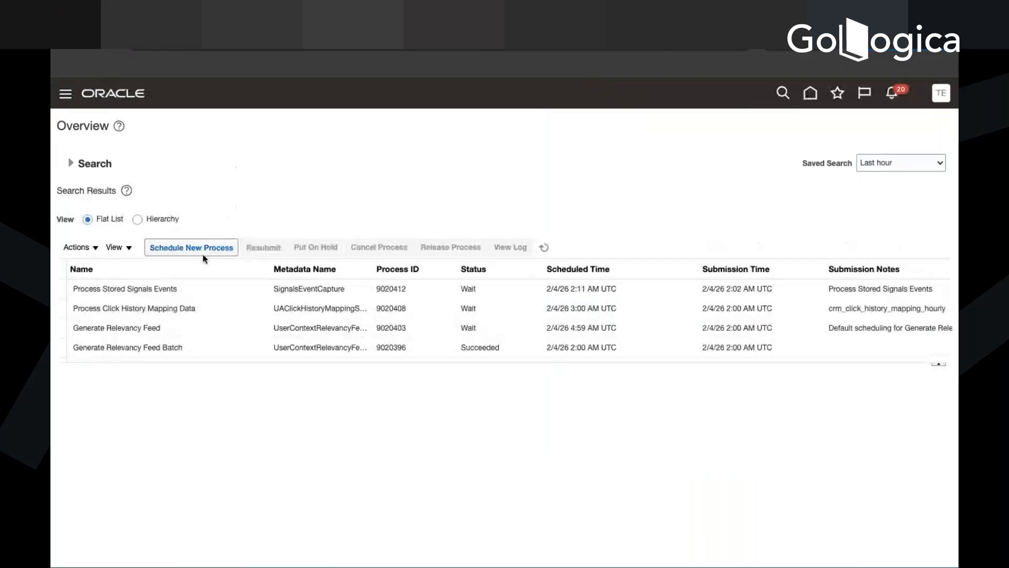
Start scheduling a new process, searching job names for Import Cost and choosing the Import Costs job.
click(202, 251)
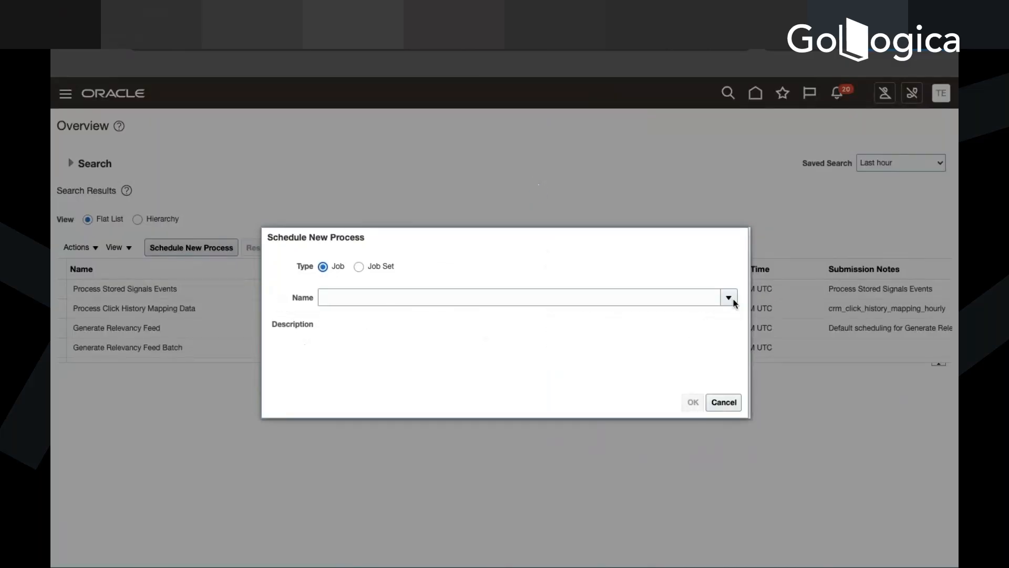
click(728, 298)
click(339, 507)
click(432, 299)
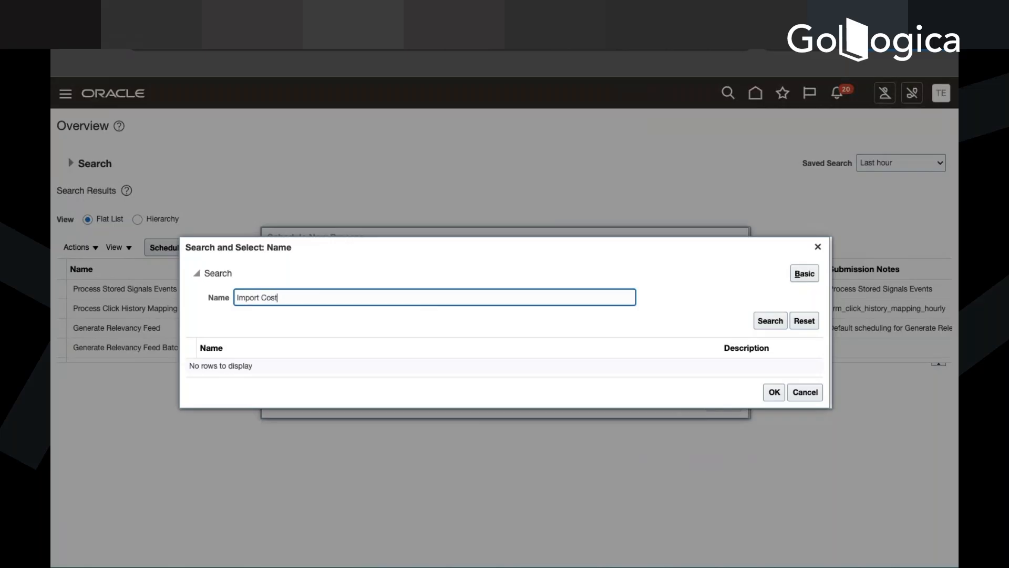
click(770, 321)
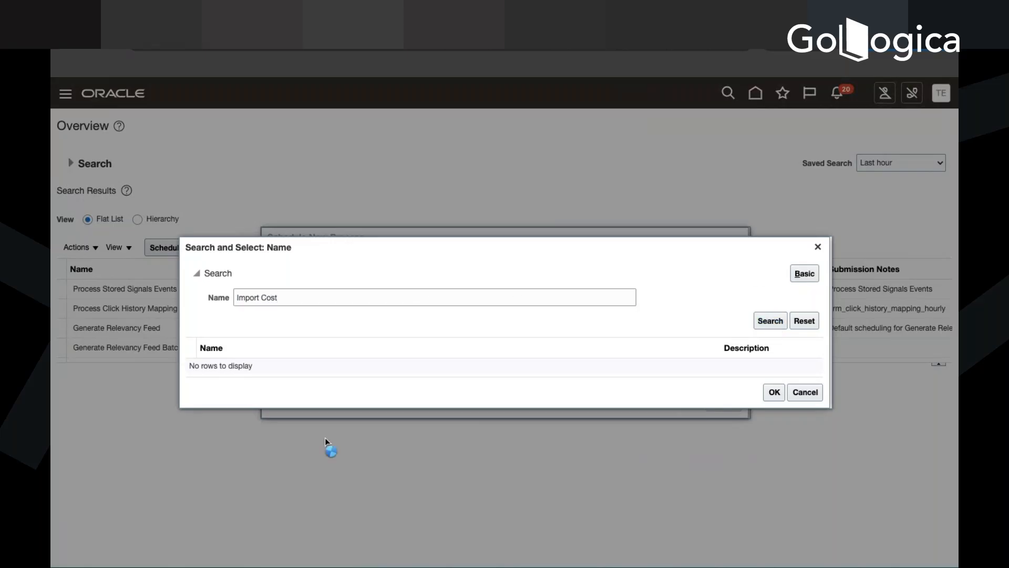
click(345, 375)
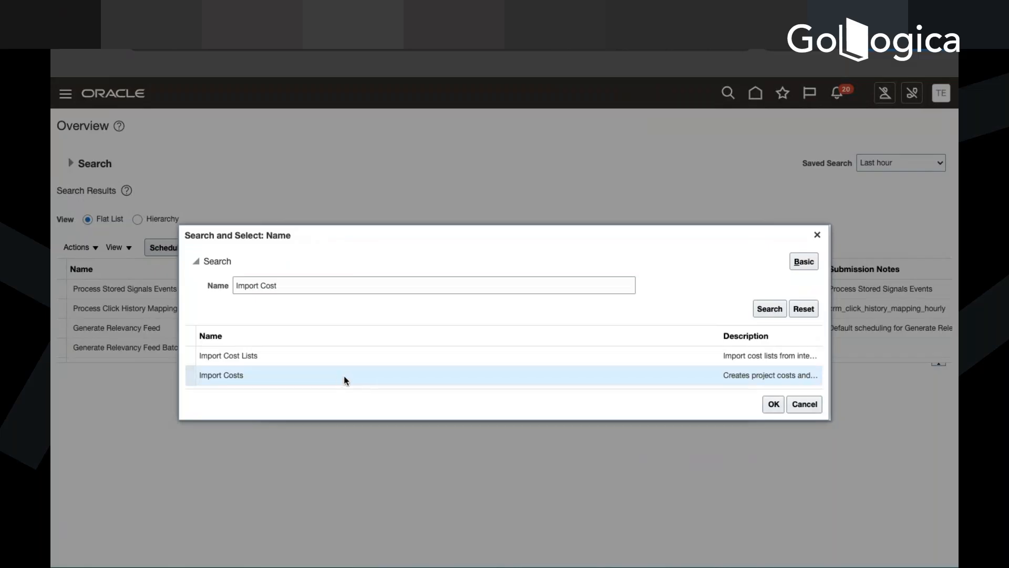
click(775, 403)
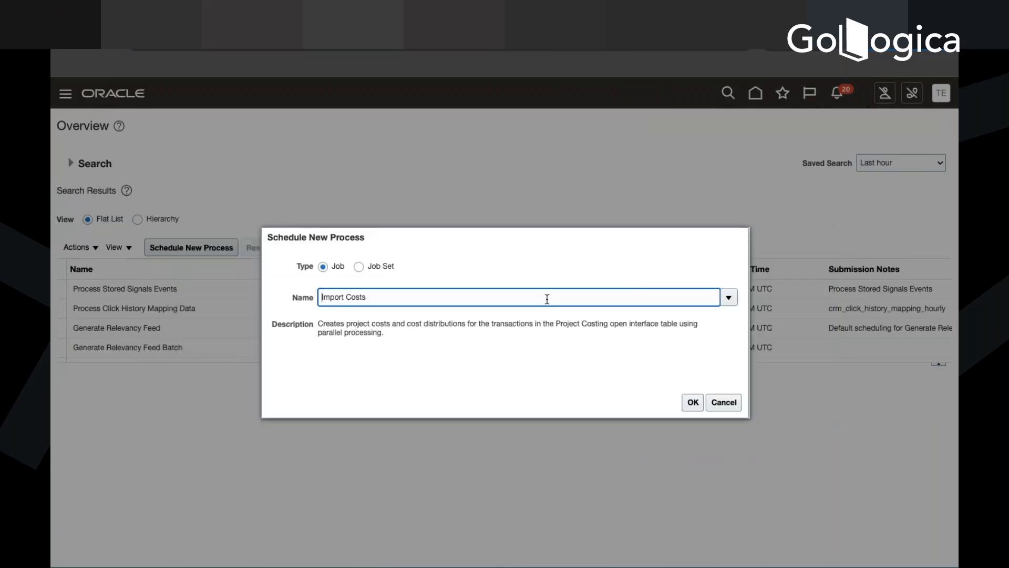
click(699, 404)
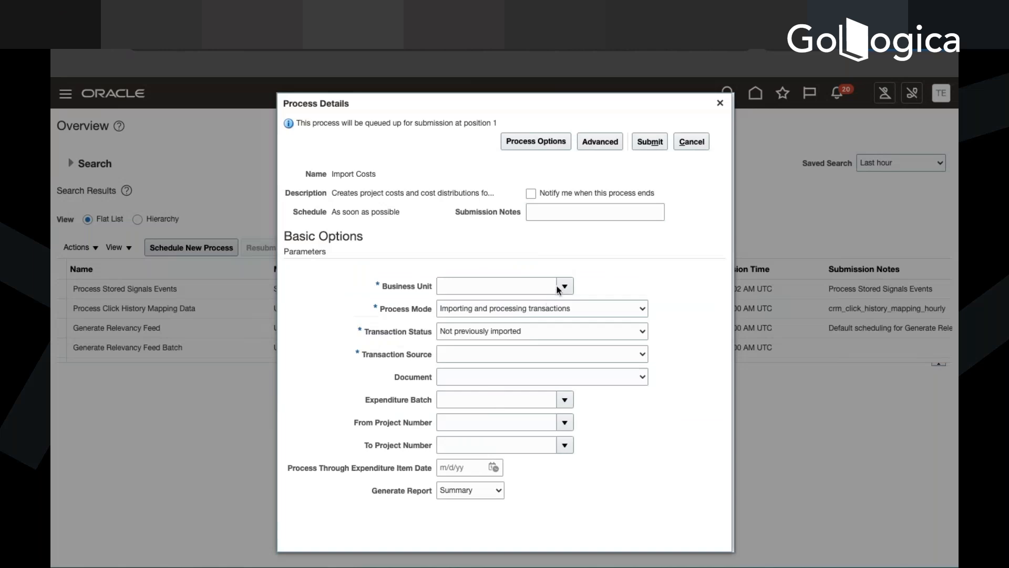
Search business units for US and set the process's Business Unit to US1 Business Unit.
click(564, 285)
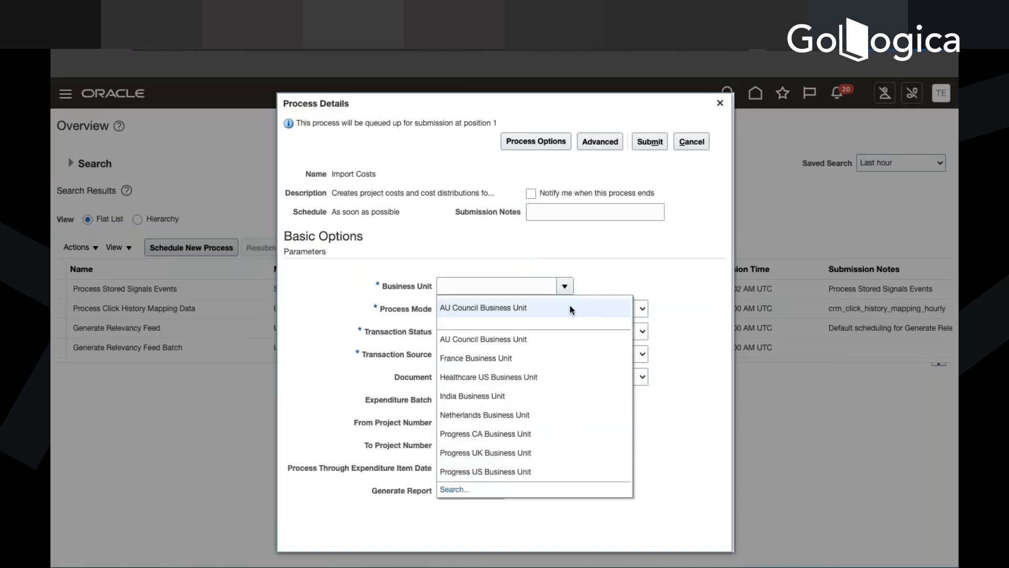
click(570, 310)
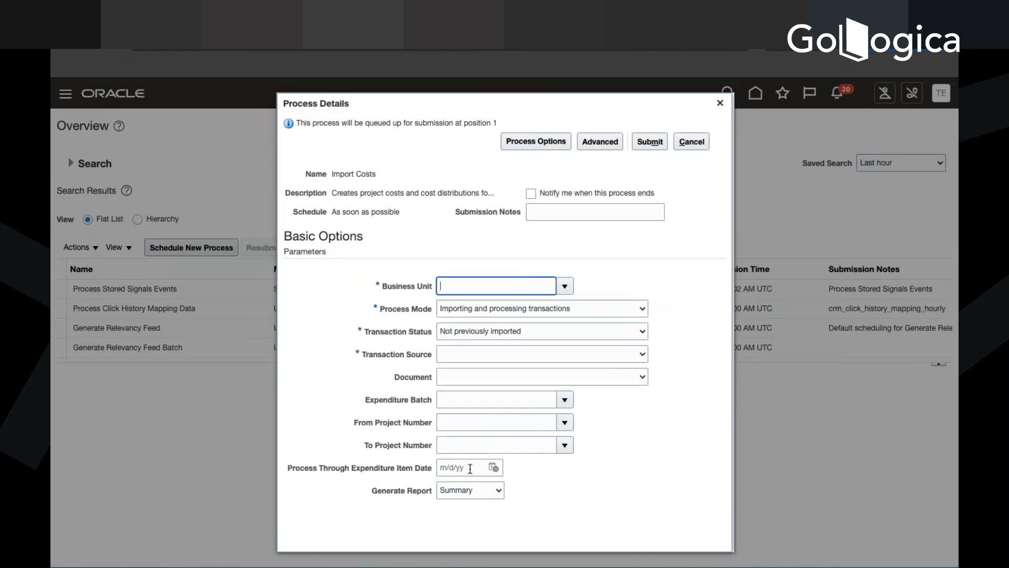
click(564, 287)
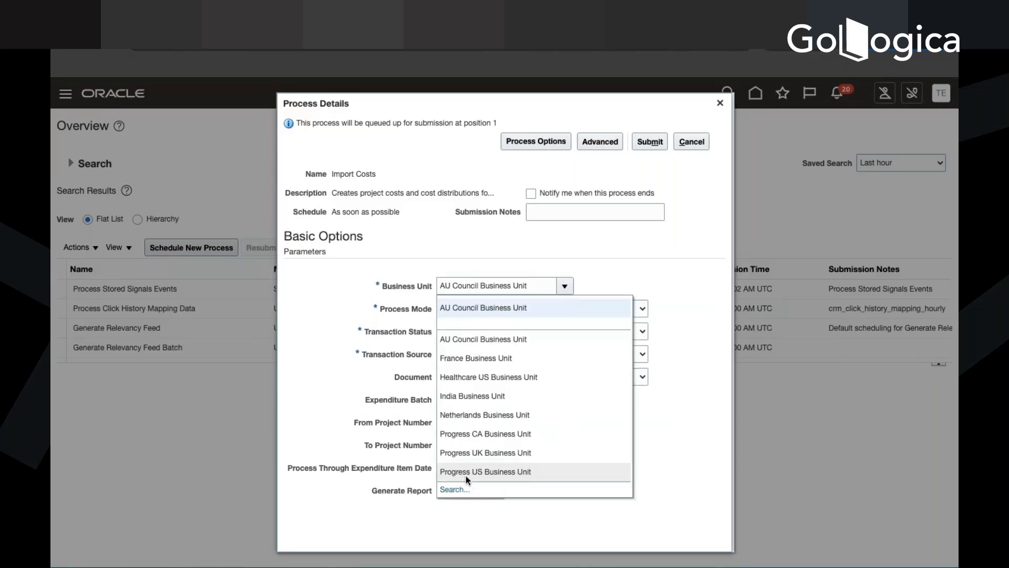
click(458, 490)
click(560, 298)
drag(560, 298, 461, 299)
key(BackSpace)
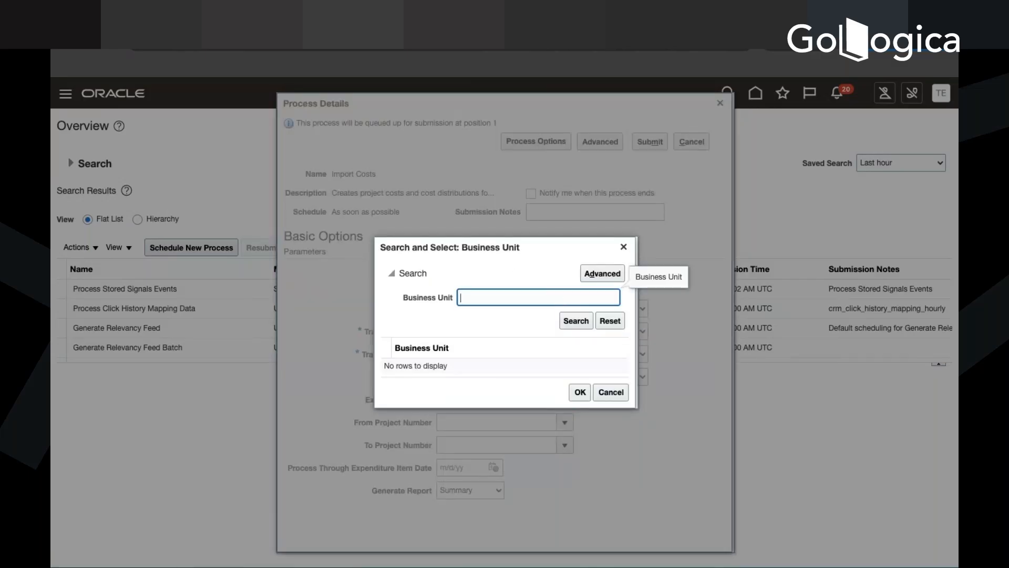
text(US)
click(576, 320)
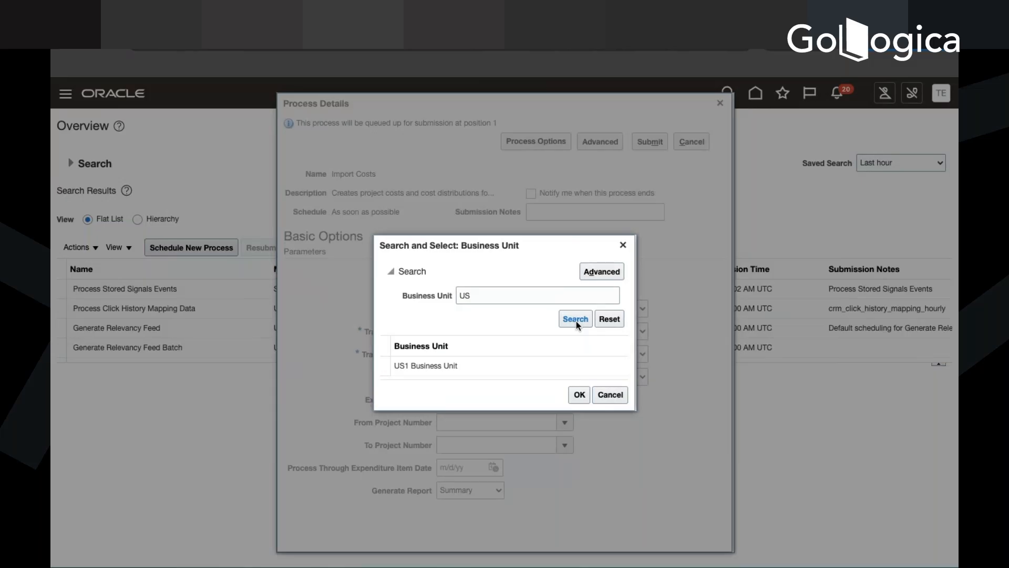
click(533, 365)
click(575, 397)
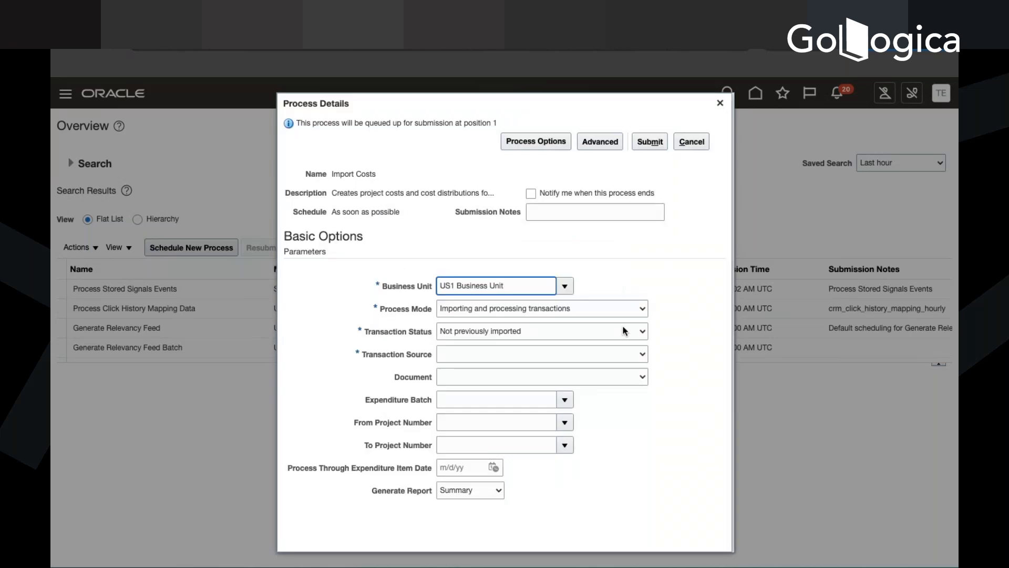
Set the Transaction Source to Oracle Fusion Payables and the generated report to Detail.
click(604, 354)
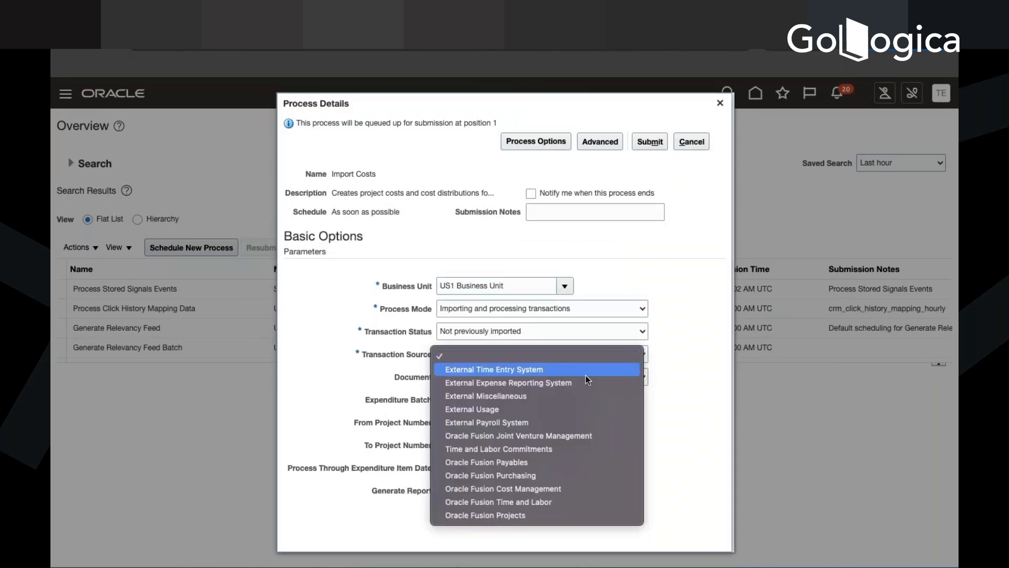
click(538, 468)
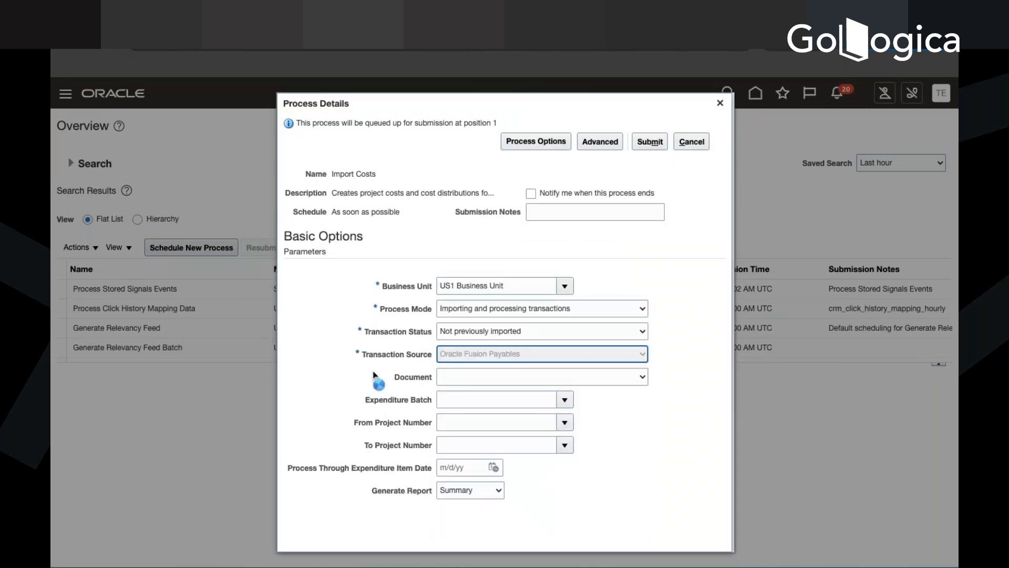
click(493, 491)
click(483, 503)
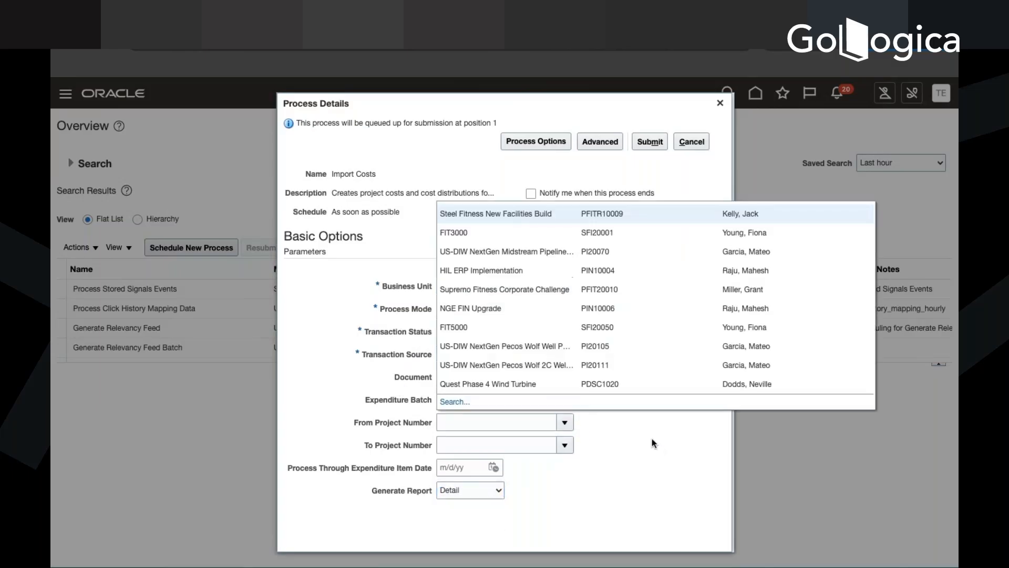
Search projects by the name Test Project and limit the project number range to Test Project 2 (61451).
click(453, 403)
click(436, 293)
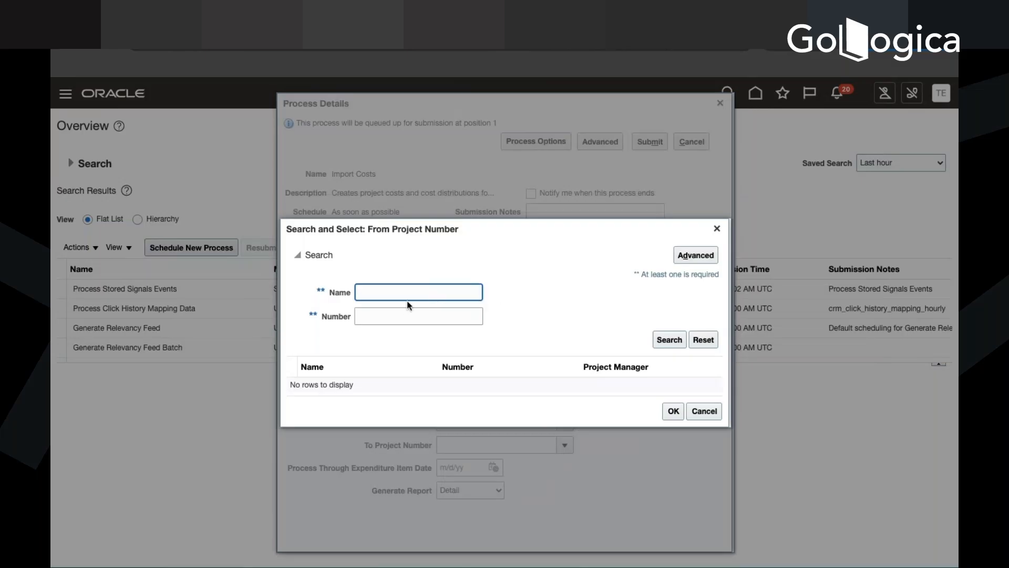
text(Test Project)
click(669, 339)
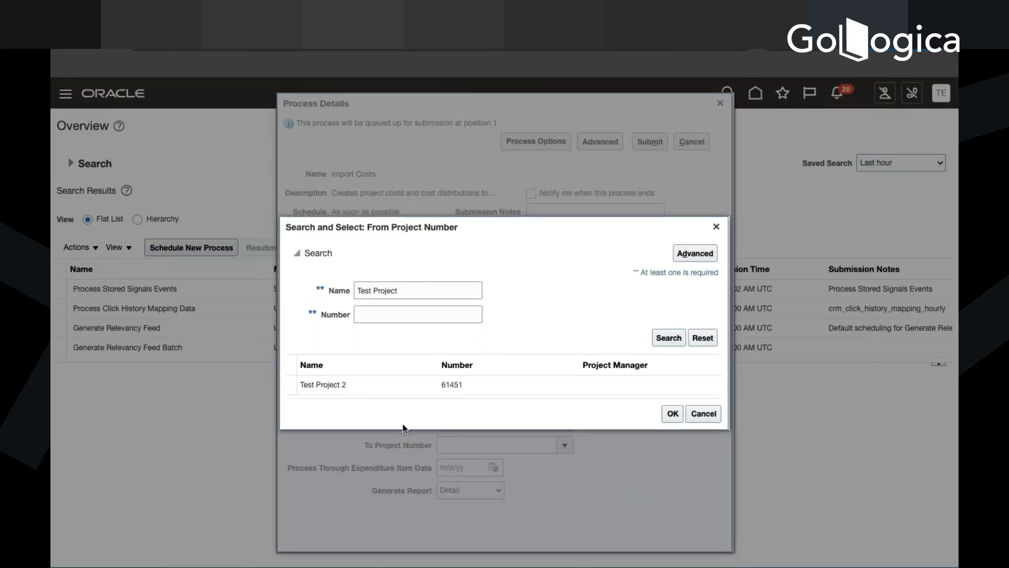
click(667, 414)
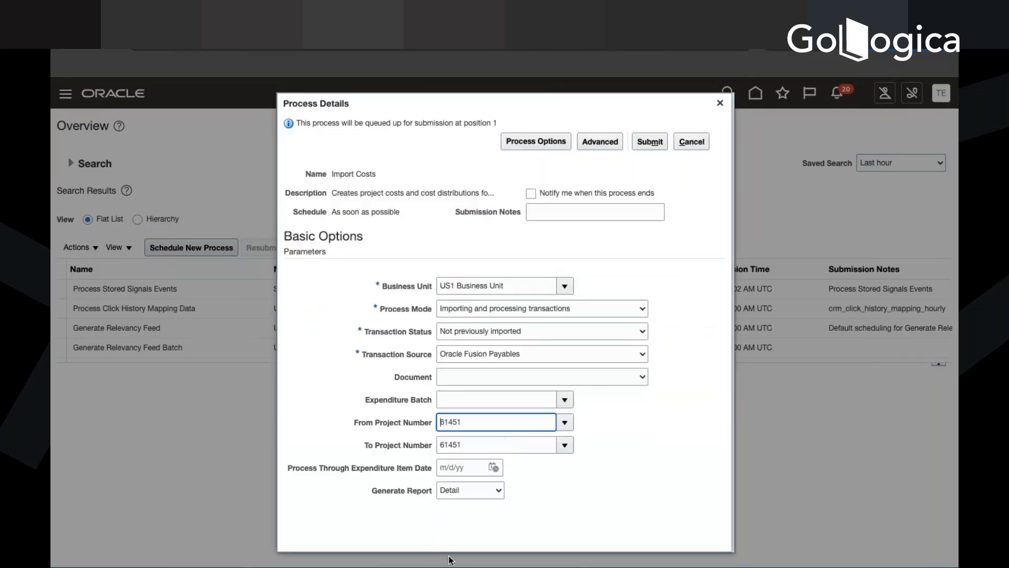
Submit the Import Costs process and refresh the process list to track its status.
click(652, 140)
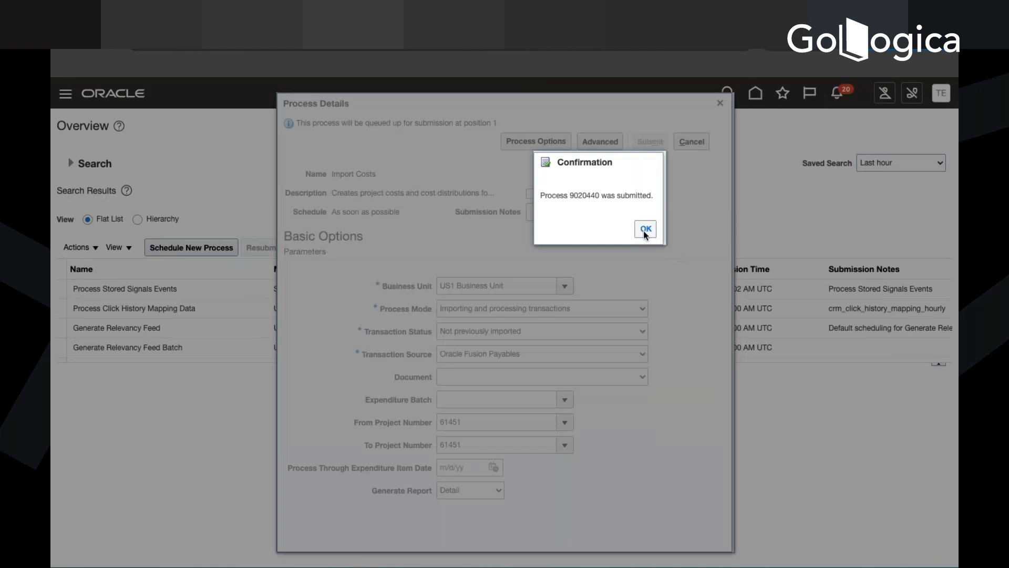
key(Return)
click(547, 246)
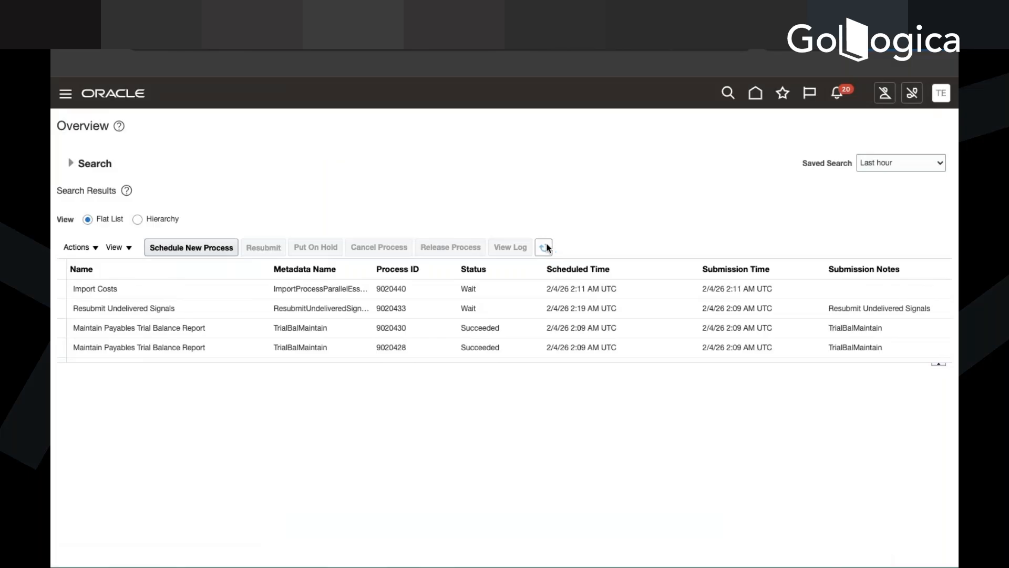
click(545, 247)
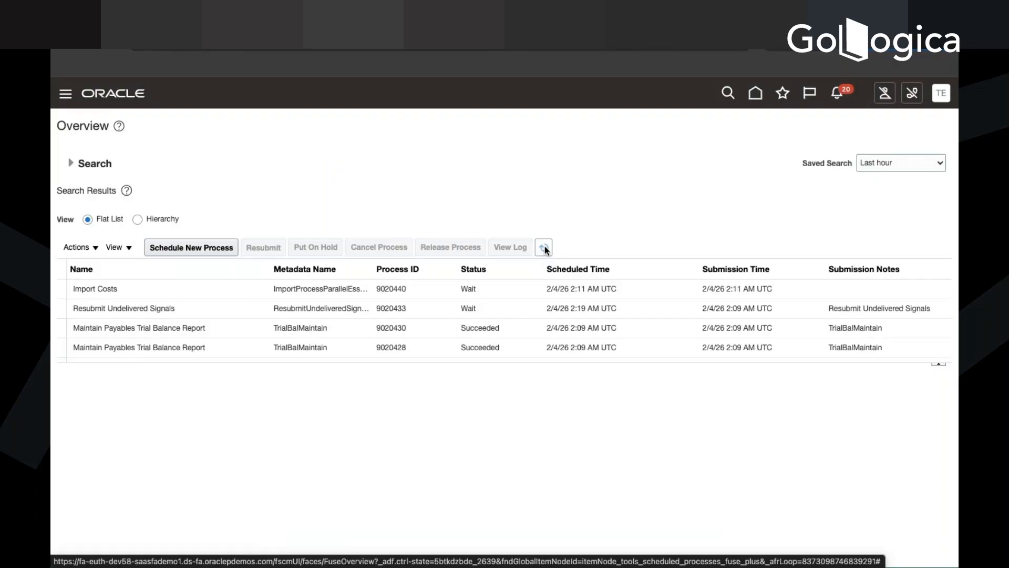
click(545, 248)
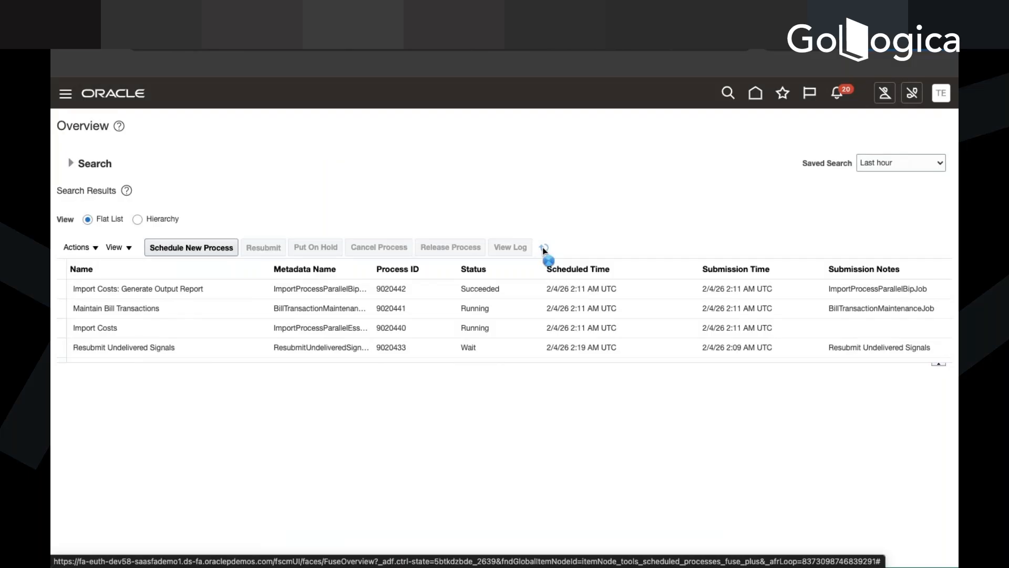
click(543, 247)
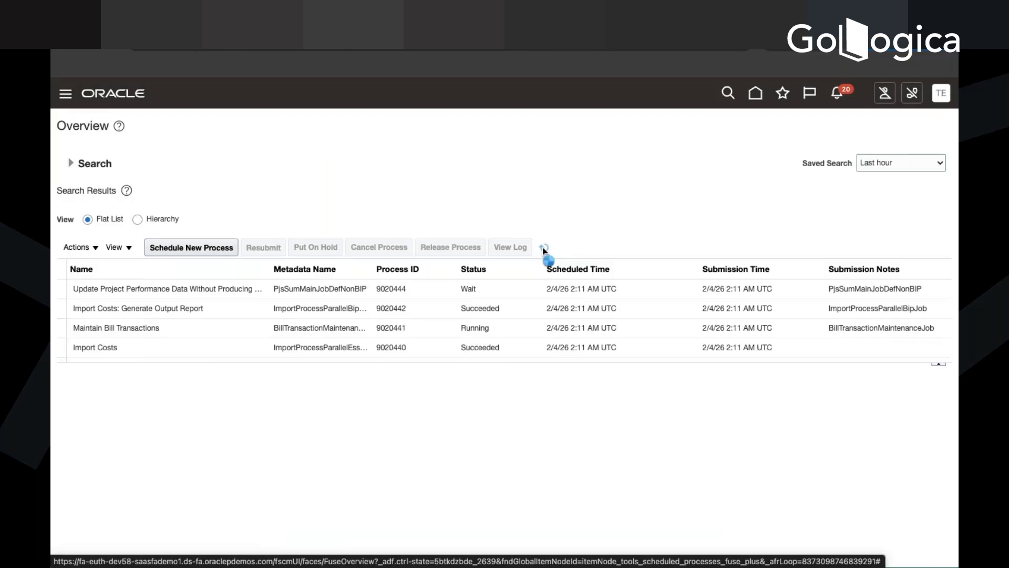
Open the details of the Import Costs: Generate Output Report process and review its output document.
click(519, 312)
click(514, 325)
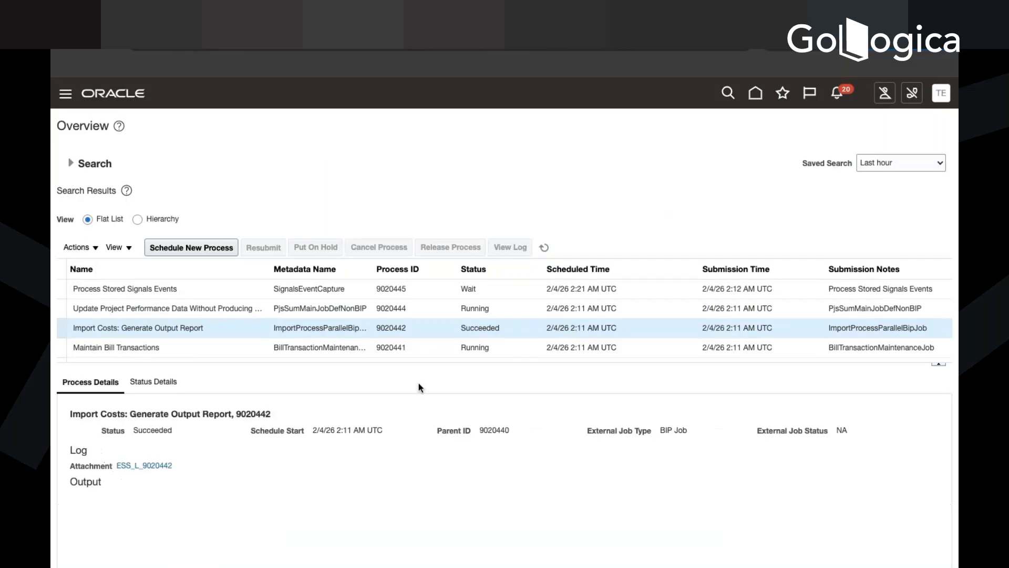
scroll(447, 433, down, 3)
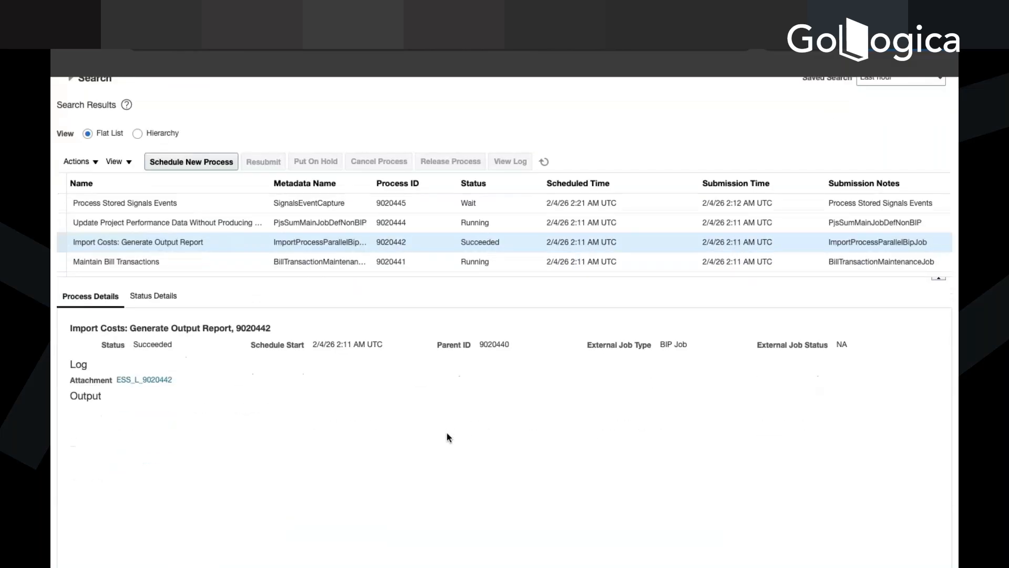
scroll(399, 461, down, 2)
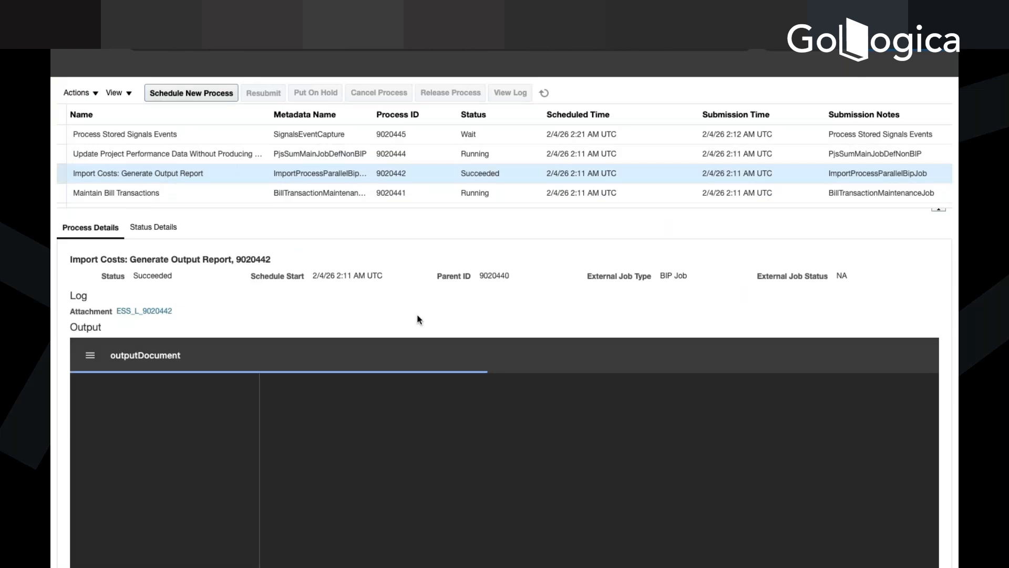
scroll(529, 434, down, 3)
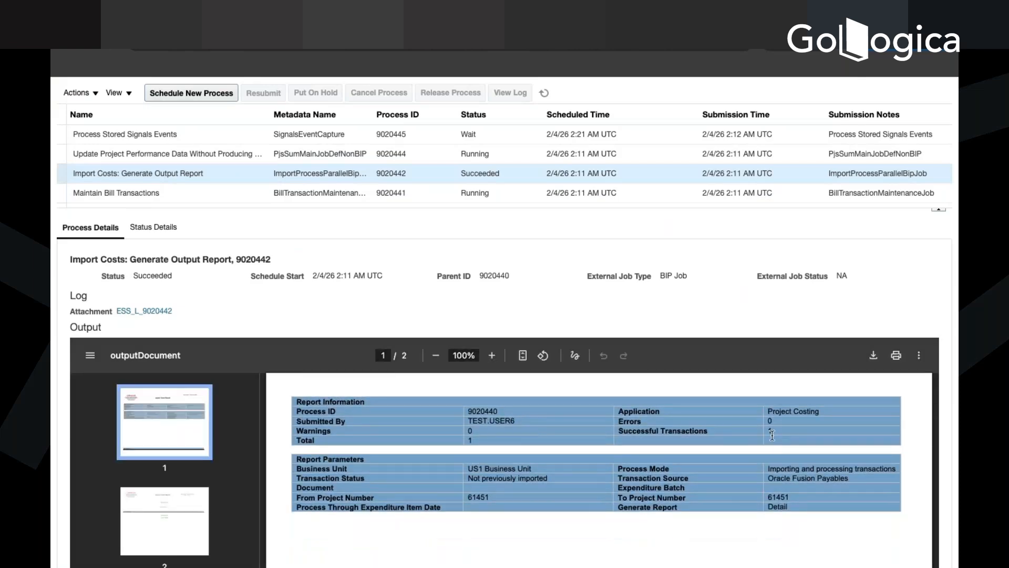
scroll(657, 279, up, 3)
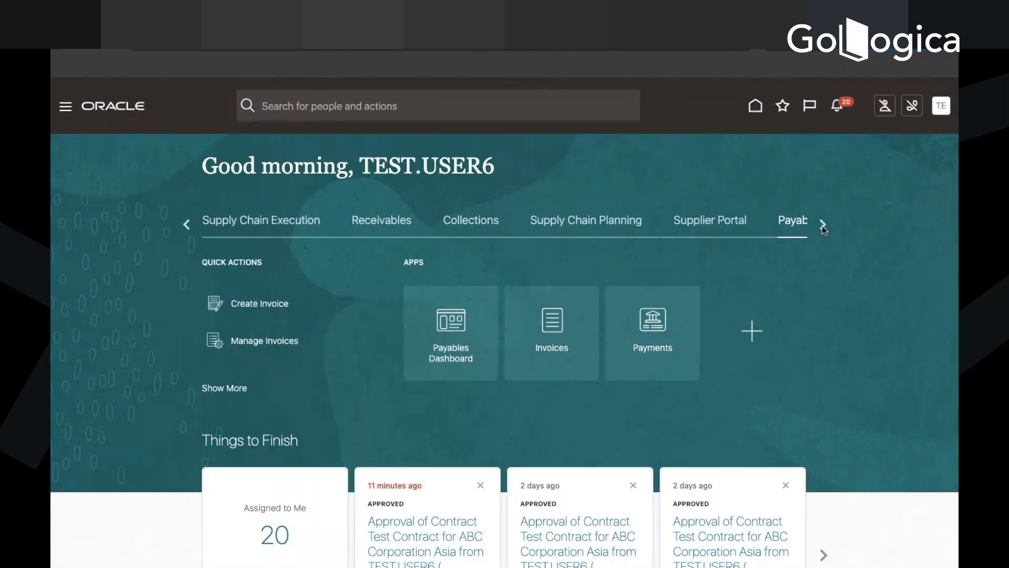
Go to the Projects costs area and open the Manage Project Costs page.
click(822, 224)
click(823, 224)
click(822, 224)
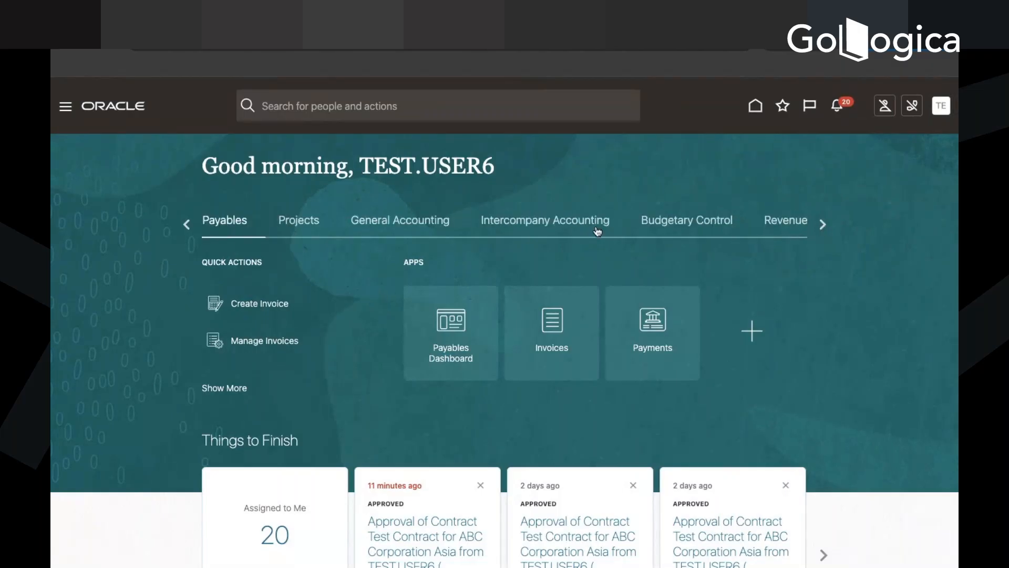
click(297, 223)
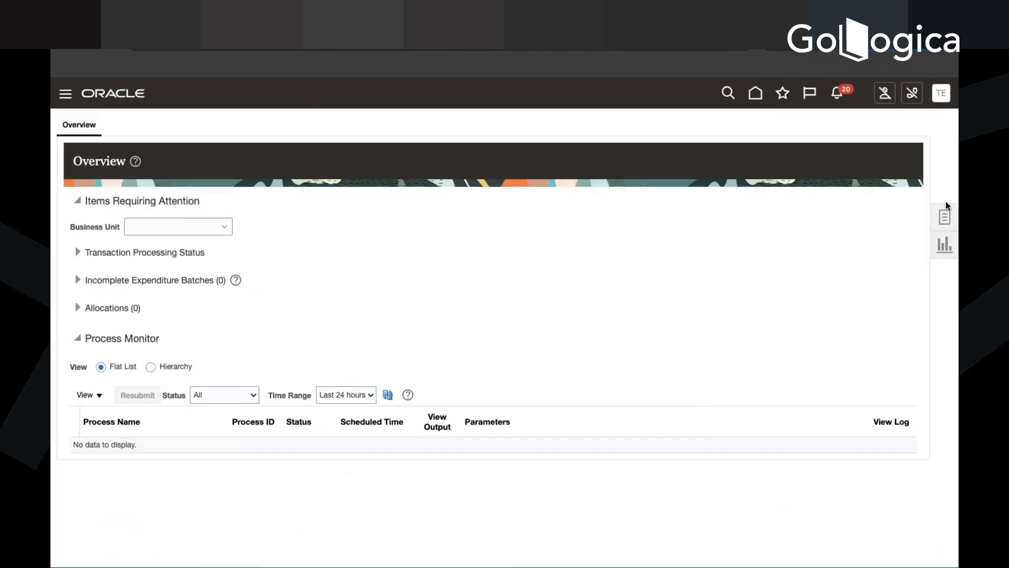
click(945, 218)
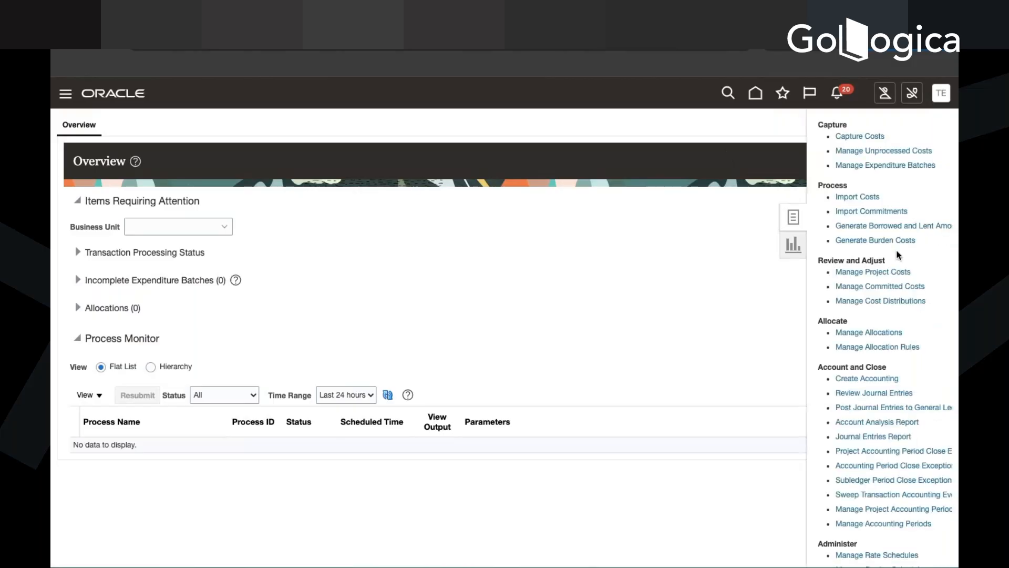
click(877, 274)
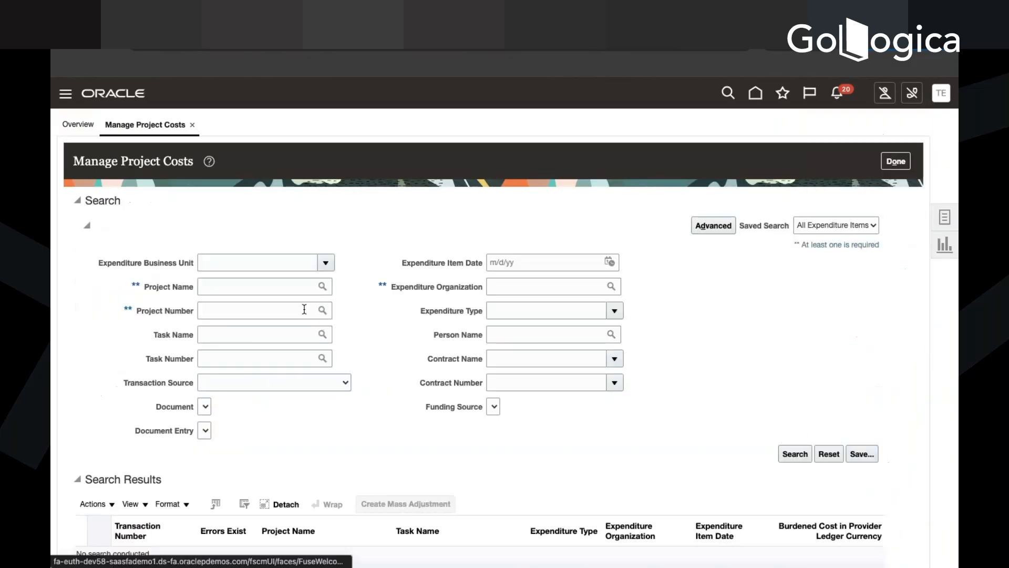
Look up the project by the name Test Project, select Test Project 2 (61451), and search for its costs.
click(274, 287)
text(Test Project)
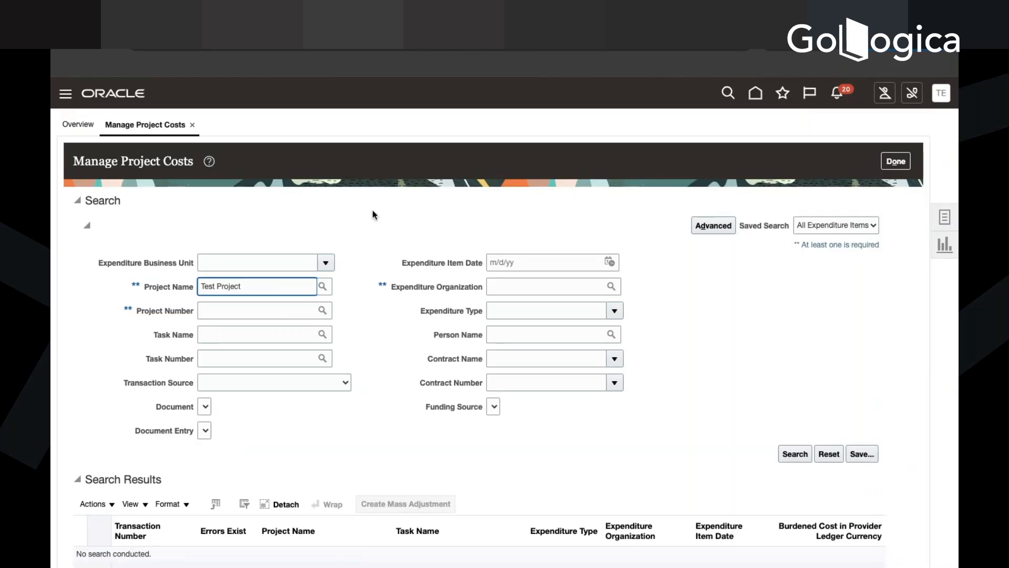
click(323, 290)
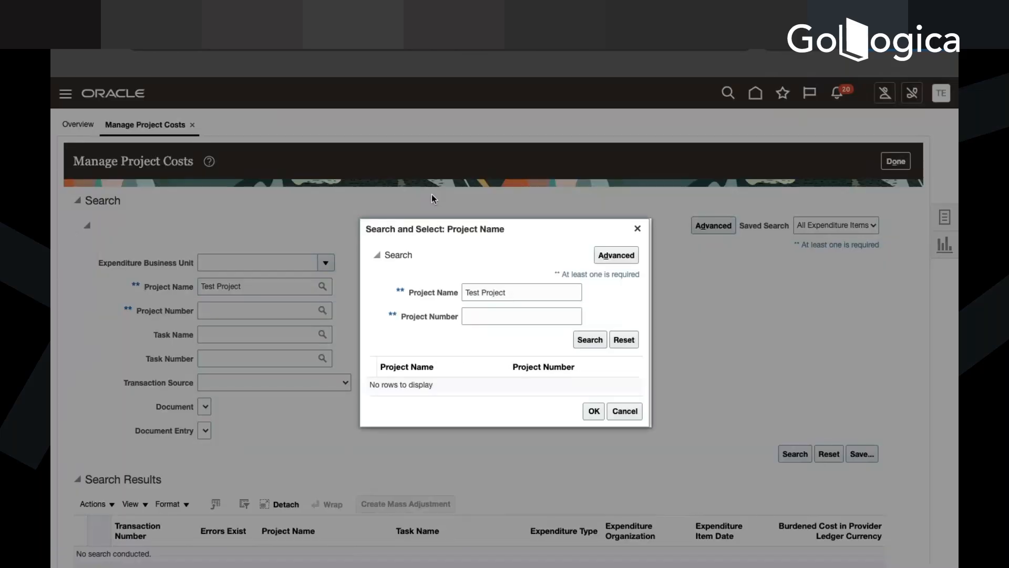
click(589, 337)
click(538, 387)
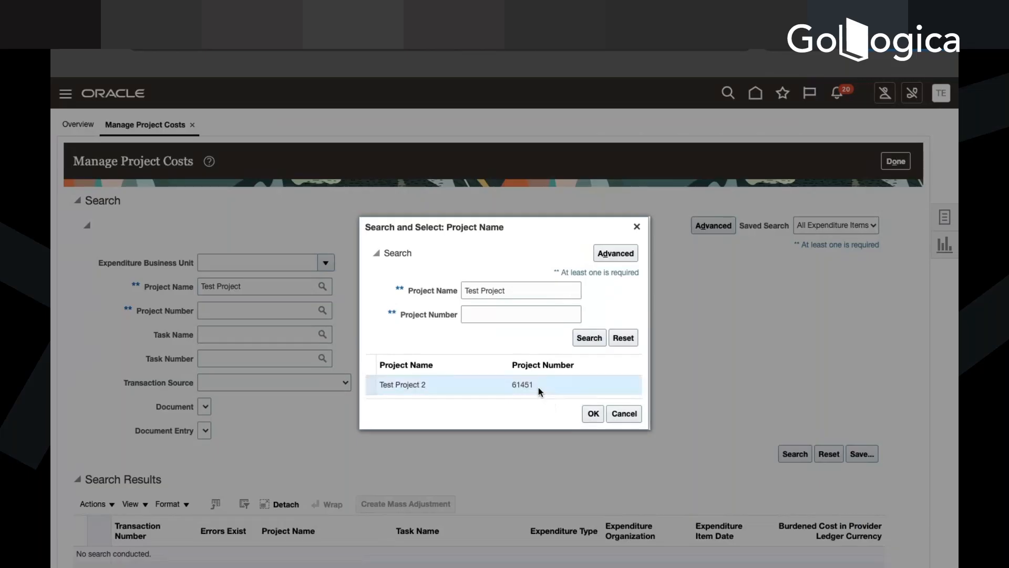
click(590, 414)
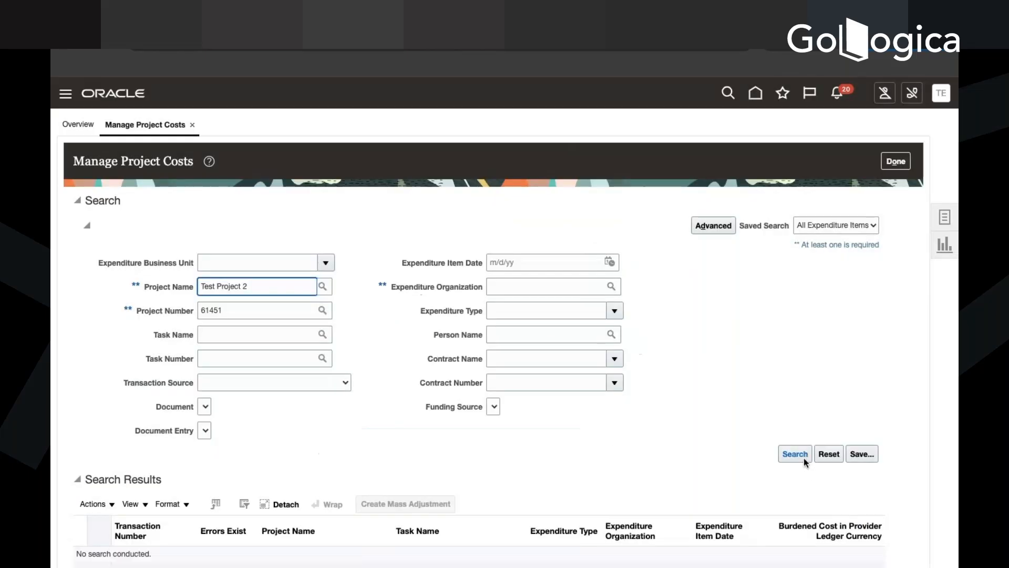
click(801, 455)
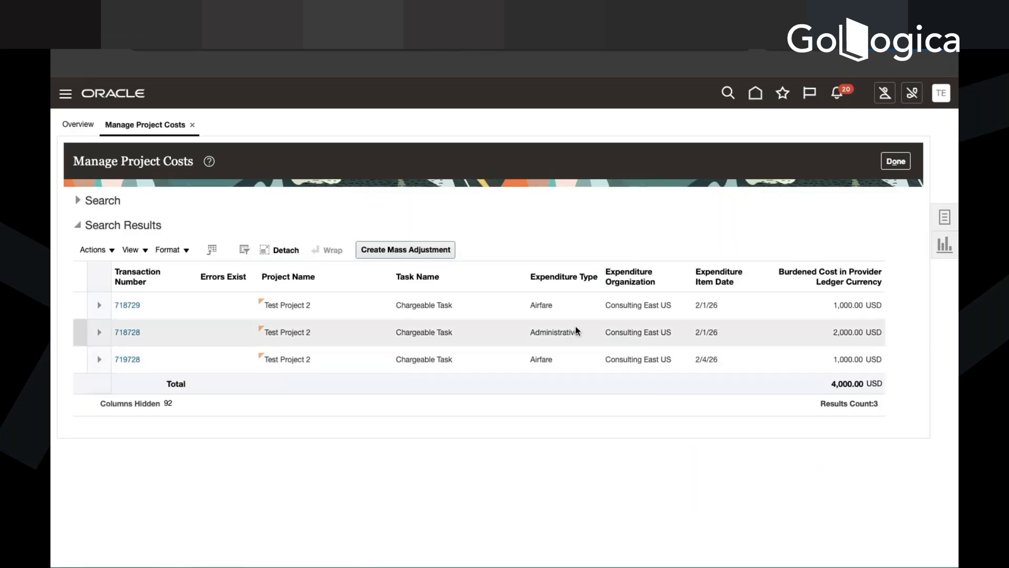
Review the details of the Airfare cost transaction dated 2/1/26 and return to the search results.
click(135, 307)
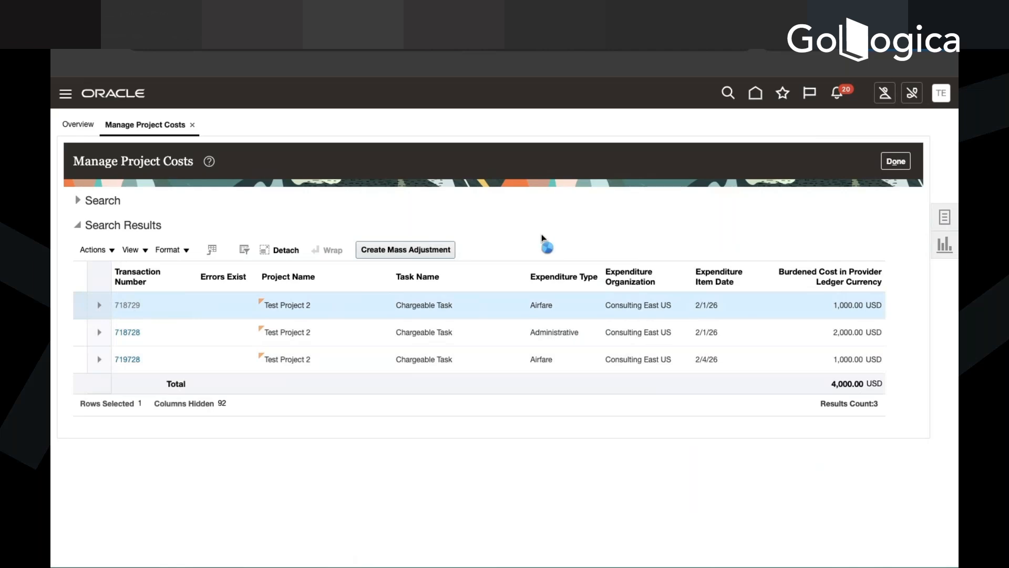
scroll(457, 327, down, 1)
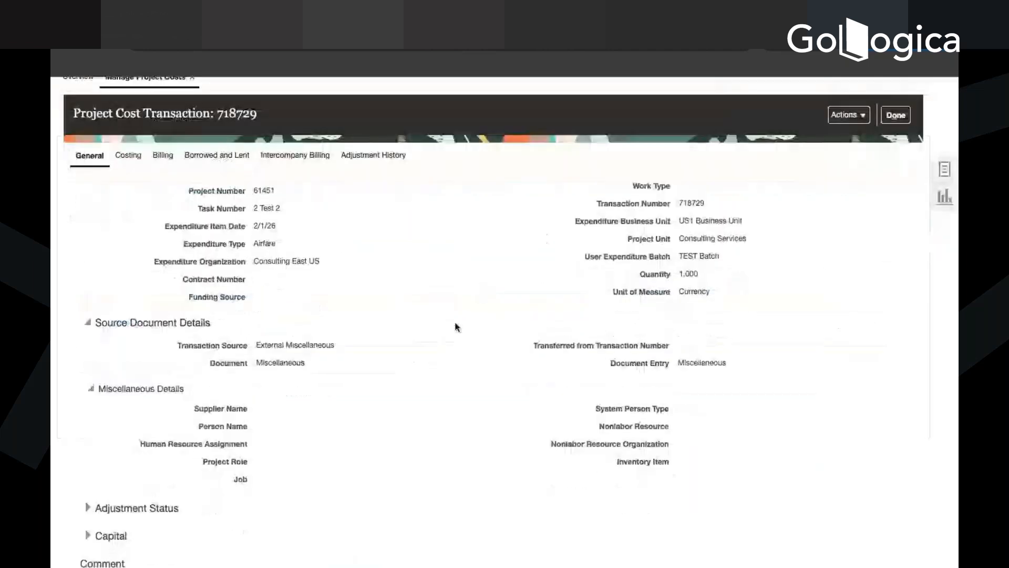
scroll(456, 326, down, 2)
scroll(457, 327, up, 3)
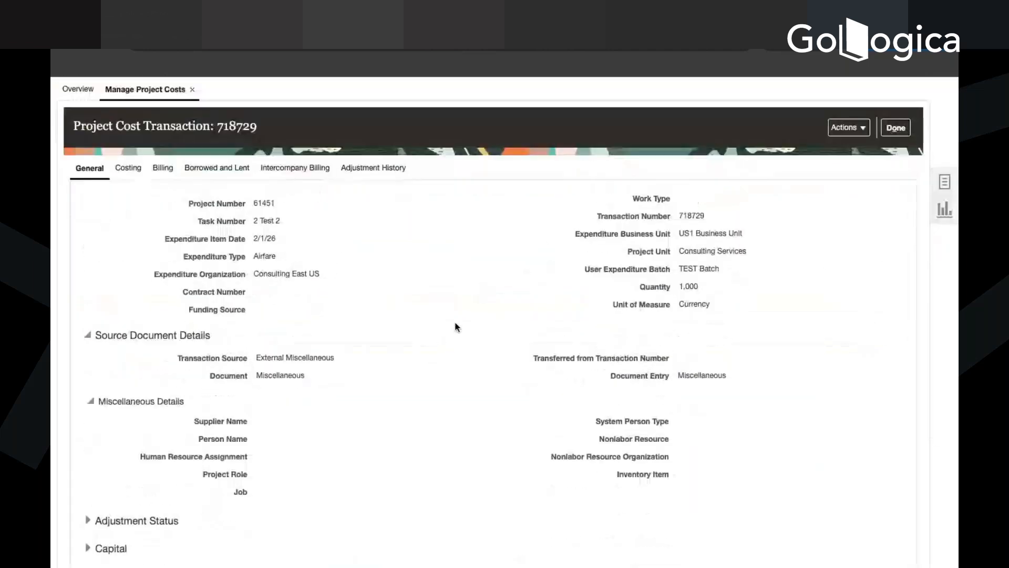
click(896, 163)
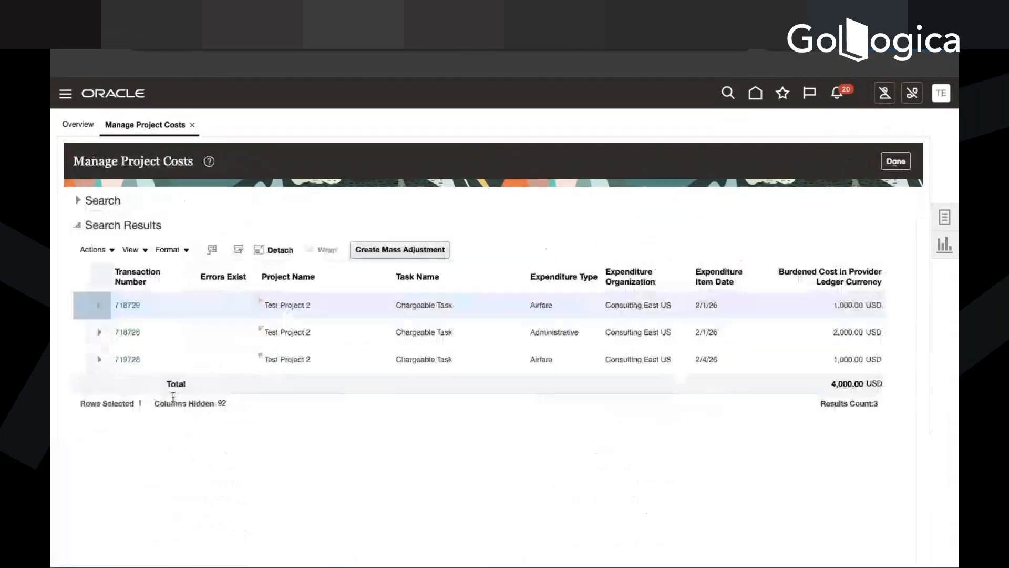
Review the Airfare cost transaction dated 2/4/26 and its source invoice Test AP Invoice, and close the project costs.
click(128, 360)
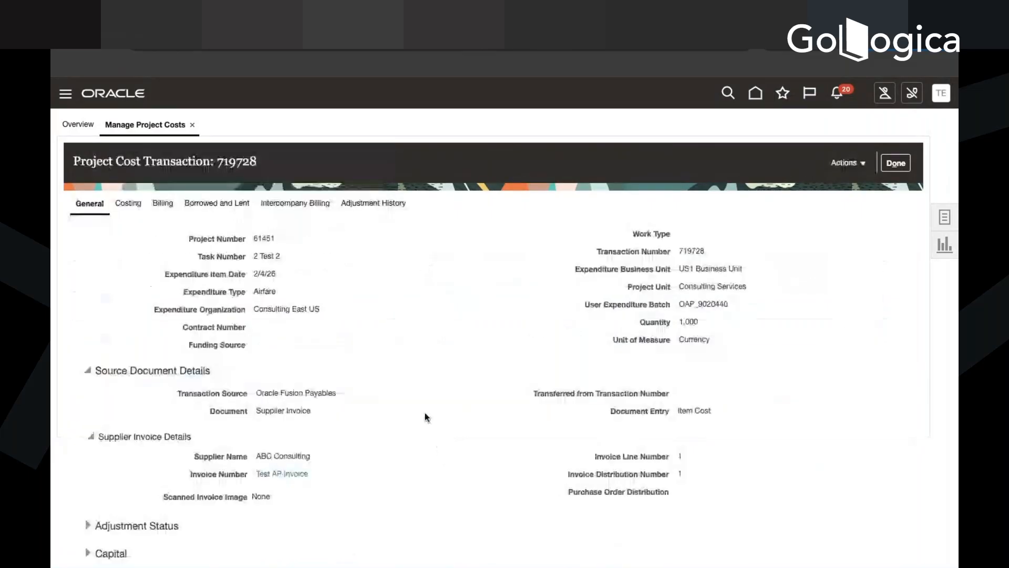
scroll(424, 417, down, 3)
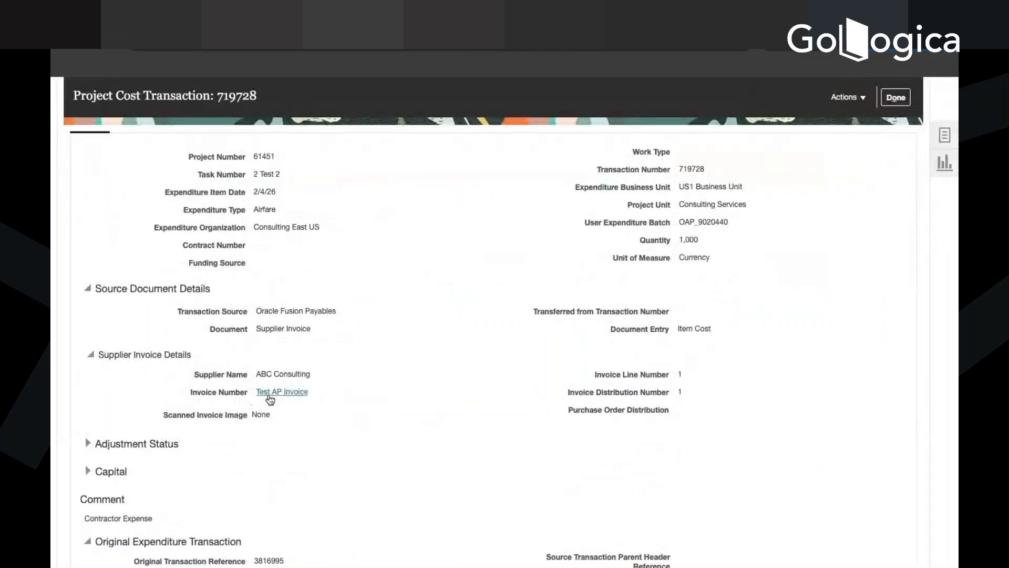
click(280, 394)
scroll(440, 383, down, 2)
scroll(441, 387, up, 2)
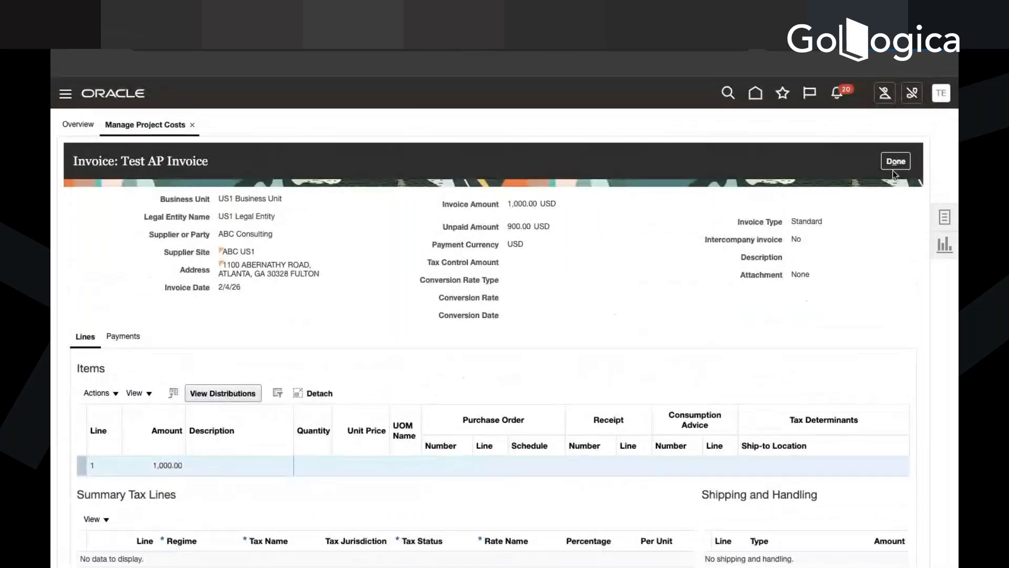
click(891, 164)
click(897, 164)
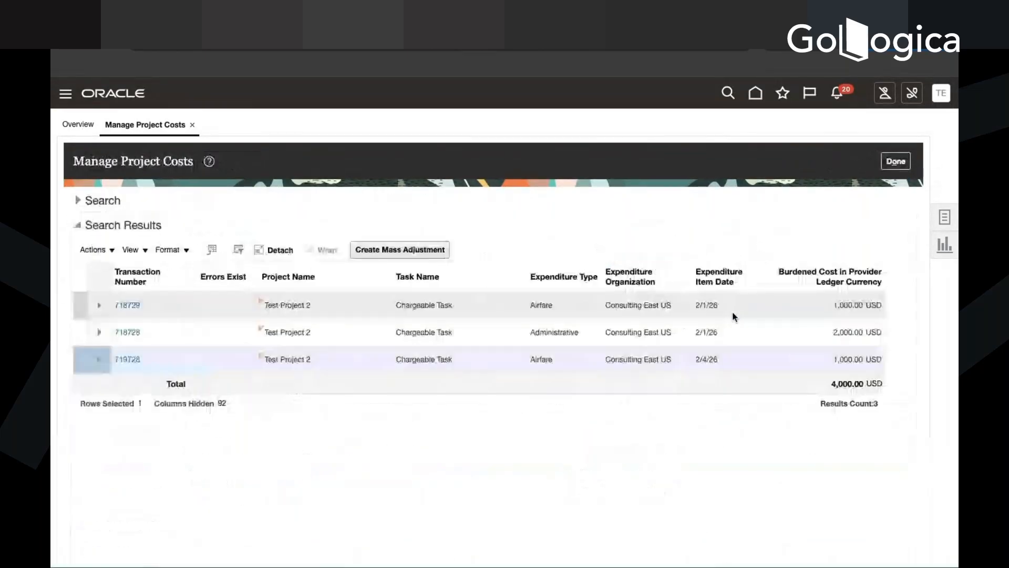
click(896, 162)
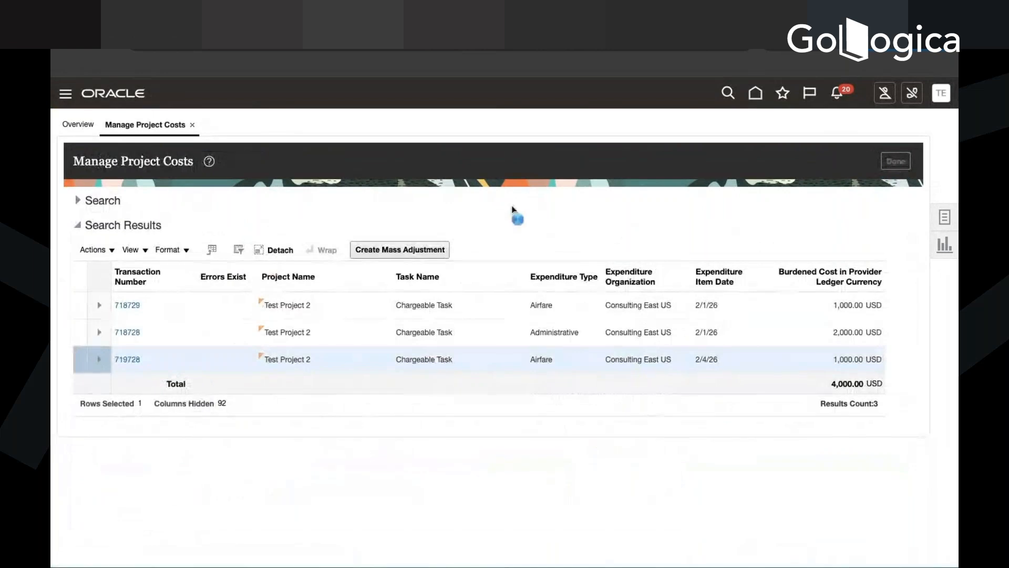
Set up a new scheduled process for the Generate Invoices job, found by searching for Generate Invoice.
click(757, 95)
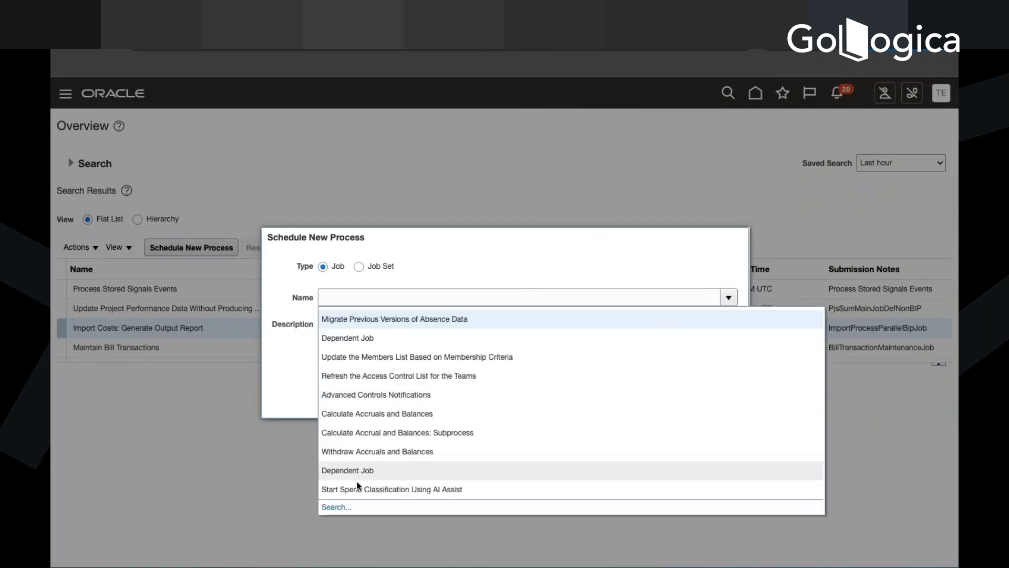
click(333, 506)
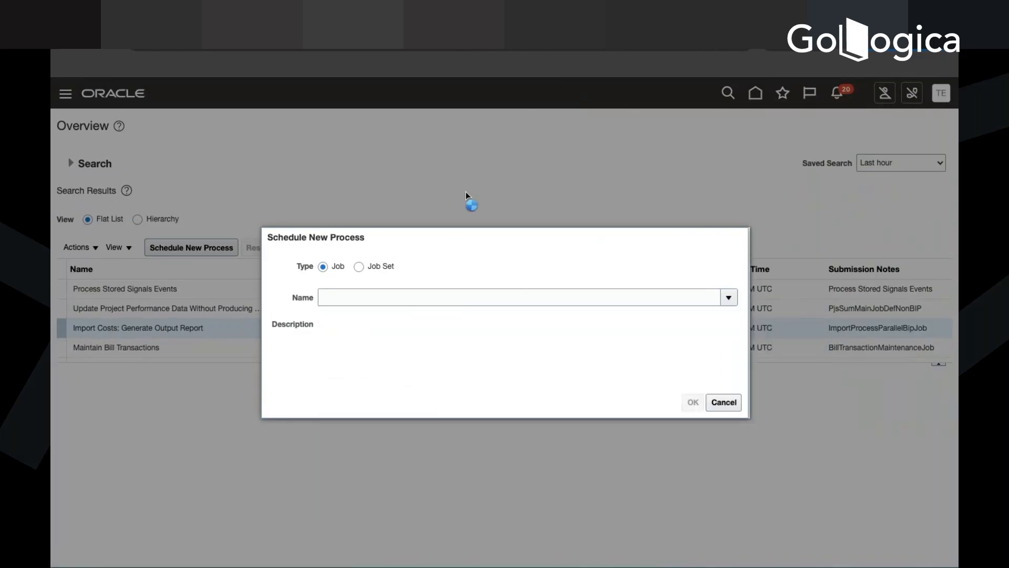
click(300, 297)
text(Gen)
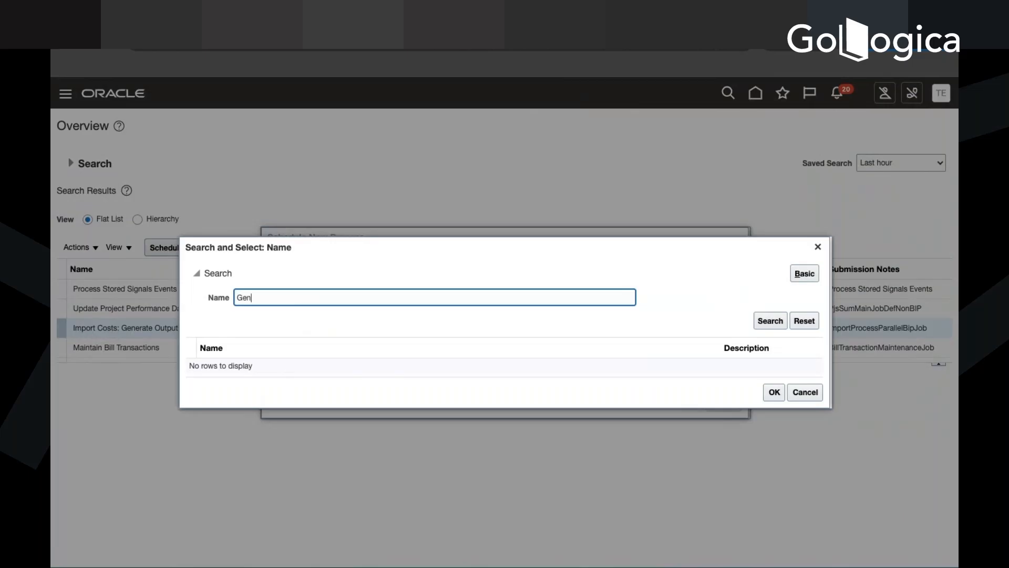
text(erate Invoice)
click(760, 322)
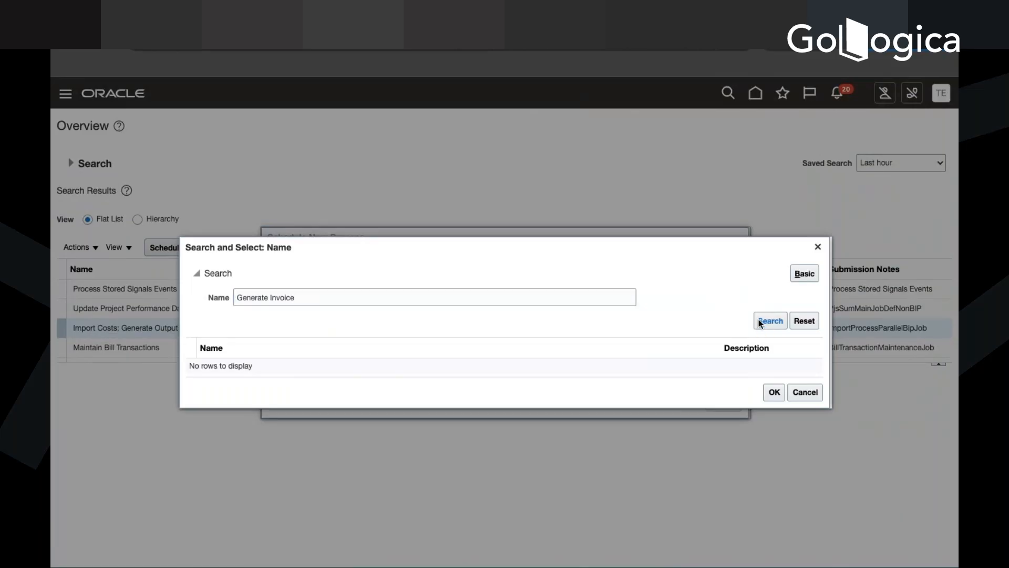
click(568, 346)
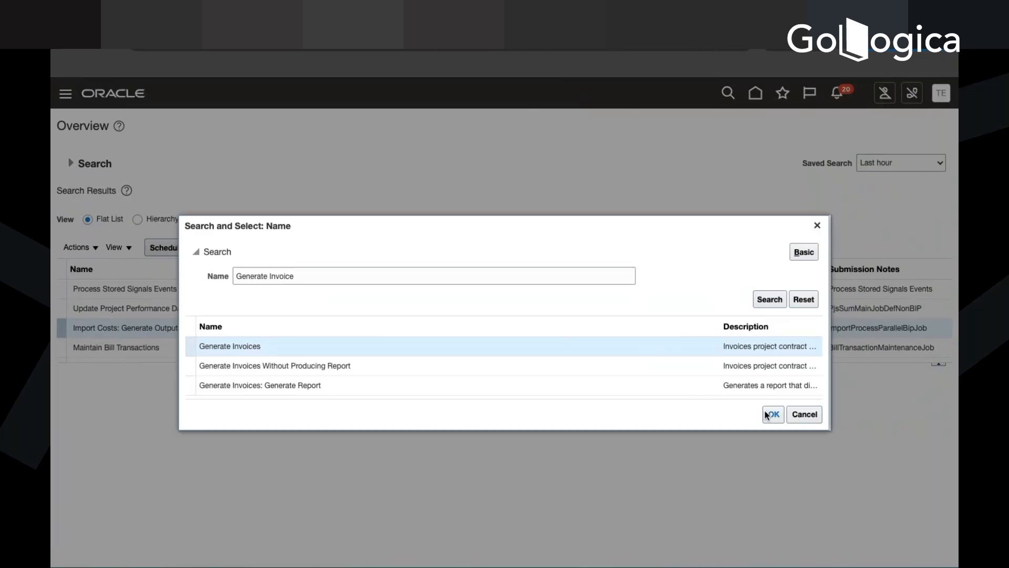
click(769, 415)
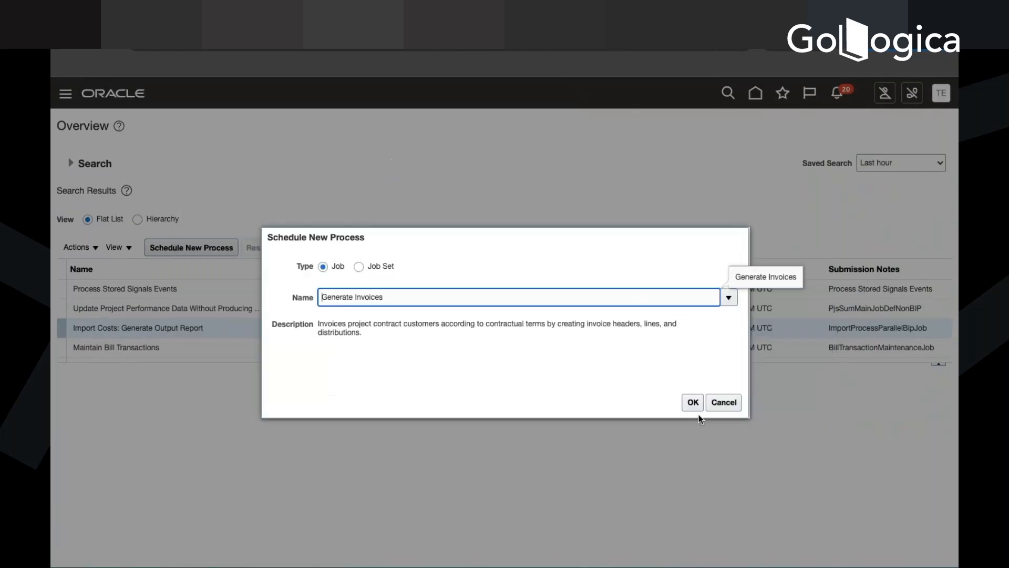
click(696, 408)
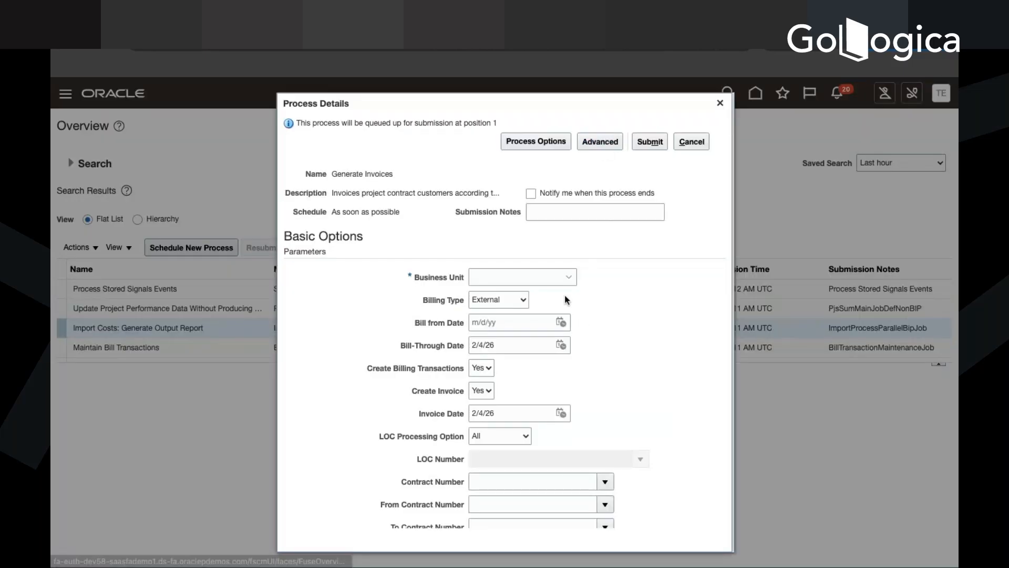
Set the process's Business Unit to US1 Business Unit and its Bill from Date to 2/1/26.
click(569, 278)
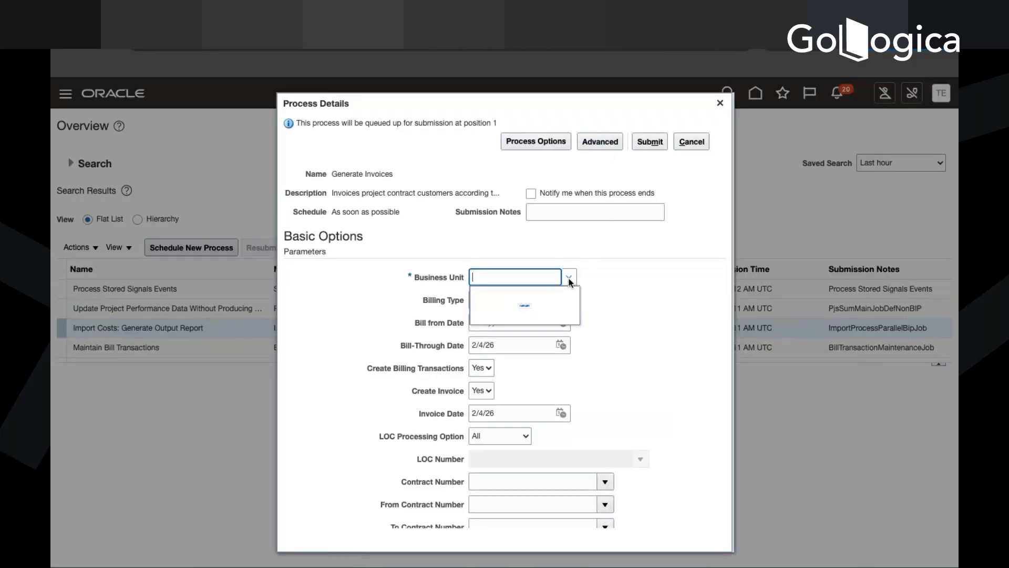
scroll(551, 354, down, 2)
scroll(551, 355, down, 5)
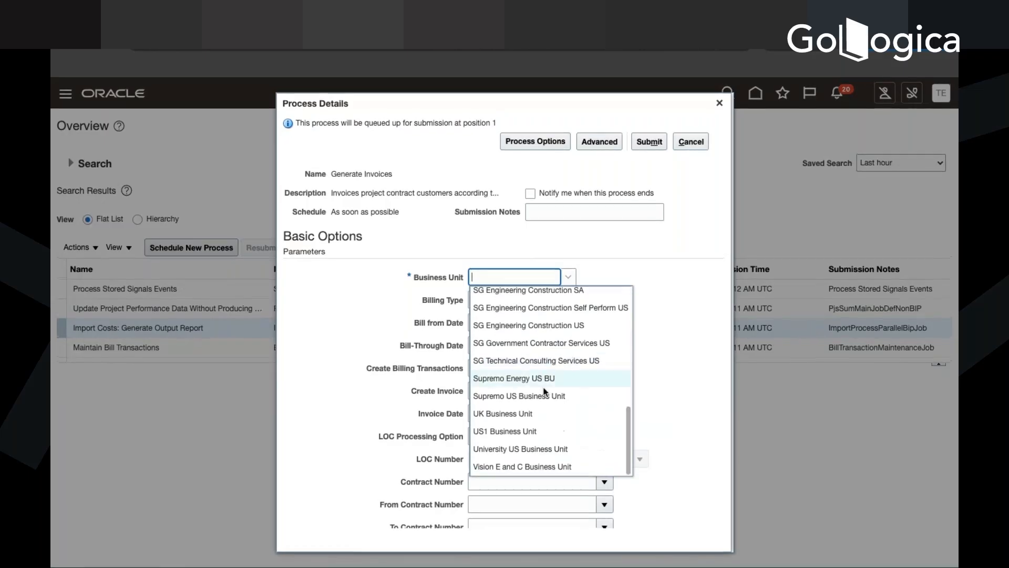
click(534, 433)
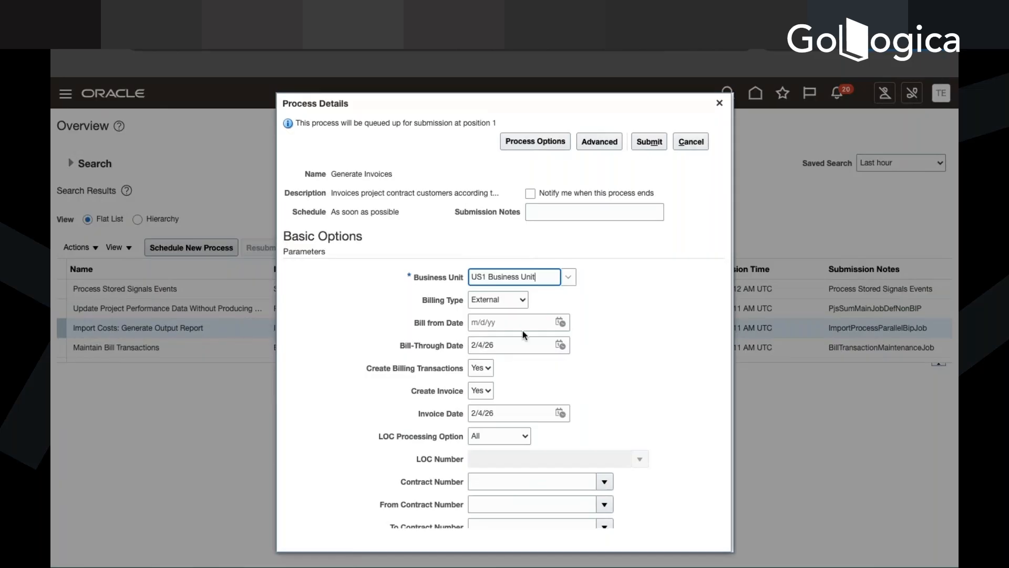
click(562, 322)
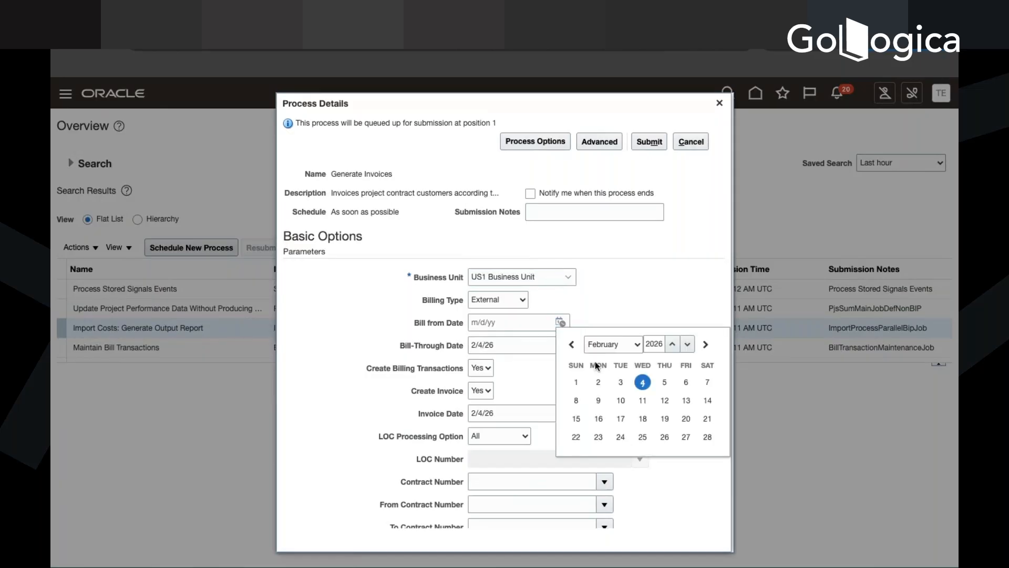
click(588, 381)
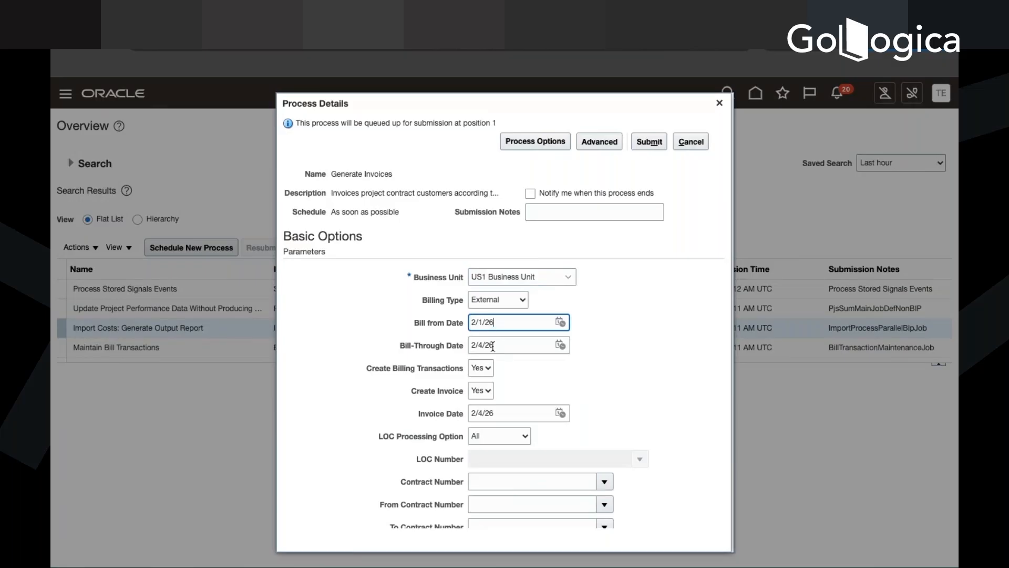
scroll(578, 418, down, 2)
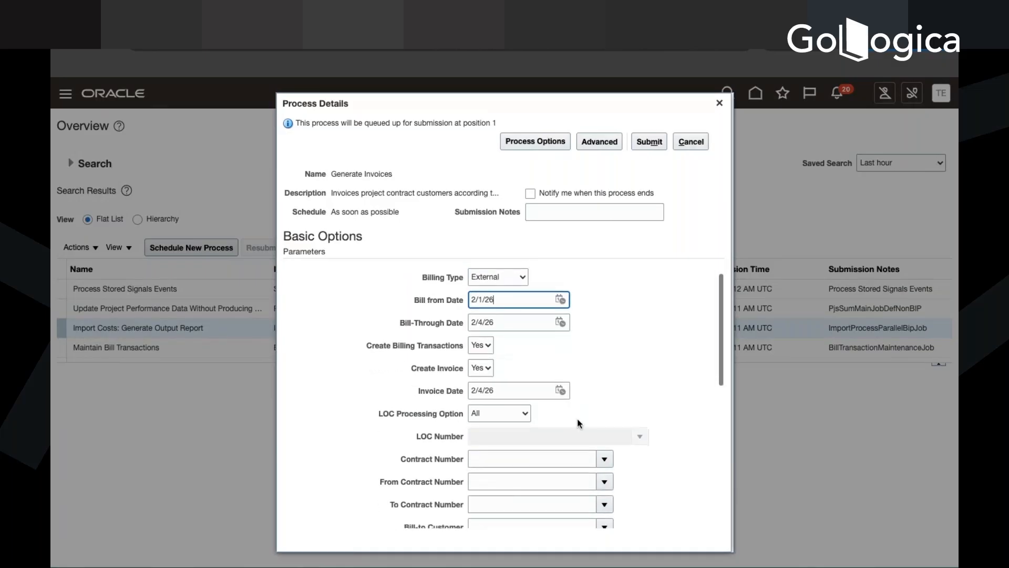
scroll(583, 360, up, 2)
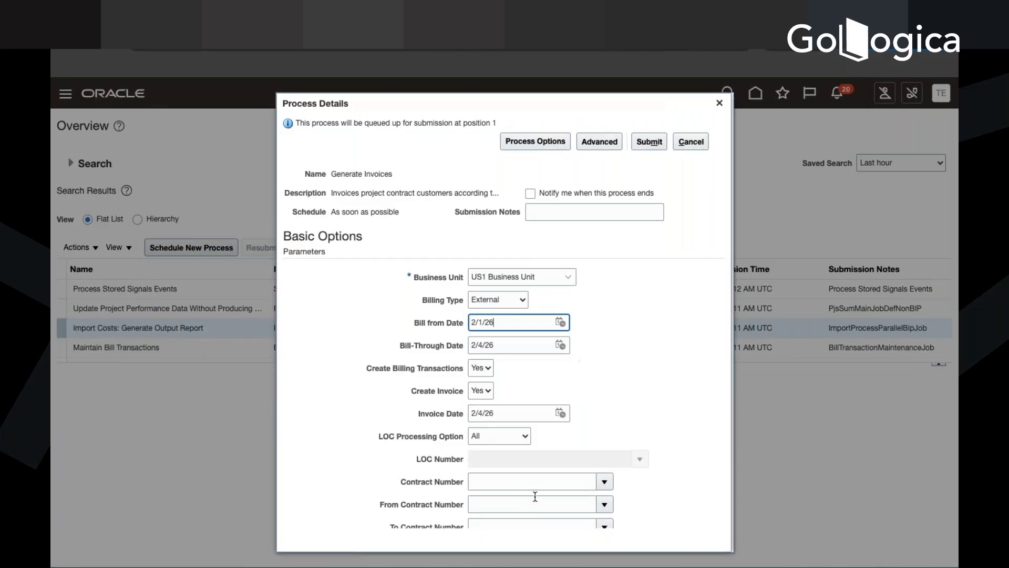
Find Test Contract by searching contract numbers and set it as the process's Contract Number.
scroll(564, 447, down, 3)
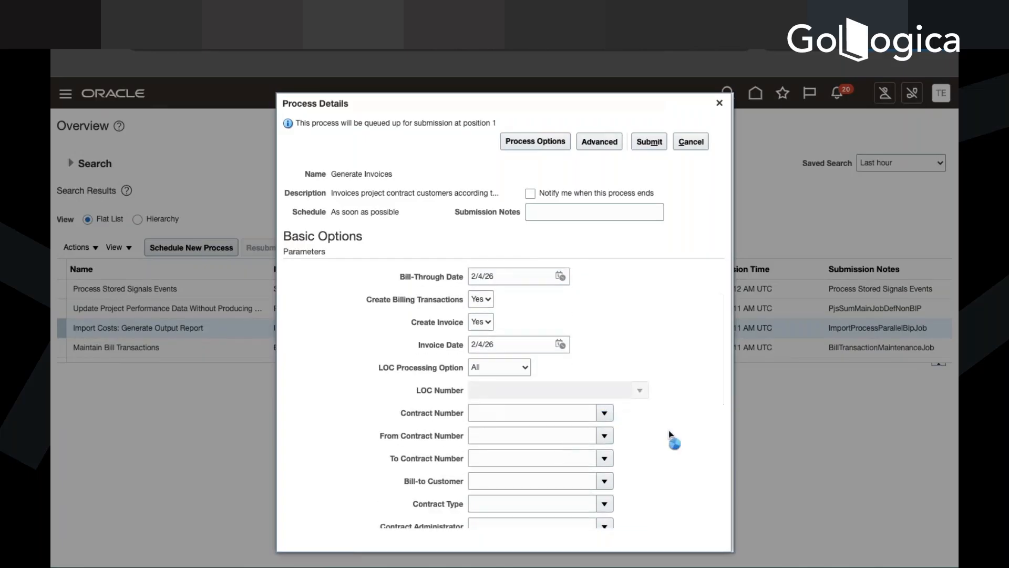
click(605, 413)
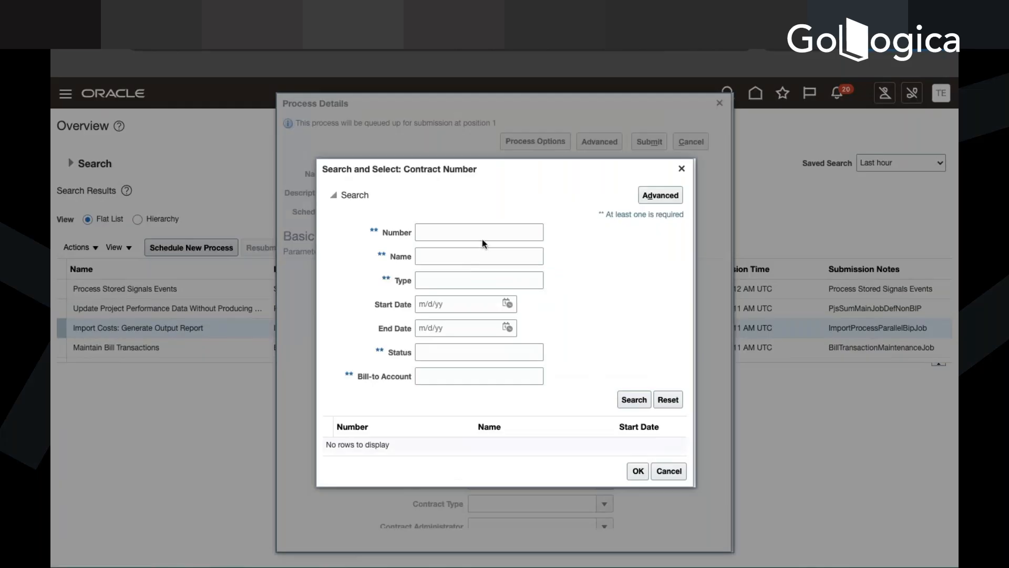
click(481, 238)
text(Test c)
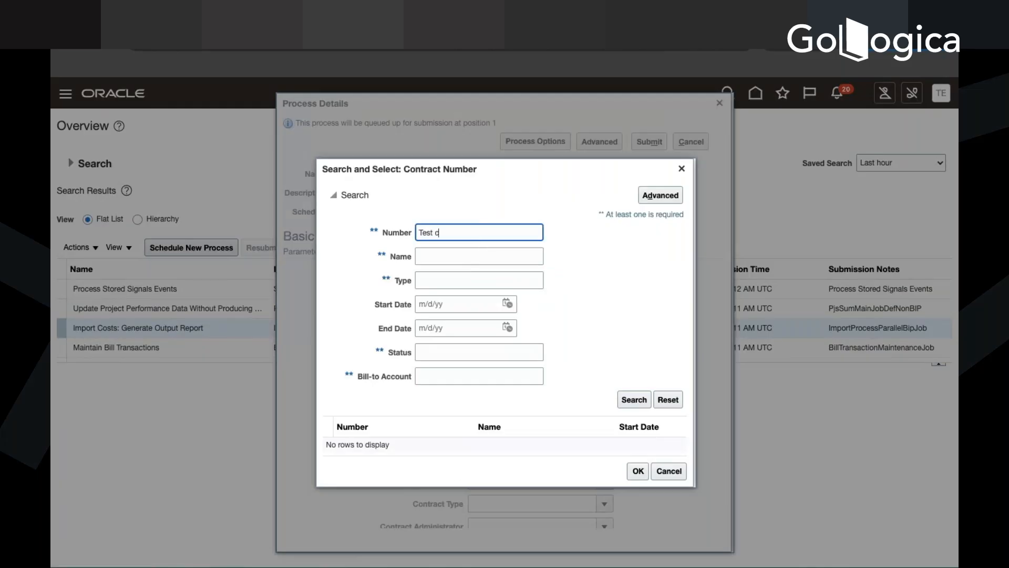
text(Contra)
key(BackSpace)
text(ct)
click(639, 406)
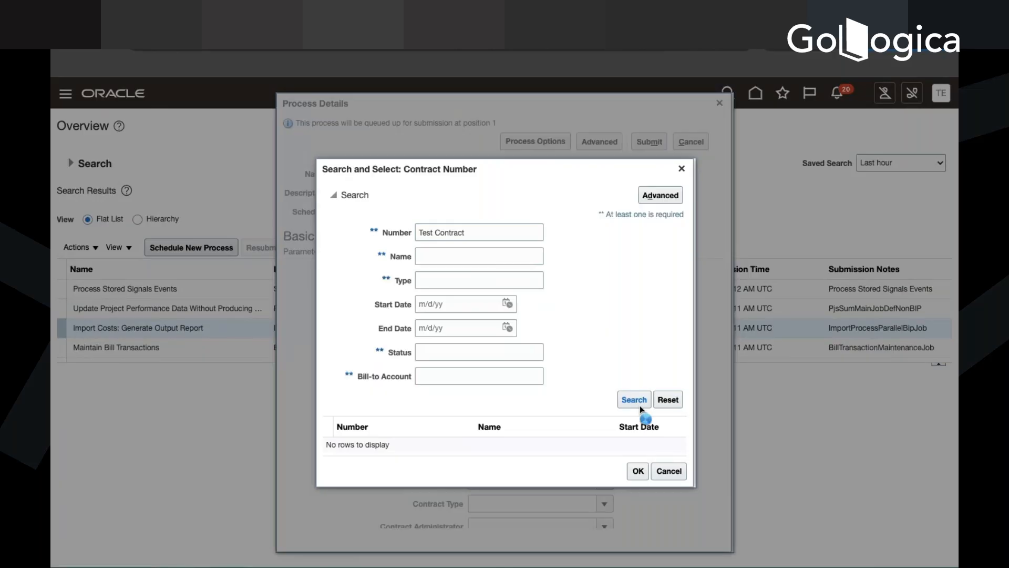
click(586, 442)
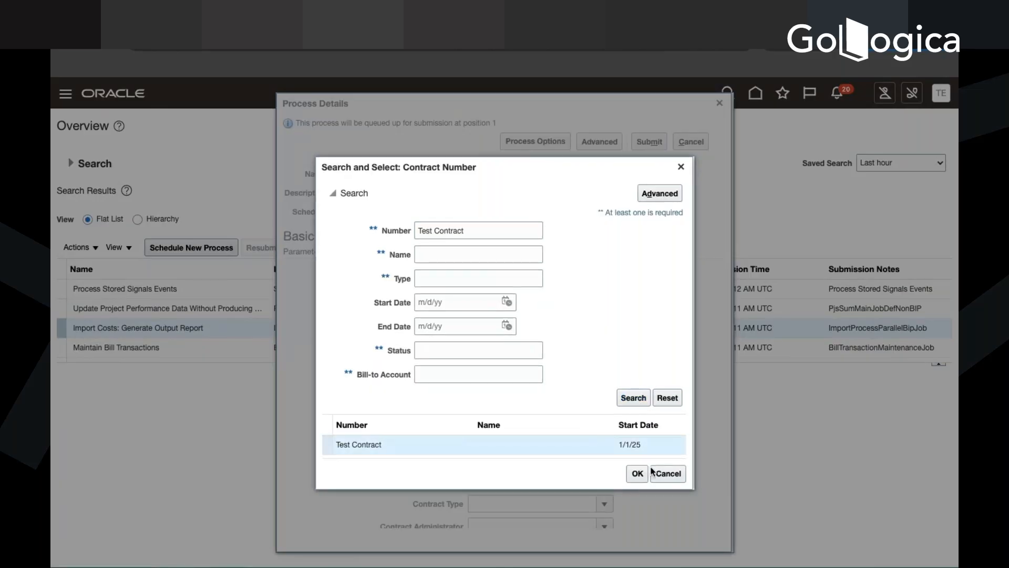
click(638, 474)
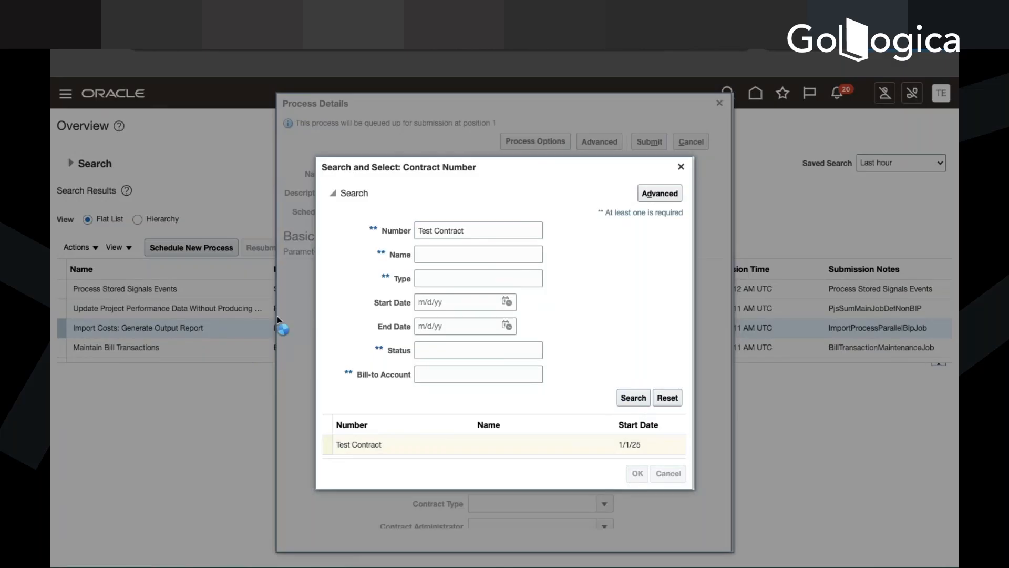
Set Generate Ineligible Data to Detail and submit the Generate Invoices process.
scroll(538, 446, down, 3)
scroll(538, 447, up, 3)
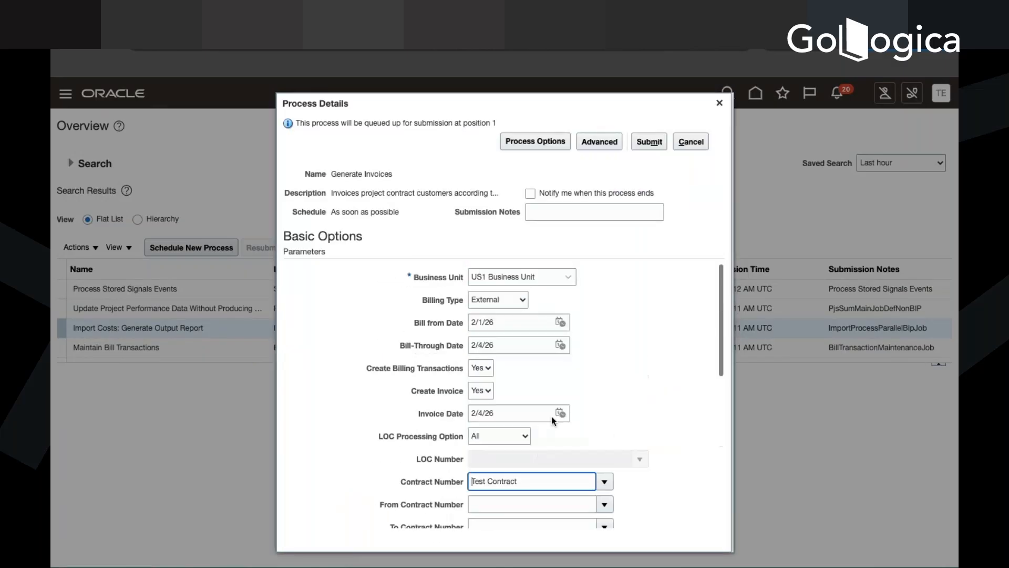
scroll(630, 326, down, 10)
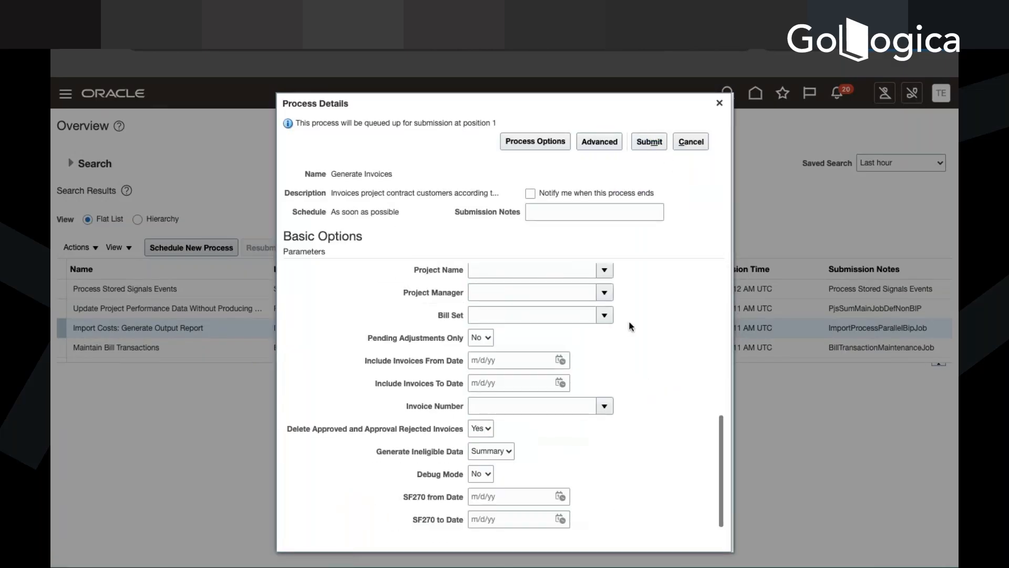
click(503, 452)
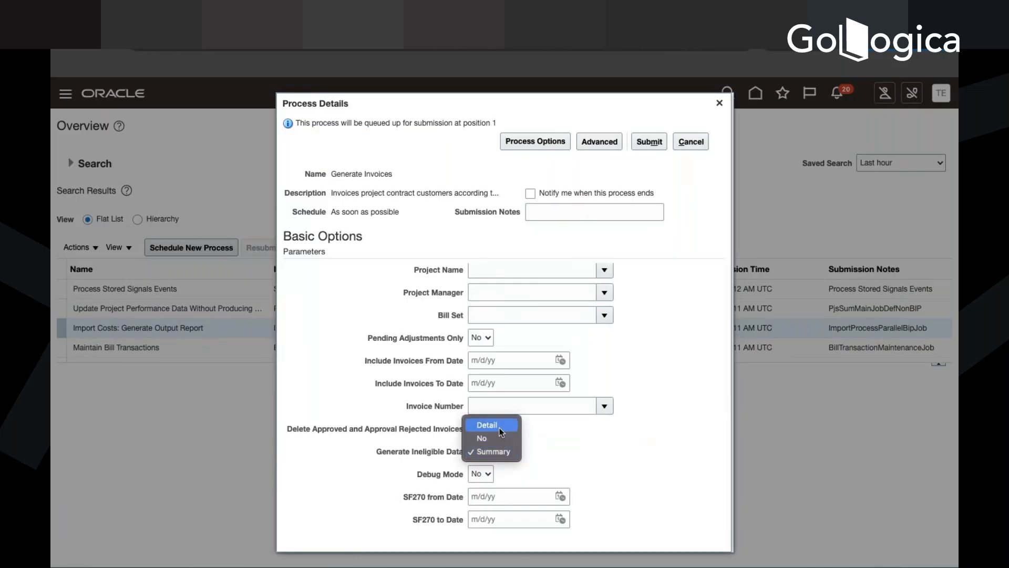
click(499, 428)
click(646, 141)
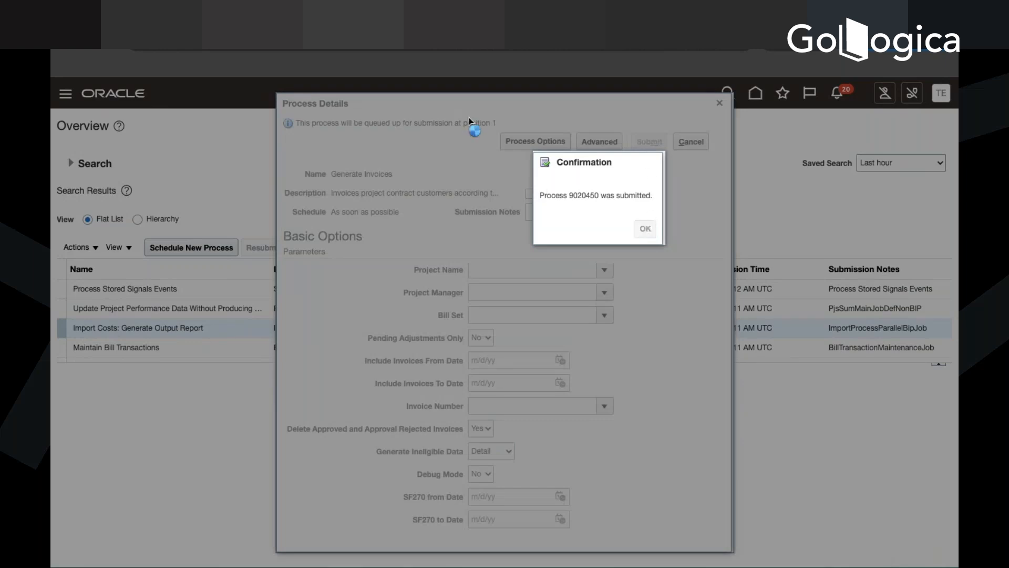
key(Return)
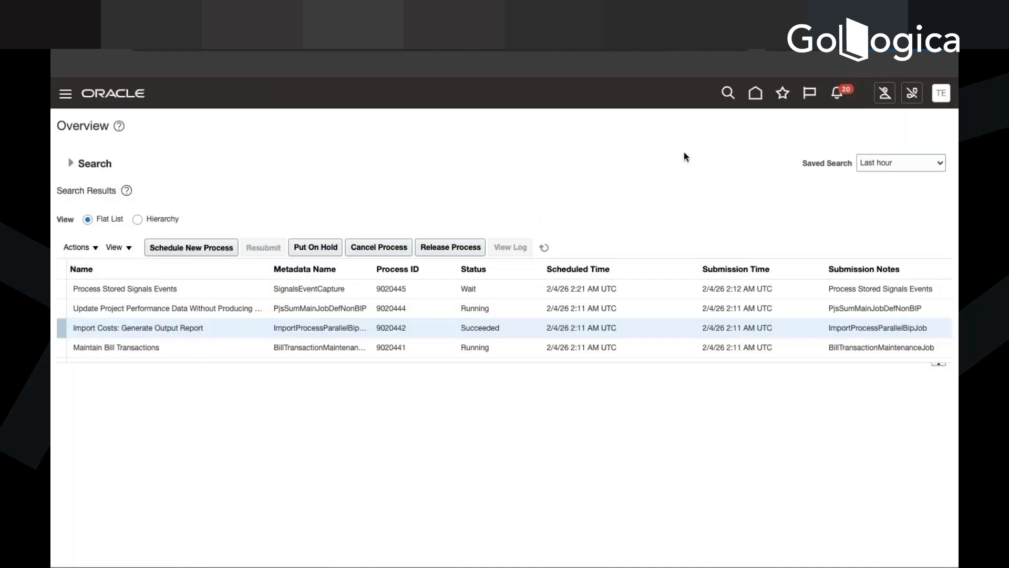
Refresh the scheduled process list until the invoice generation jobs finish, and select the Generate Invoices: Generate Report process.
click(544, 247)
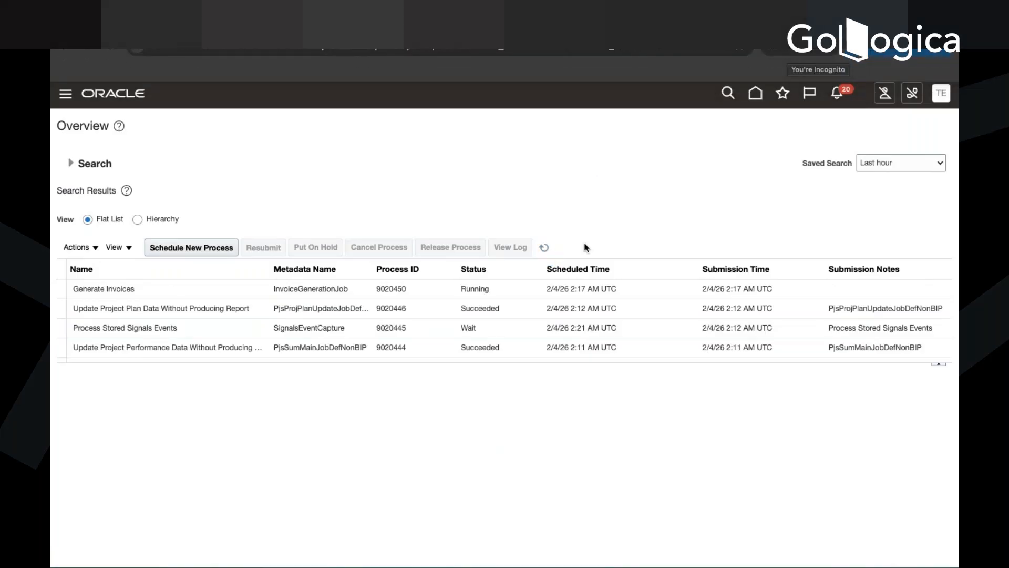
click(544, 248)
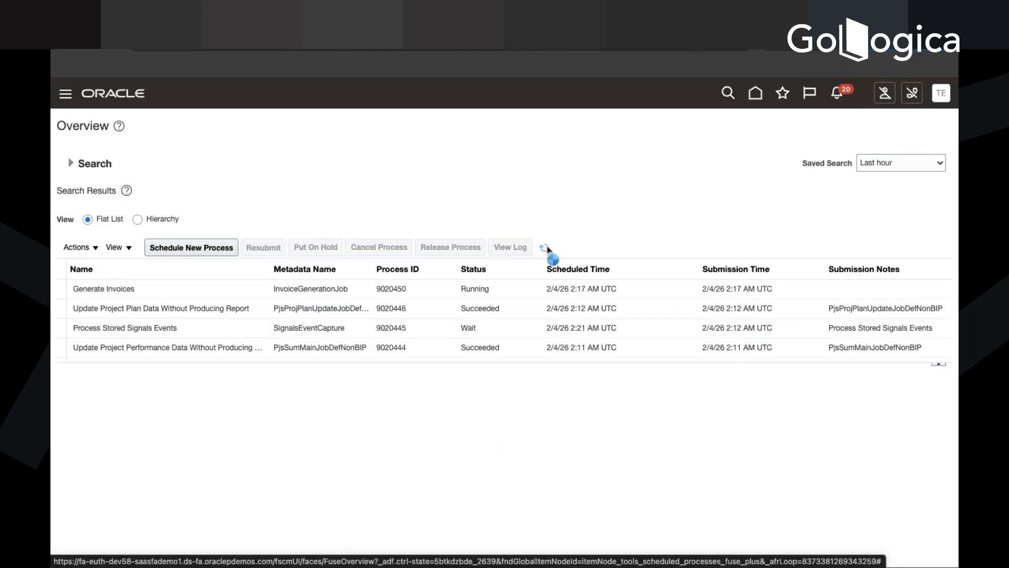
click(547, 250)
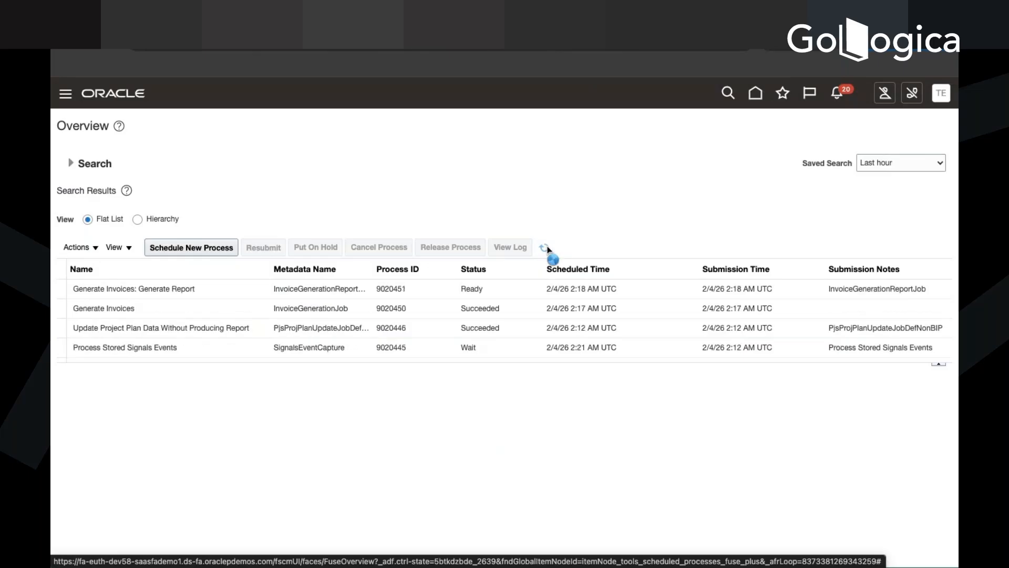
click(547, 249)
click(548, 249)
click(548, 249)
click(504, 288)
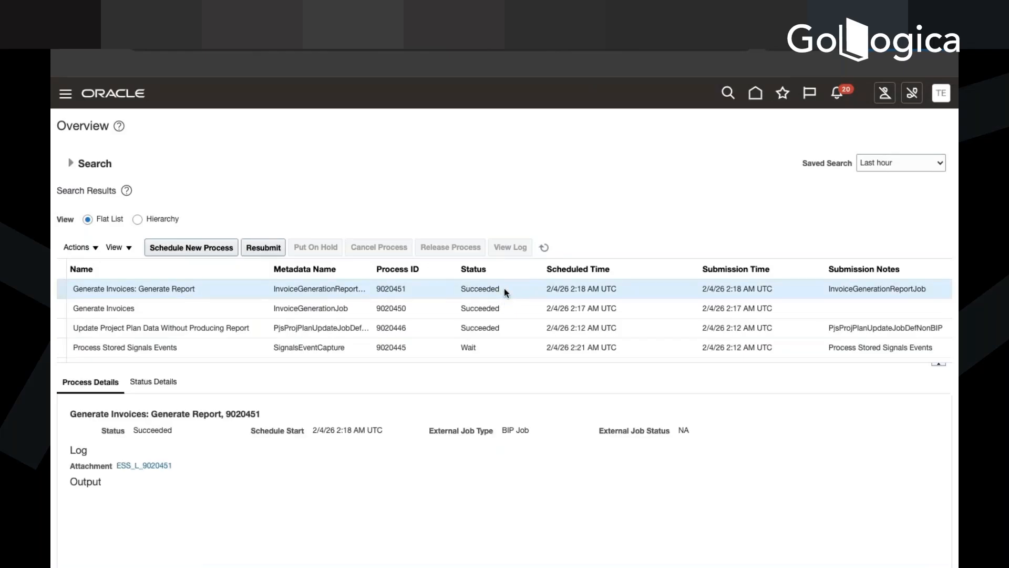
Open the output of the Generate Invoices report and examine its process summary, parameters and ineligible events.
scroll(481, 492, down, 1)
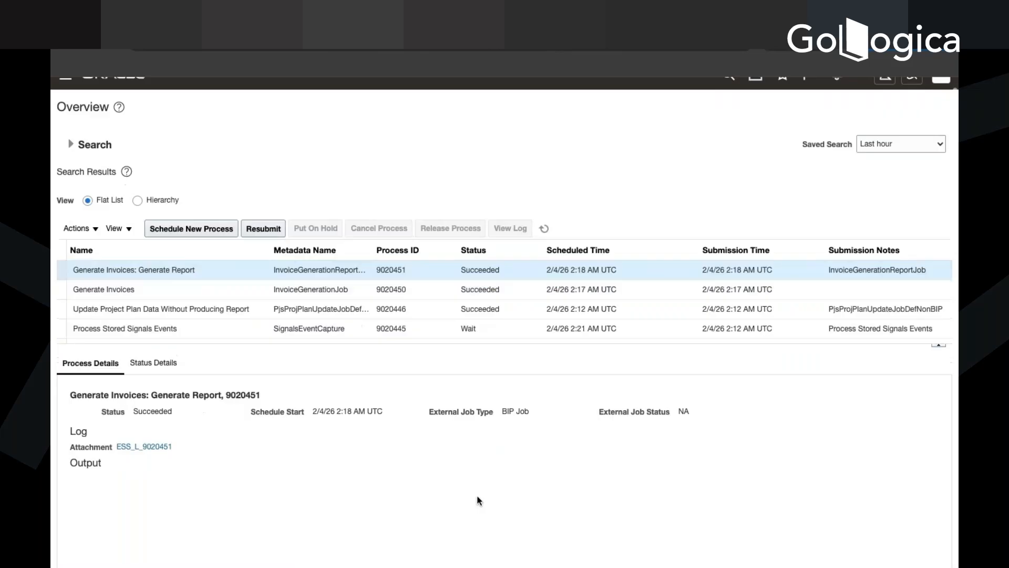
scroll(478, 499, down, 10)
click(194, 323)
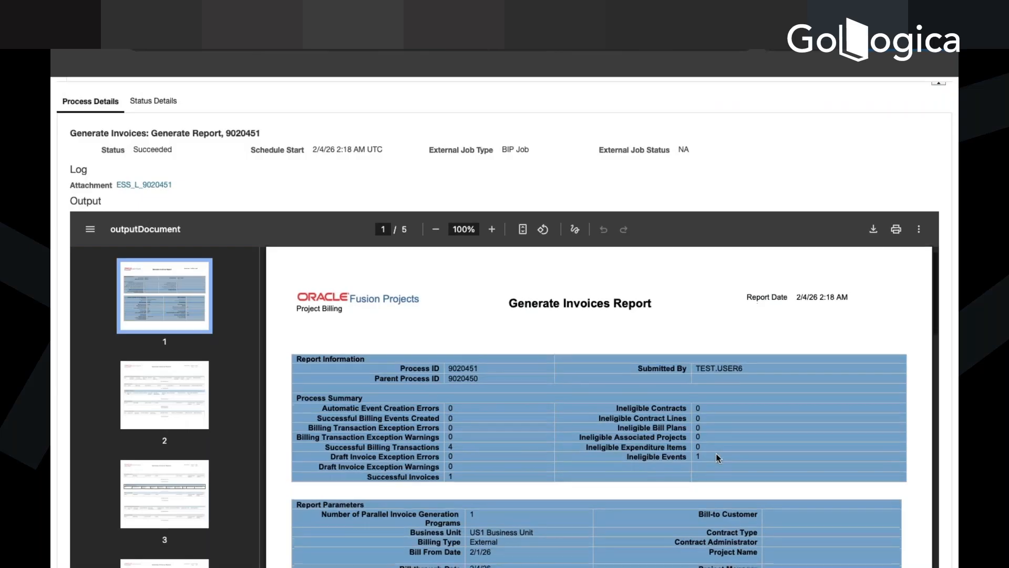
scroll(716, 454, down, 1)
scroll(716, 453, down, 1)
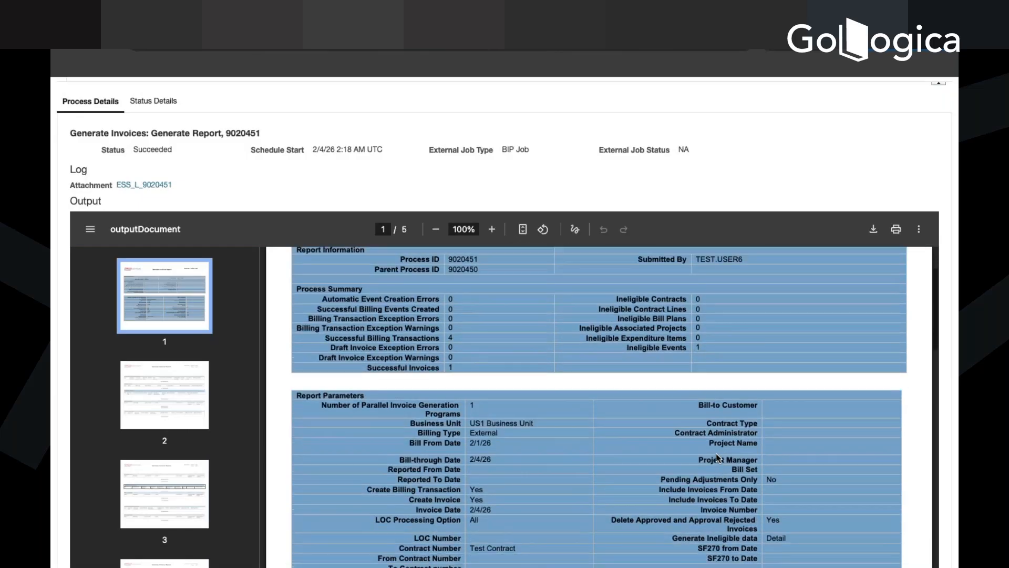
scroll(717, 456, down, 15)
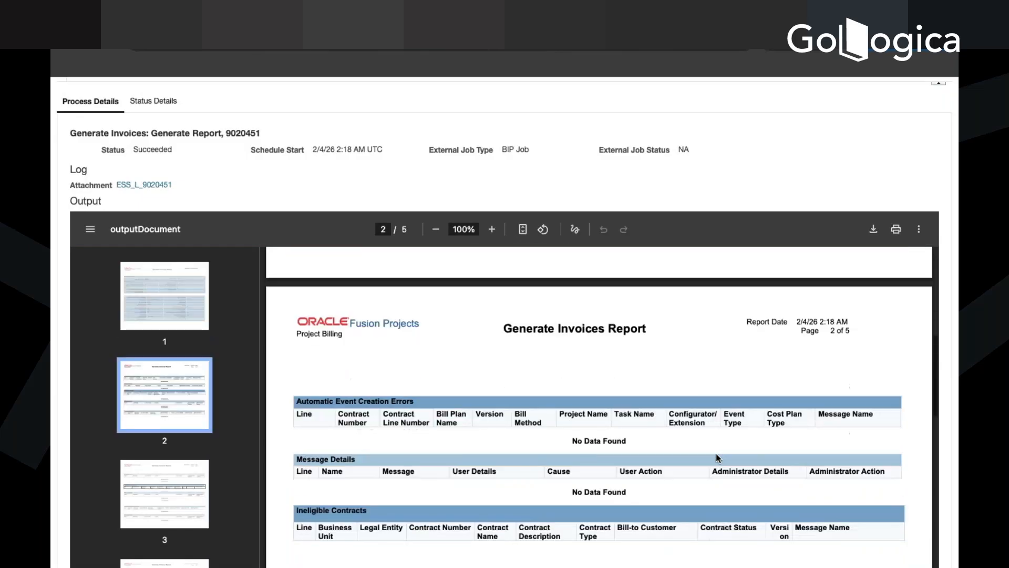
scroll(716, 456, down, 10)
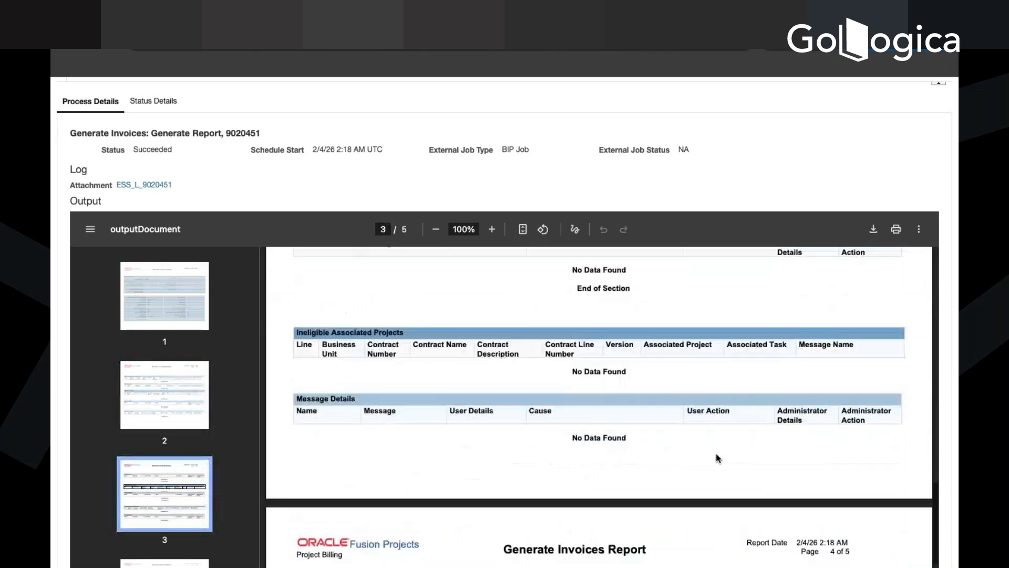
scroll(717, 456, down, 4)
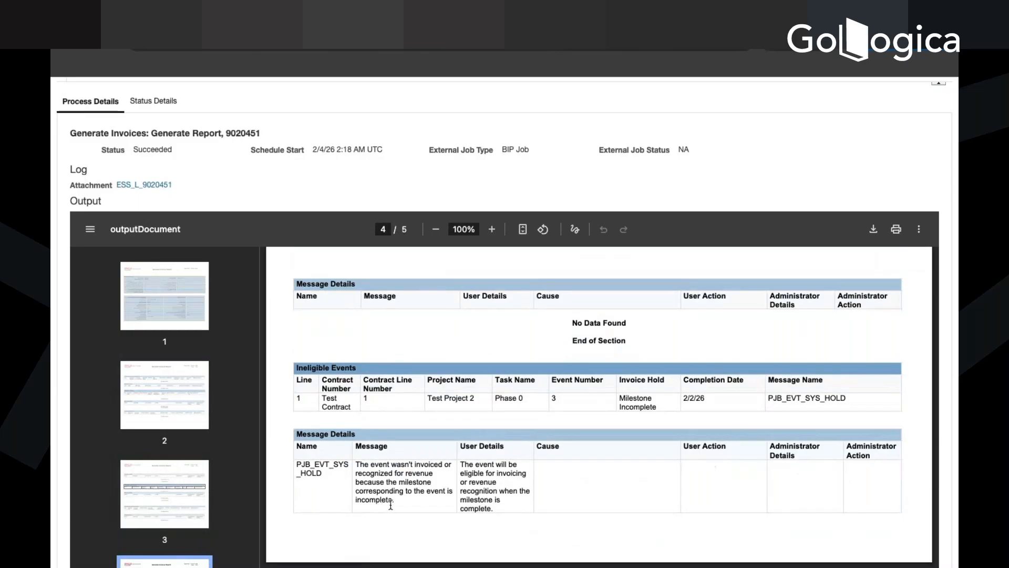
drag(395, 500, 397, 290)
scroll(397, 290, up, 5)
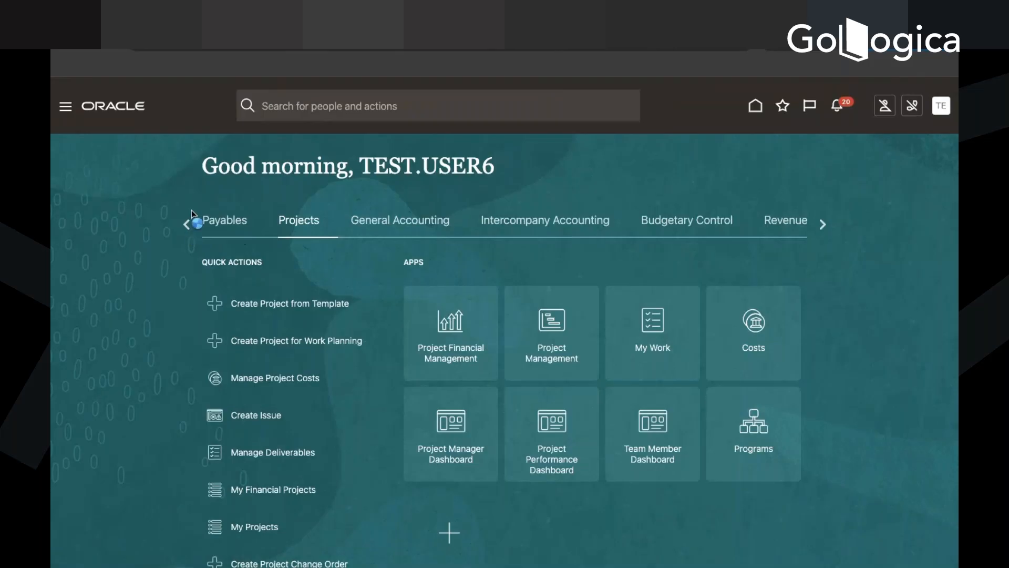
Go to the invoices work area under Contract Management and open Manage Events.
click(187, 225)
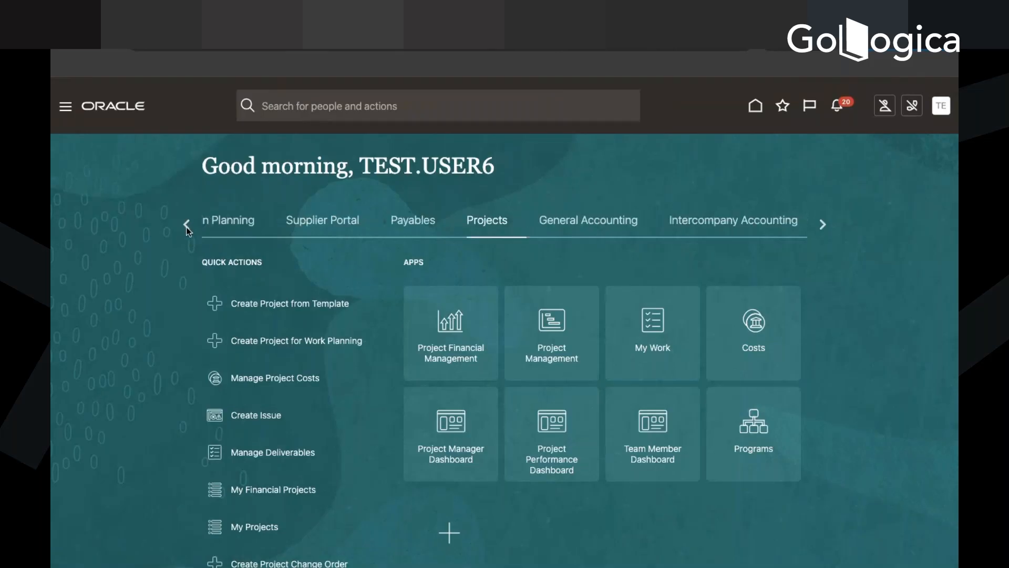
click(185, 227)
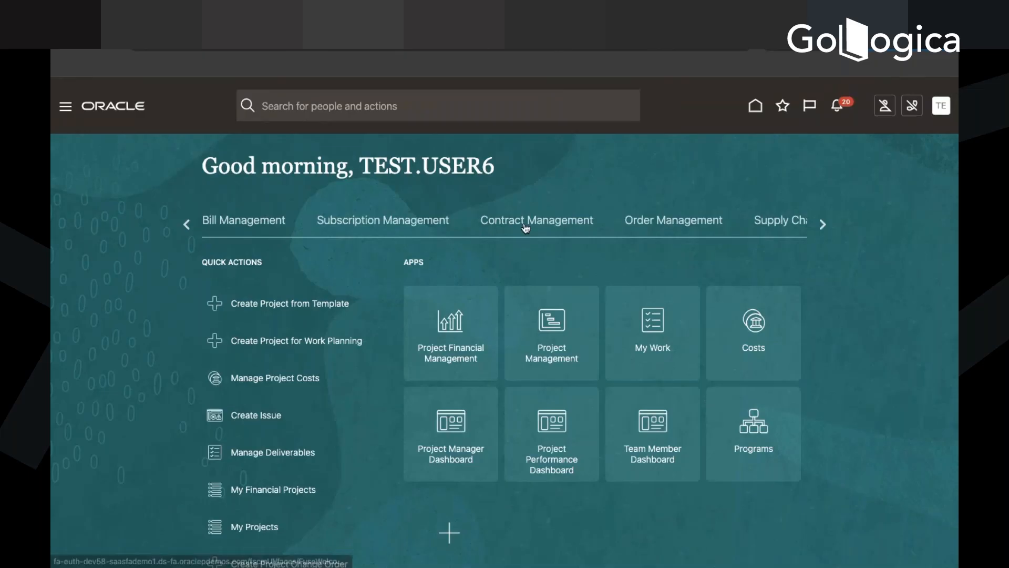
click(541, 224)
click(637, 349)
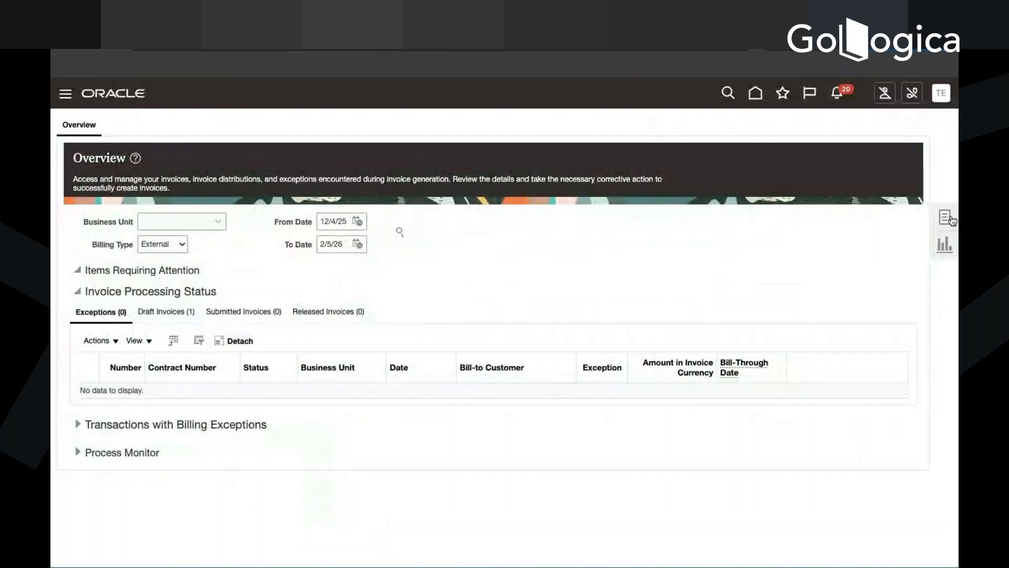
click(947, 218)
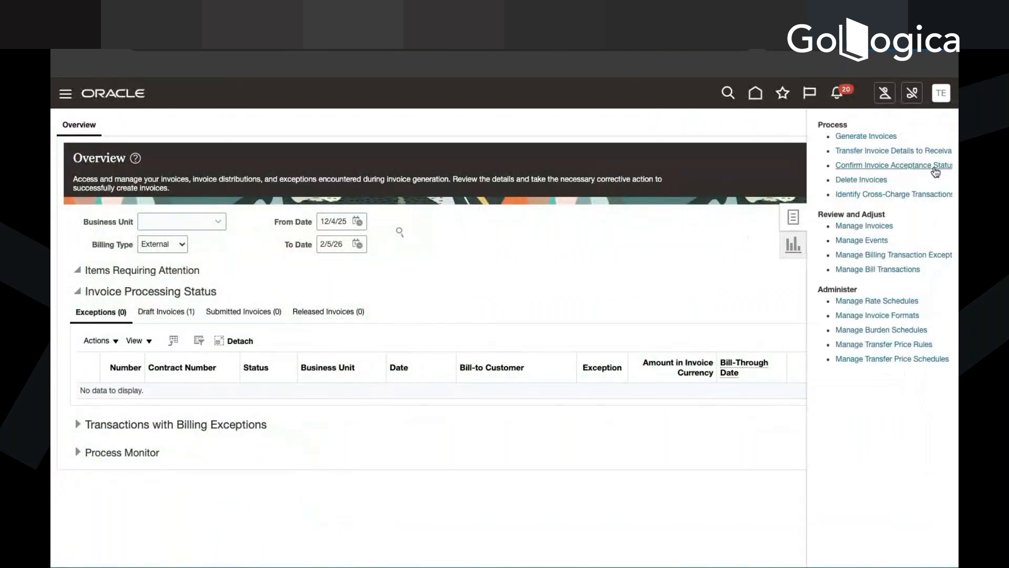
click(881, 242)
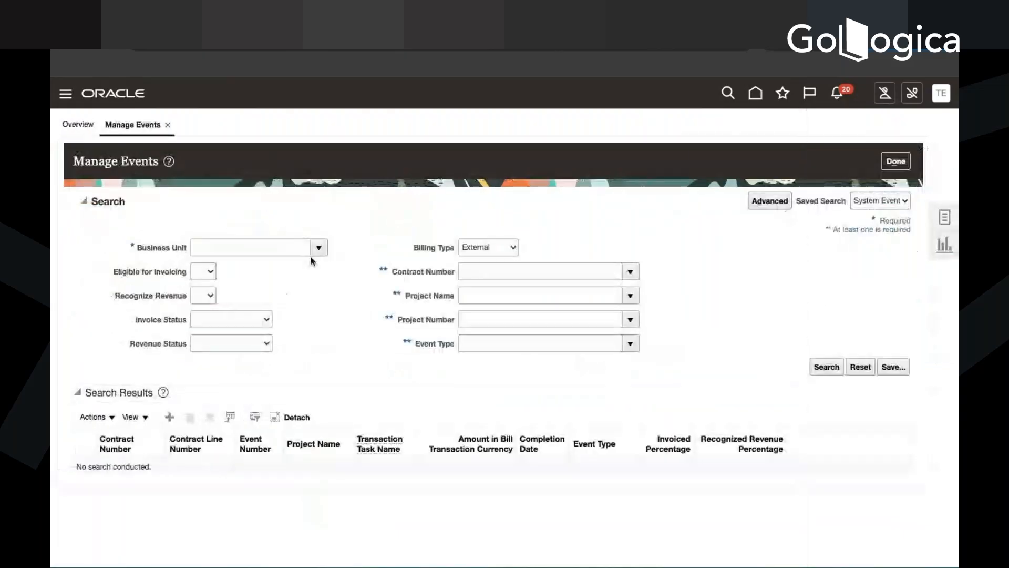
Set the event search's Business Unit to US1 Business Unit.
click(318, 247)
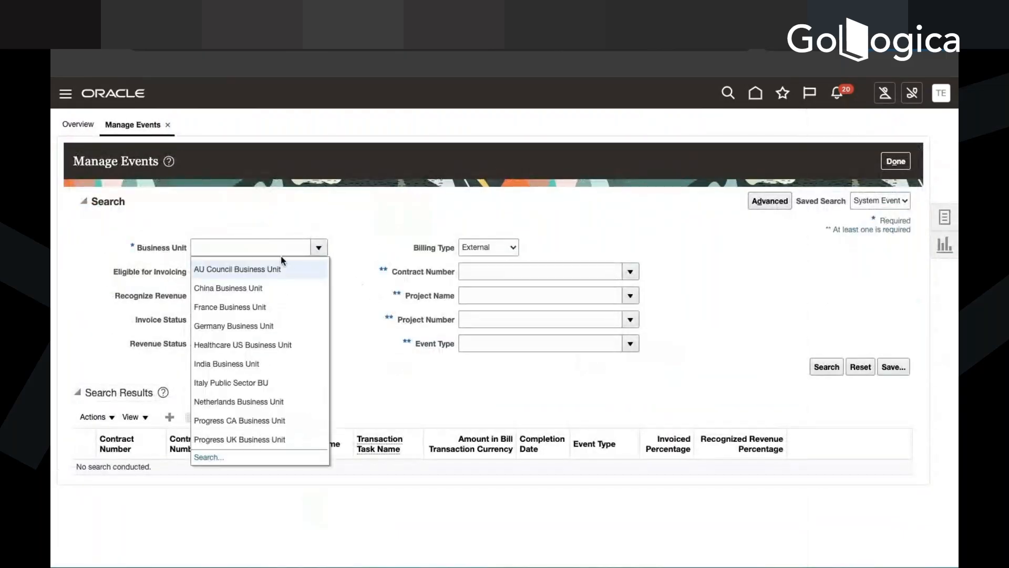
click(244, 248)
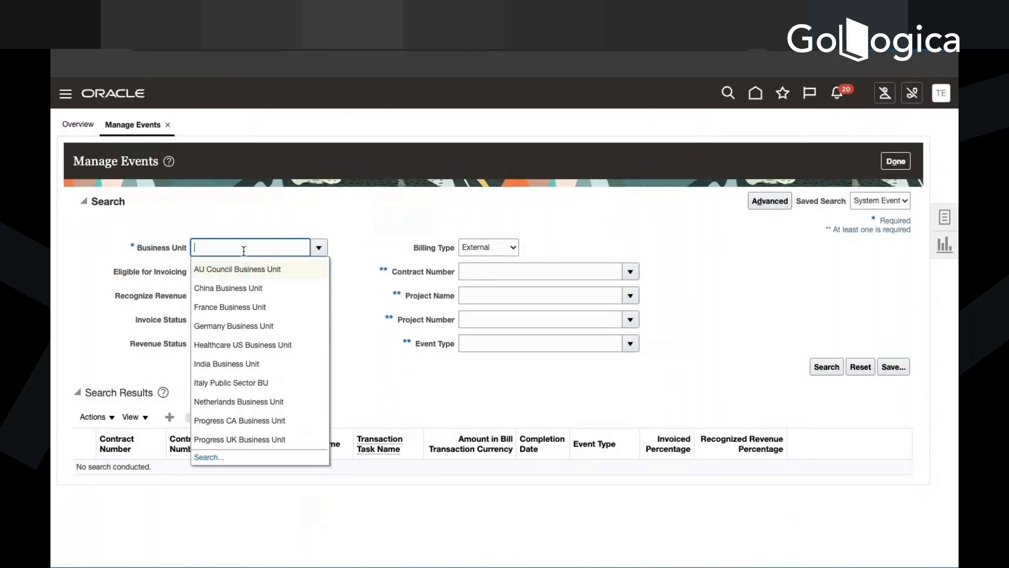
text(US)
key(Tab)
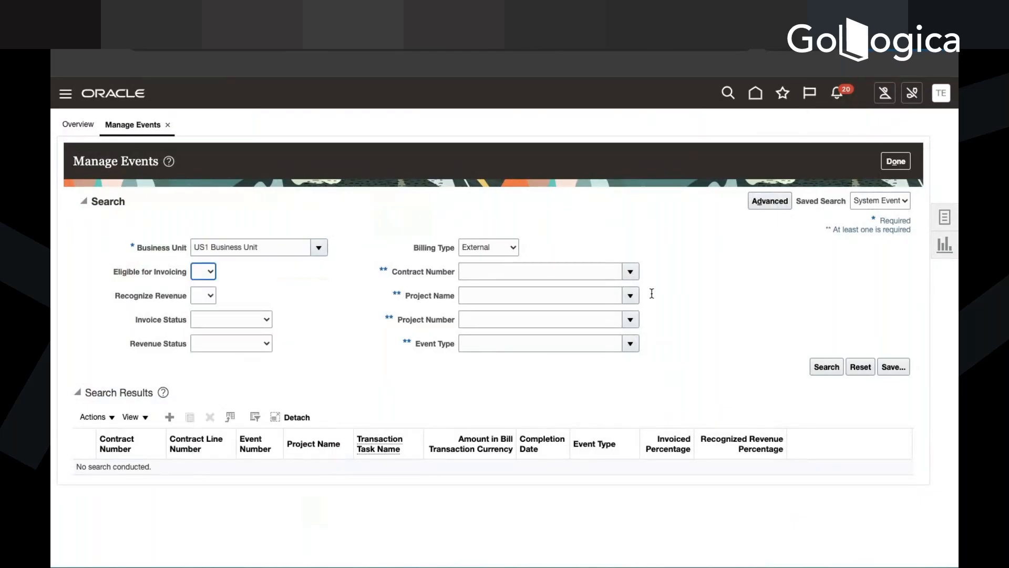
Search for the events with Contract Number Test Contract, select the Phase1 event and review the events' invoiced percentages.
click(630, 271)
click(504, 271)
text(test)
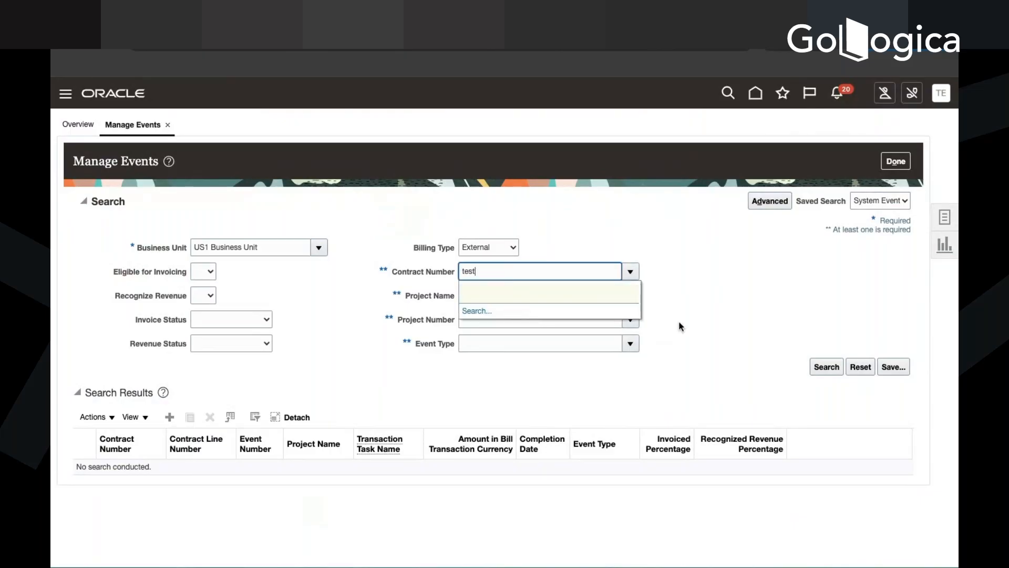
click(484, 313)
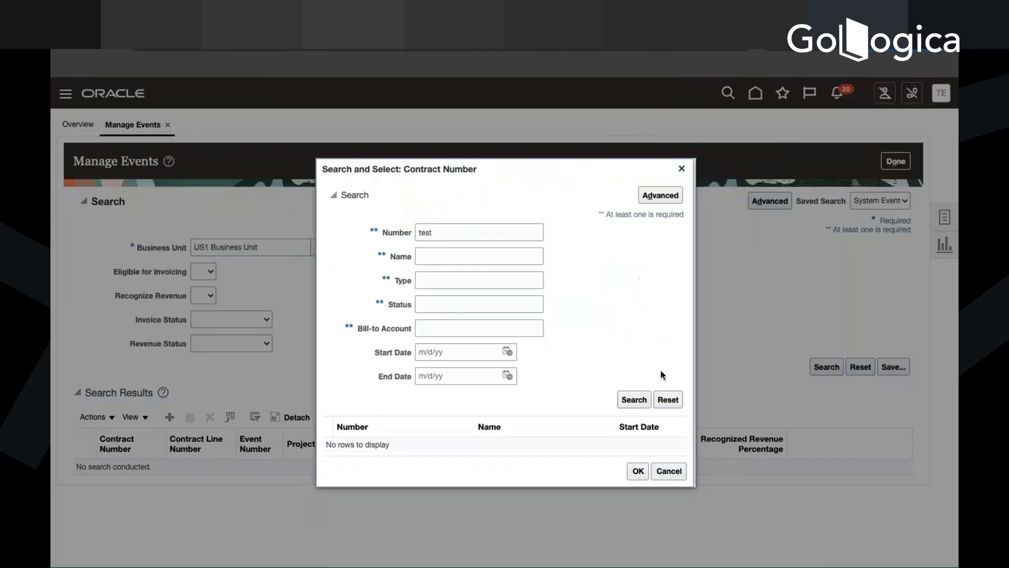
click(634, 399)
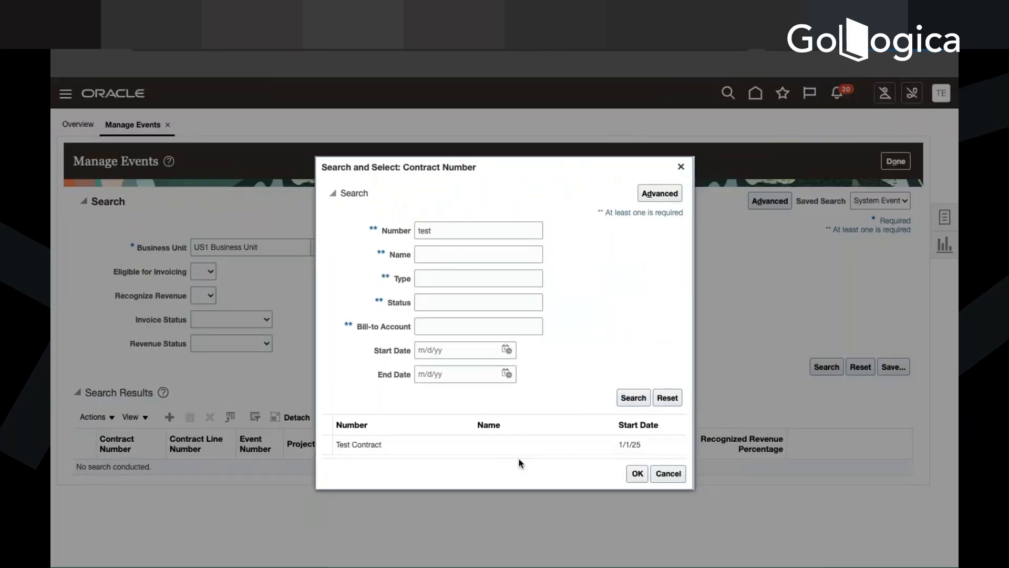
click(504, 446)
click(641, 477)
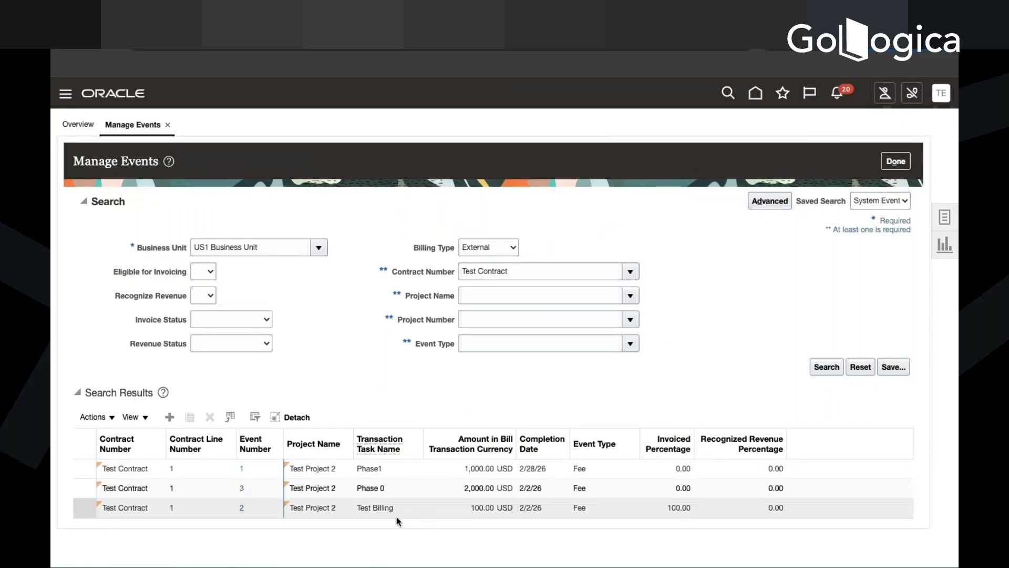
click(547, 469)
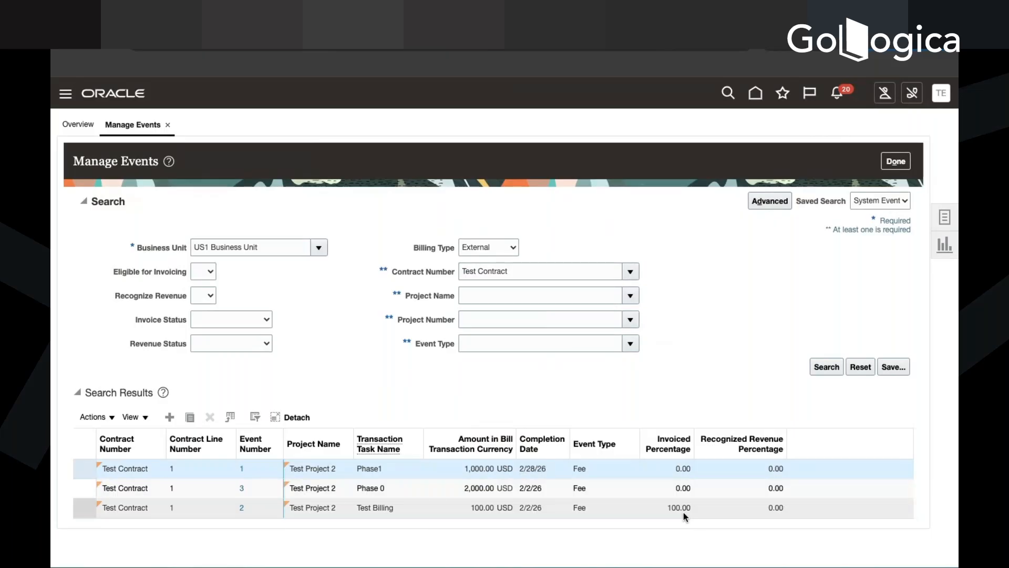
Select the Test Billing event in the search results and open Manage Invoices.
click(450, 510)
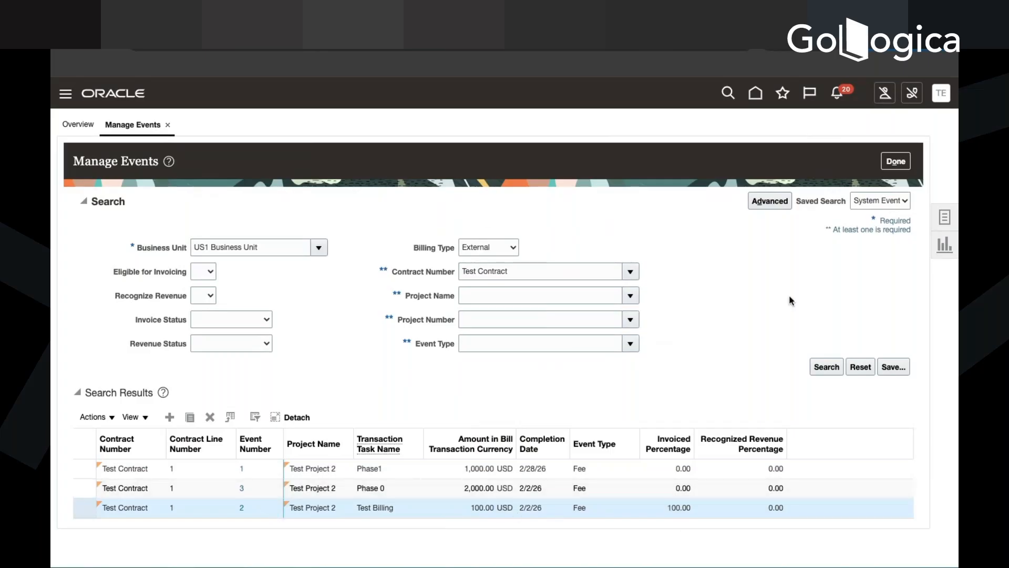
click(946, 216)
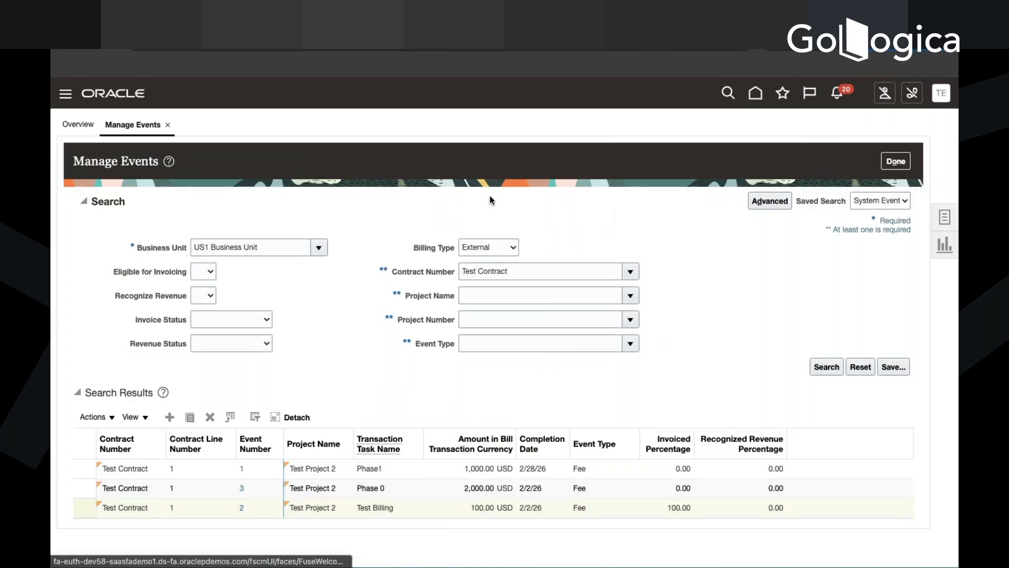
click(892, 229)
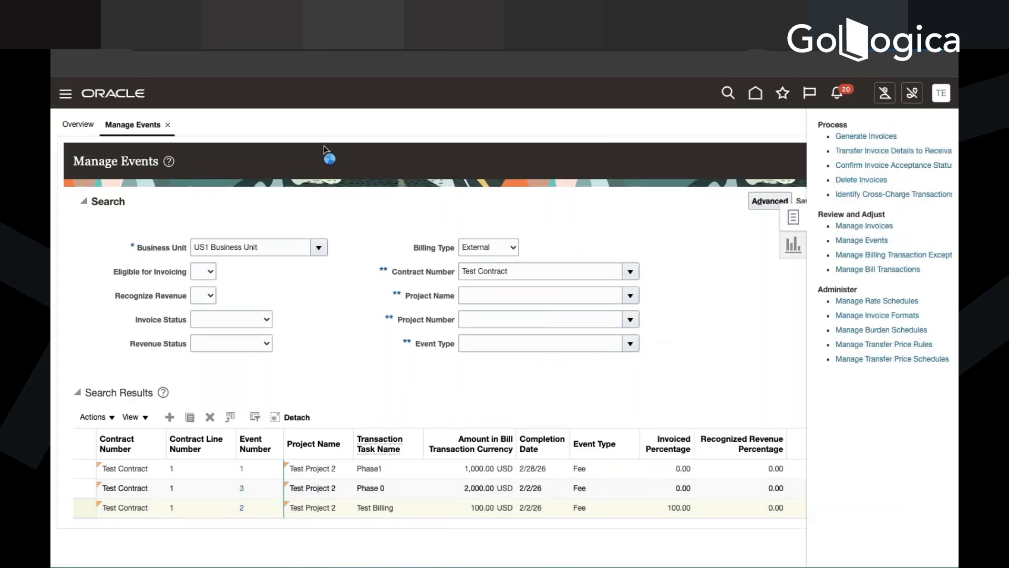
Set the invoice search's Business Unit to US1 Business Unit.
click(302, 239)
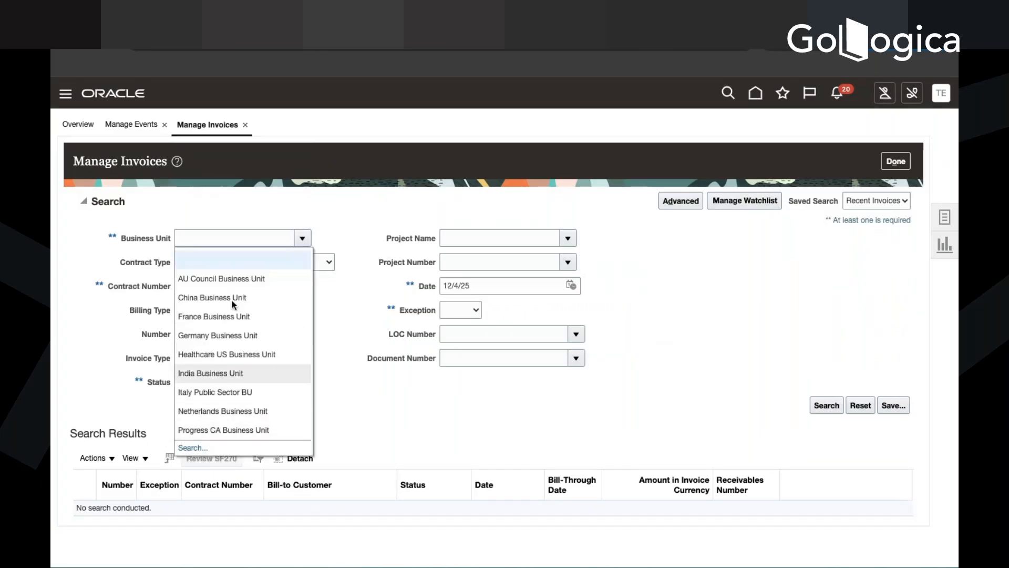
click(232, 238)
text(US)
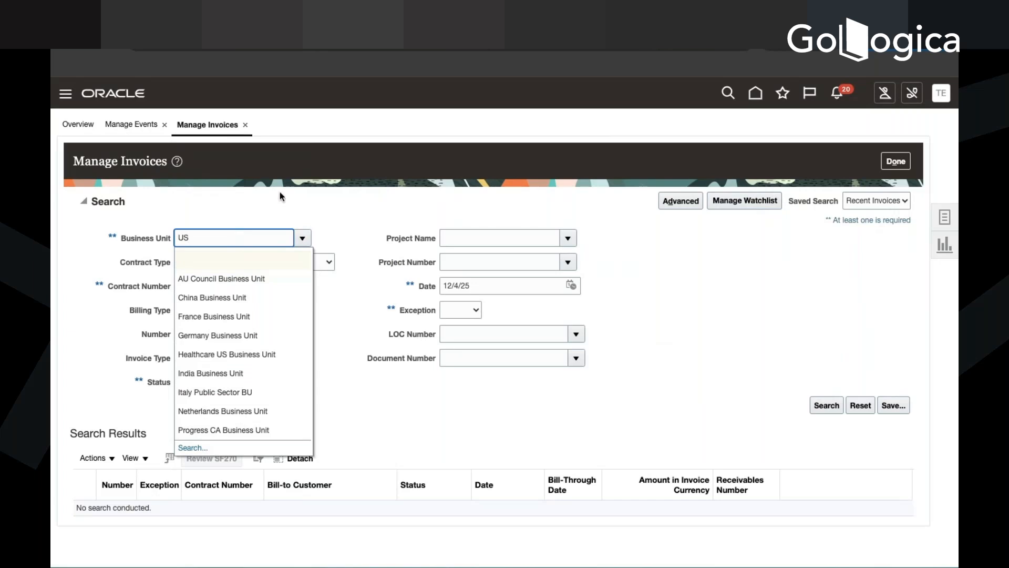
click(196, 447)
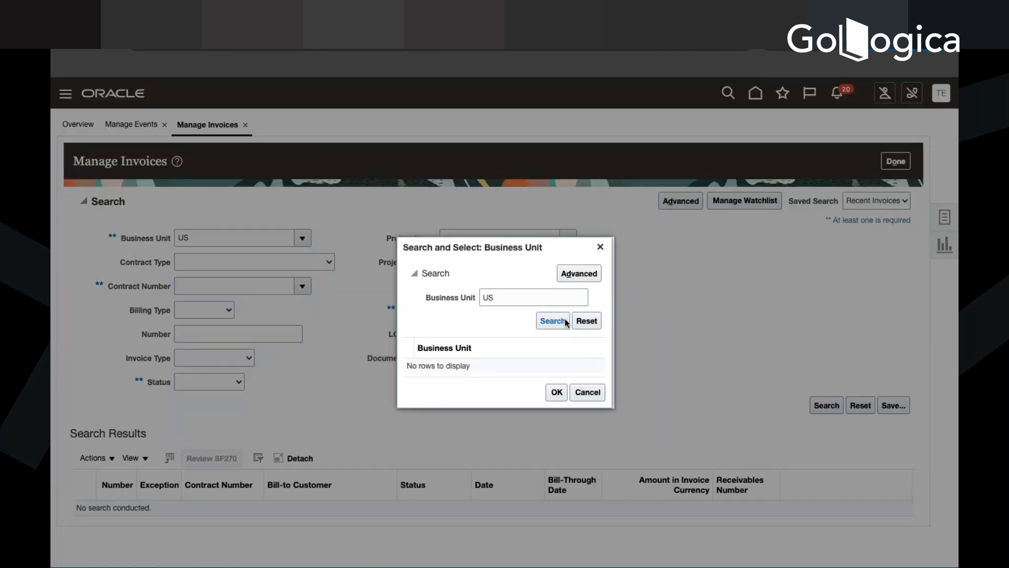
click(562, 322)
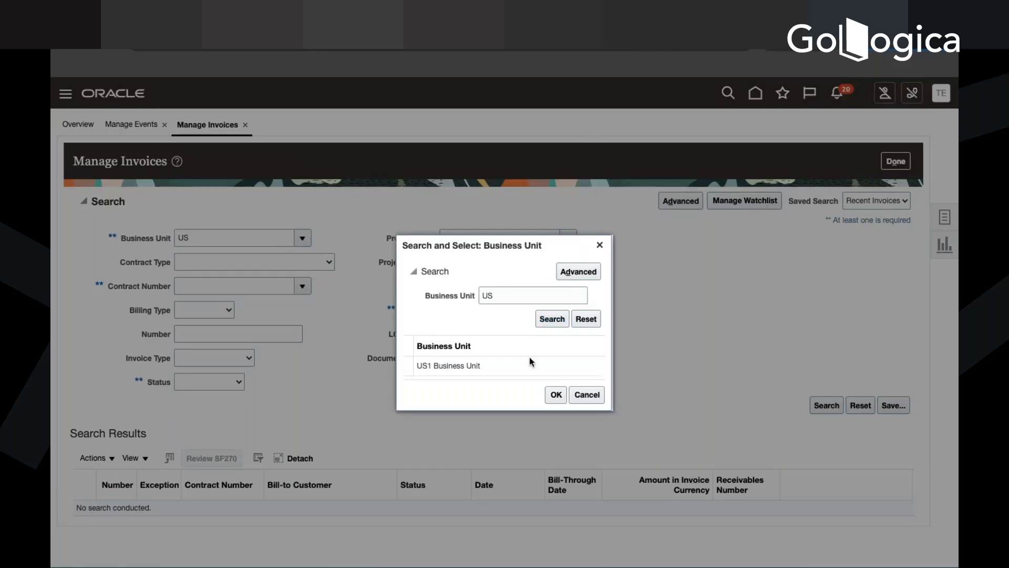
click(507, 371)
click(556, 394)
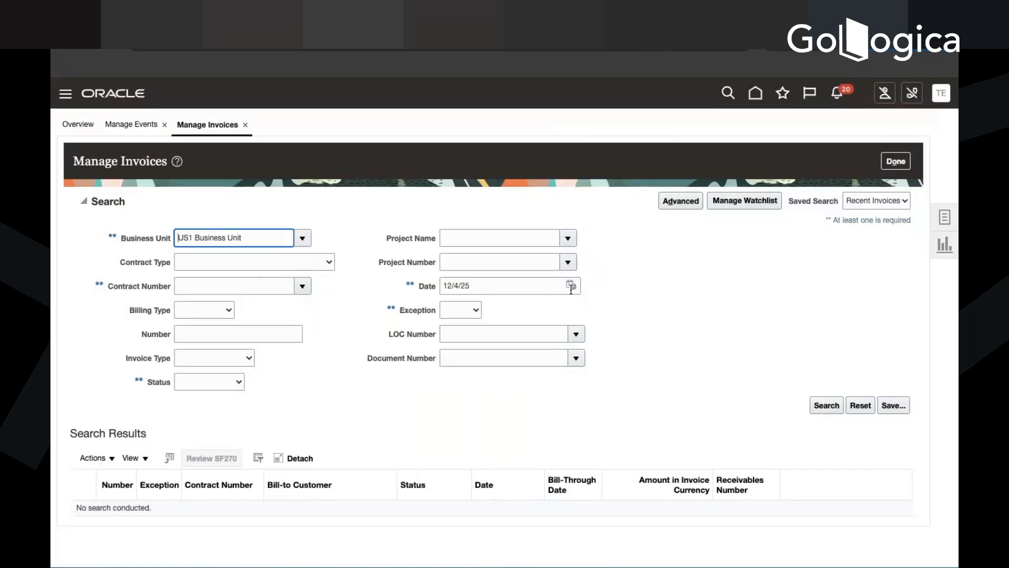
Set the invoice search's Date to 2/4/25 and run the search.
click(572, 288)
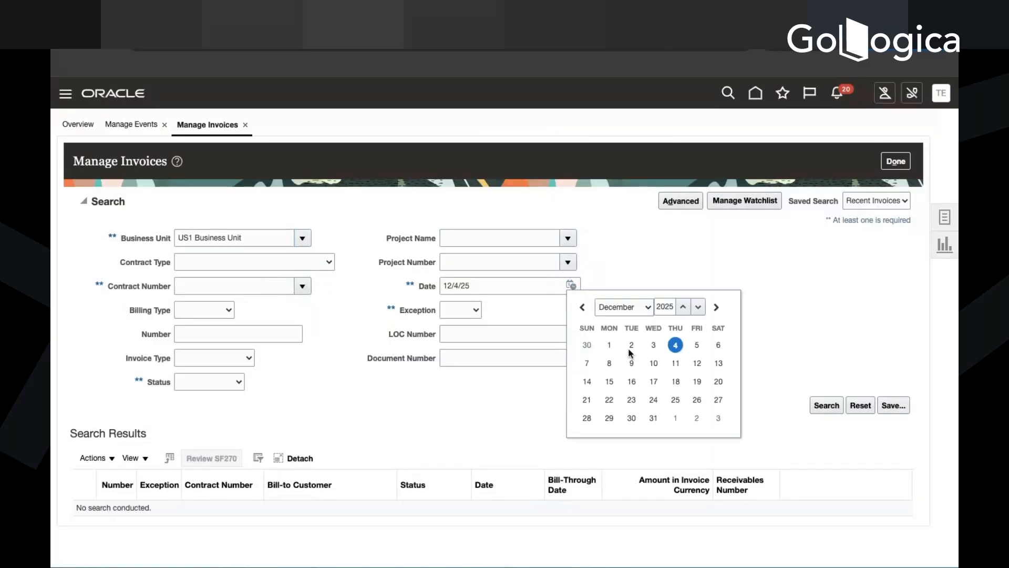
click(674, 343)
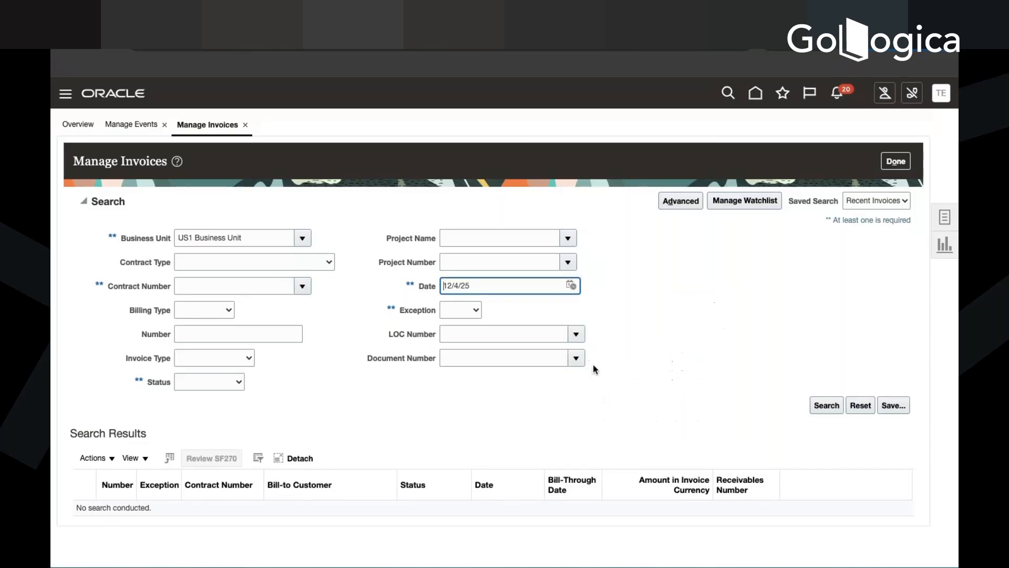
click(571, 286)
click(645, 310)
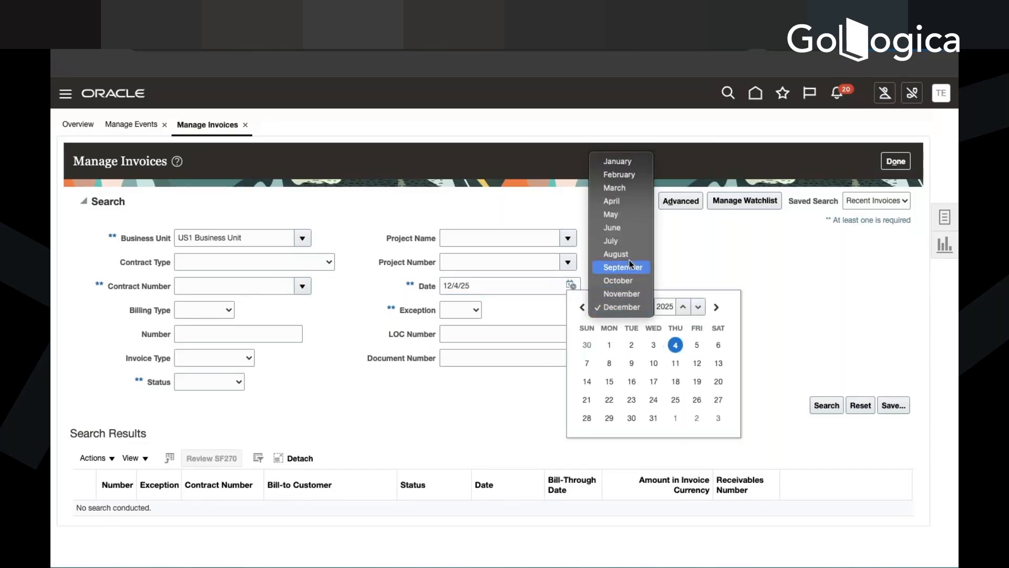
click(623, 177)
click(636, 364)
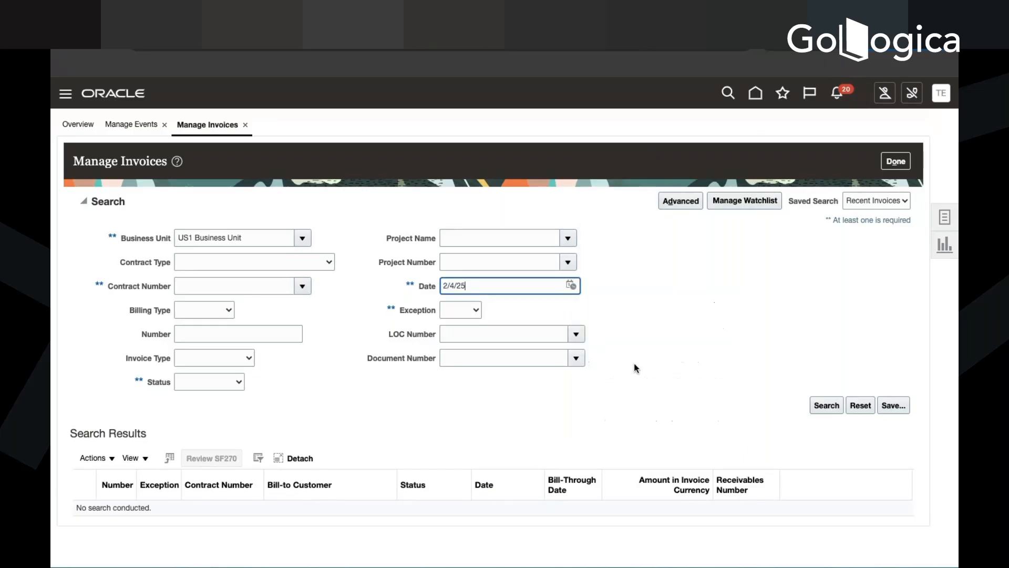
click(836, 406)
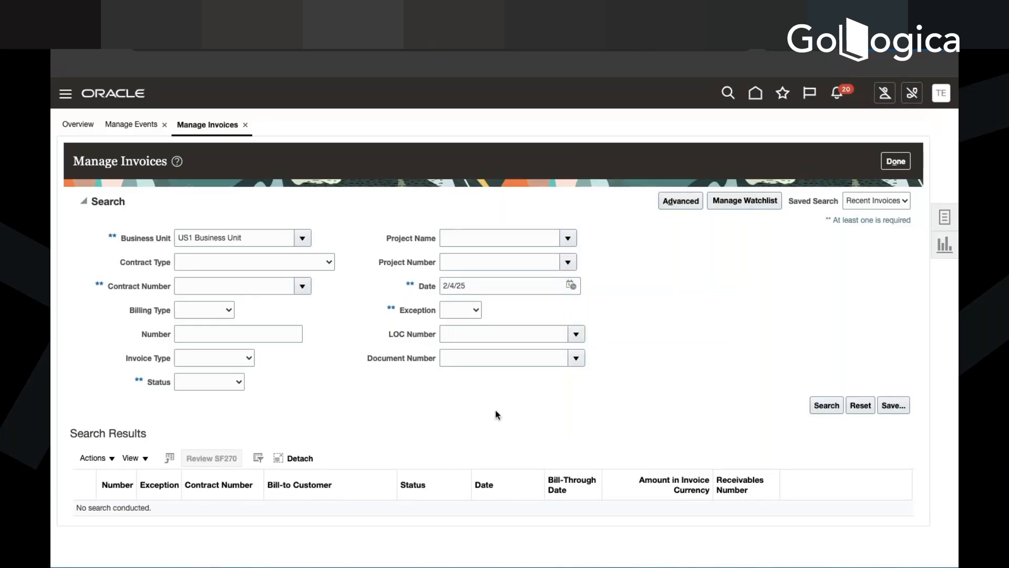
Set the search's Contract Number to Test Contract and search the invoices again.
click(301, 286)
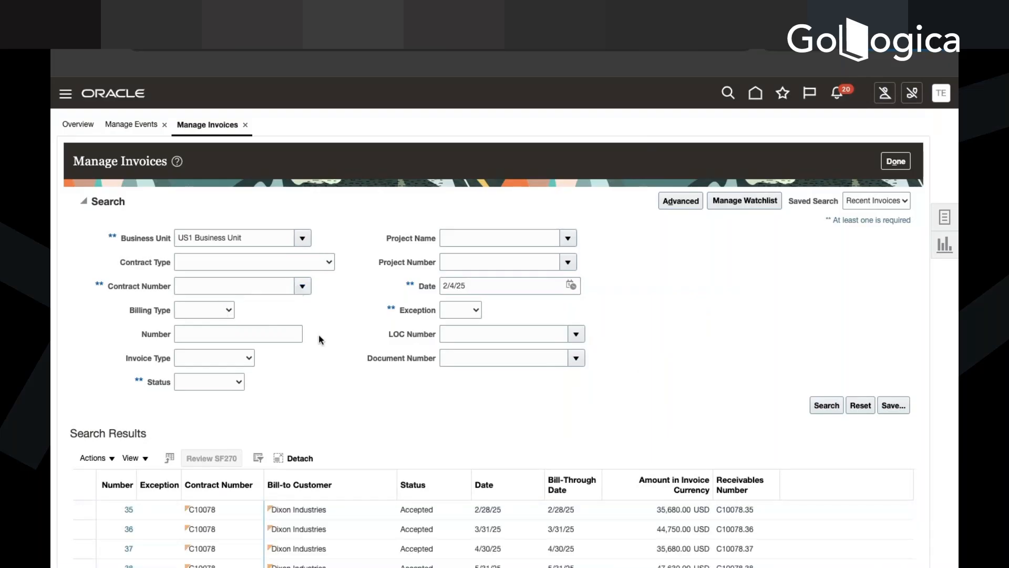
click(193, 496)
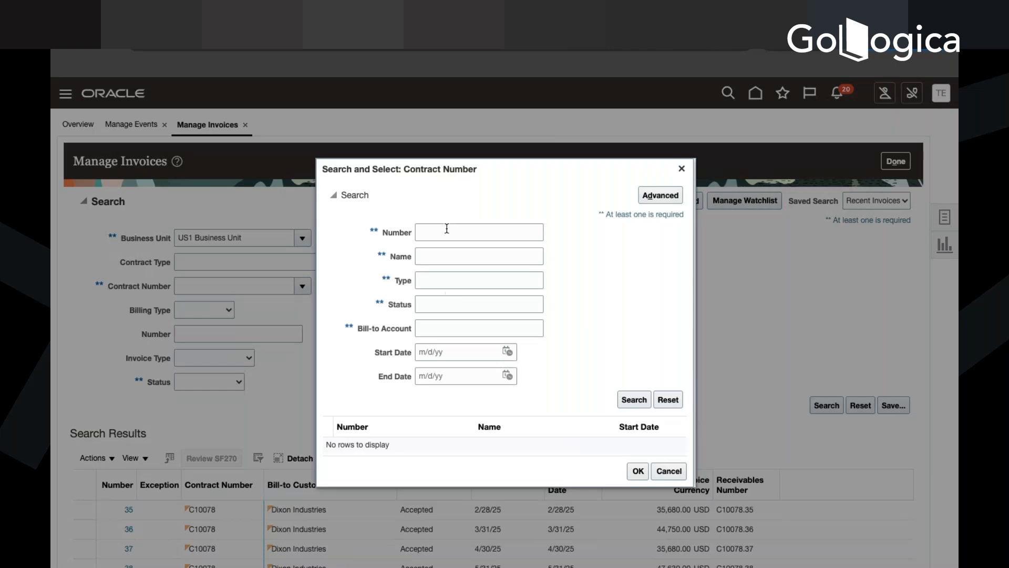
click(447, 229)
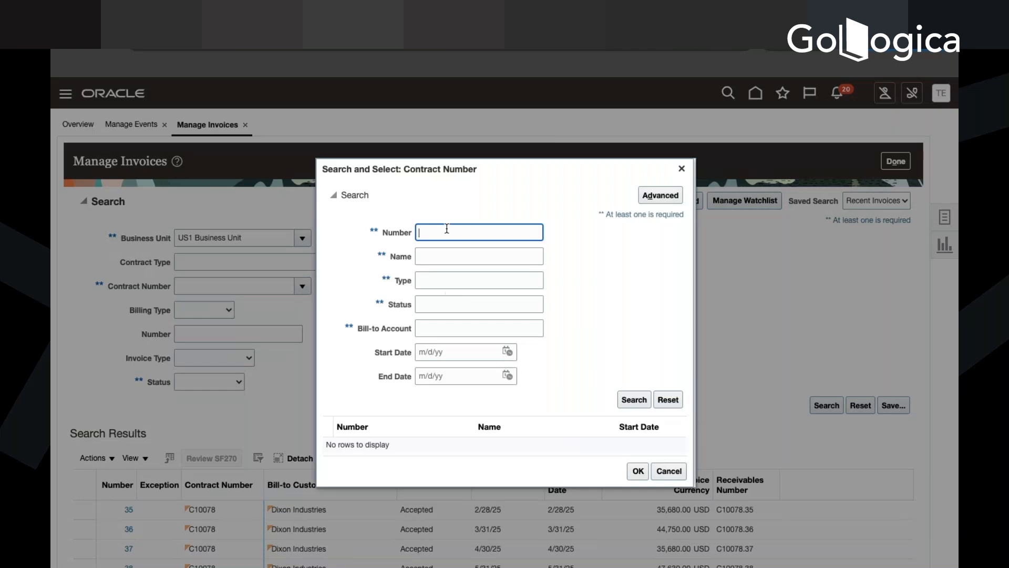
text(Test)
key(Return)
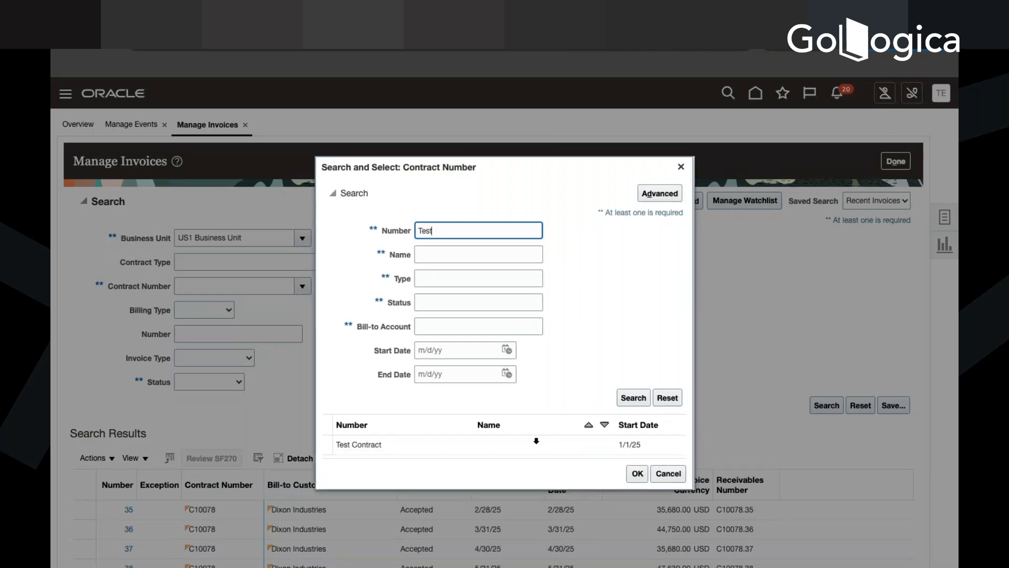
click(557, 447)
click(637, 473)
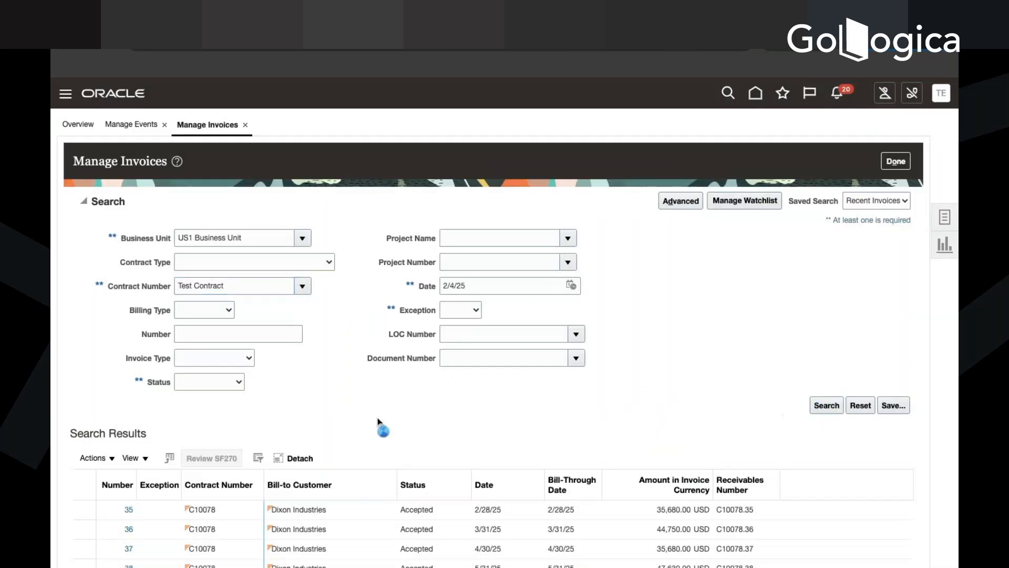
Open Test Contract's invoice 1 and select its labor line to review the invoice lines and amounts.
click(680, 516)
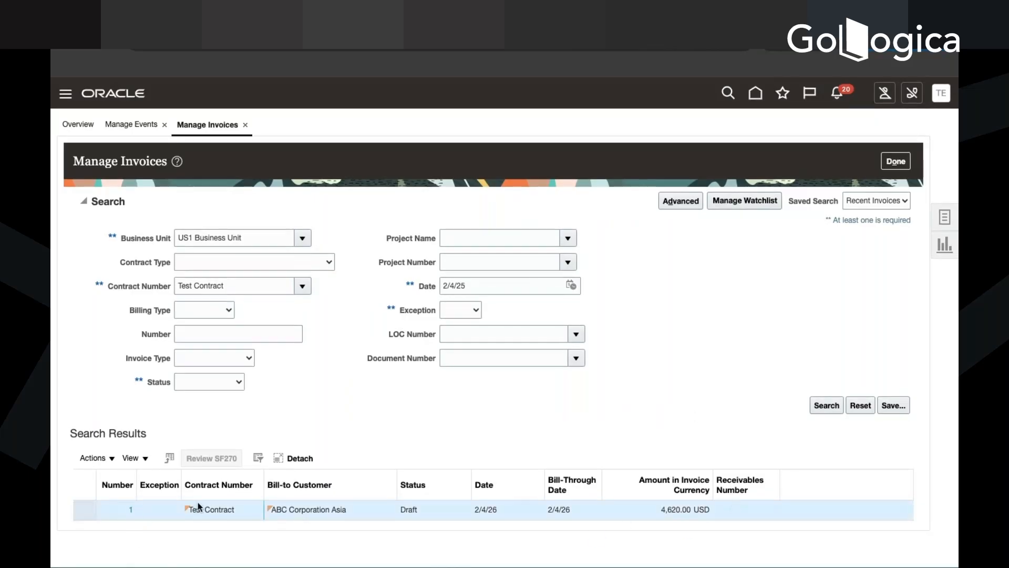
click(130, 512)
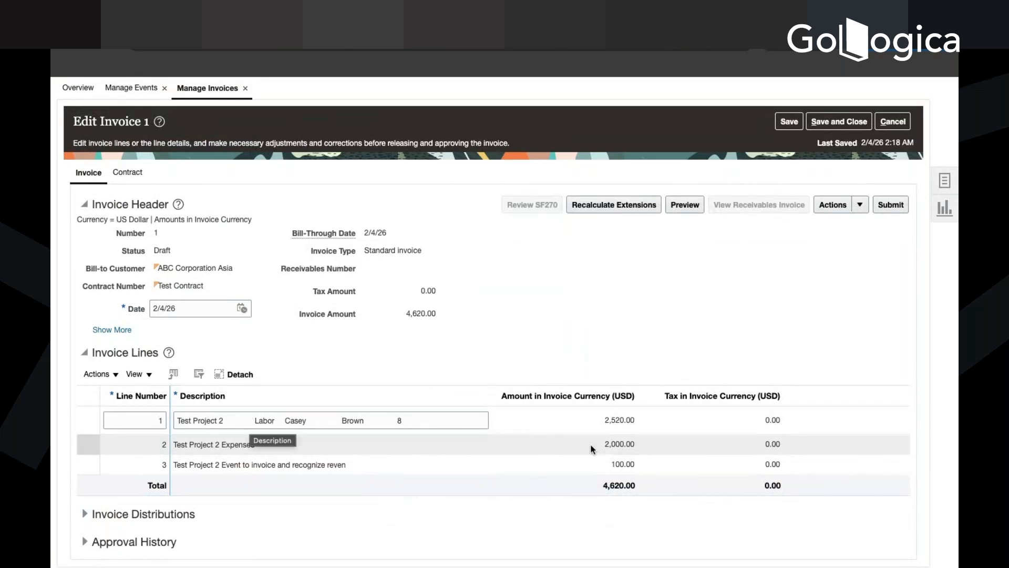
click(661, 424)
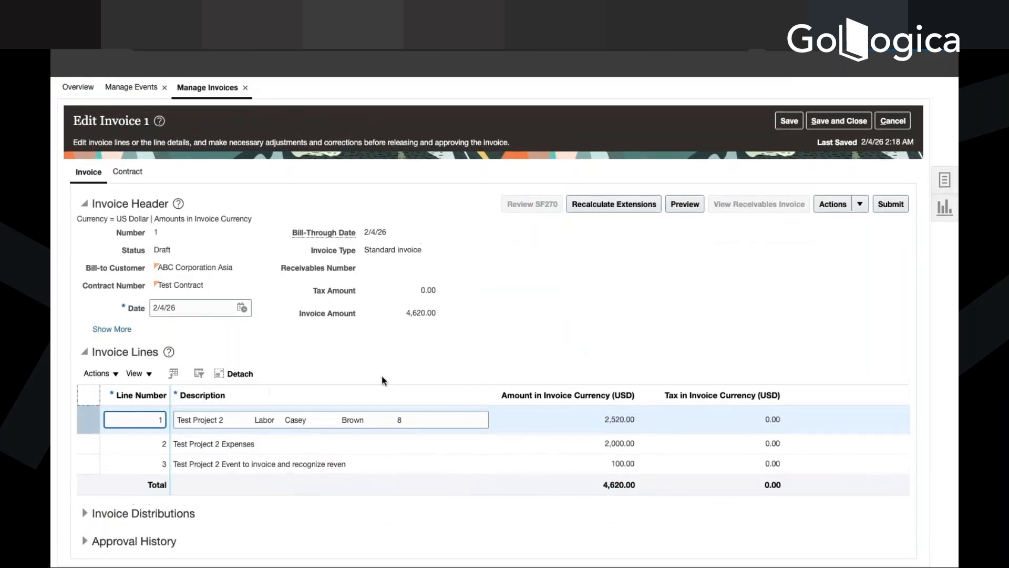
Expand the invoice distributions and examine the expenditure item details behind the labor charge on line 1.
click(84, 513)
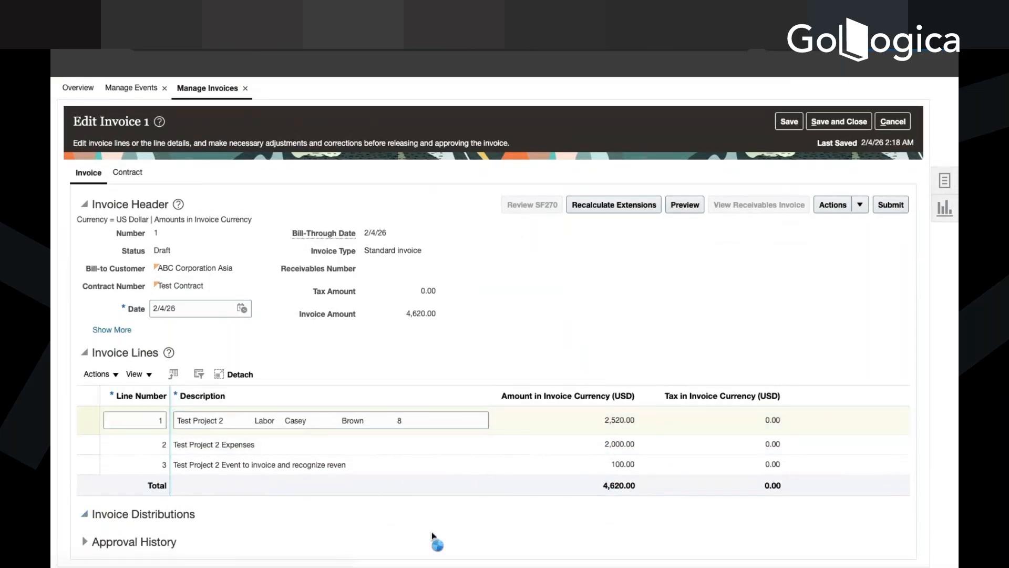
scroll(403, 528, down, 3)
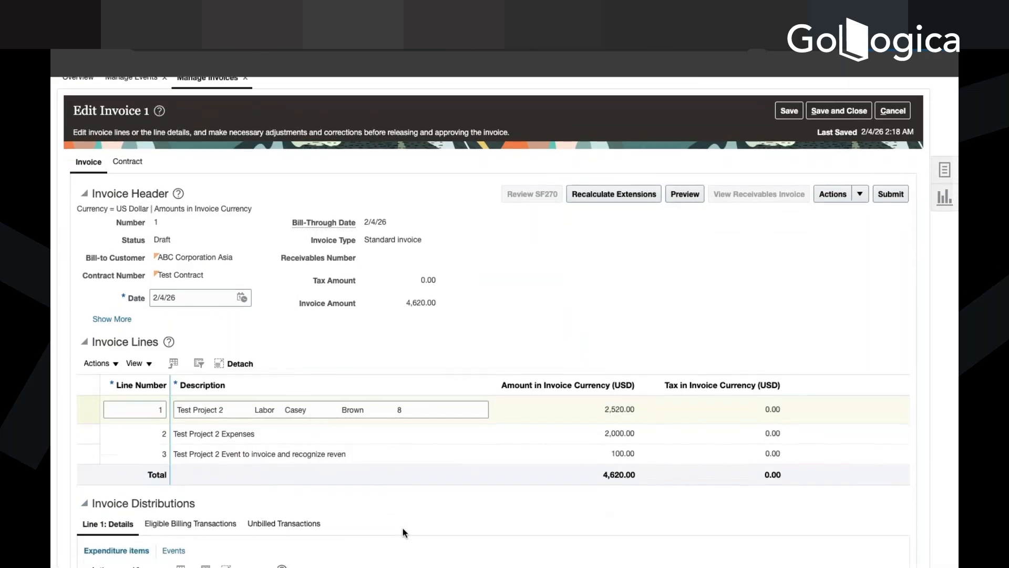
scroll(402, 528, down, 1)
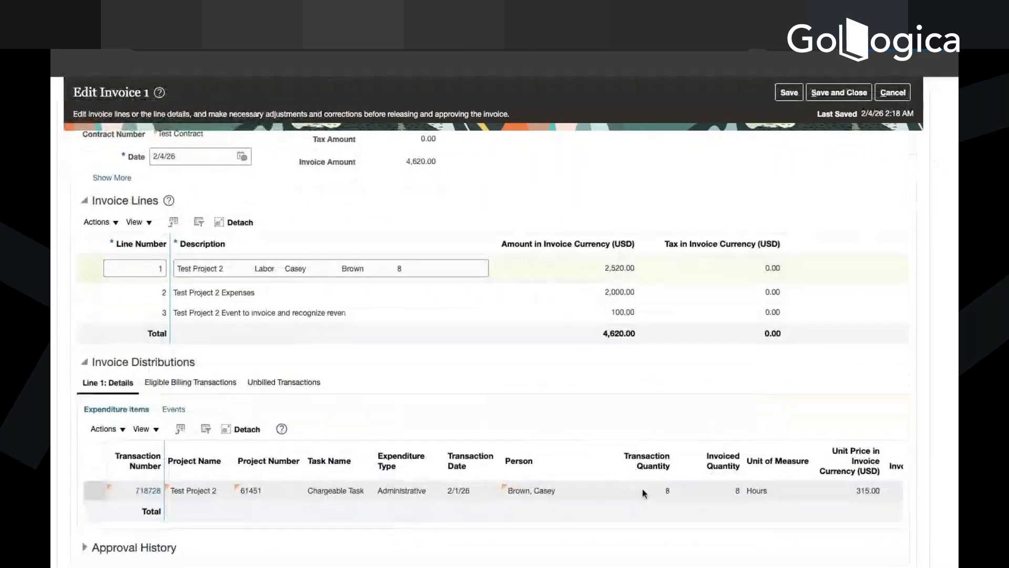
scroll(644, 492, right, 3)
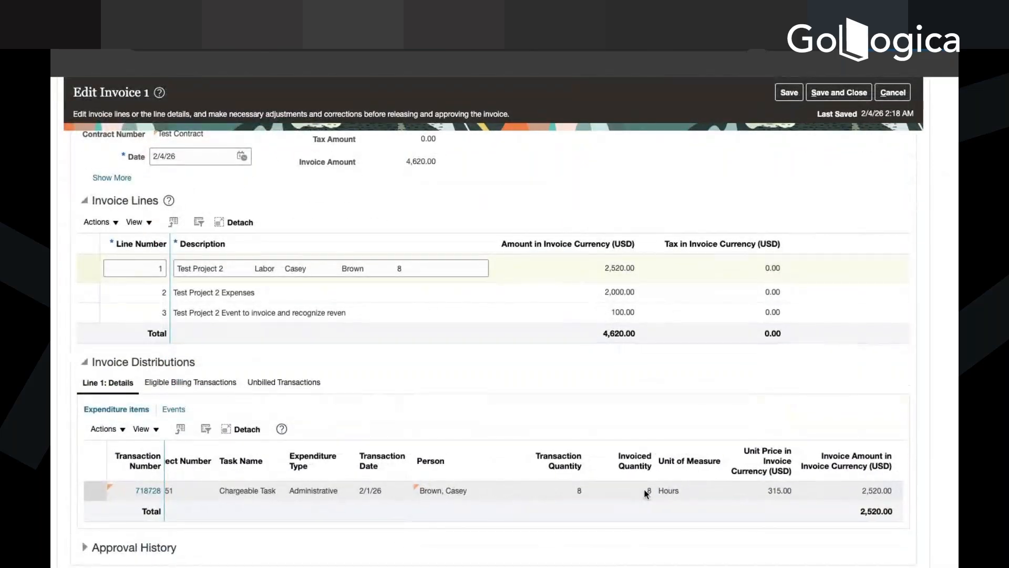
scroll(809, 493, left, 1)
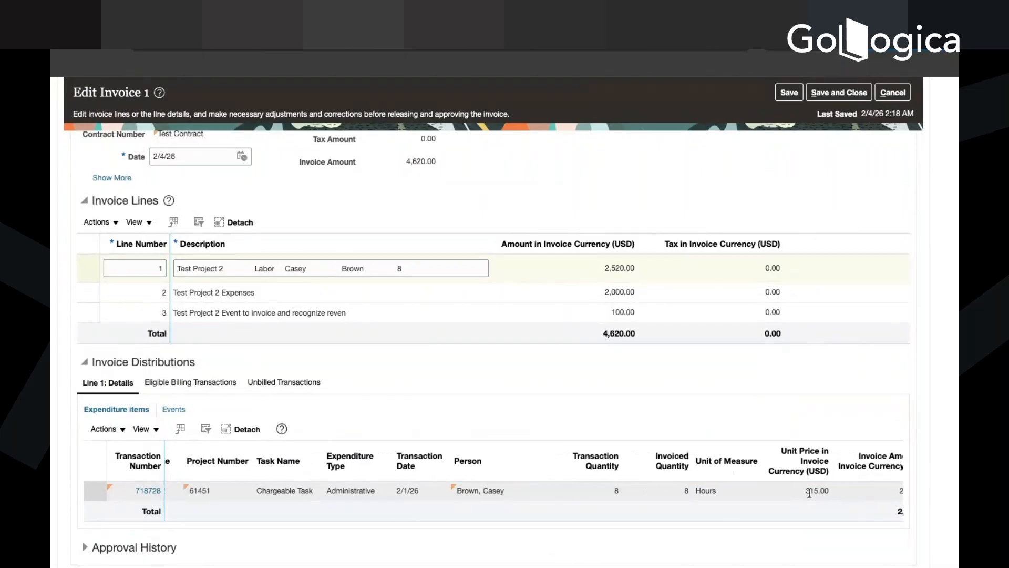
scroll(810, 493, left, 1)
scroll(811, 496, right, 2)
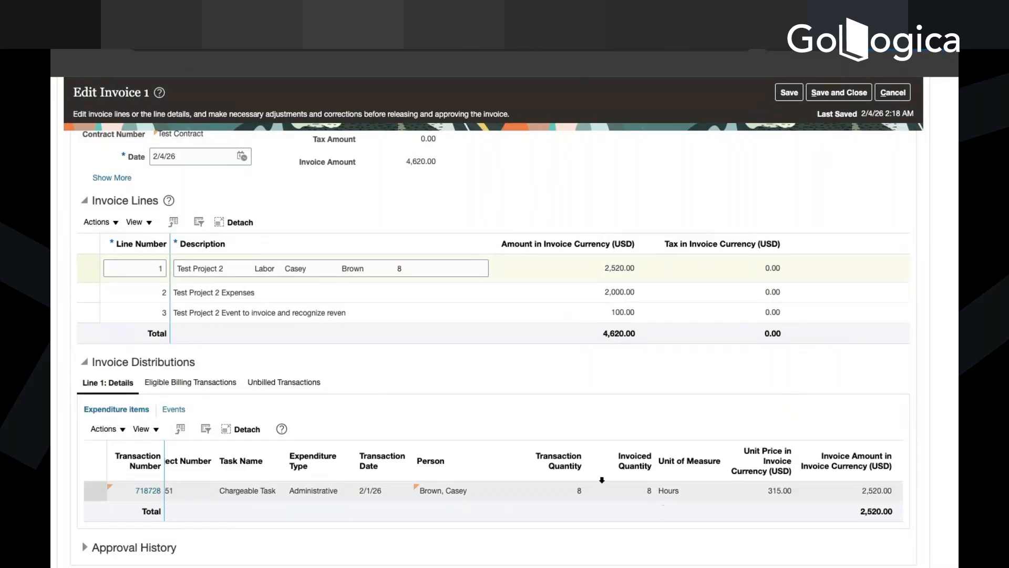
click(473, 293)
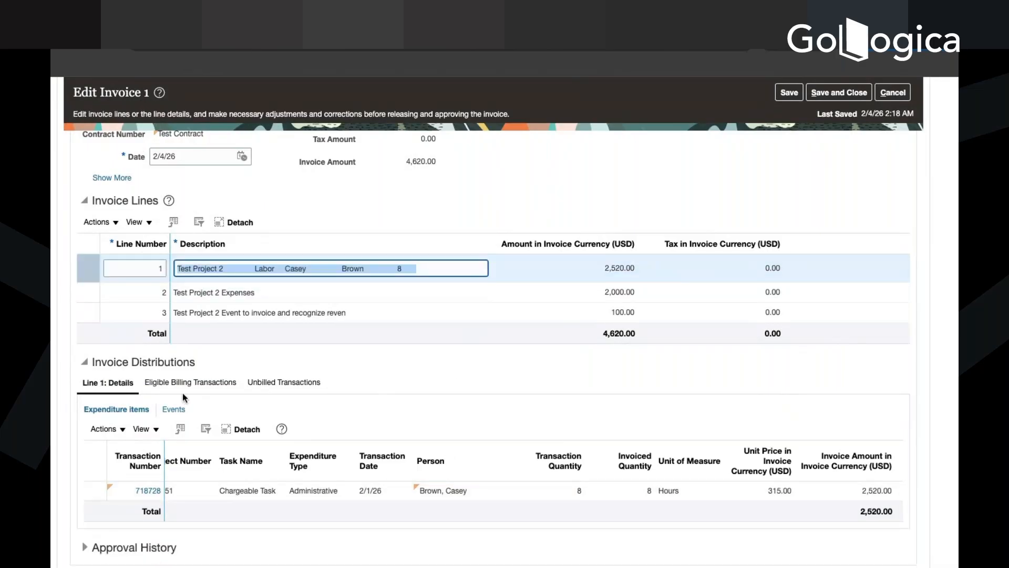
Check line 1's unbilled and eligible billing transactions, and return to its line details.
click(276, 385)
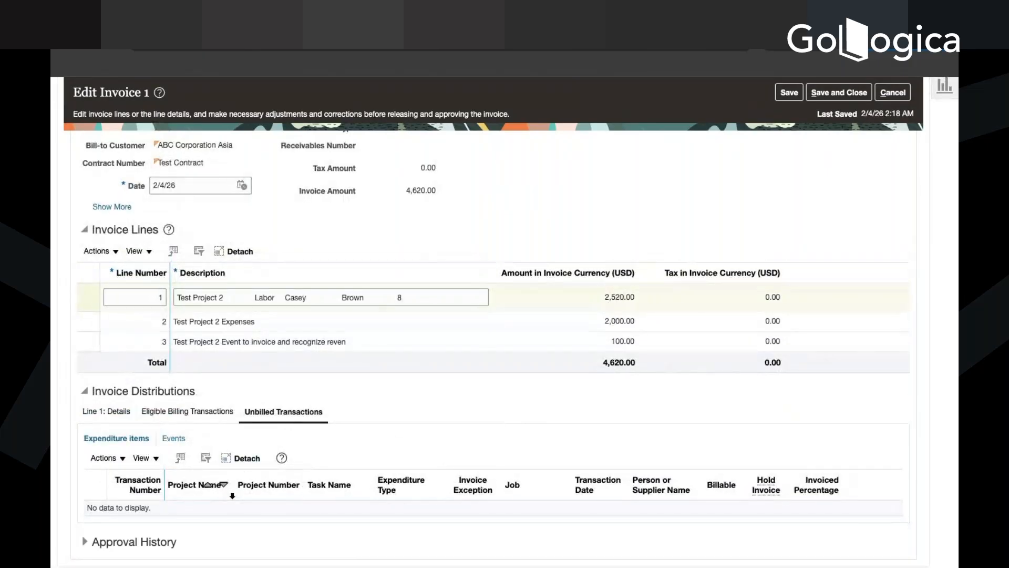
click(122, 412)
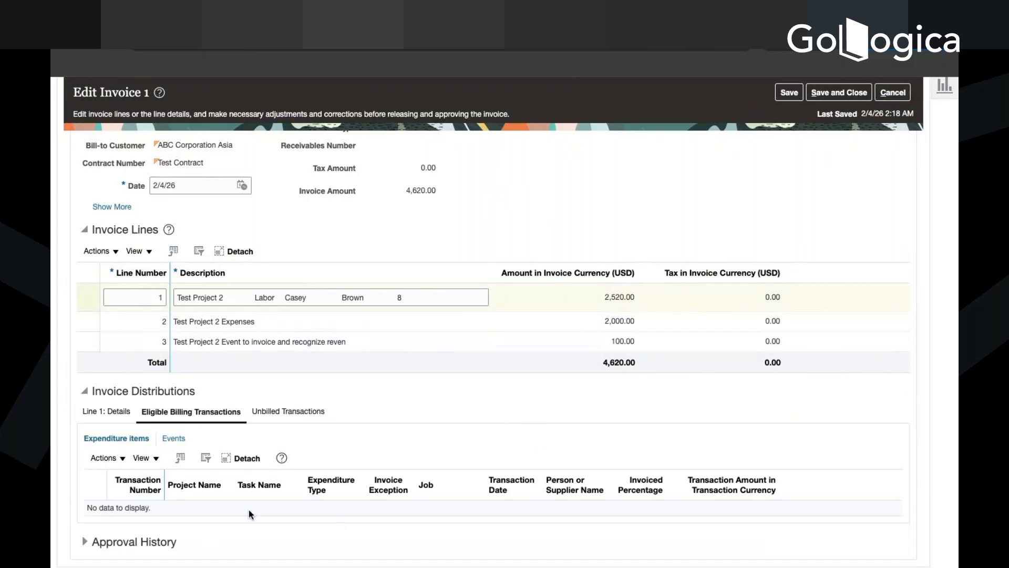
click(120, 414)
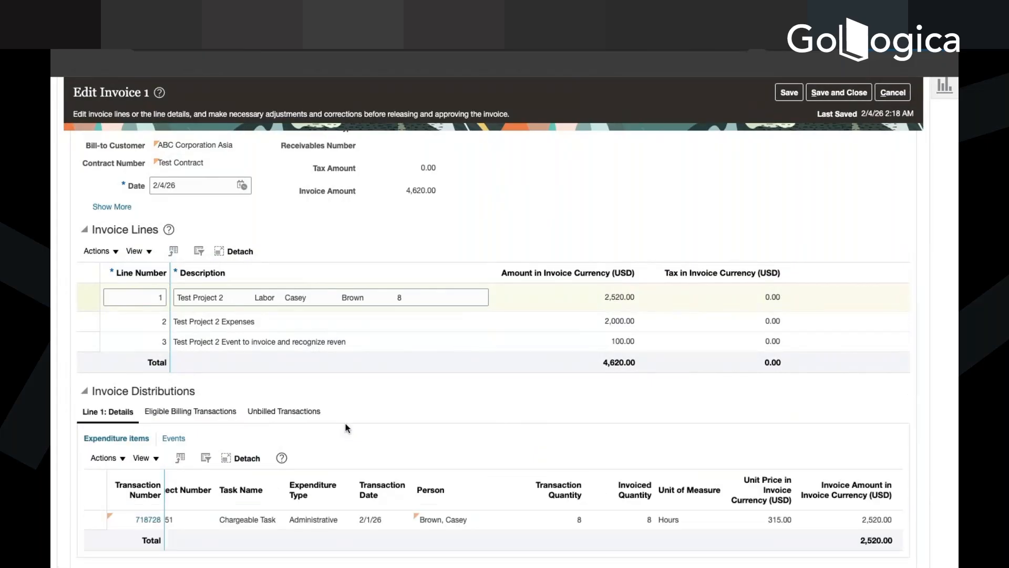
click(220, 524)
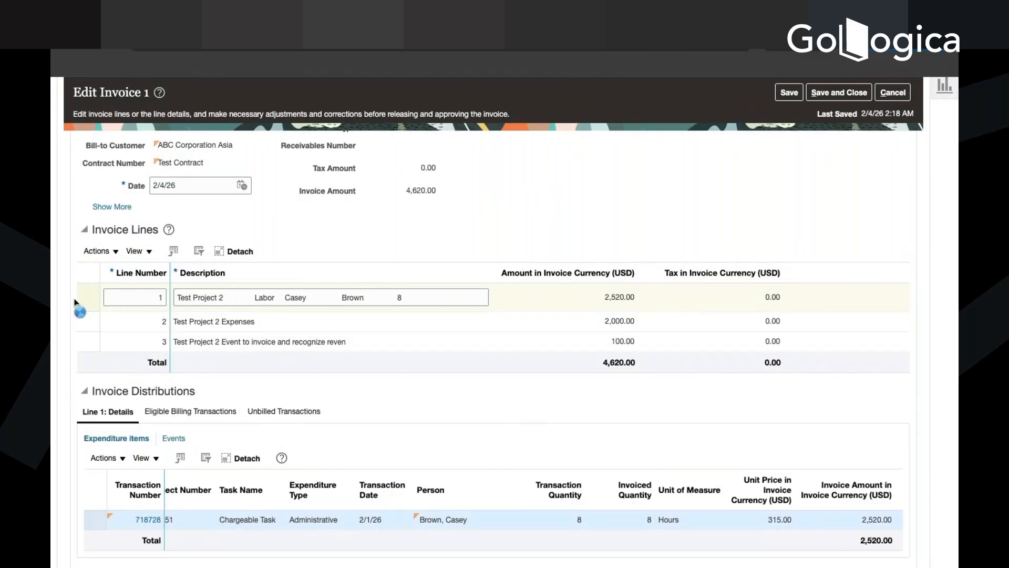
click(700, 301)
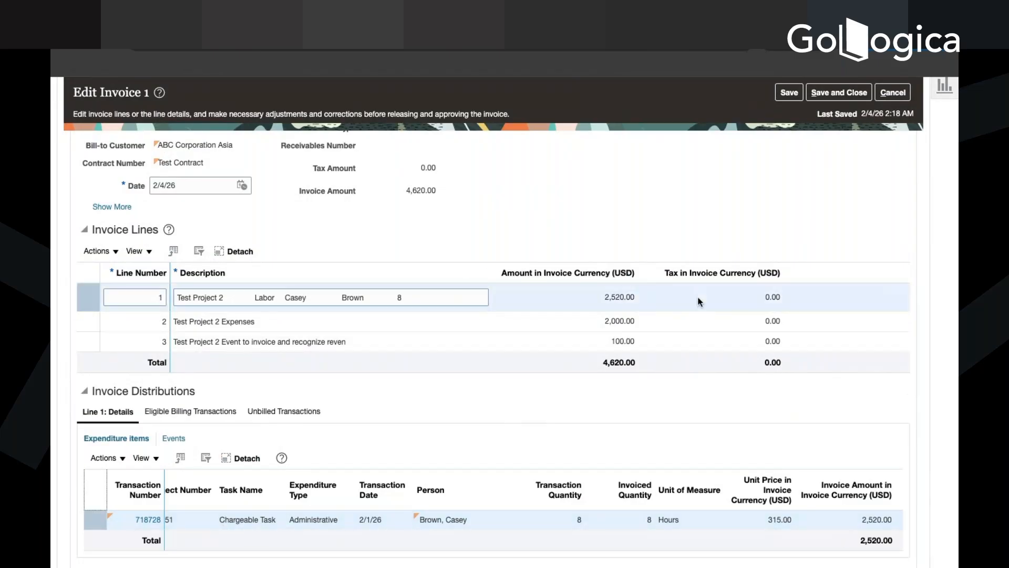
Review the expenditure items that make up the Expenses amount on invoice line 2.
click(508, 323)
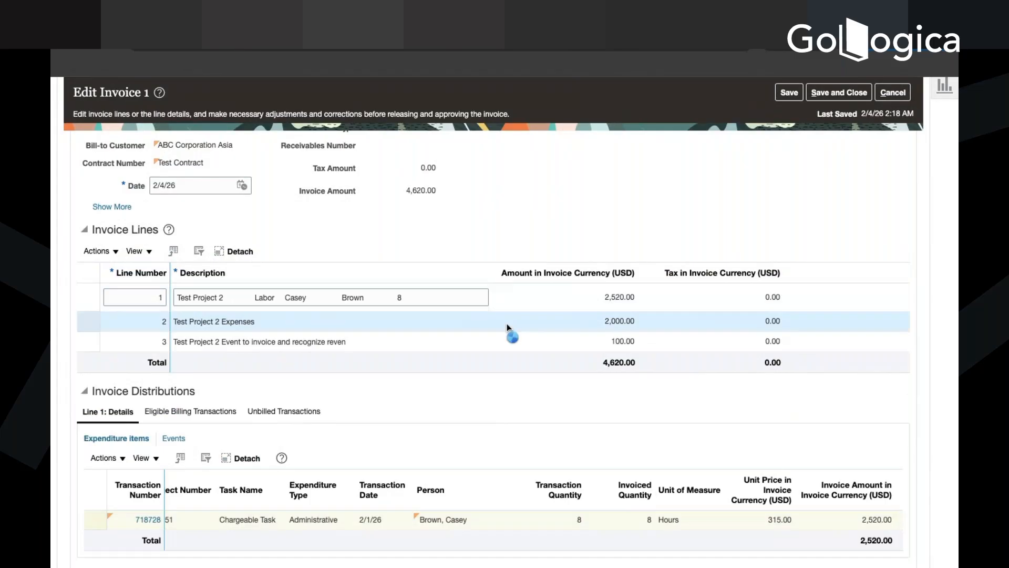
scroll(674, 502, down, 1)
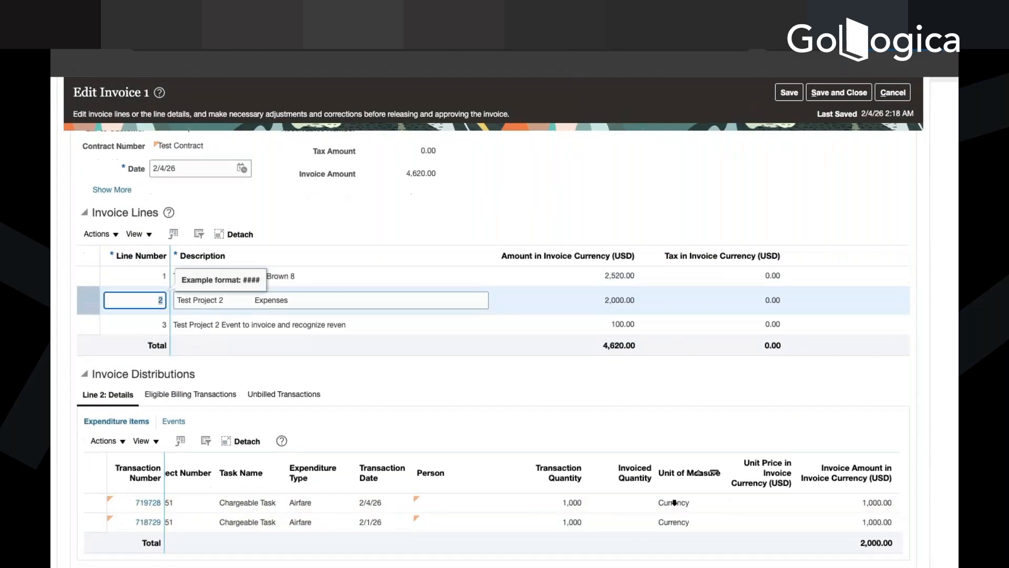
scroll(674, 502, down, 2)
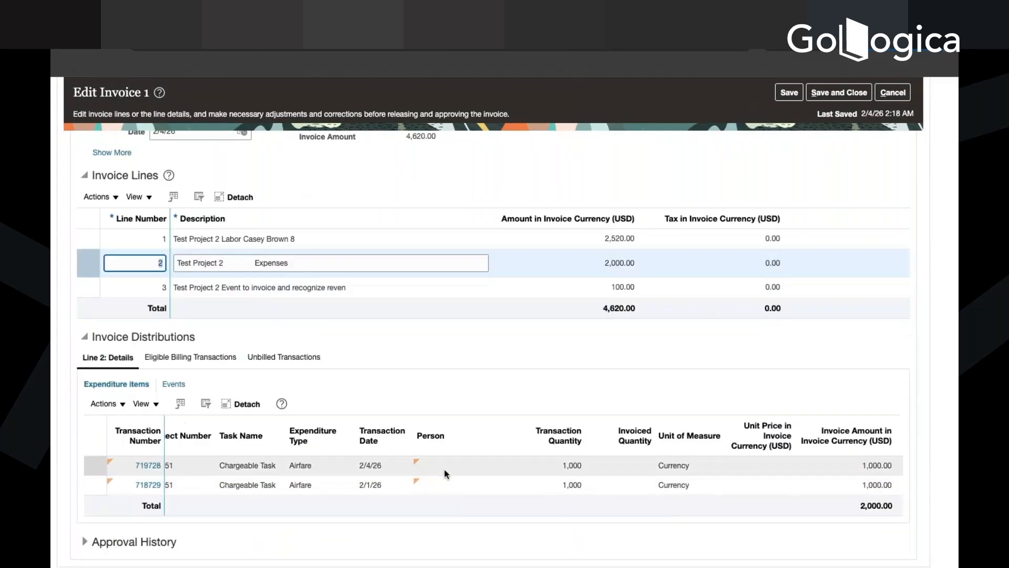
click(837, 490)
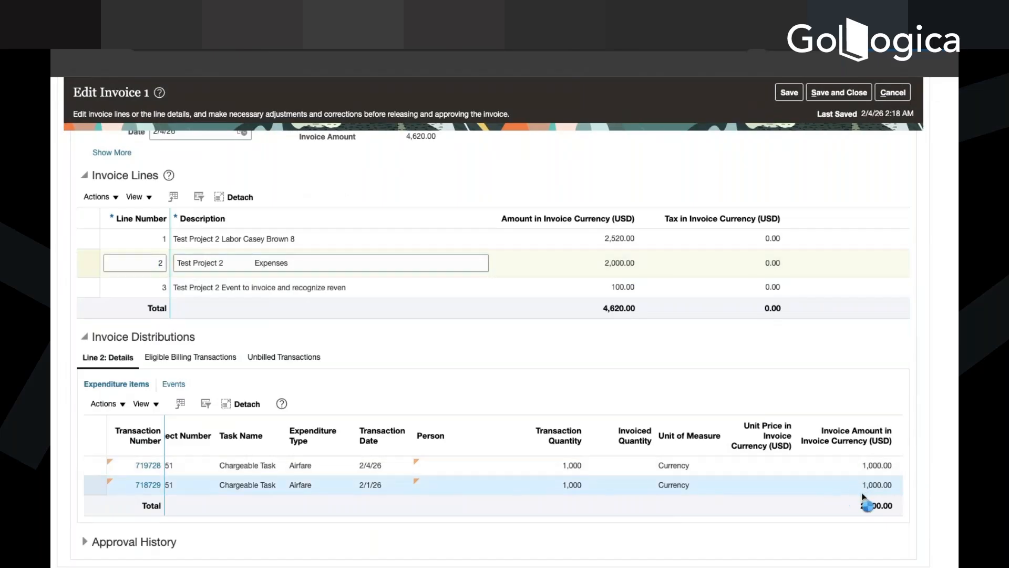
Show the billing event in the distributions of invoice line 3.
click(466, 288)
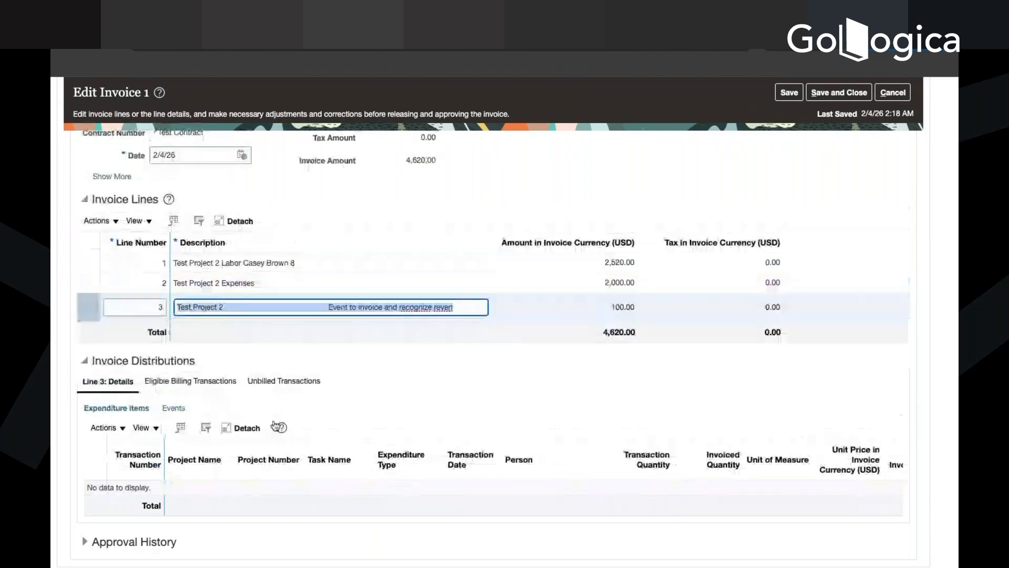
click(177, 410)
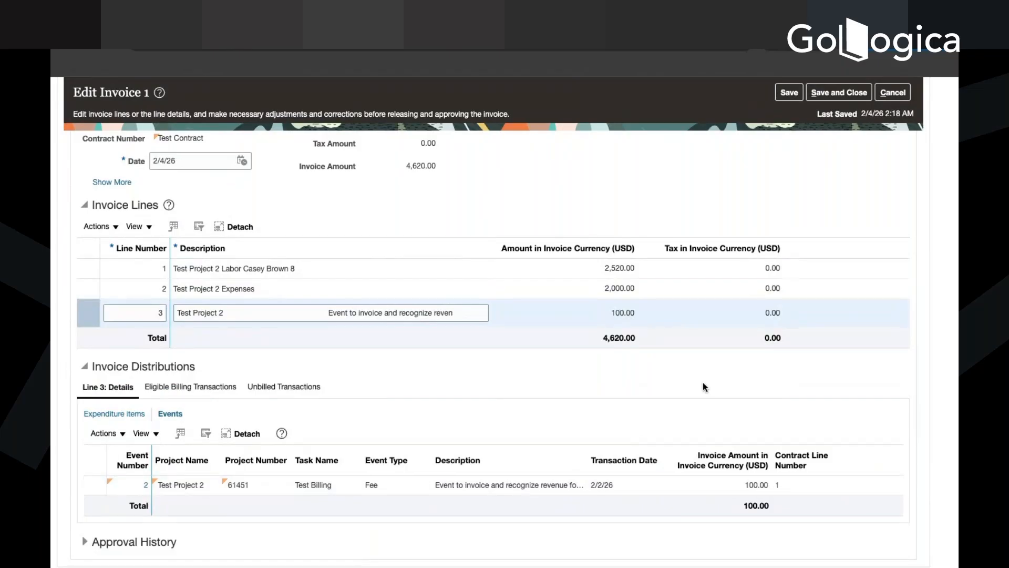
click(109, 415)
click(177, 415)
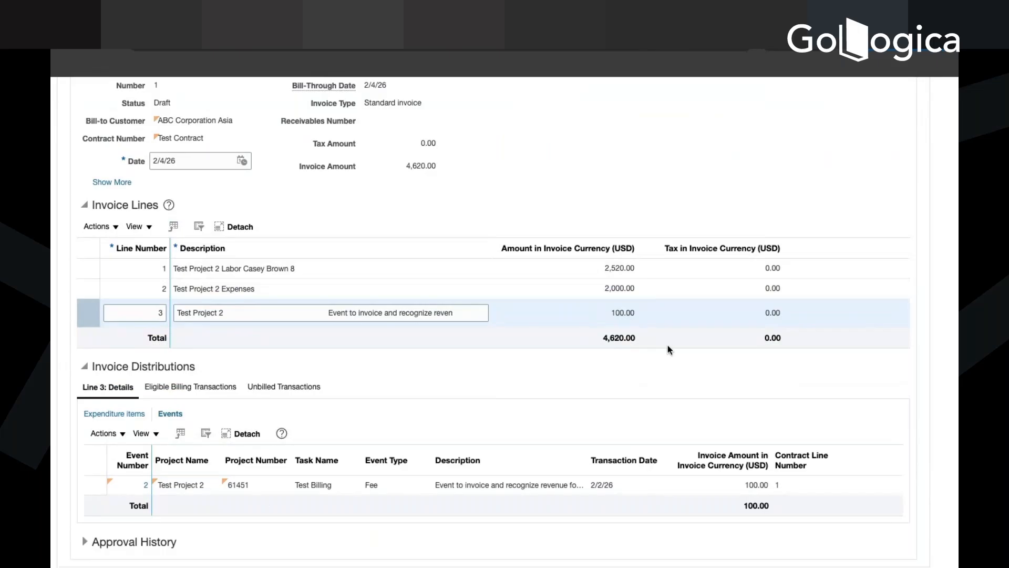
Reselect invoice line 1, and leave the invoice editor for the Manage Invoices search results.
click(478, 274)
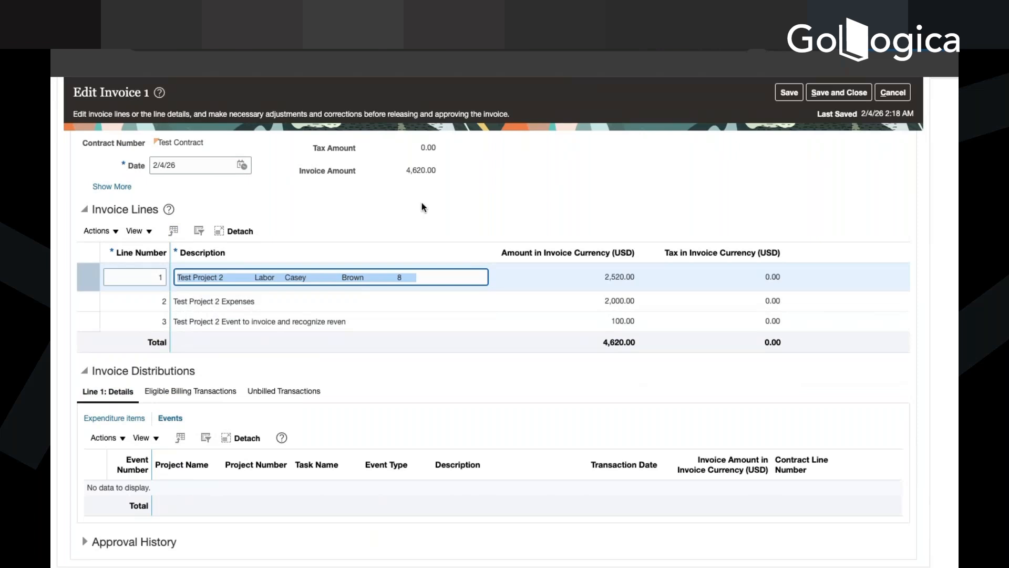
scroll(421, 203, up, 3)
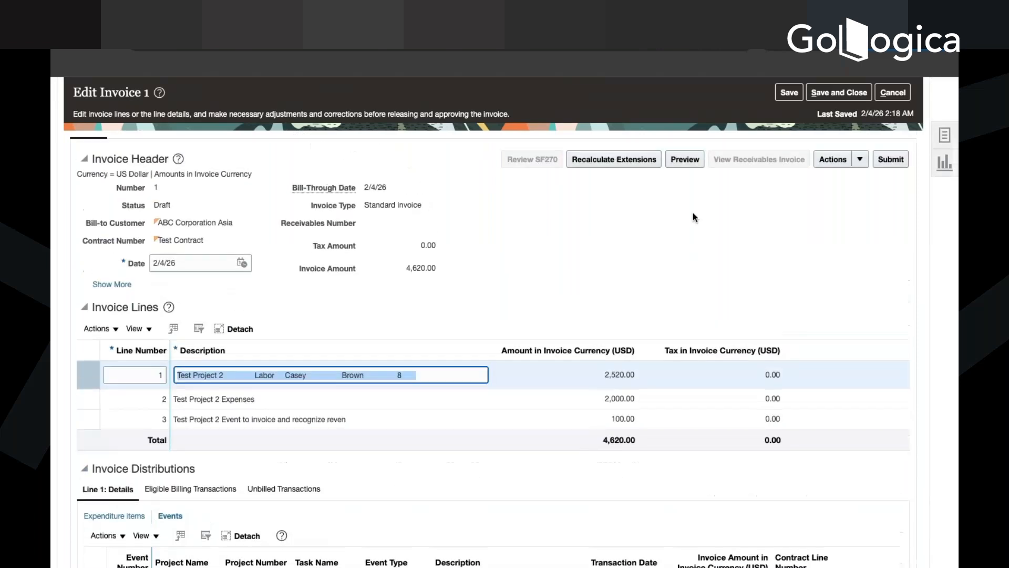
scroll(693, 212, up, 2)
click(854, 160)
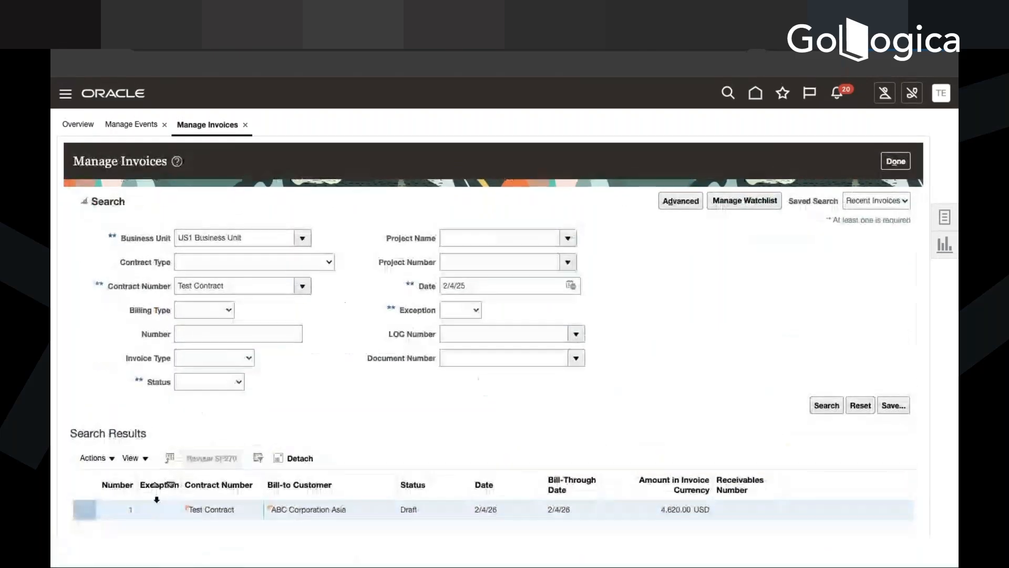
Submit draft invoice 1 of Test Contract and approve it.
click(108, 459)
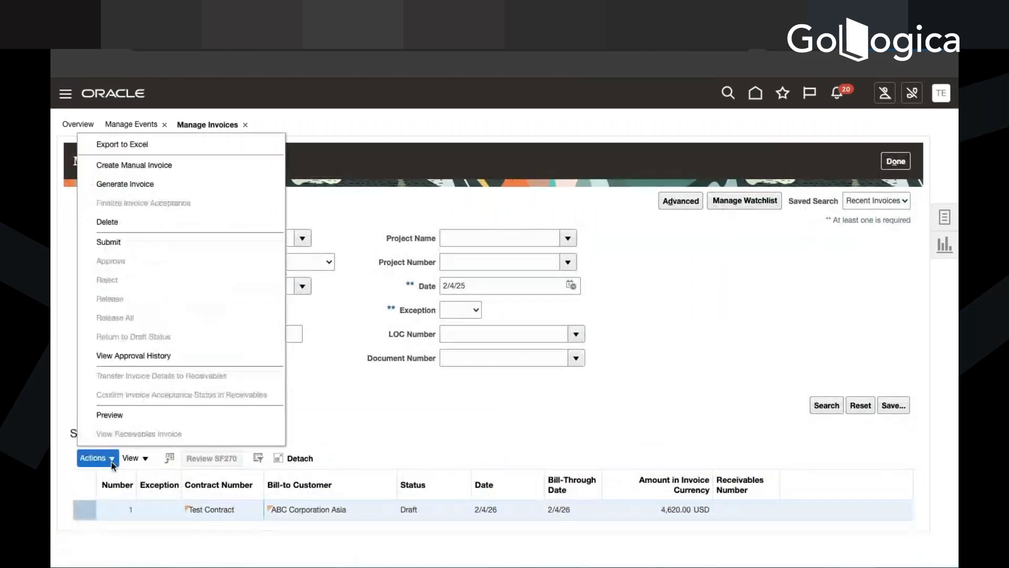
click(119, 240)
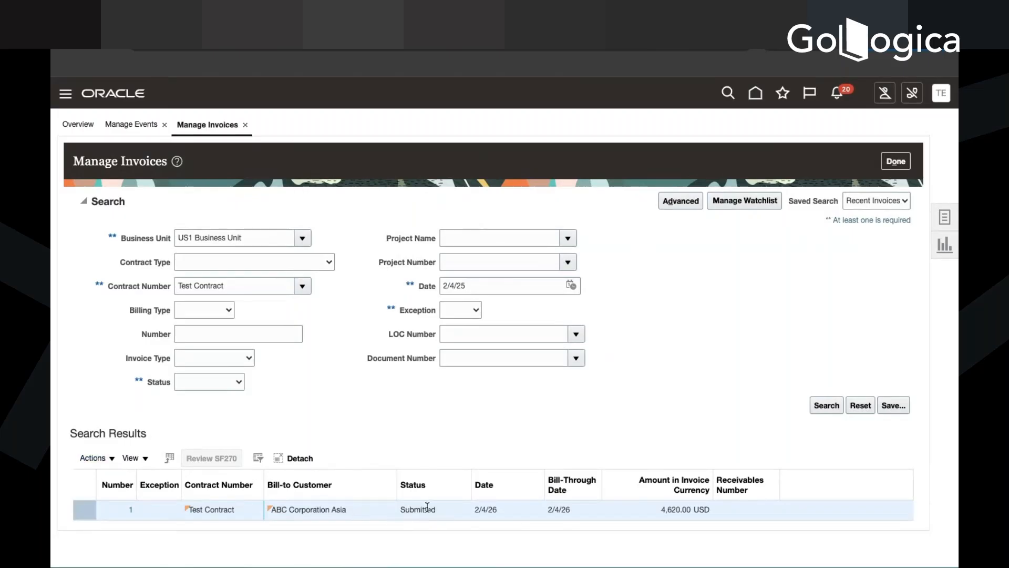
click(110, 458)
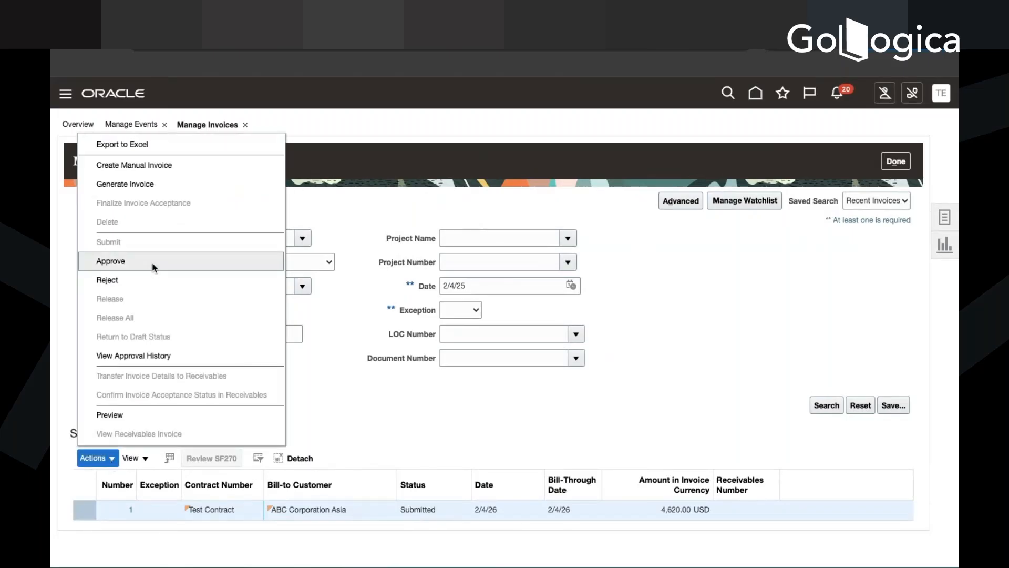
click(153, 266)
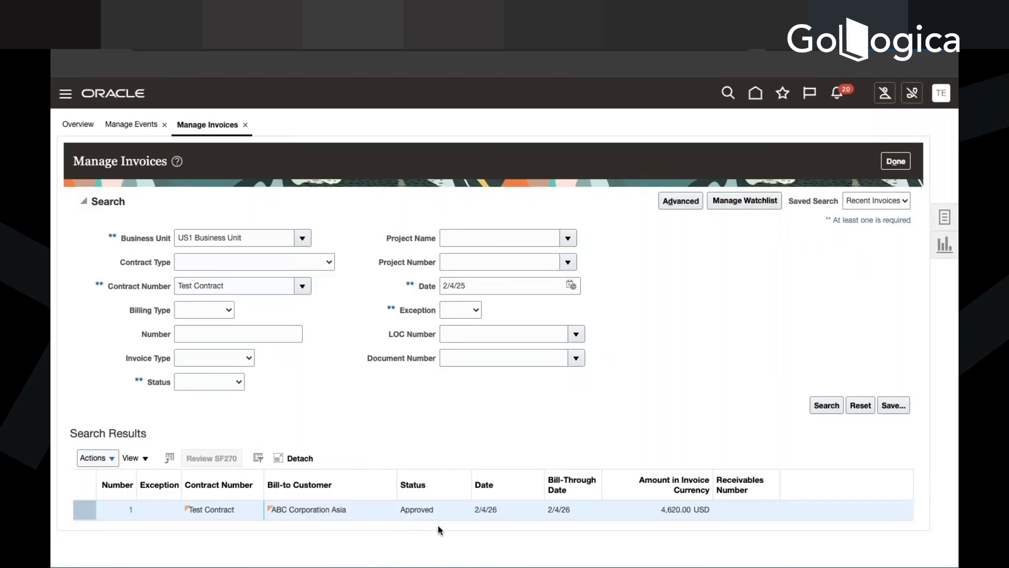
Release the approved invoice with 12345 as its receivables number.
scroll(440, 529, down, 1)
click(109, 461)
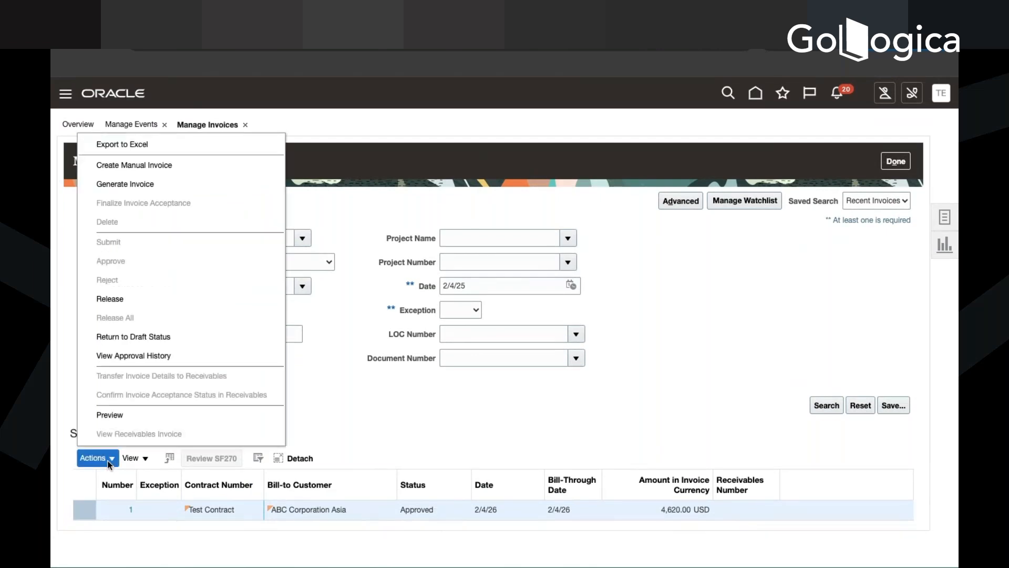
click(134, 301)
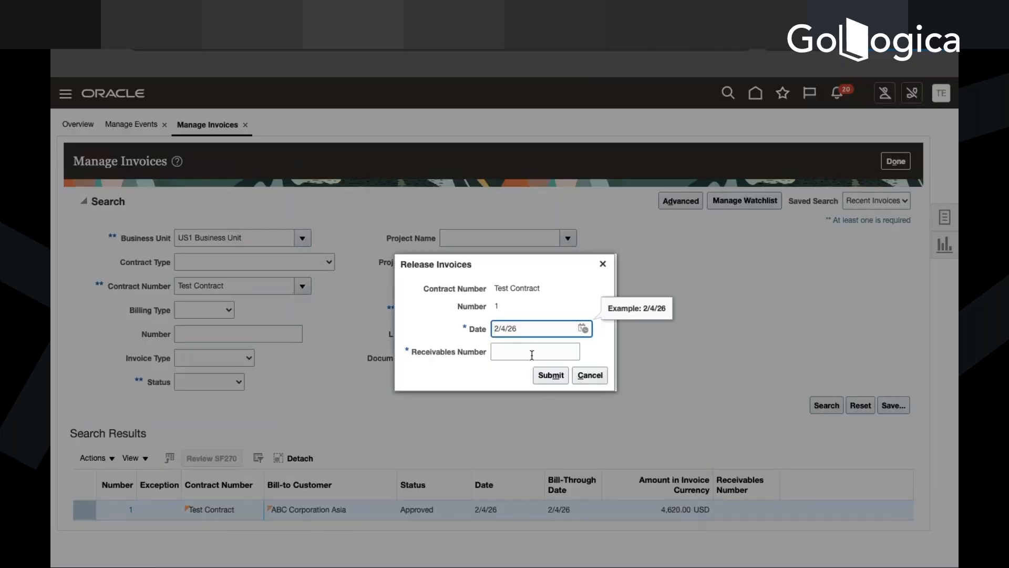
click(533, 354)
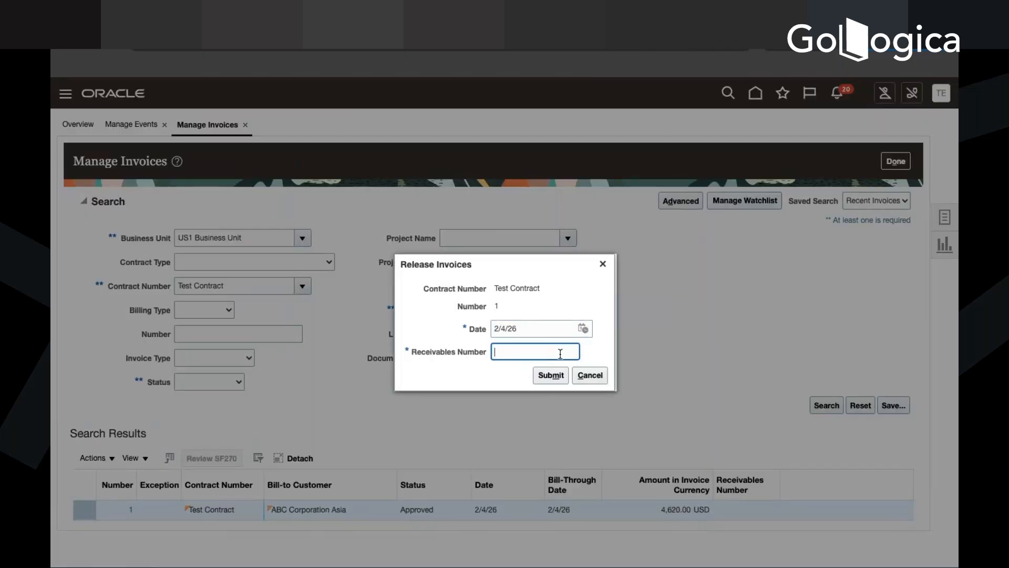
text(12345)
click(550, 374)
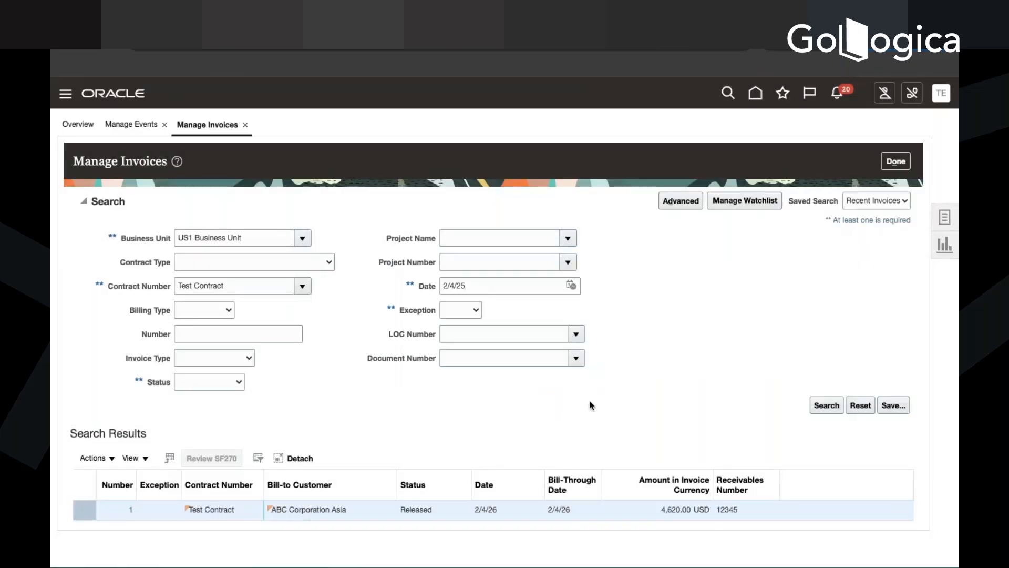
Transfer the released invoice's details to Receivables and acknowledge the process submission.
click(104, 459)
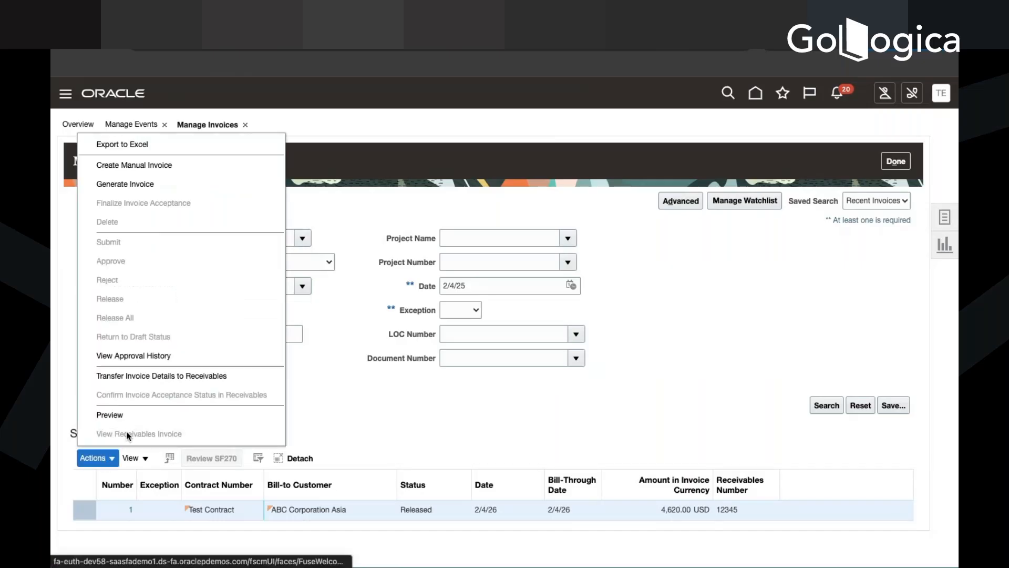
click(139, 376)
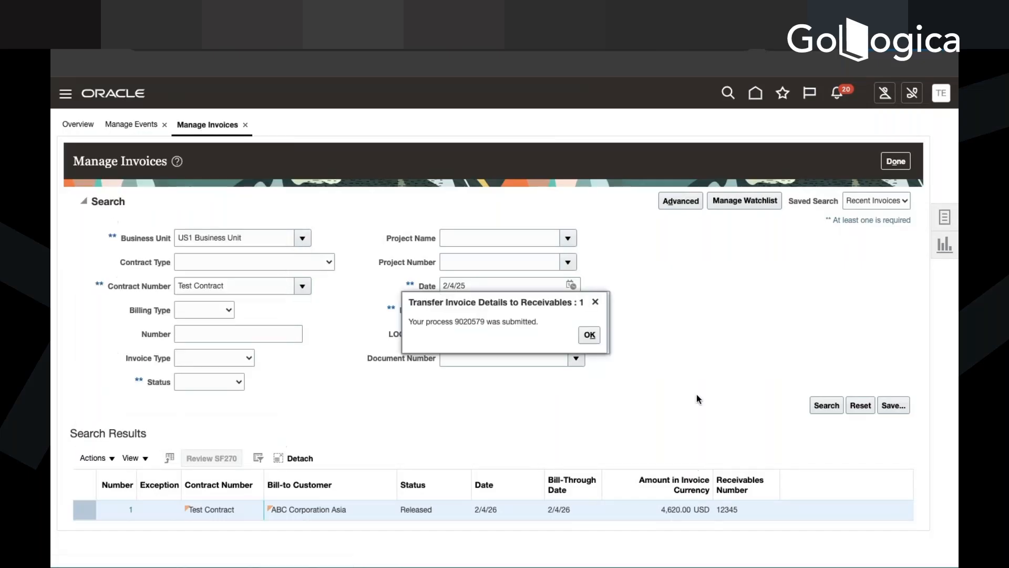
click(589, 336)
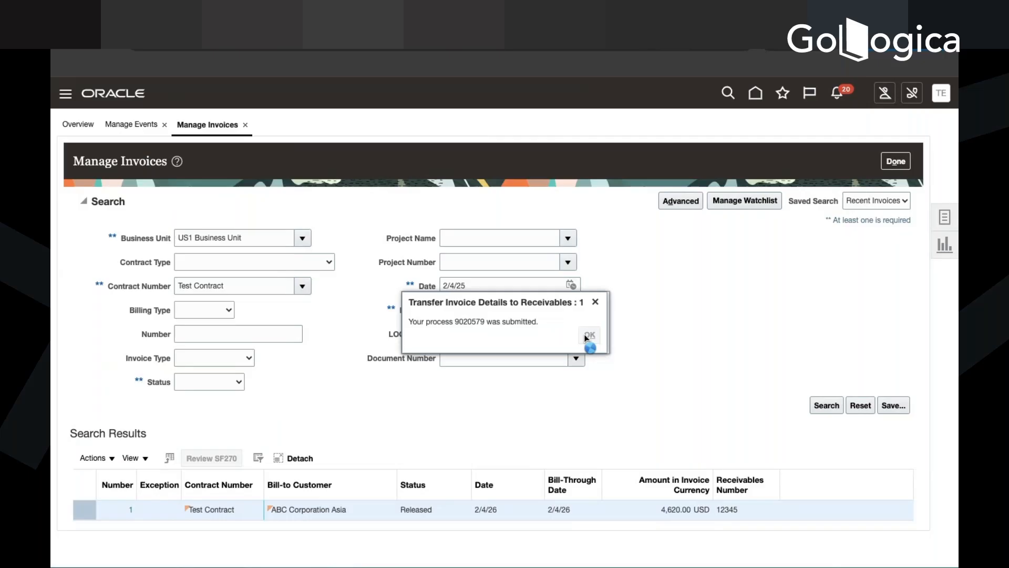
Rerun the invoice search to refresh the results, and check invoice 1's status.
click(827, 409)
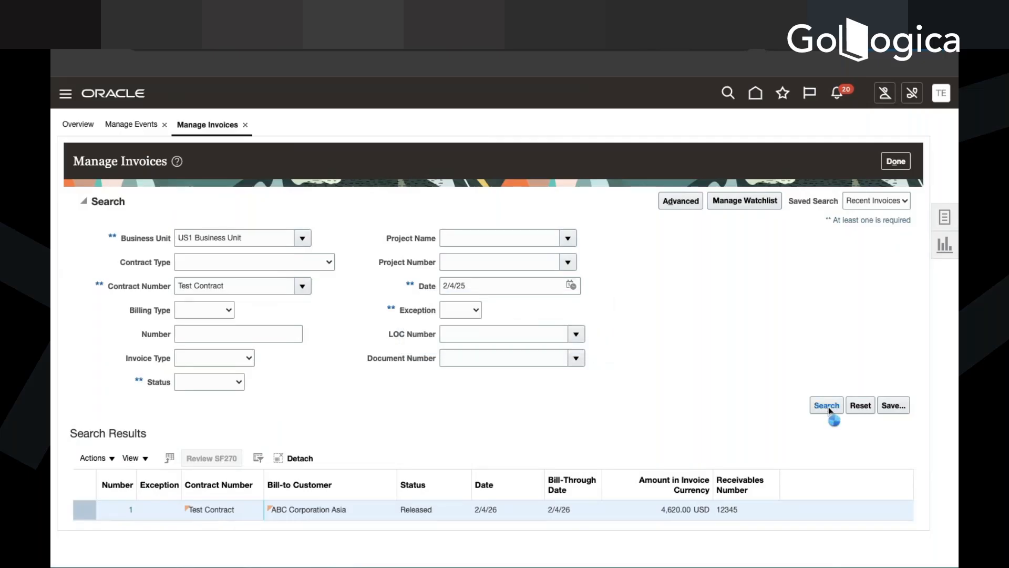
click(827, 405)
click(823, 409)
double_click(424, 510)
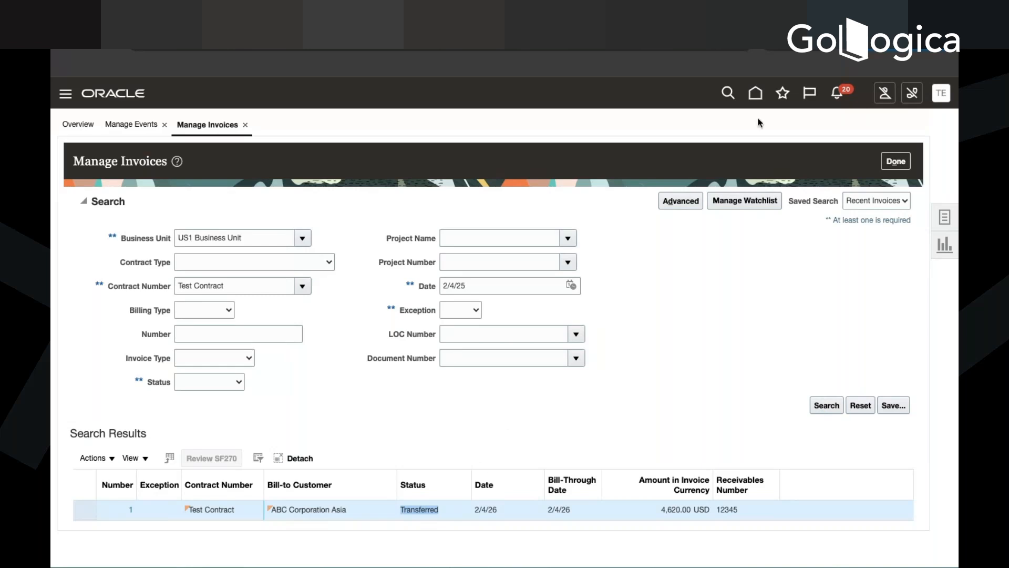
Return to the home page, open Test Contract from the recent contracts and start an amendment of it.
click(756, 97)
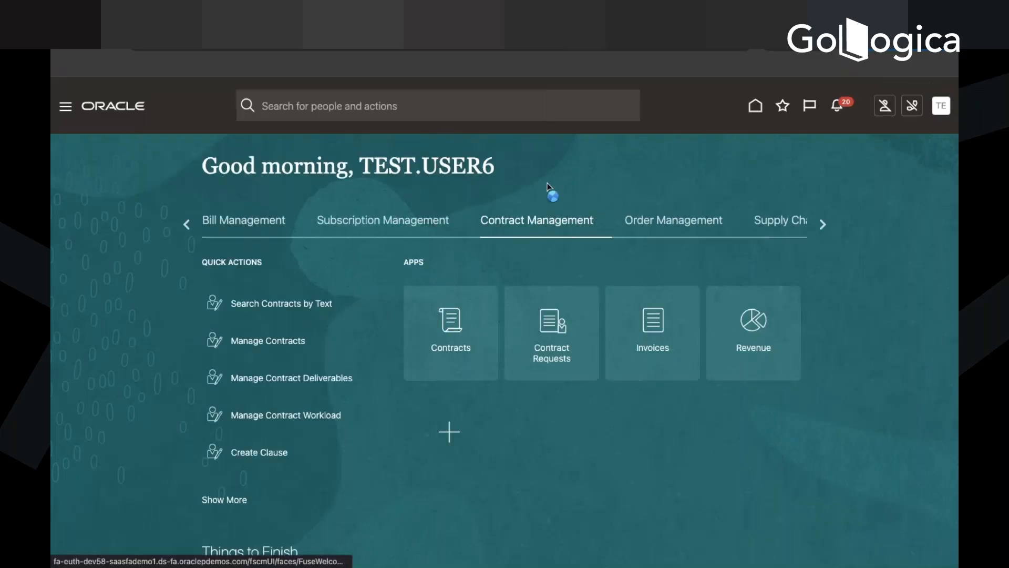
click(451, 347)
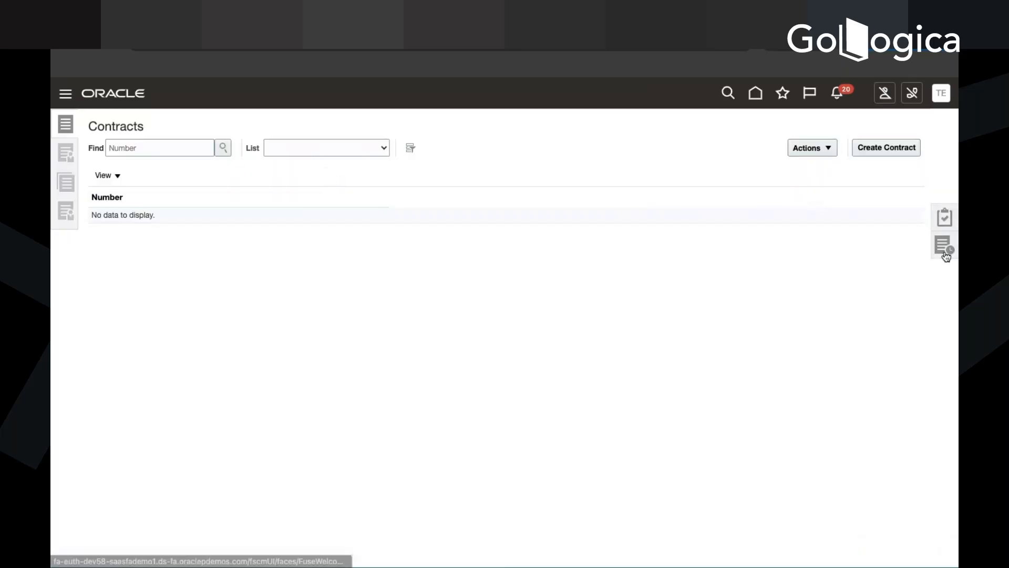
click(945, 253)
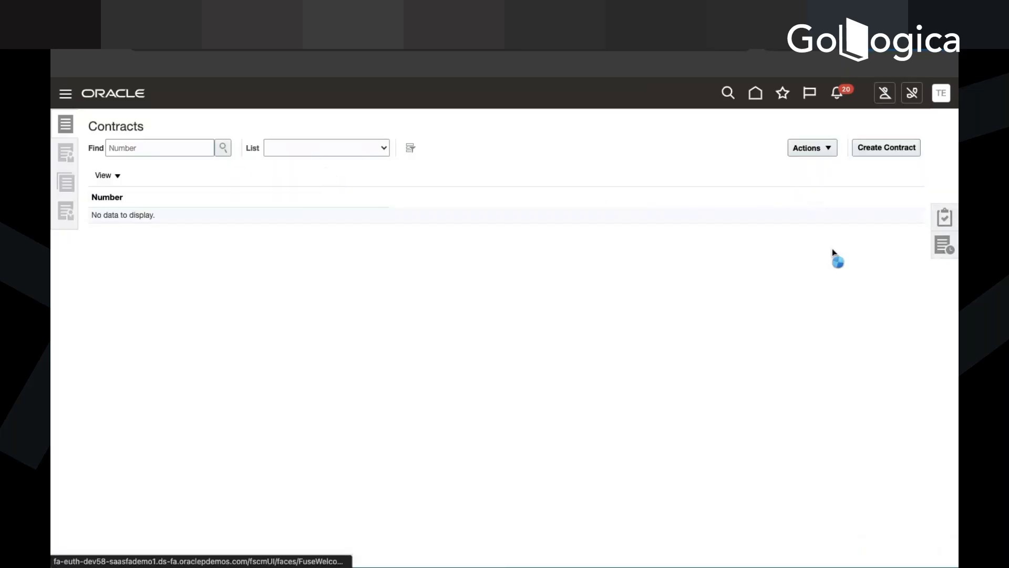
click(861, 140)
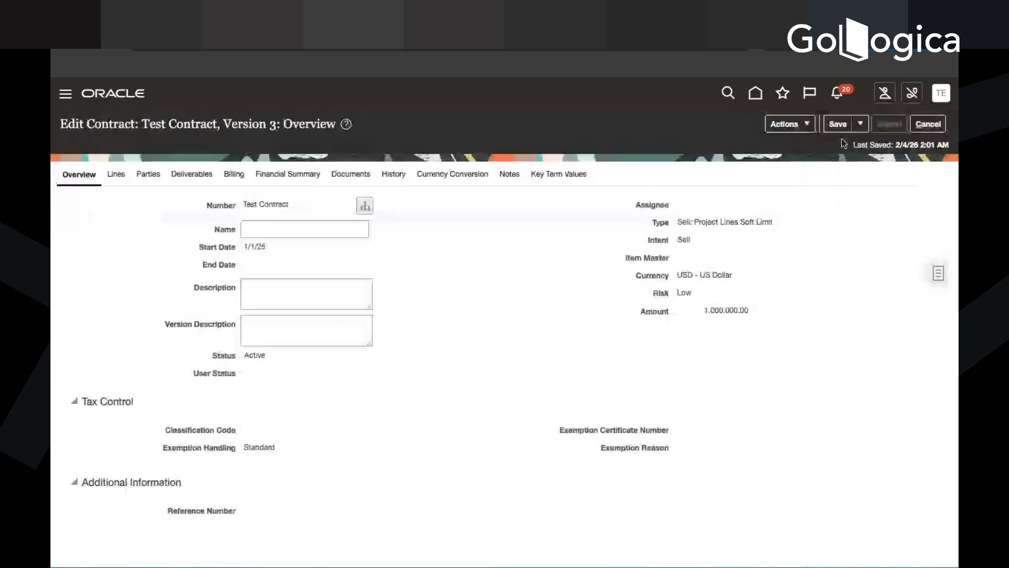
click(808, 123)
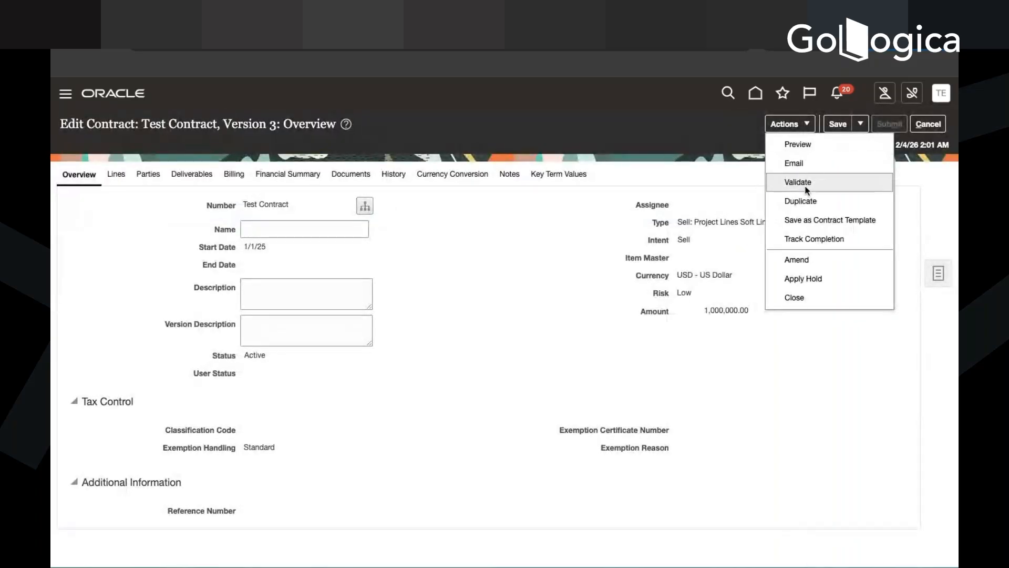
click(799, 259)
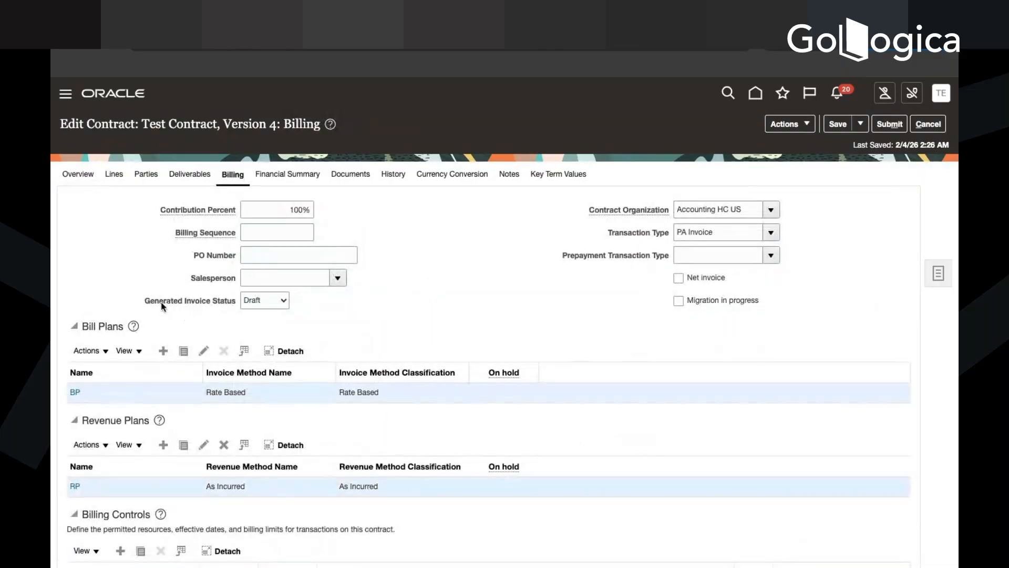
Examine the Generated Invoice Status options in the contract's billing details without changing the setting, and revert the amendment.
click(256, 304)
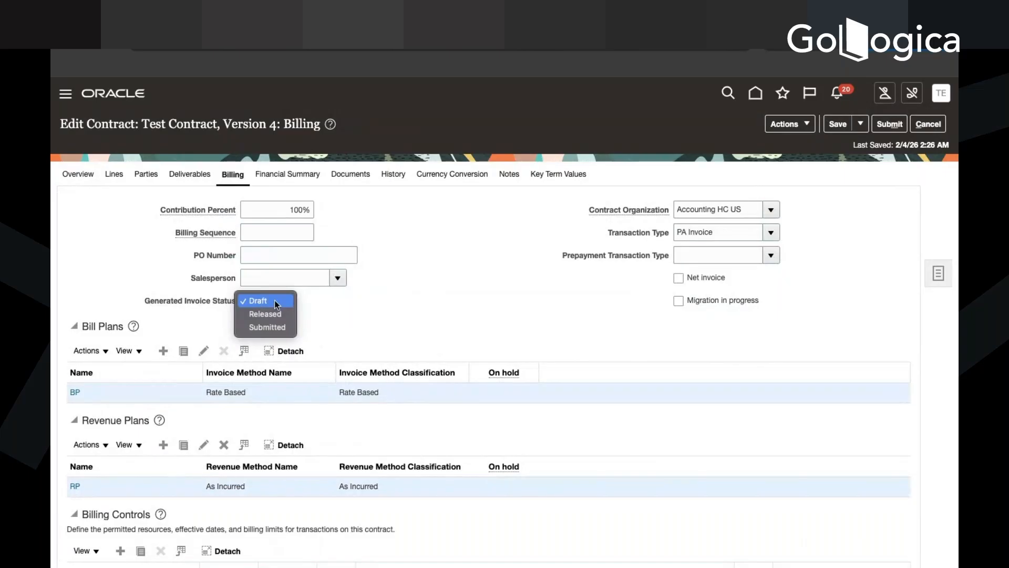
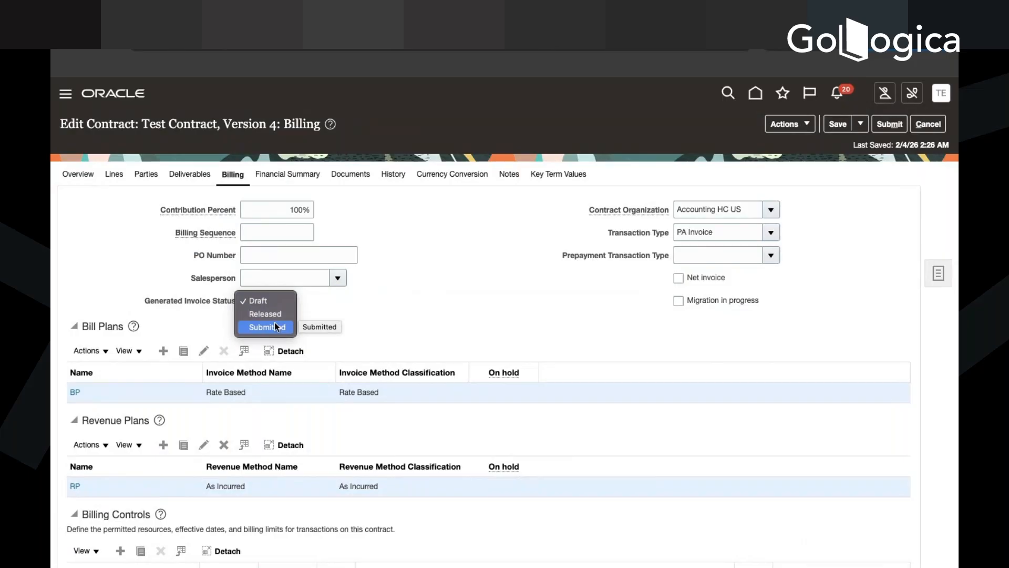
click(426, 314)
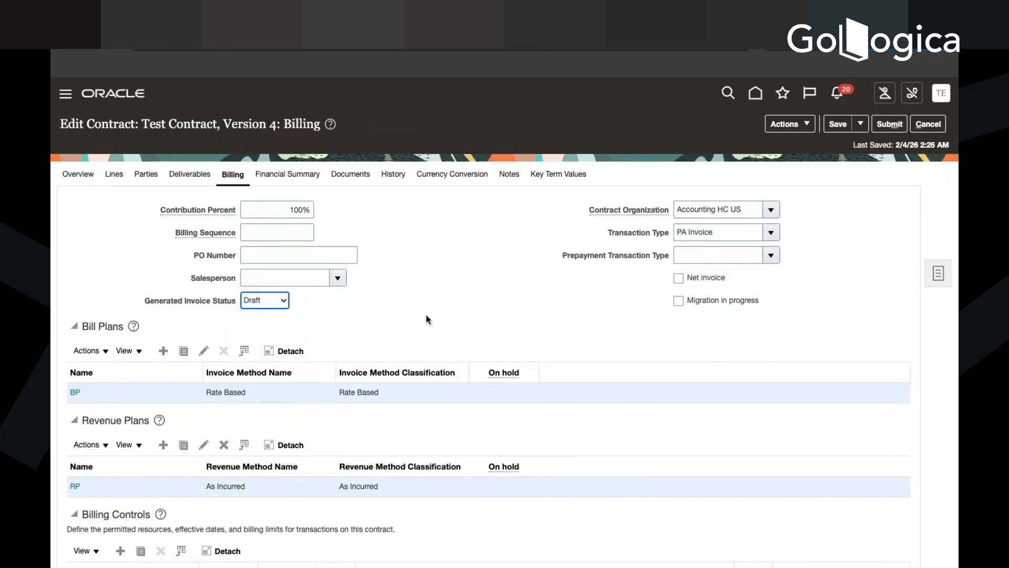
click(807, 125)
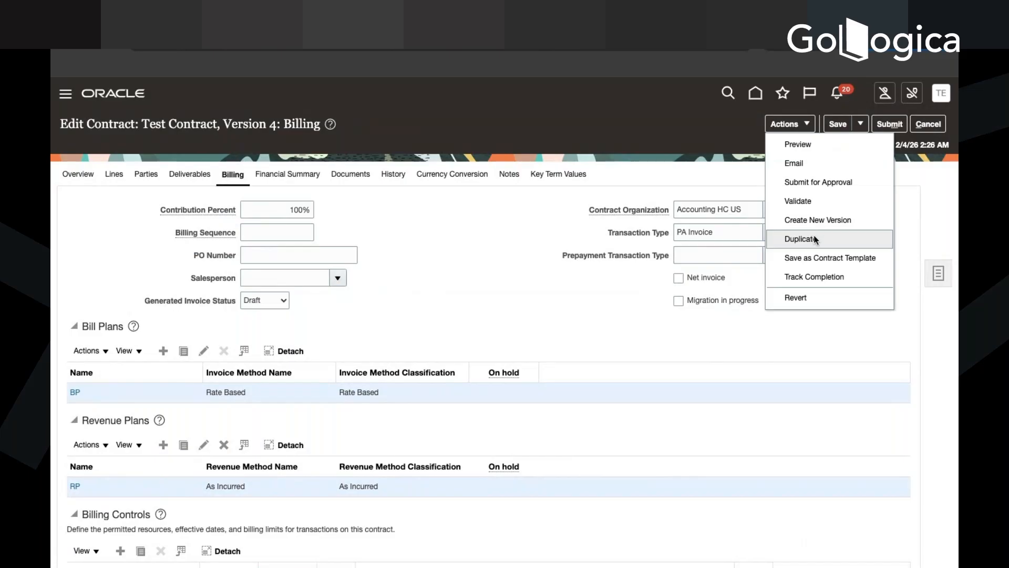
click(800, 297)
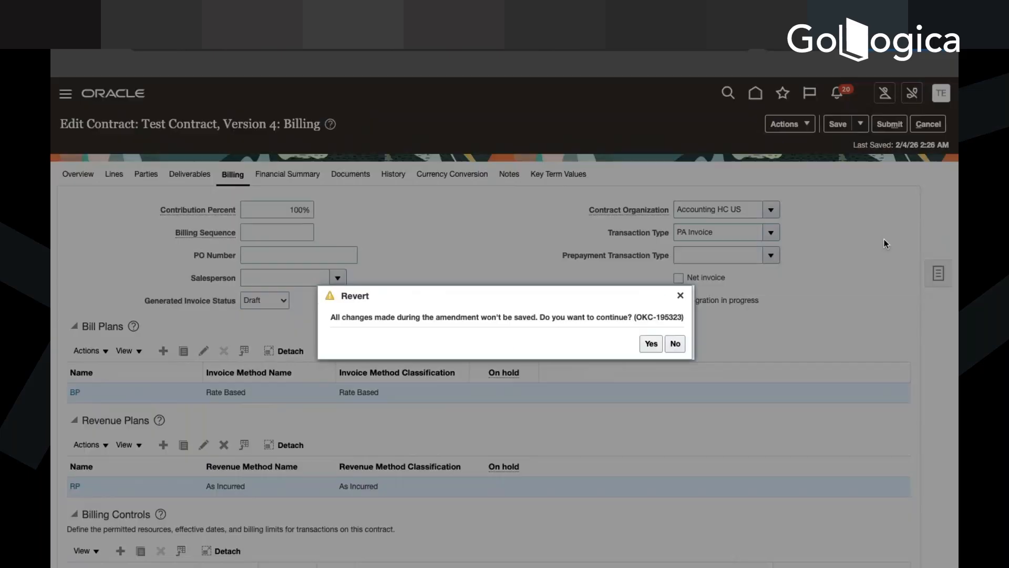
click(646, 350)
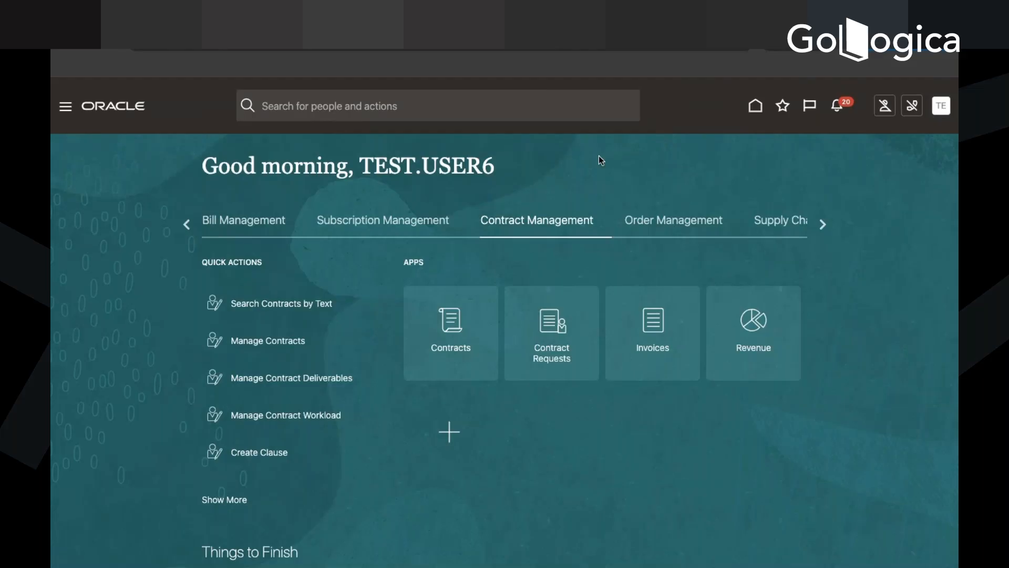
Open Manage Invoices from the Invoices app and set the search's business unit to US1 Business Unit.
click(647, 337)
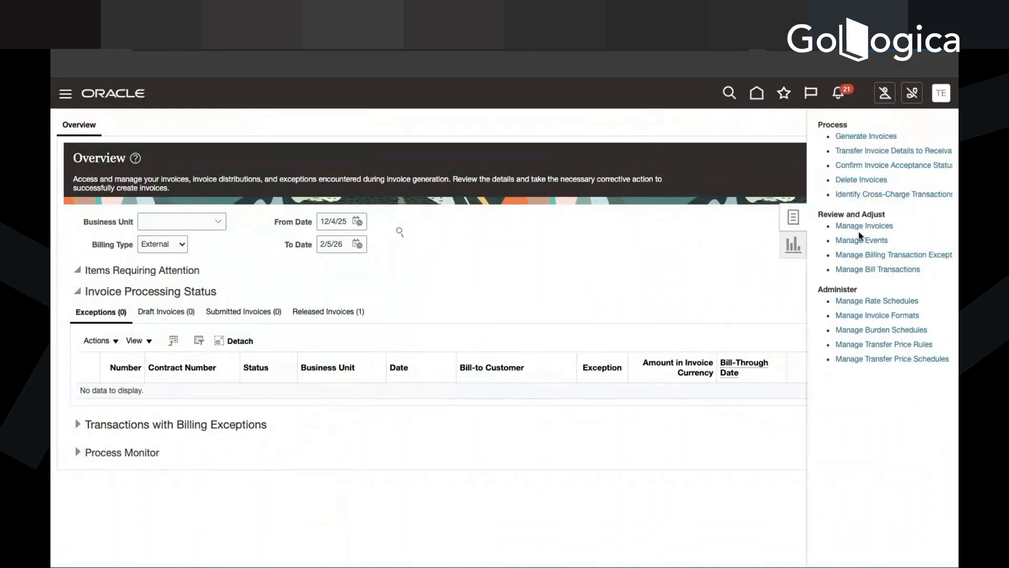
click(863, 226)
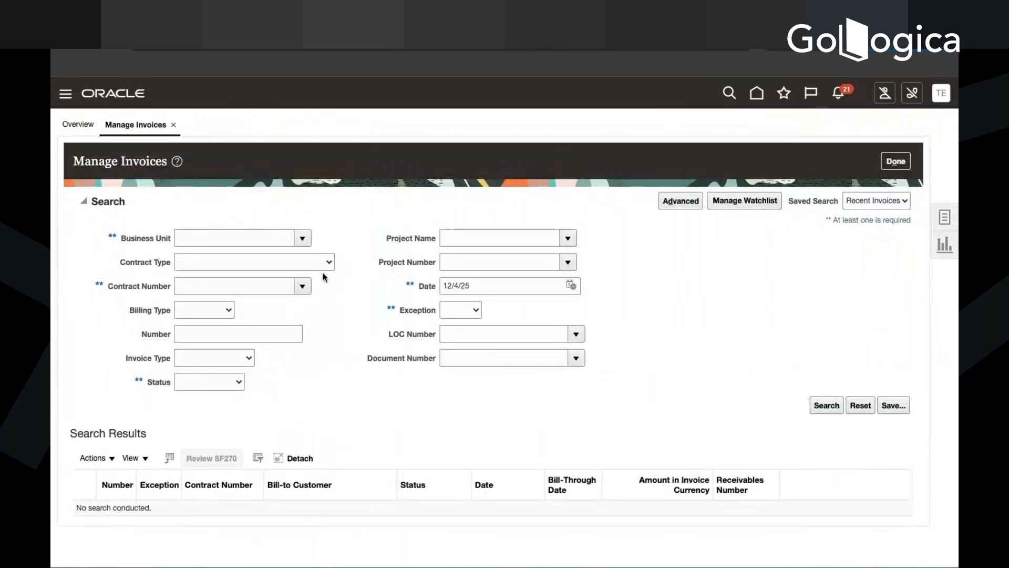
click(302, 238)
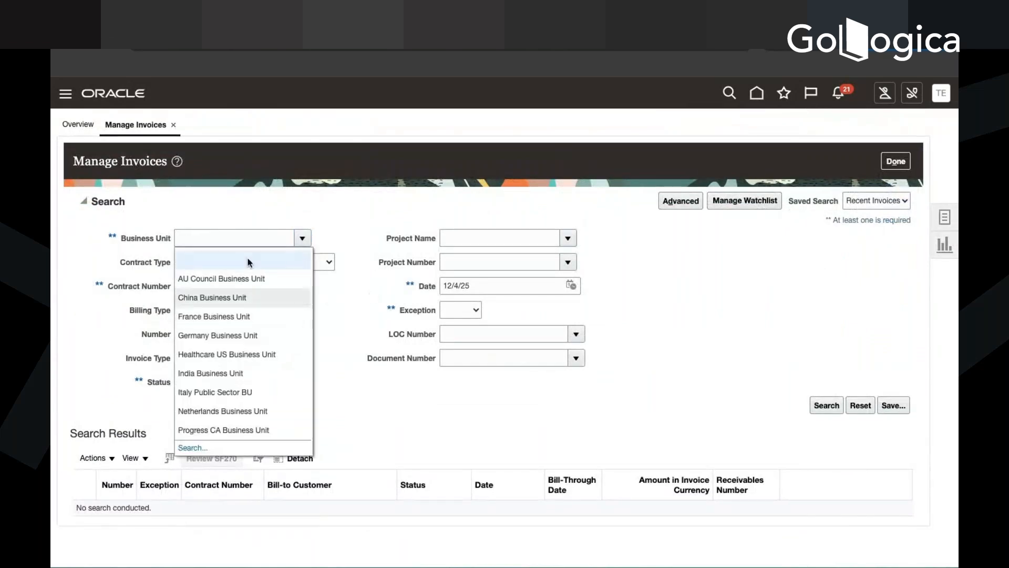
click(242, 238)
text(U)
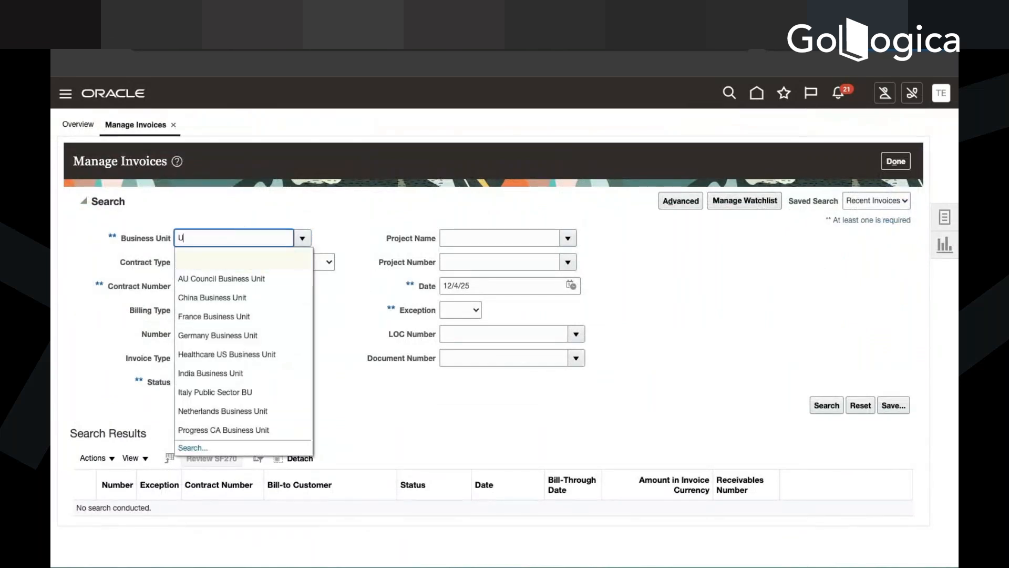
text(S)
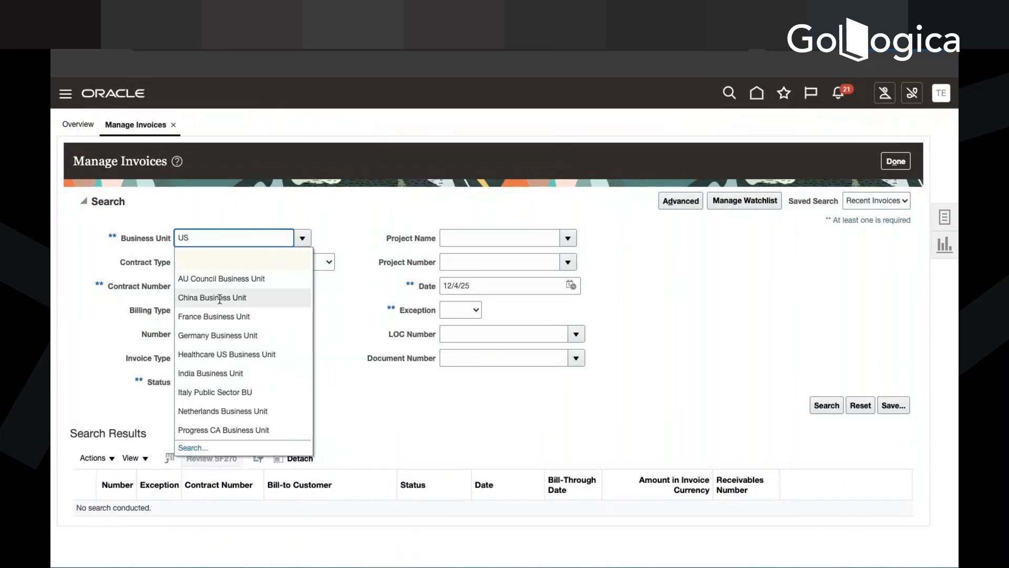
click(197, 446)
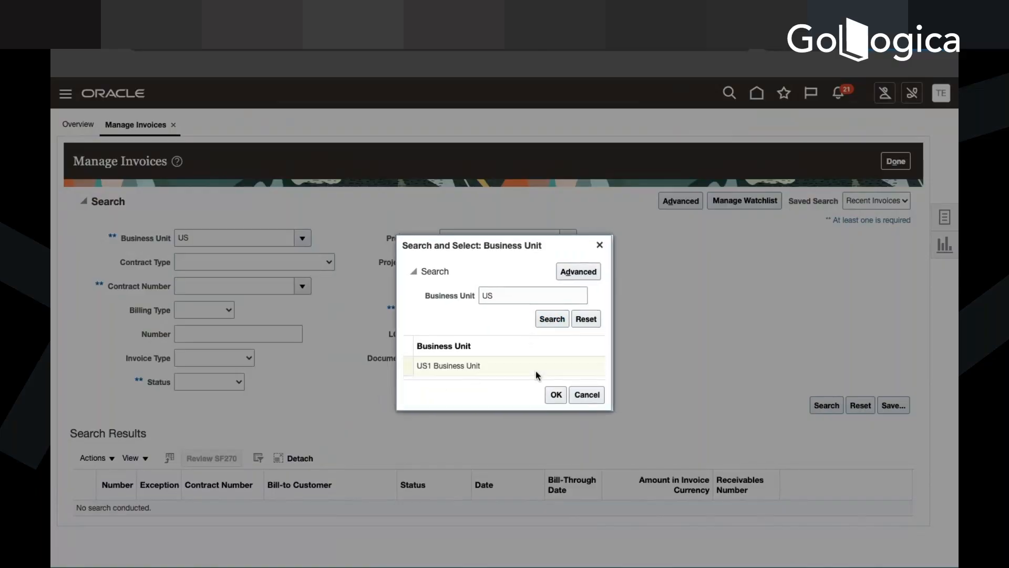
click(536, 366)
click(555, 400)
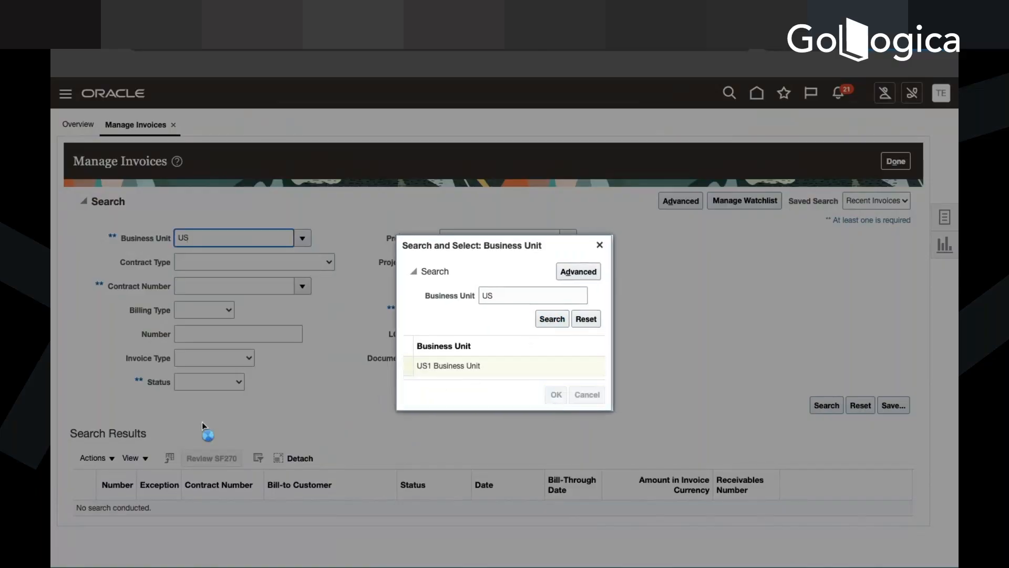
Search for the invoices of contract number Test Contract and check the listed invoice's status.
click(255, 284)
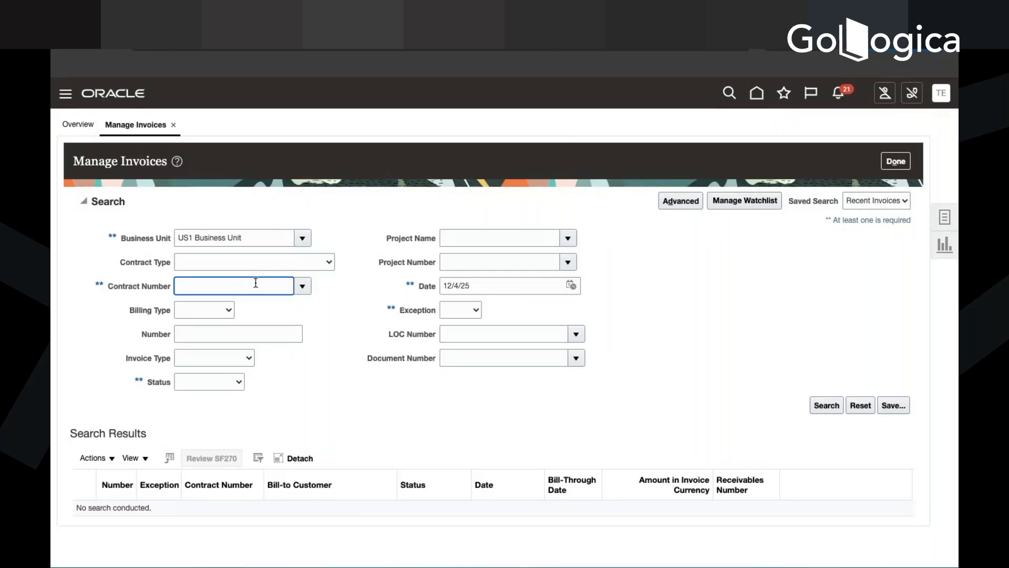
text(test)
click(302, 285)
click(259, 328)
click(828, 409)
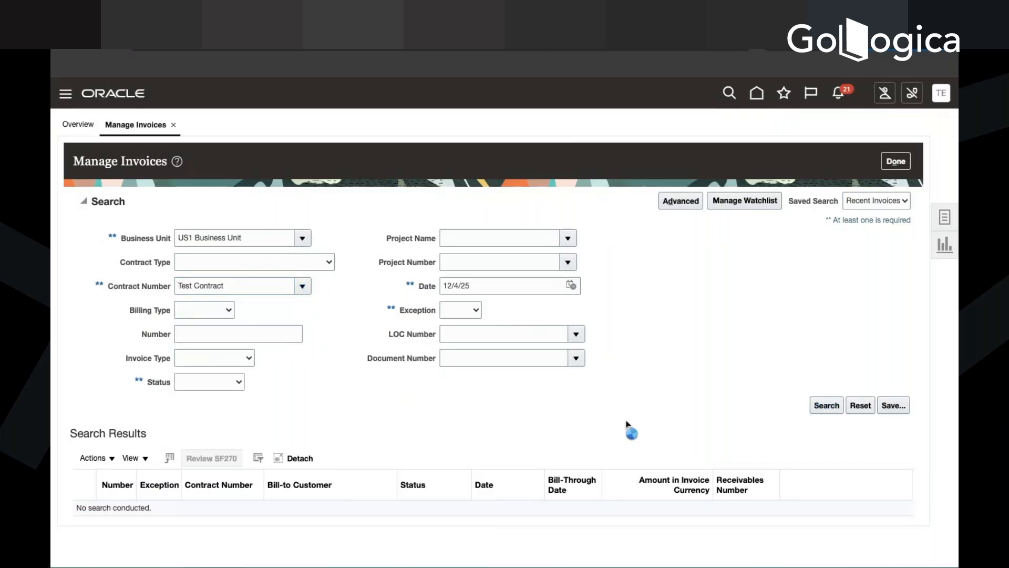
click(384, 506)
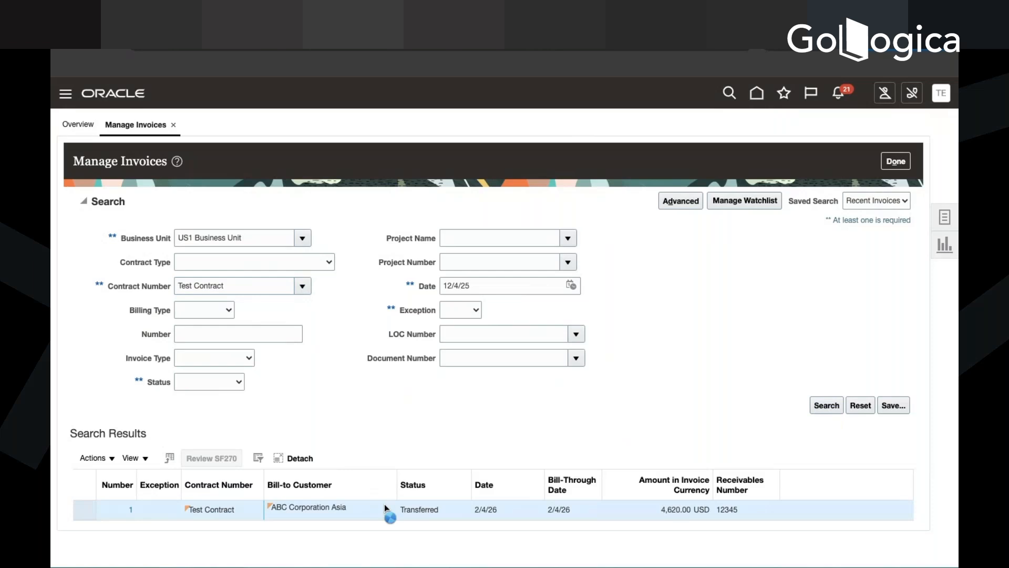
scroll(421, 522, down, 1)
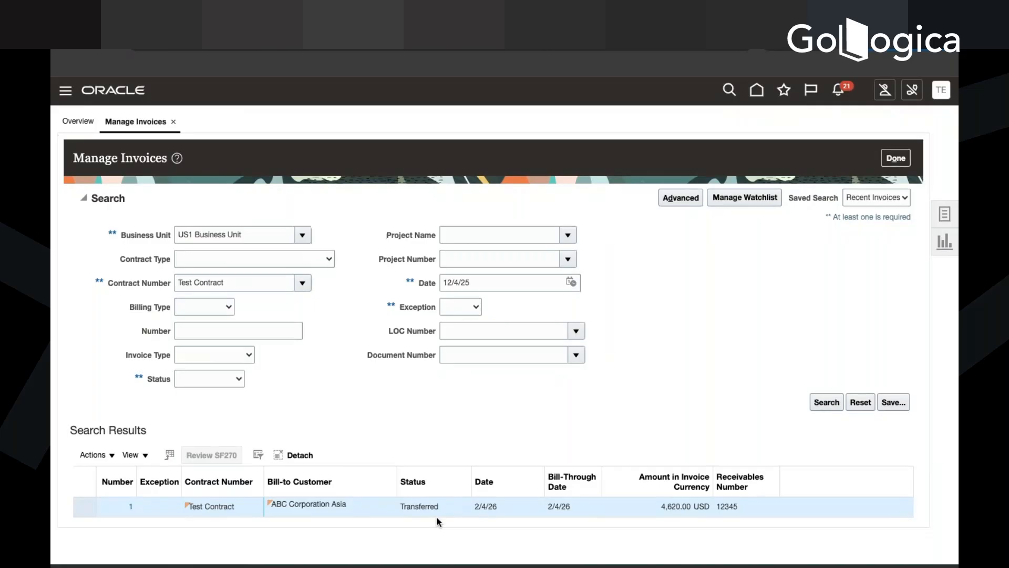
scroll(438, 522, up, 1)
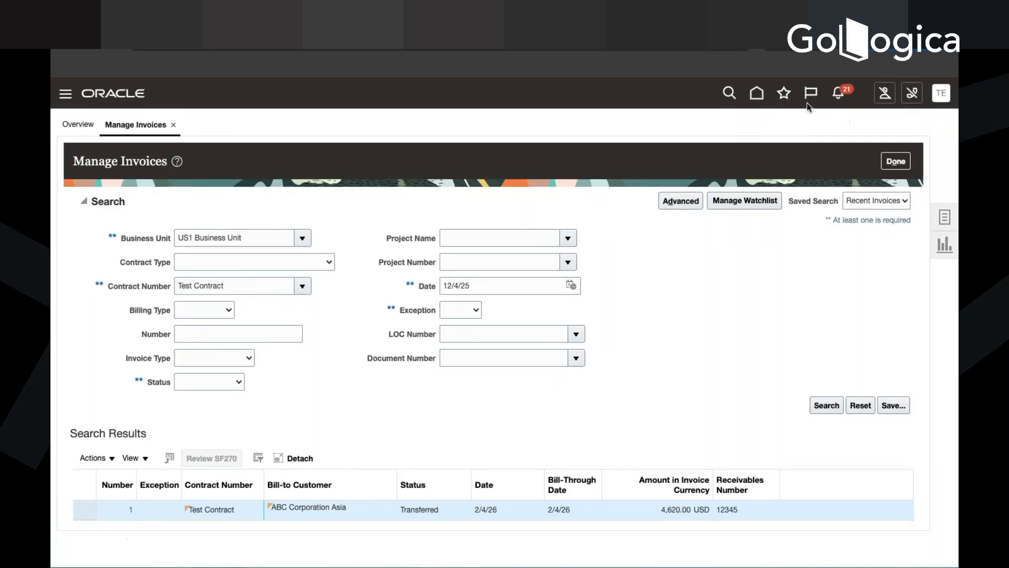
Go to Scheduled Processes, start scheduling a new job and search the job names for Release%.
click(759, 96)
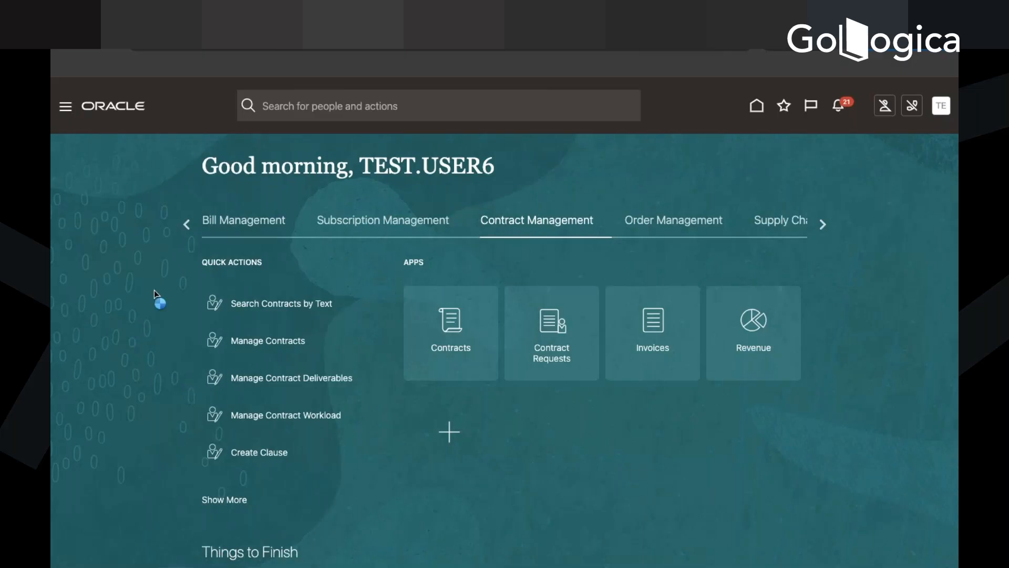
scroll(226, 395, down, 3)
scroll(226, 395, down, 10)
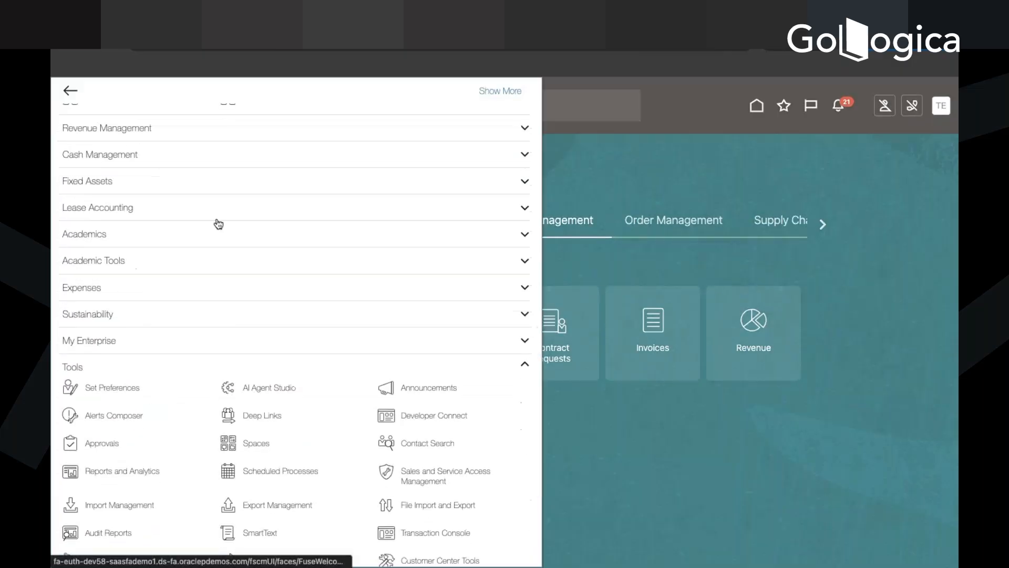
scroll(218, 340, down, 3)
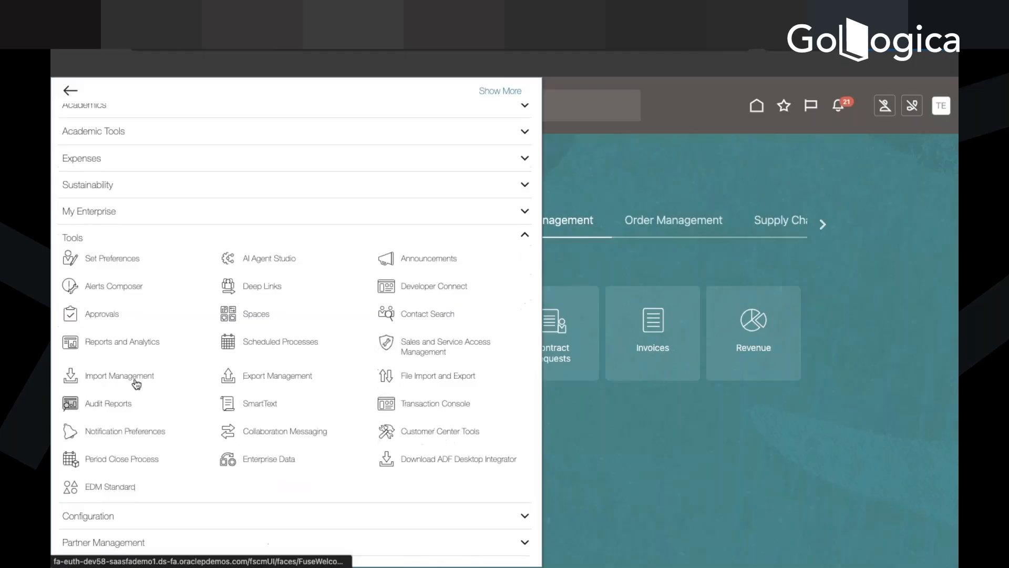
click(265, 343)
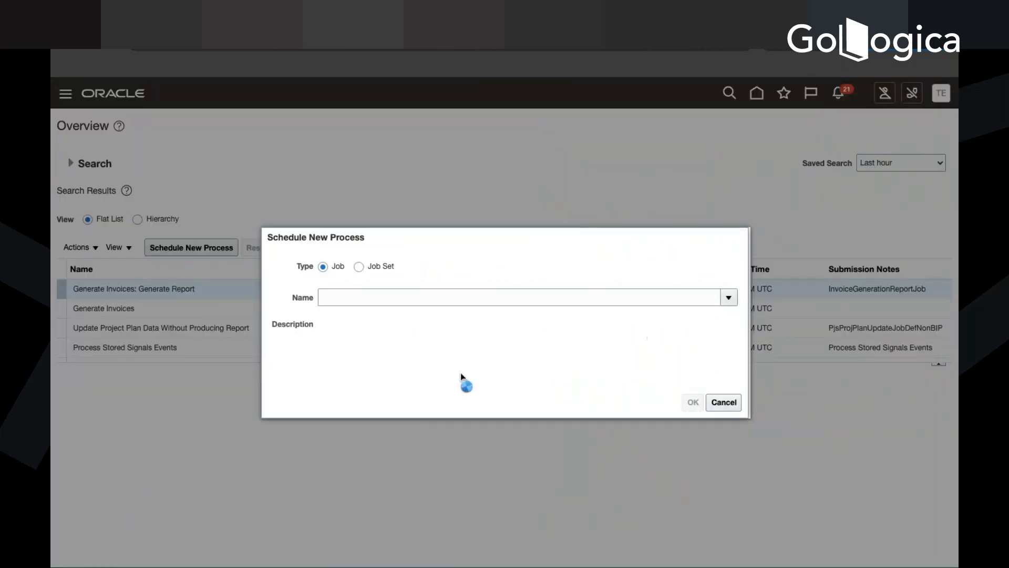
click(341, 506)
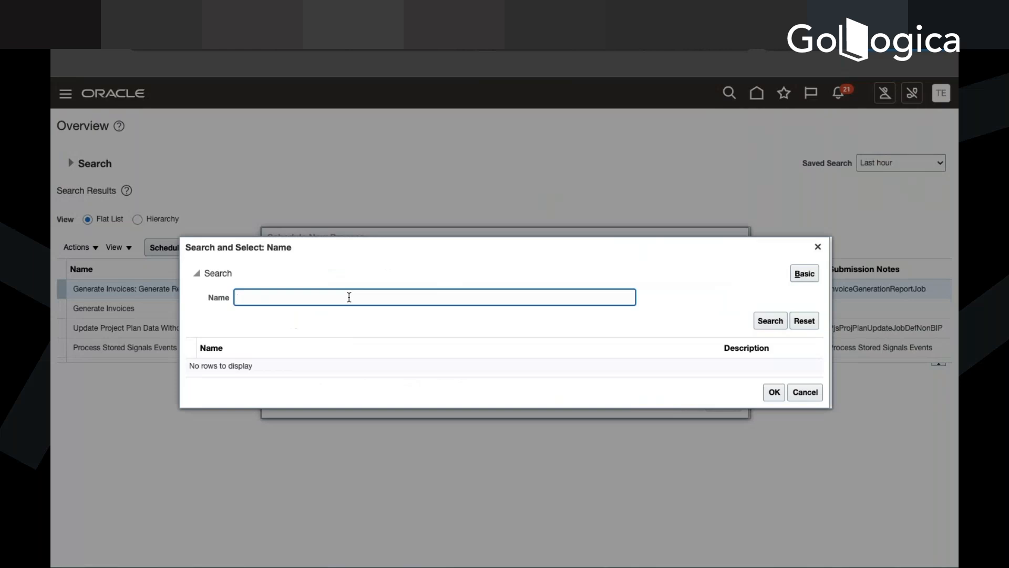
text(Release%)
click(774, 320)
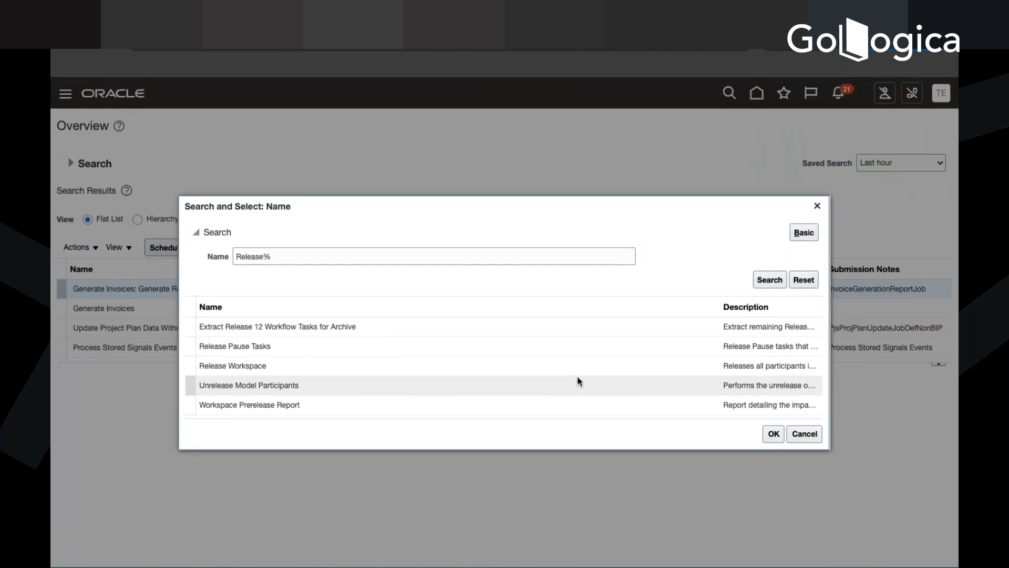
Replace the job name search term with Transfer% and run the search.
triple_click(355, 256)
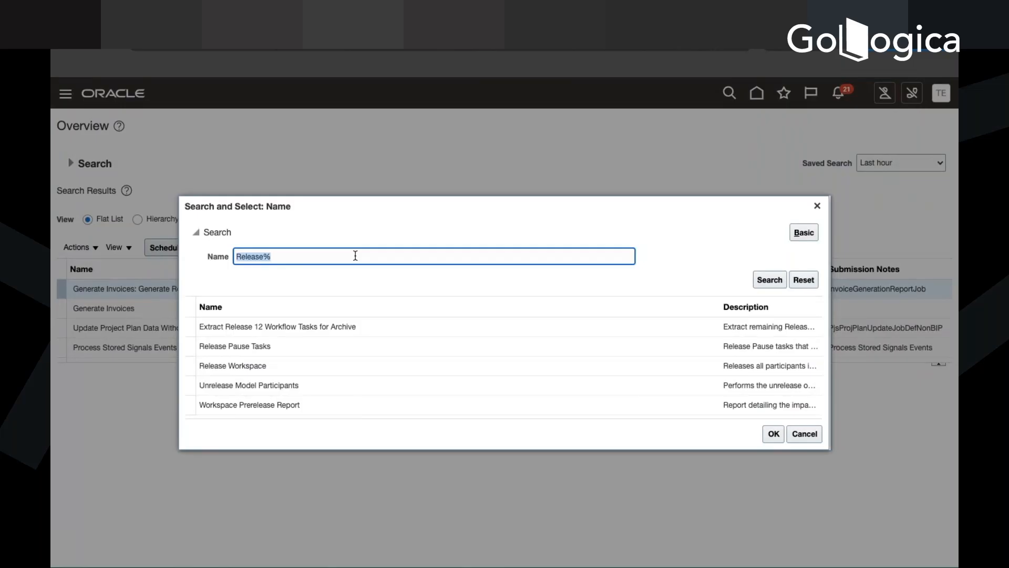
text(Yras)
text(fe)
key(BackSpace)
key(BackSpace)
key(BackSpace)
key(BackSpace)
key(BackSpace)
key(BackSpace)
text(Trasfer%)
key(Return)
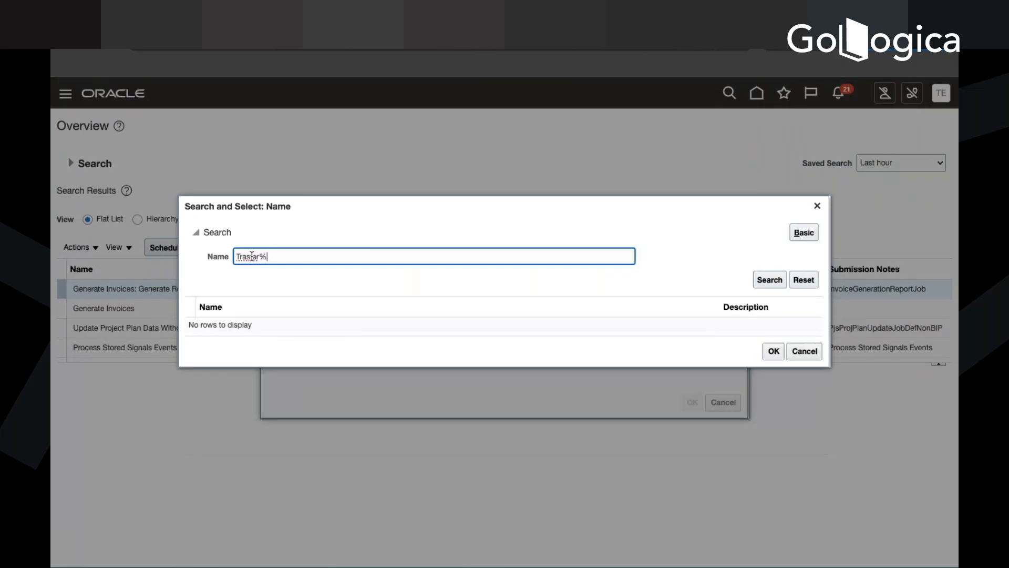
click(250, 299)
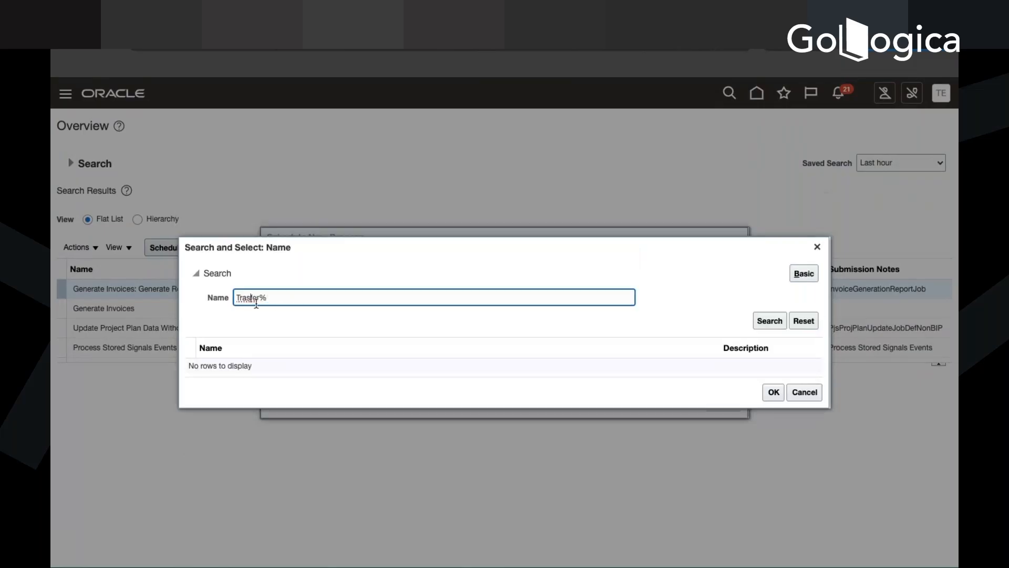
text(n)
click(781, 321)
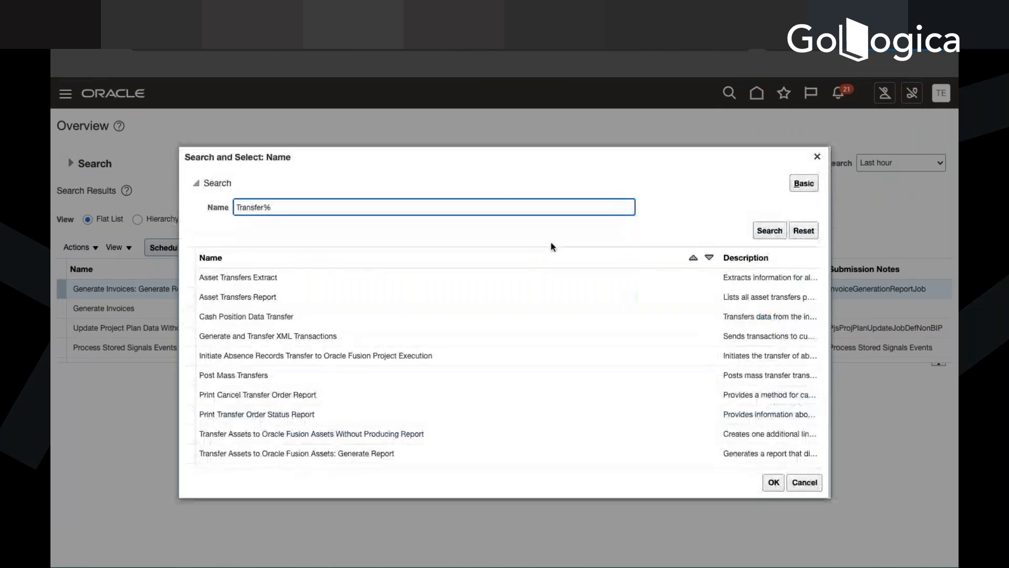
Search the job names for Transfer%Invoice%, choose Transfer Invoice Details to Receivables, review its process parameters and close them without submitting.
text(Invoice%)
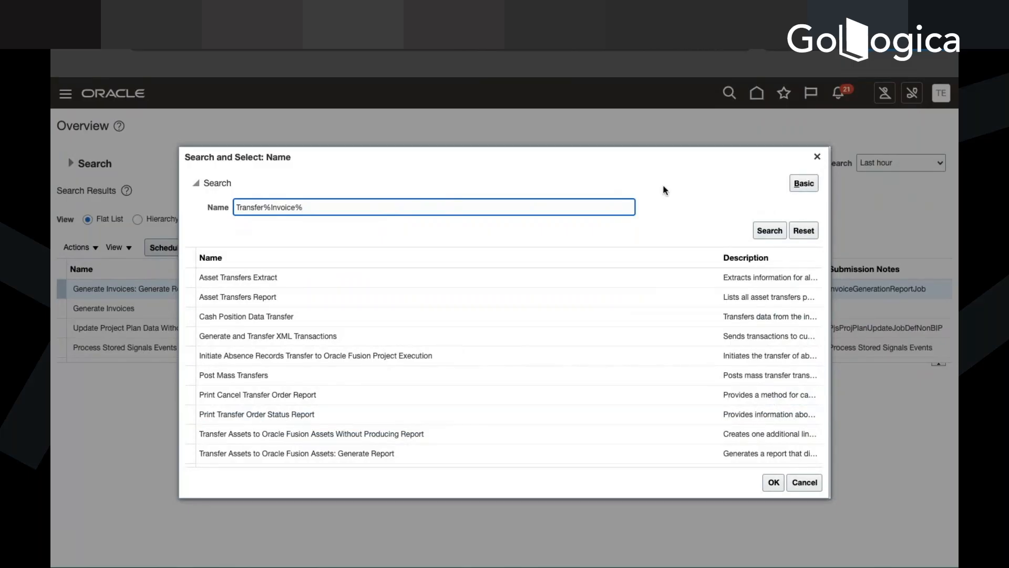
click(772, 235)
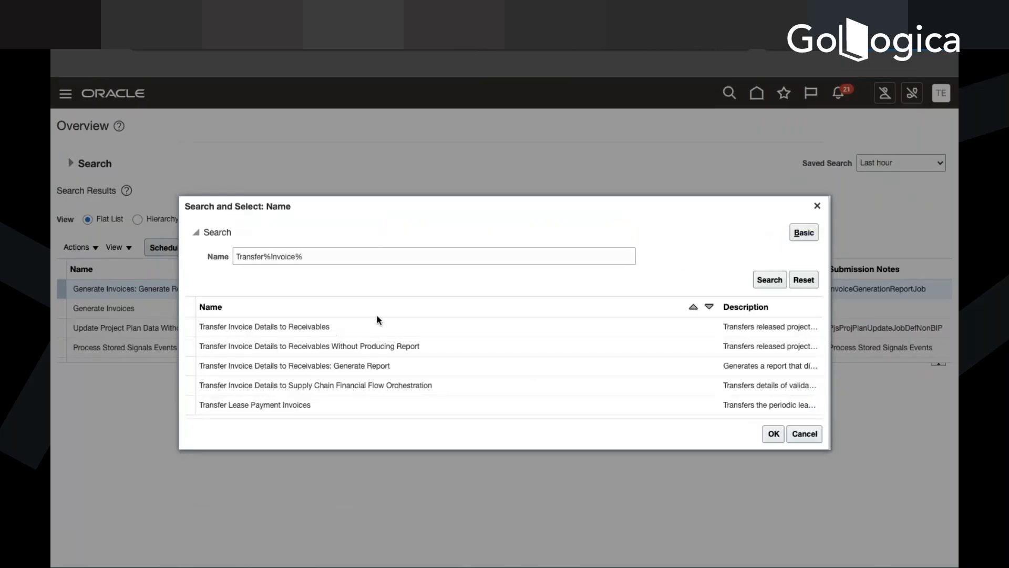
double_click(366, 329)
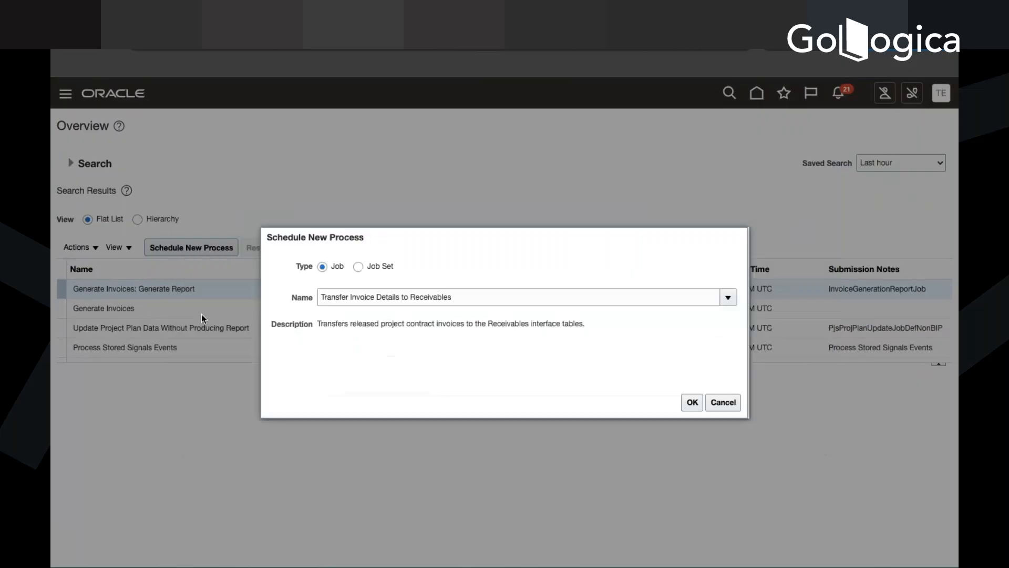
click(689, 402)
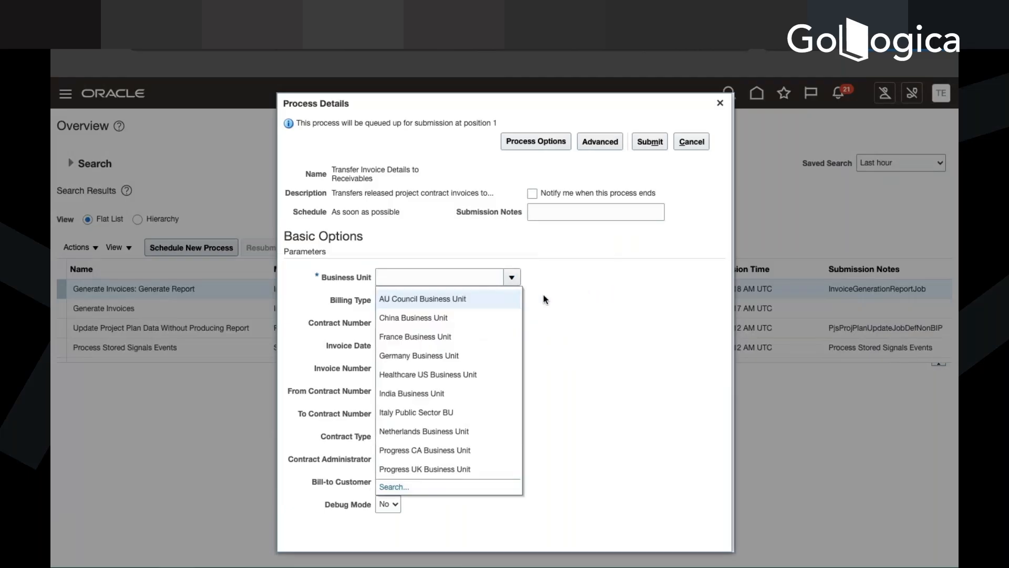
click(591, 301)
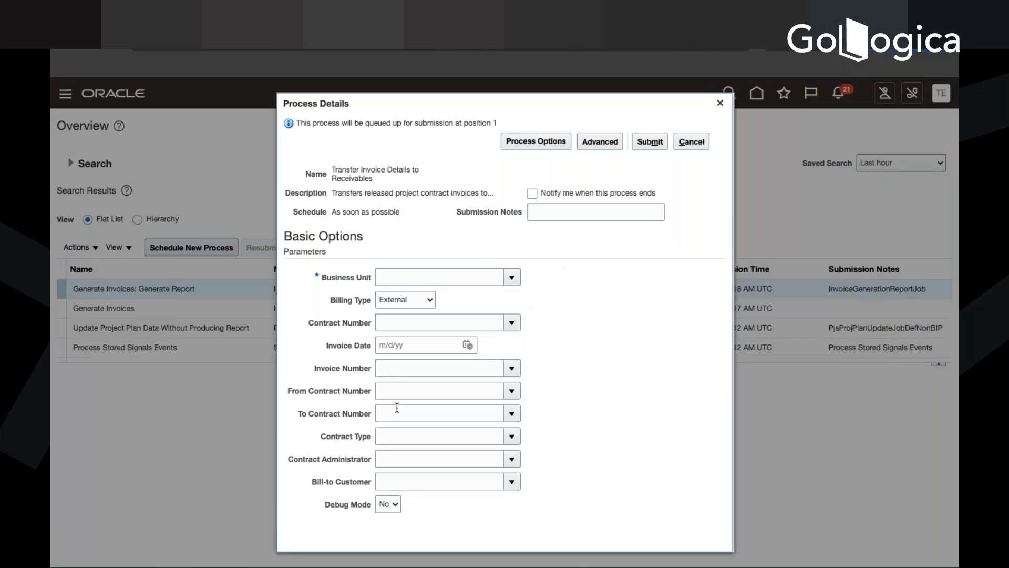
click(720, 103)
Start scheduling a new process, search the job names for Import AutoInvoice, select that job and open its process details.
click(205, 248)
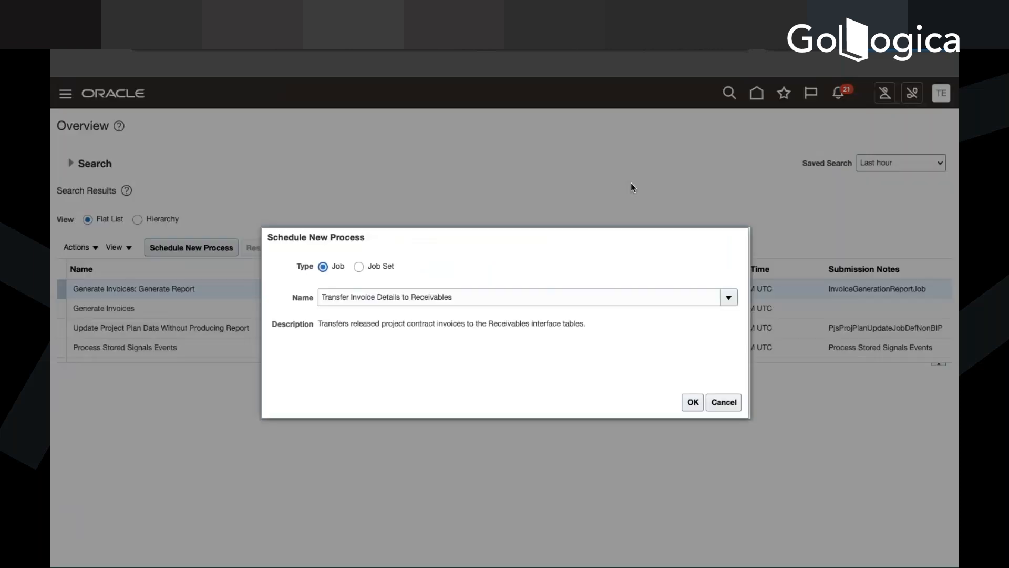
click(729, 296)
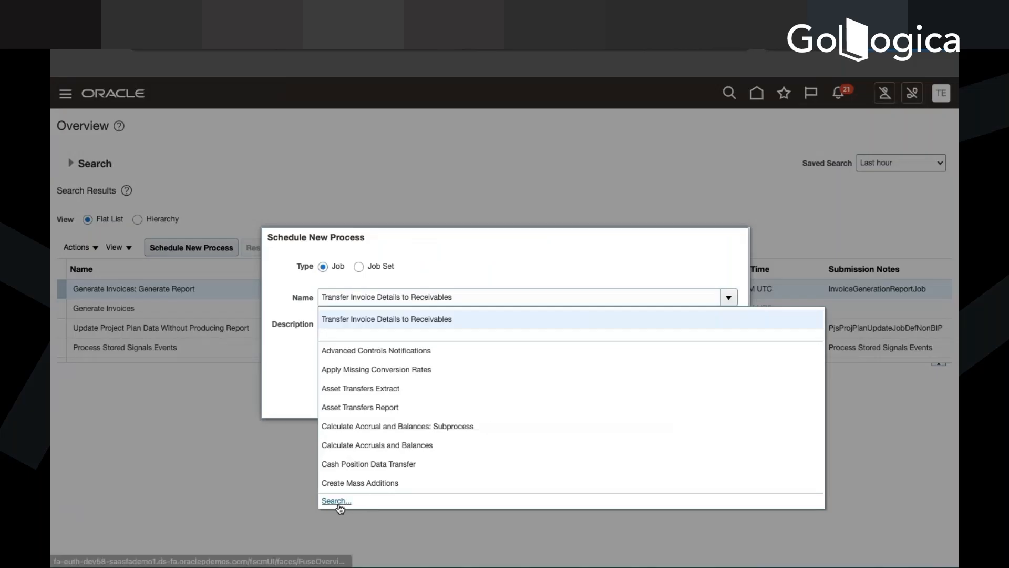
click(338, 502)
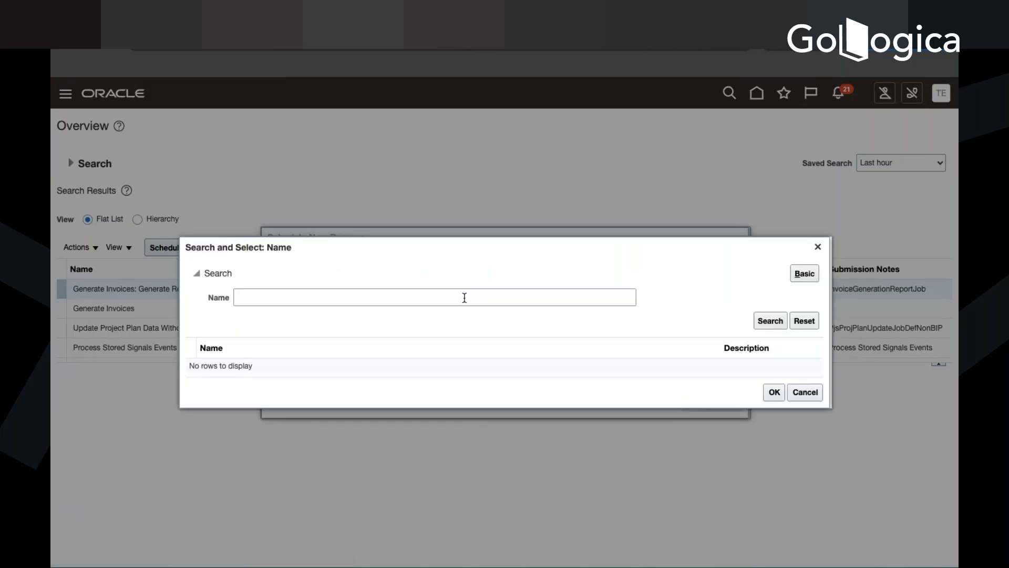
text(Impo)
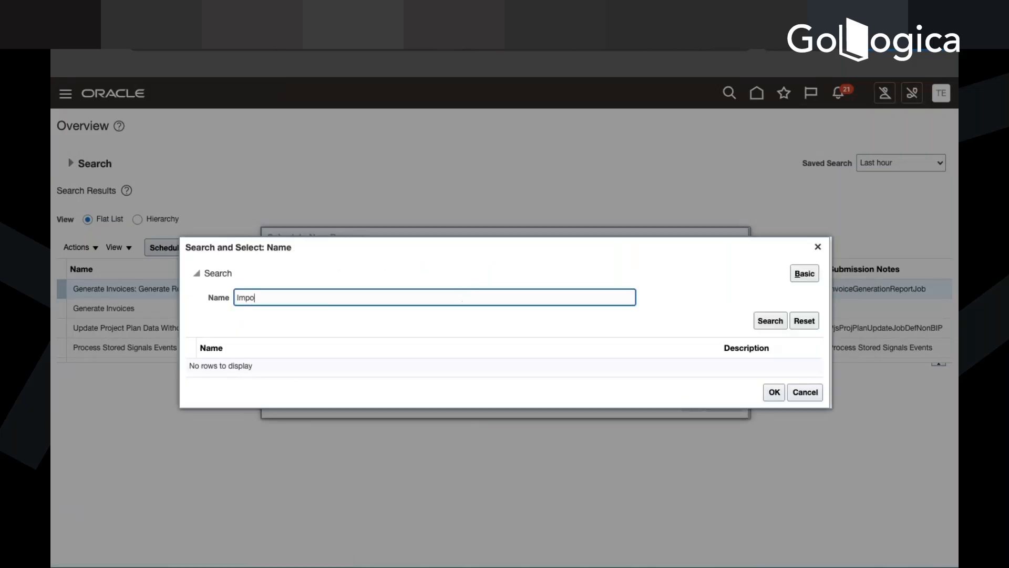
text(rt AutoInvoice)
click(783, 322)
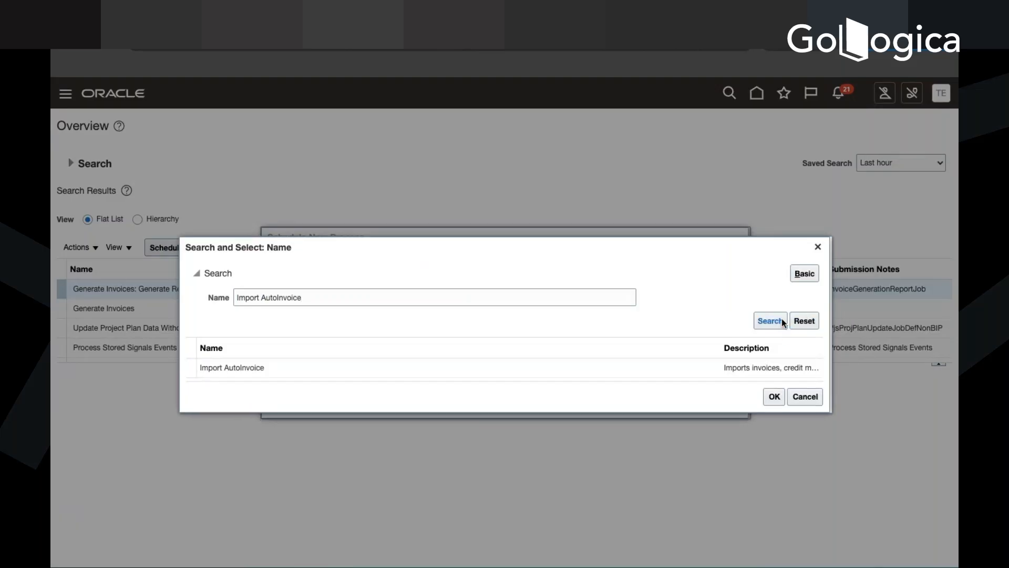
click(626, 370)
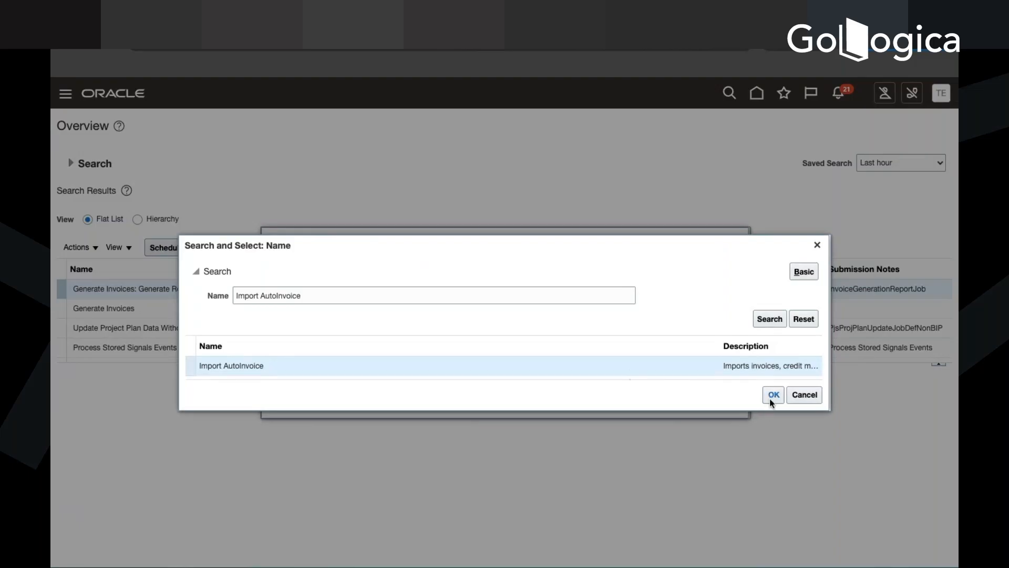
click(771, 398)
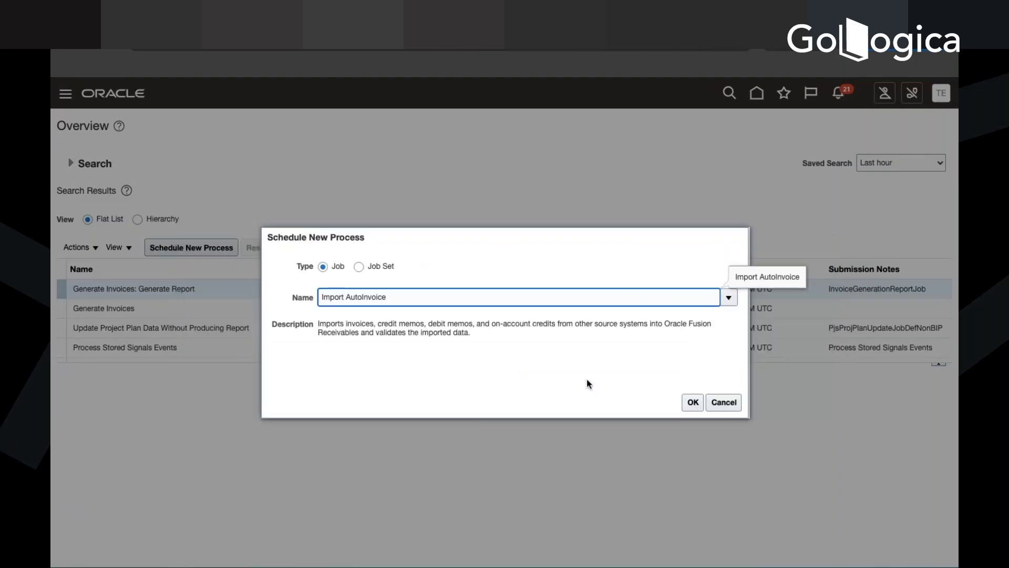
click(693, 404)
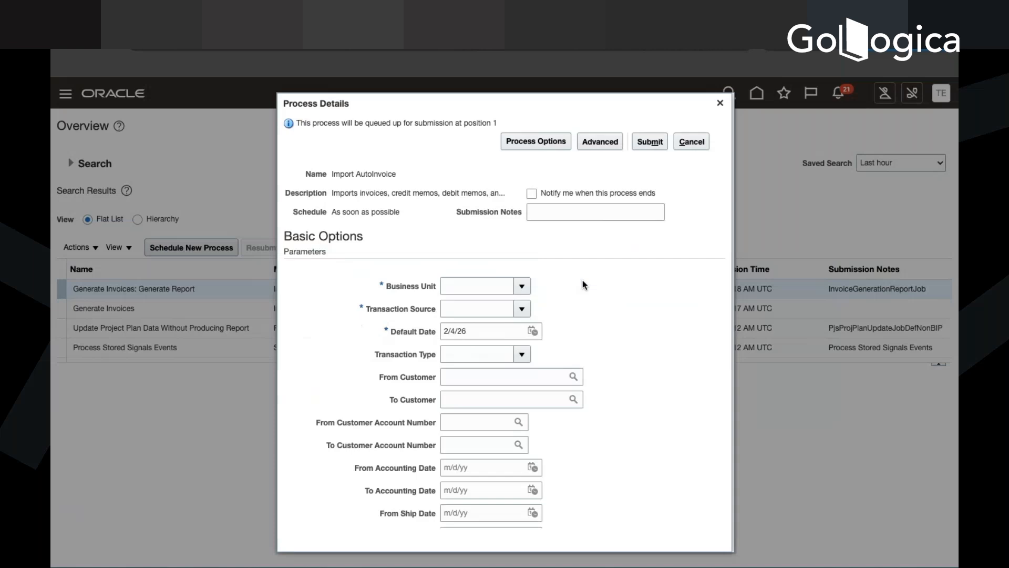
Search the business units for US and set the process's business unit to US1 Business Unit.
click(521, 289)
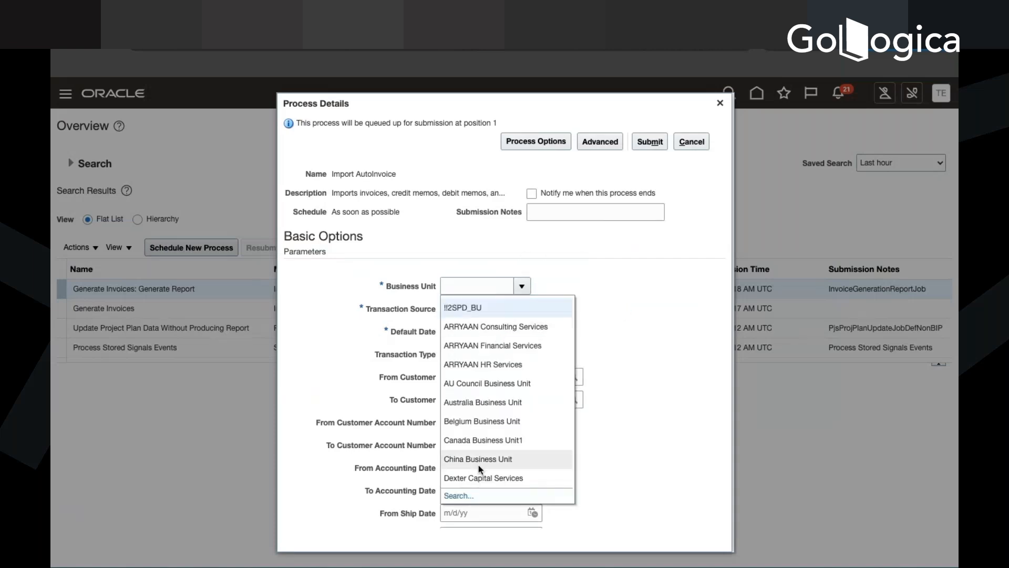
click(459, 496)
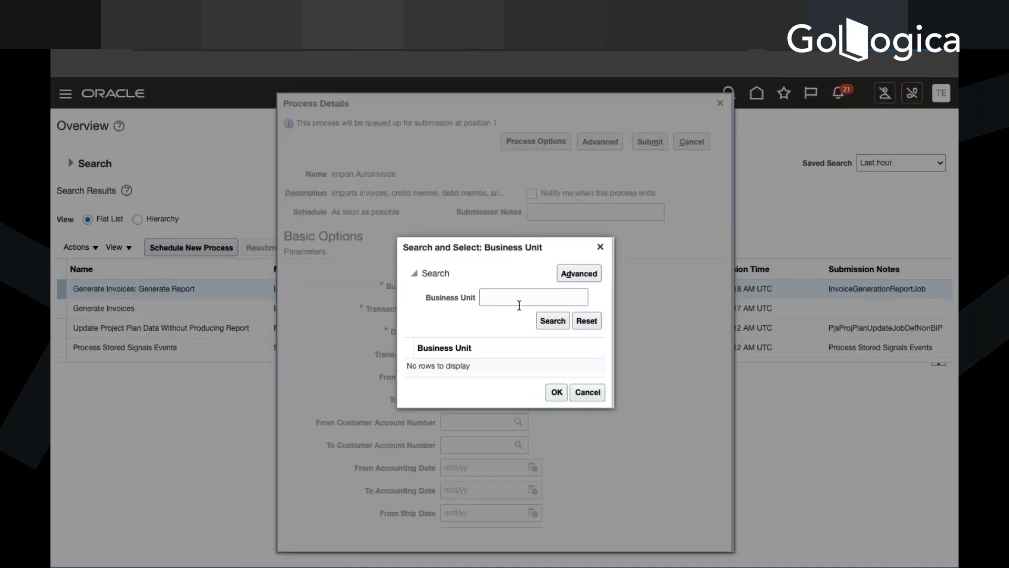
click(519, 304)
text(US)
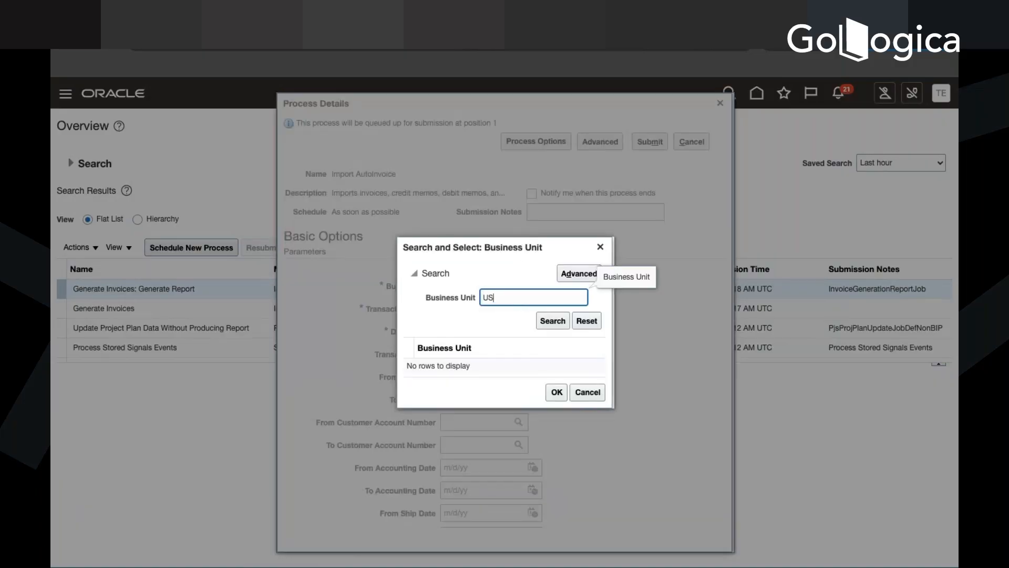
key(Return)
click(551, 342)
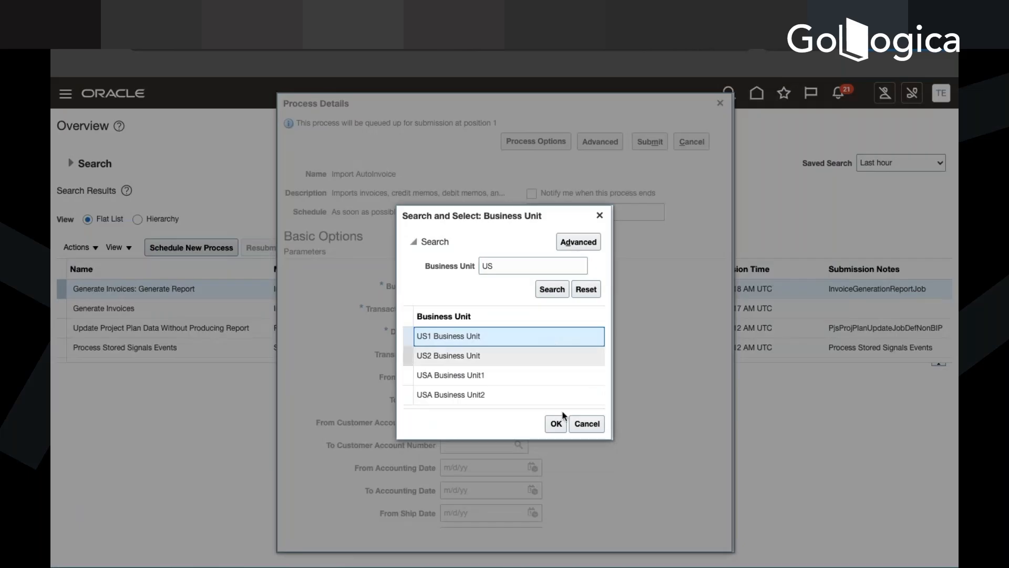
click(556, 423)
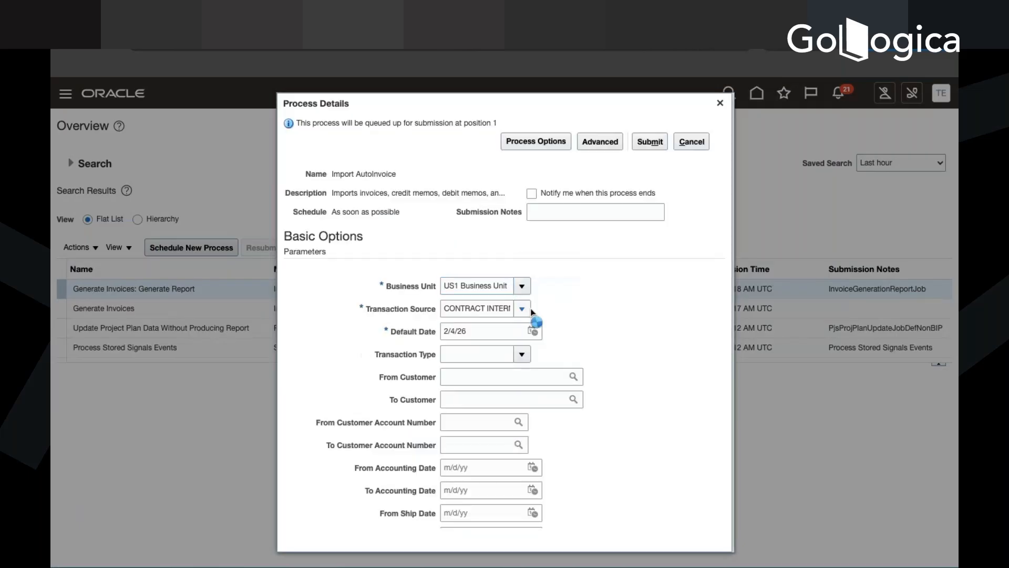
Set the transaction source to the contract invoice source and the transaction type to PA Invoice.
click(522, 309)
click(512, 346)
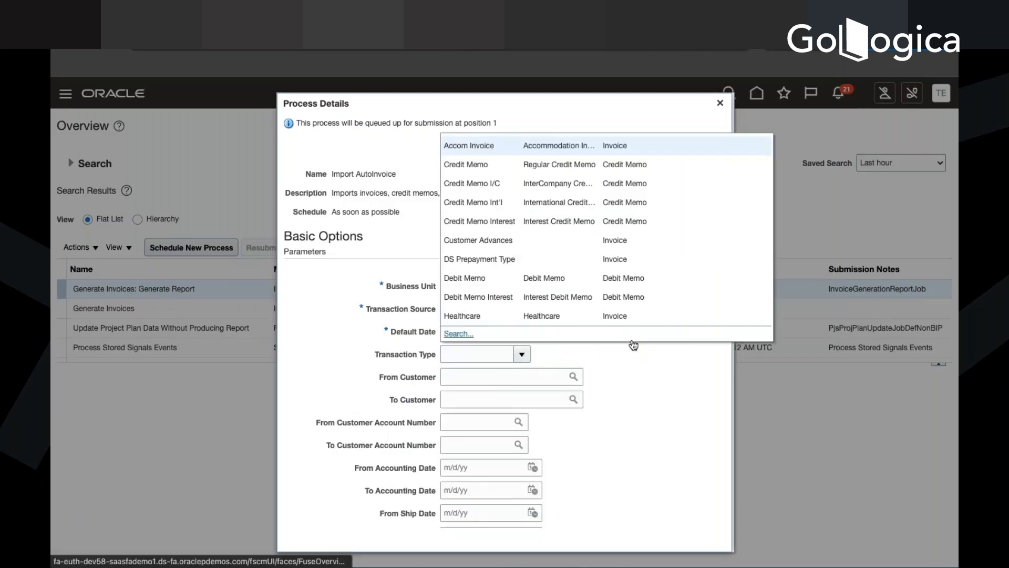
click(485, 351)
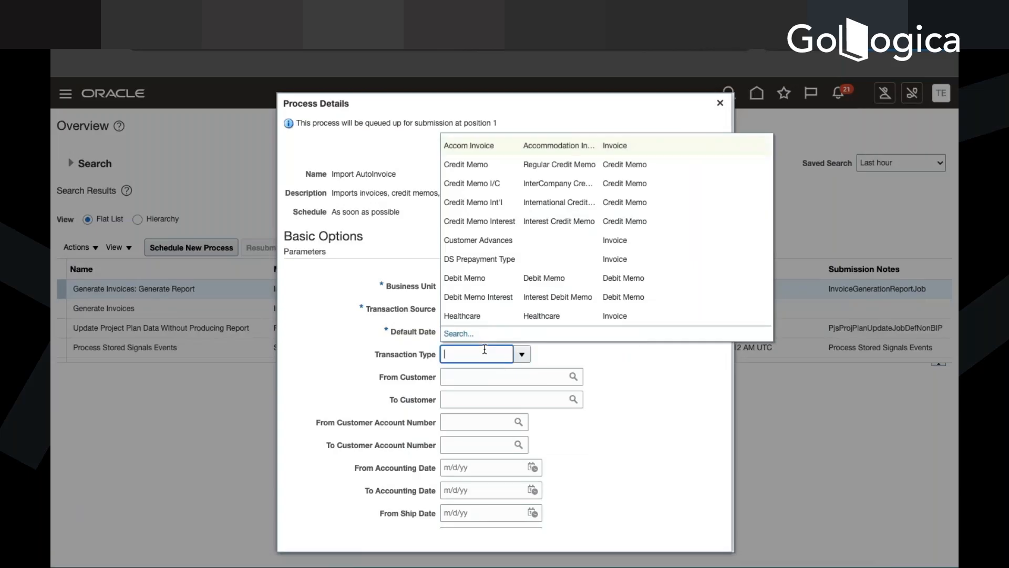
text(PA Invoice)
key(Tab)
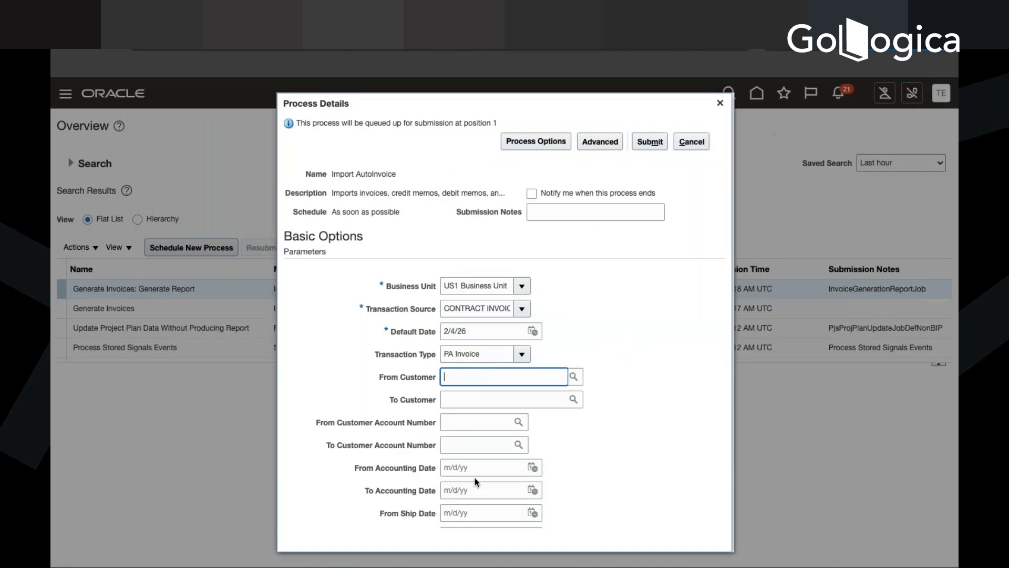
Limit the import by setting both the From and To Transaction Number to 12345.
scroll(590, 394, down, 3)
scroll(589, 398, down, 4)
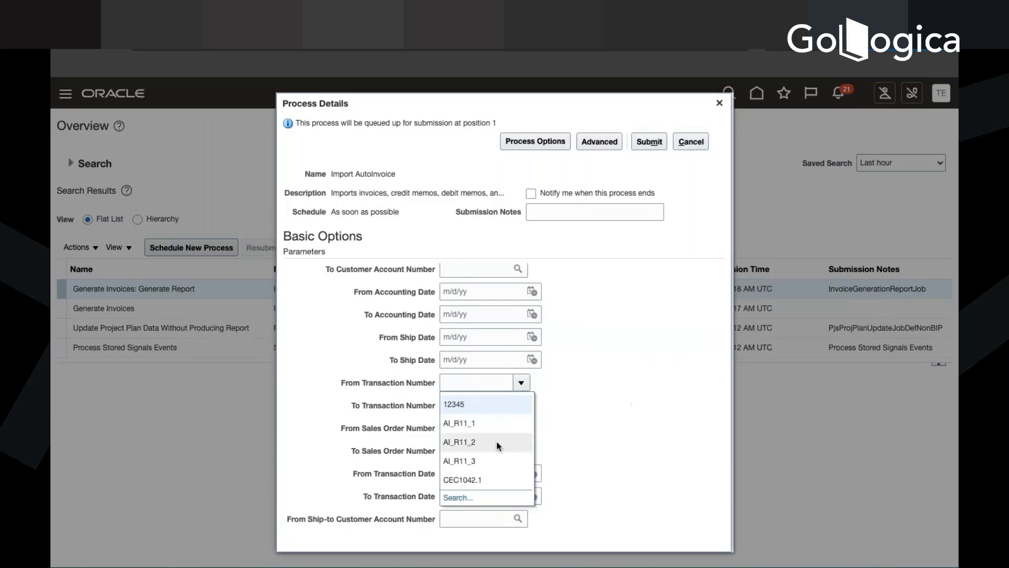
click(478, 406)
text(12345)
key(Tab)
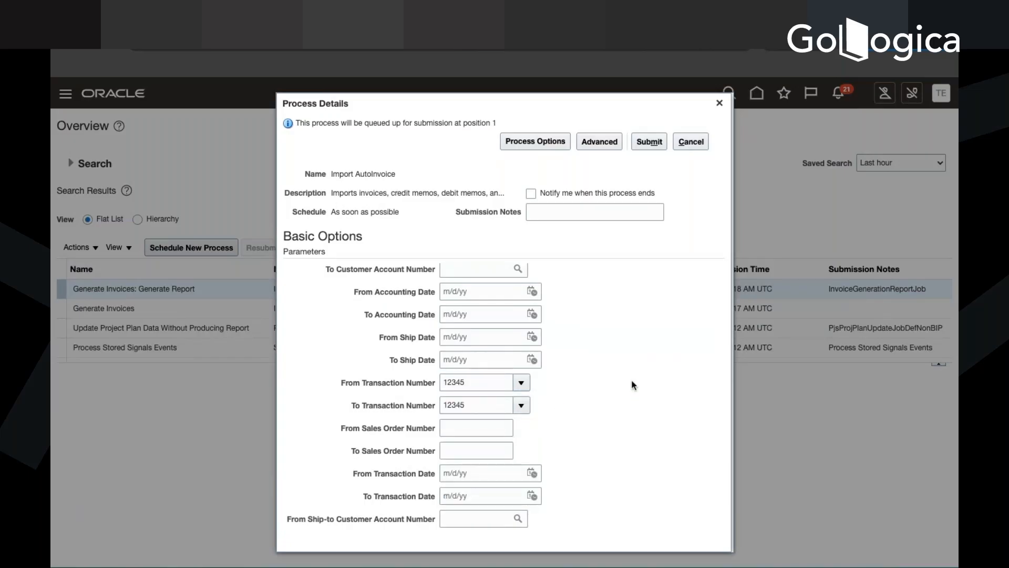
Check the entered parameters, submit the Import AutoInvoice process and dismiss the confirmation.
scroll(633, 385, down, 3)
scroll(632, 385, up, 5)
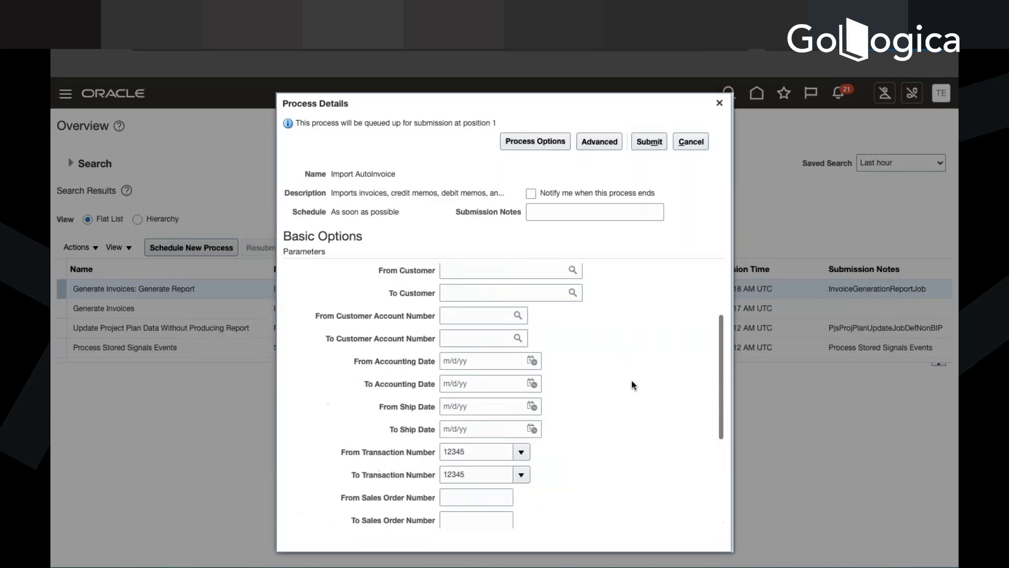
scroll(632, 380, up, 2)
click(652, 147)
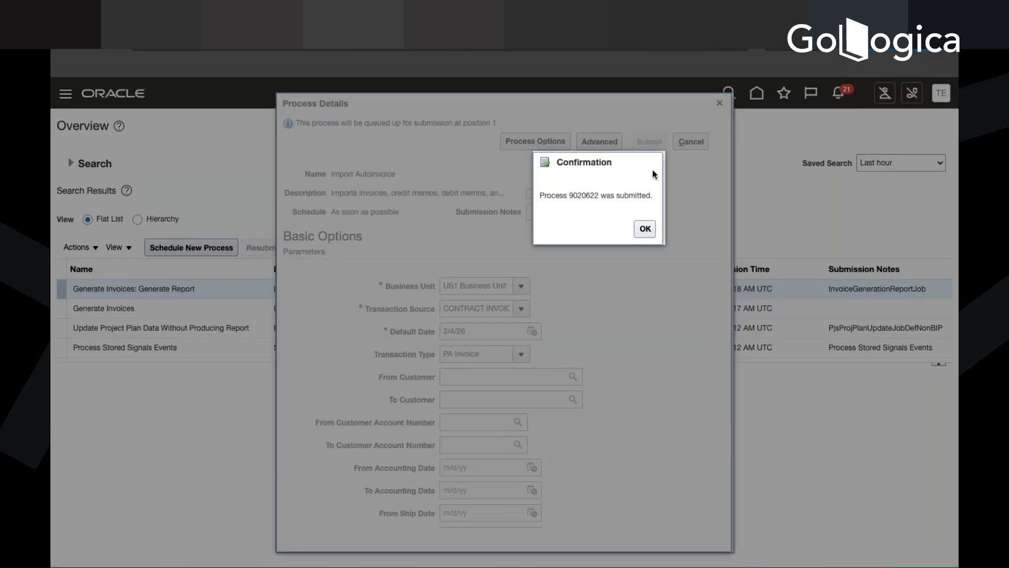
click(647, 230)
click(645, 229)
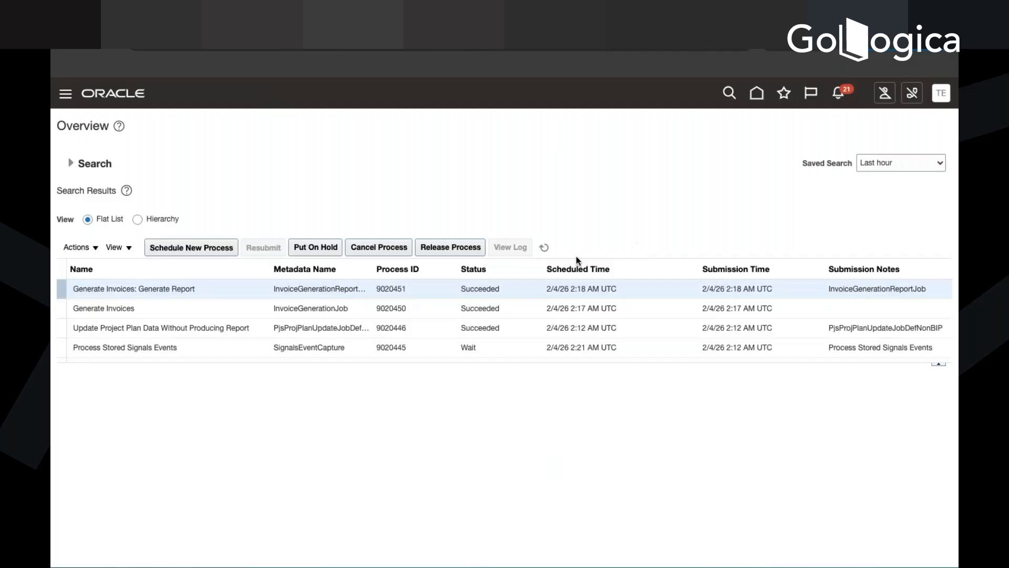
Refresh the scheduled process list repeatedly to track the status of Import AutoInvoice and its execution report.
click(543, 248)
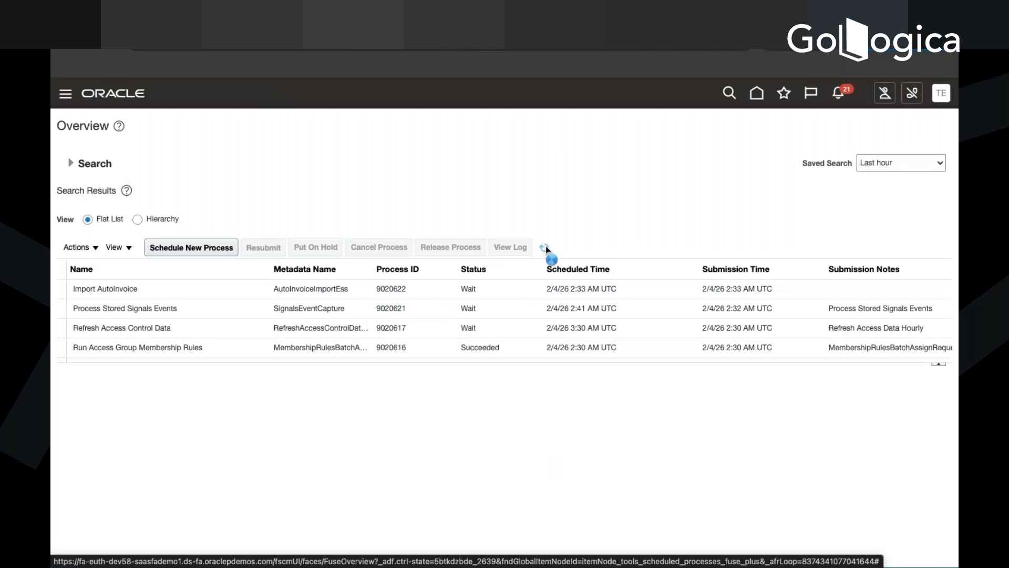
click(545, 247)
click(545, 248)
click(546, 248)
click(545, 248)
click(544, 247)
click(546, 250)
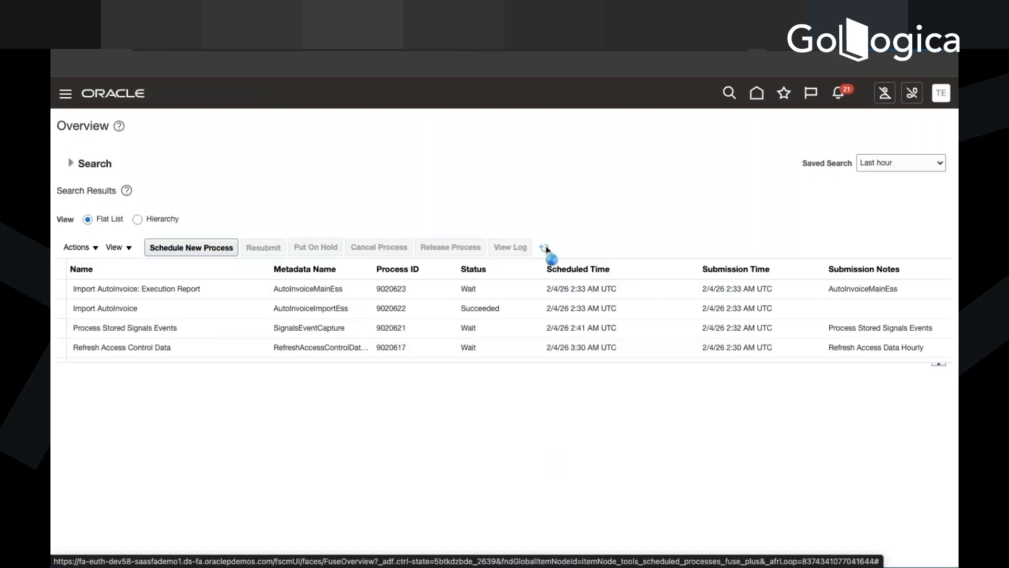
click(545, 248)
click(545, 248)
click(546, 248)
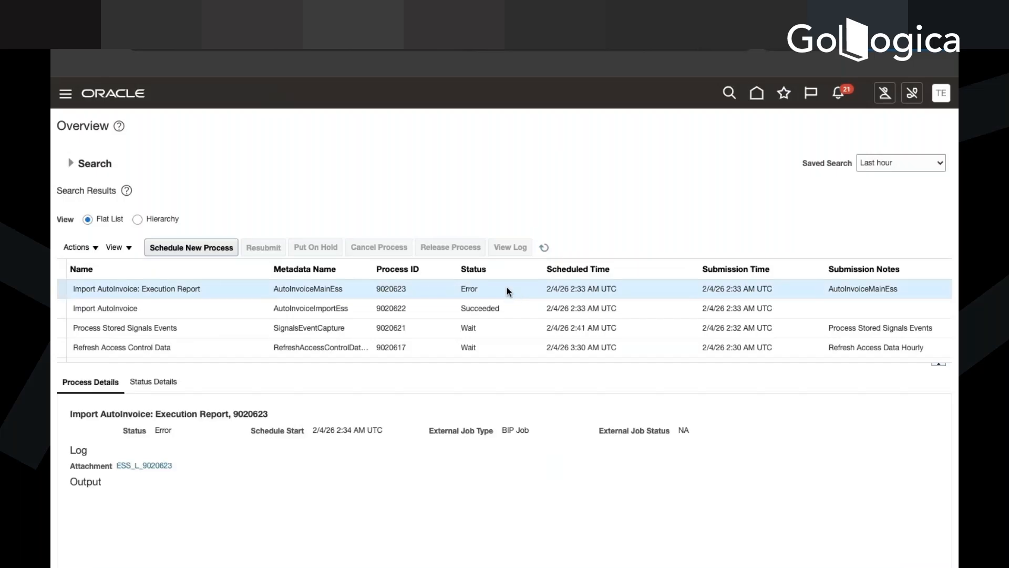
Examine the process details, log and output of Import AutoInvoice: Execution Report and of the Import AutoInvoice process.
scroll(277, 471, down, 2)
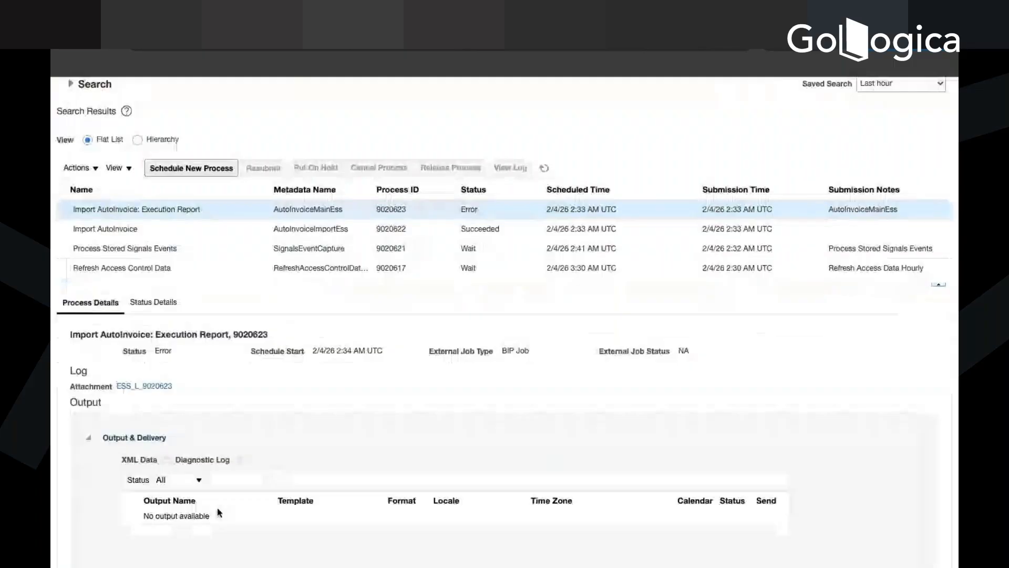
scroll(254, 484, down, 1)
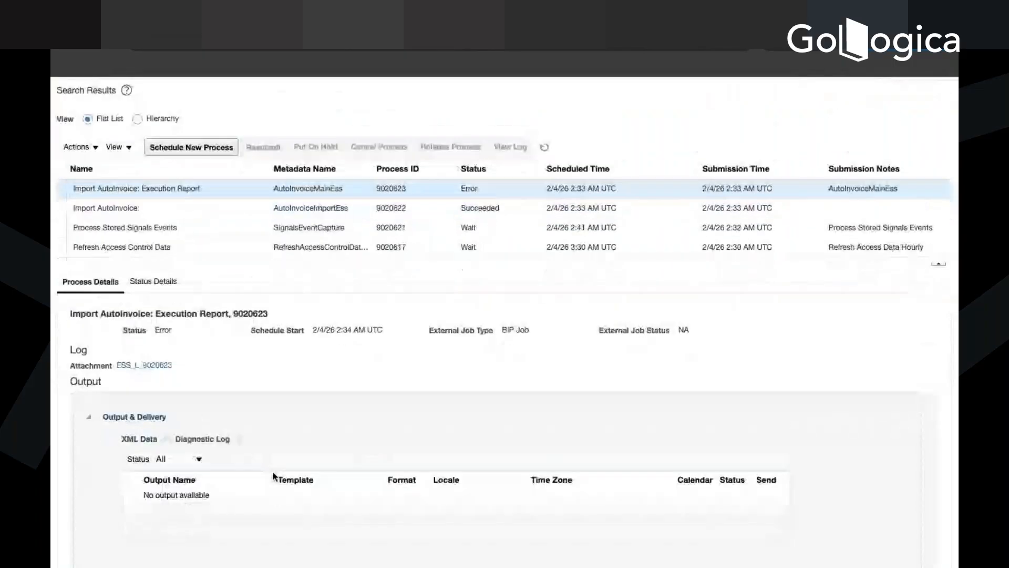
scroll(273, 477, up, 1)
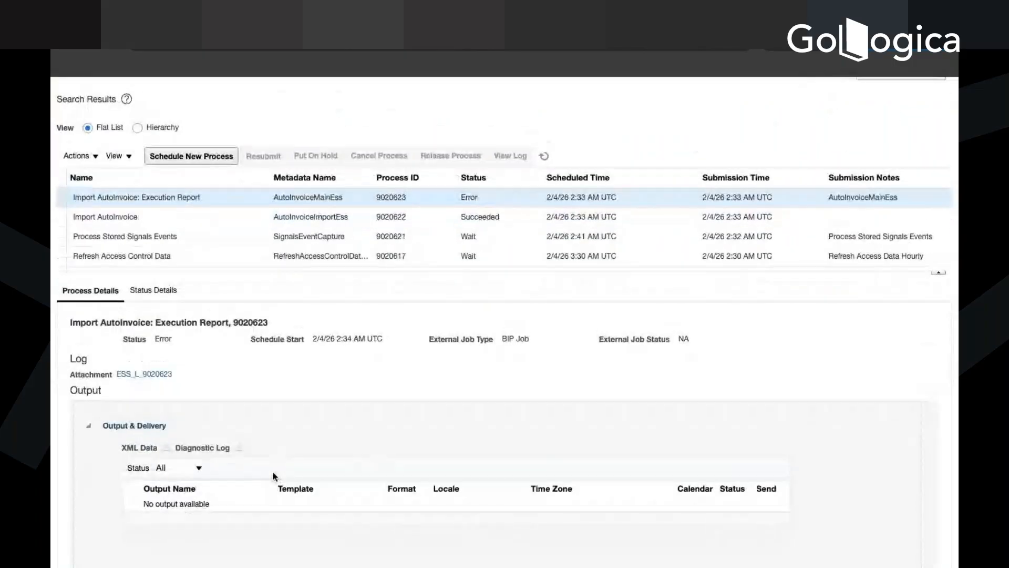
click(262, 215)
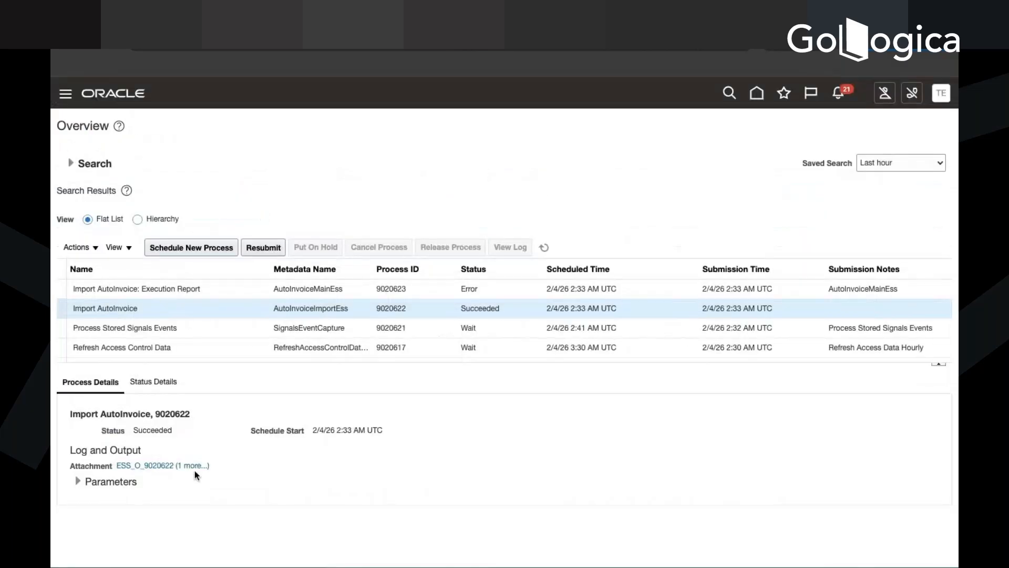
click(213, 287)
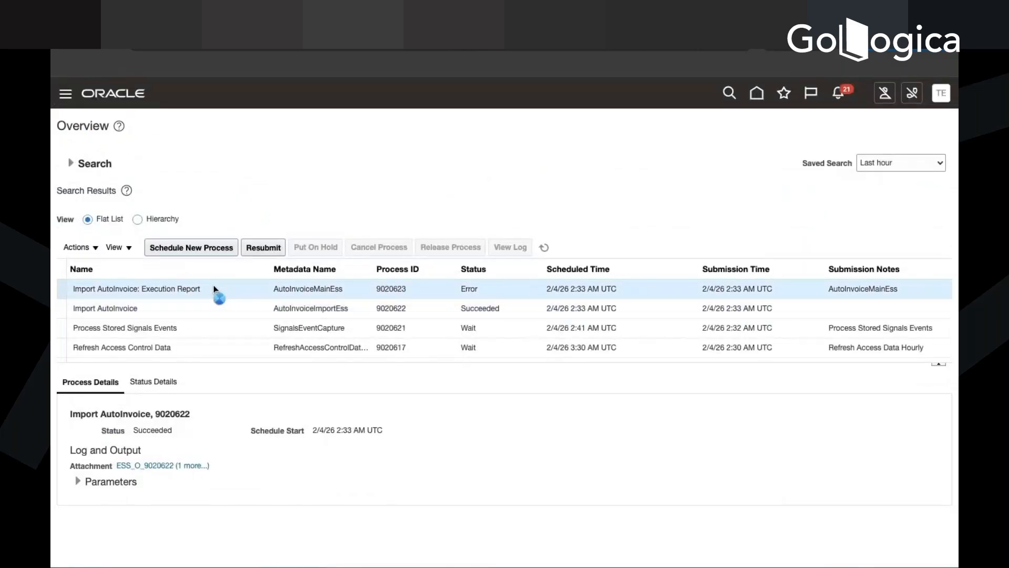
click(198, 306)
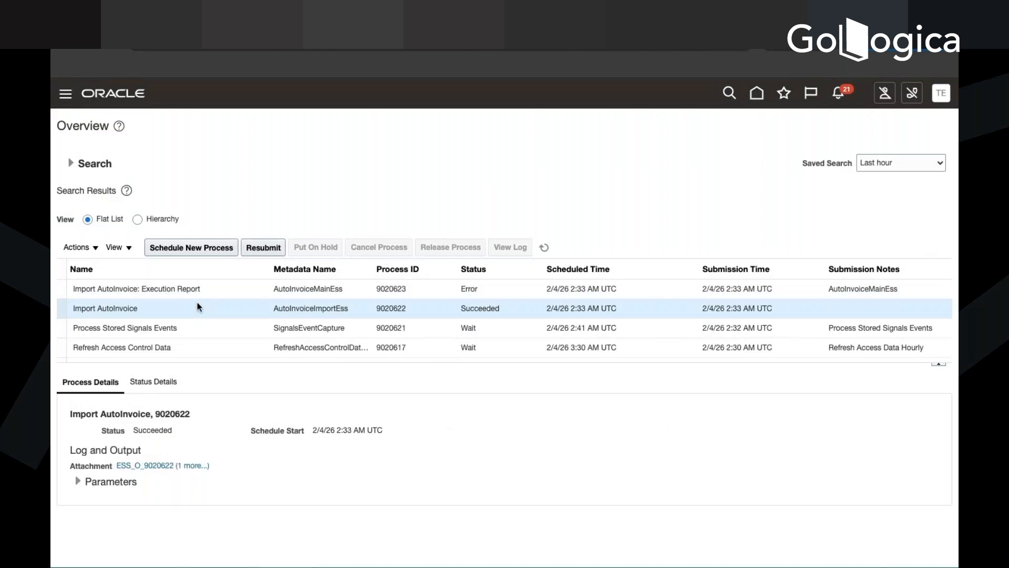
Open the log file attached to the Import AutoInvoice process, read it through to the end, and close the attachments.
click(191, 467)
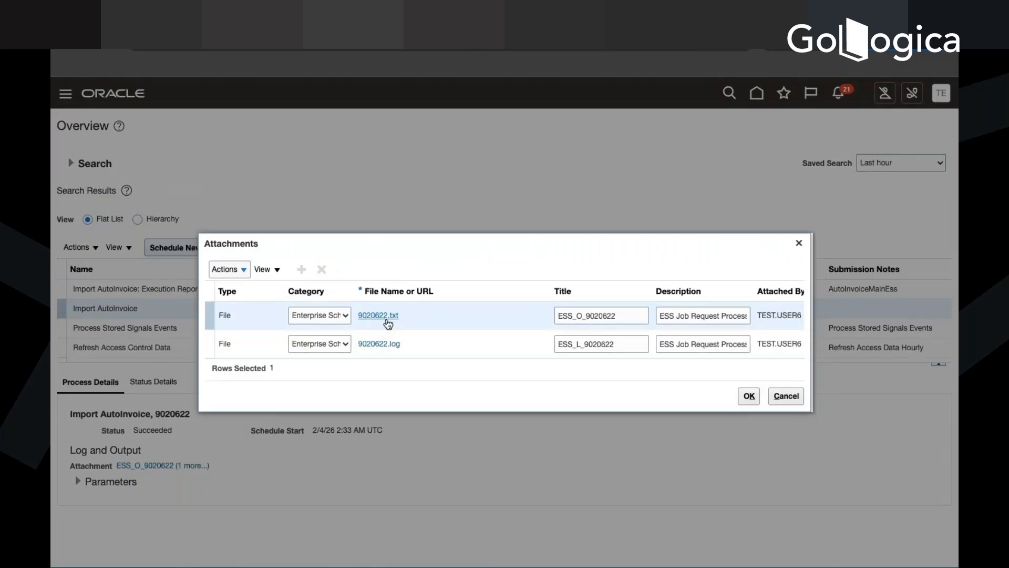
click(454, 314)
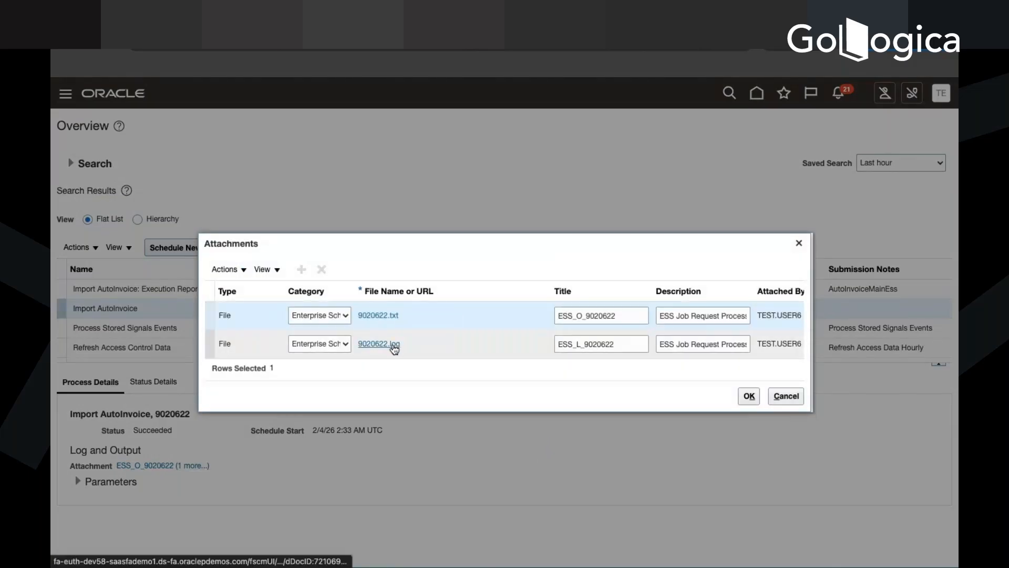
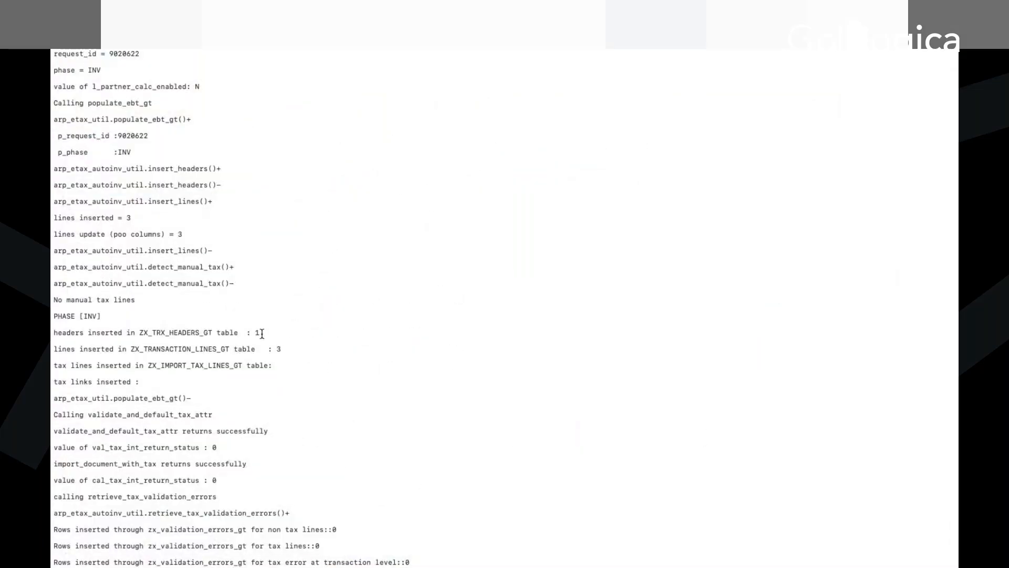
drag(292, 349, 271, 349)
scroll(255, 419, down, 3)
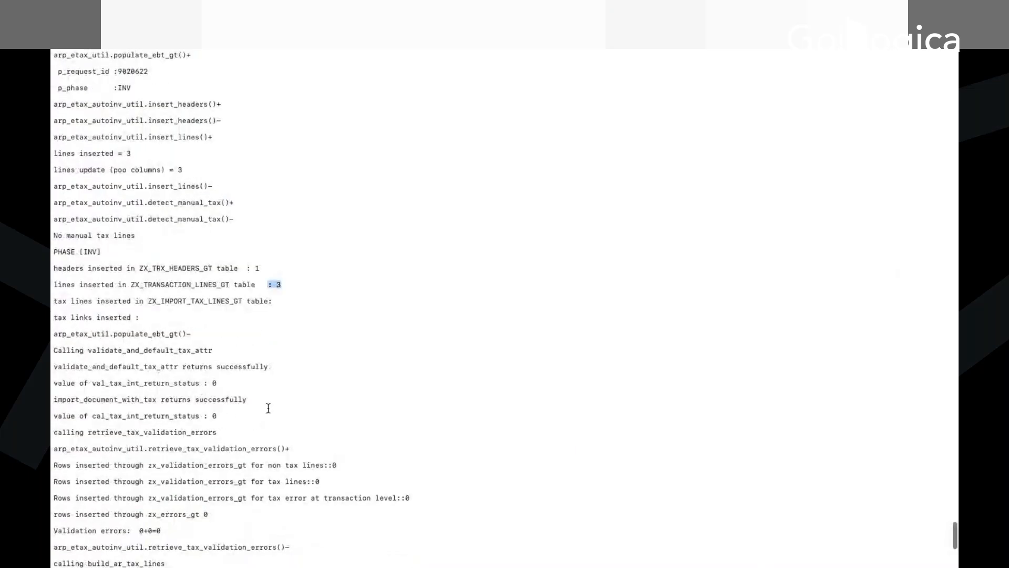
scroll(267, 408, down, 4)
scroll(268, 408, down, 8)
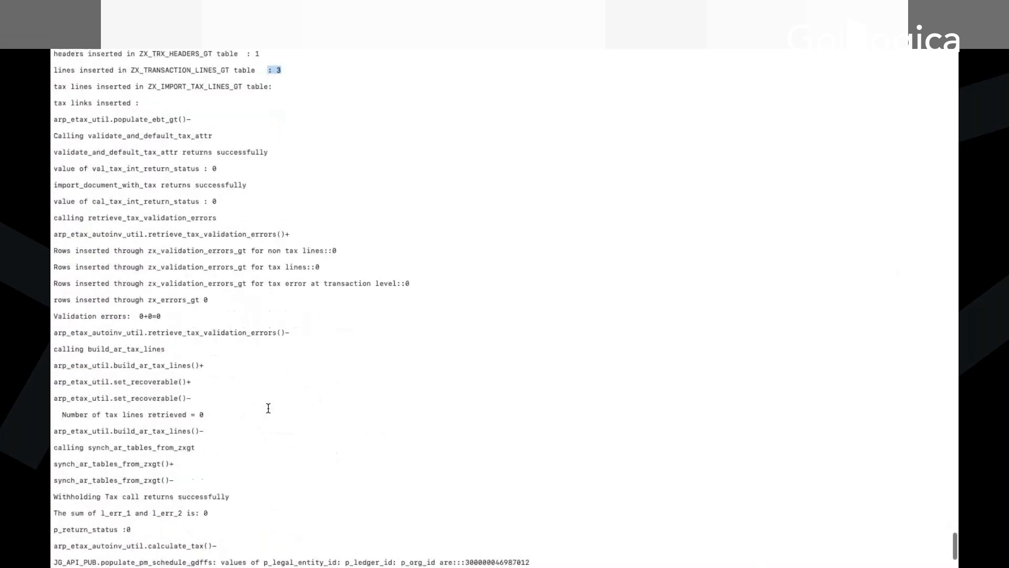
scroll(268, 408, down, 4)
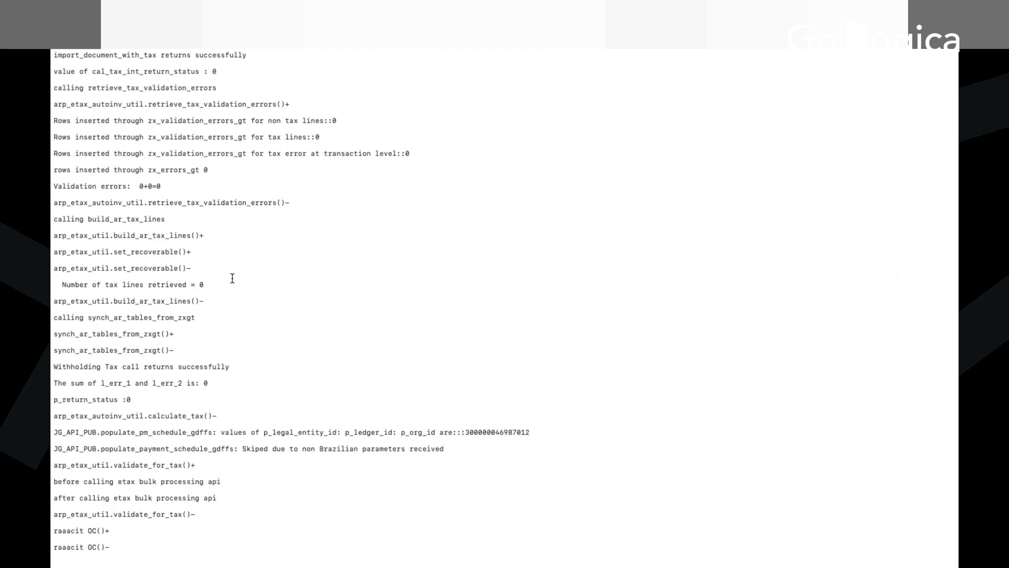
mouse_move(378, 557)
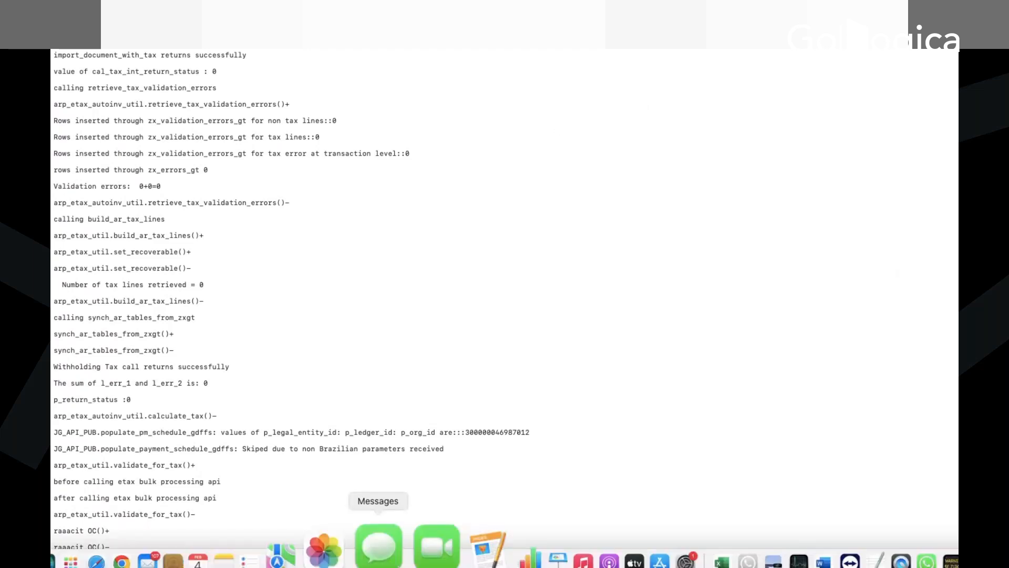
click(179, 522)
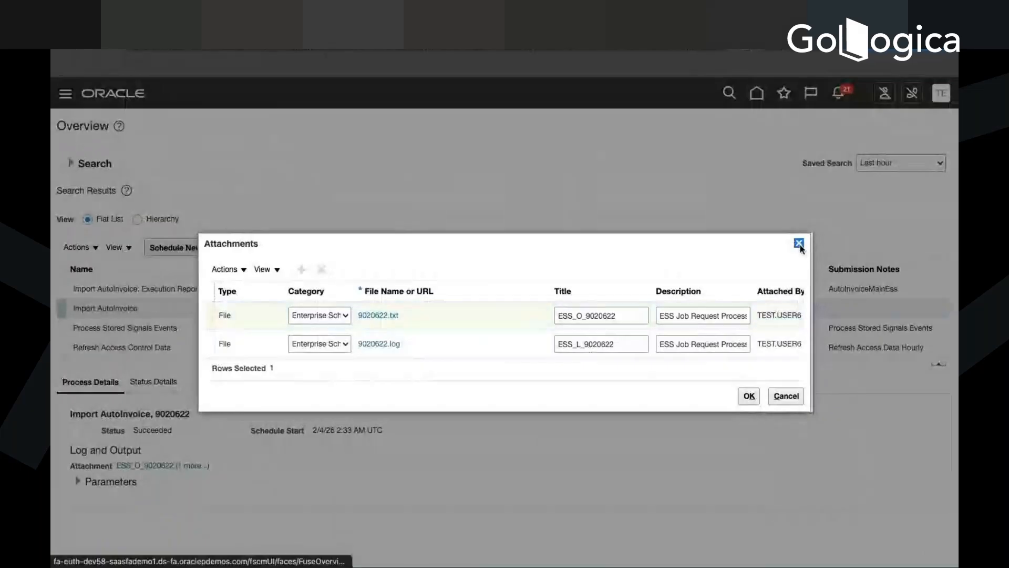
click(799, 243)
Download and read the log of Import AutoInvoice: Execution Report, close it, and return to the scheduled processes in Chrome.
click(410, 292)
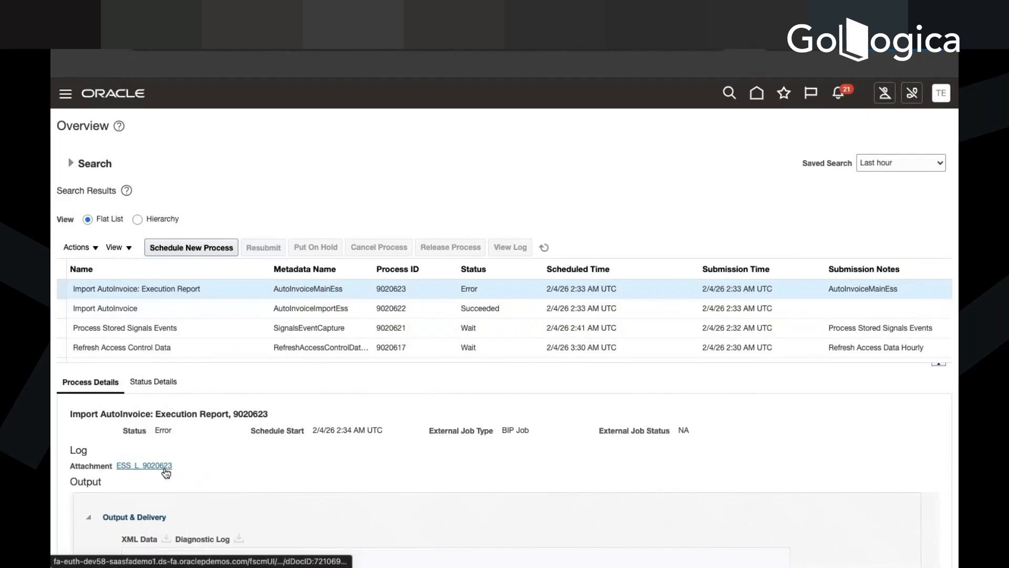
scroll(205, 475, down, 3)
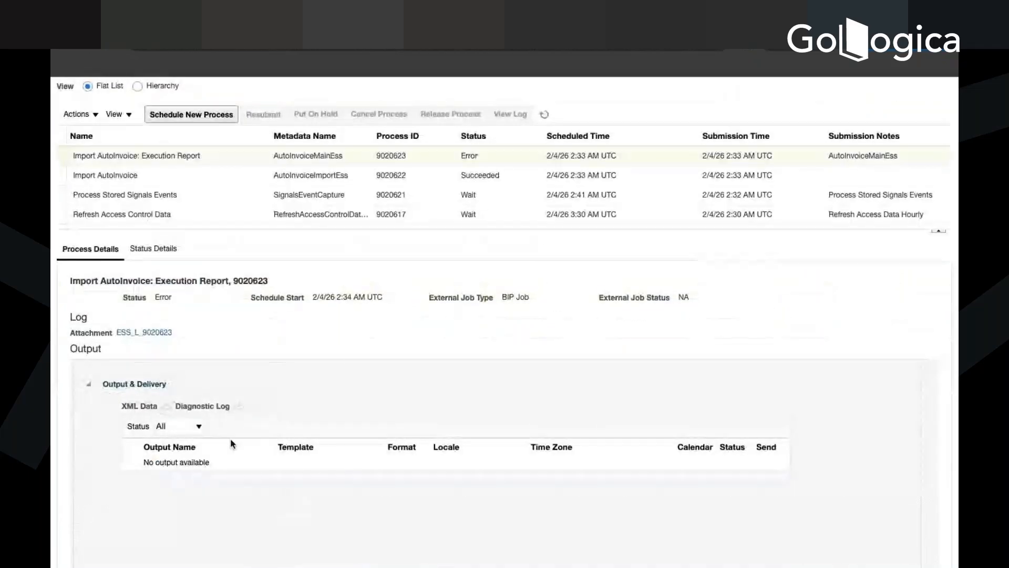
click(167, 333)
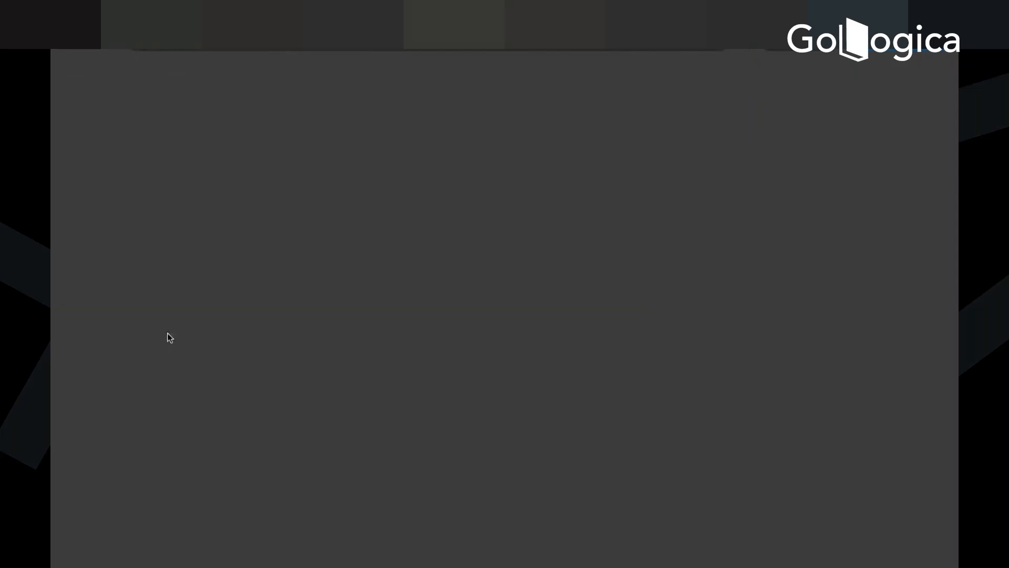
click(571, 355)
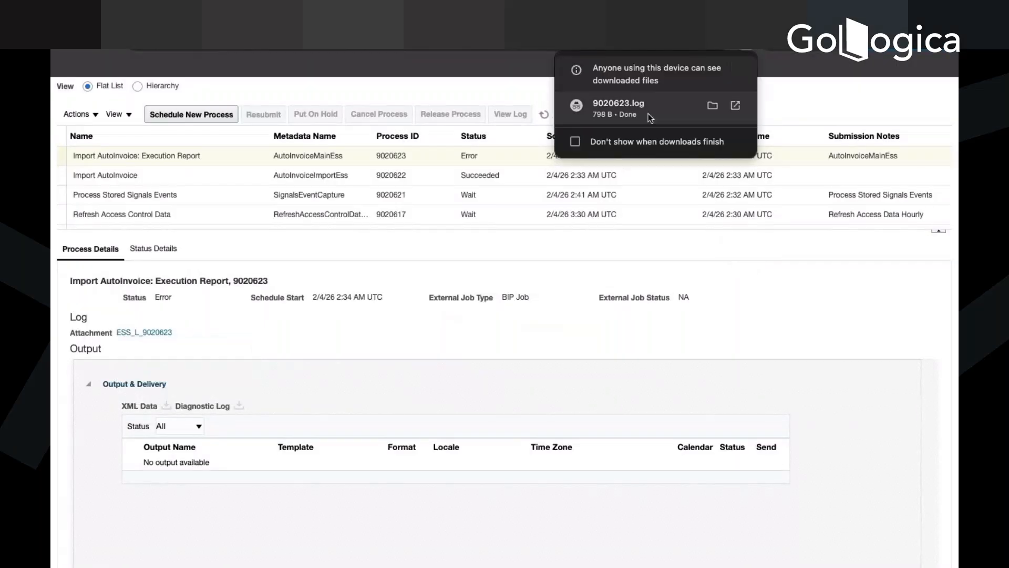
click(646, 113)
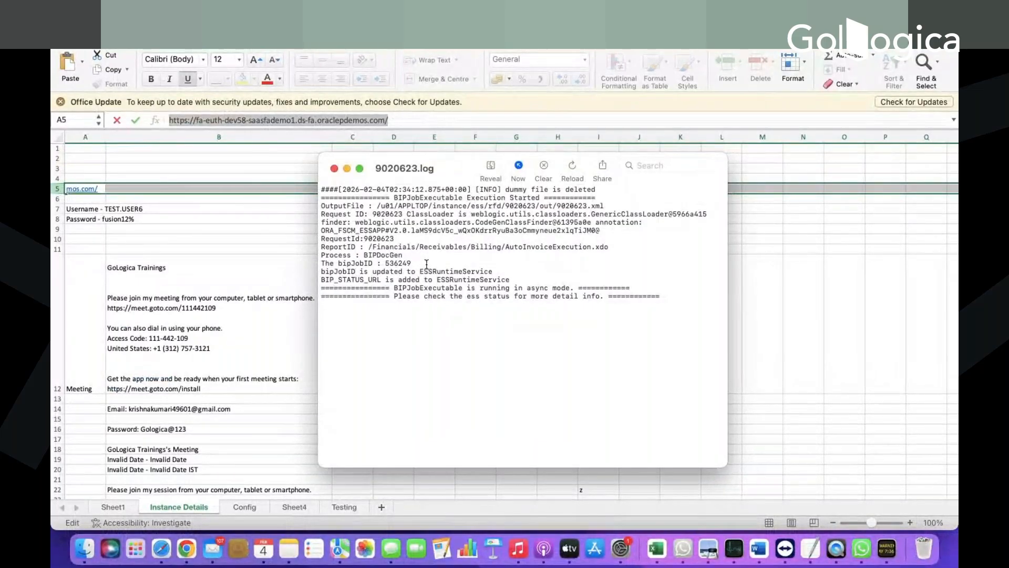
click(334, 168)
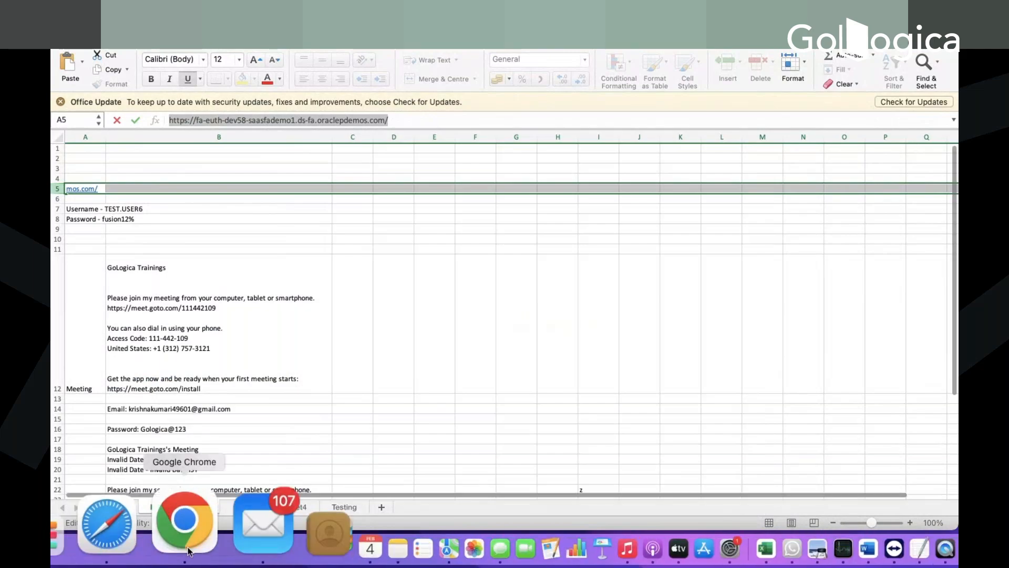
click(185, 526)
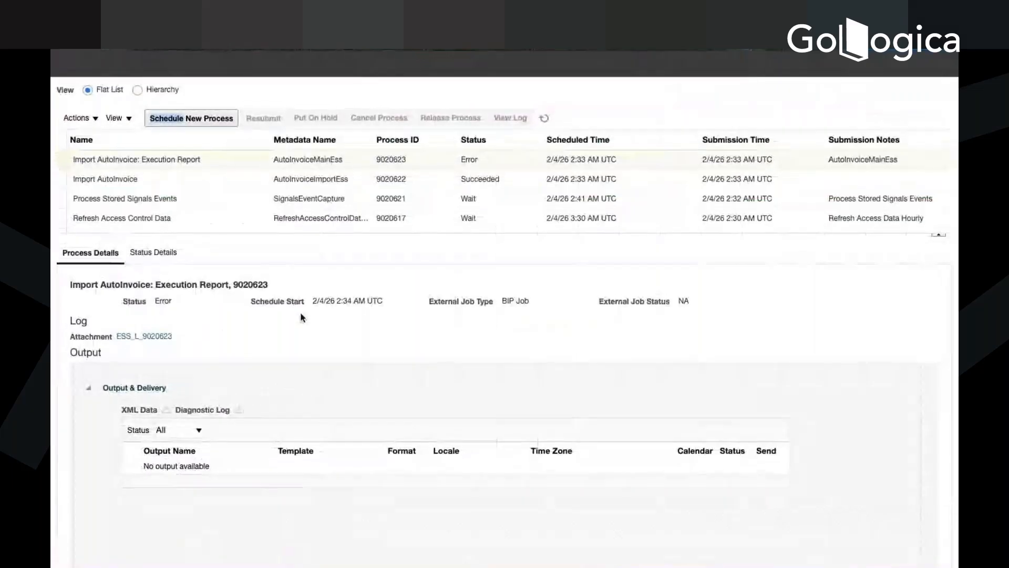
Look through the scheduled process list and examine the status details of Import AutoInvoice: Execution Report.
scroll(301, 315, up, 1)
scroll(249, 219, down, 3)
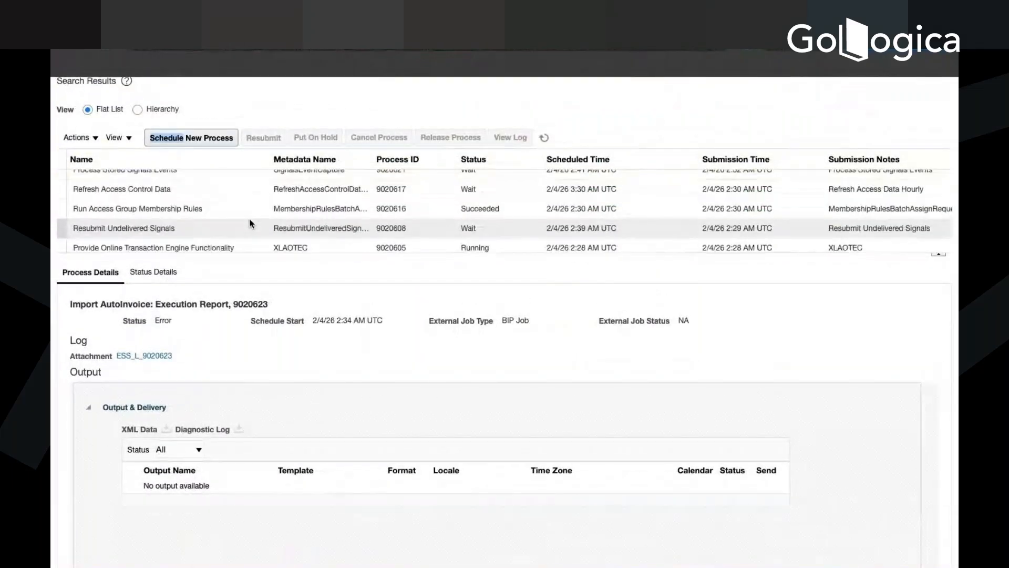
scroll(249, 220, down, 3)
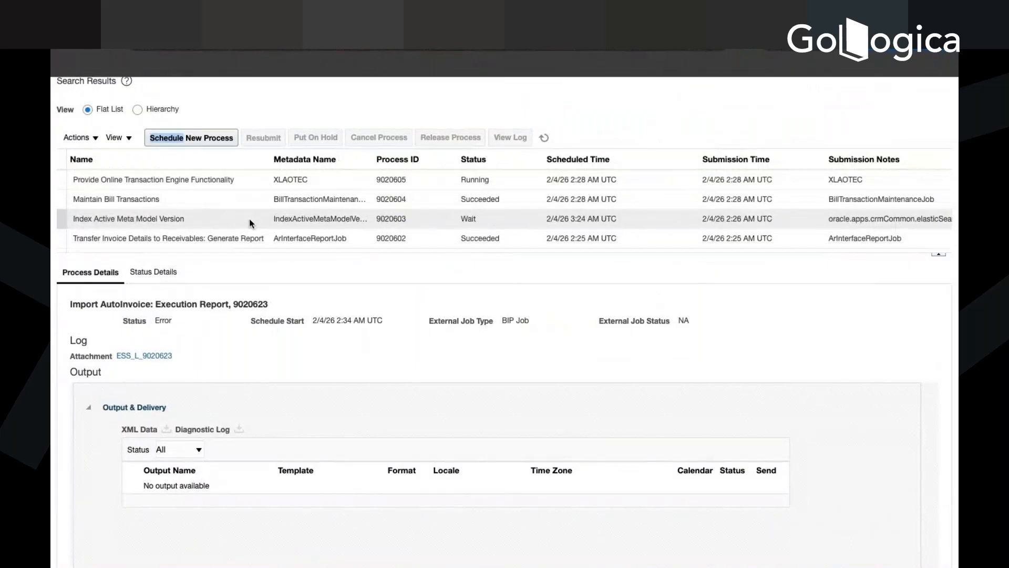
scroll(249, 219, down, 1)
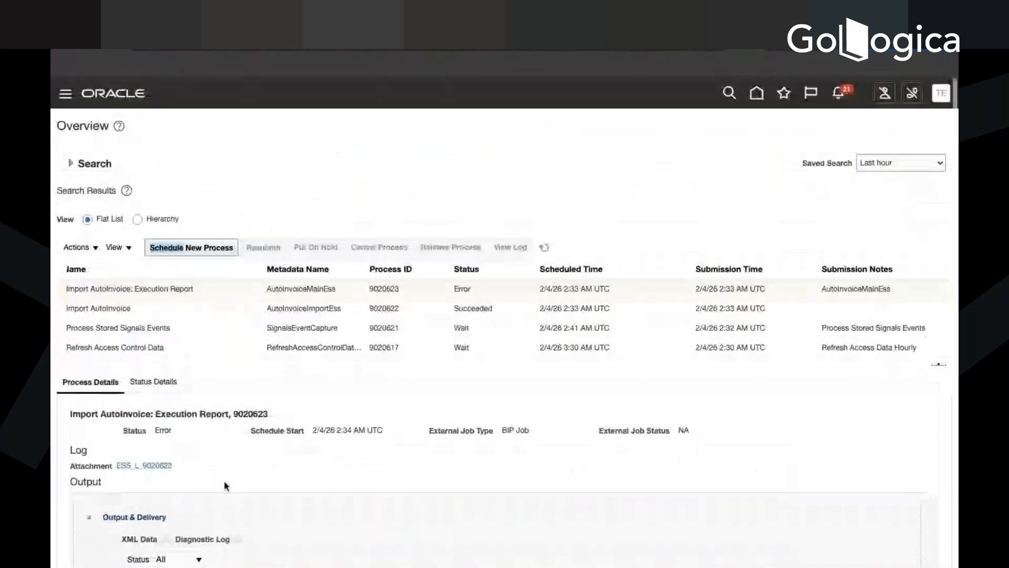
scroll(224, 481, down, 1)
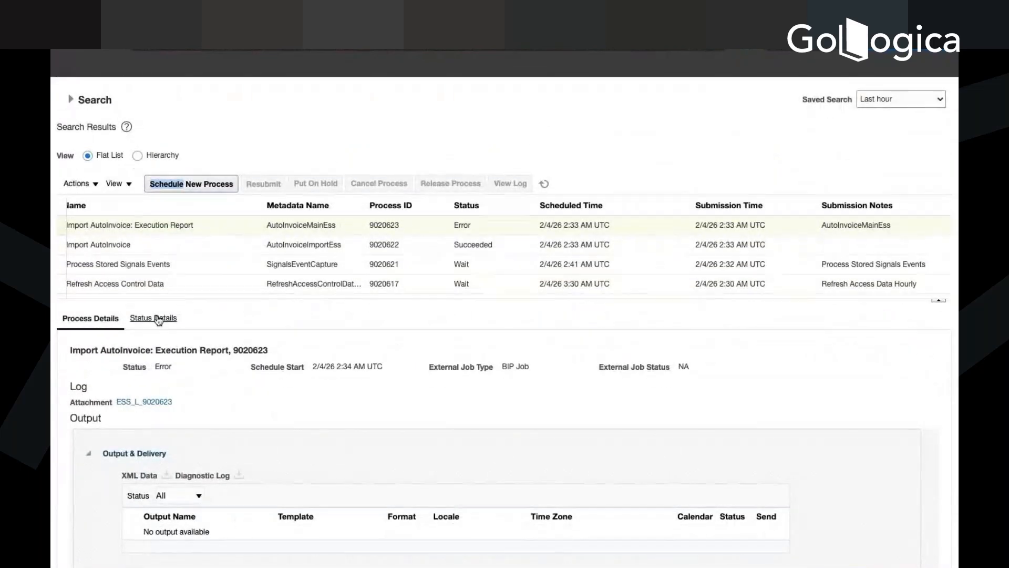
click(158, 318)
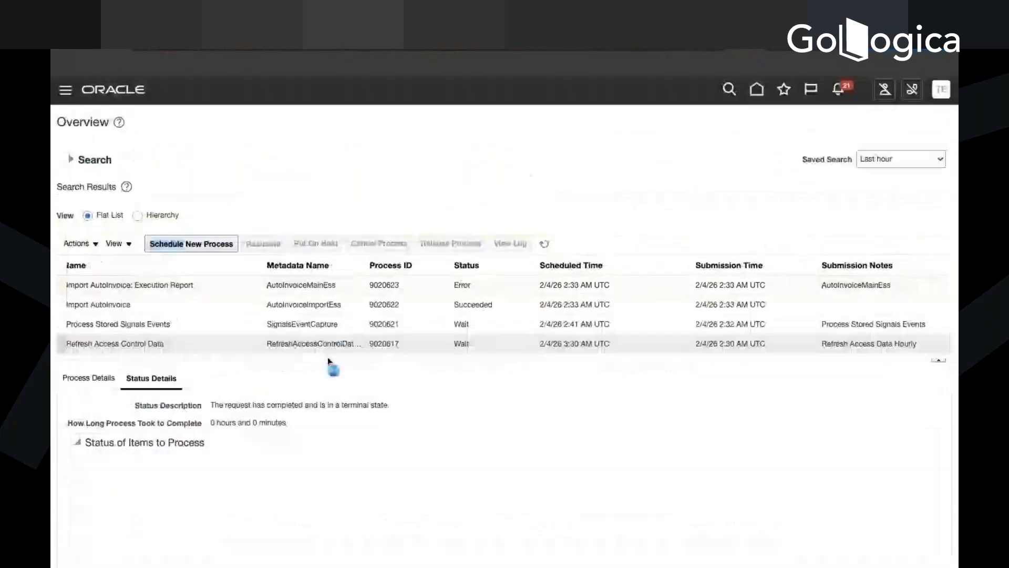
scroll(361, 315, up, 1)
scroll(361, 315, right, 1)
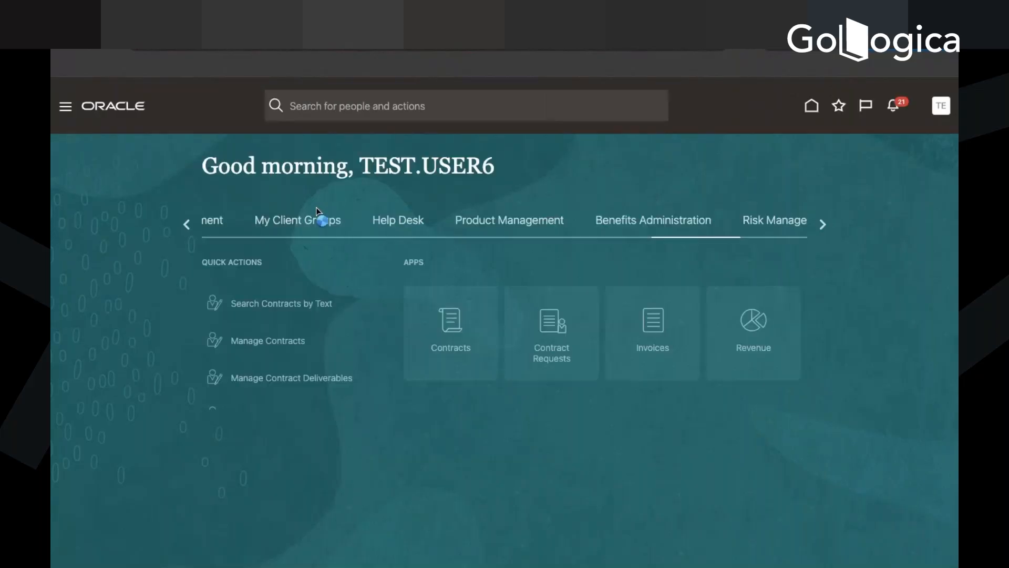
Open the Billing work area of Receivables from the home page.
click(823, 224)
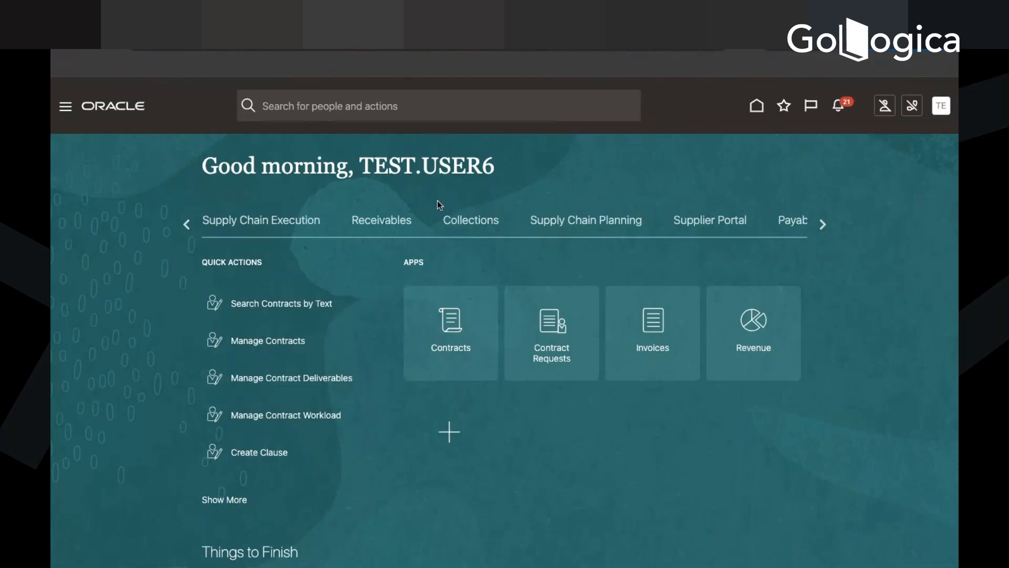
click(387, 220)
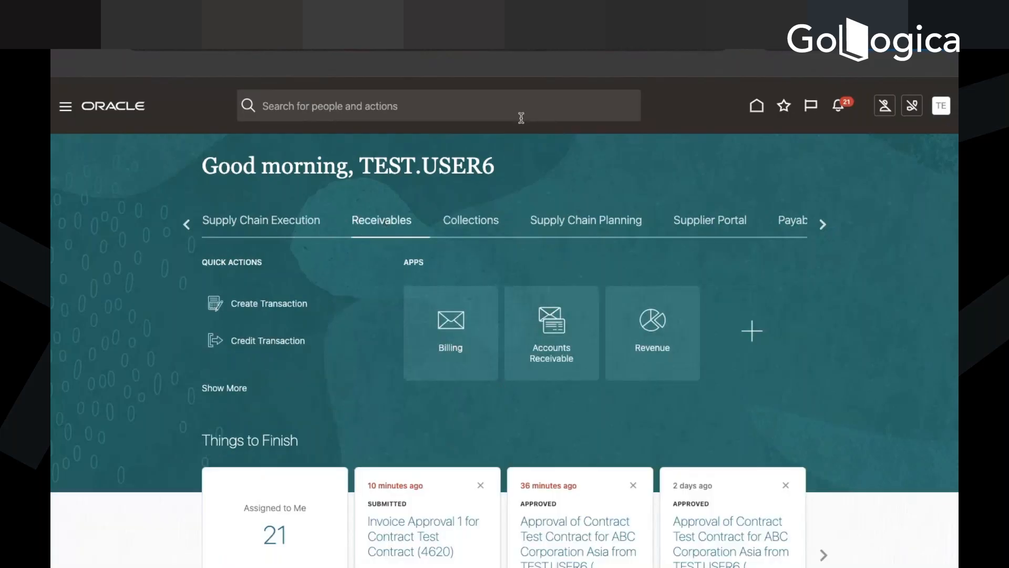
click(455, 338)
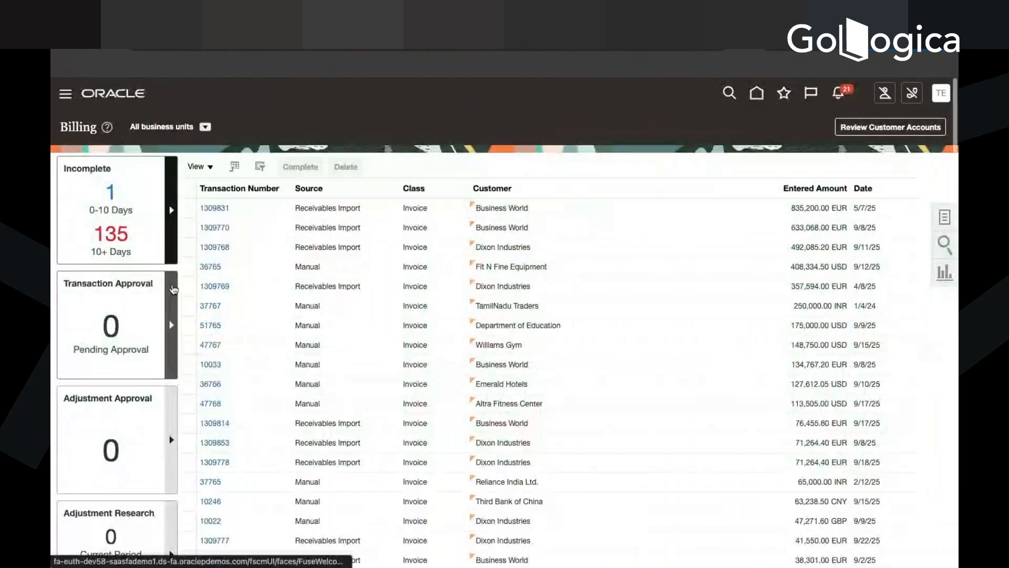
Examine the Import Exceptions in Billing by transaction source, creation date, currency and number of exceptions.
scroll(174, 289, down, 3)
scroll(174, 289, down, 1)
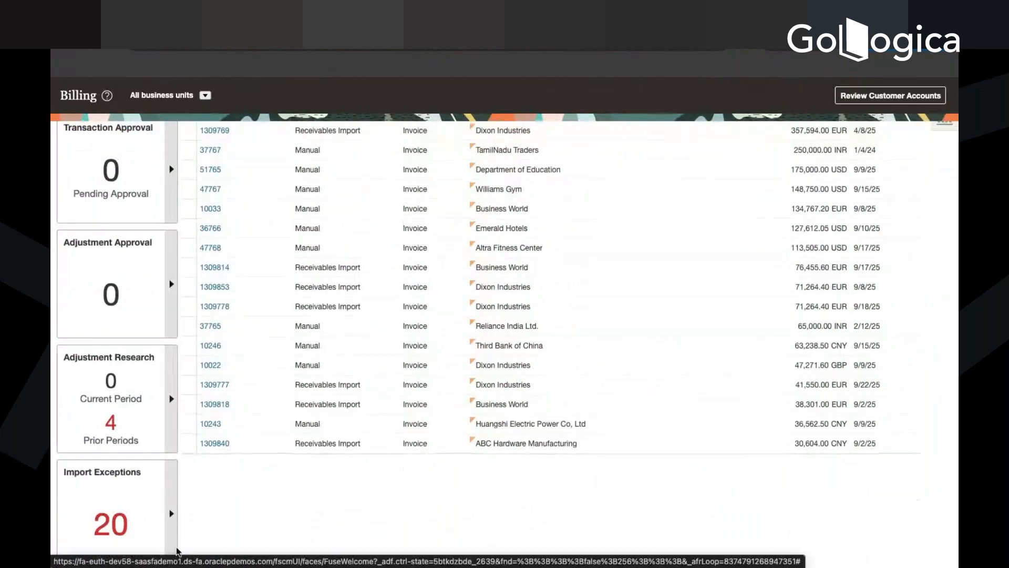
click(173, 534)
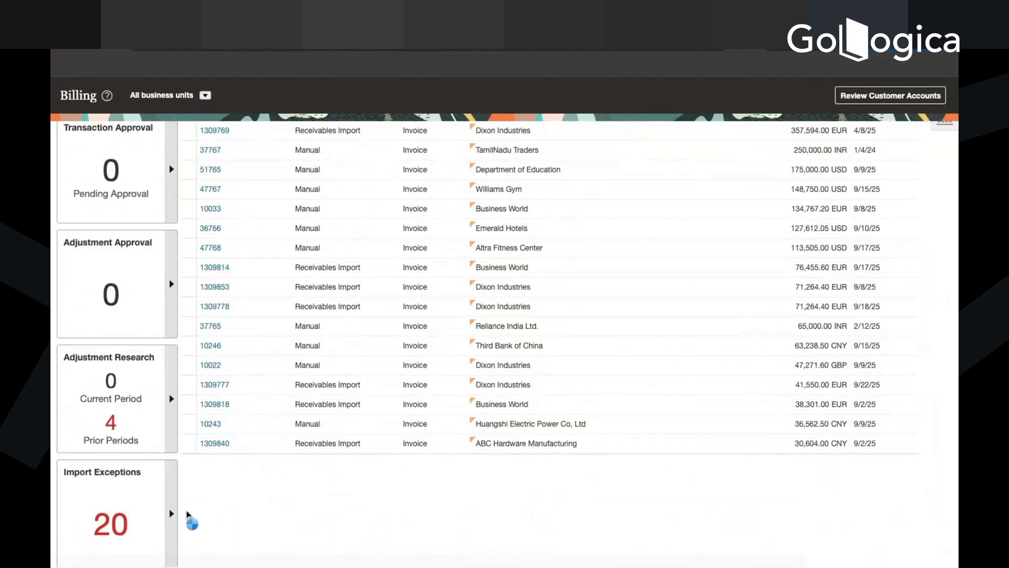
scroll(461, 257, up, 4)
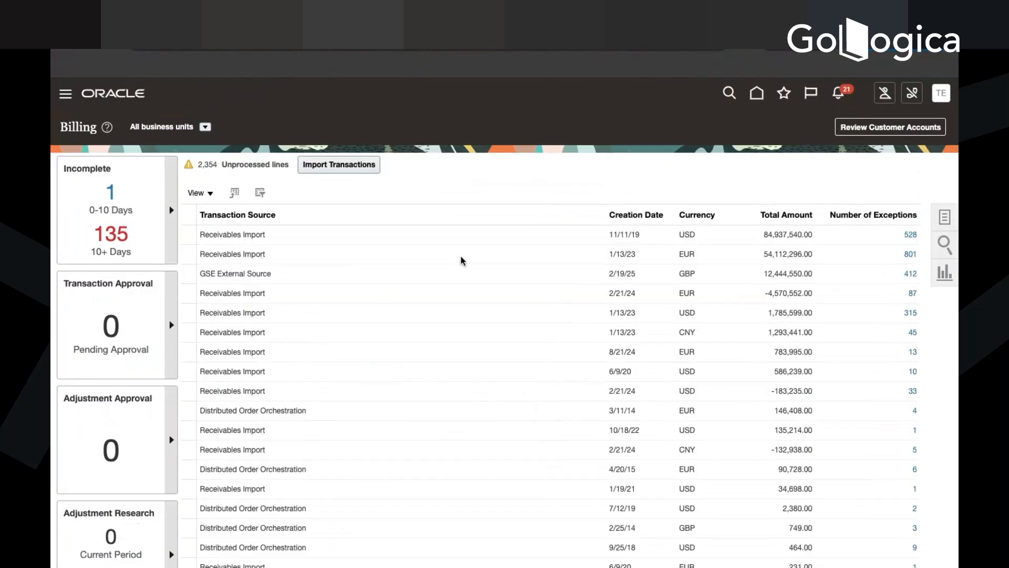
scroll(484, 367, down, 3)
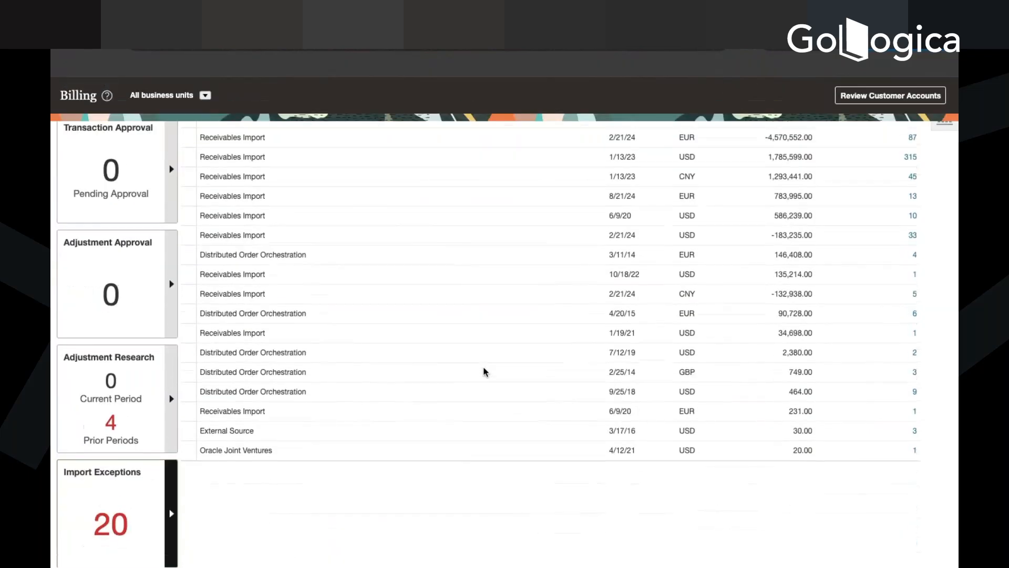
scroll(484, 366, up, 3)
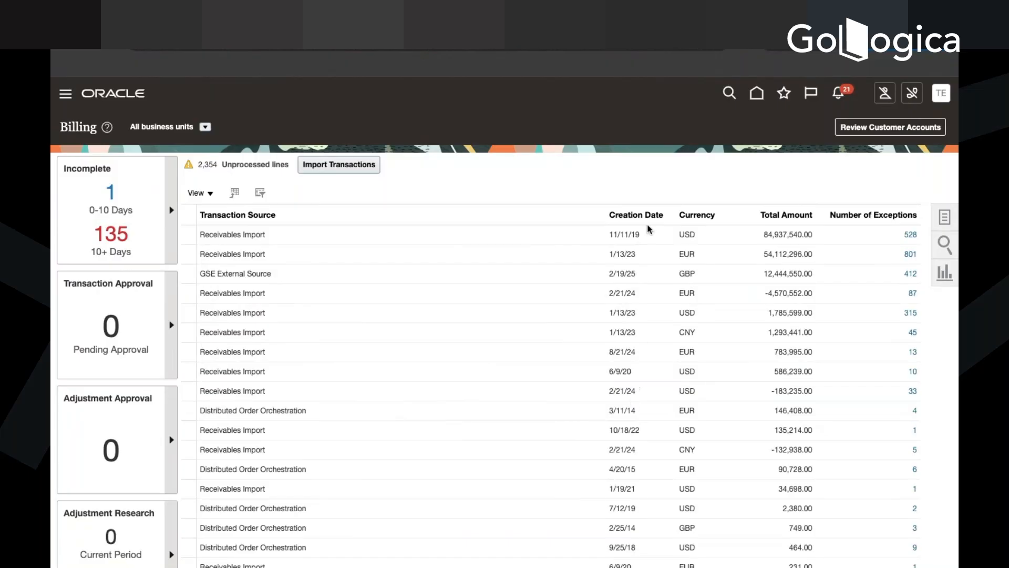
scroll(643, 504, down, 5)
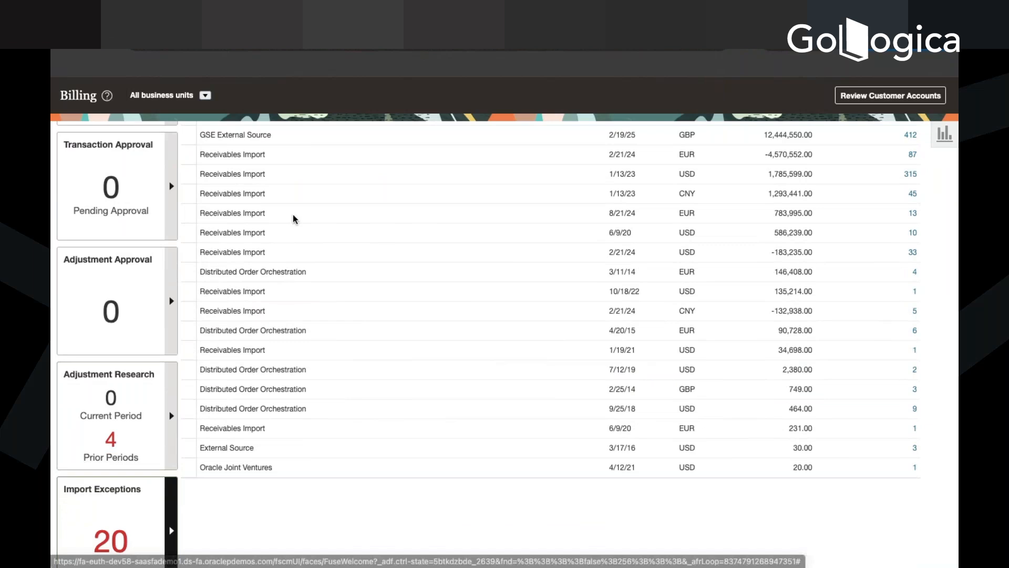
scroll(292, 213, up, 3)
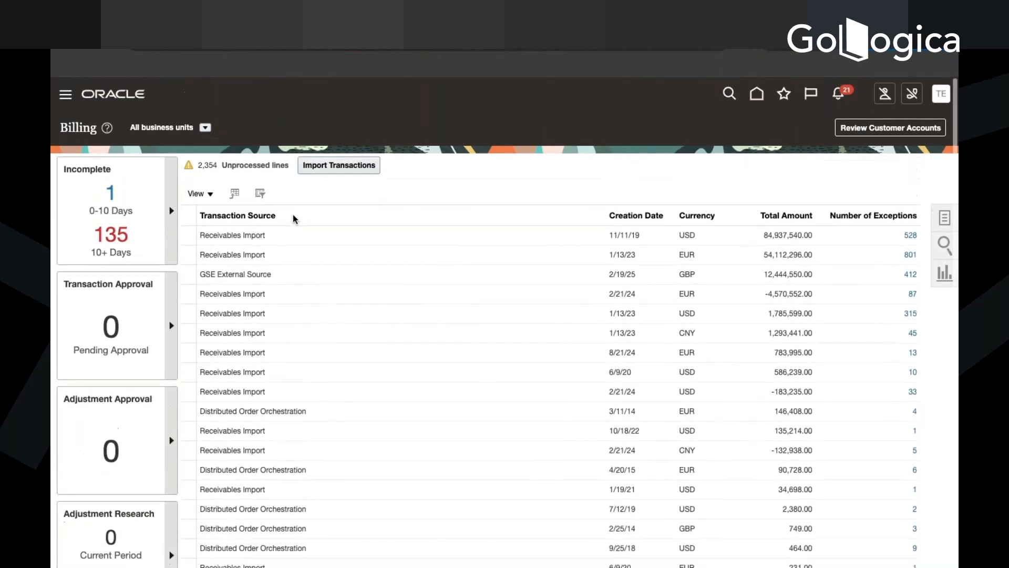
Show the incomplete transactions in Billing, and open the Manage Transactions task.
click(172, 214)
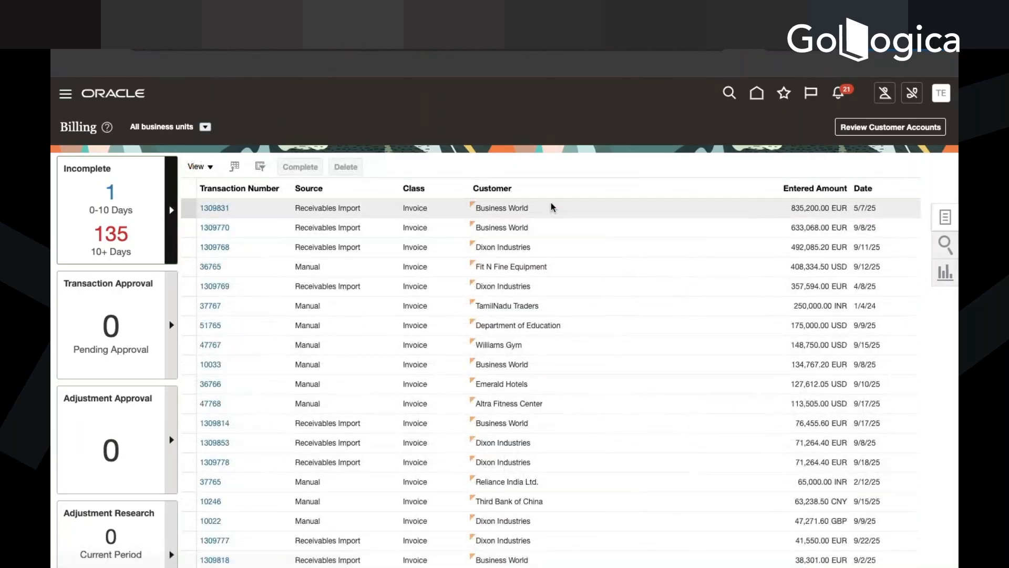
click(946, 217)
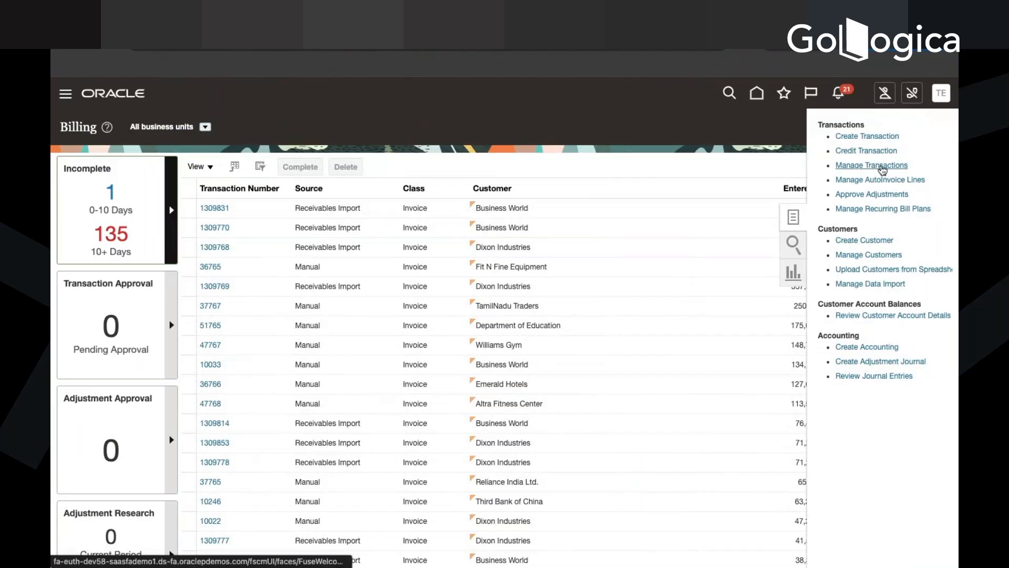
click(882, 166)
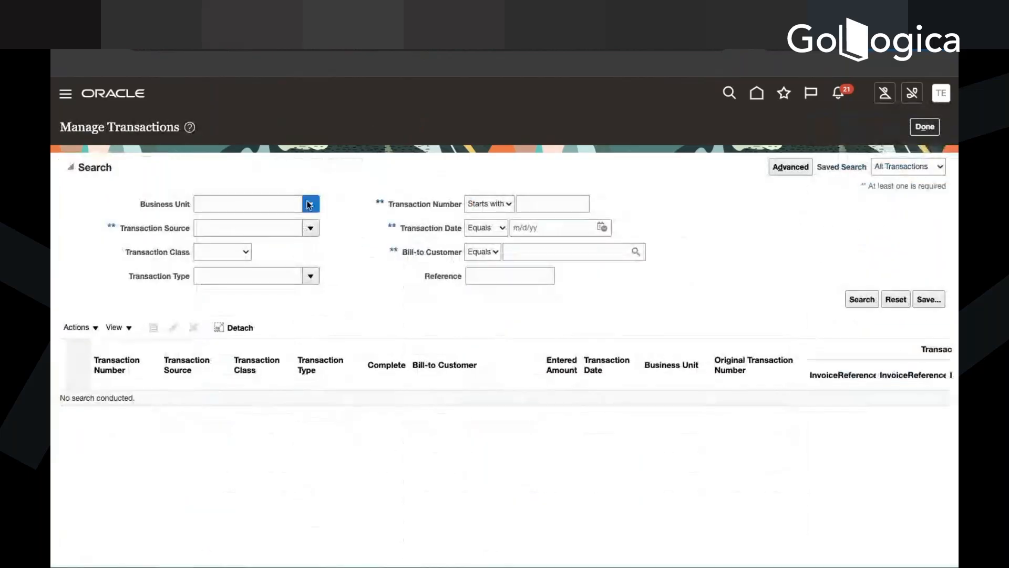
Look up business units starting with US and select US1 Business Unit as the transaction search's business unit.
click(245, 209)
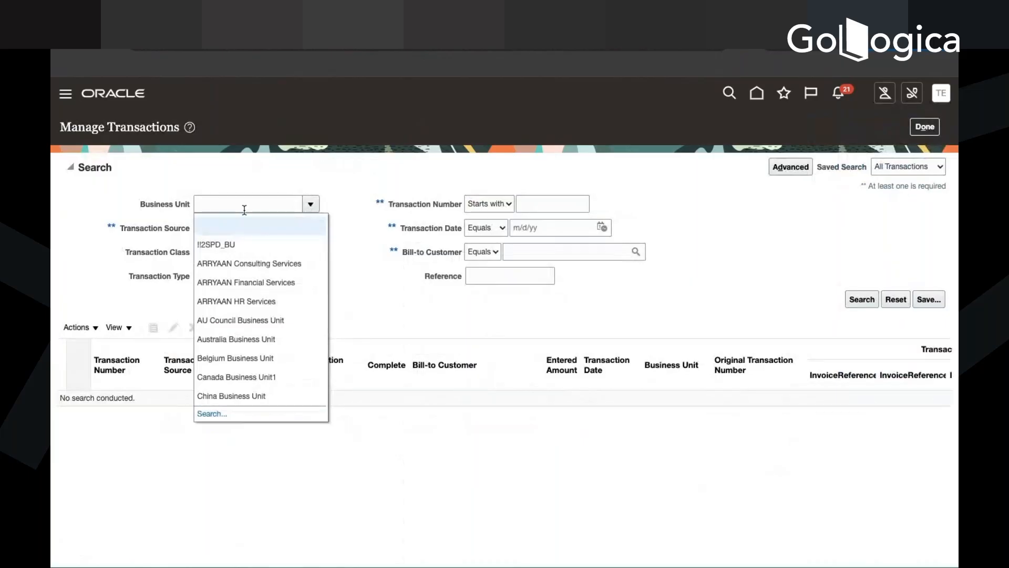
text(US)
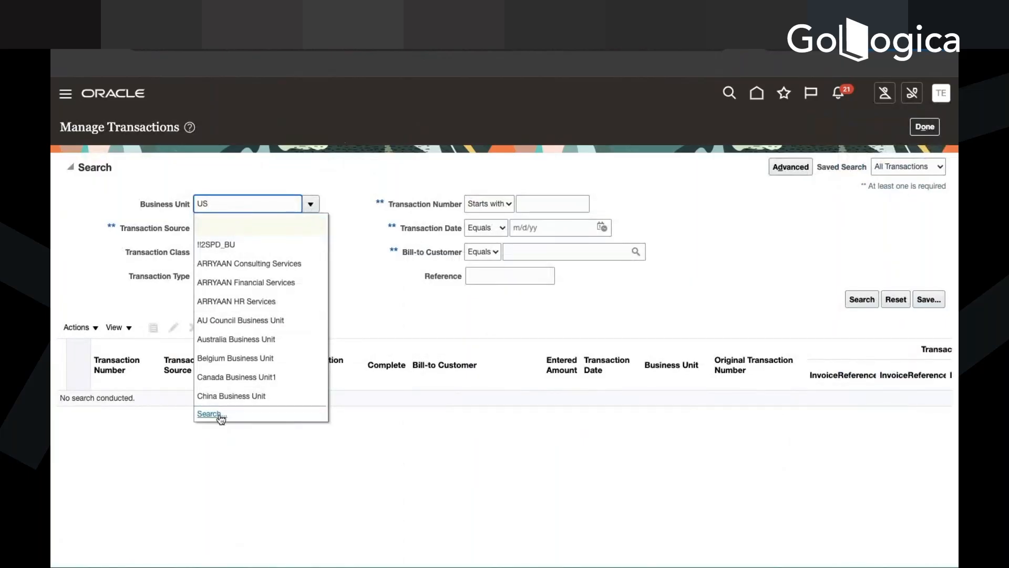
click(220, 415)
click(552, 321)
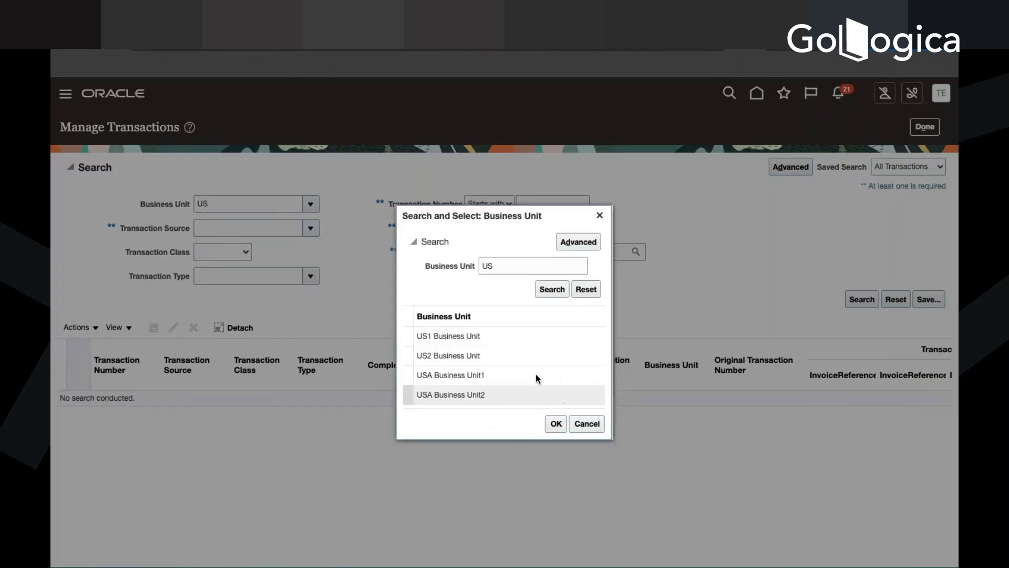
click(557, 424)
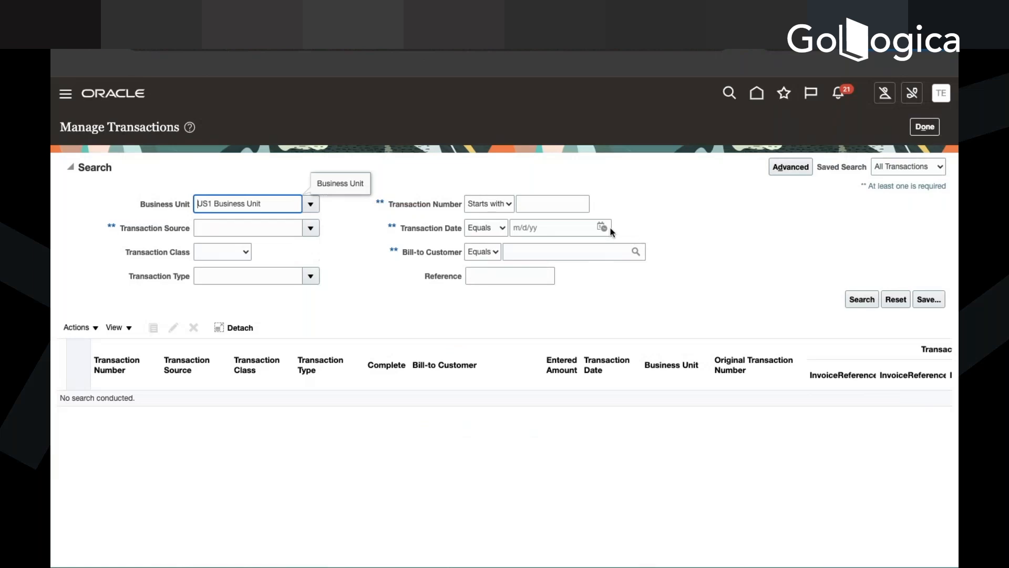
Search for transactions with transaction date 2/4/26, and expand the search criteria again above the results.
click(602, 227)
click(684, 287)
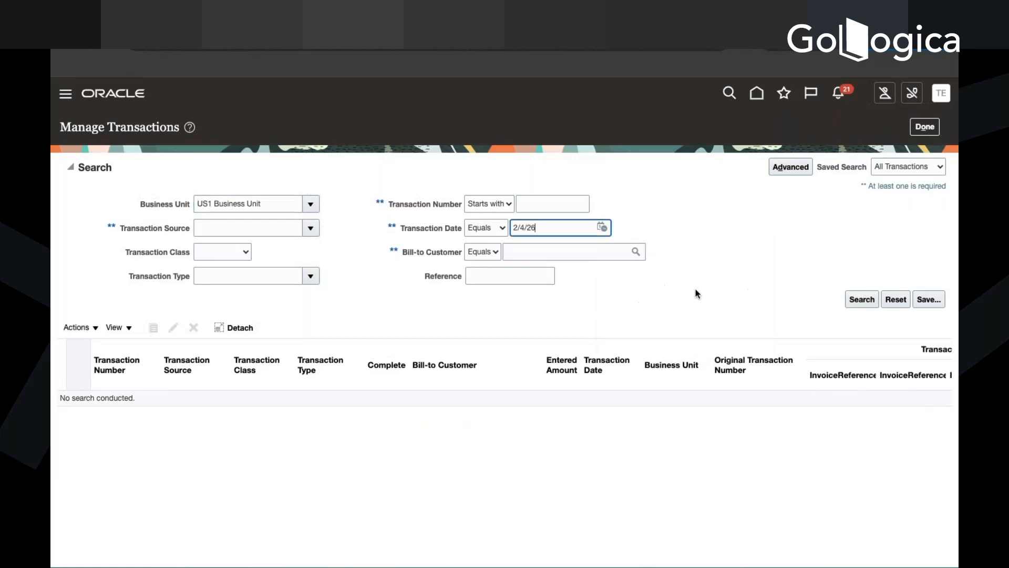
click(864, 302)
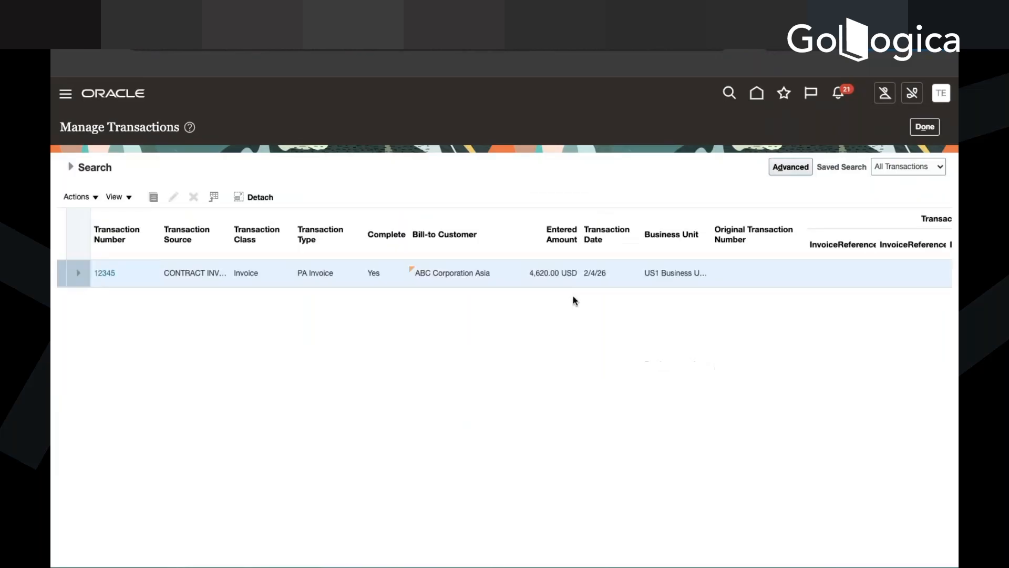
click(72, 168)
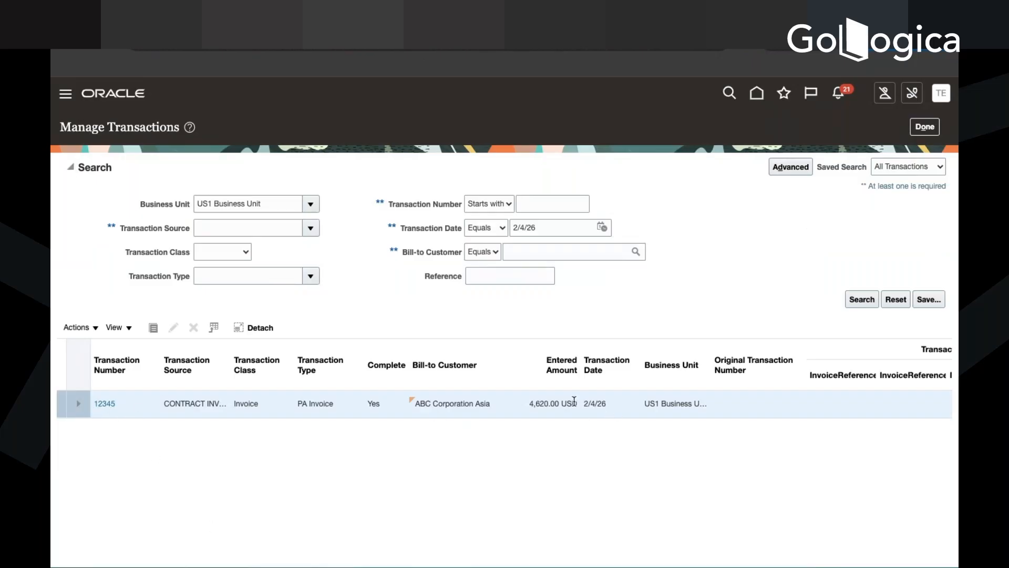
Open the ABC Corporation Asia contract invoice from the results and review its cross reference, customer and payment details.
click(114, 404)
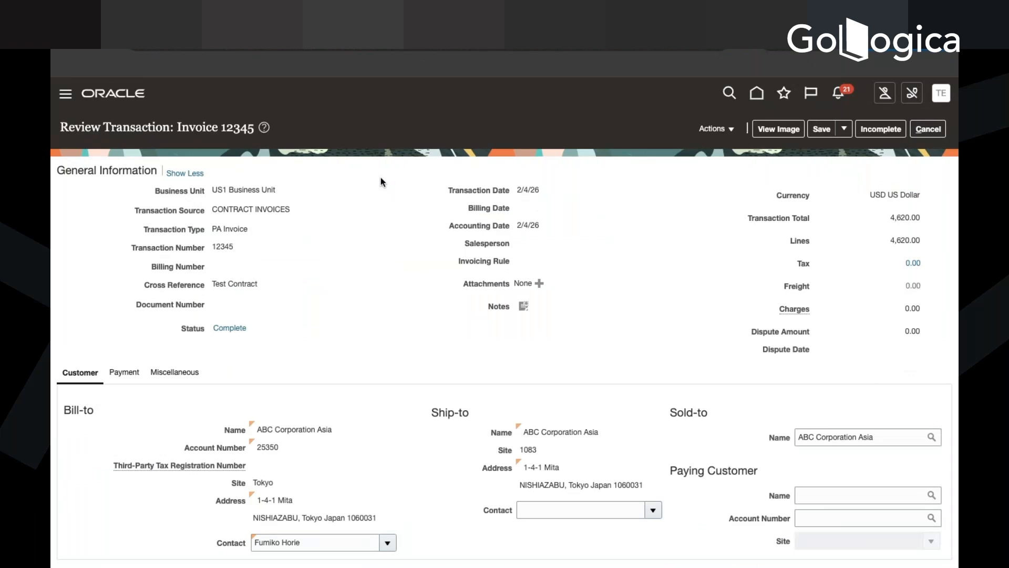
triple_click(232, 285)
scroll(384, 488, down, 2)
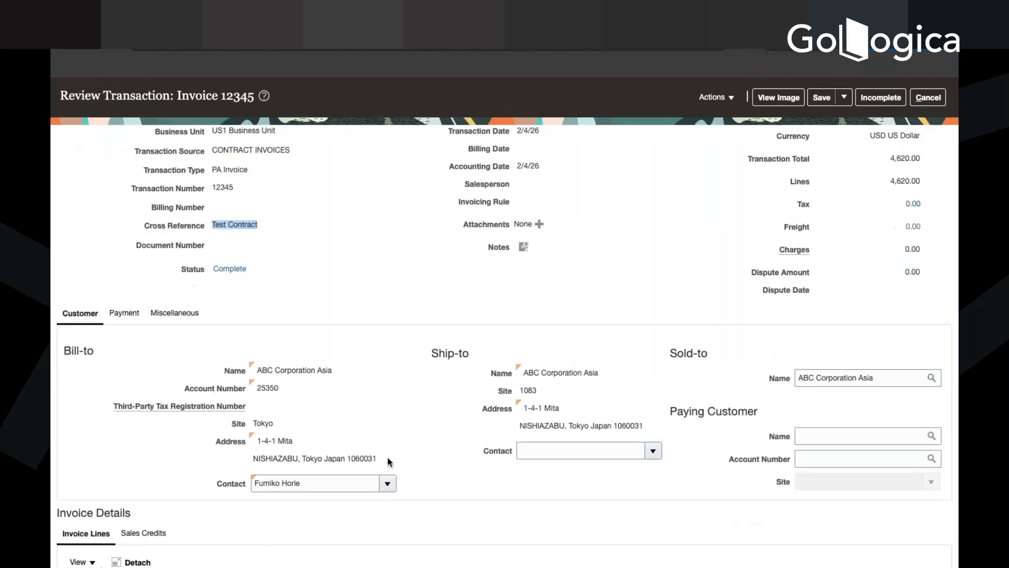
click(124, 313)
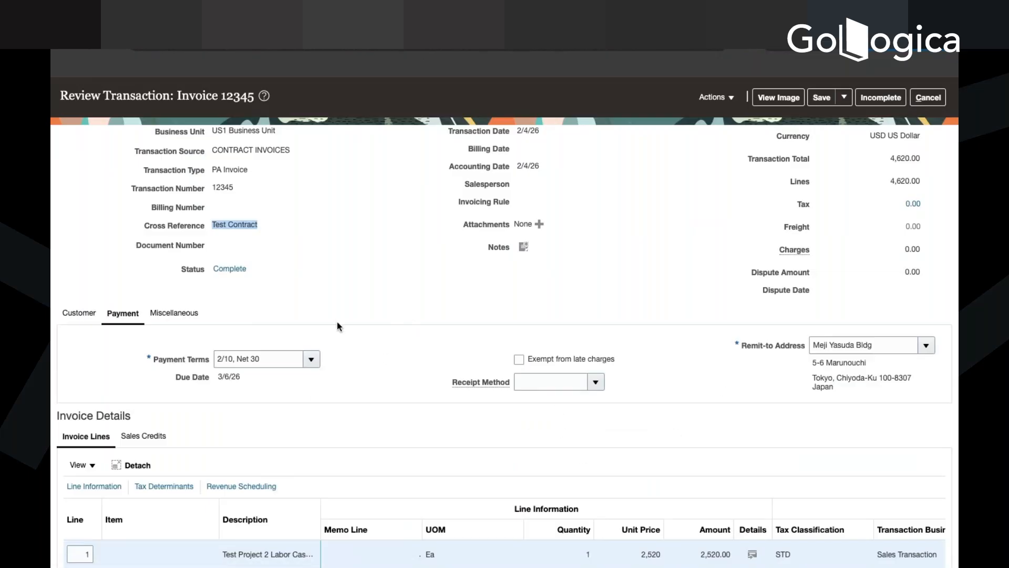
Examine the invoice's miscellaneous details, checking the PO number, contract number, contract ID and context value.
click(174, 314)
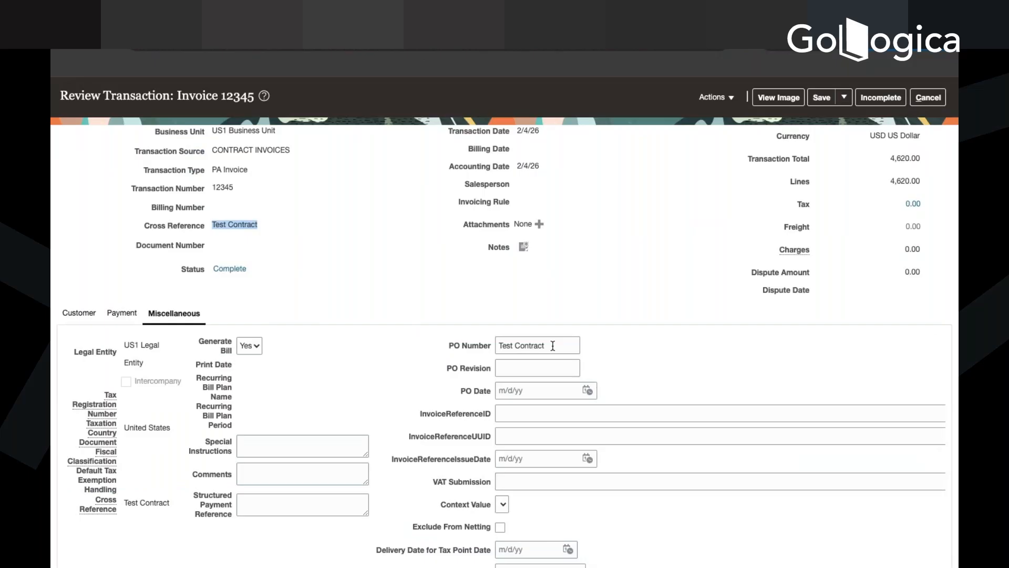
drag(553, 345, 494, 348)
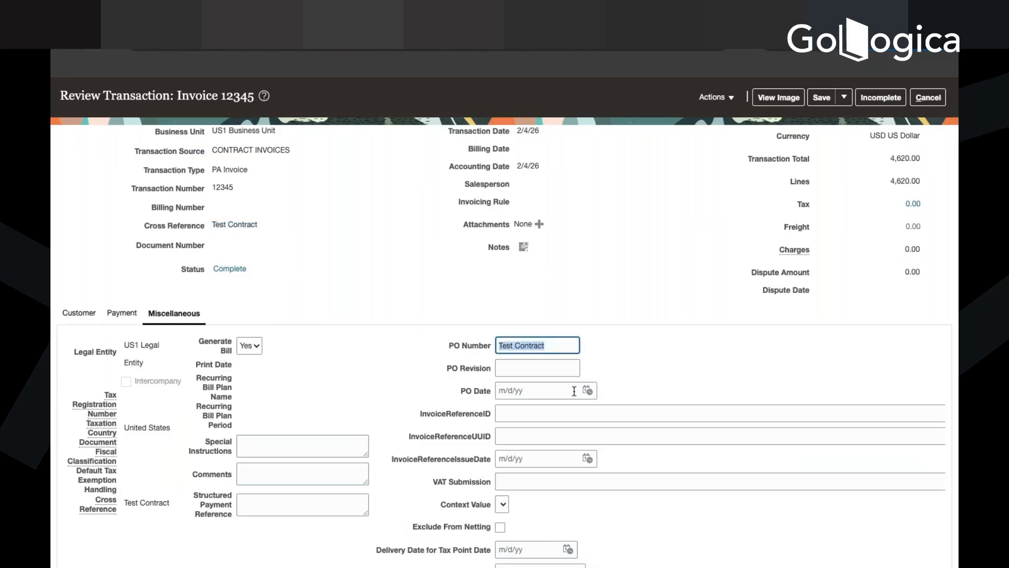
scroll(670, 422, down, 3)
scroll(670, 424, down, 1)
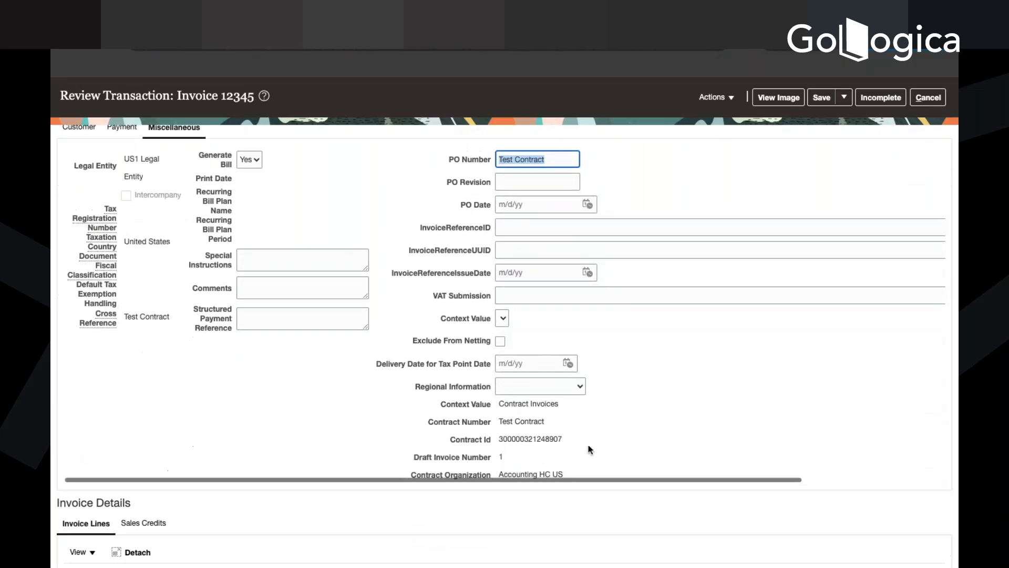
double_click(532, 422)
click(533, 423)
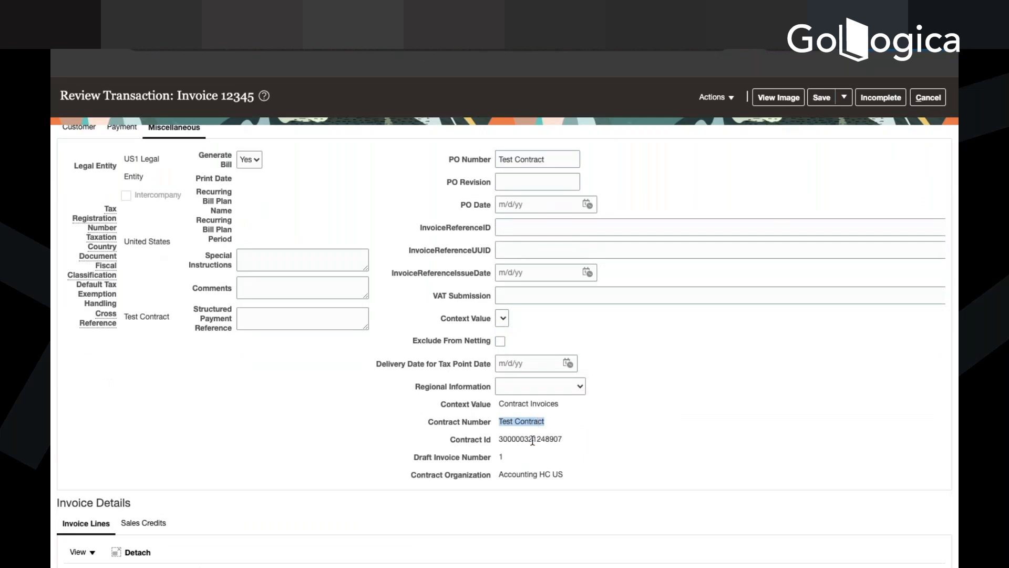
double_click(526, 439)
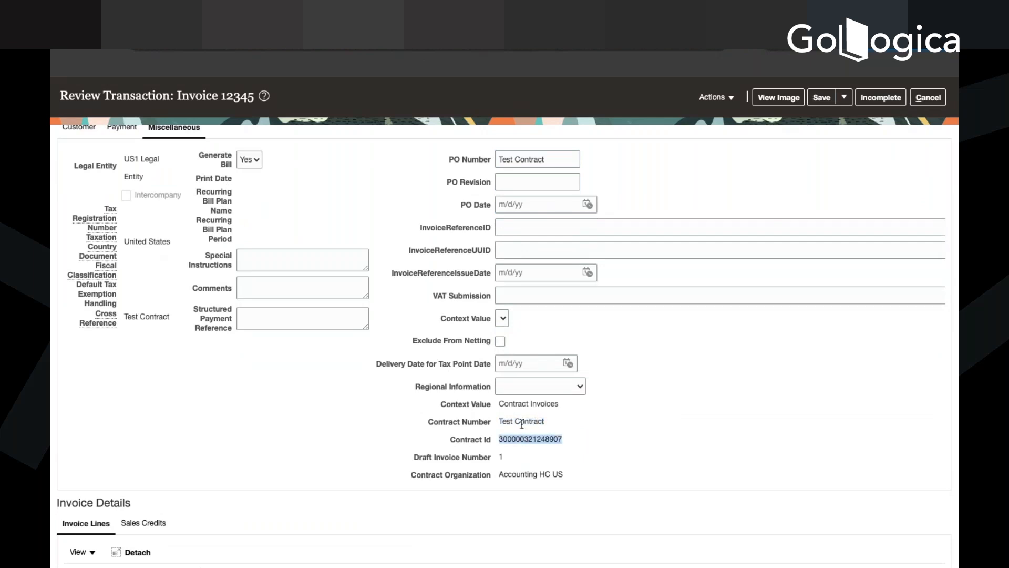
double_click(522, 423)
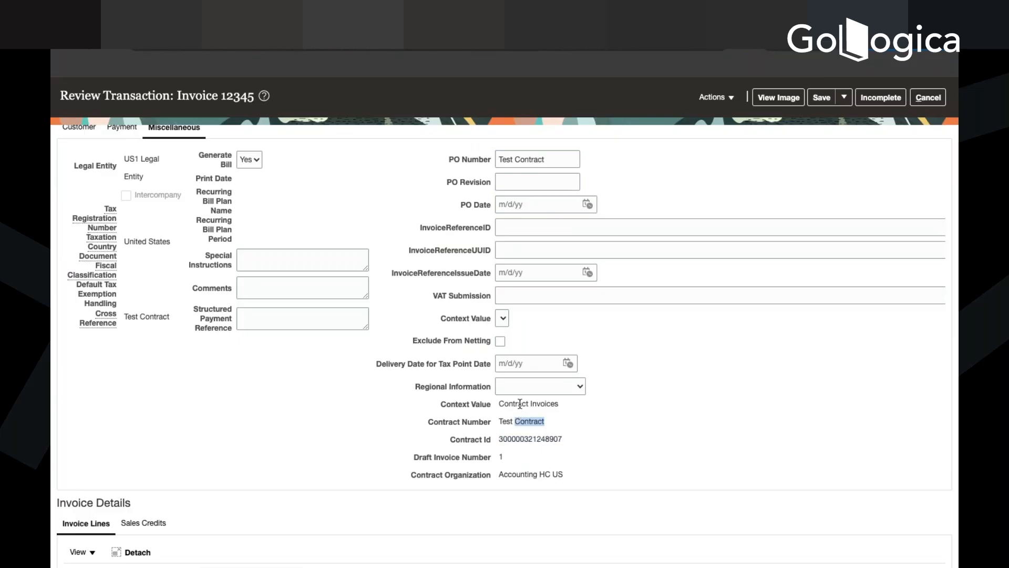
Widen the Description column of the invoice lines to read the full line descriptions, and check the line amounts.
scroll(520, 404, down, 3)
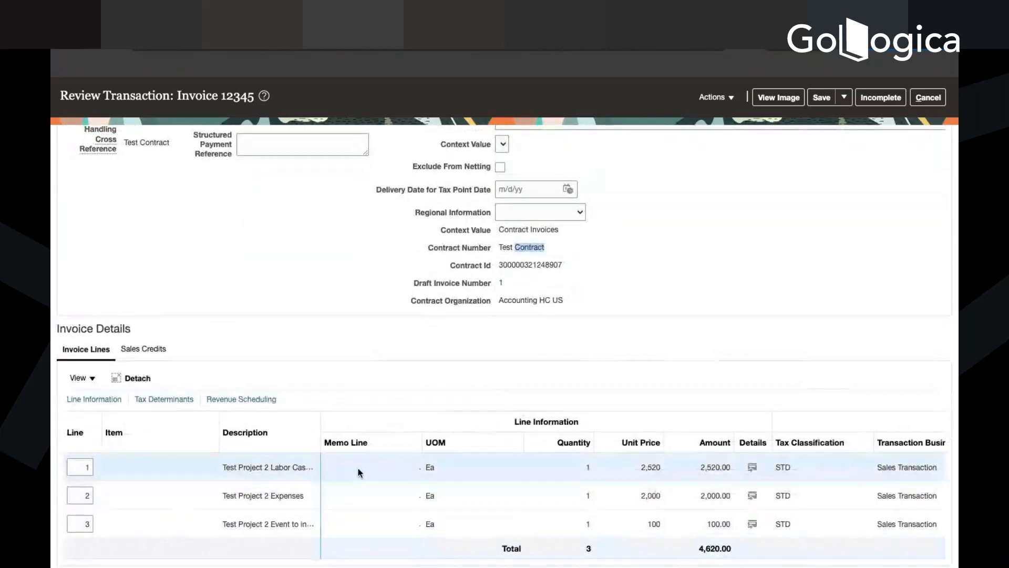
drag(322, 422, 374, 421)
drag(374, 421, 399, 422)
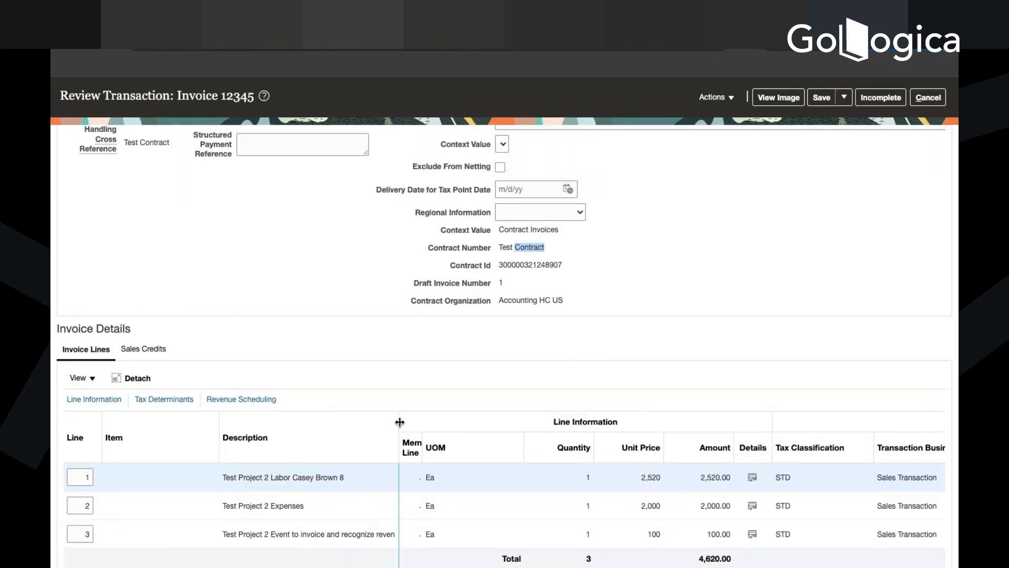
scroll(469, 368, down, 1)
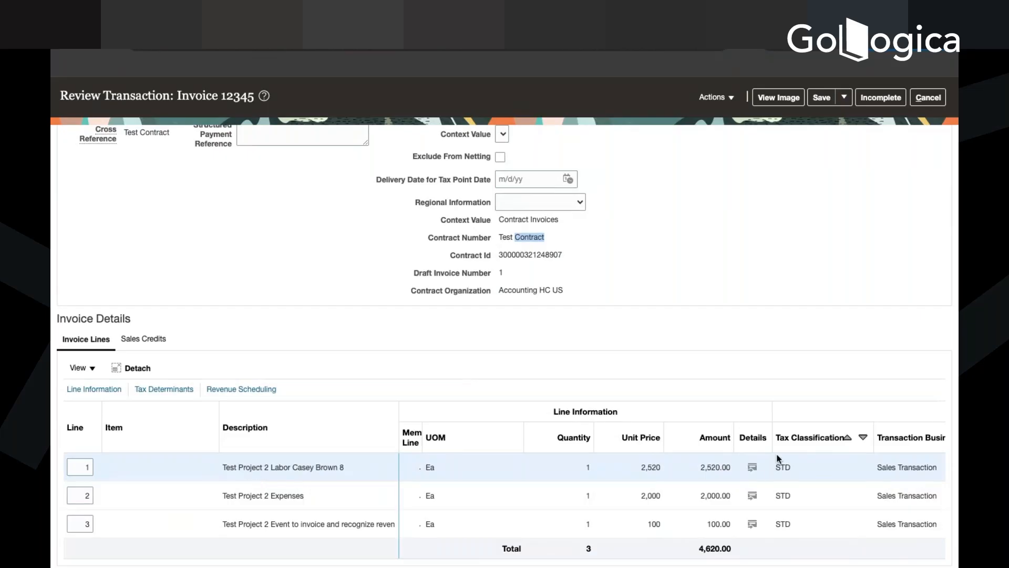
Review the details of invoice line 1, including its contract, ship-to, tax and sales credit information, and leave without saving.
click(752, 468)
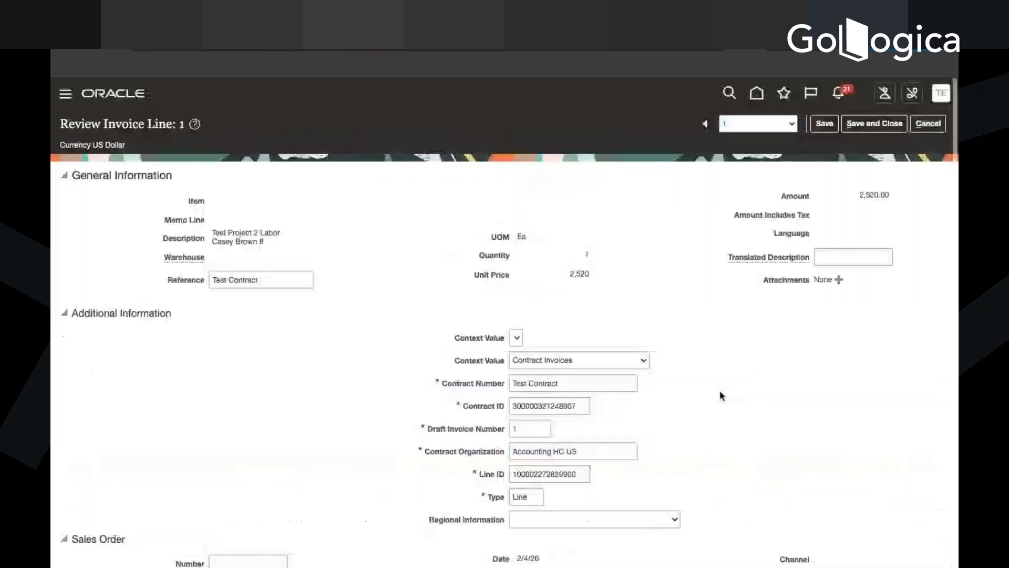
scroll(534, 435, down, 3)
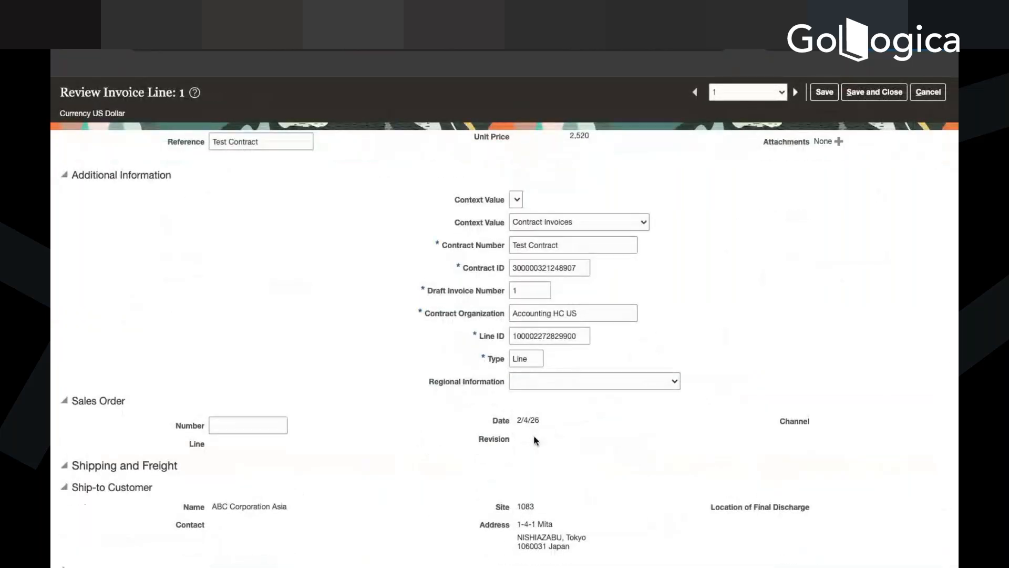
scroll(534, 436, down, 3)
scroll(534, 436, down, 5)
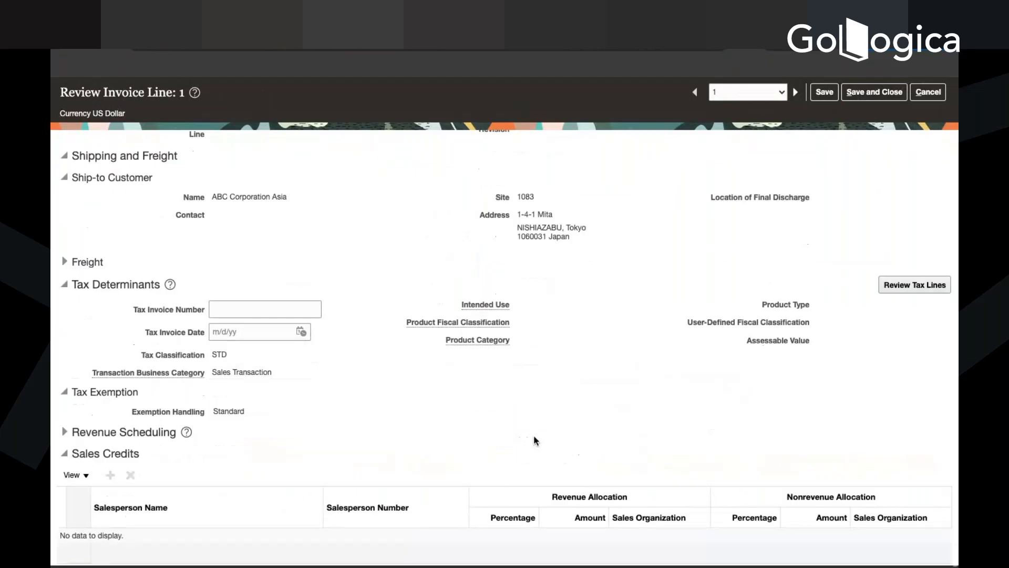
scroll(534, 437, up, 3)
scroll(534, 437, up, 3)
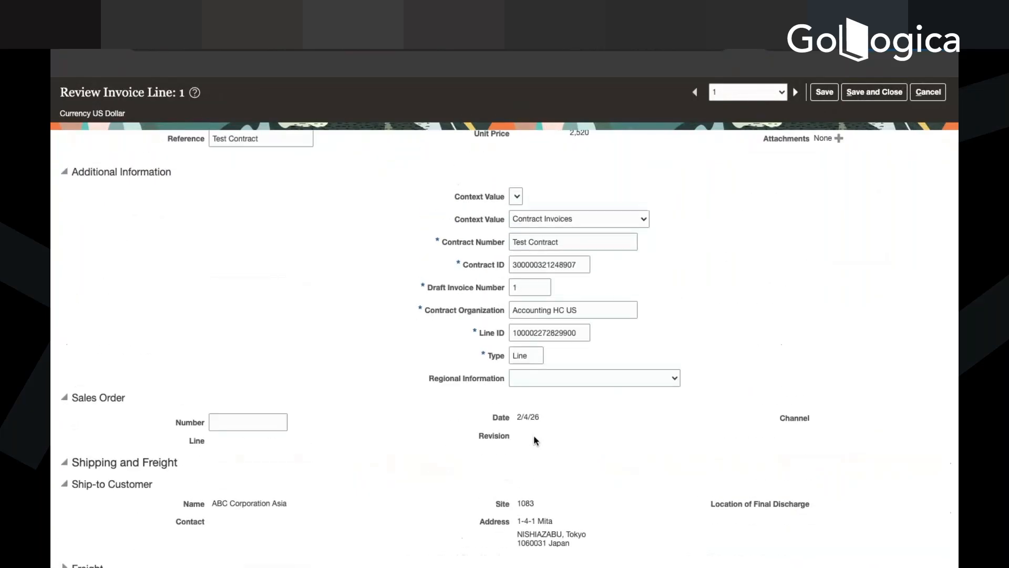
scroll(536, 441, up, 3)
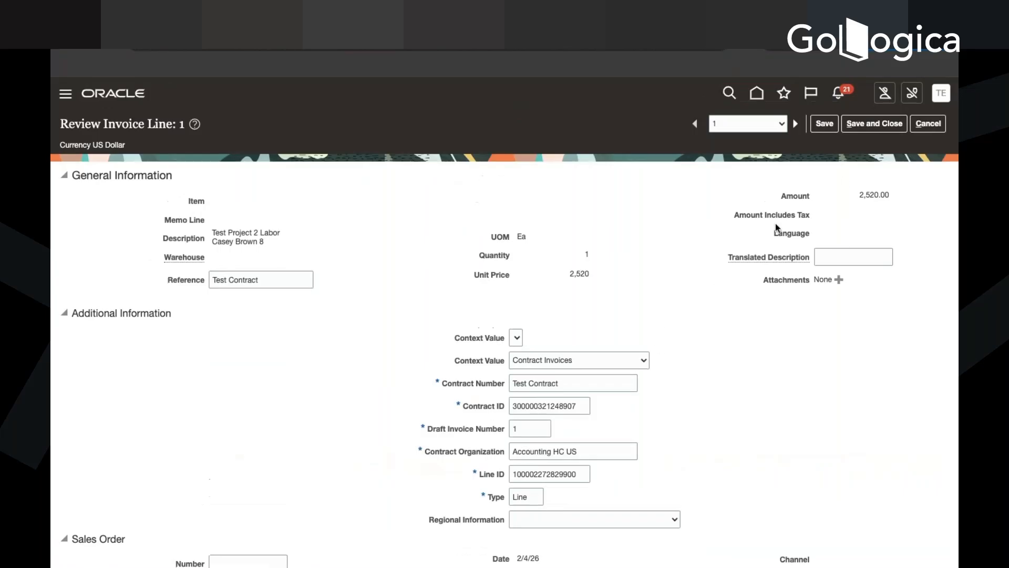
click(929, 124)
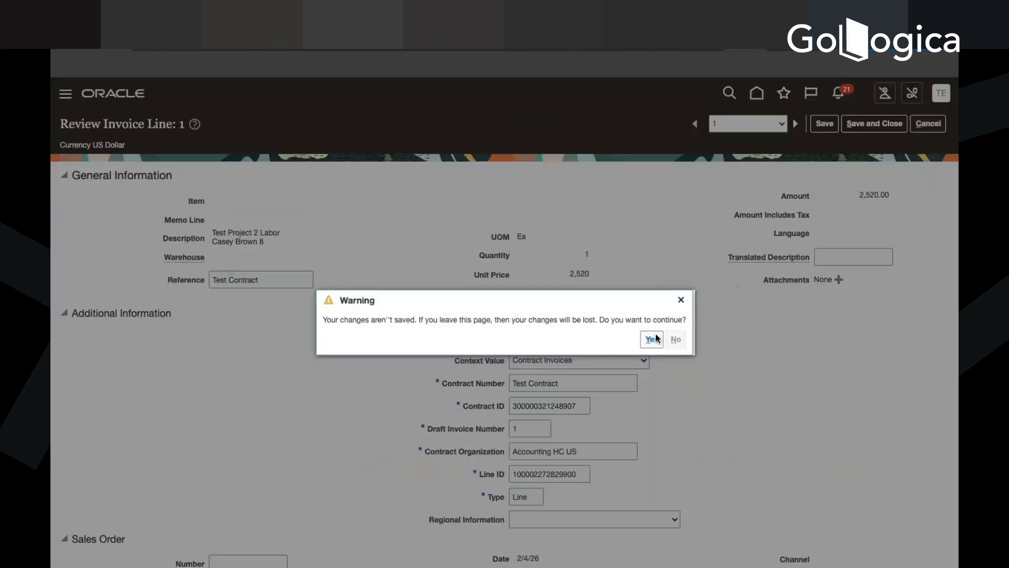
click(651, 337)
Recheck the invoice lines and general information, and look through the actions available for the transaction.
scroll(431, 442, down, 5)
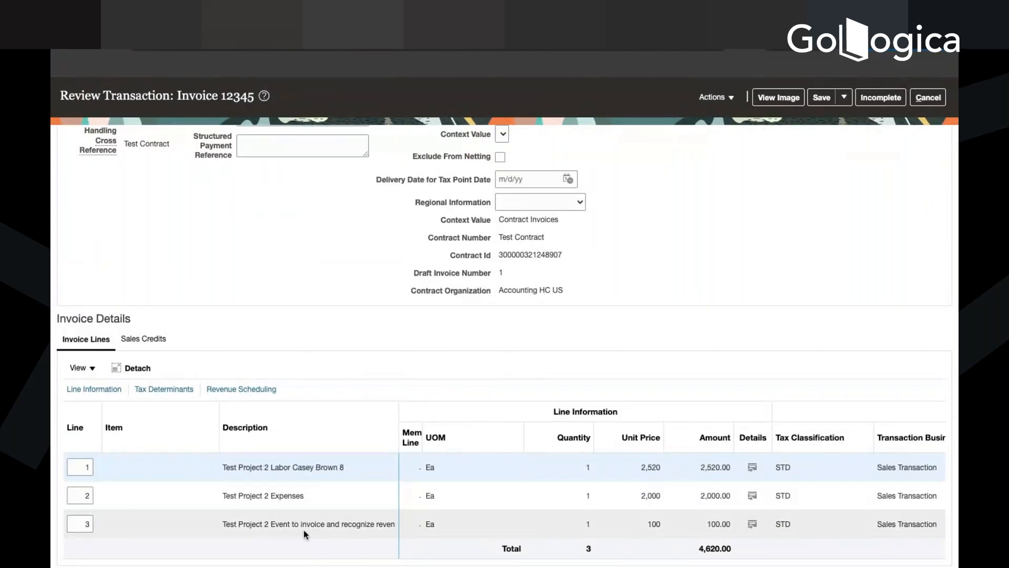
scroll(505, 315, up, 5)
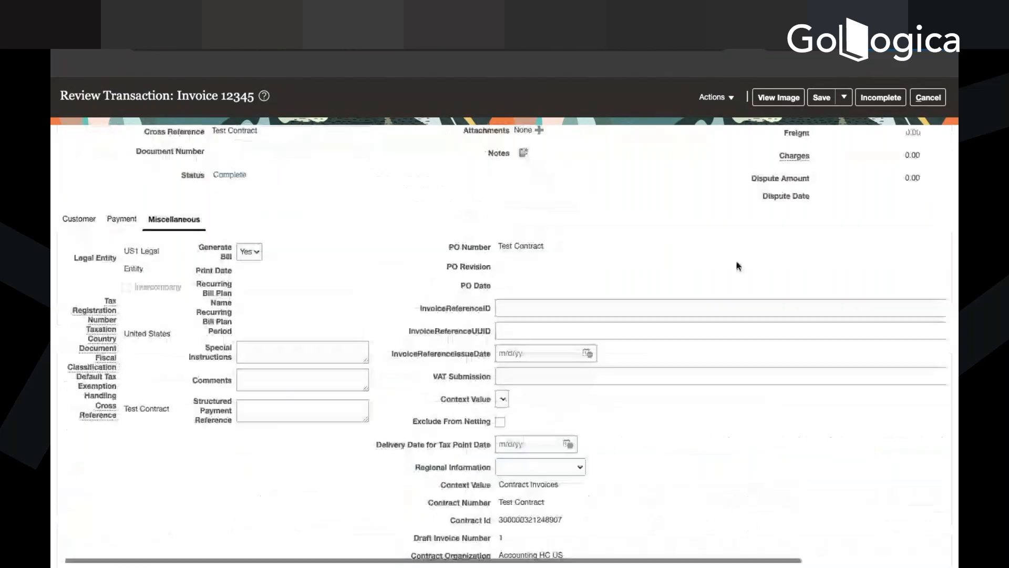
scroll(747, 121, up, 3)
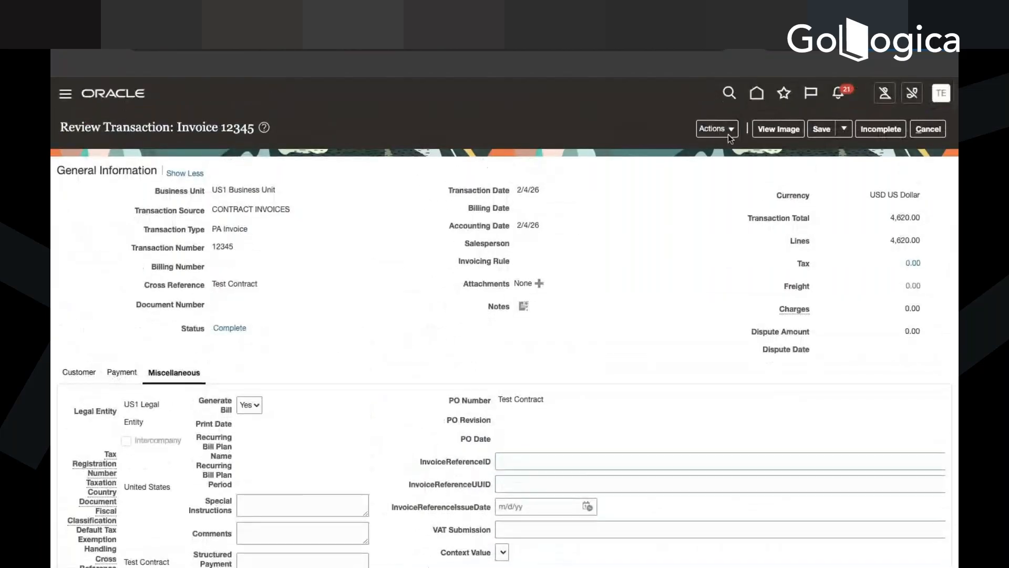
click(728, 135)
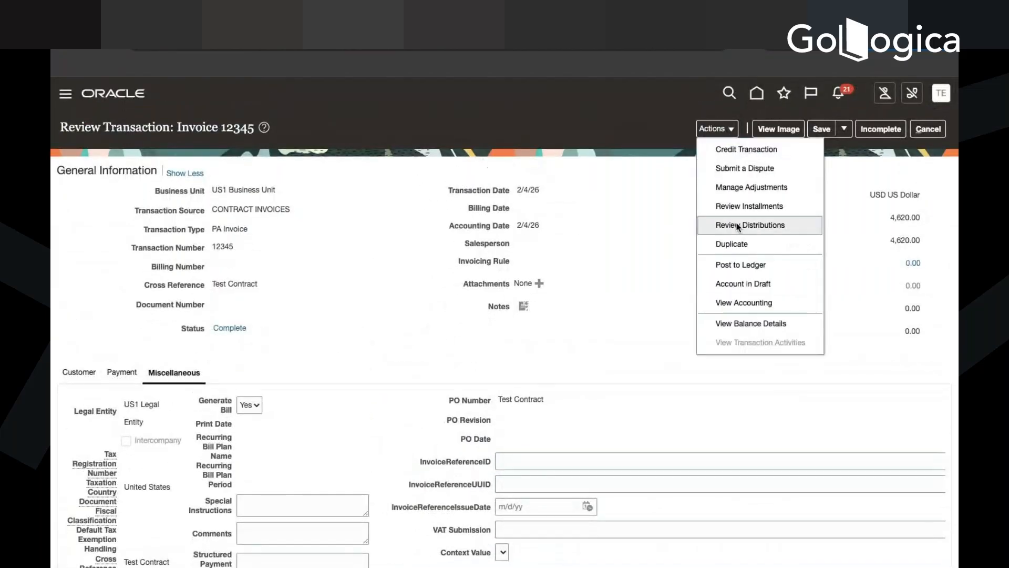
click(652, 273)
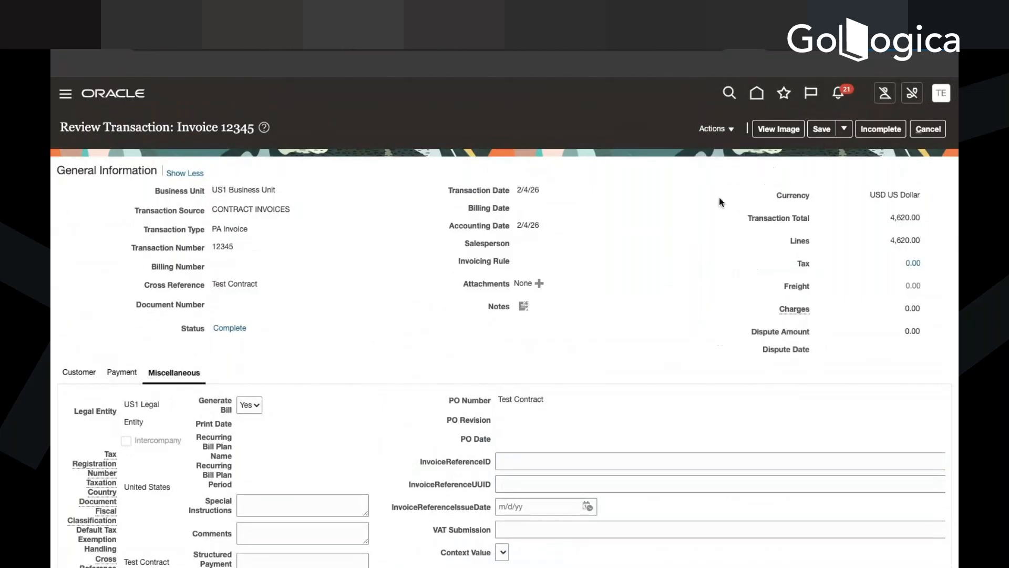
View the printable image of the invoice and read through its pages.
click(776, 131)
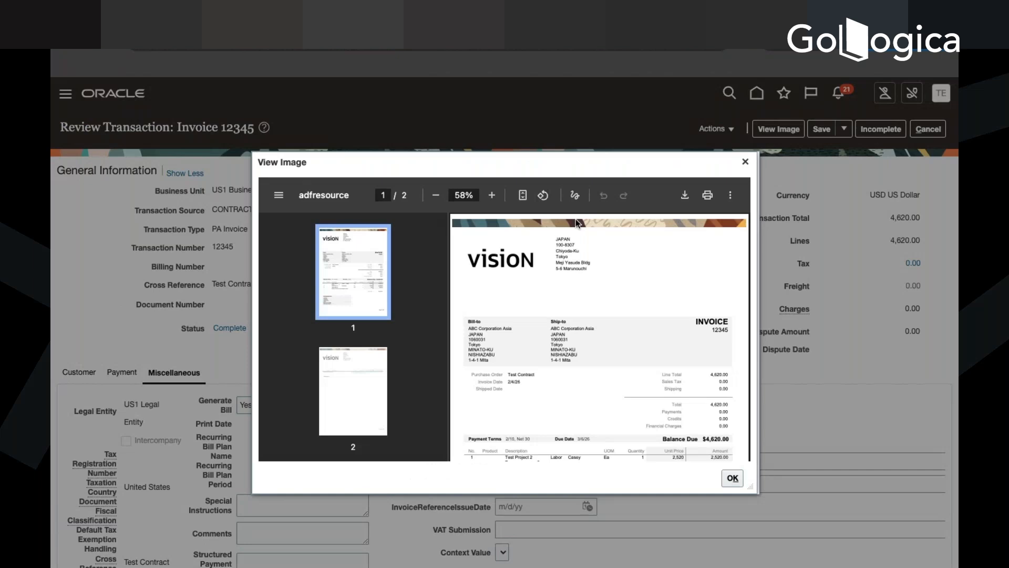
scroll(606, 351, down, 3)
scroll(607, 357, down, 10)
scroll(607, 358, up, 15)
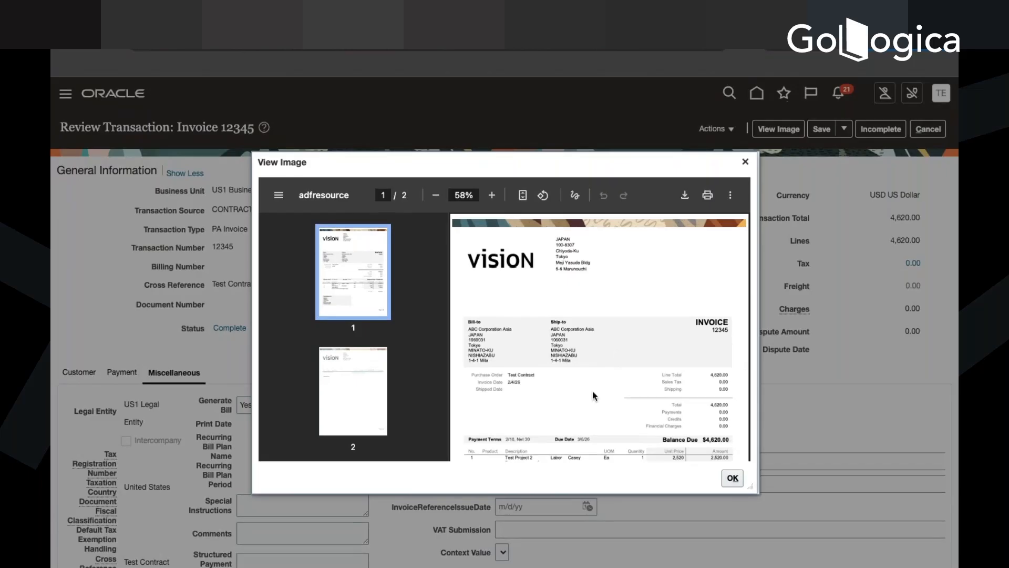
Read the invoice image's lines, totals and payment details, enlarging the line section, and close the image.
scroll(592, 392, down, 3)
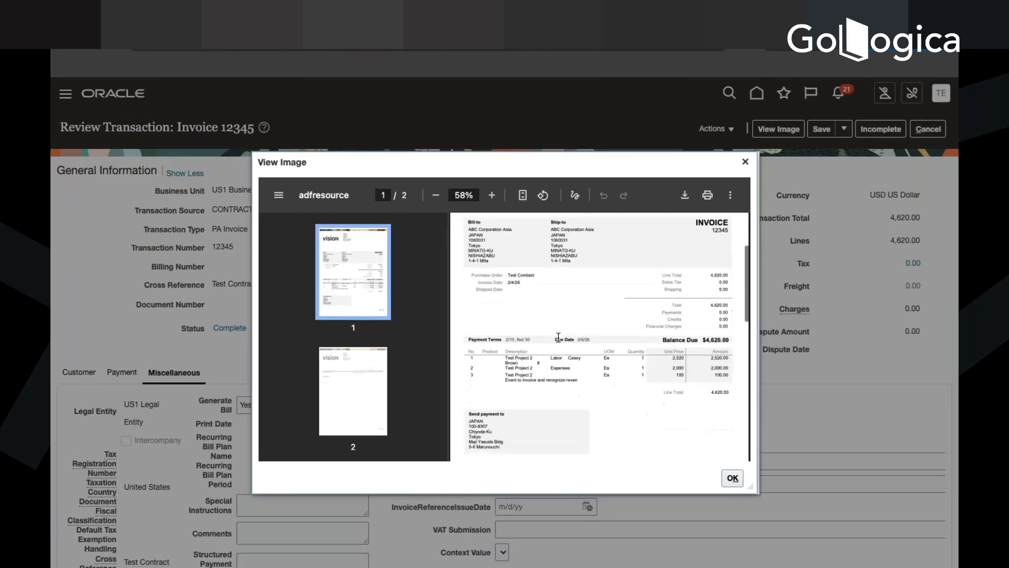
scroll(626, 376, down, 8)
scroll(627, 377, up, 6)
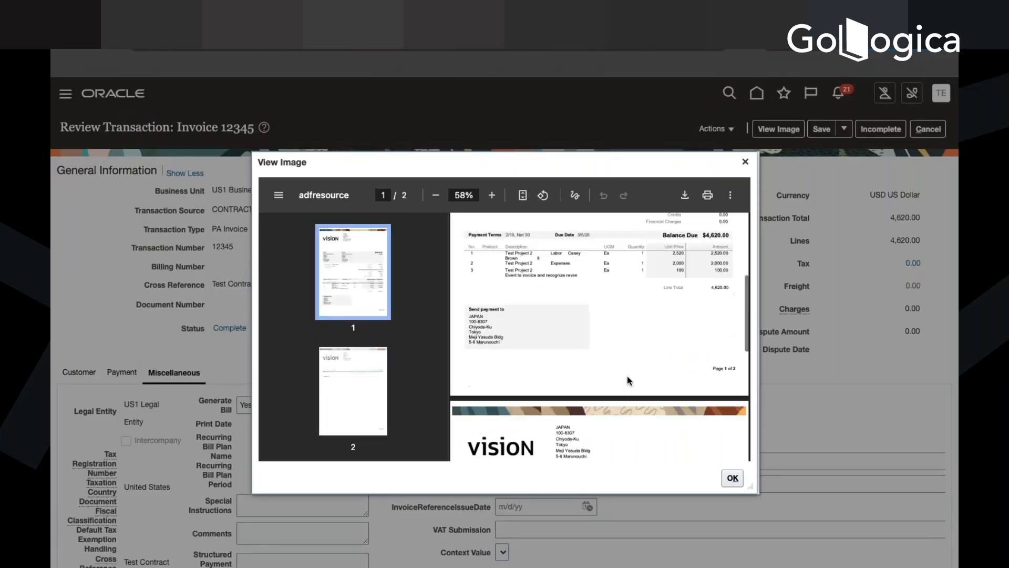
ctrl+scroll(627, 376, up, 3)
scroll(627, 376, left, 2)
scroll(626, 376, right, 1)
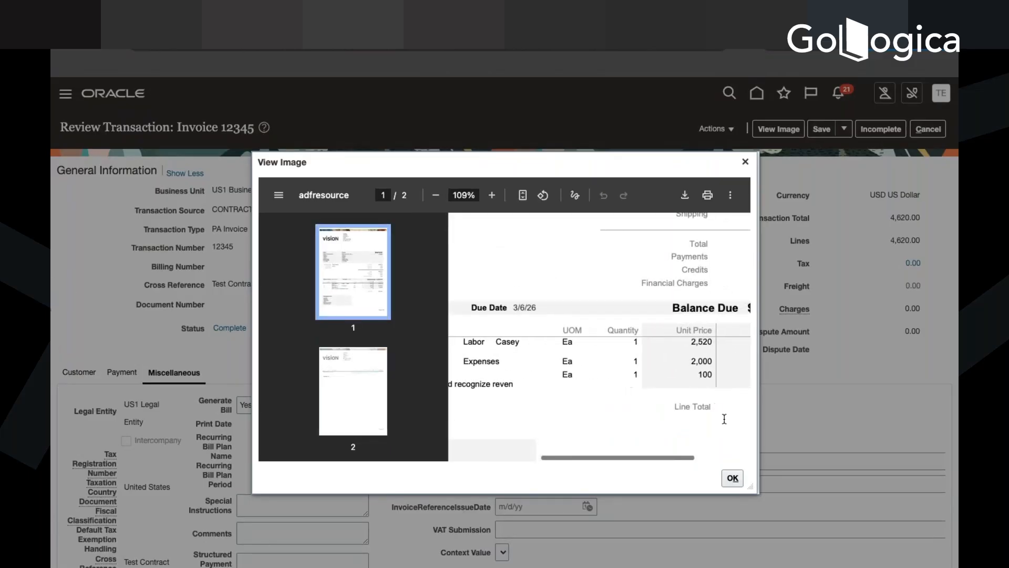
click(733, 477)
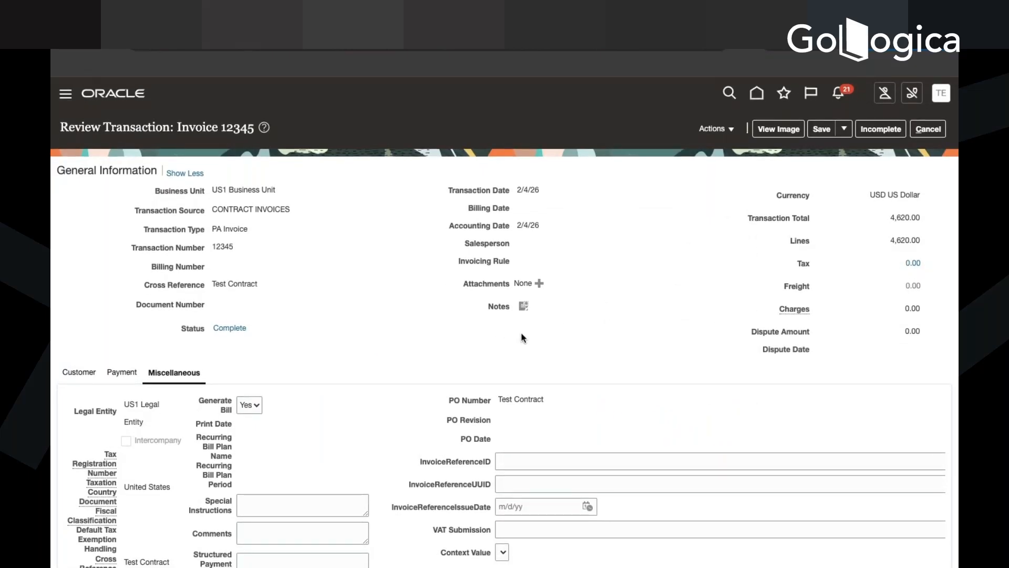
Save and close the invoice transaction, and dismiss the confirmation.
click(844, 132)
click(847, 152)
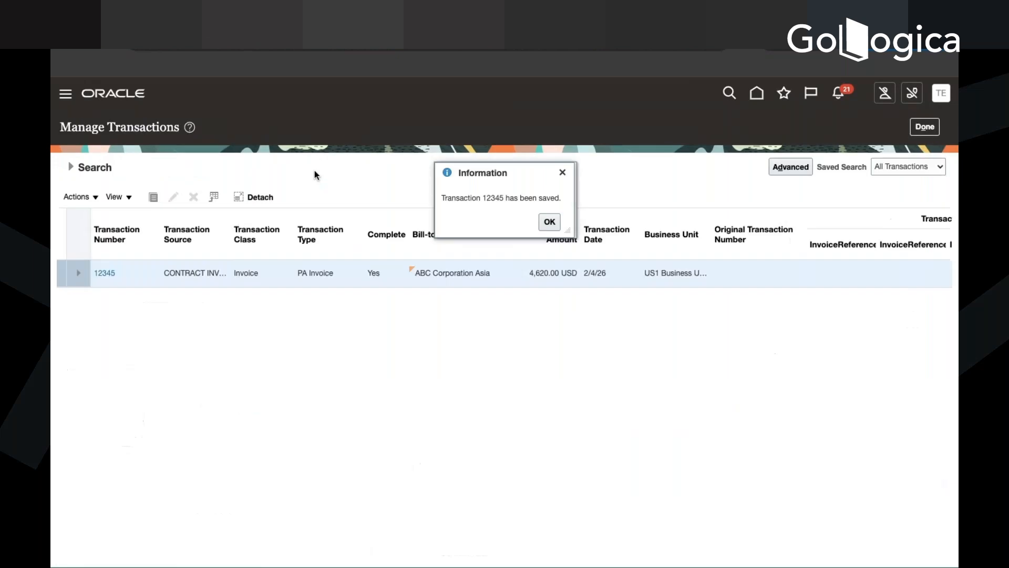
click(550, 221)
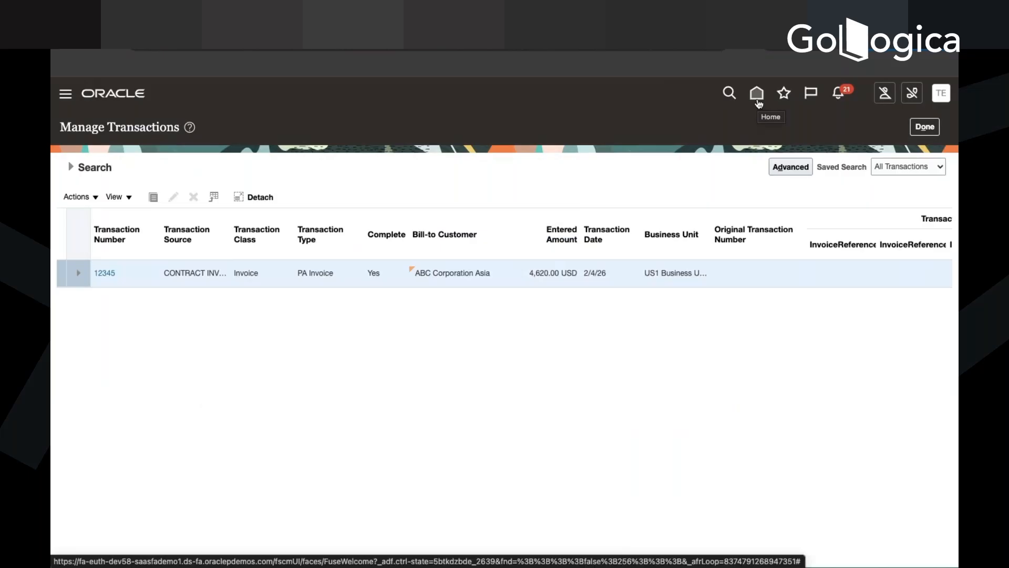
Return to the home page, find the projects area among the application groups, and open My Projects.
click(758, 103)
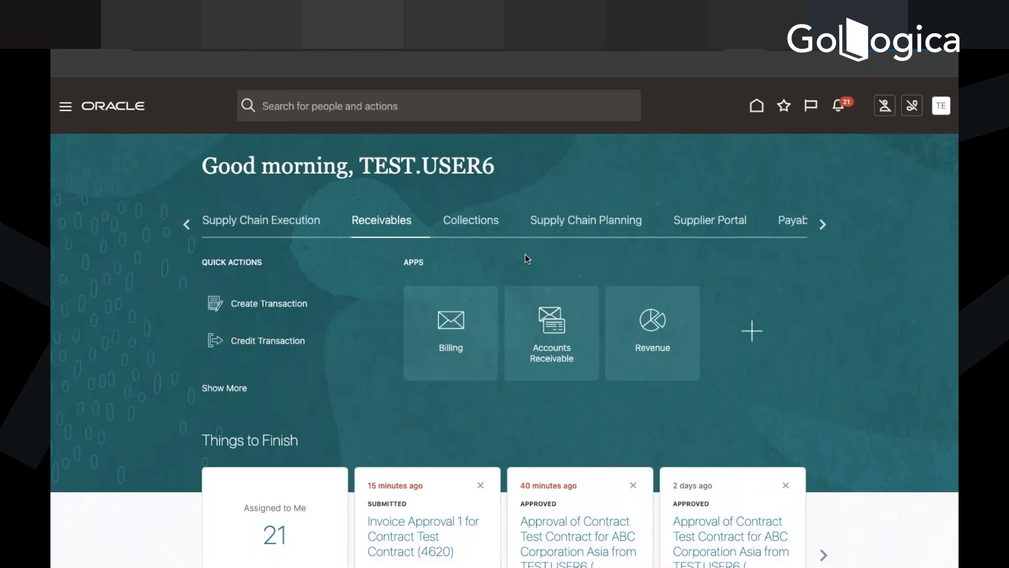
click(185, 225)
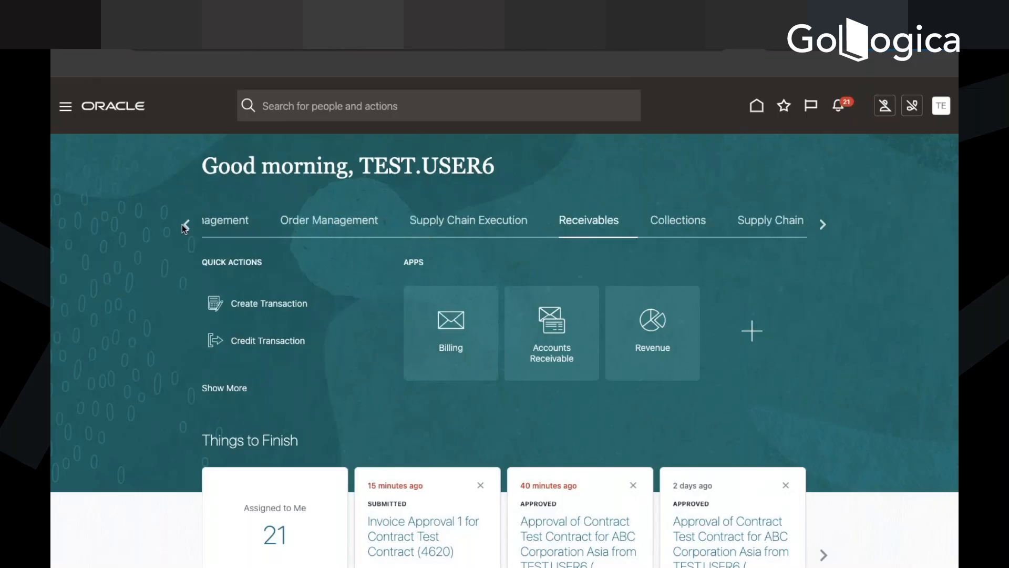
click(191, 226)
click(188, 226)
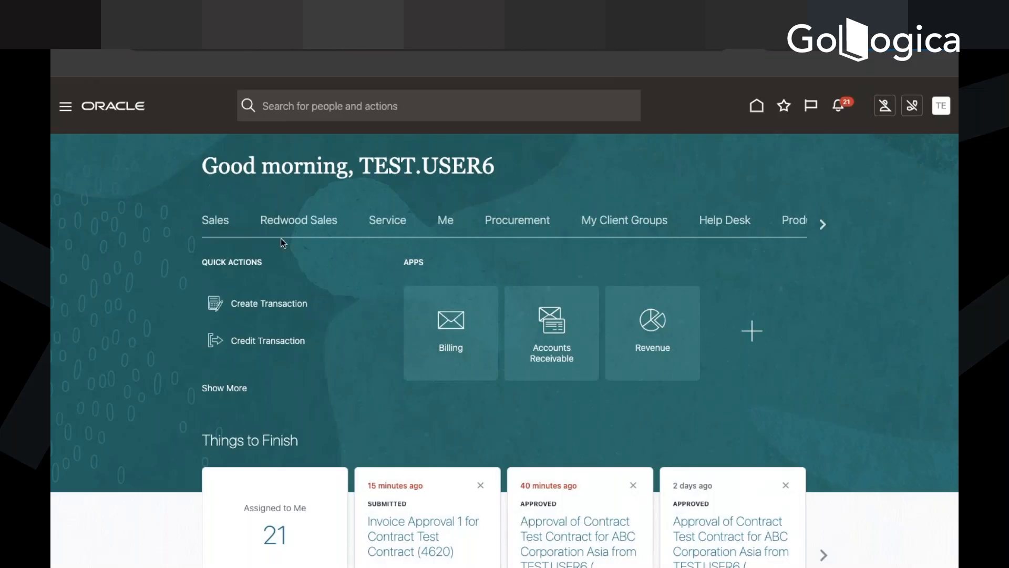
click(824, 225)
click(824, 225)
click(824, 225)
click(824, 225)
click(824, 225)
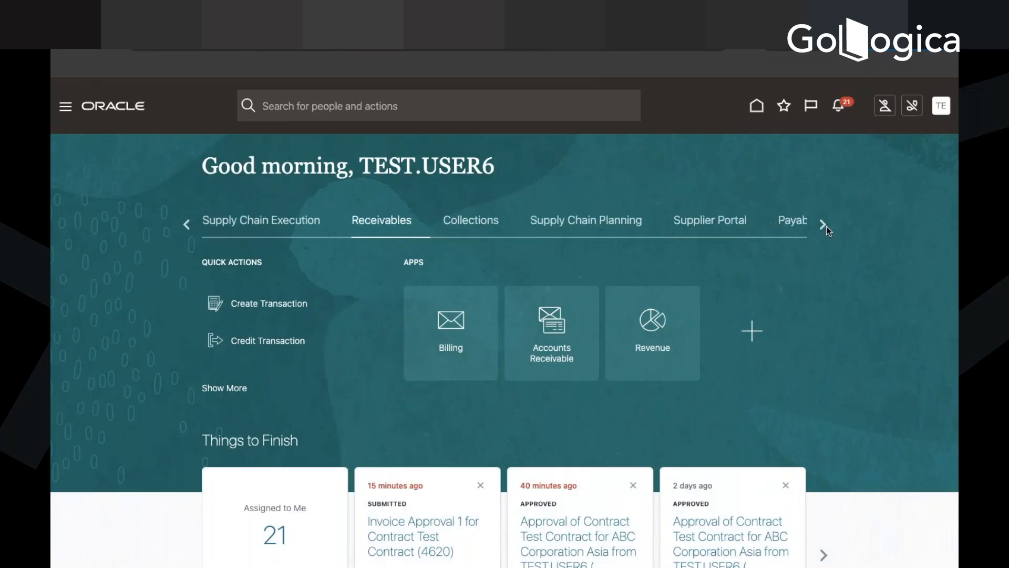
click(826, 226)
click(826, 226)
click(822, 226)
click(303, 222)
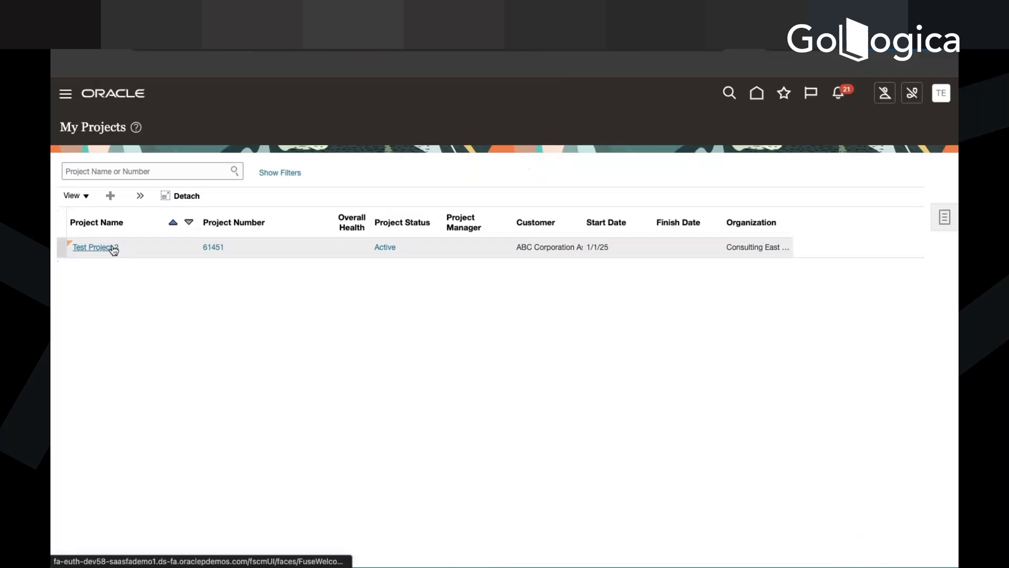
Open the financial project plan of Test Project 2 and check the actual raw cost of the Chargeable Task.
click(112, 248)
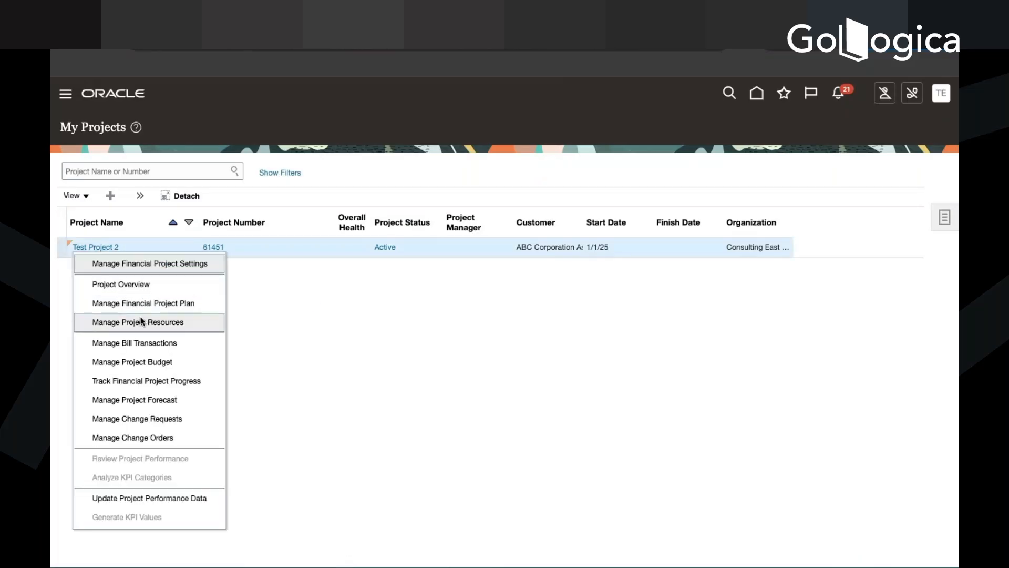
click(142, 305)
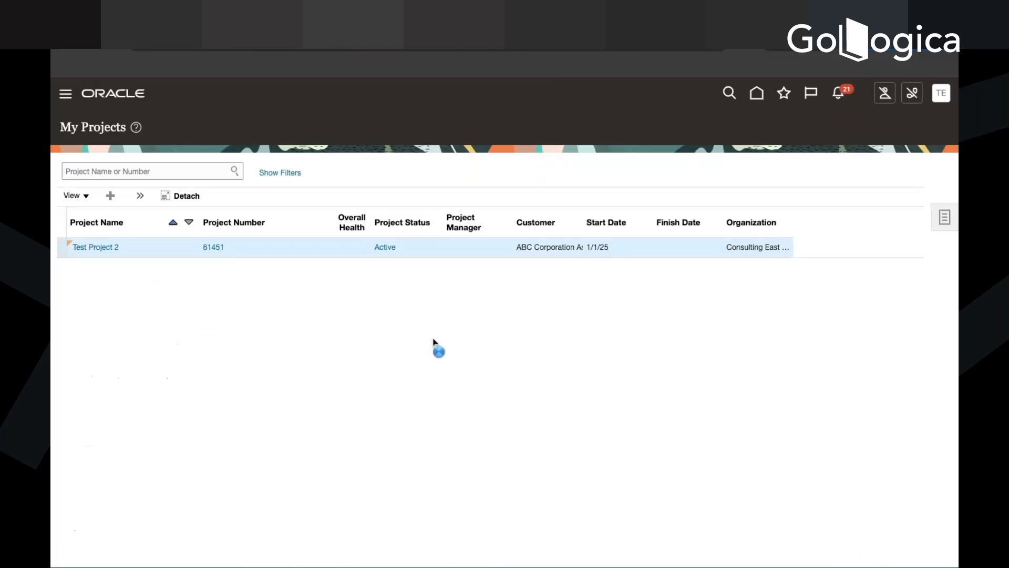
scroll(702, 397, right, 10)
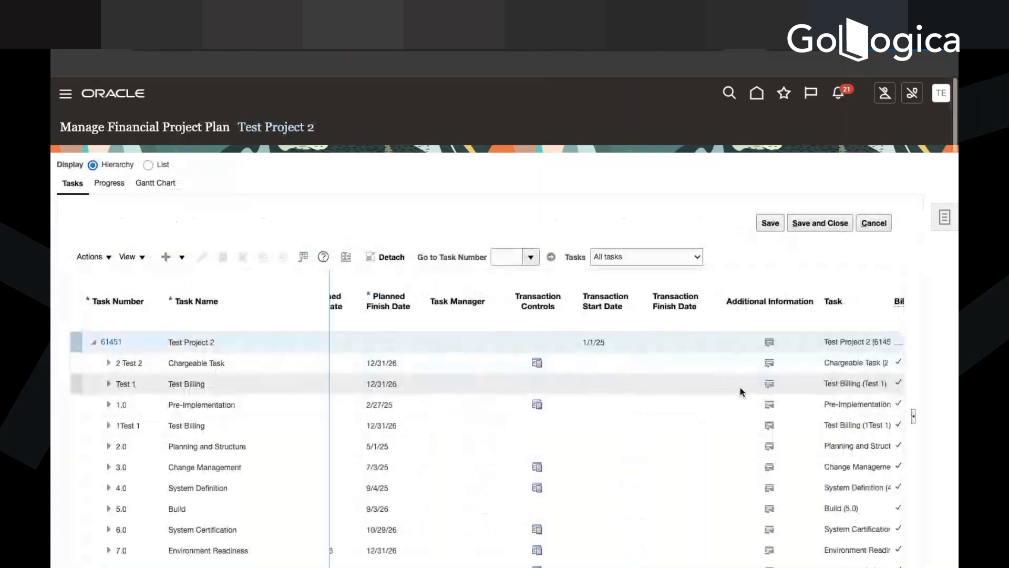
scroll(738, 404, right, 9)
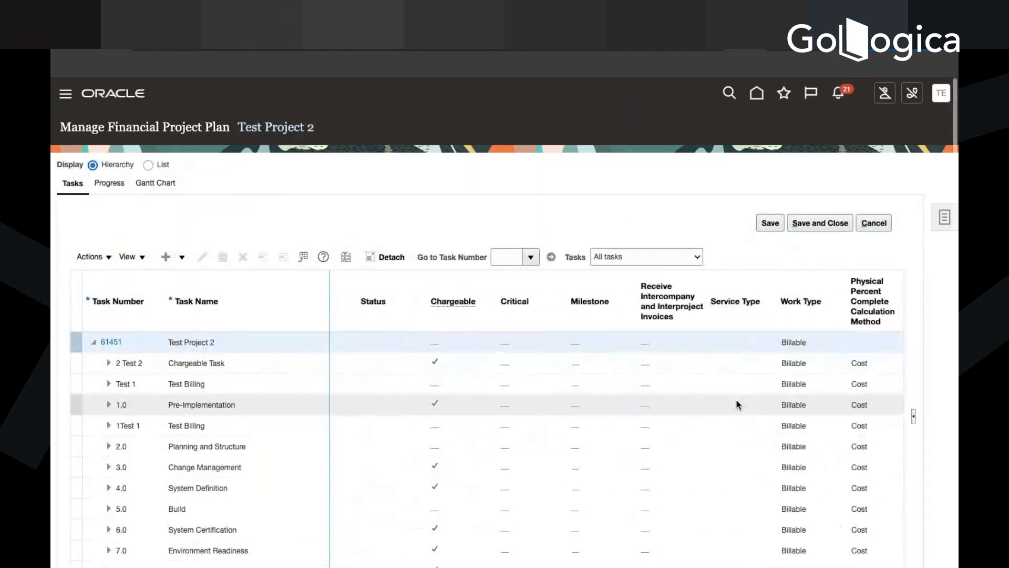
scroll(737, 400, right, 10)
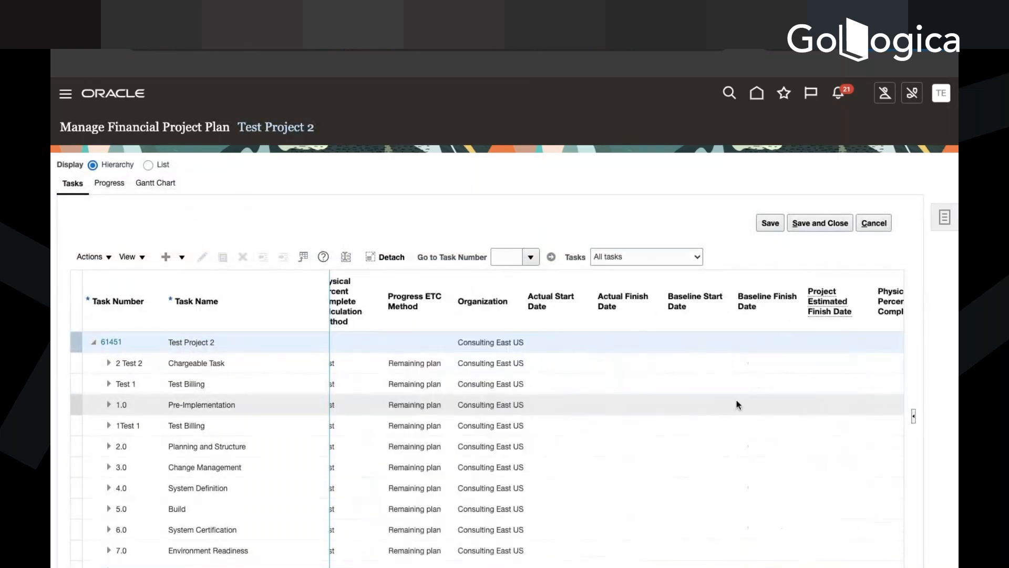
scroll(737, 402, right, 10)
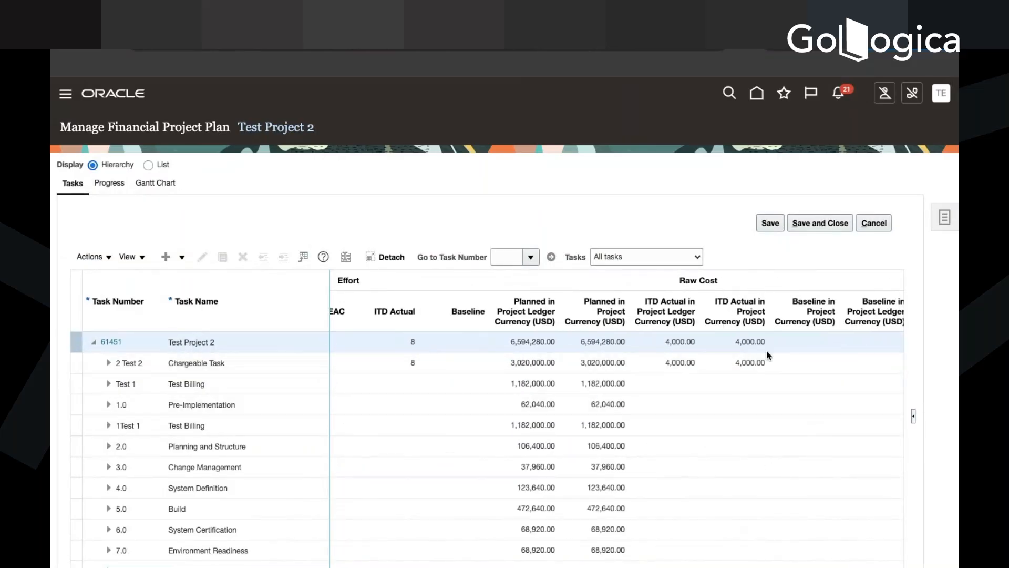
click(767, 362)
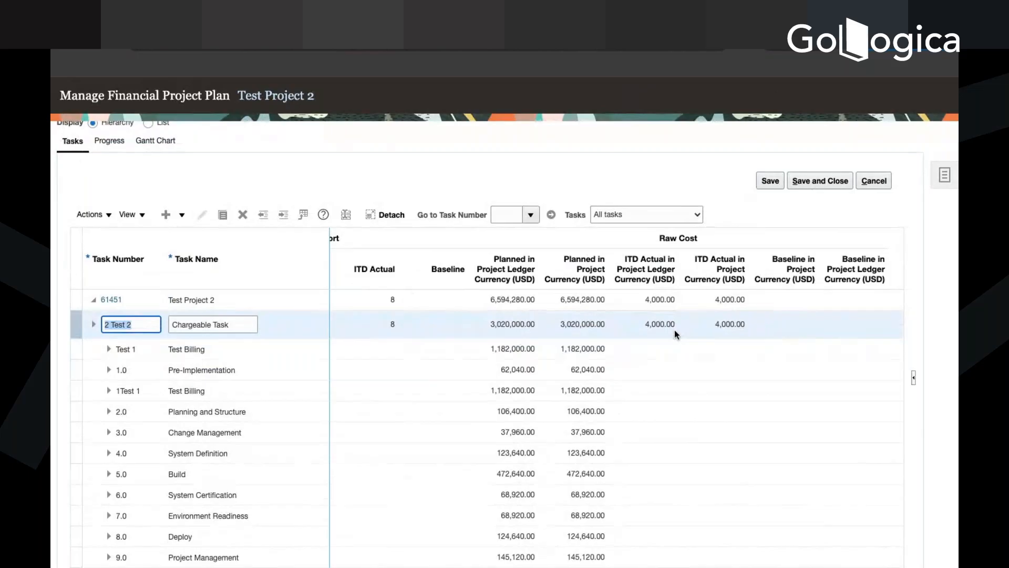
scroll(678, 326, right, 3)
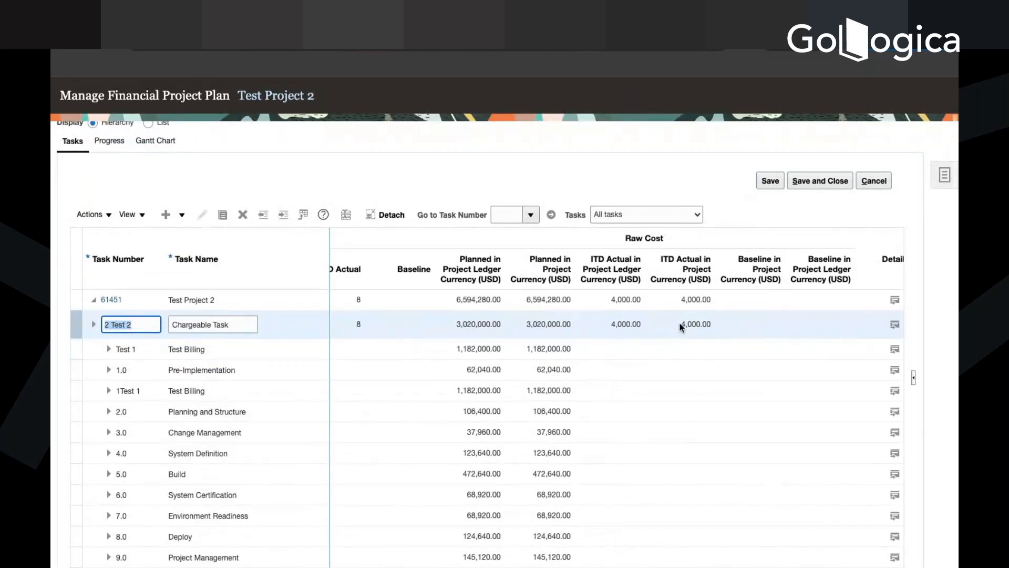
scroll(680, 323, right, 2)
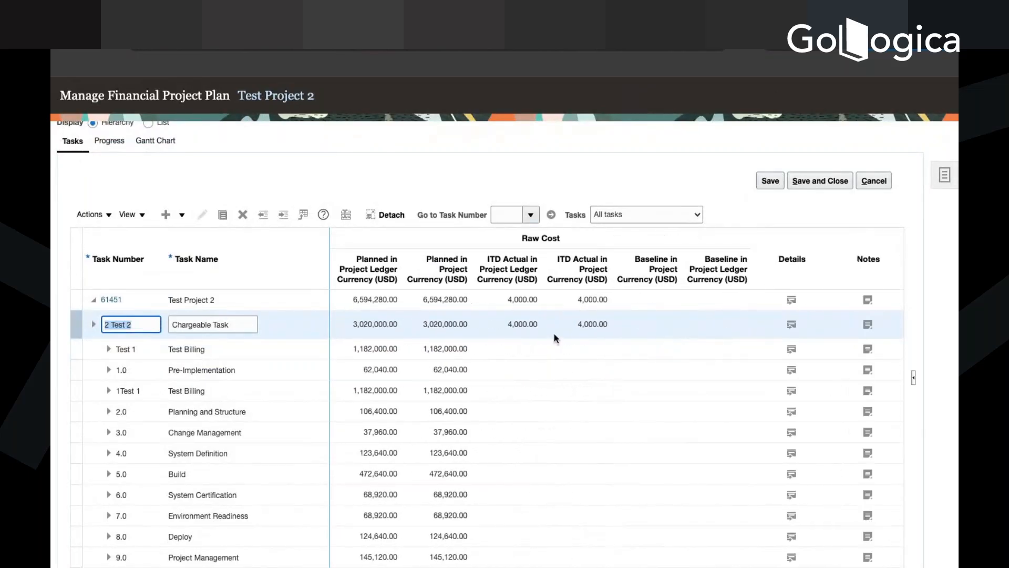
double_click(527, 324)
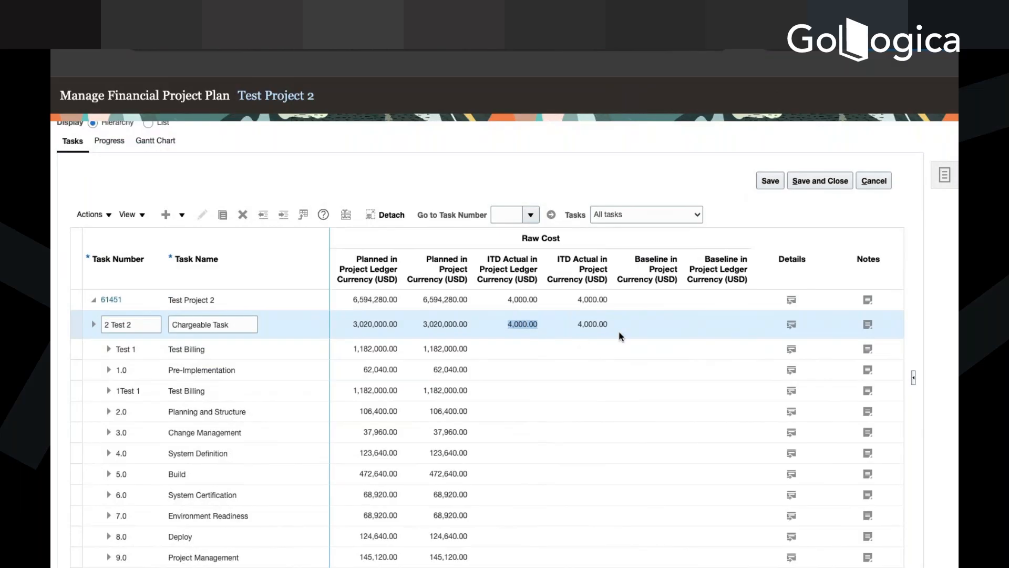
scroll(620, 327, up, 1)
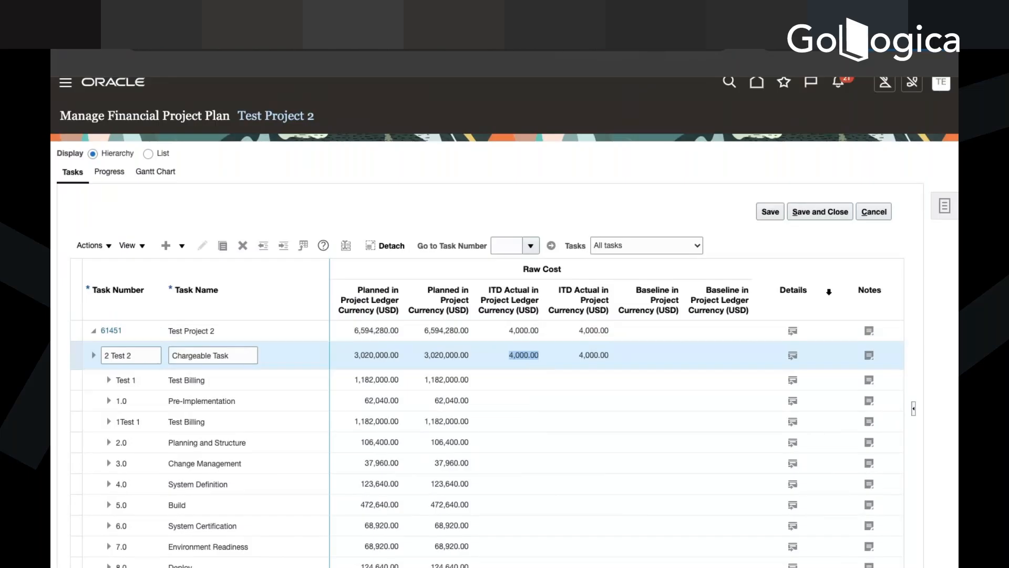
Open the project budget of Test Project 2 and check the spent amount in the cost budget overview.
click(945, 214)
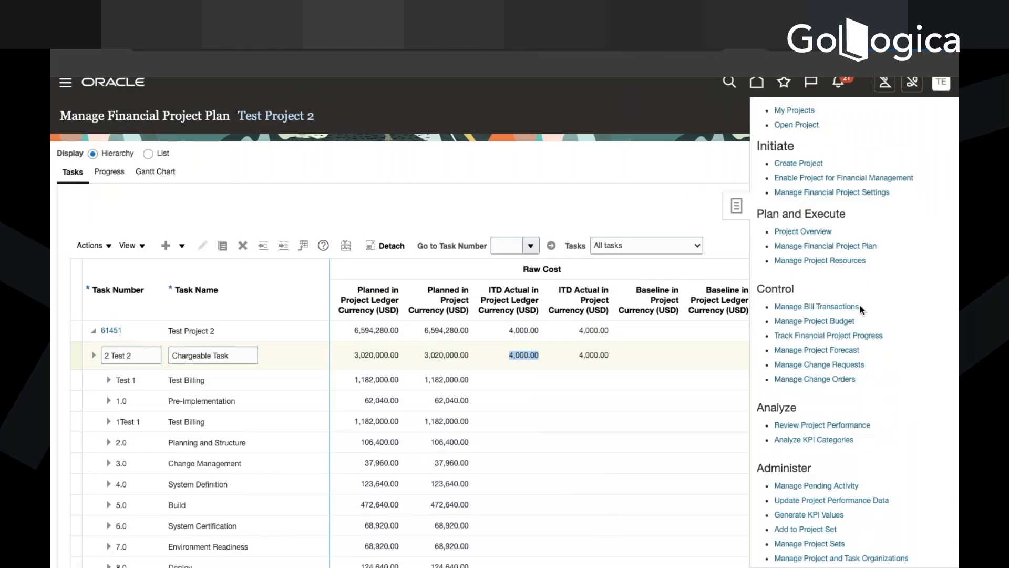
click(661, 188)
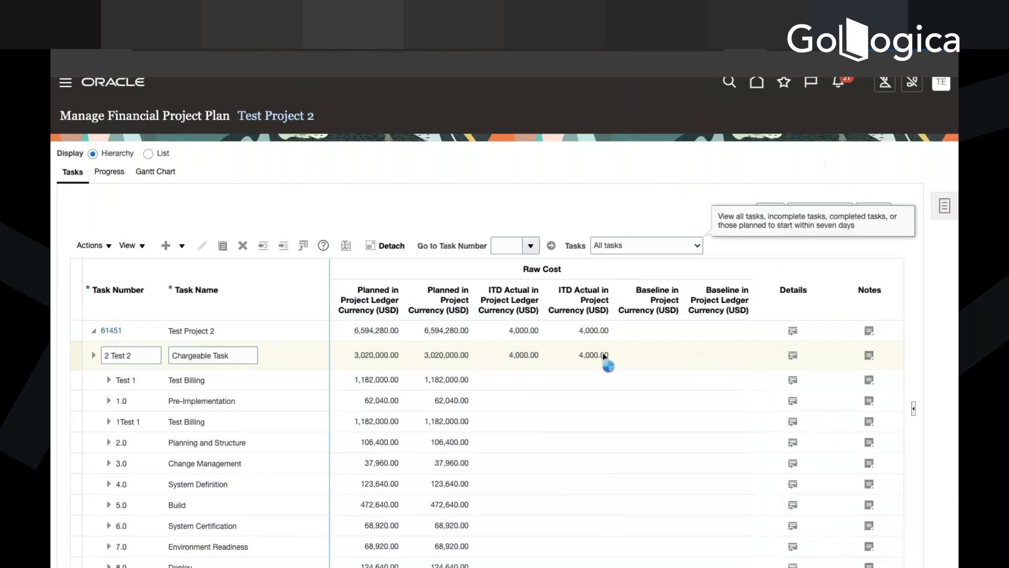
click(942, 214)
click(743, 203)
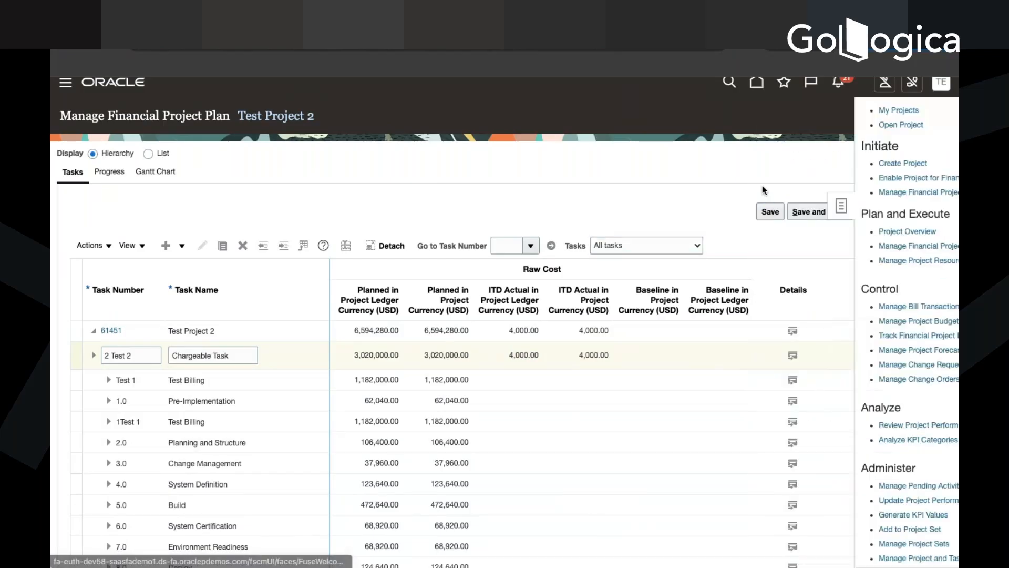
click(617, 176)
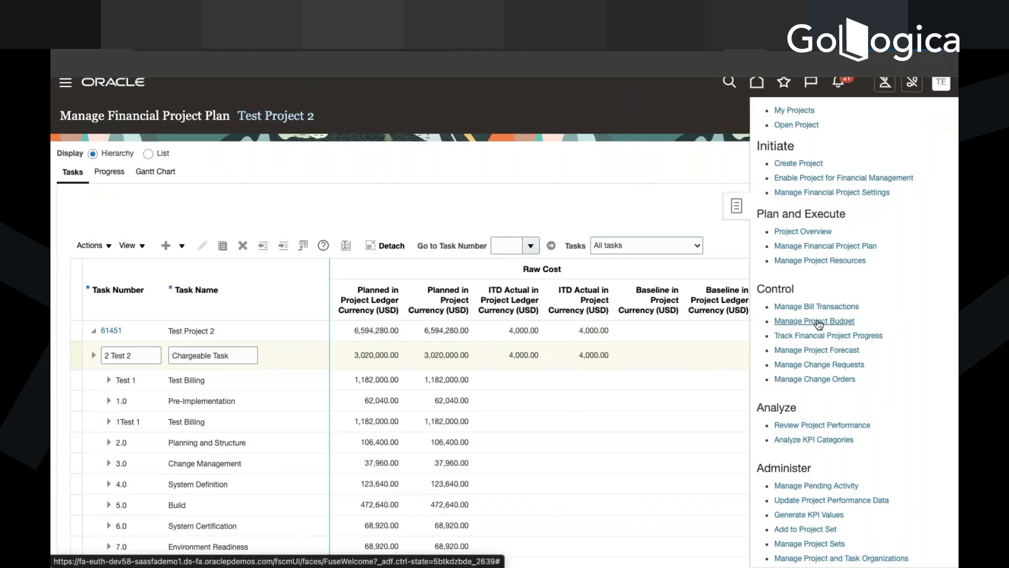
click(819, 321)
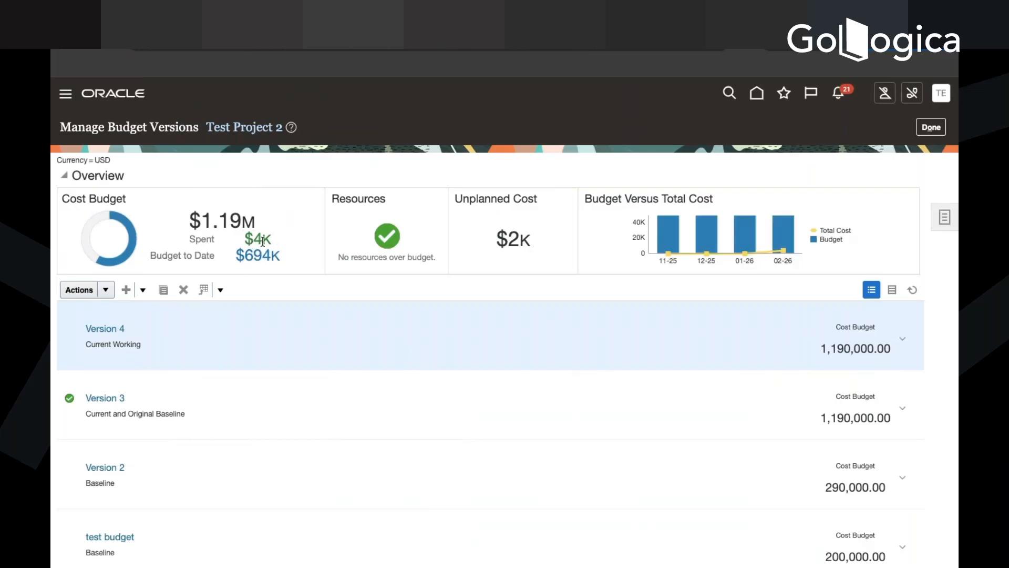
drag(197, 240, 271, 240)
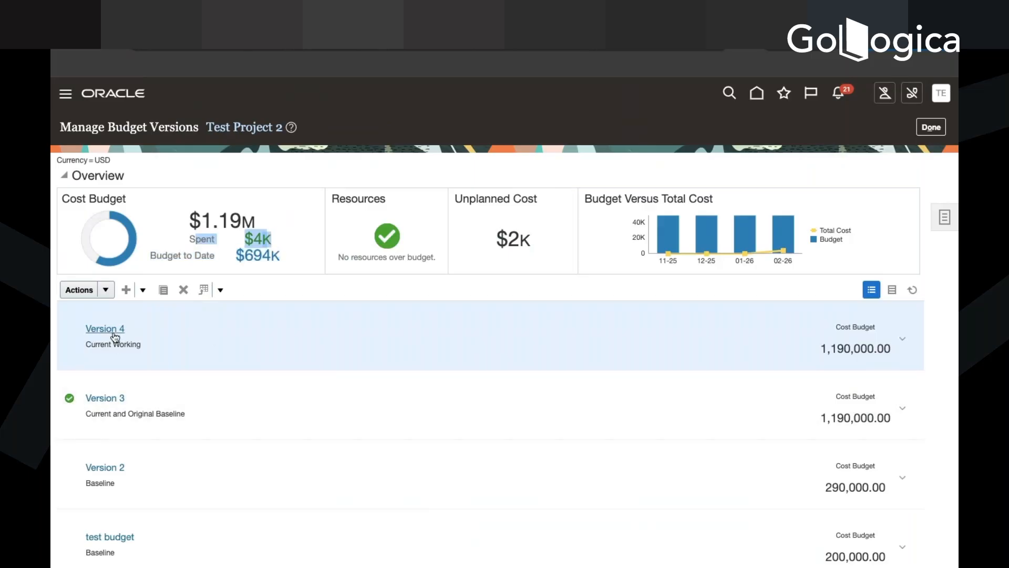
Review the task raw costs in budget Version 4, leave without saving, and recheck the spent amount in the overview.
click(115, 334)
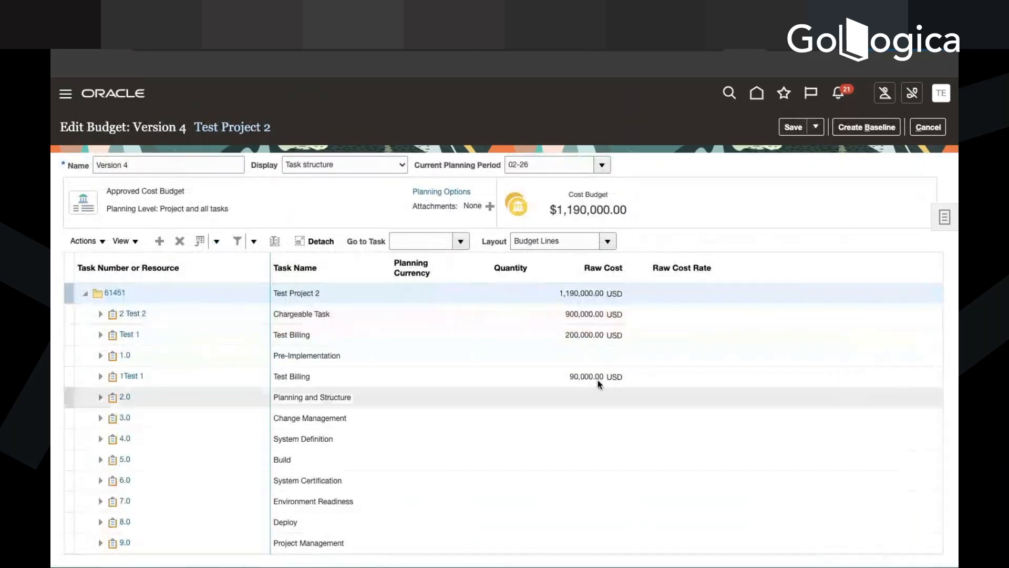
click(921, 133)
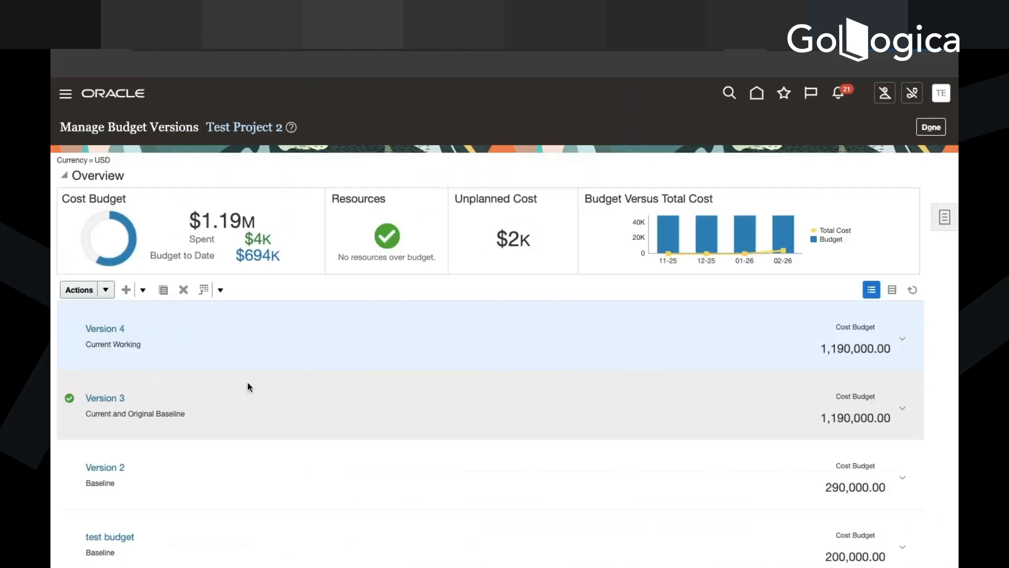
double_click(258, 239)
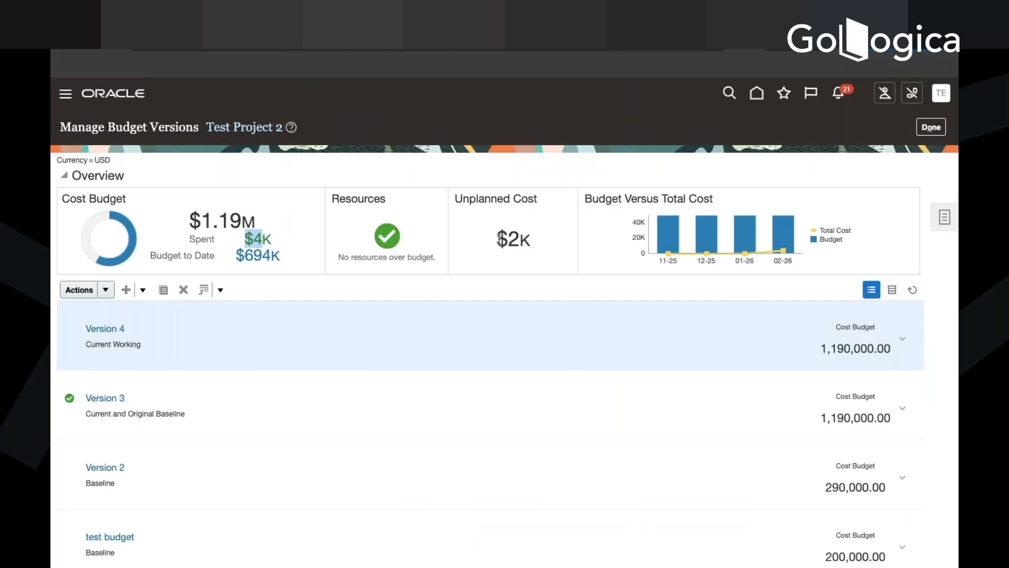
Go back to Test Project 2's financial project plan and recheck the Chargeable Task's ITD actual raw cost in project ledger currency.
click(944, 217)
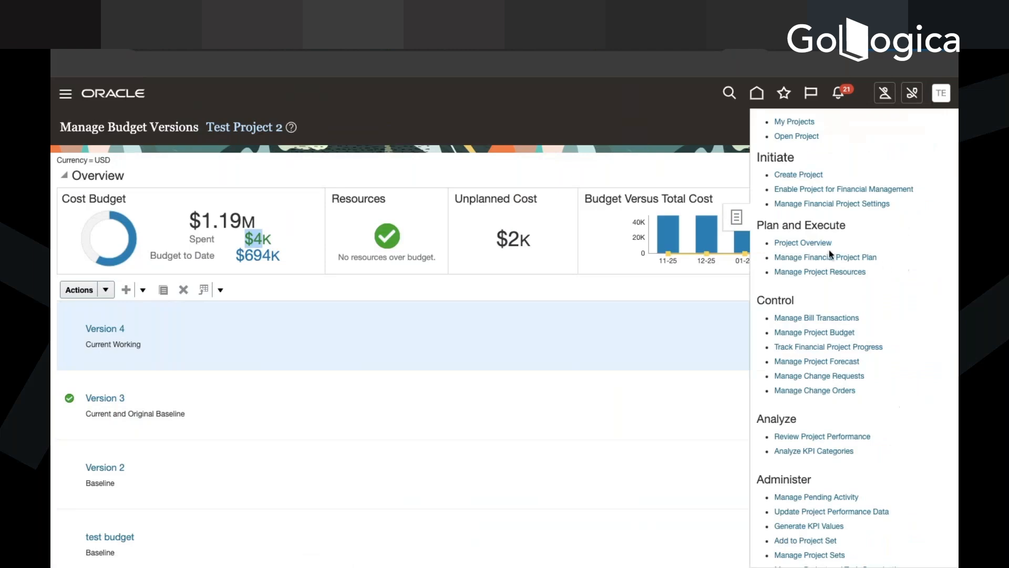
click(864, 258)
click(248, 365)
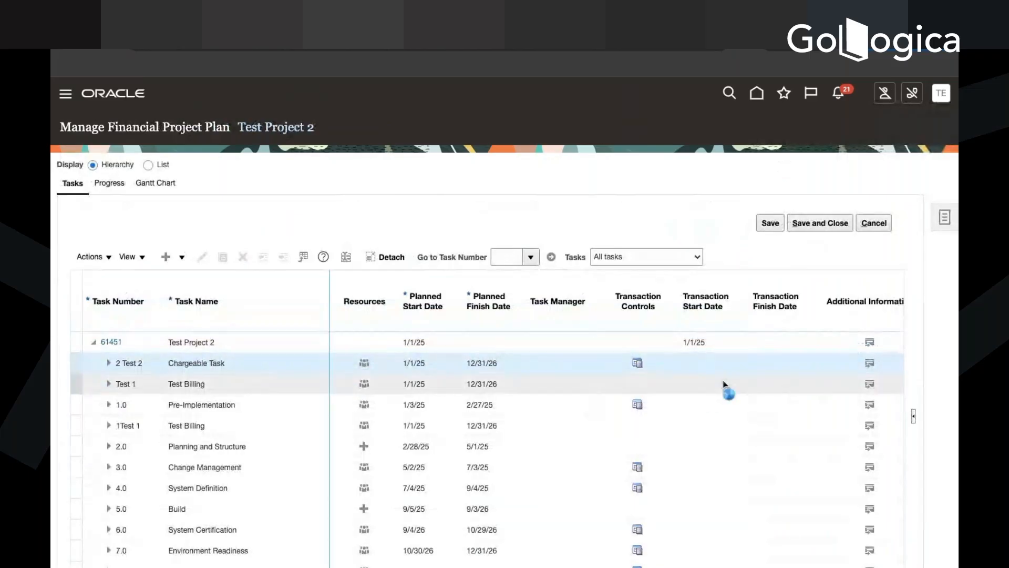
scroll(669, 321, right, 15)
scroll(669, 317, right, 10)
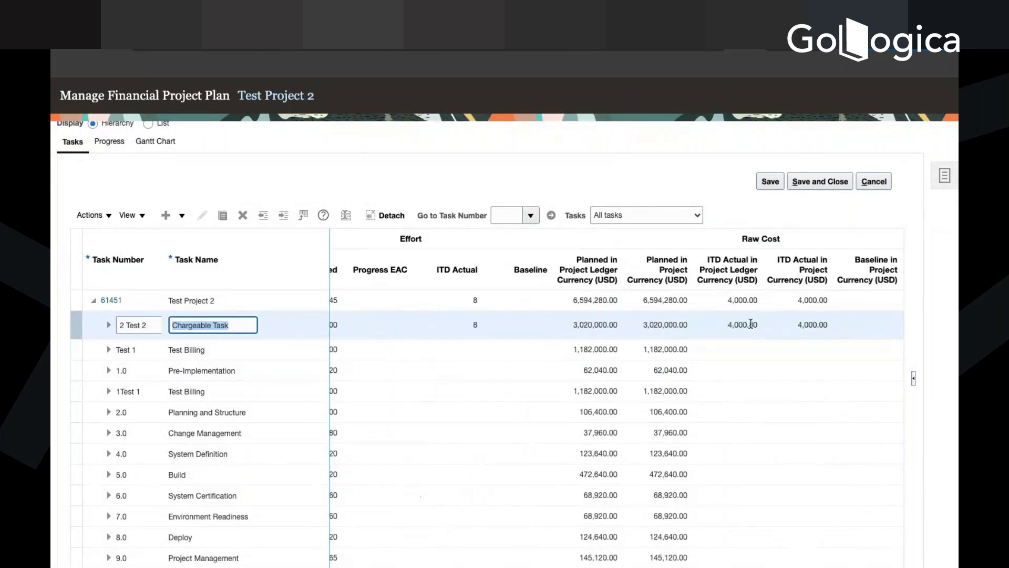
double_click(751, 323)
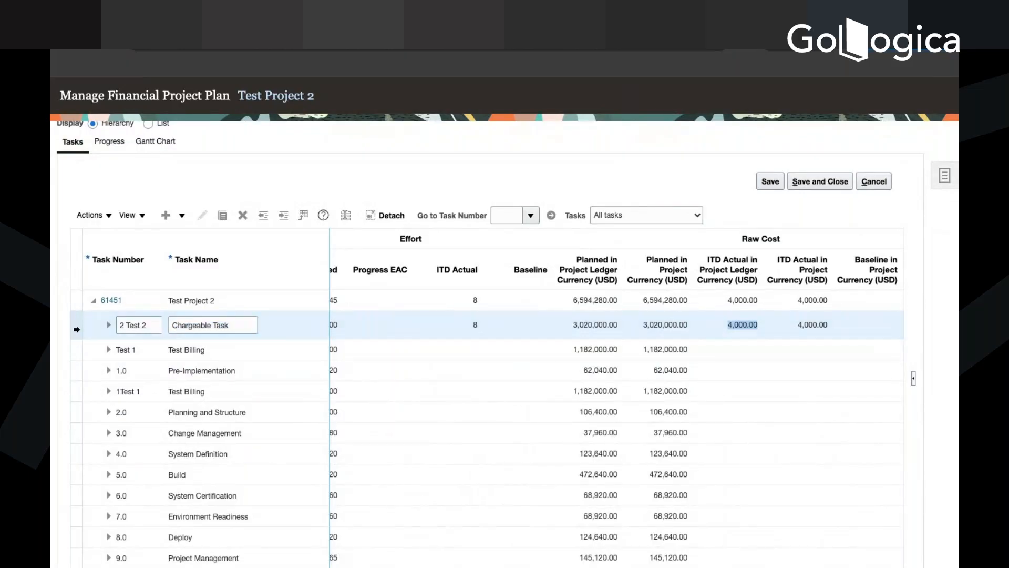
Compare the Chargeable Task's ITD actual raw cost in project currency with the amount in project ledger currency.
double_click(804, 325)
double_click(730, 322)
click(120, 216)
click(378, 172)
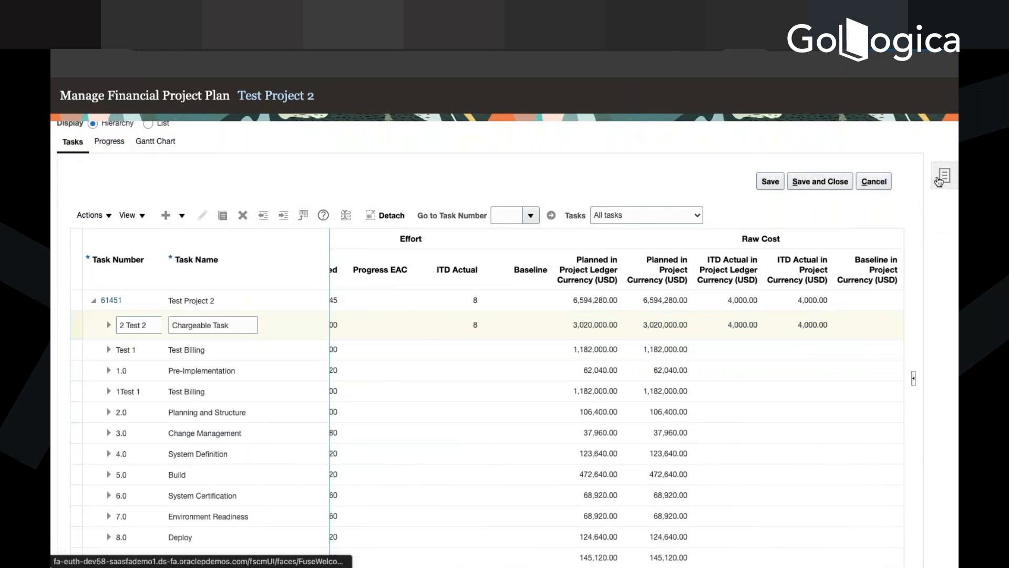
Open the project forecast of Test Project 2 and delete forecast Version 1.
click(943, 182)
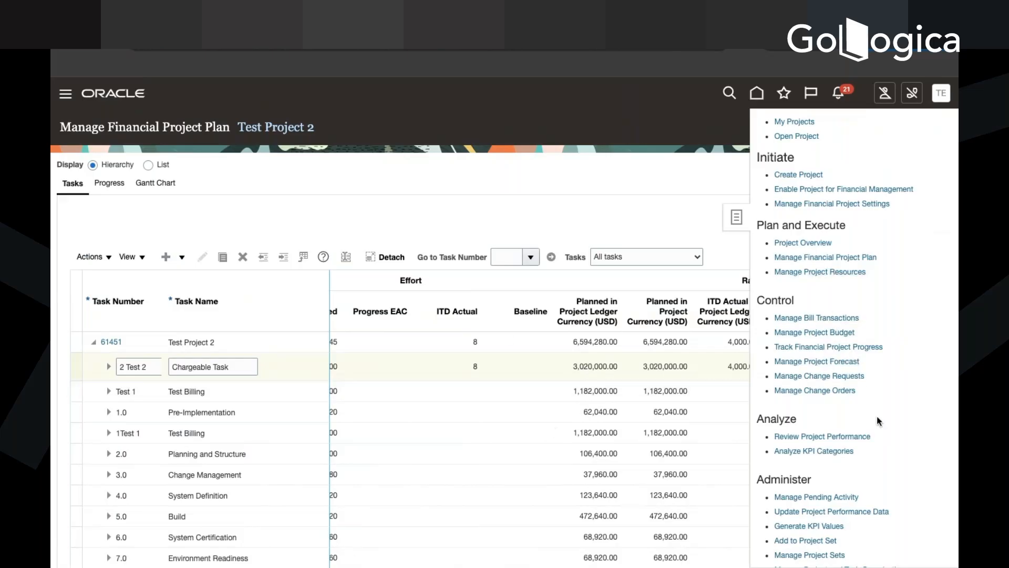
scroll(877, 418, down, 3)
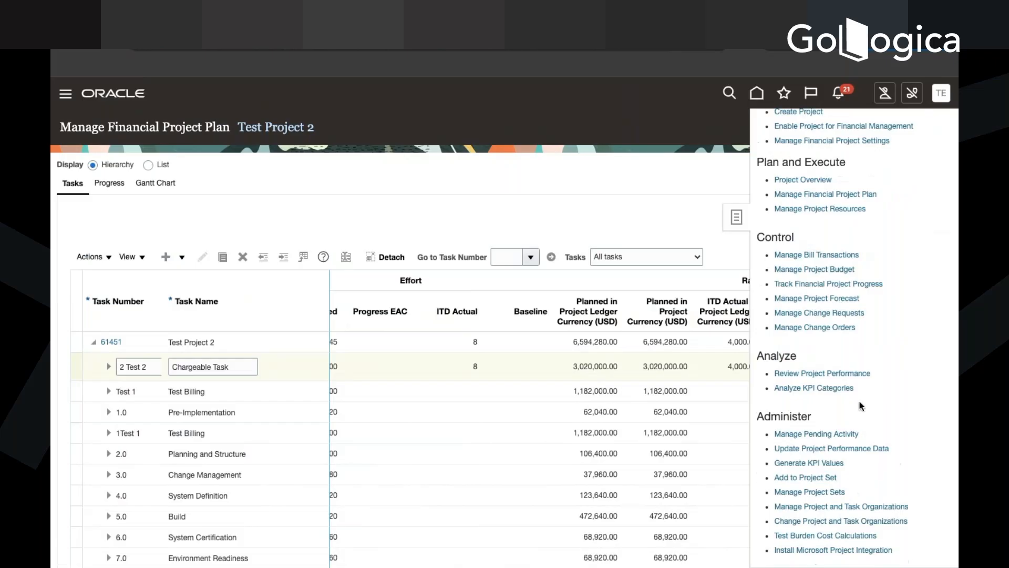
scroll(861, 405, up, 3)
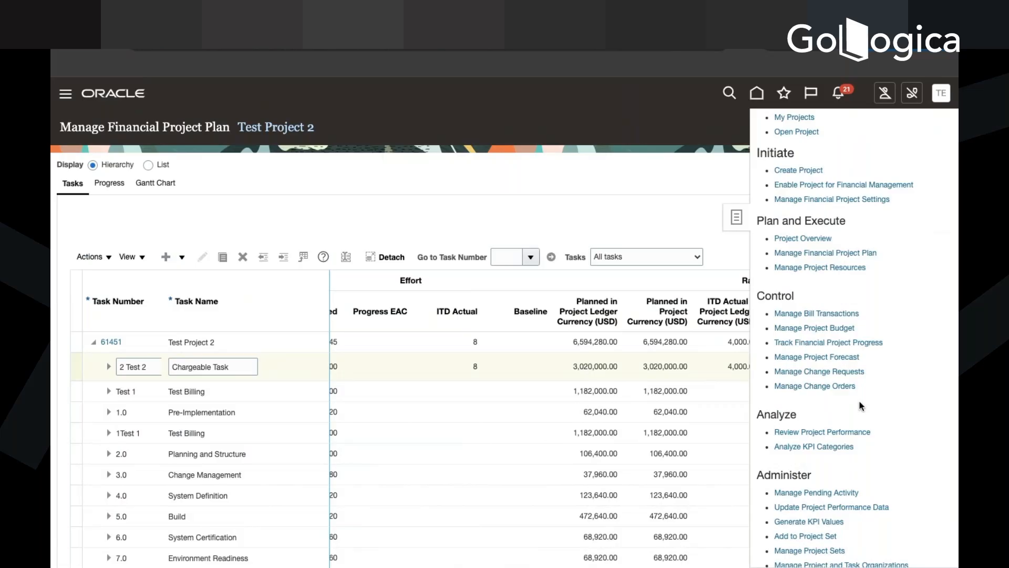
click(828, 360)
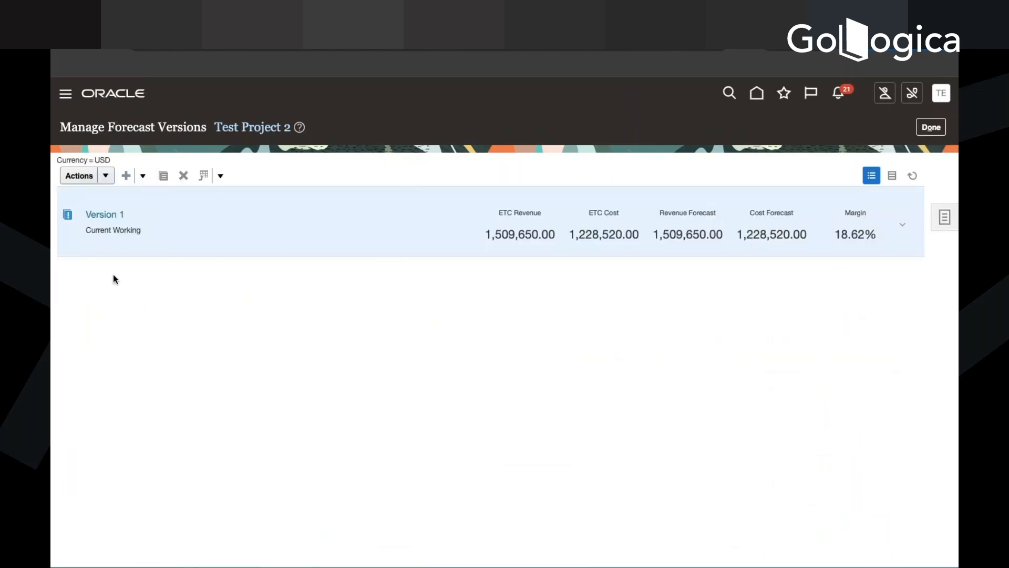
click(183, 176)
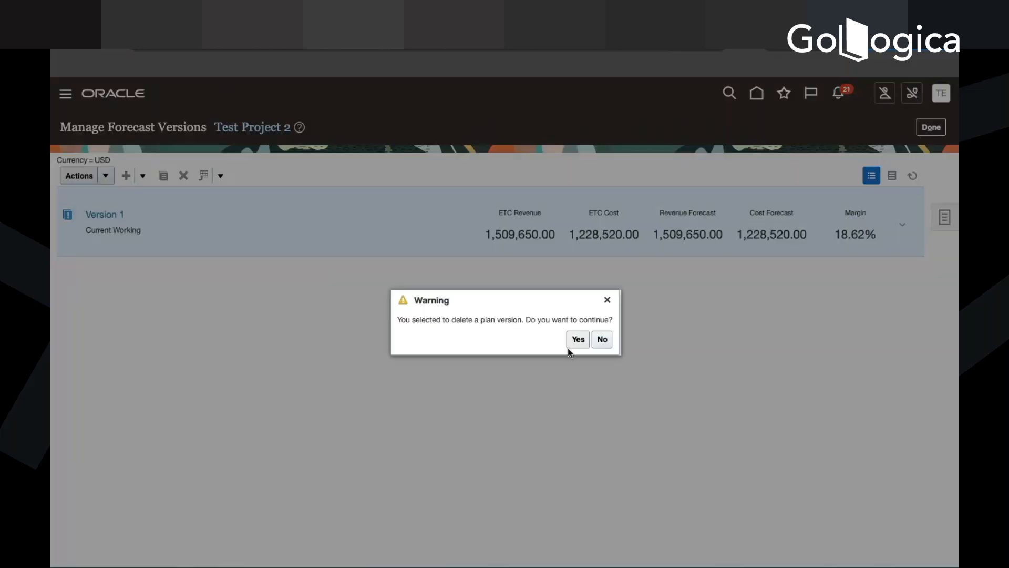
click(570, 345)
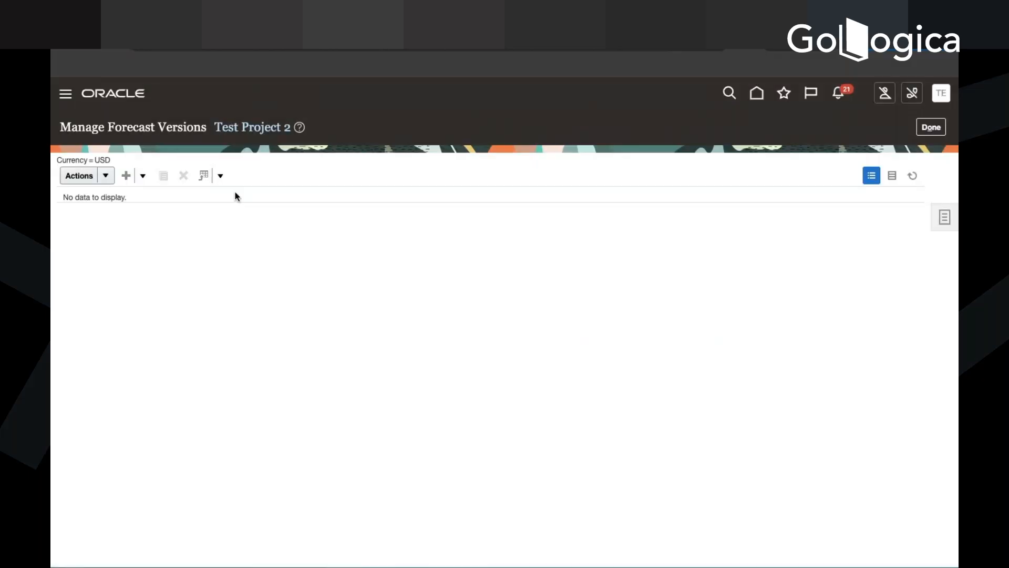
Create a forecast version named test with manually created lines, using the Cost Only Forecast financial plan type.
click(143, 176)
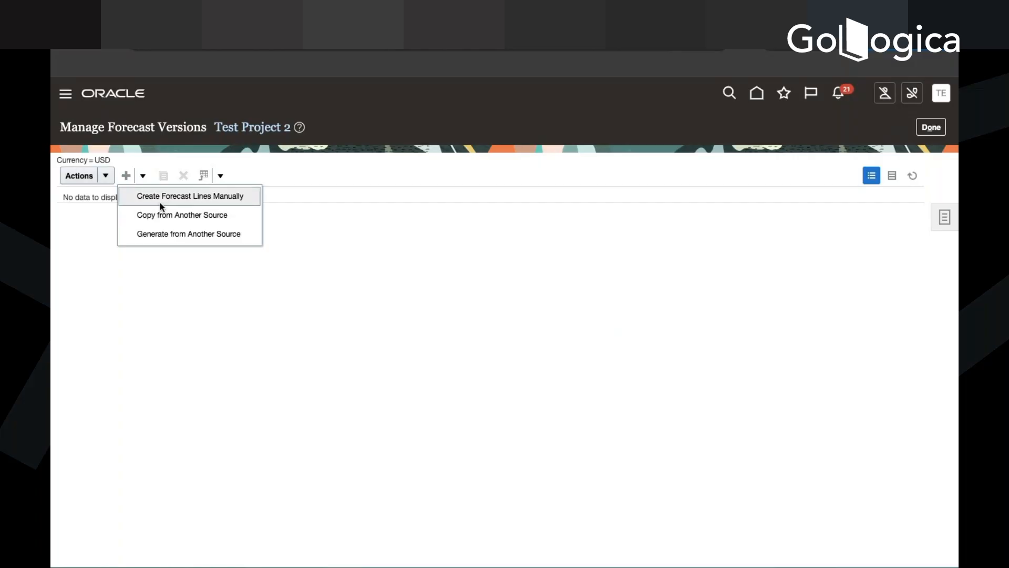
click(185, 204)
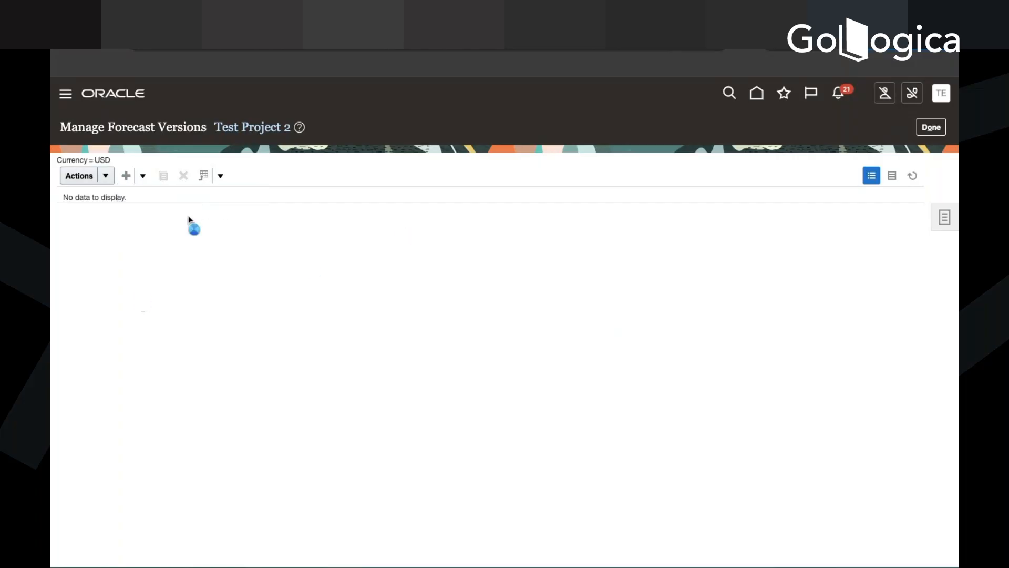
click(262, 171)
text(test)
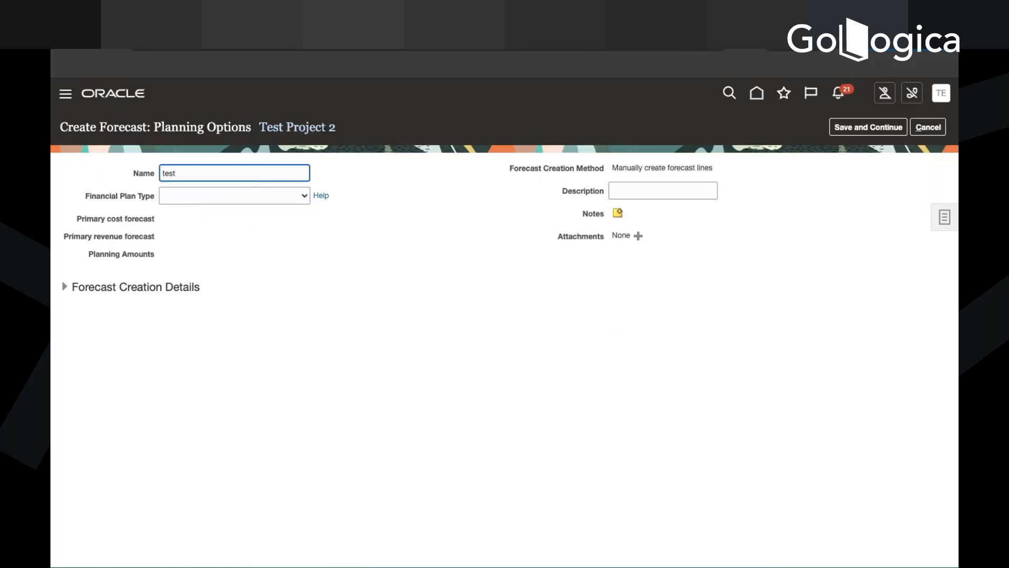
click(288, 199)
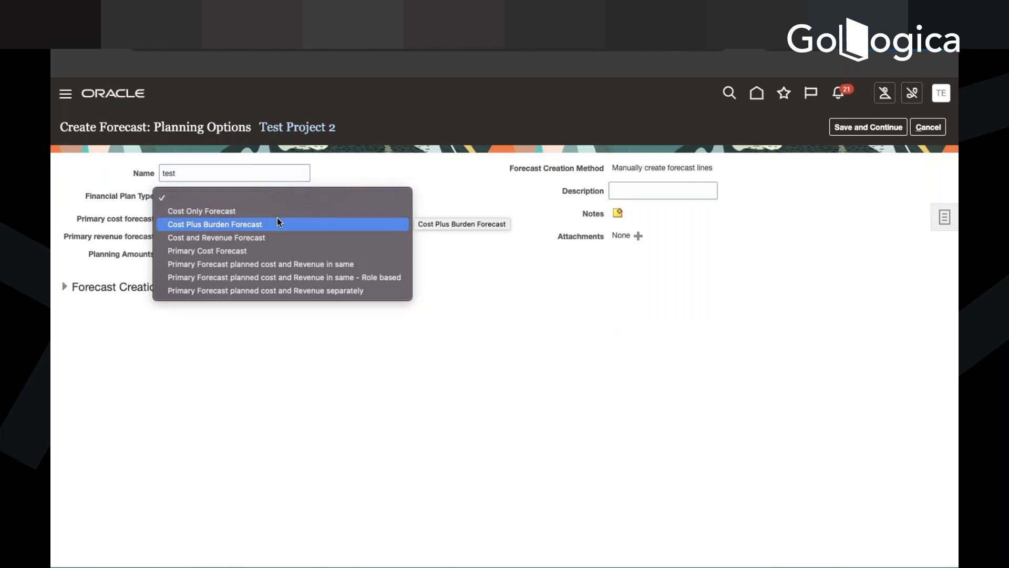
click(226, 215)
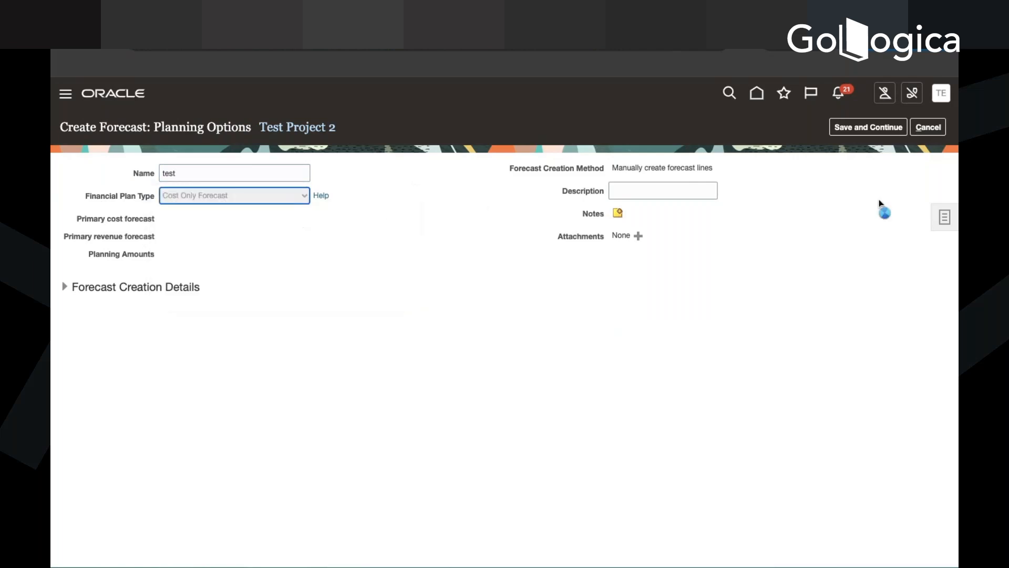
click(870, 129)
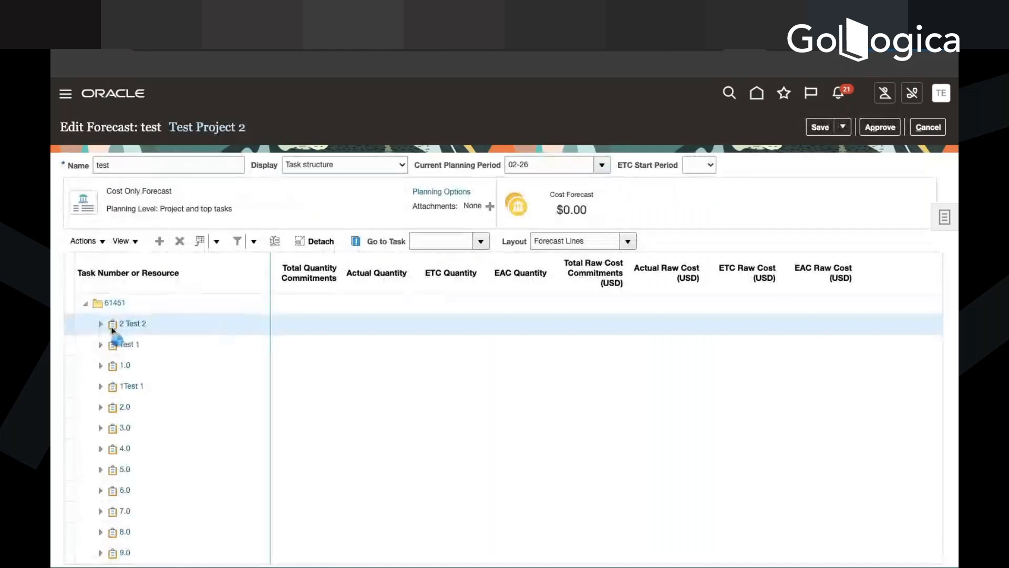
Add a forecast line under task 2 Test 2 with Administrator as the resource.
click(160, 241)
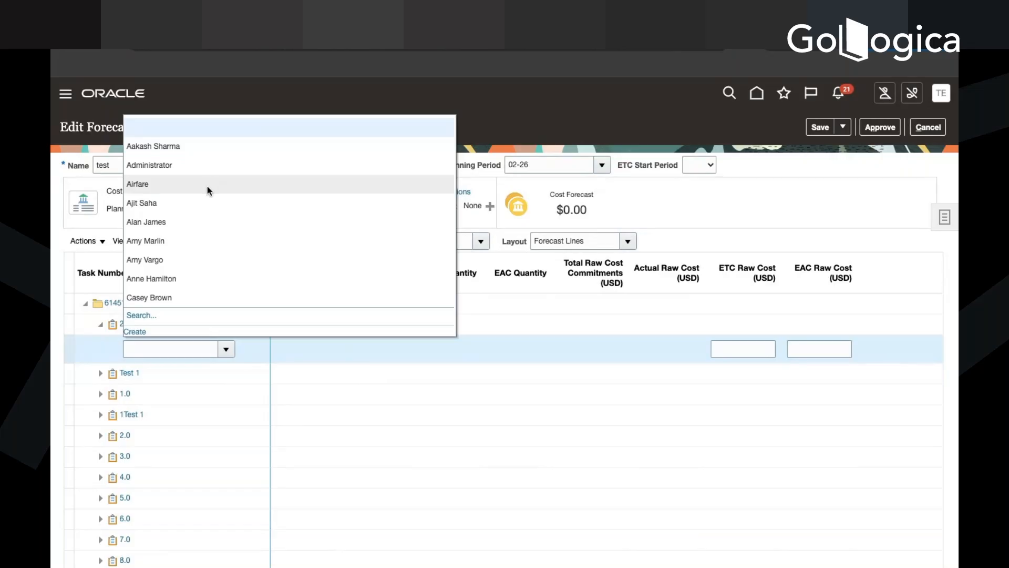
click(189, 181)
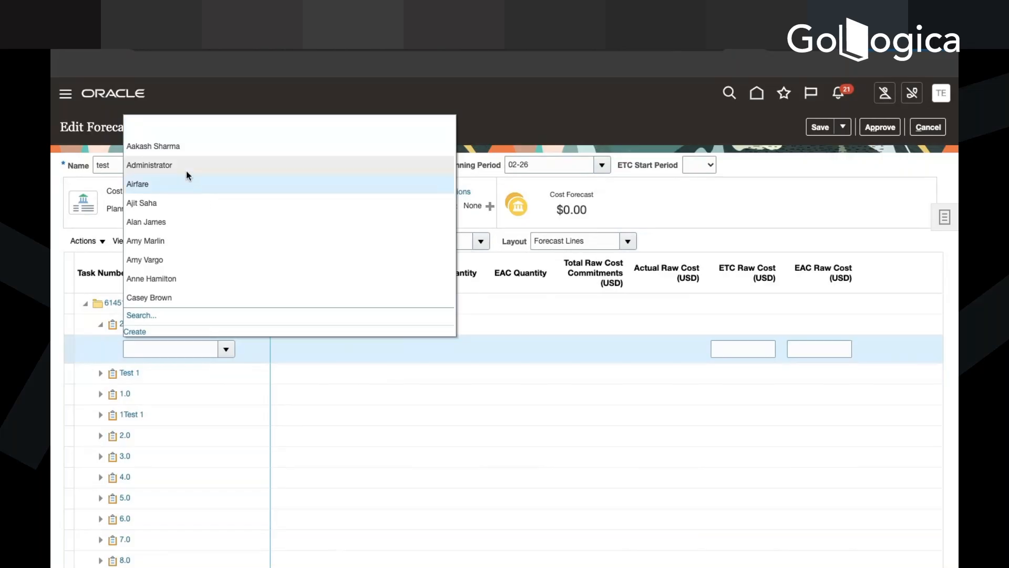
click(227, 349)
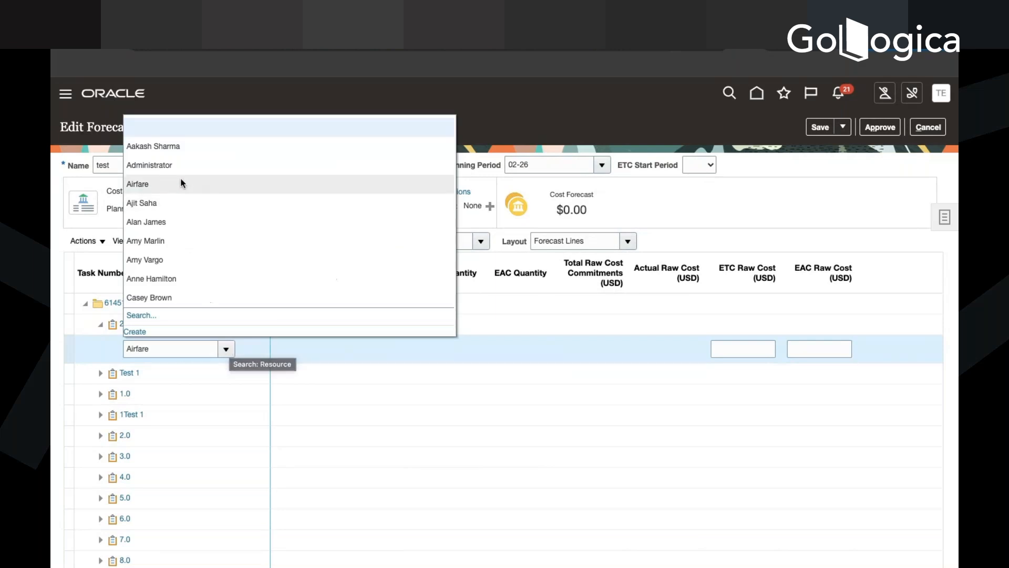
click(179, 168)
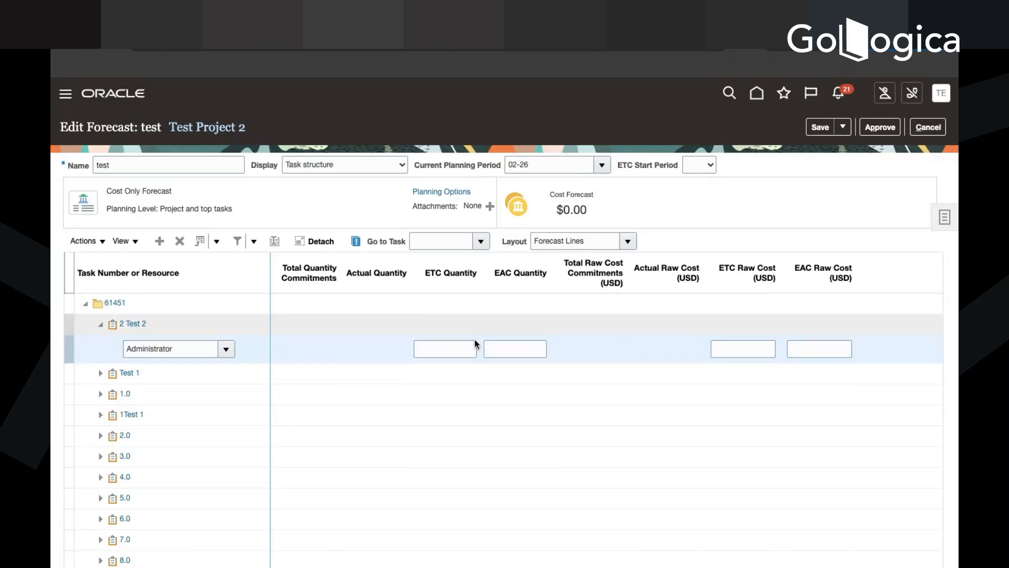
Set the Administrator line's ETC quantity to 100 and ETC raw cost to 1000, then save and close the forecast.
click(452, 351)
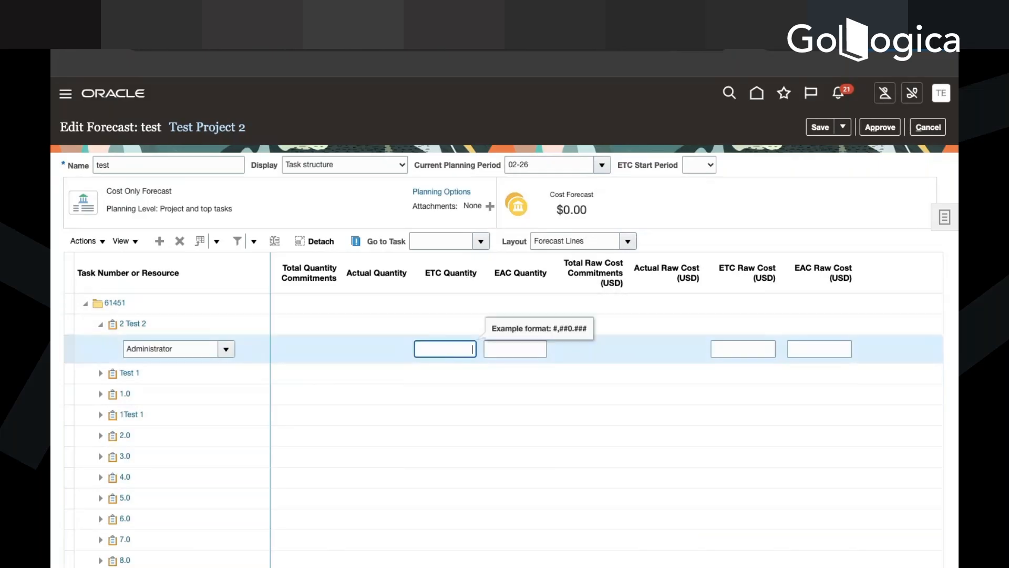
text(100)
click(695, 203)
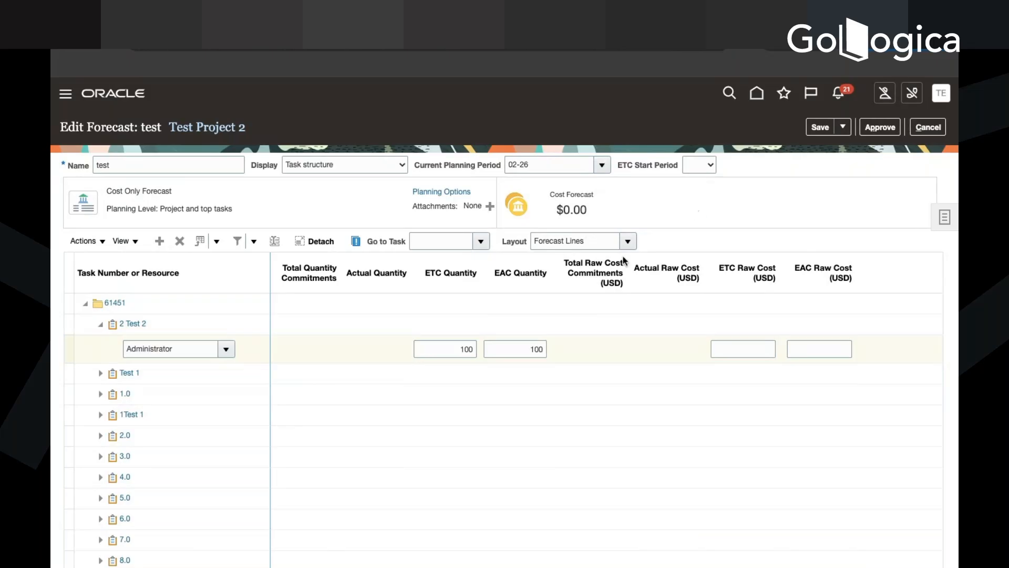
click(743, 349)
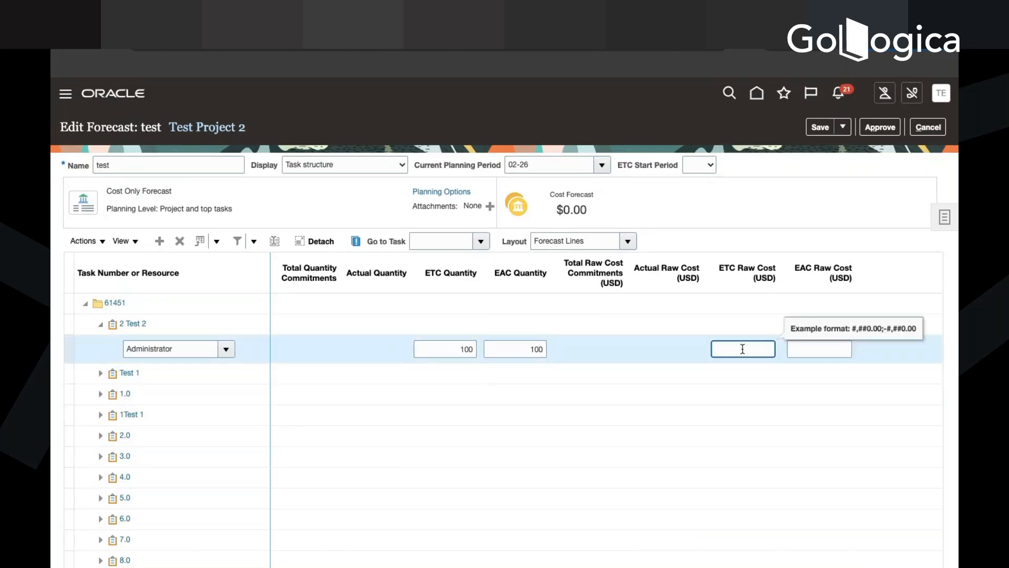
text(1000)
click(807, 199)
click(843, 128)
click(841, 147)
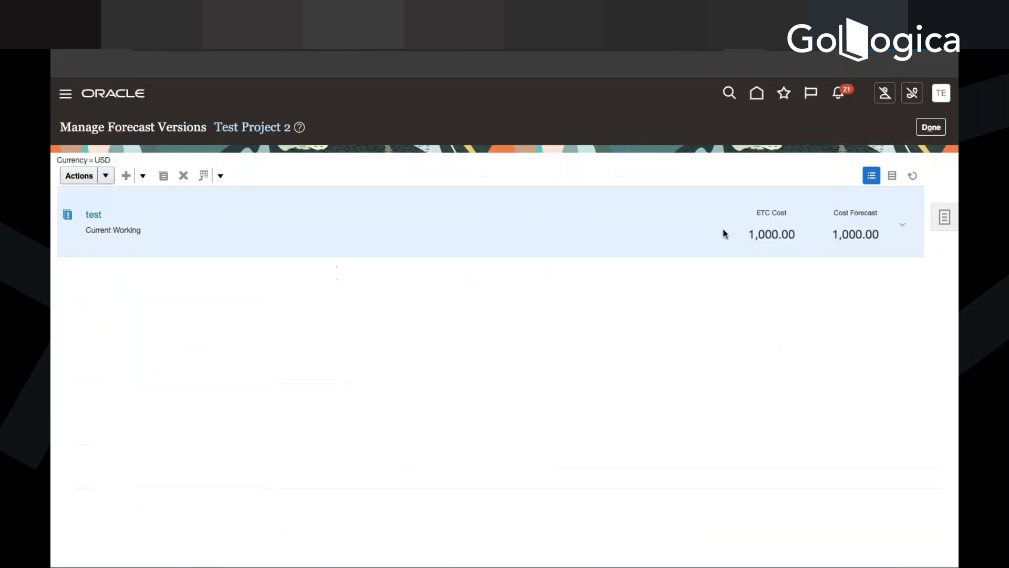
Reopen the forecast version test and approve it.
click(95, 215)
click(878, 128)
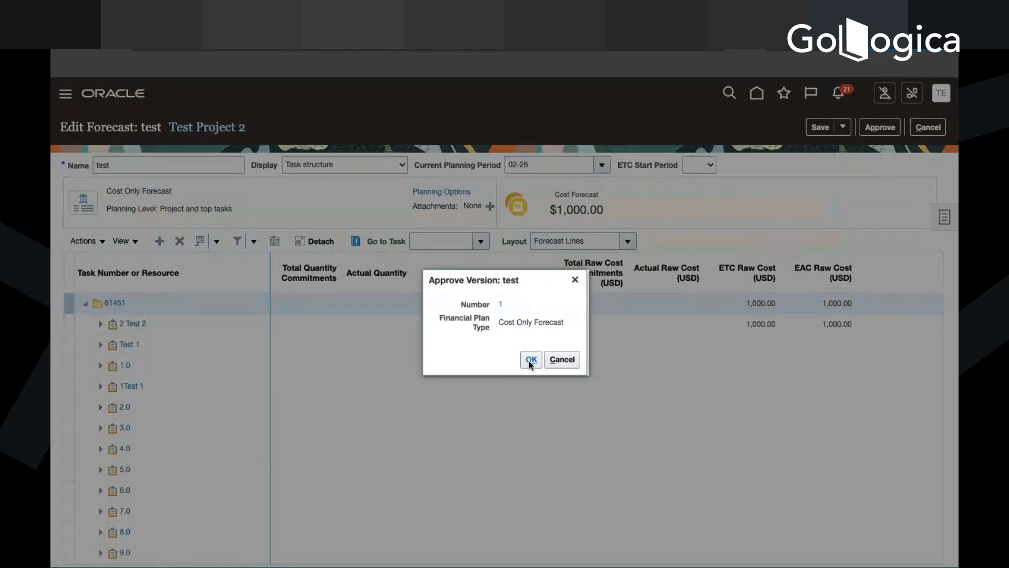
click(530, 361)
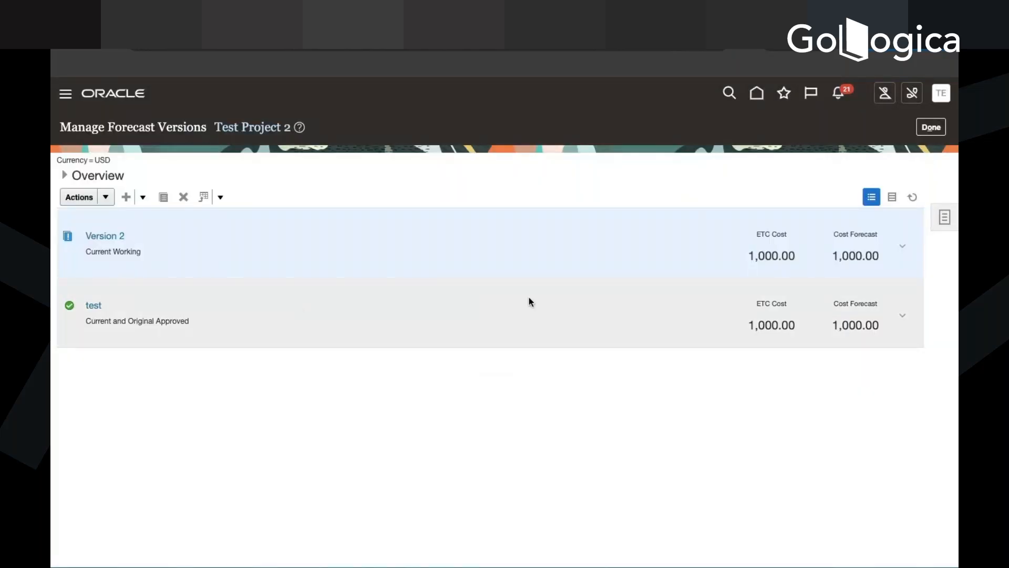
Review the task raw costs in forecast Version 2, save and close it, and return to the project list.
click(102, 241)
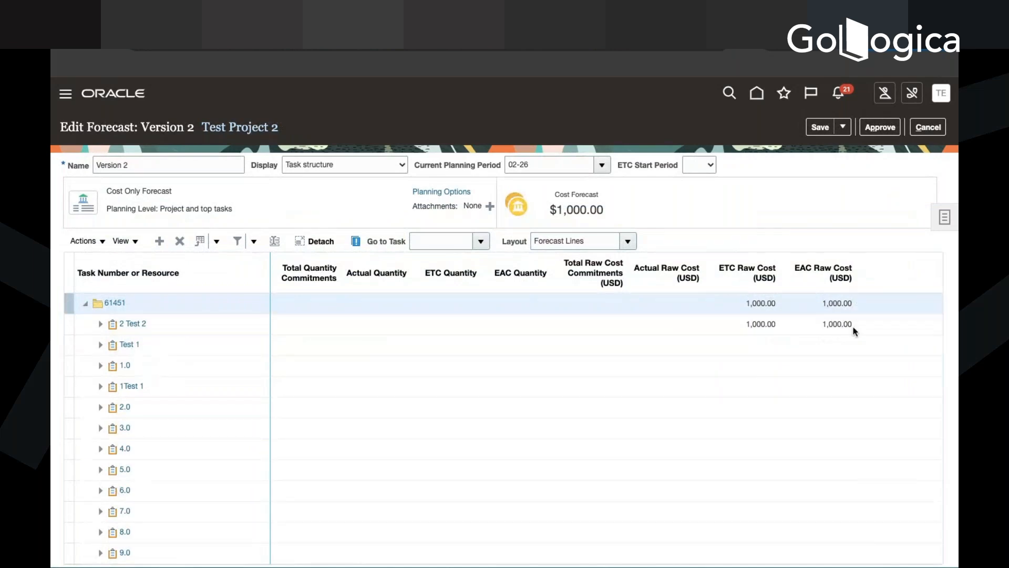
click(843, 128)
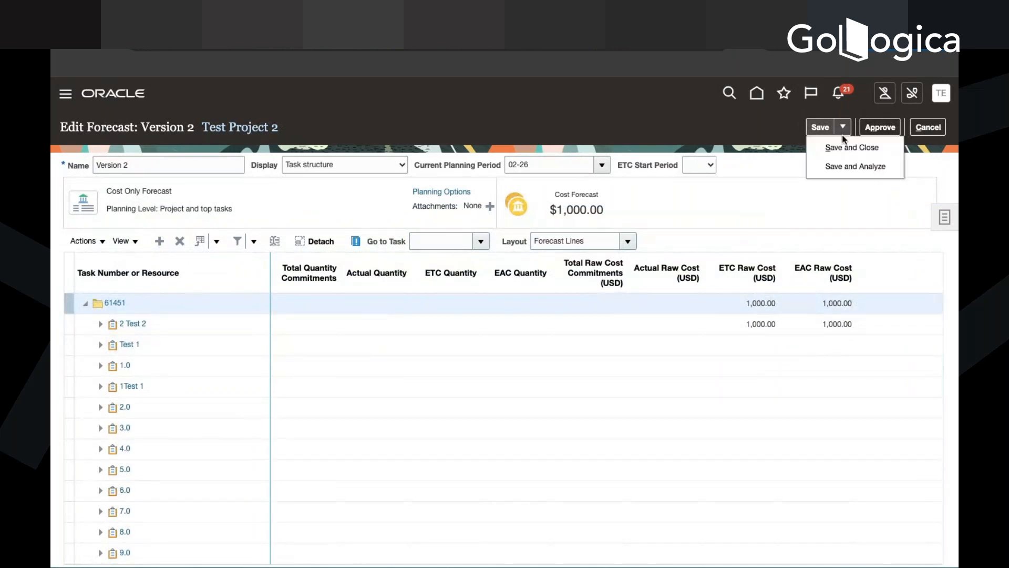
click(848, 148)
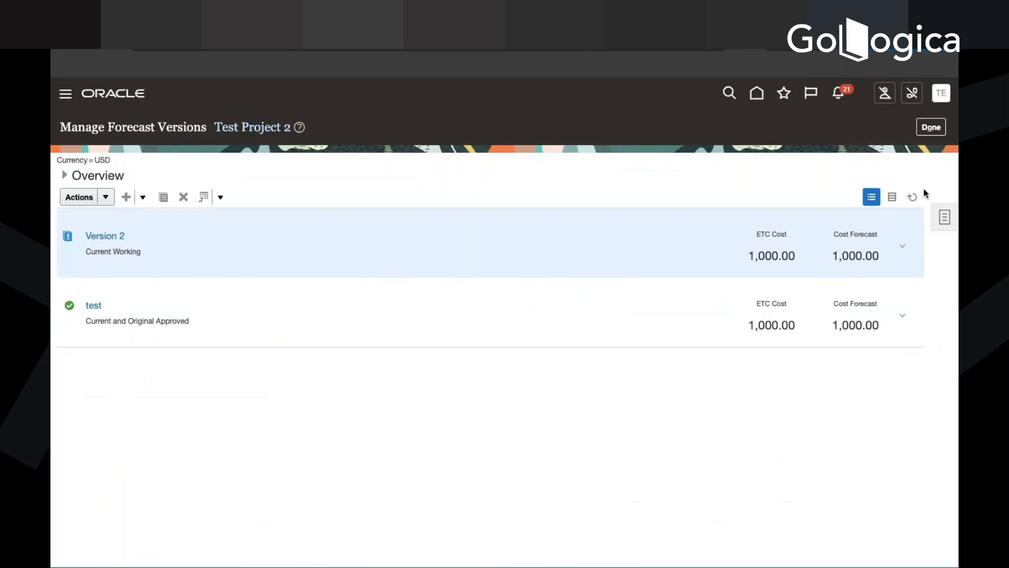
click(931, 128)
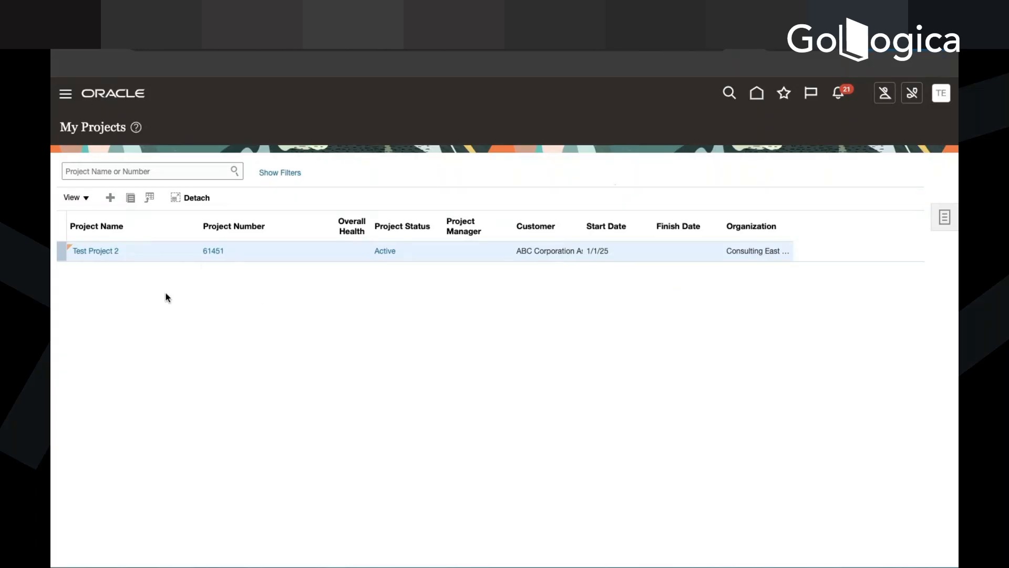
Open Test Project 2 and go to its project resources management page.
click(107, 253)
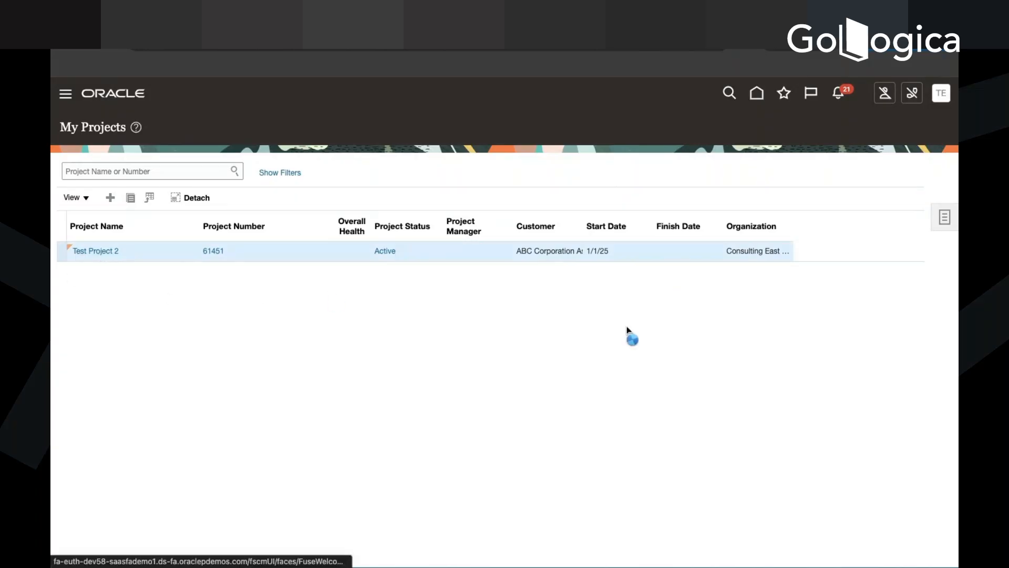
click(154, 309)
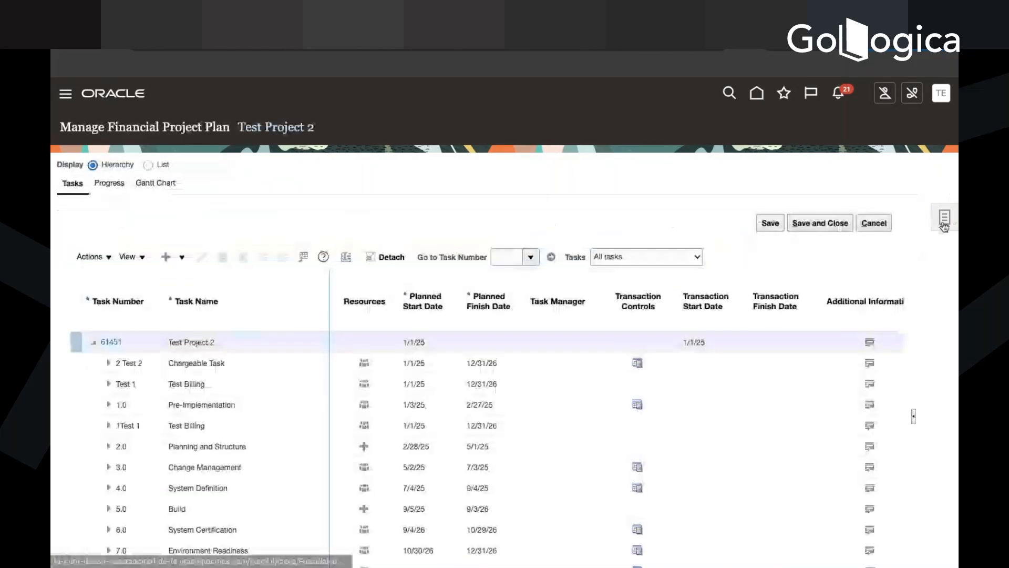
click(945, 216)
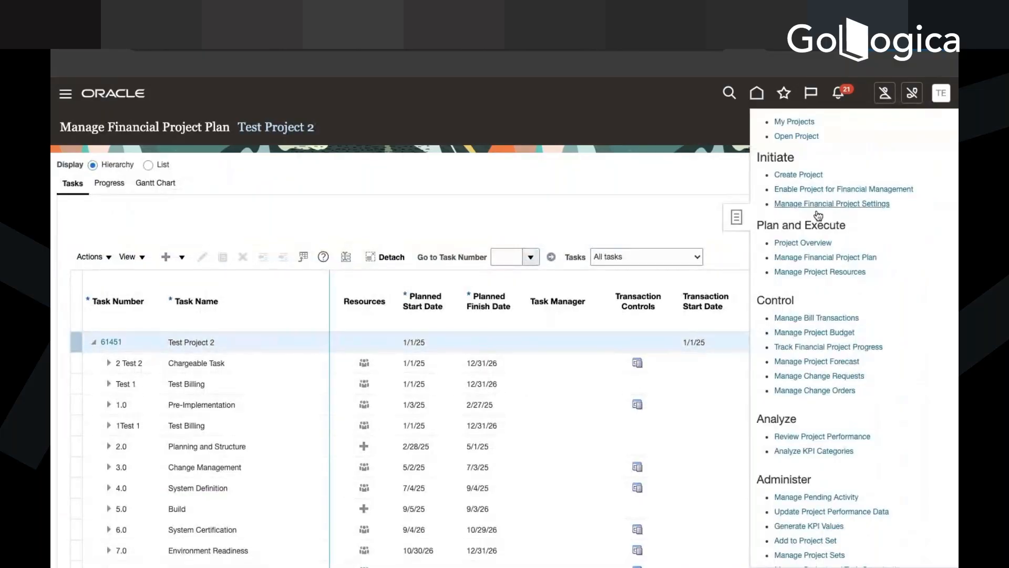
click(865, 274)
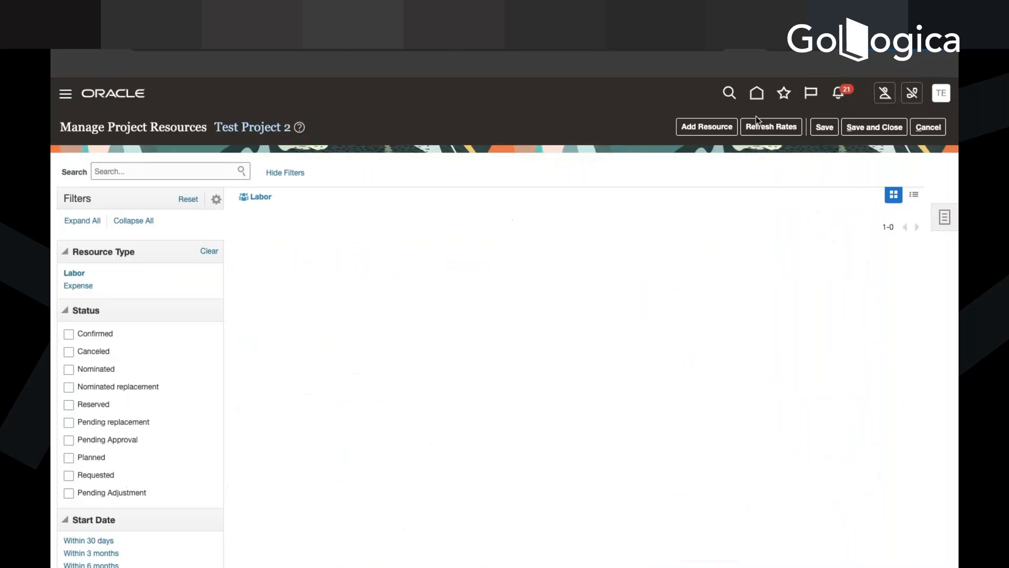
Start adding a project resource and run an advanced labor resource search for names that do not contain "@@@".
click(720, 128)
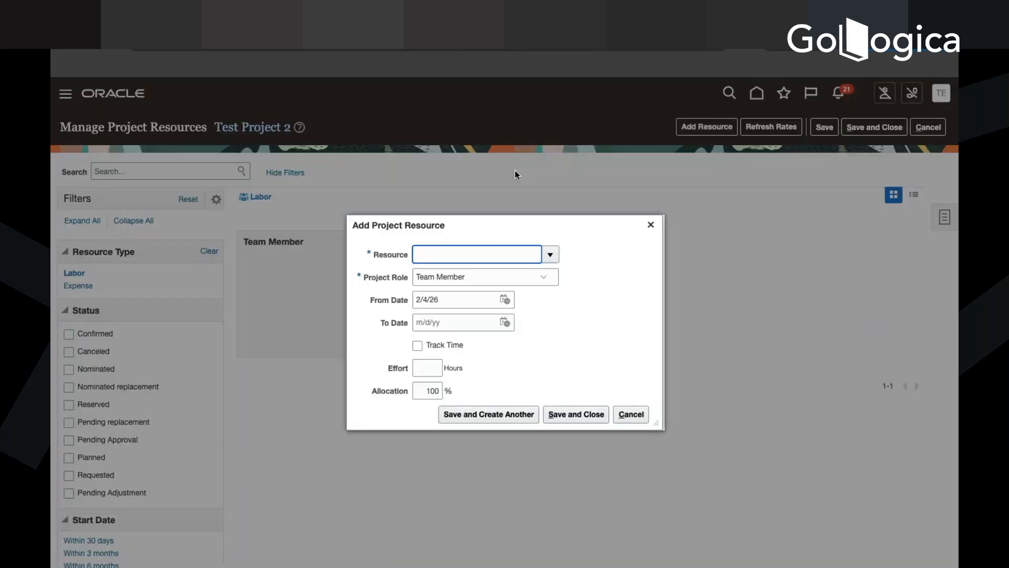
click(655, 226)
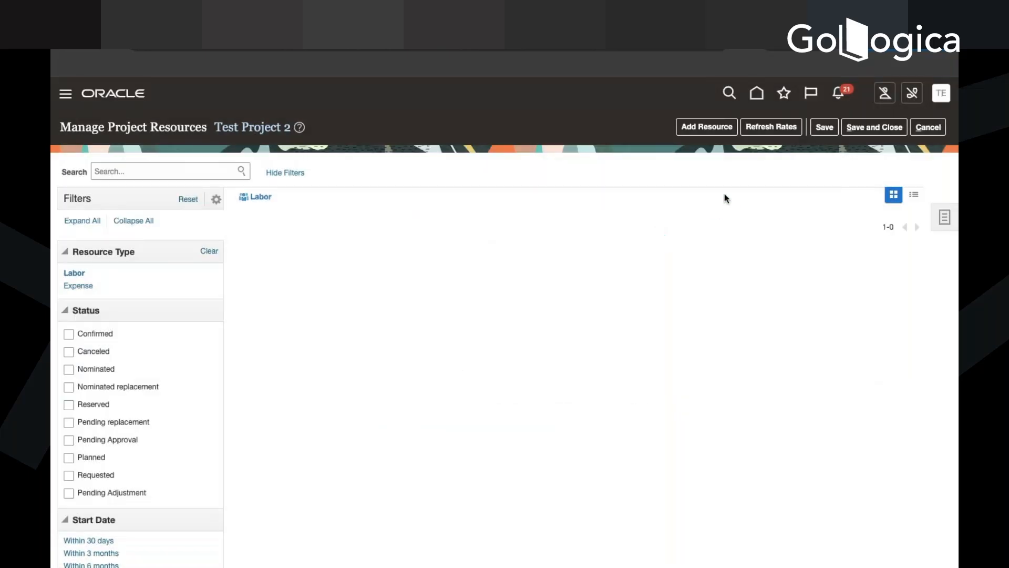
click(714, 128)
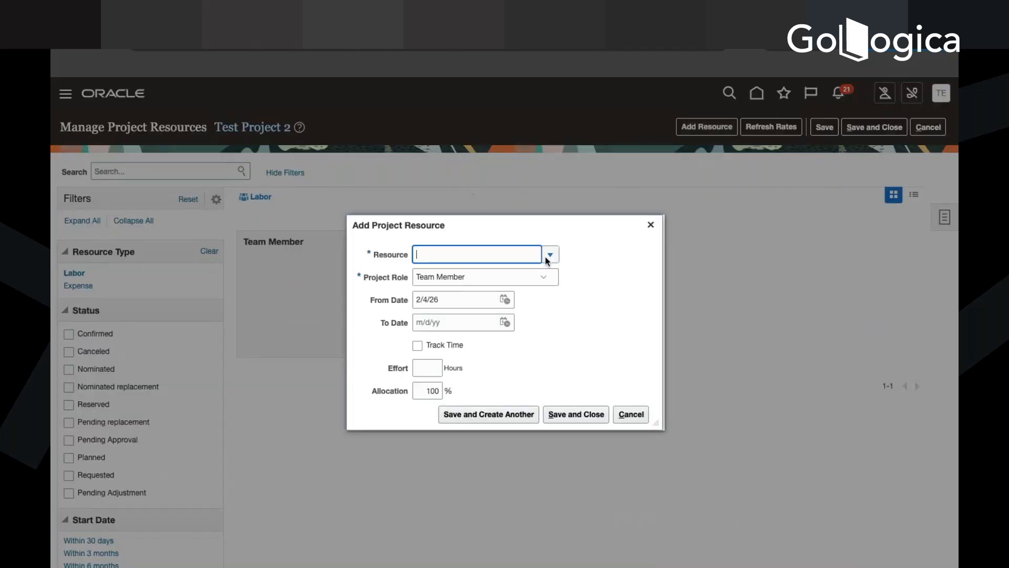
click(548, 257)
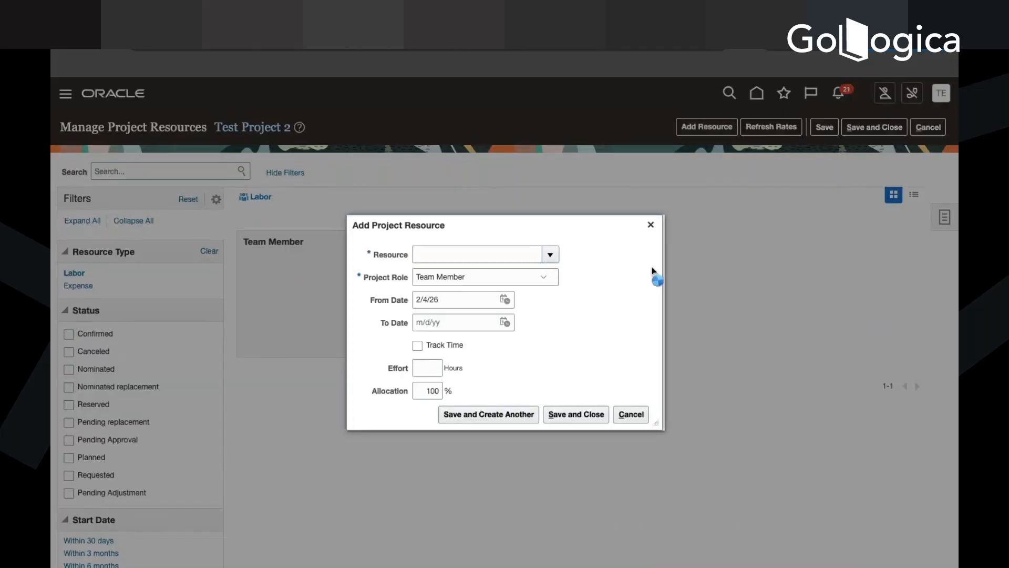
click(441, 278)
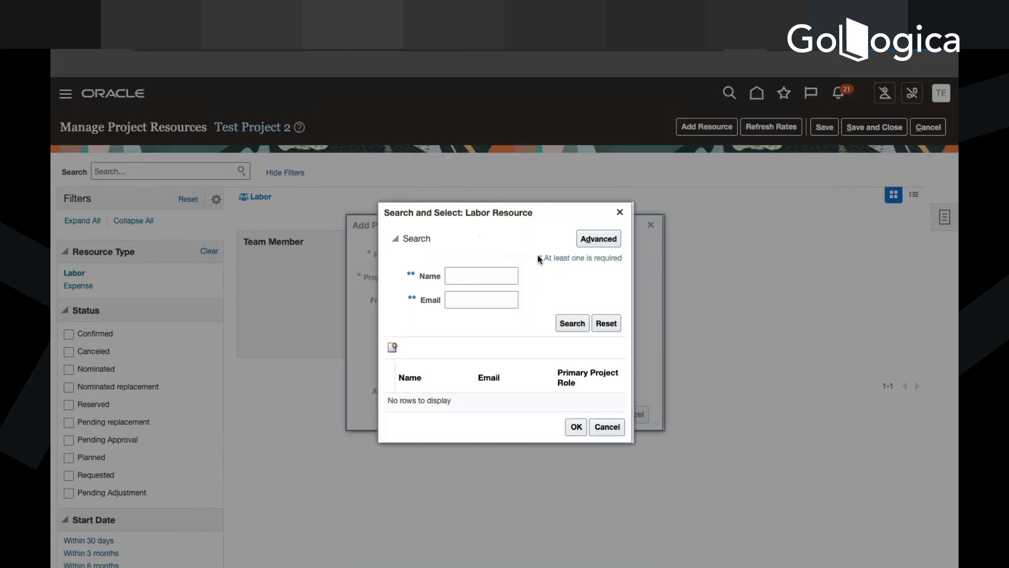
click(599, 239)
click(524, 269)
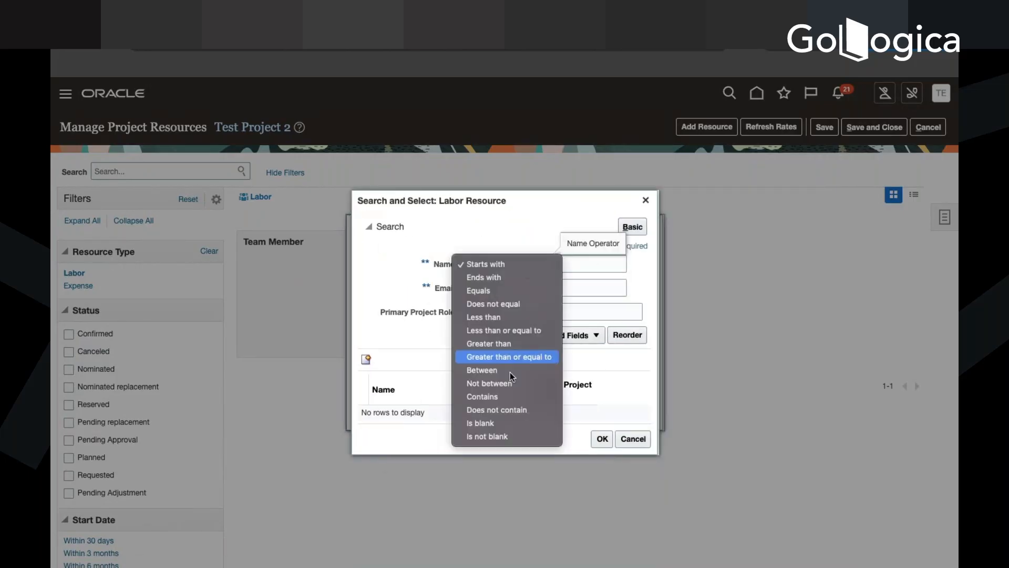
click(504, 408)
click(606, 266)
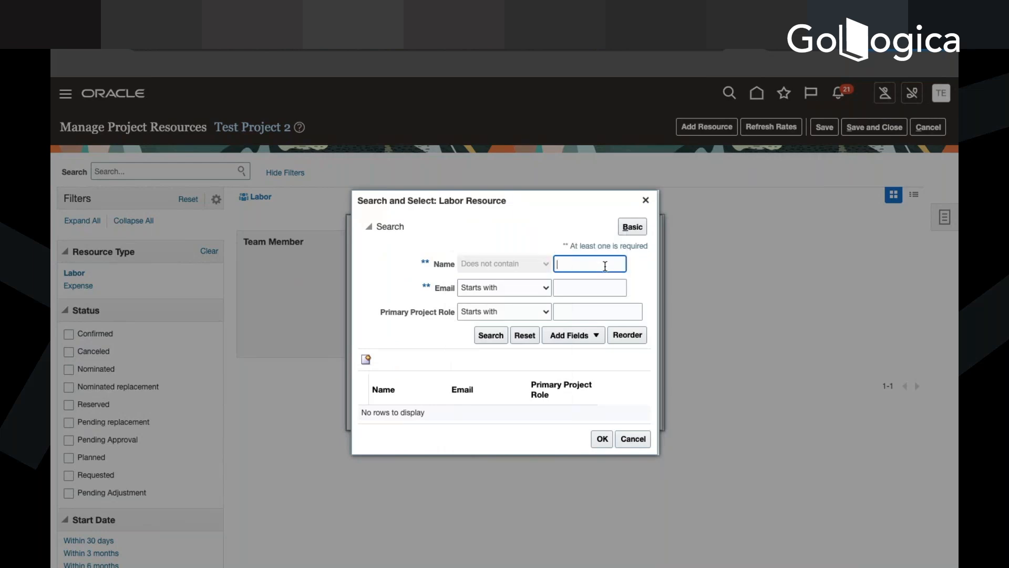
text(@@@)
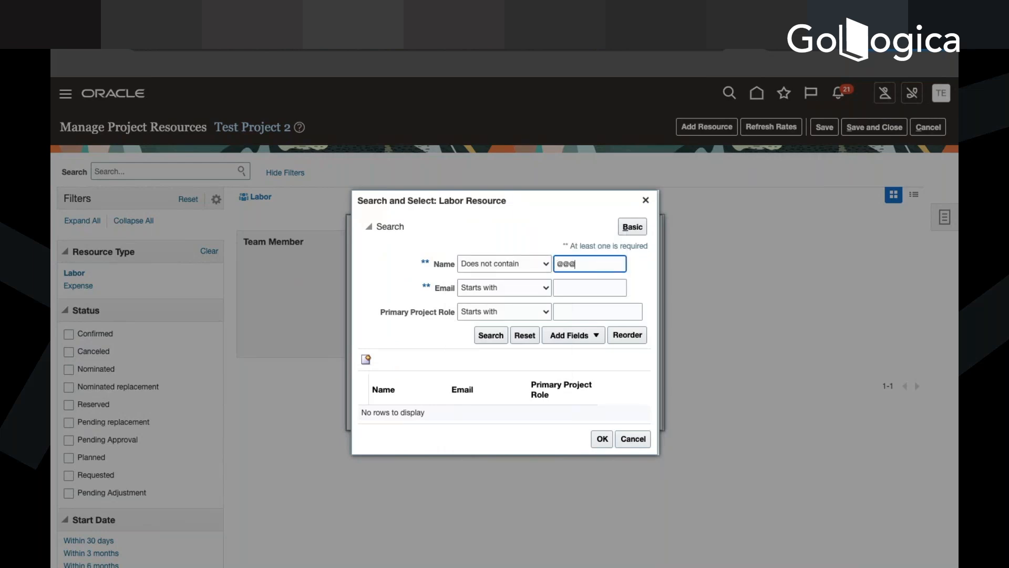
click(495, 337)
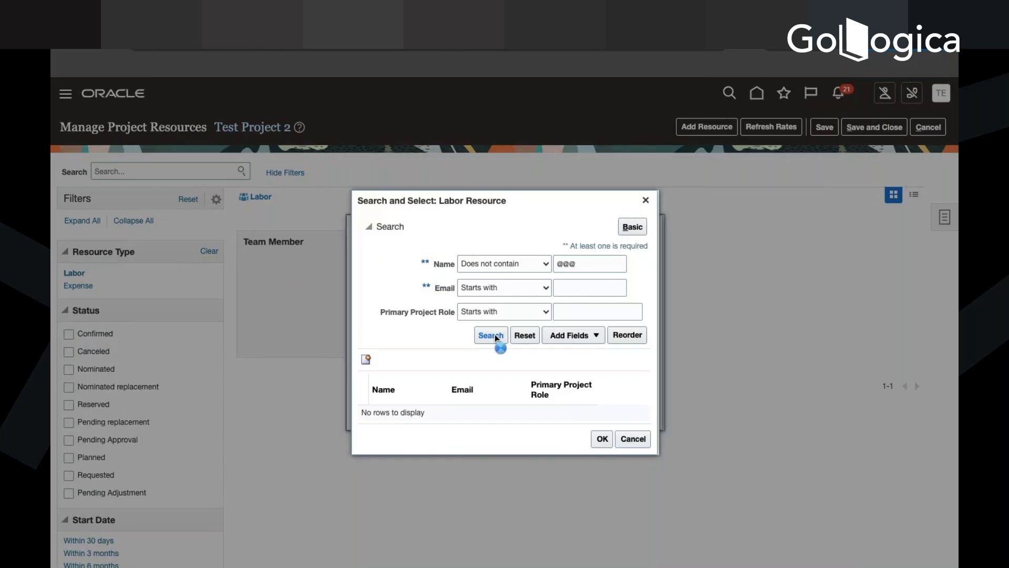
click(495, 338)
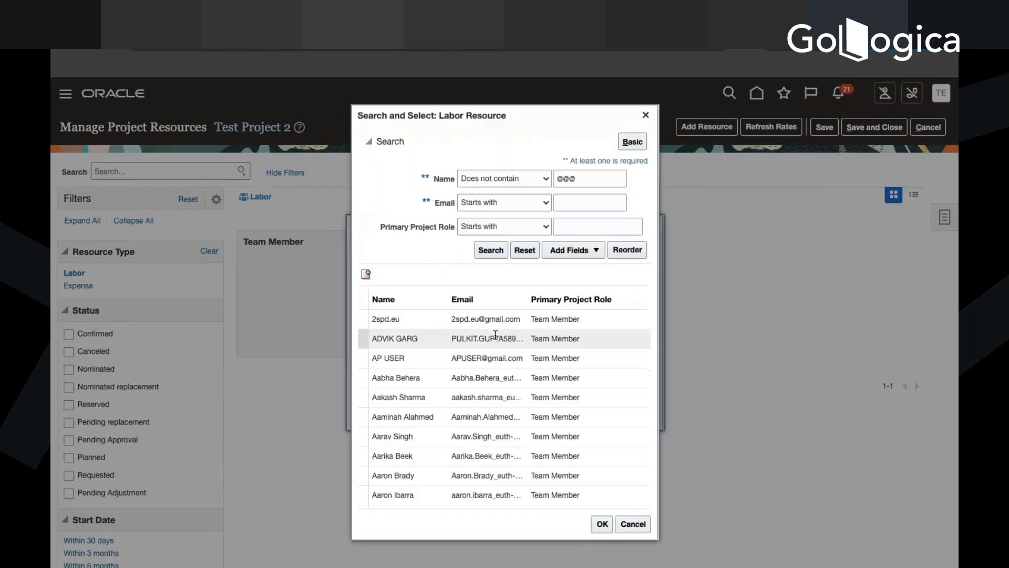
Choose the fifth person in the labor resource results as the project resource.
click(482, 377)
click(504, 405)
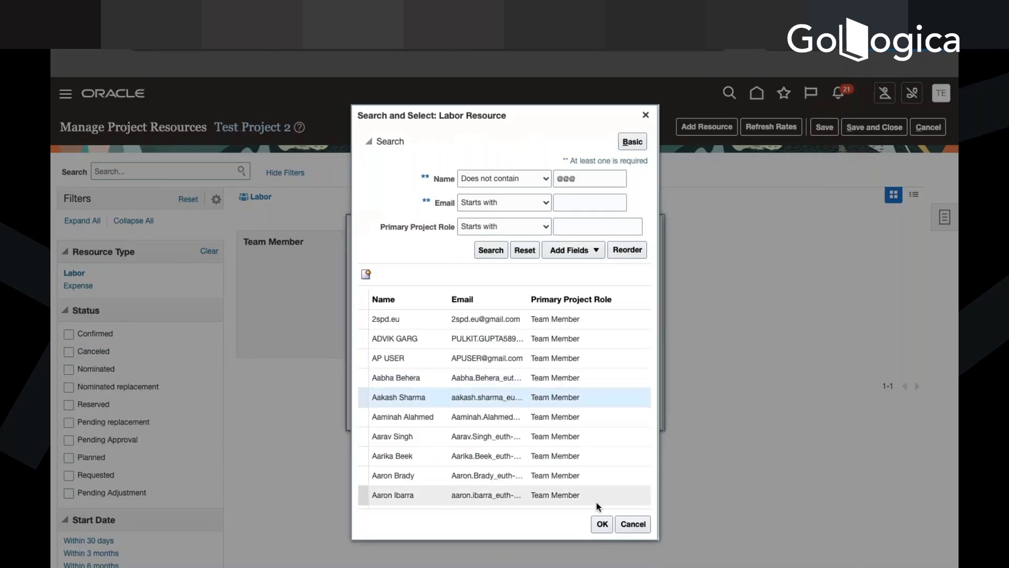
click(602, 523)
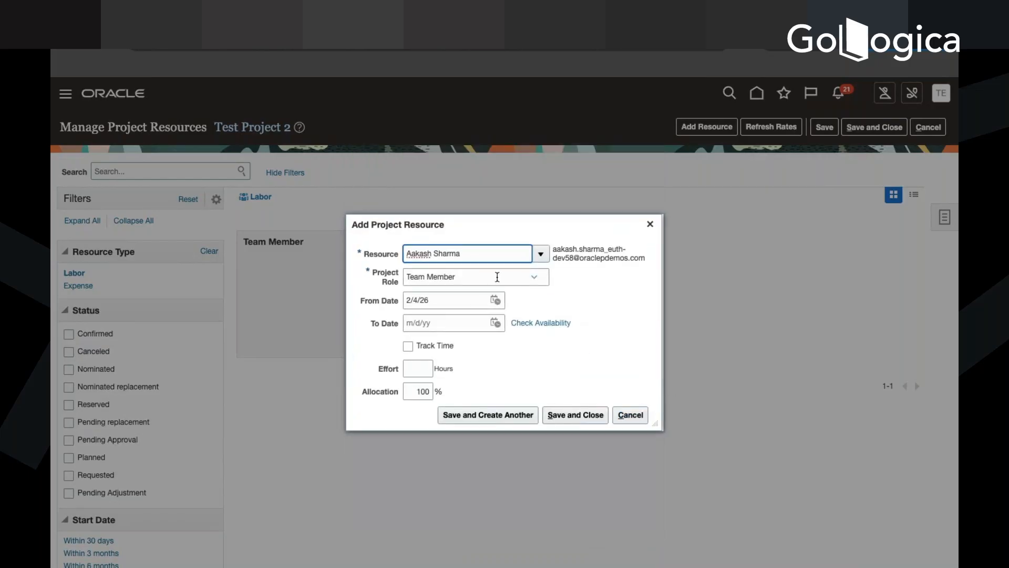
Set the new resource's project role to Project Manager.
click(534, 278)
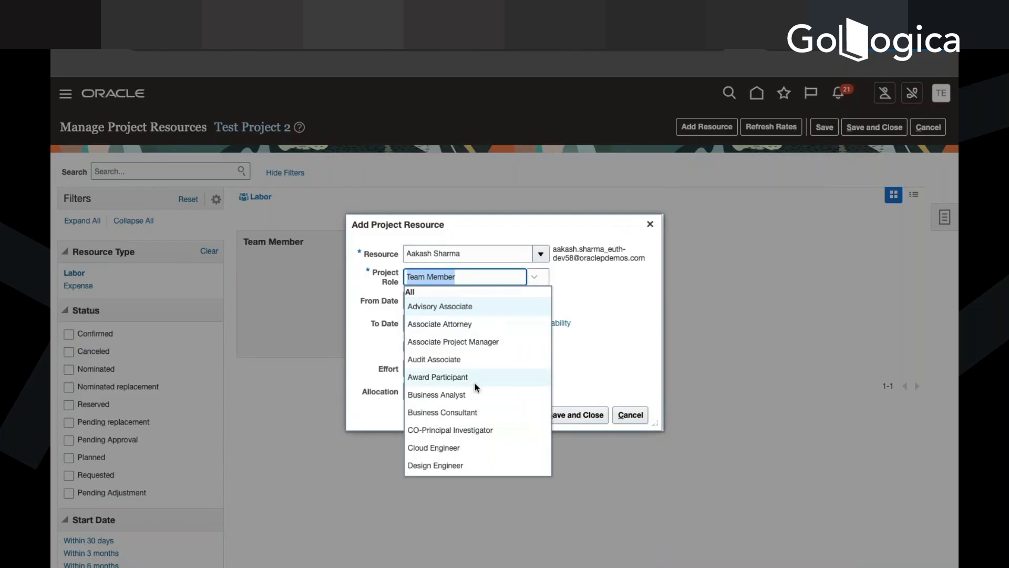
scroll(466, 447, down, 5)
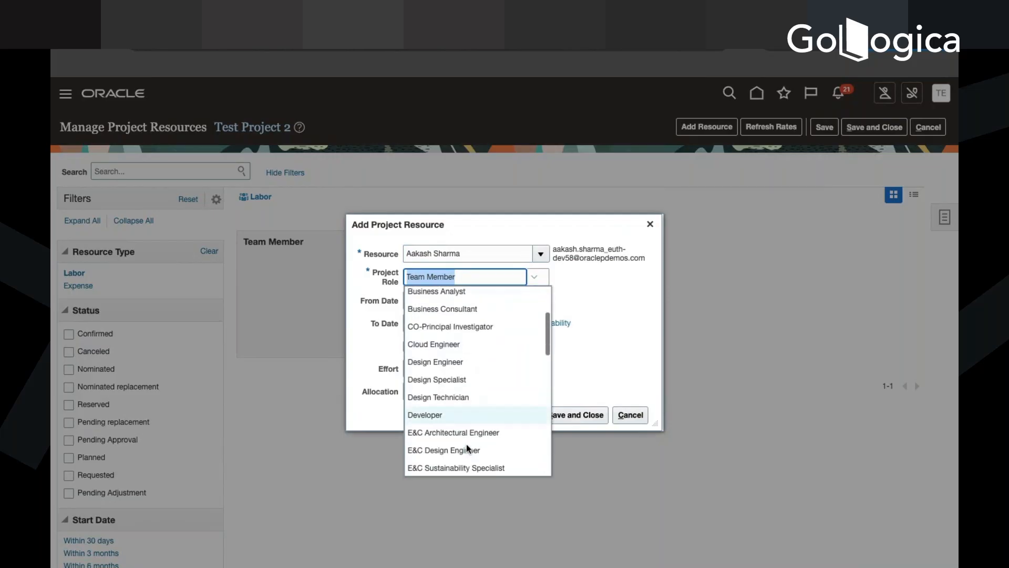
scroll(467, 449, down, 1)
scroll(467, 449, up, 5)
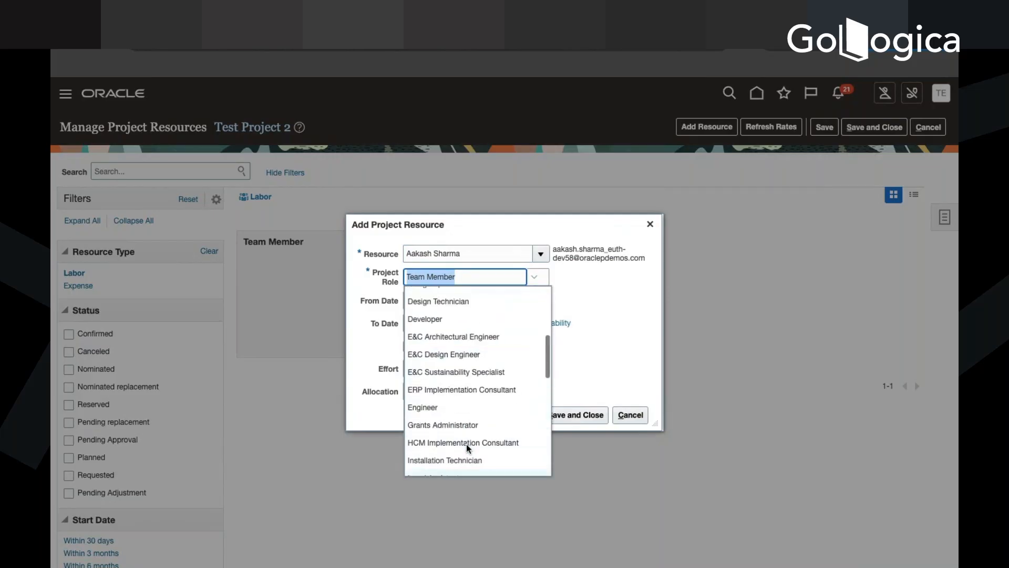
scroll(467, 449, down, 12)
scroll(466, 443, down, 5)
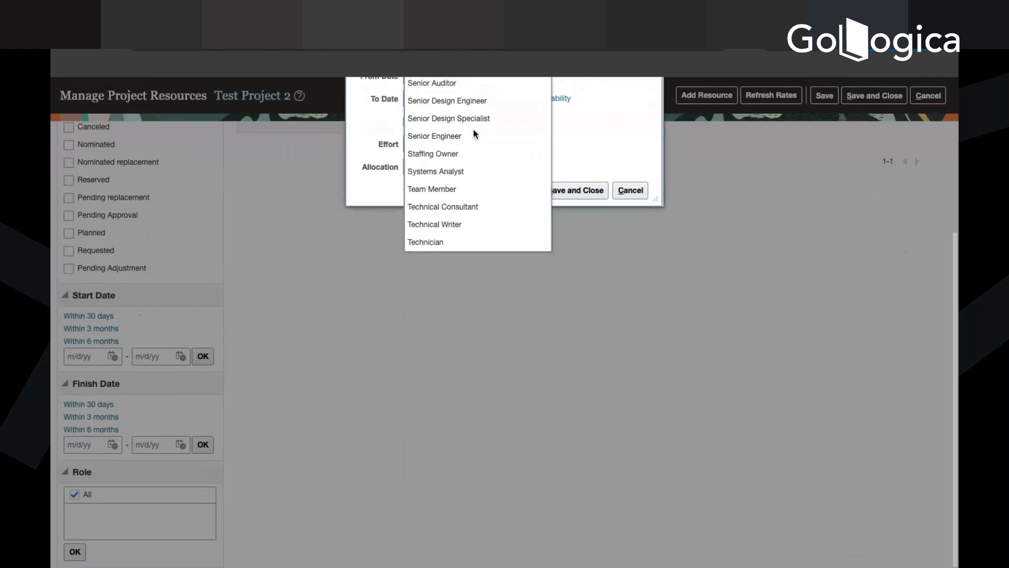
scroll(461, 185, up, 5)
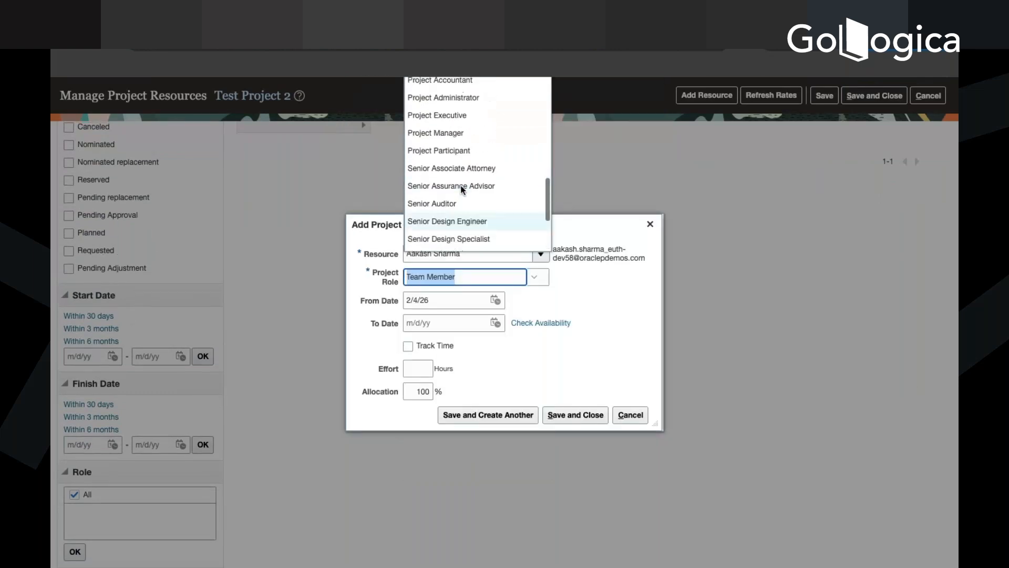
click(456, 141)
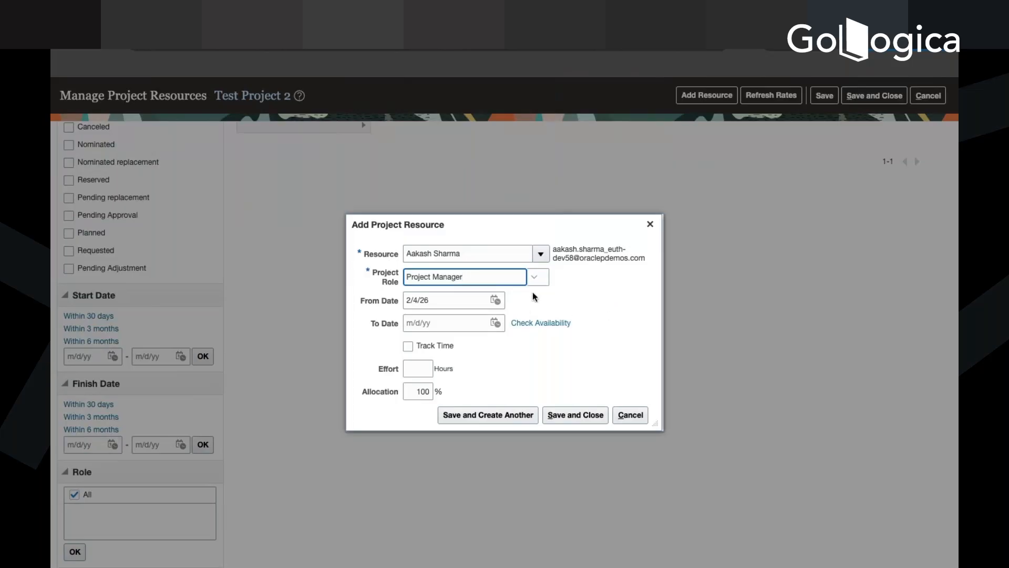
click(496, 267)
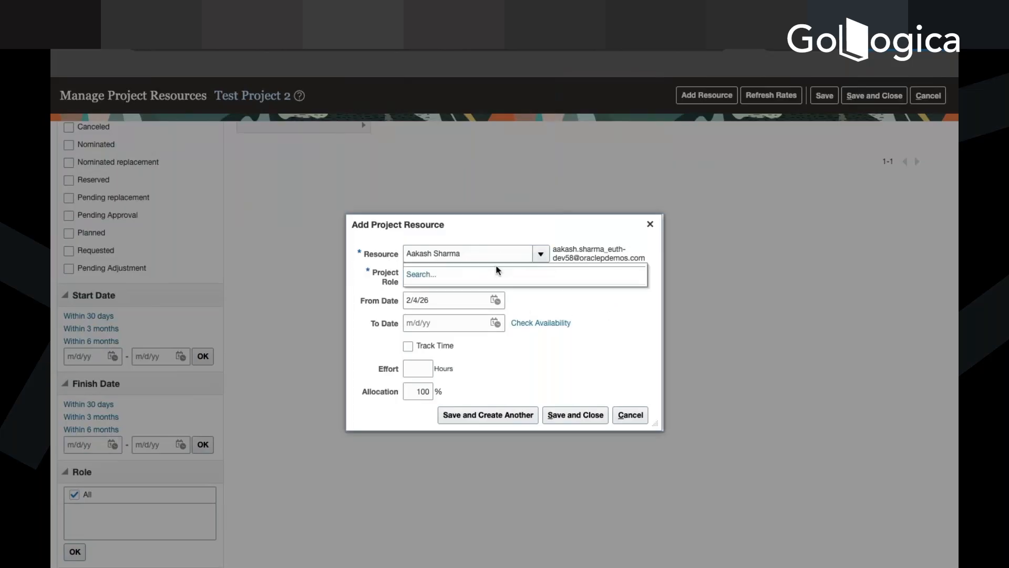
click(595, 314)
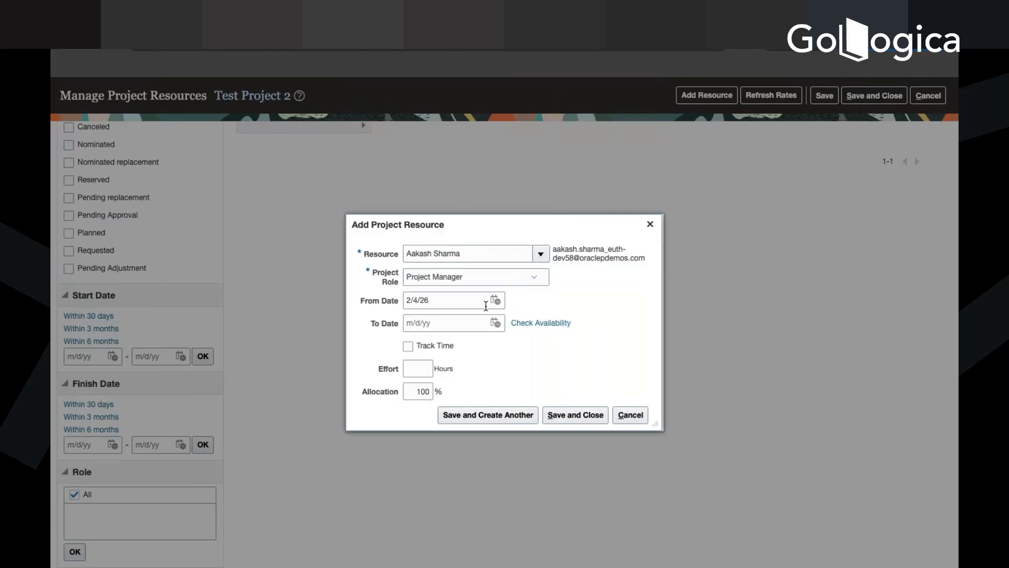
Set the project manager resource's From Date to 1/1/25, then save and close the resource entry.
triple_click(464, 301)
text(1/1/25)
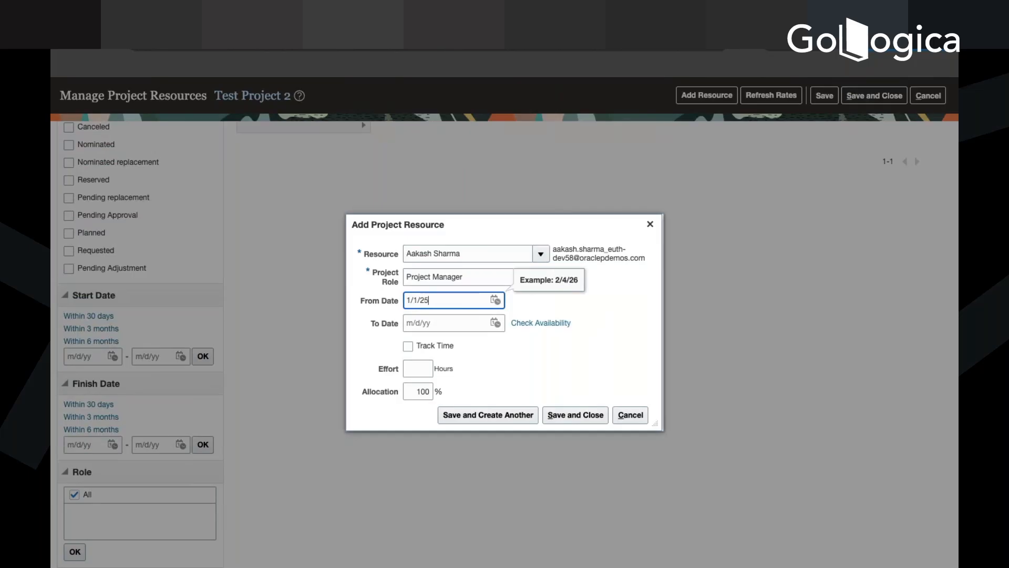
click(548, 339)
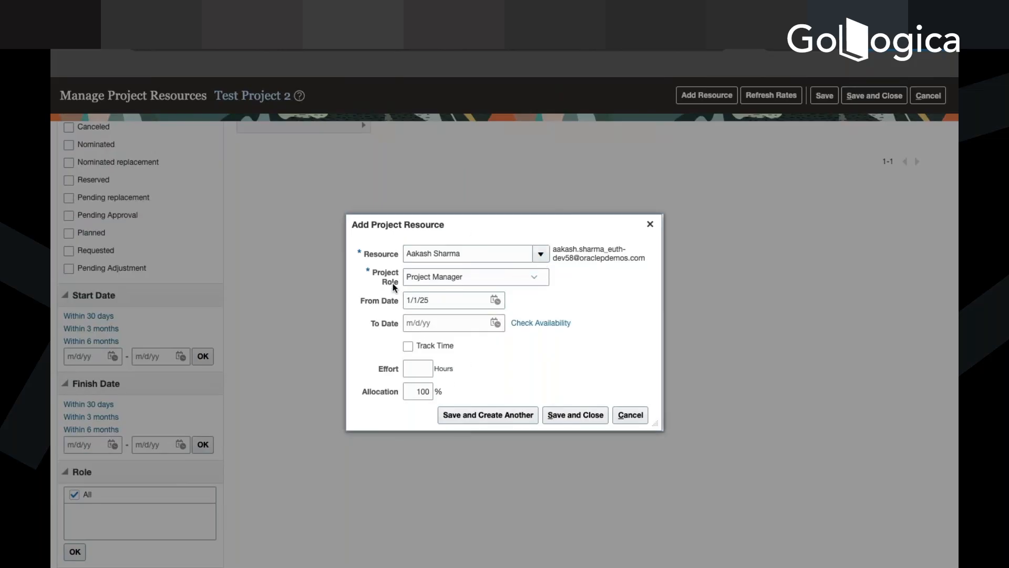
click(576, 418)
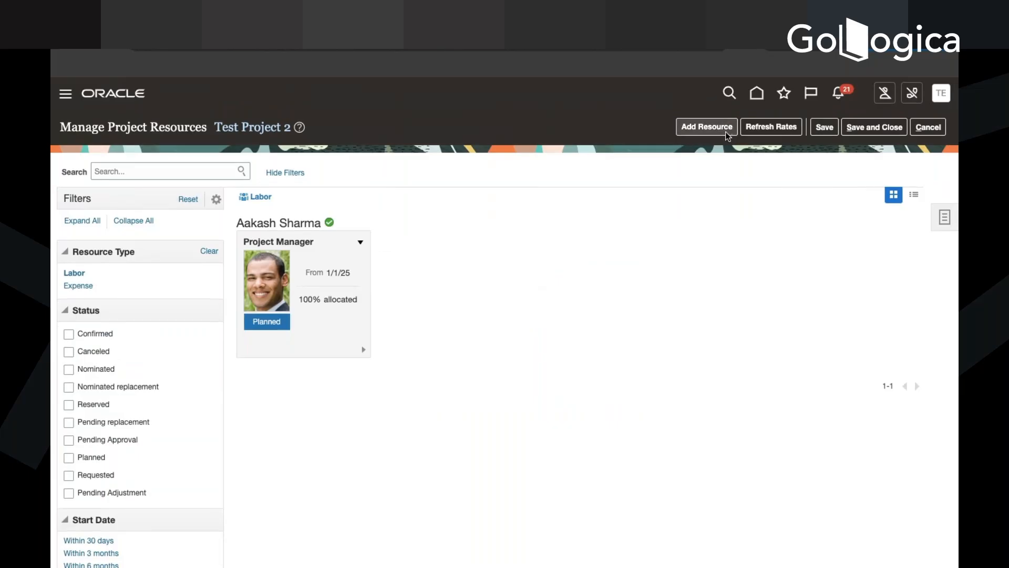
Start adding a second project resource and search labor resources with the name condition Does not contain "@@@".
click(693, 129)
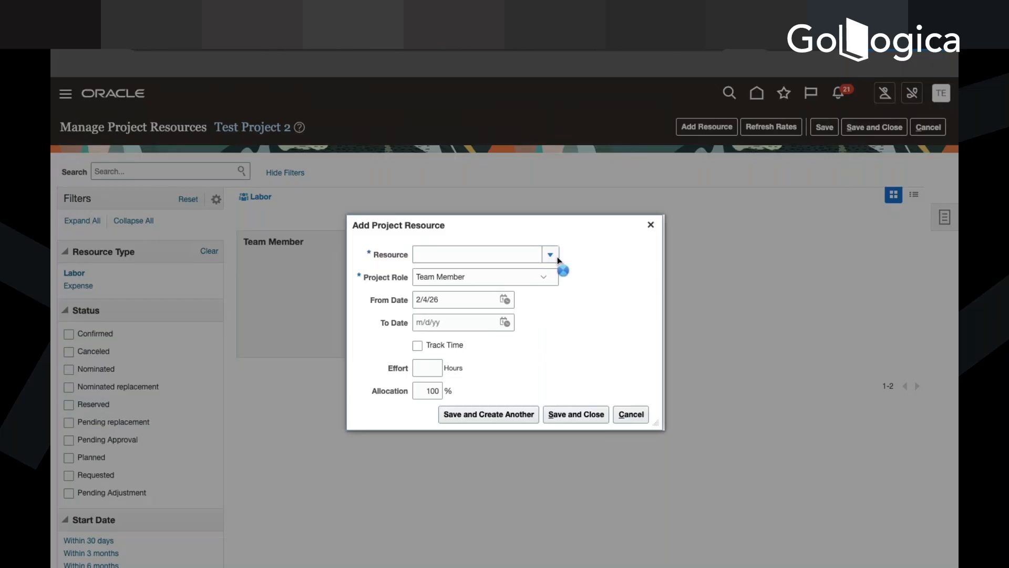
click(550, 255)
click(431, 275)
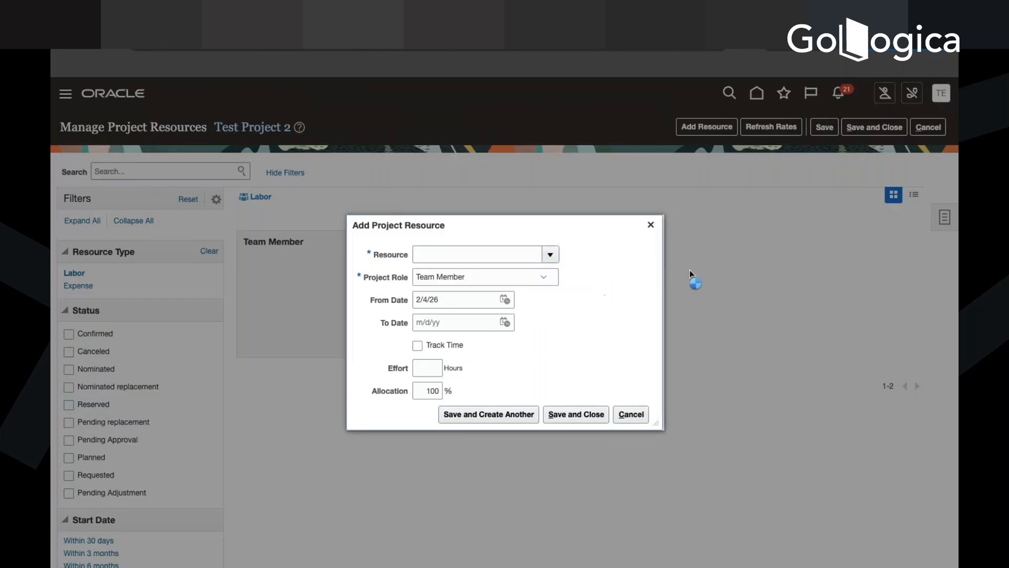
click(488, 277)
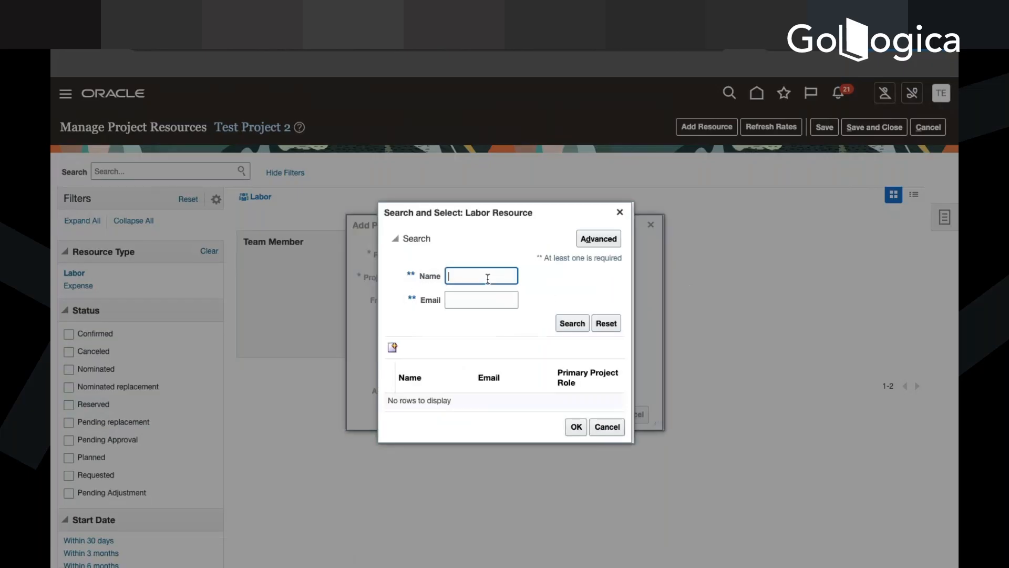
click(479, 301)
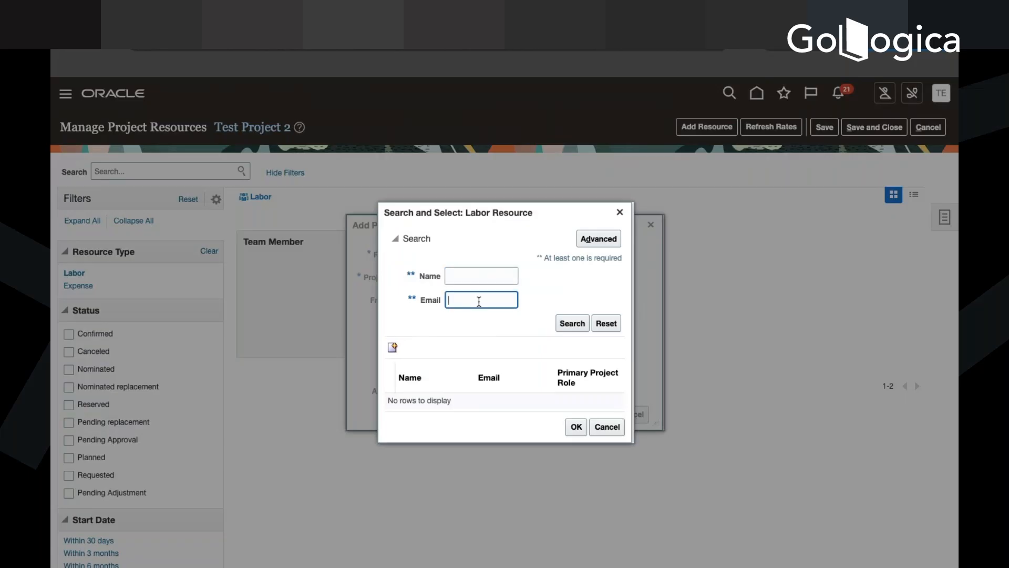
click(605, 243)
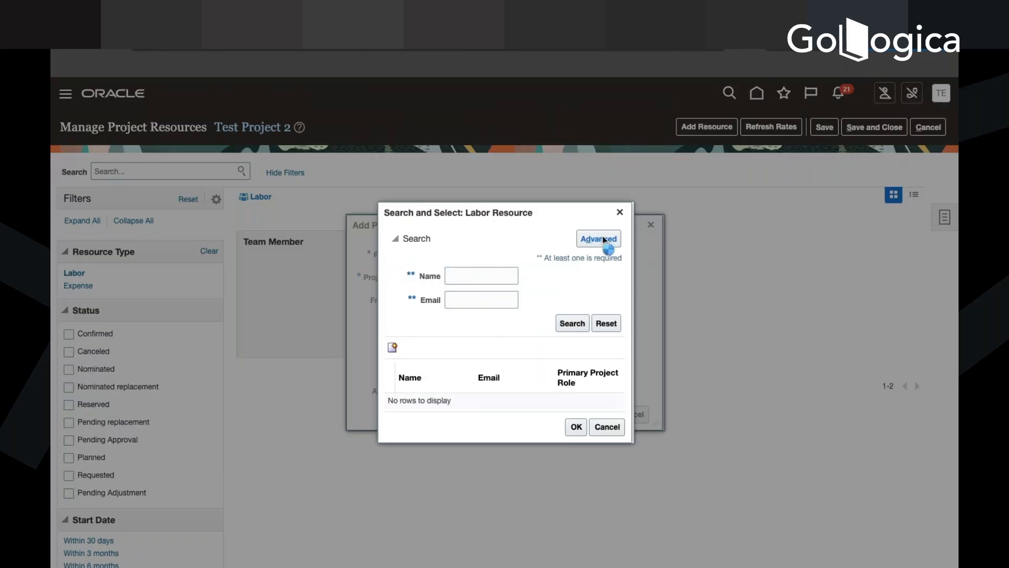
click(519, 266)
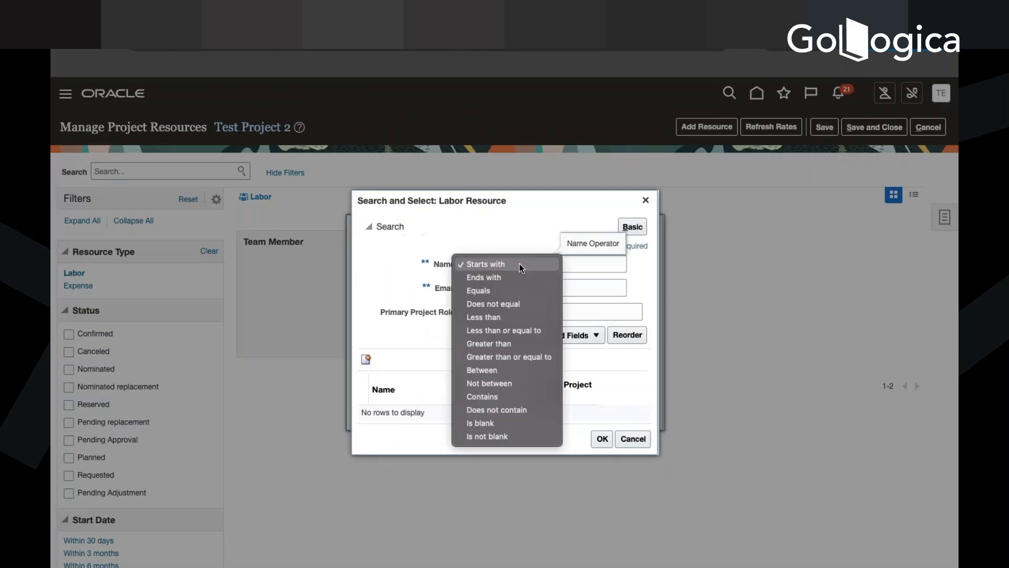
click(500, 409)
click(579, 266)
text(@@@)
click(500, 335)
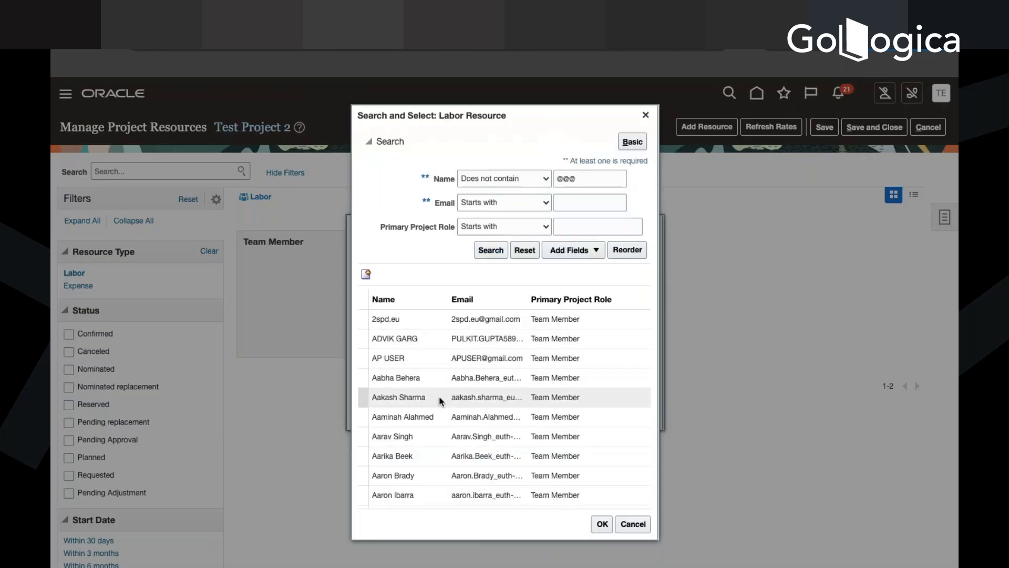
Choose the fourth person in the search results as the second project resource.
click(434, 383)
click(604, 523)
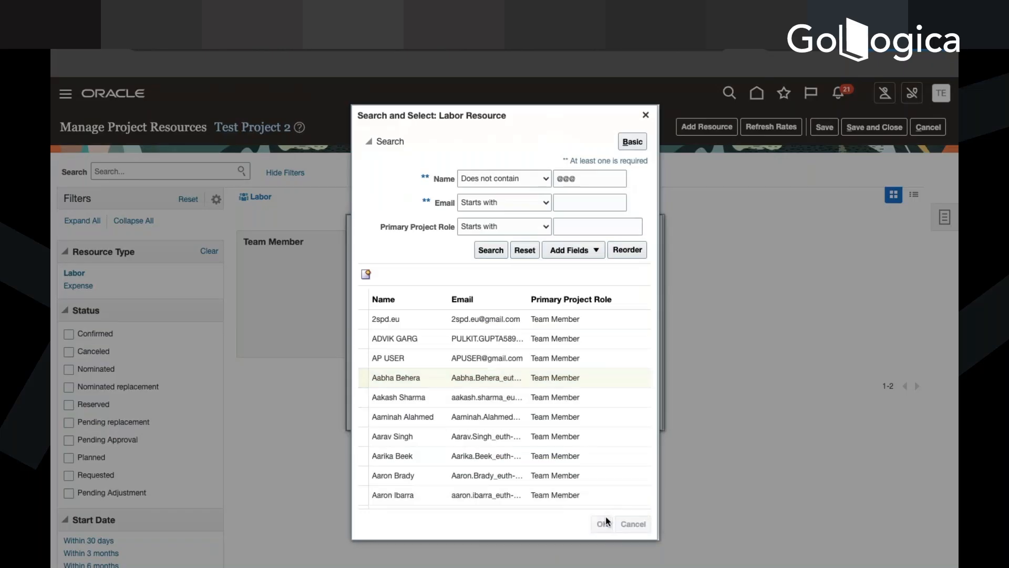
click(561, 315)
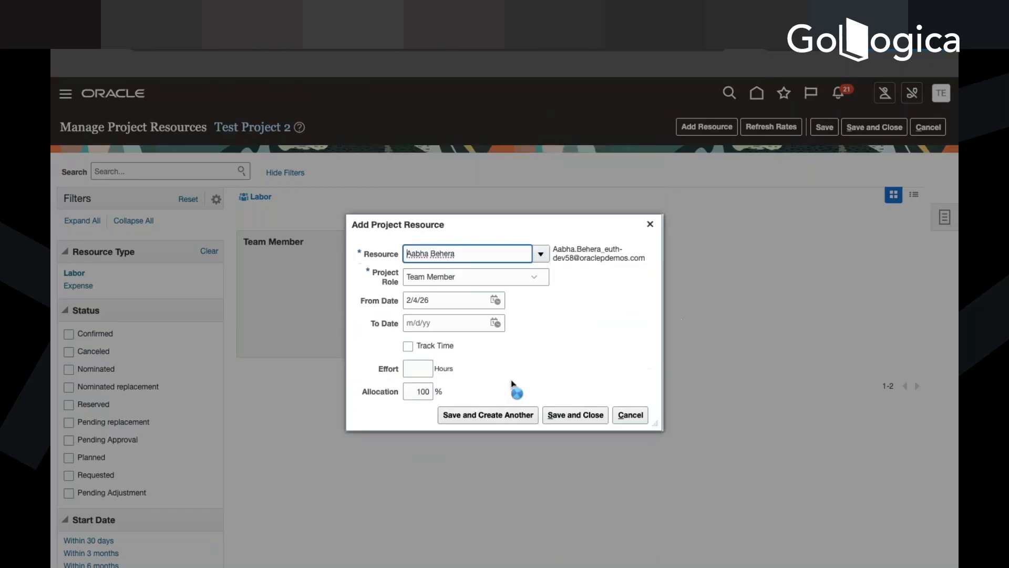
Set the team member's From Date to 1/1/25 and save the entry, then save and close the project resources page.
click(496, 300)
triple_click(425, 300)
text(1/1/25)
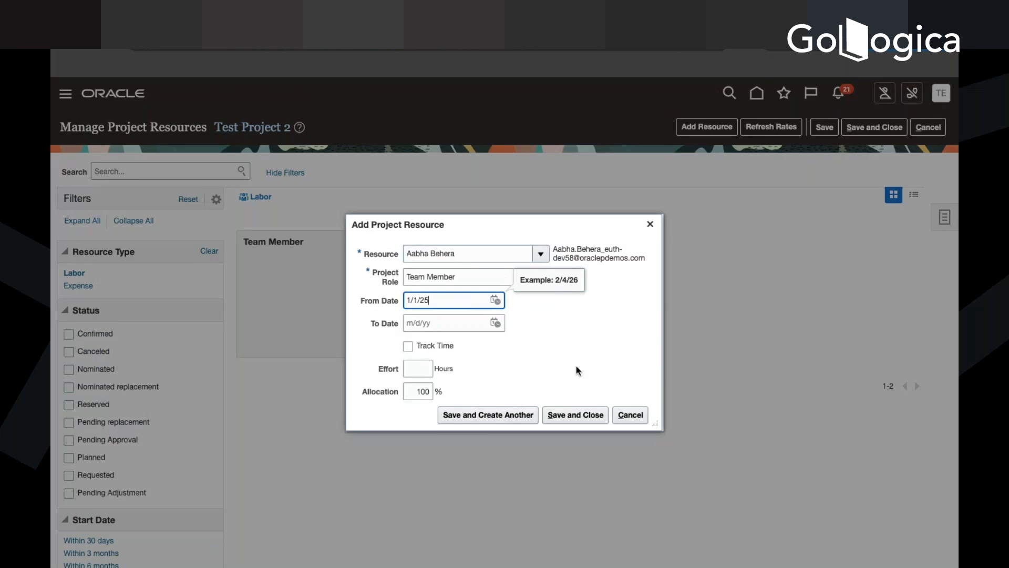
click(595, 417)
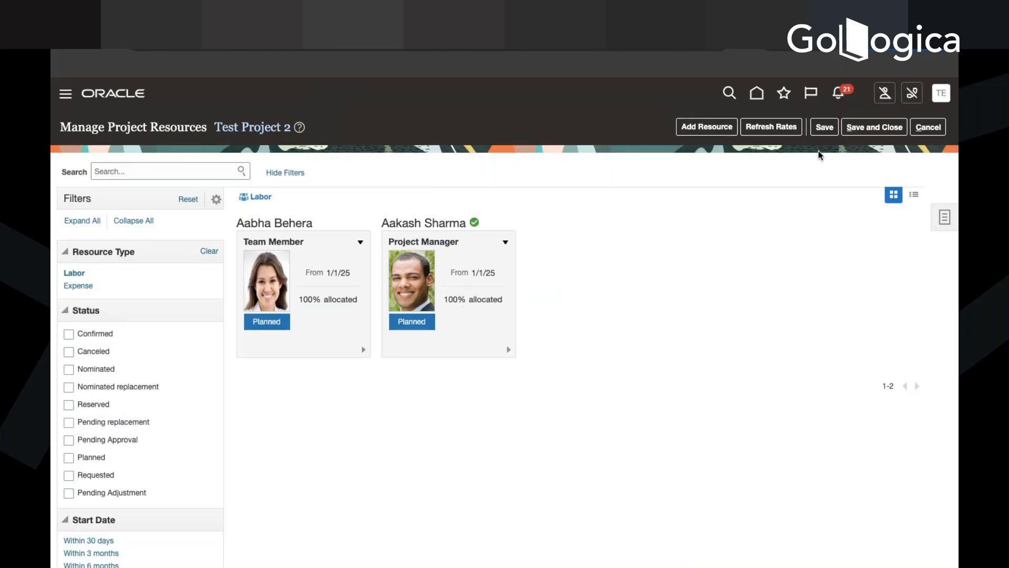
click(874, 126)
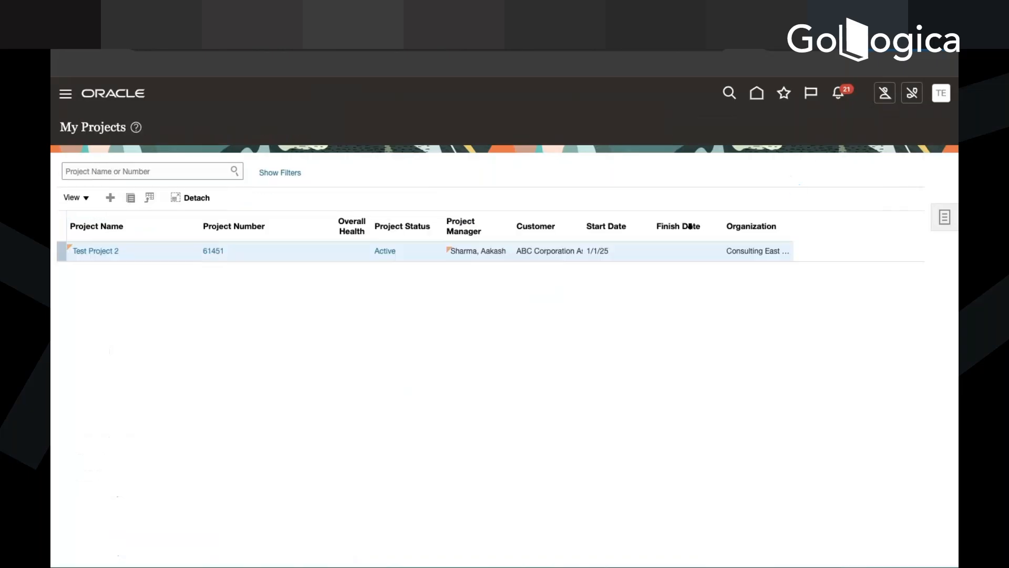
Open Test Project 2's financial project plan and review the resources assigned to Chargeable Task (2 Test 2).
click(108, 256)
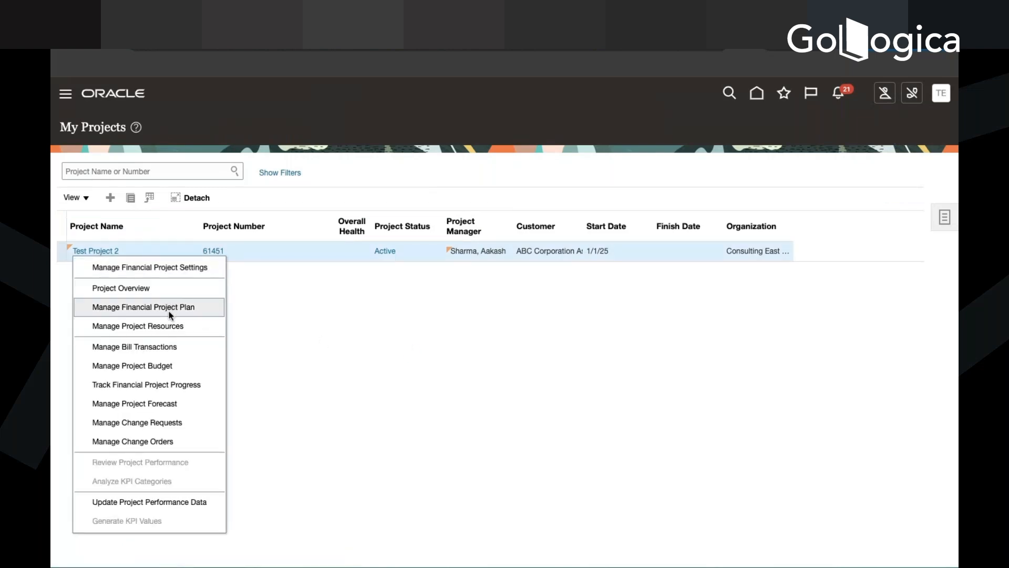
click(170, 315)
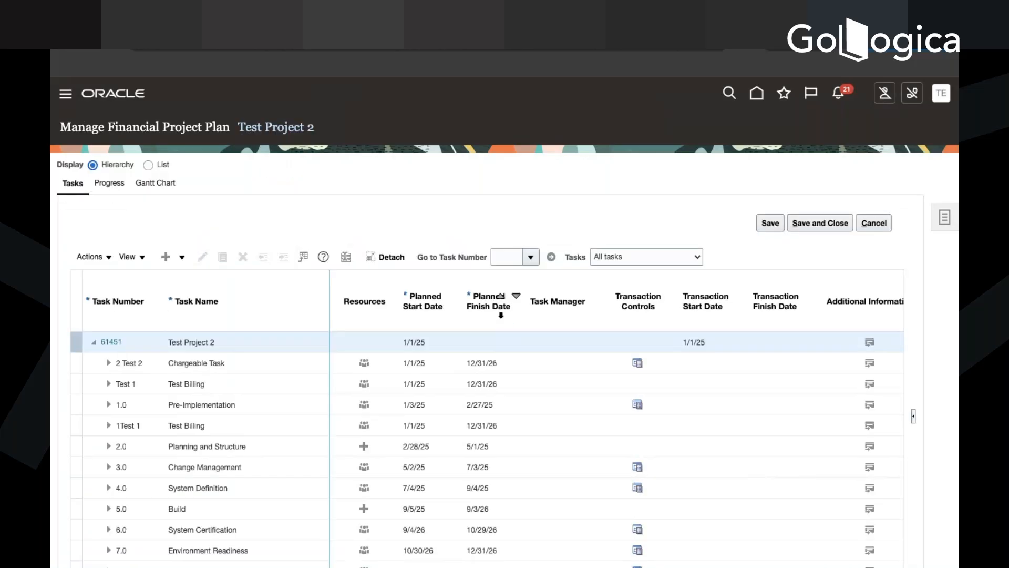
click(438, 362)
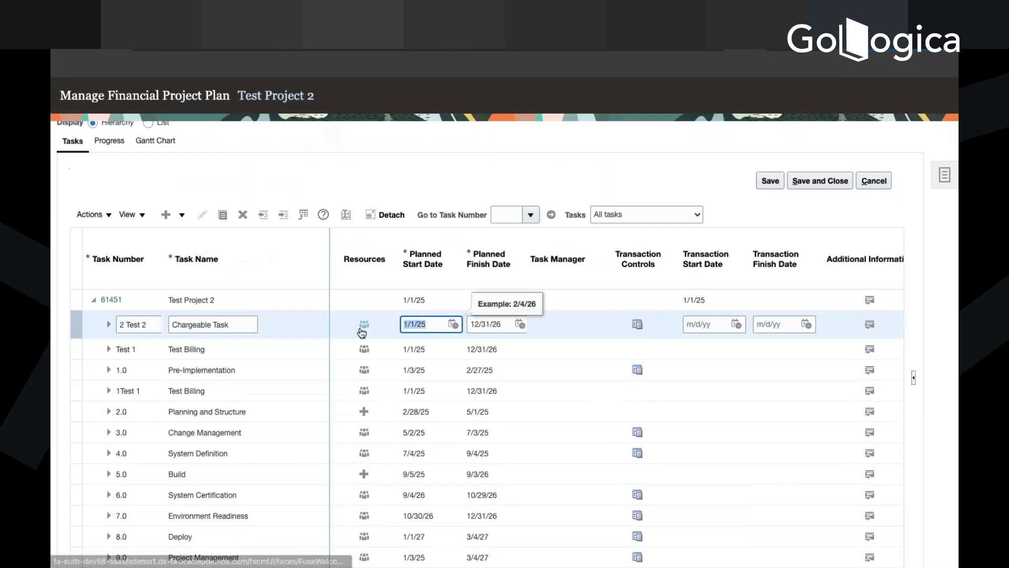
mouse_move(364, 326)
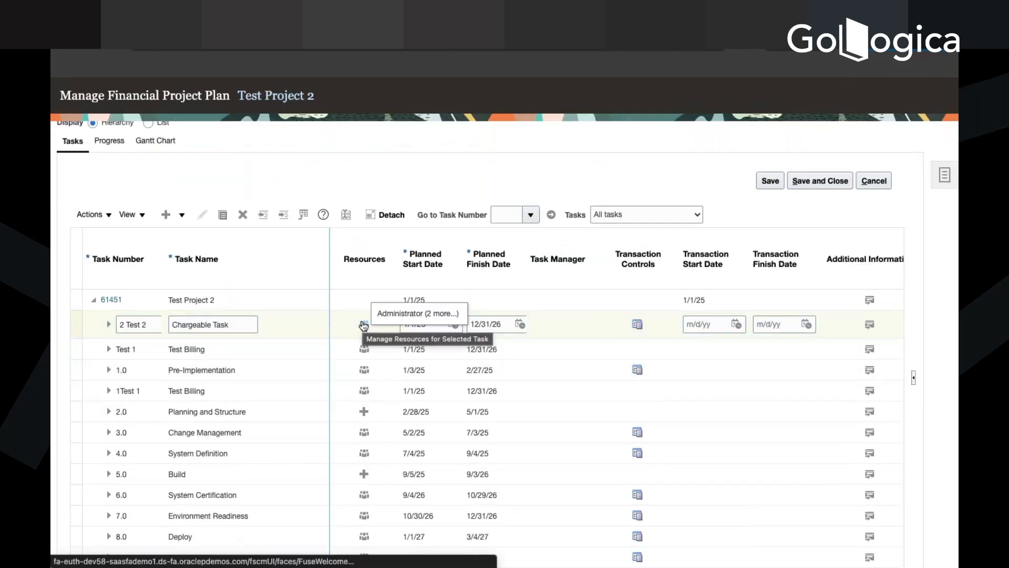
click(364, 326)
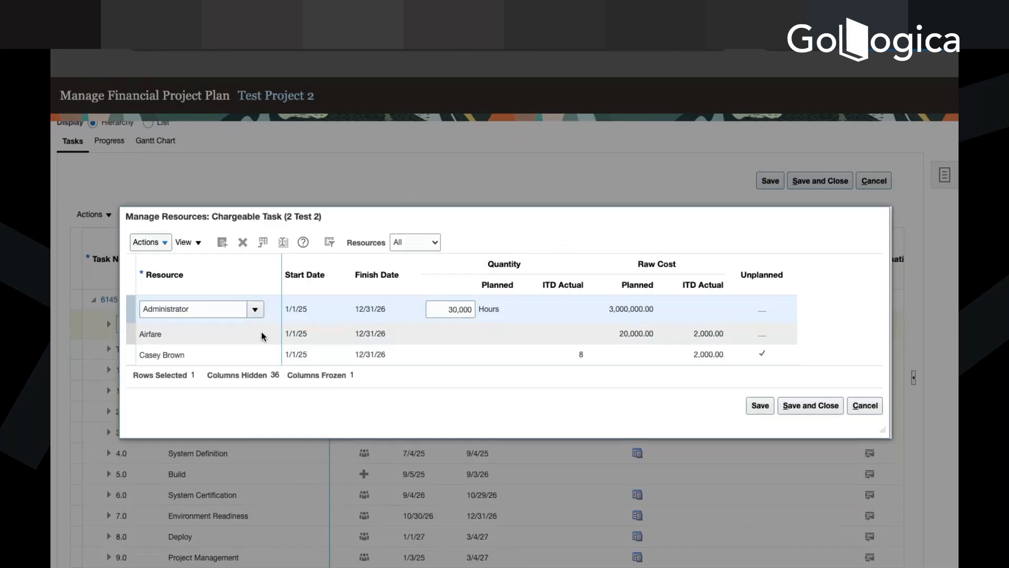
click(230, 333)
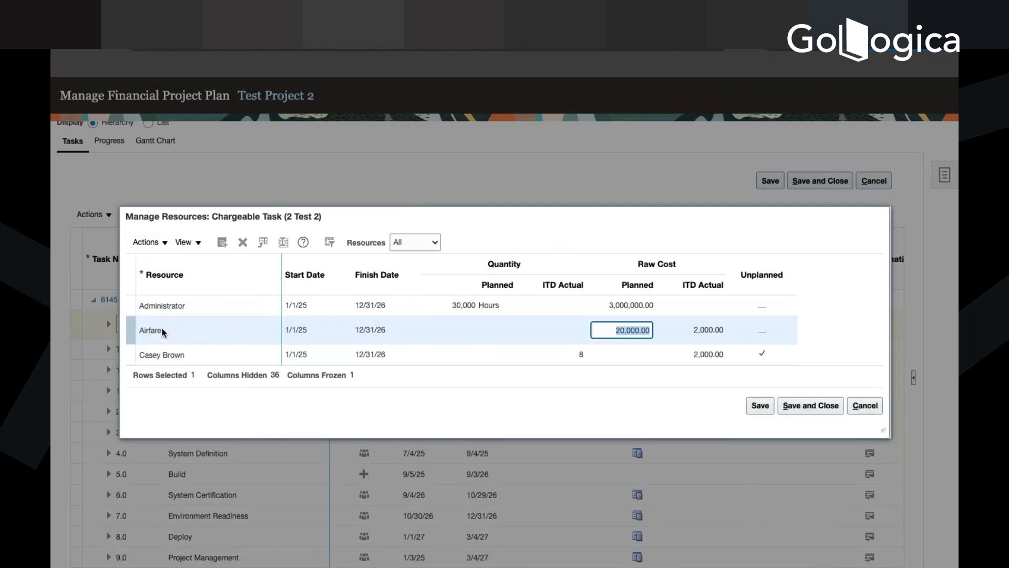
click(167, 309)
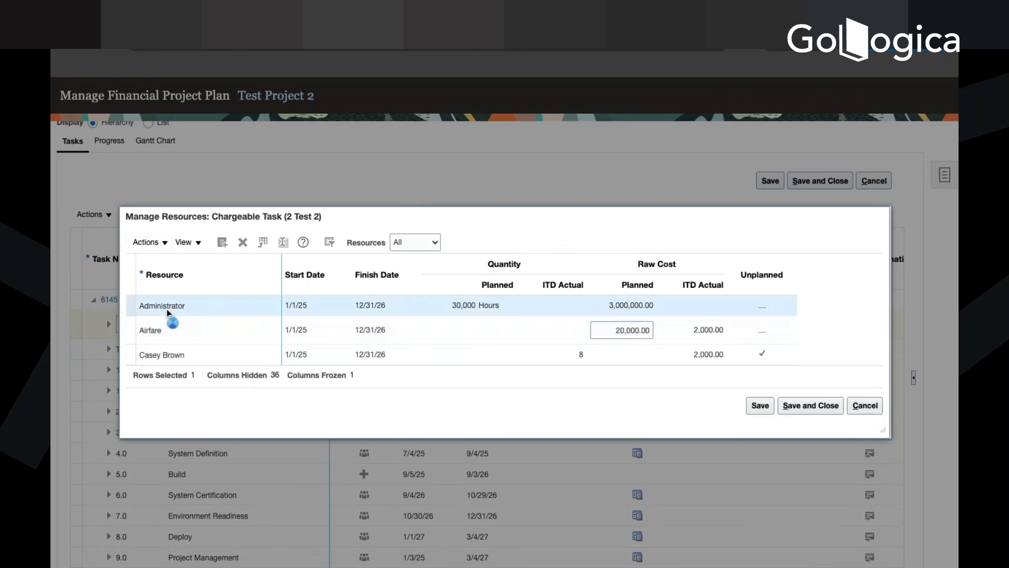
click(193, 355)
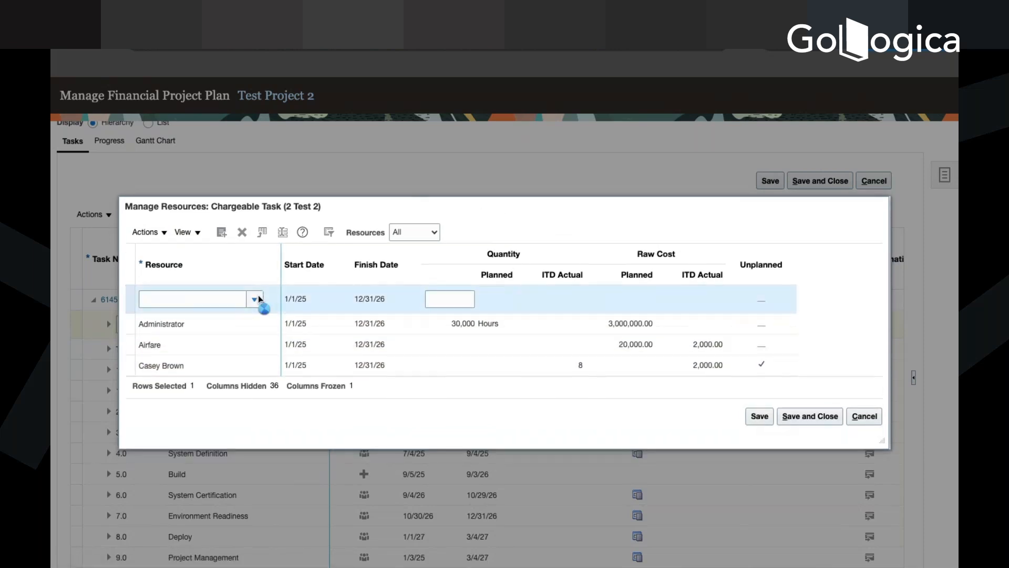
Choose the project manager as a new resource for Chargeable Task and set the planned quantity to 100.
click(255, 299)
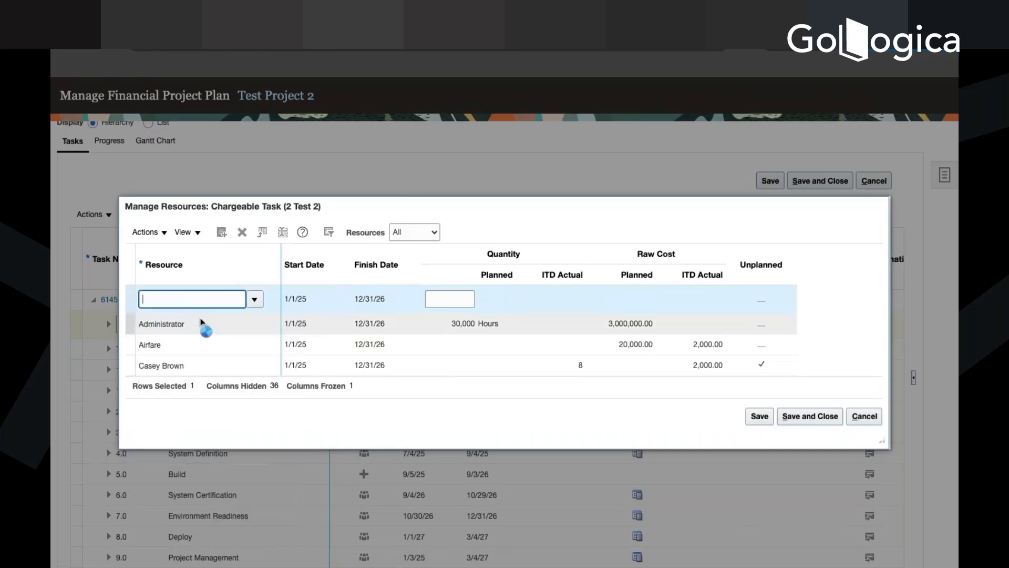
click(456, 297)
text(10000)
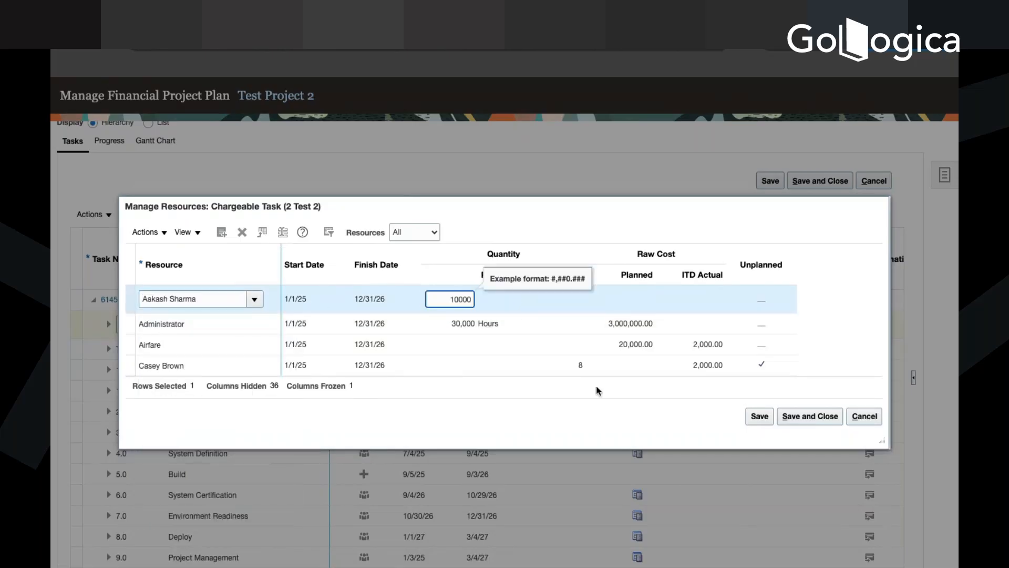
click(606, 415)
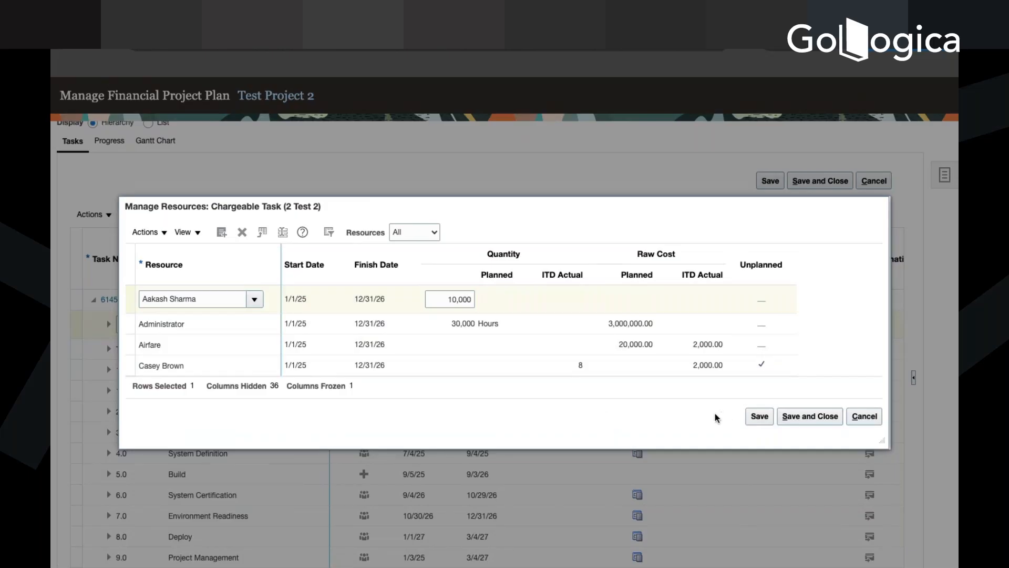
click(465, 302)
text(100)
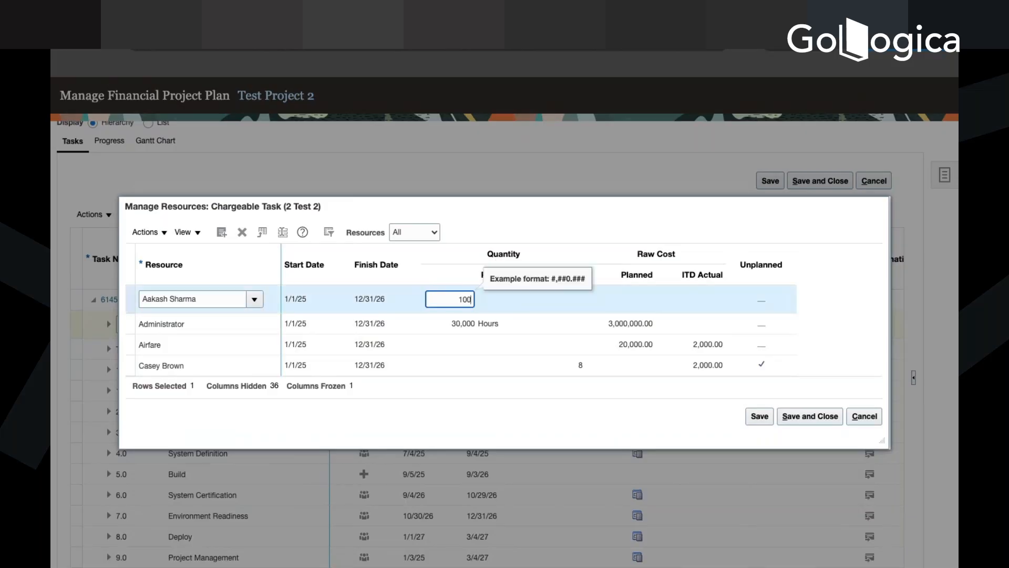
click(537, 427)
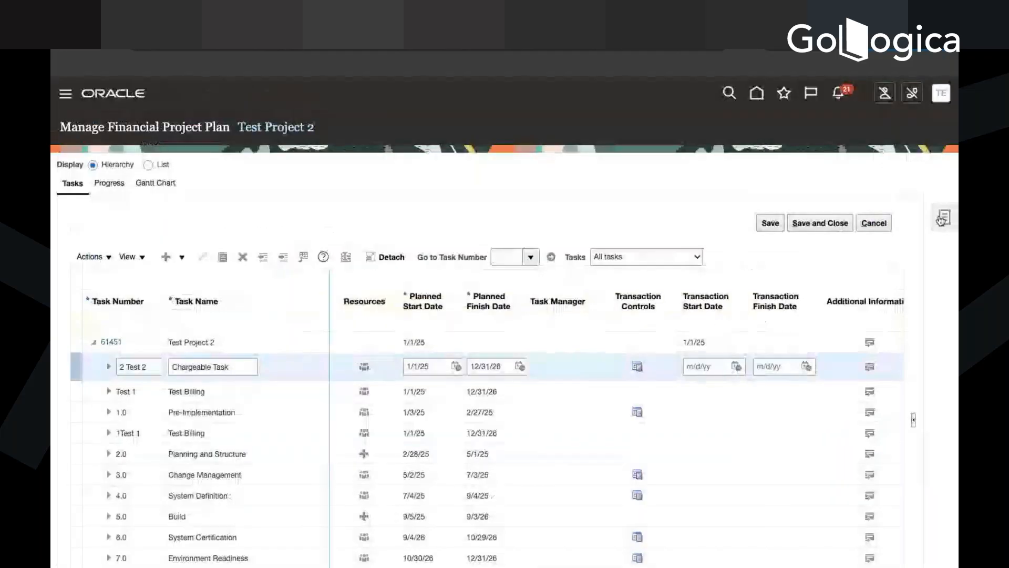
Cancel out of the financial project plan and open Test Project 2's project resources.
click(941, 220)
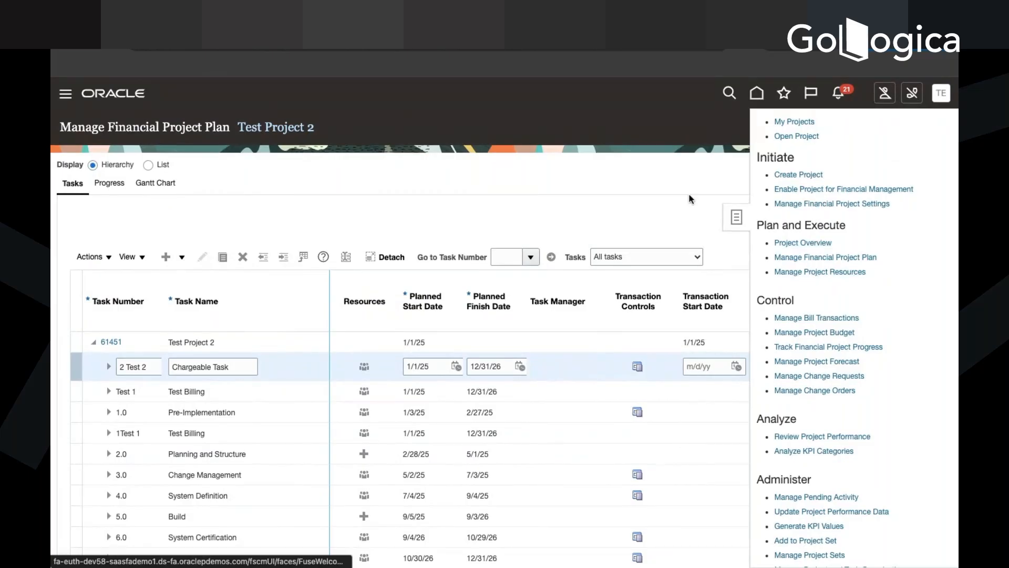
click(673, 206)
click(872, 223)
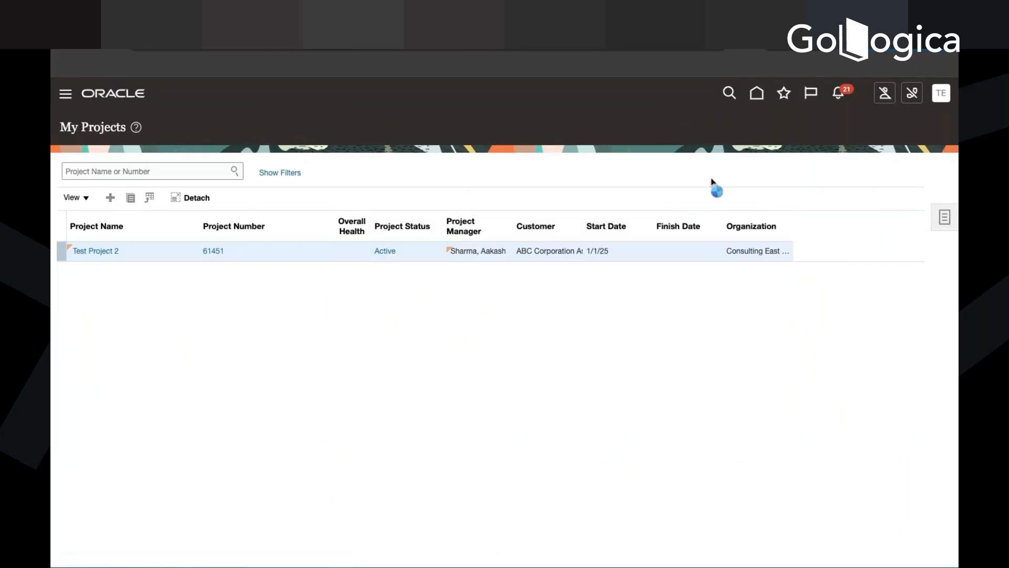
click(936, 210)
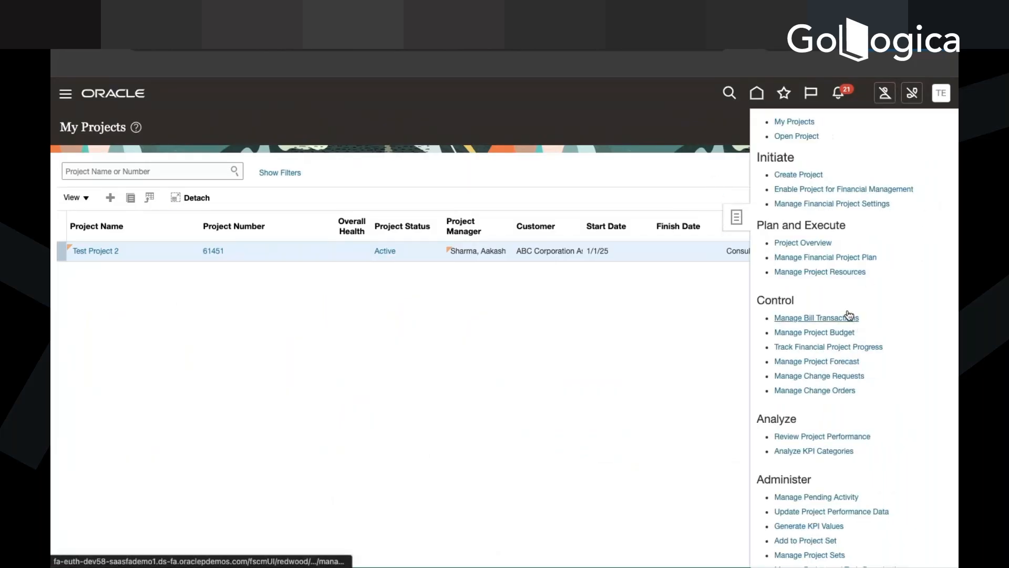
click(838, 270)
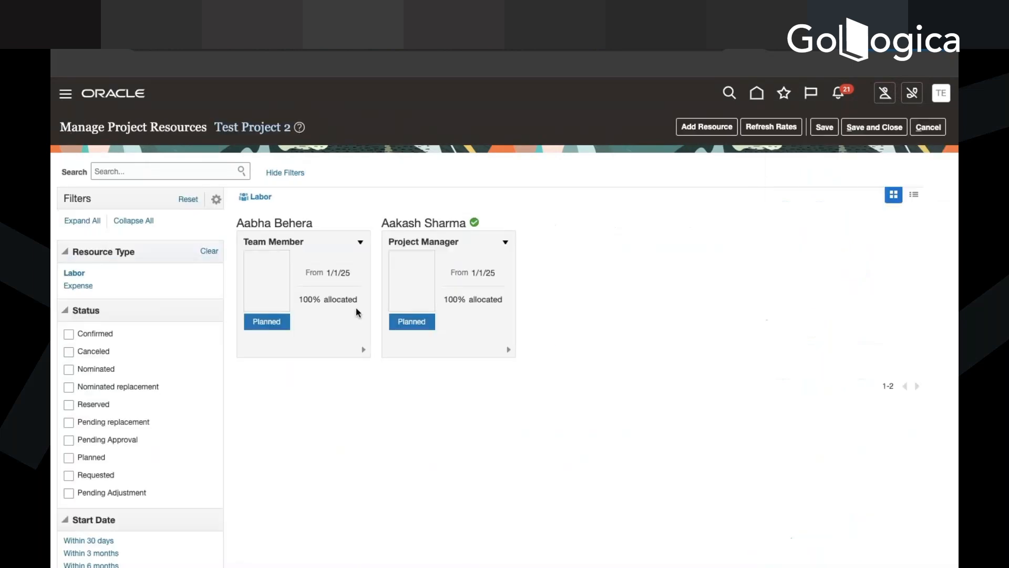
Review the project manager's resource details, then leave the entry and the project resources page without saving.
click(505, 242)
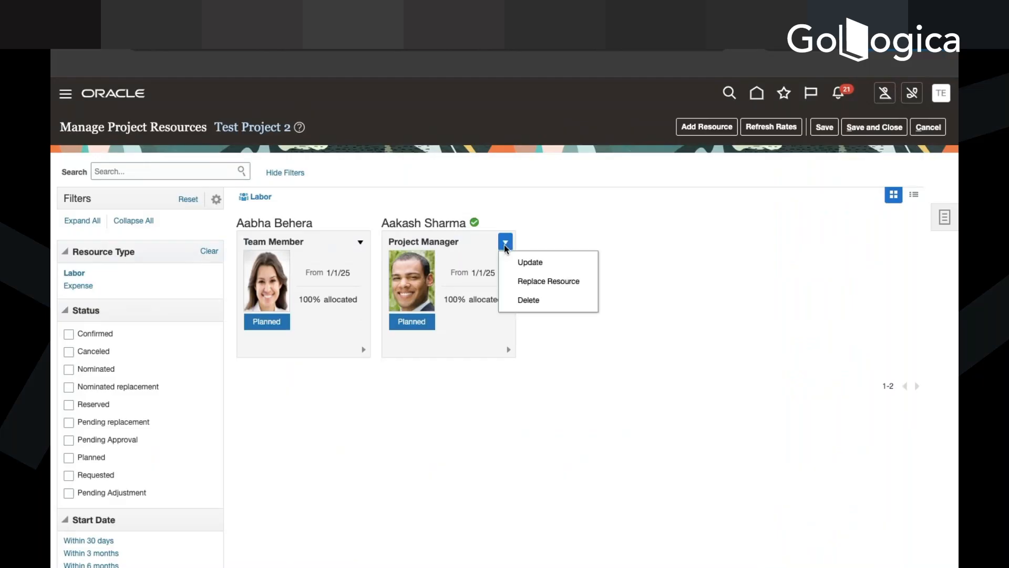
click(547, 262)
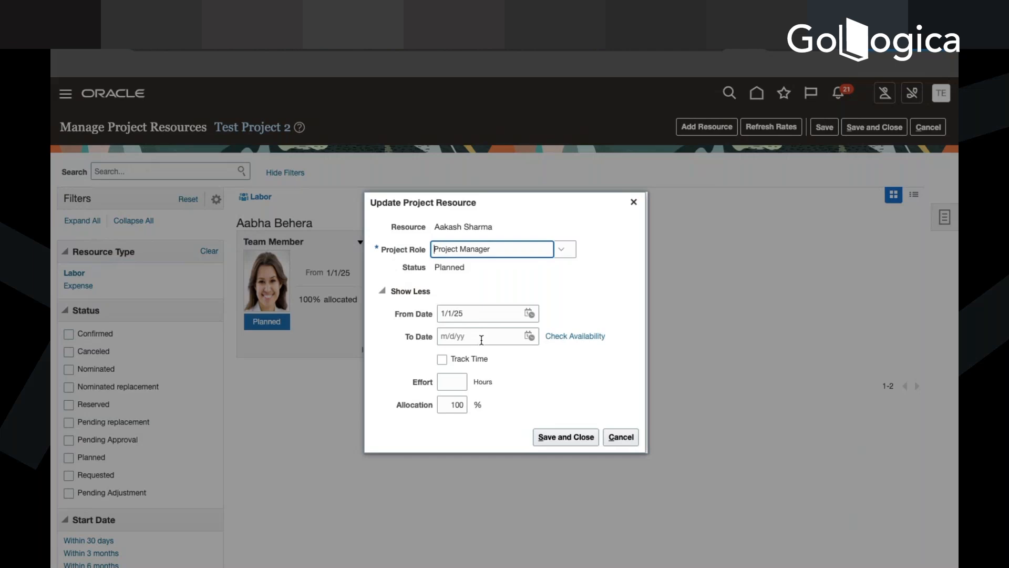
click(621, 437)
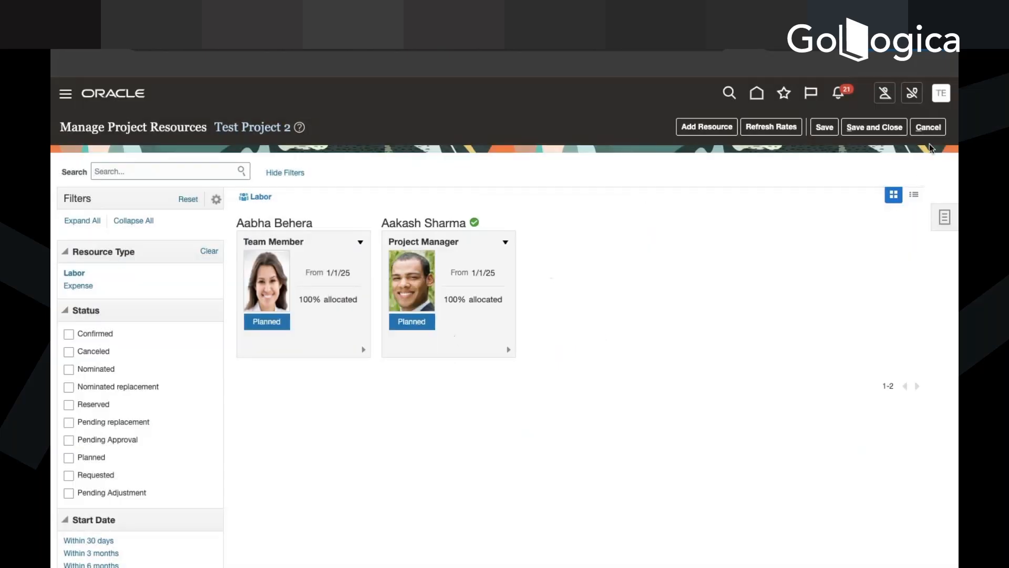
click(929, 127)
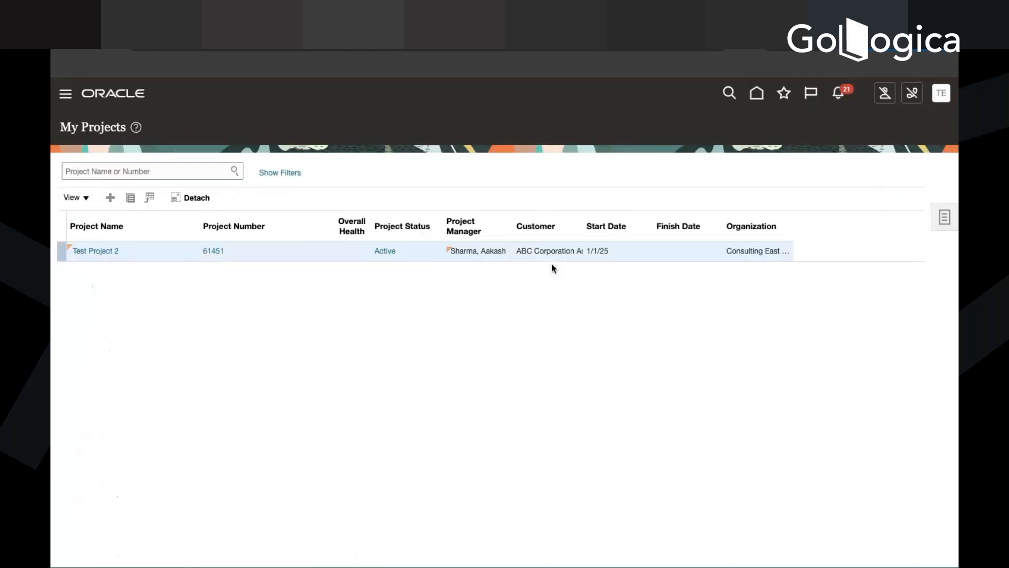
Go to Project Management from the home page and start creating a project named Test Project1.
click(757, 93)
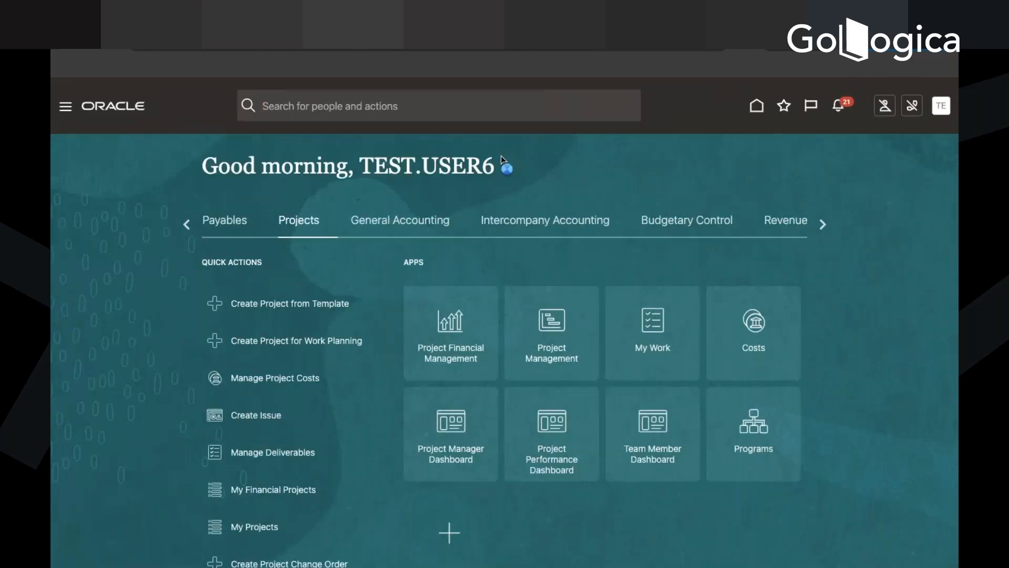
click(582, 317)
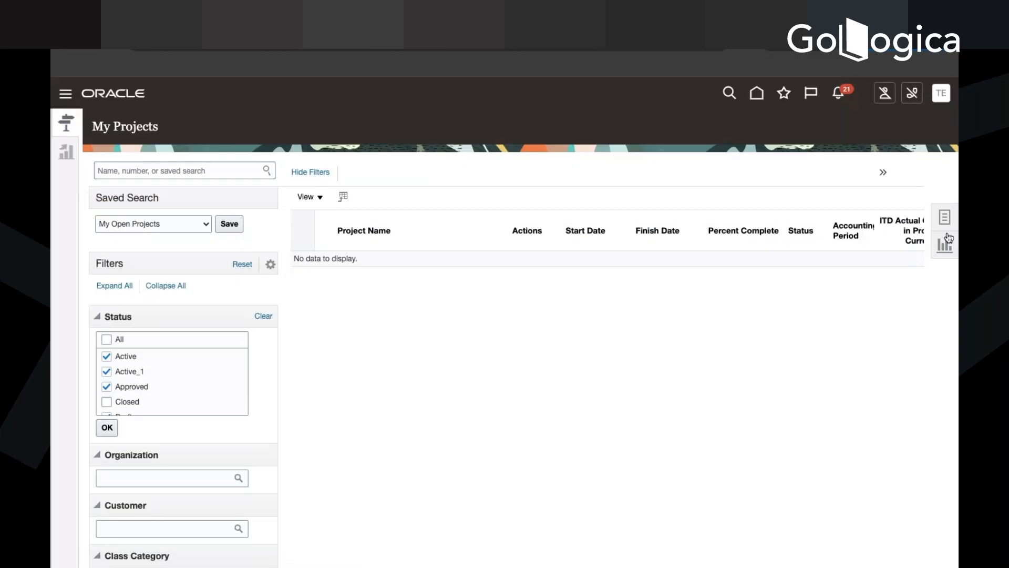
click(945, 217)
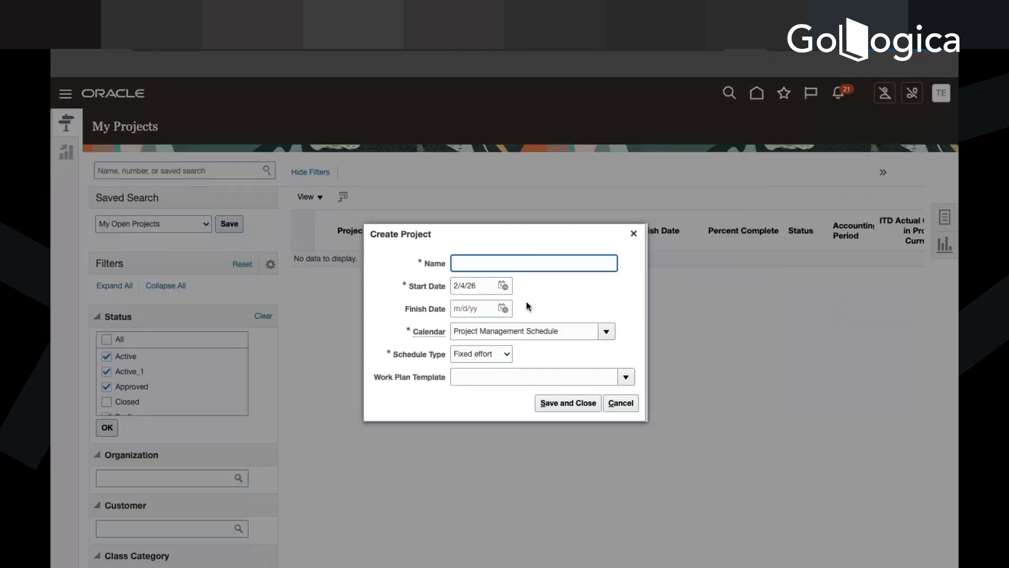
text(Test Project1)
Set the project's start date to 2/1/26 and finish date to 2/28/26, keep the Fixed effort schedule type, and save it.
click(503, 285)
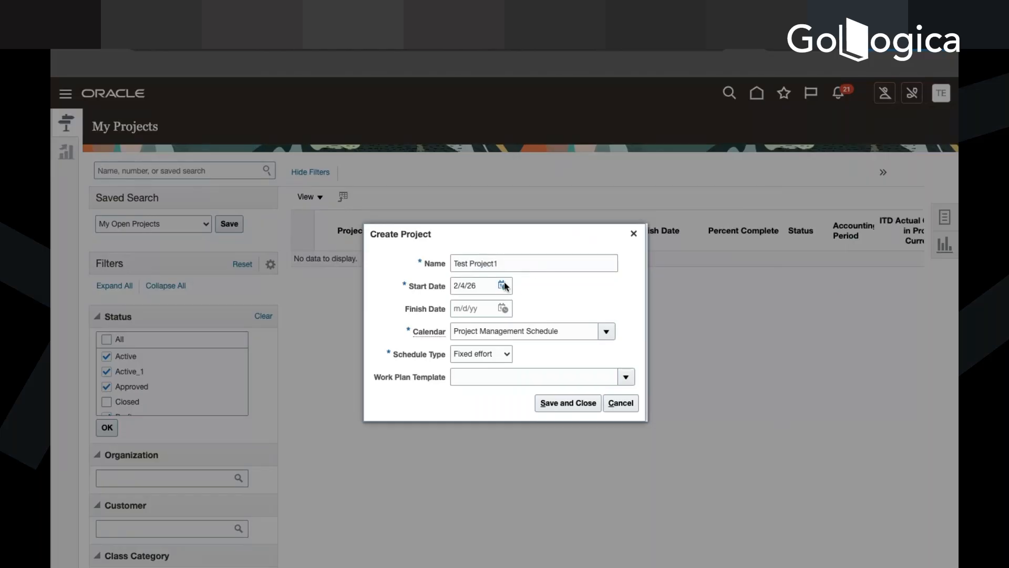
click(519, 344)
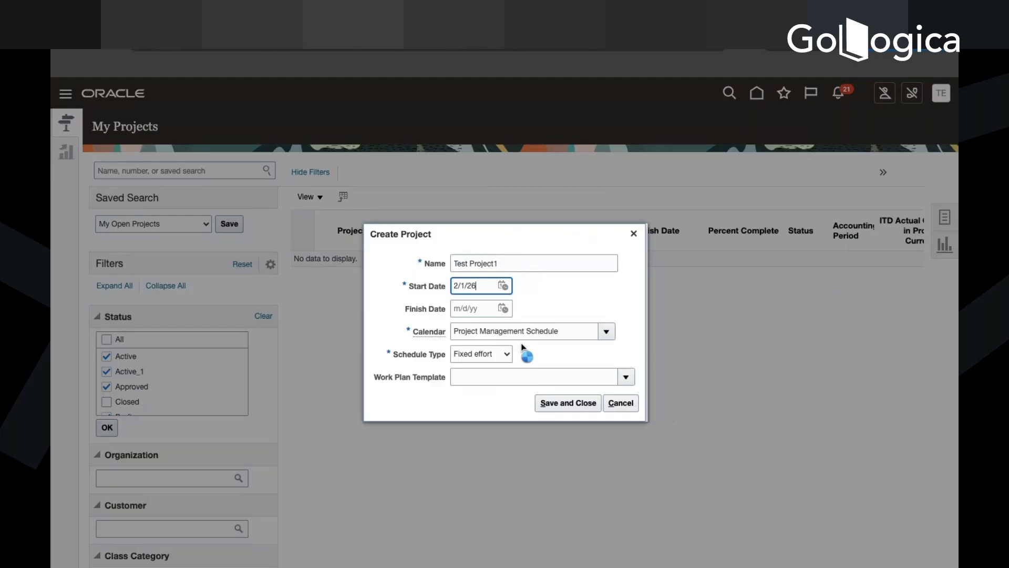
click(509, 307)
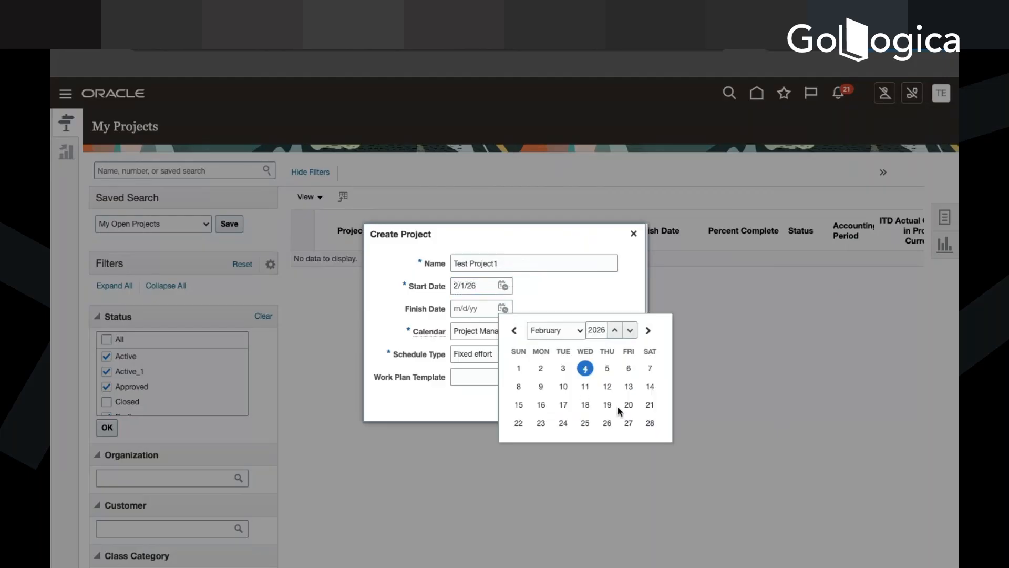
click(650, 424)
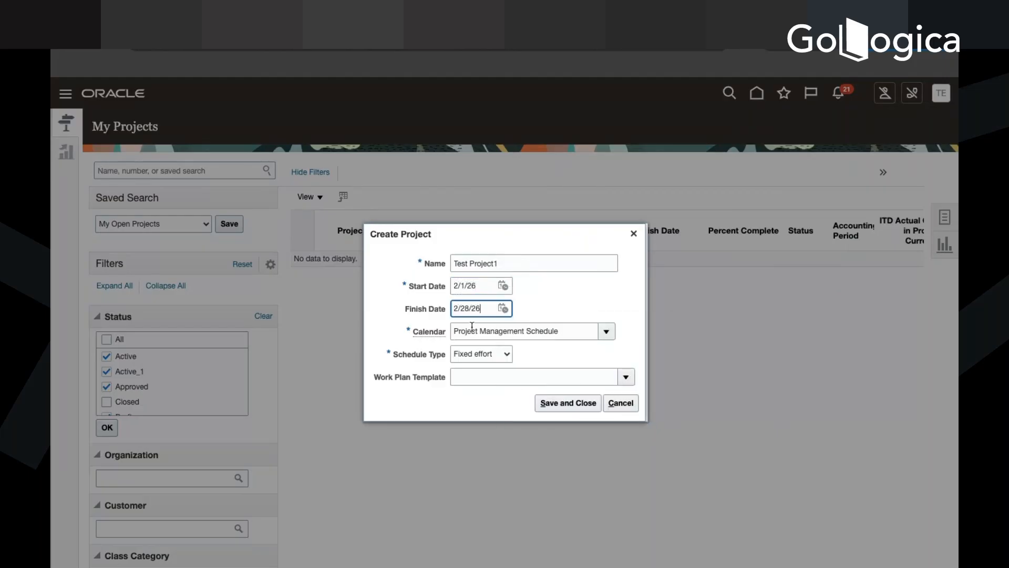
click(485, 353)
click(565, 298)
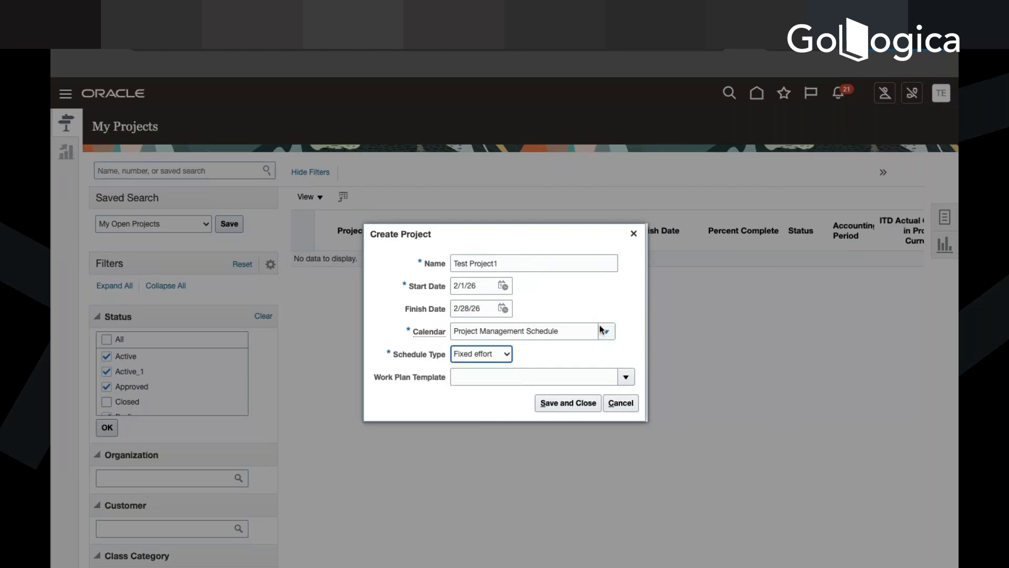
click(576, 403)
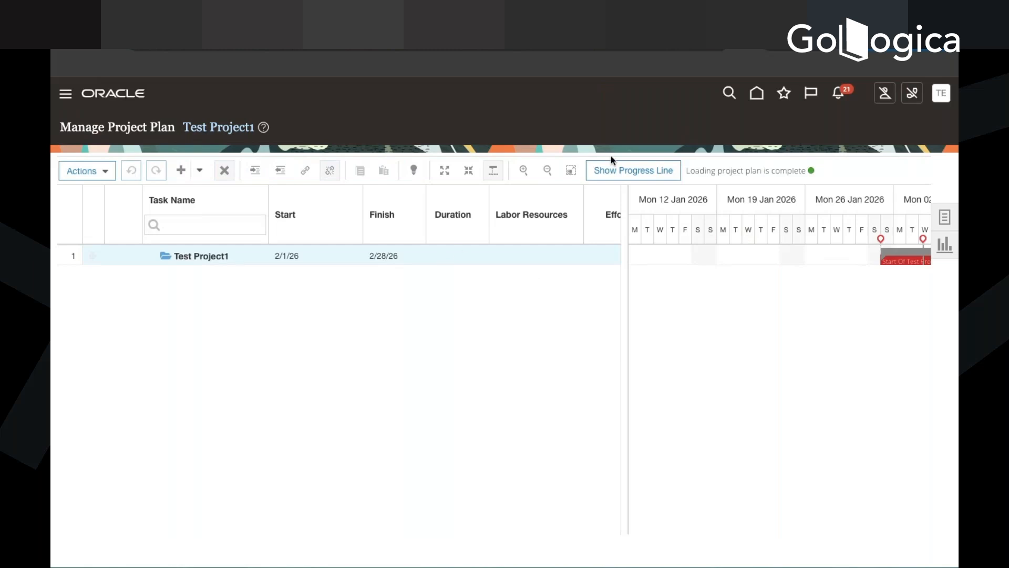
click(498, 256)
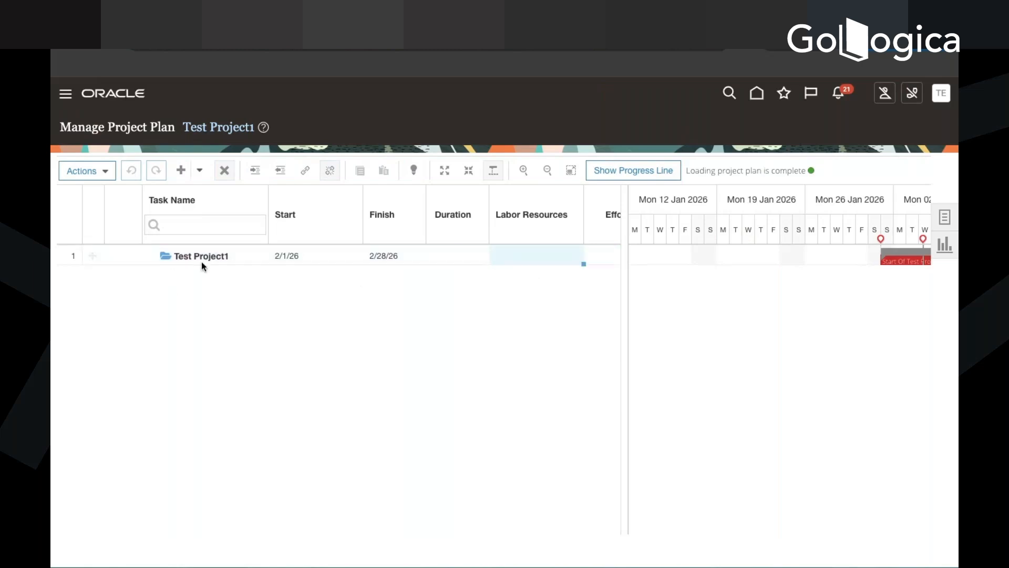
click(201, 173)
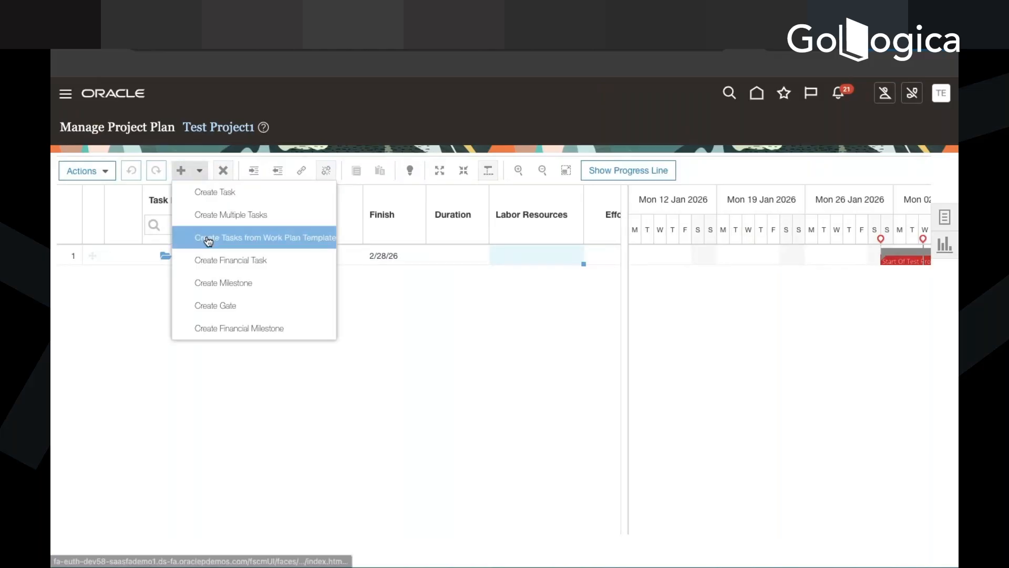
click(395, 316)
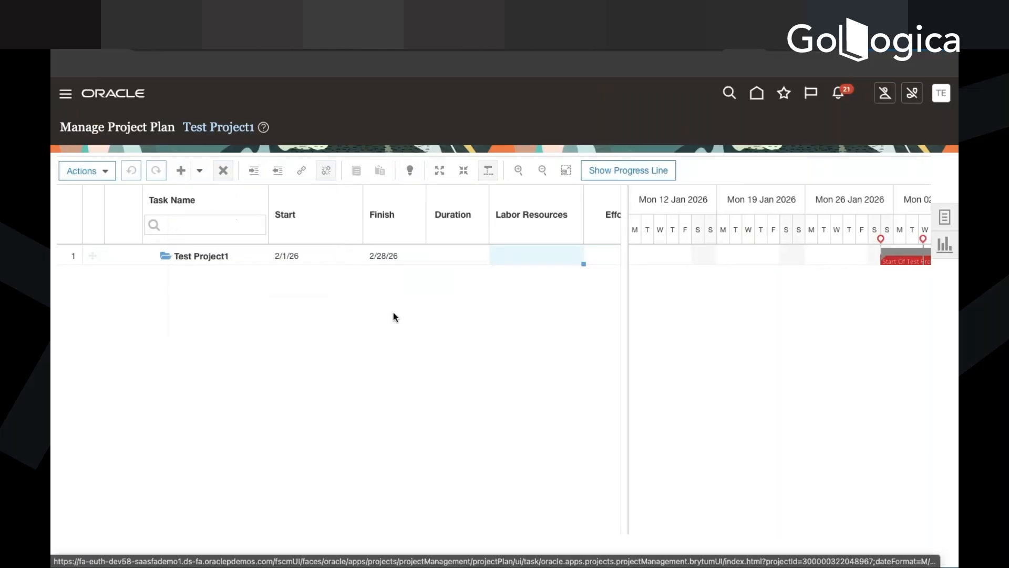
click(105, 175)
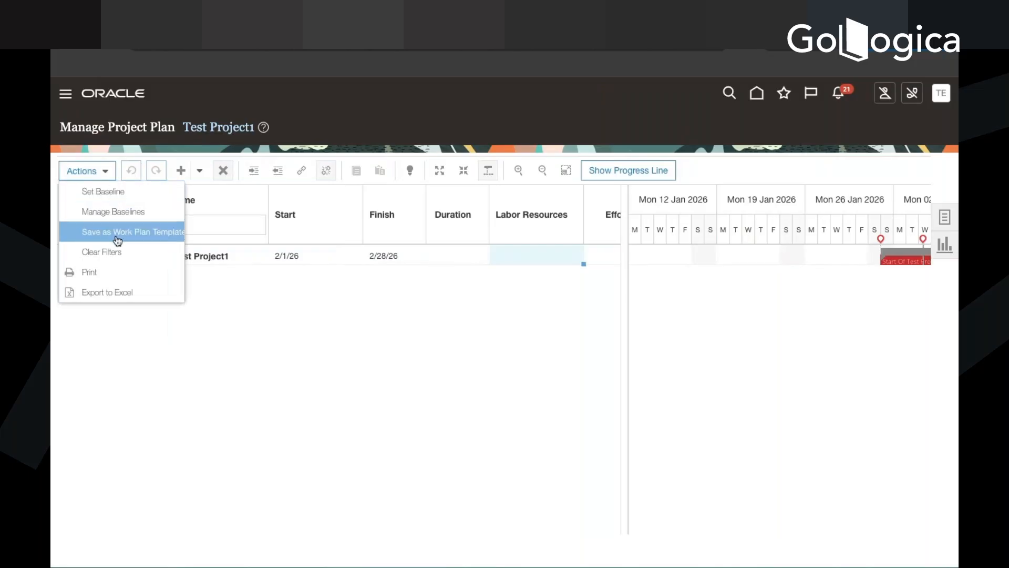
click(489, 339)
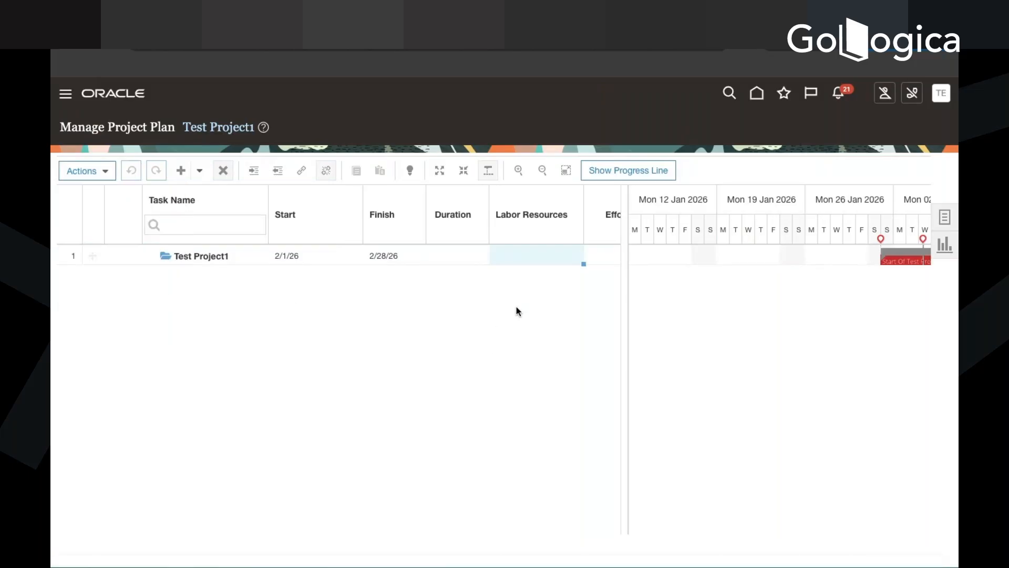
Create a task named task 1 under Test Project1 in the project plan.
click(202, 175)
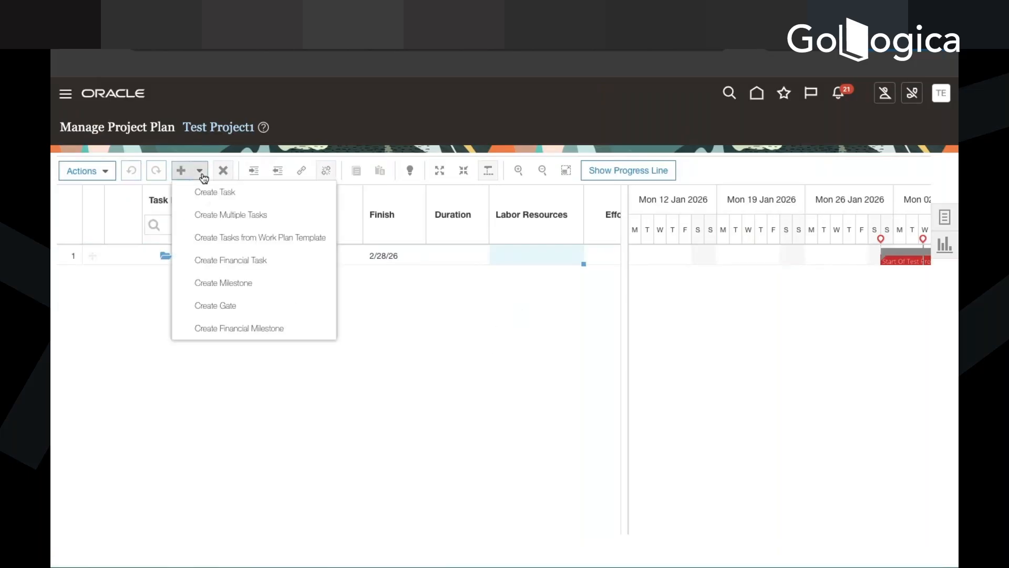
click(225, 195)
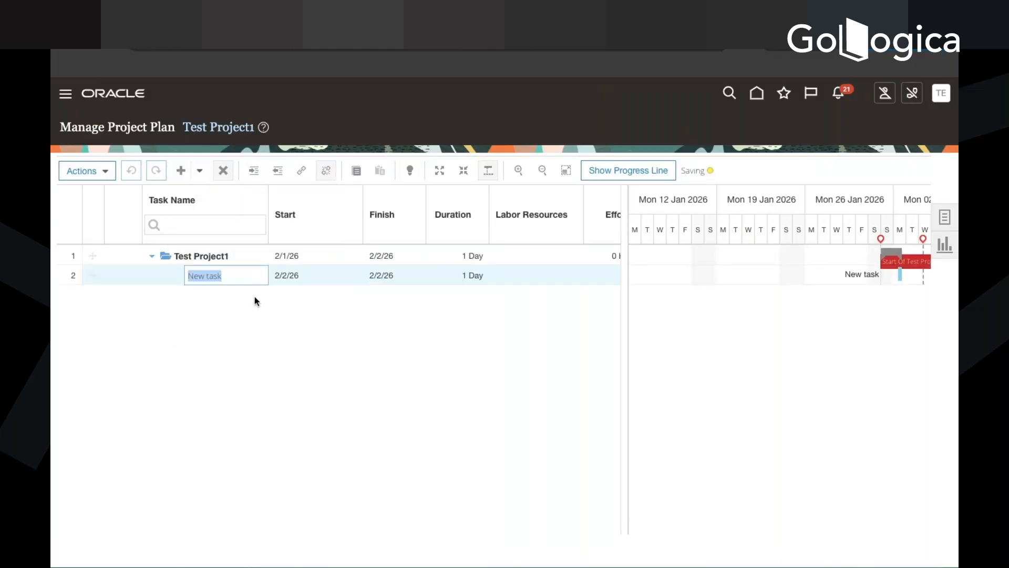
text(task)
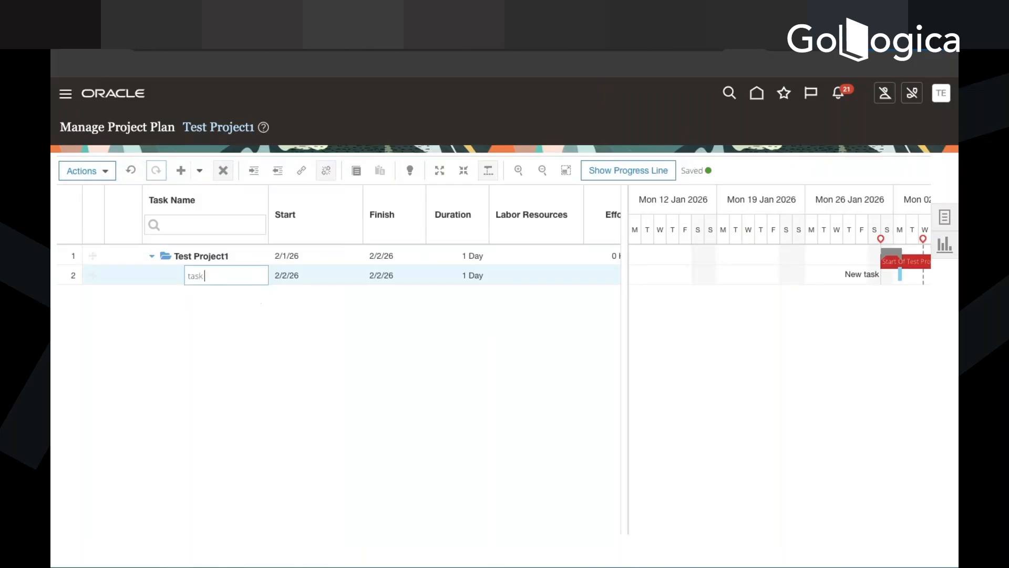
click(264, 336)
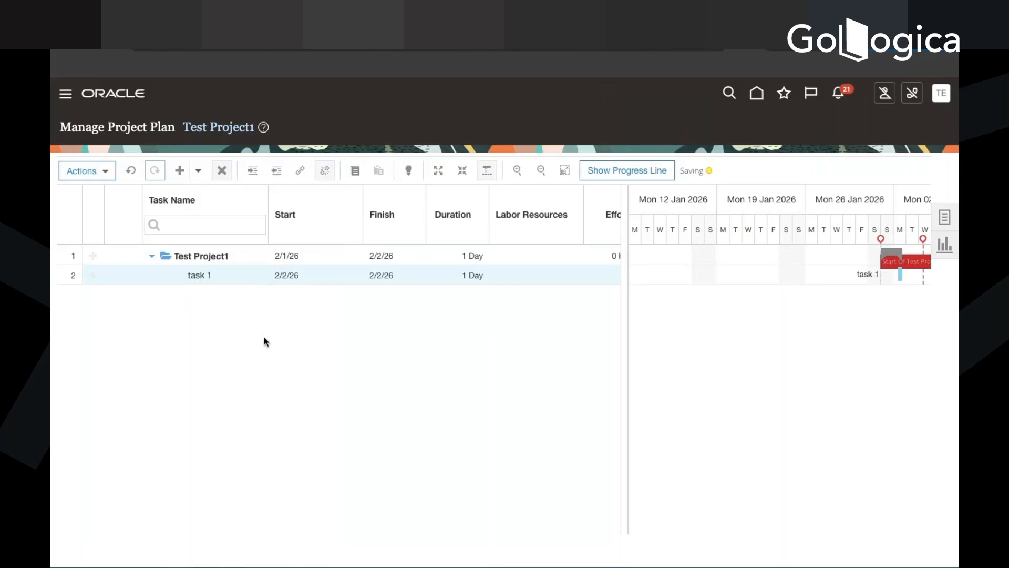
Examine task 1's start, finish and duration columns and the available task creation options.
click(363, 276)
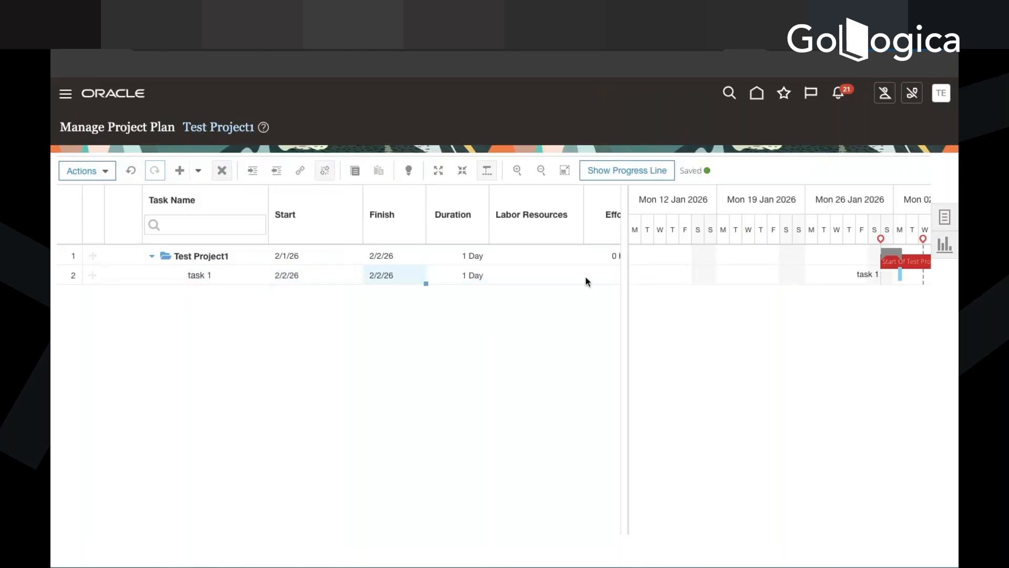
scroll(585, 276, right, 3)
scroll(565, 279, right, 2)
scroll(566, 279, left, 5)
click(316, 277)
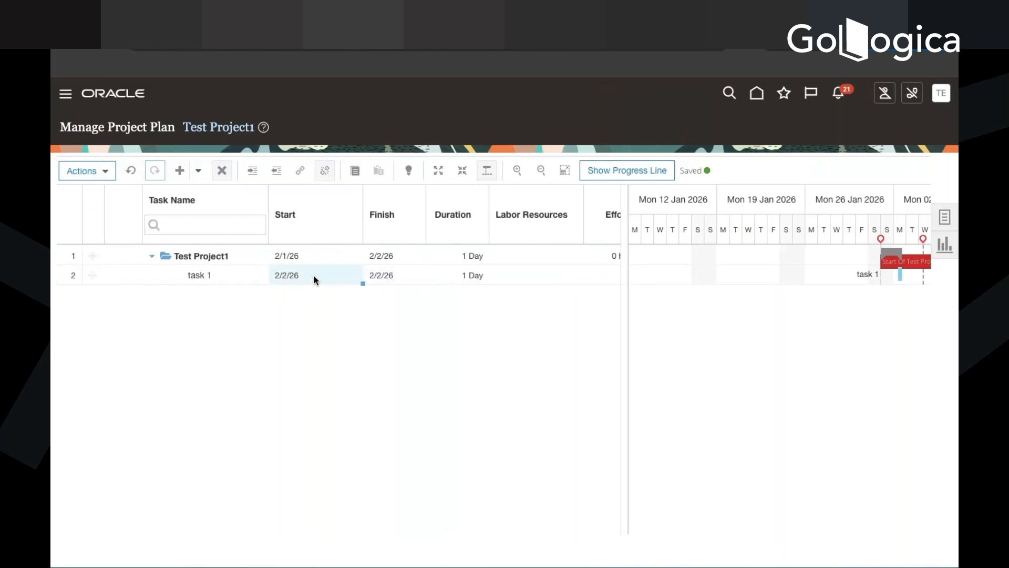
click(184, 281)
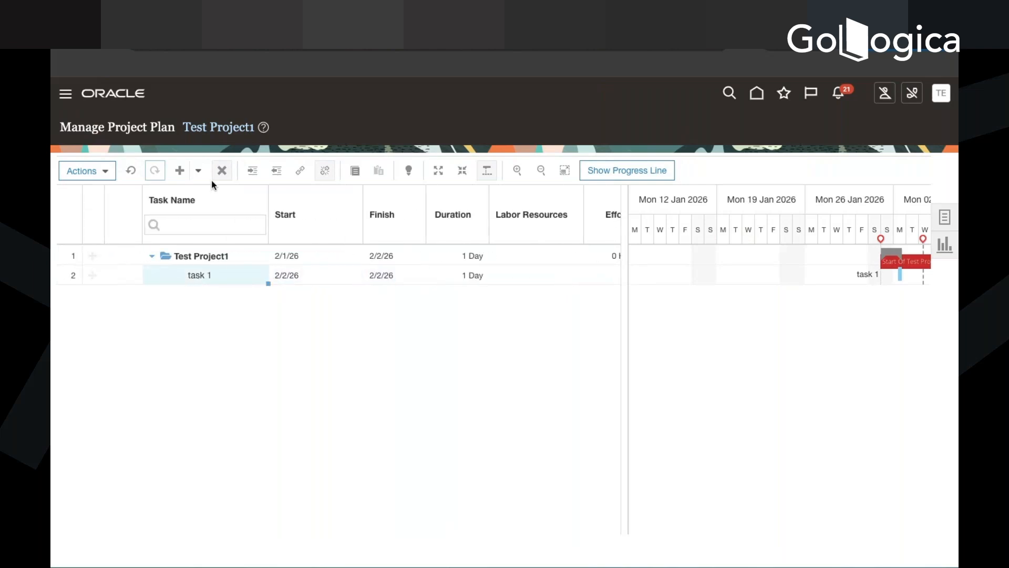
click(198, 172)
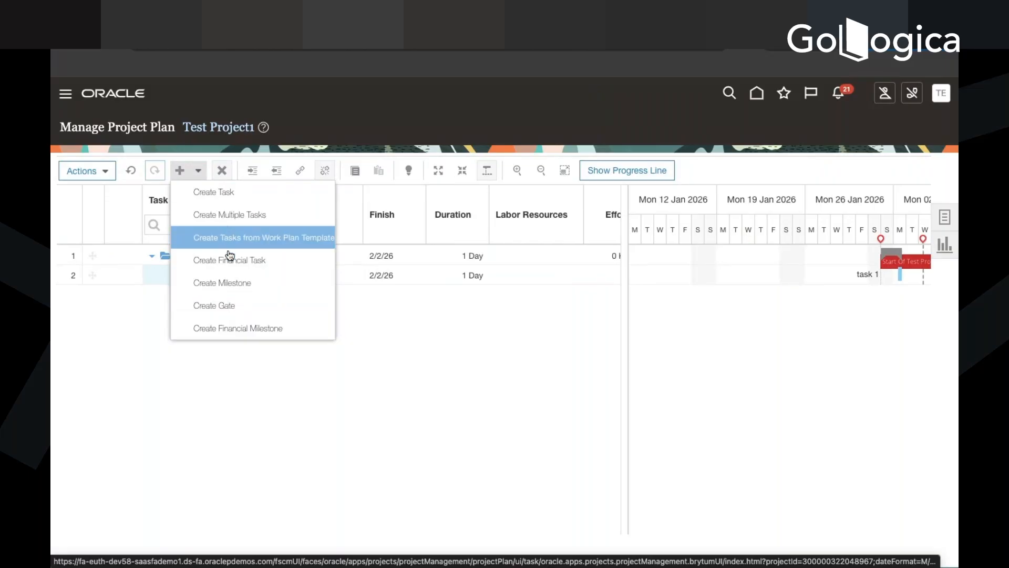
click(377, 332)
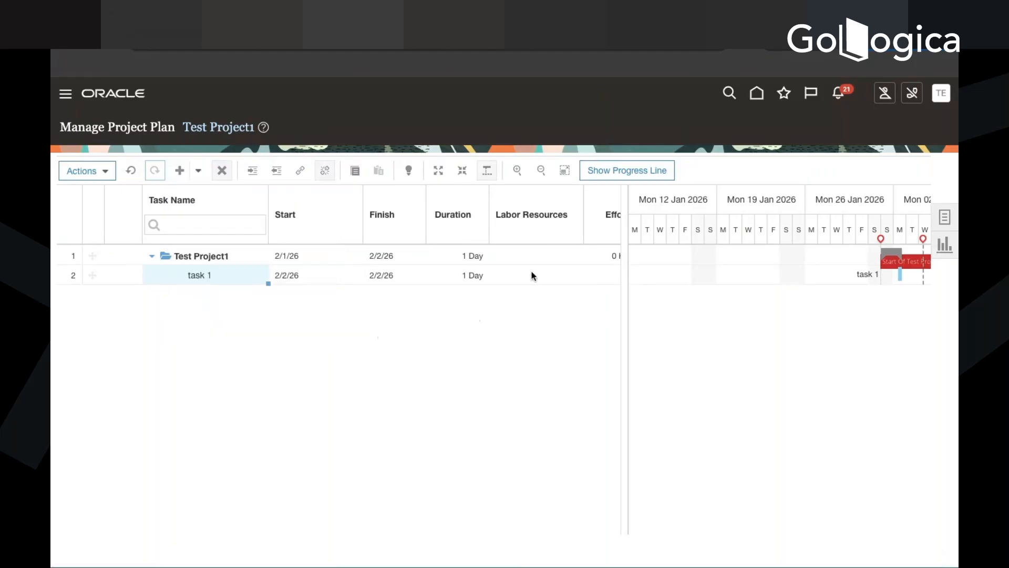
Examine the effort, predecessor and percent complete columns and the Gantt timeline around task 1.
scroll(531, 277, right, 5)
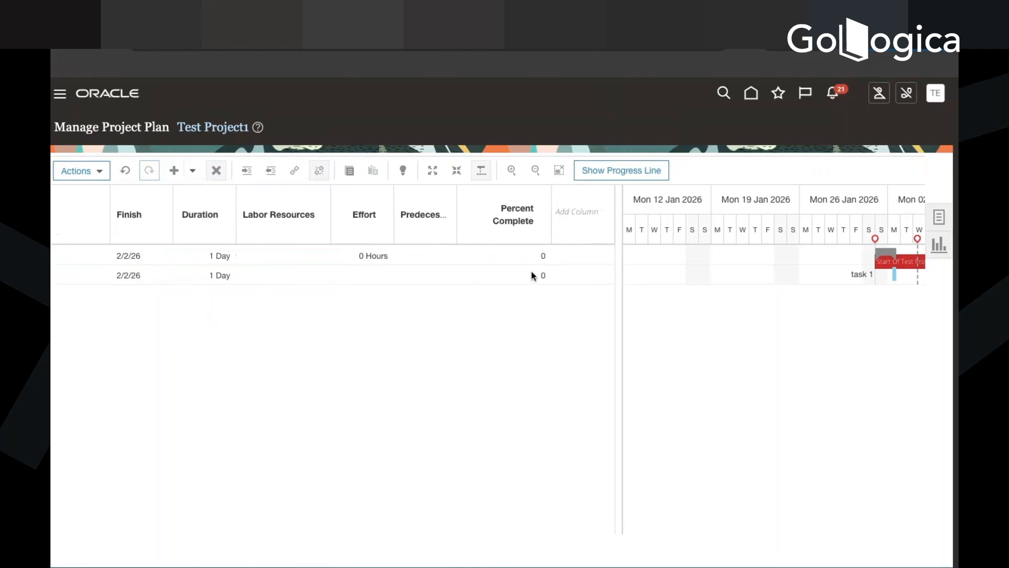
scroll(690, 282, right, 3)
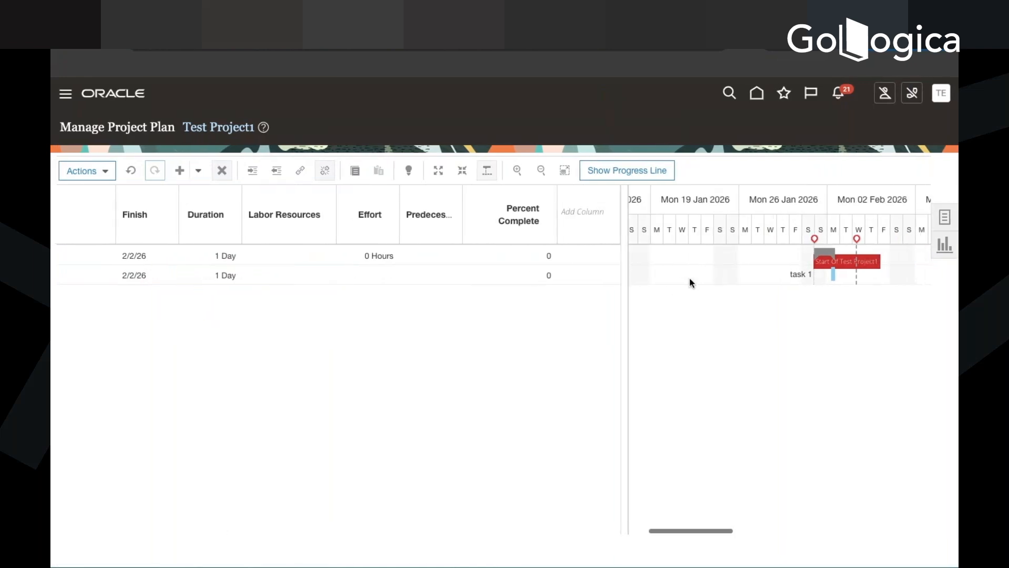
scroll(690, 280, right, 2)
scroll(690, 280, left, 2)
scroll(690, 279, left, 3)
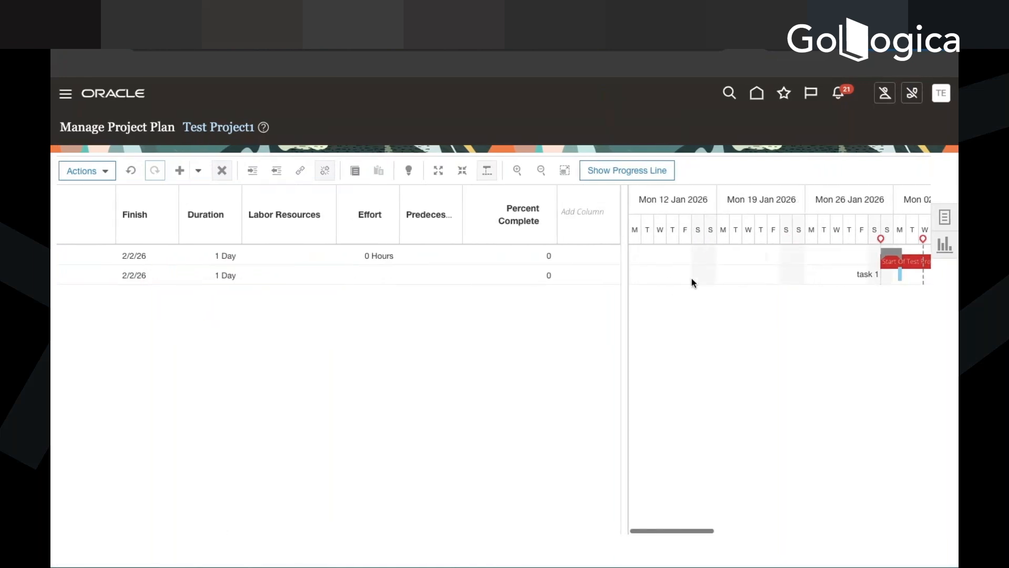
click(672, 276)
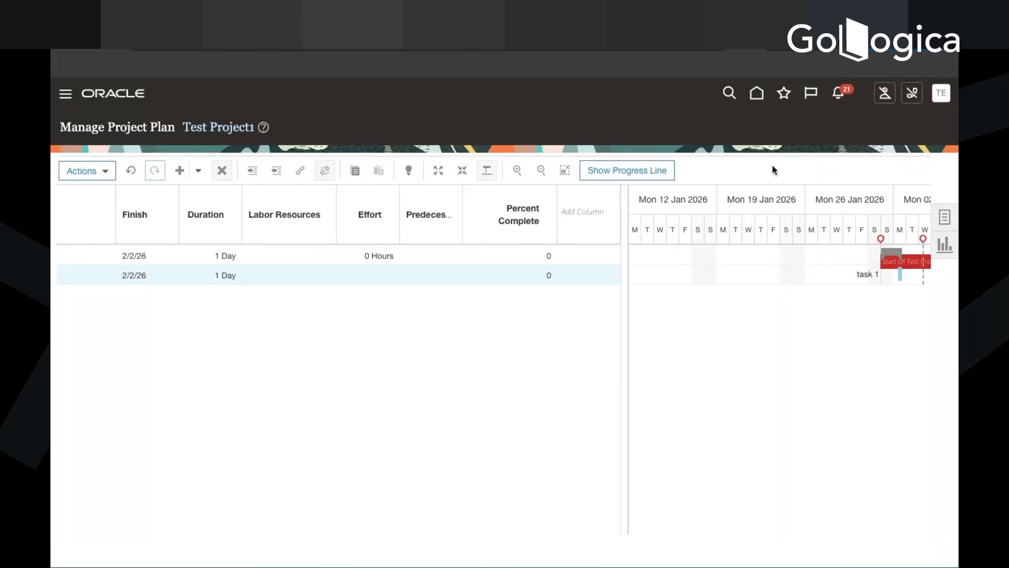
Review Test Project1's project resources, then leave the page without saving and return to the home page.
click(938, 233)
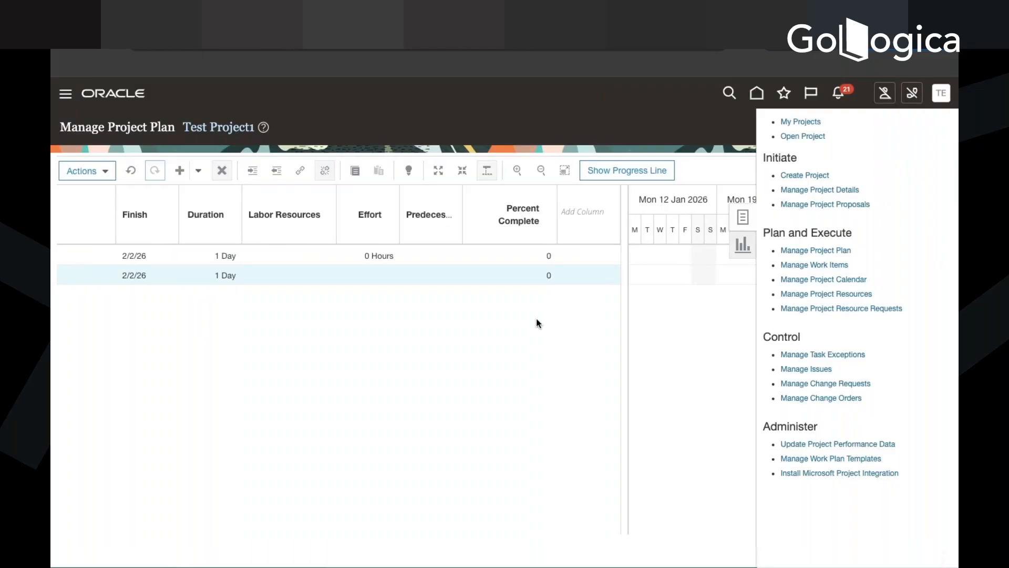
click(837, 310)
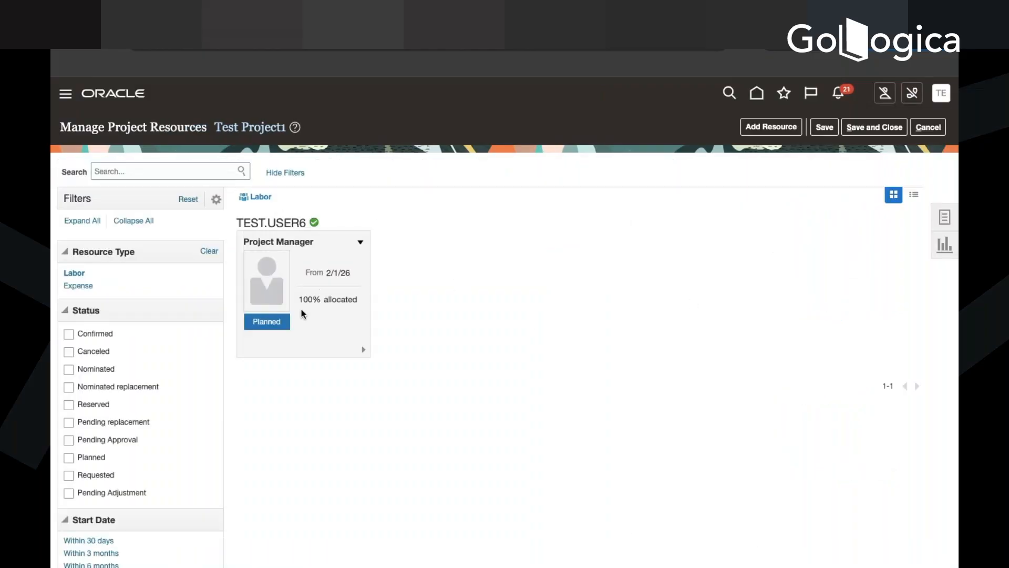
click(927, 128)
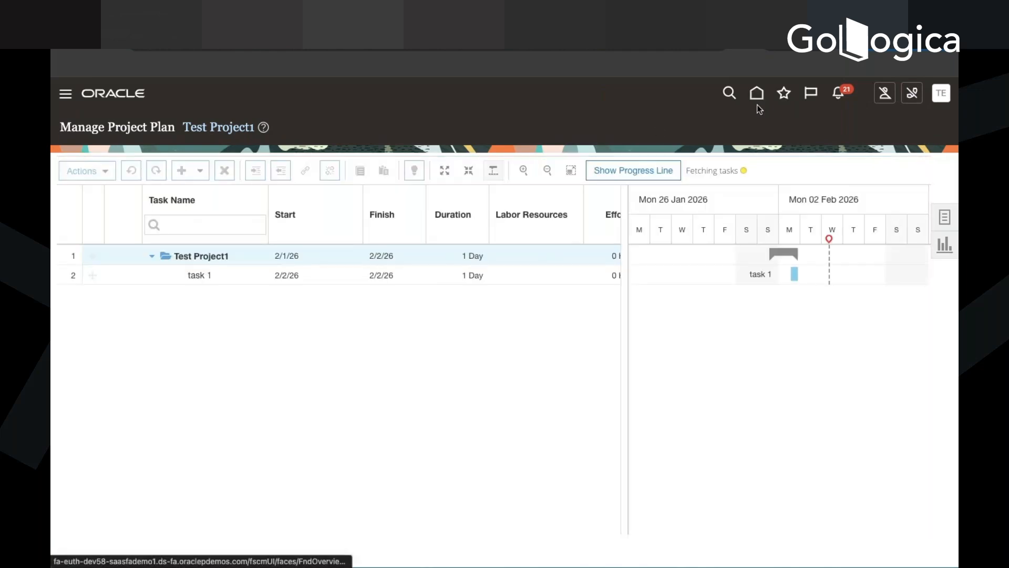
click(758, 104)
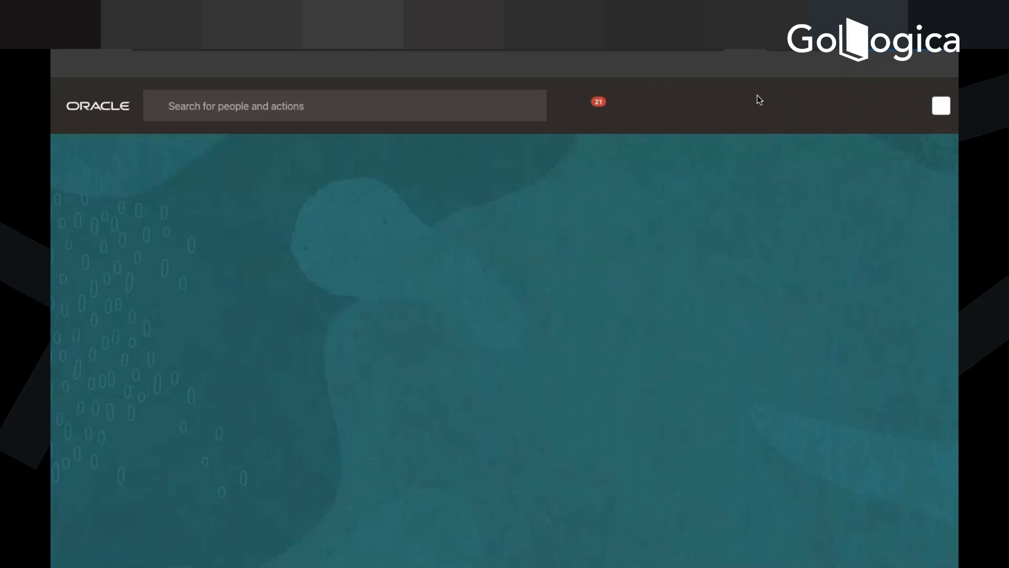